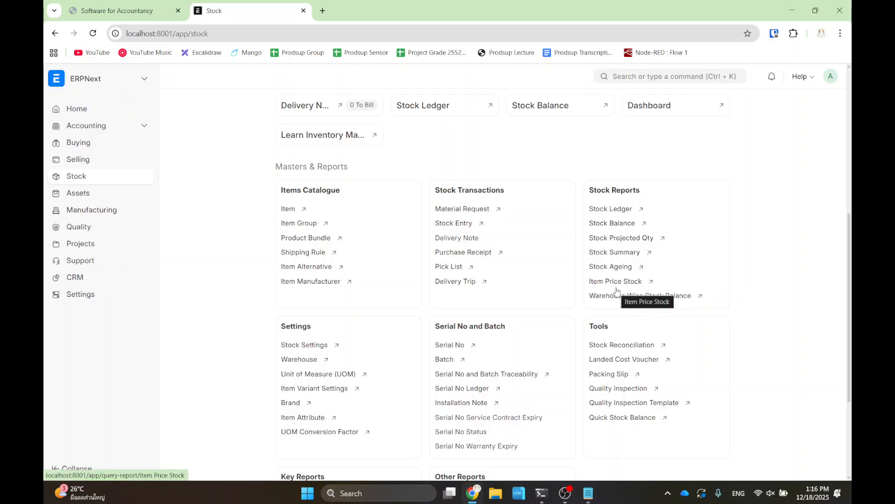
- Highlight the Stock Summary link, zoom the page to 110%, and open the Stock Summary report
left_click_drag(572, 235, 654, 265)
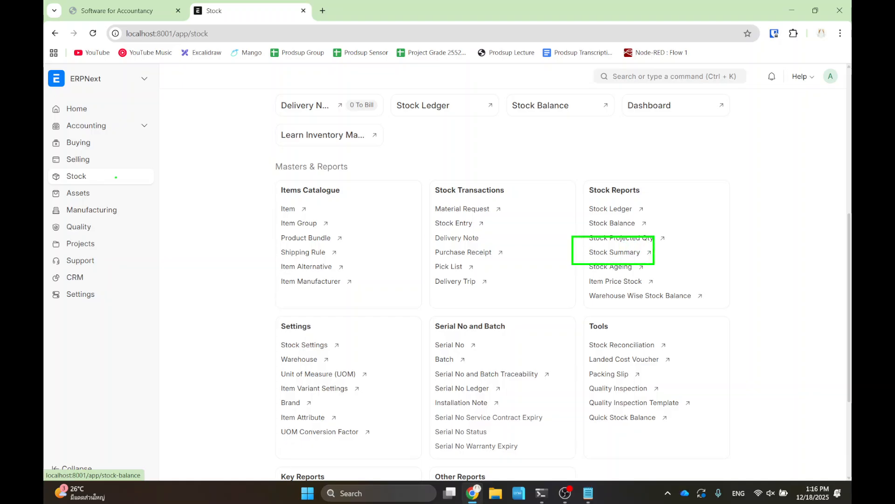
key("Escape")
key("ctrl+plus")
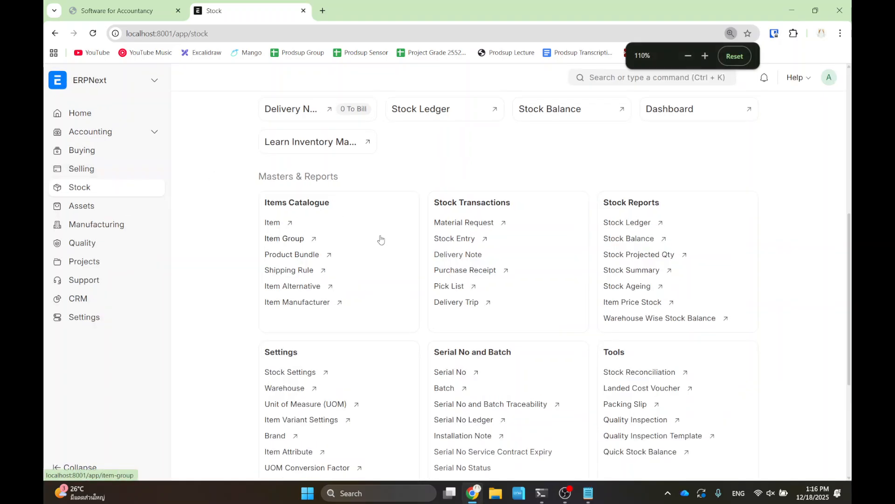
left_click(639, 272)
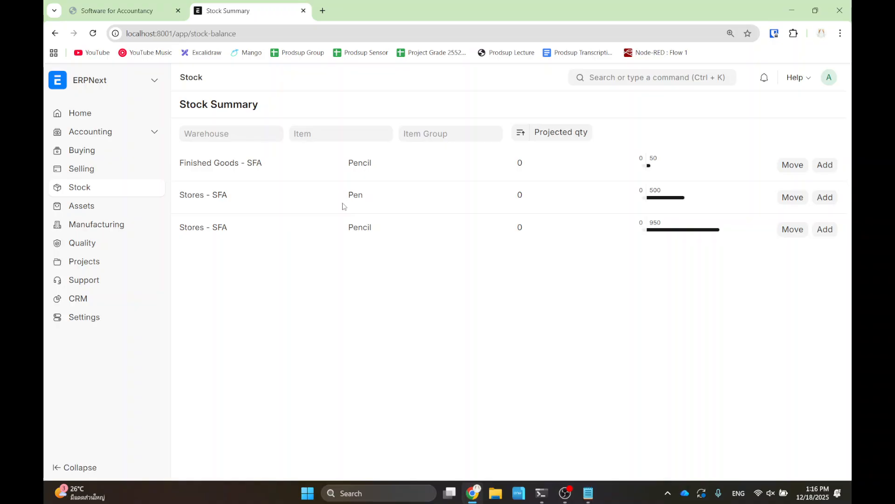
- Highlight the Pen and Pencil items and their 500 and 950 projected quantities
left_click_drag(322, 188, 386, 242)
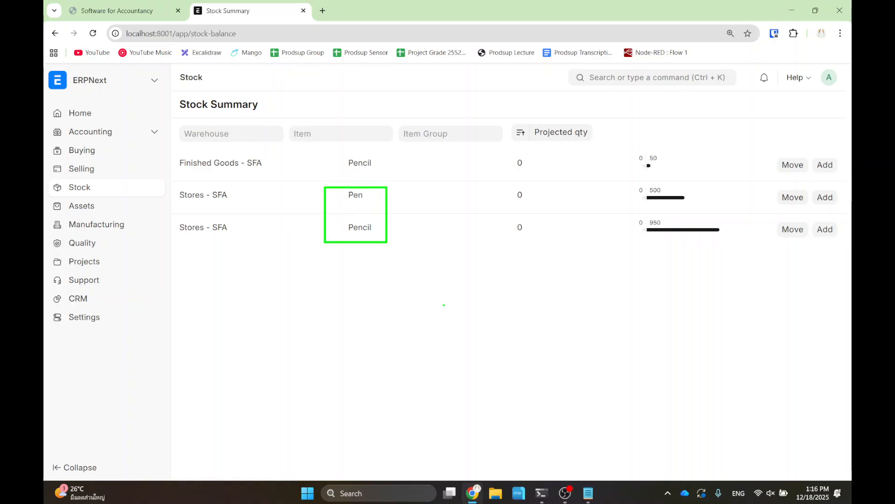
left_click_drag(622, 177, 704, 207)
left_click_drag(633, 215, 736, 240)
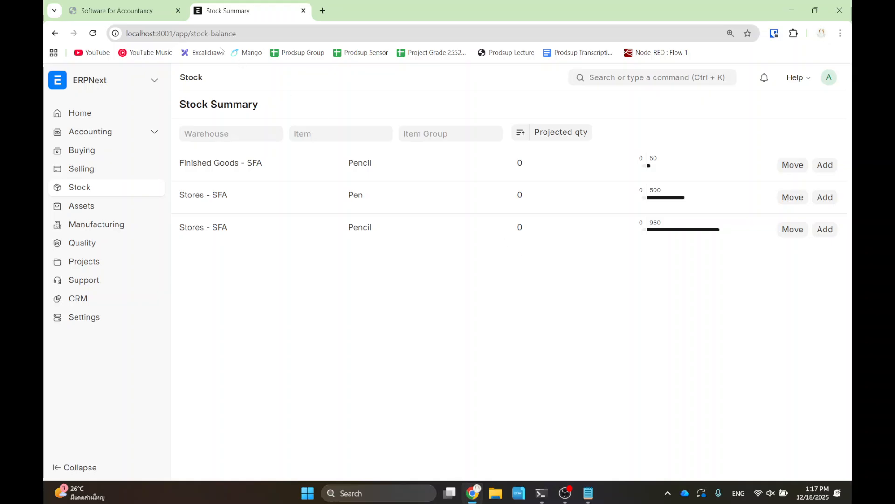
- Back on the Stock workspace, zoom to 125% and open the Stock Balance report
left_click(55, 33)
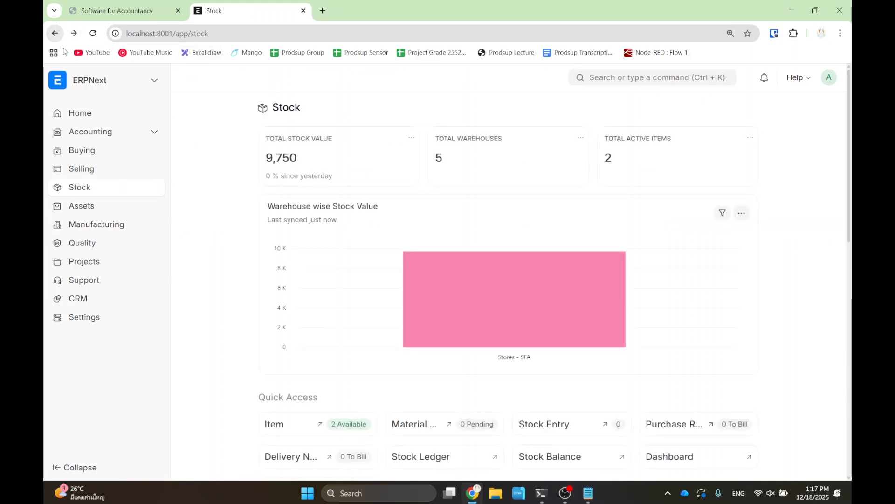
scroll(568, 262, "down", 5)
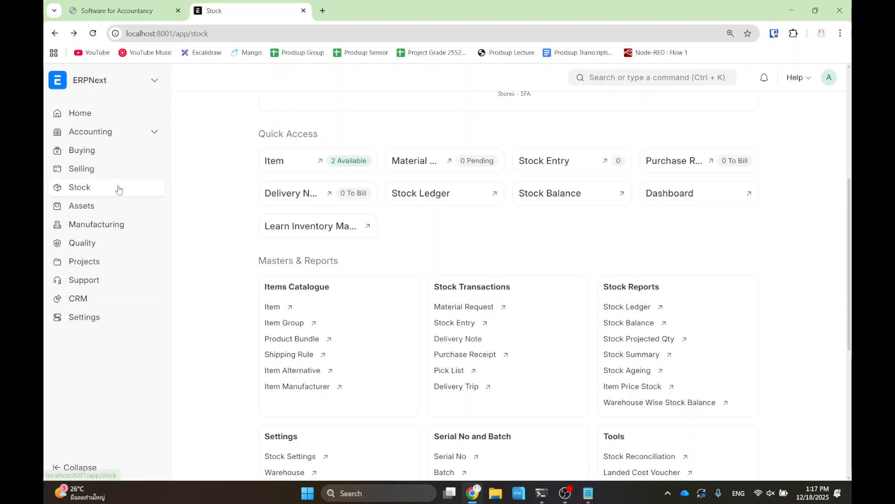
scroll(629, 266, "down", 2)
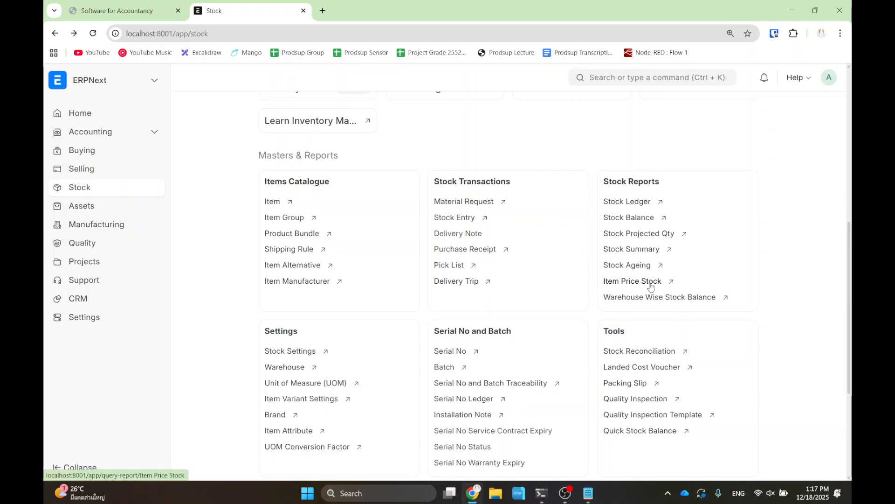
key("ctrl+plus")
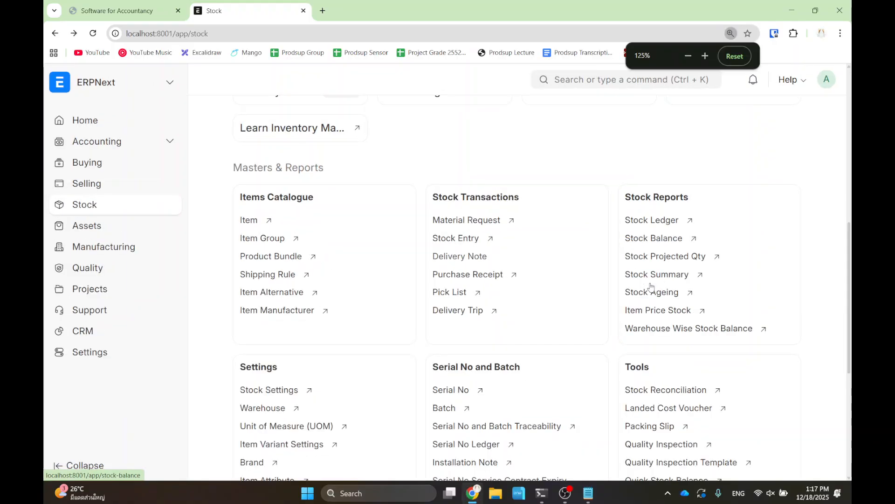
left_click(655, 238)
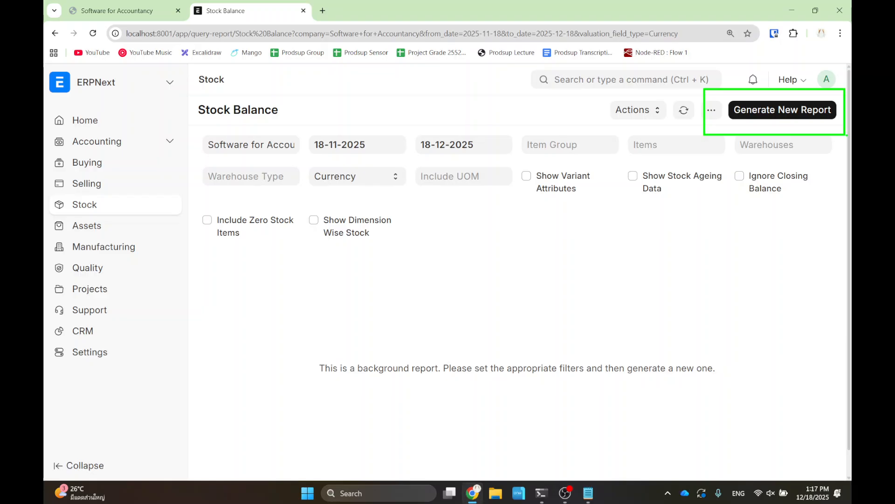
- Generate the Stock Balance report and highlight the two Pencil rows and their warehouses
left_click(779, 108)
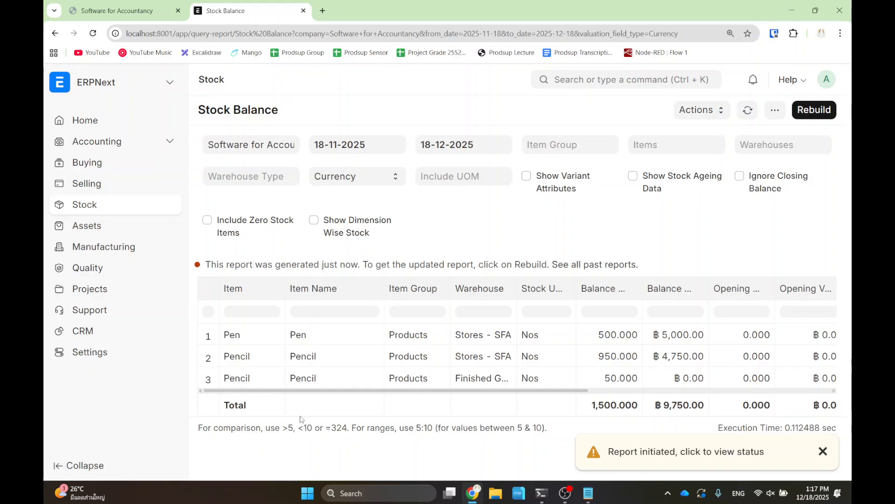
key("ctrl+2")
left_click_drag(212, 343, 264, 386)
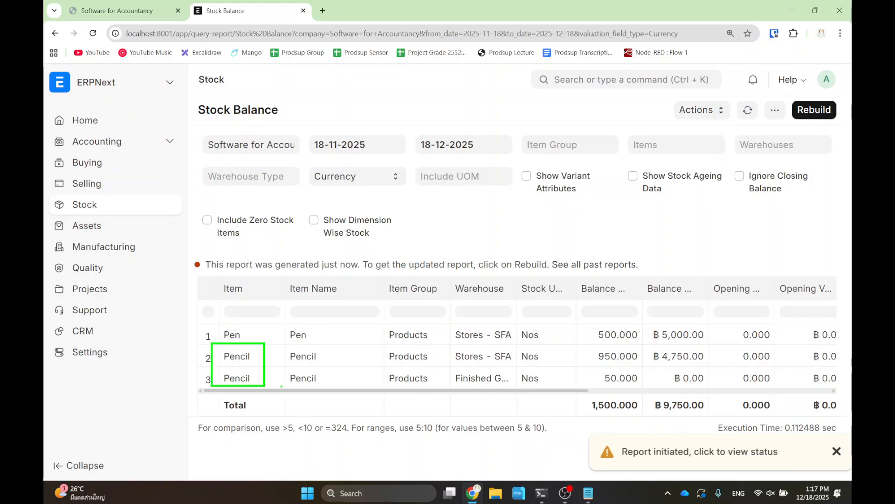
left_click_drag(442, 344, 519, 366)
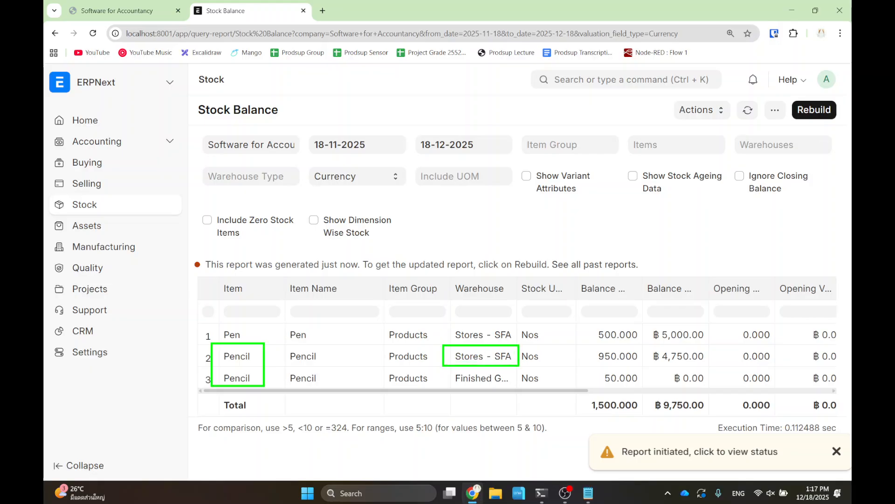
left_click_drag(448, 367, 515, 388)
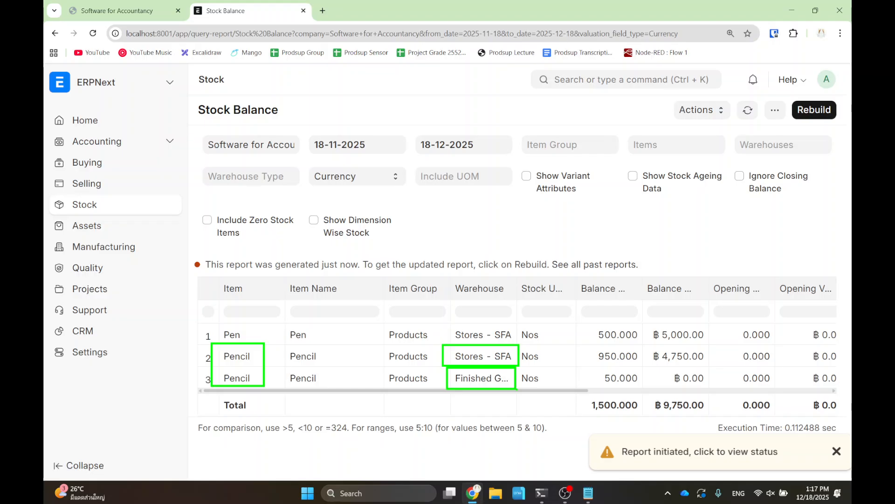
key("Escape")
- Scroll the table sideways to review the In Qty, In Value and Valuation Rate columns
left_click_drag(469, 391, 731, 393)
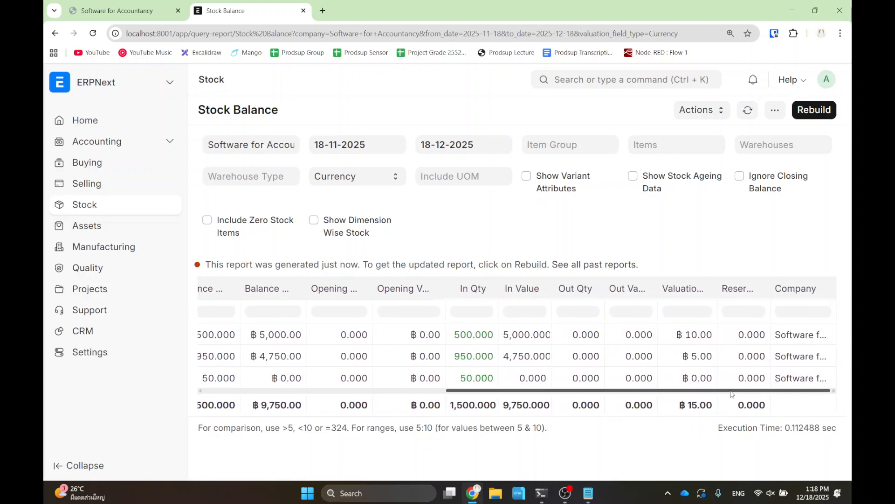
left_click_drag(655, 266, 720, 307)
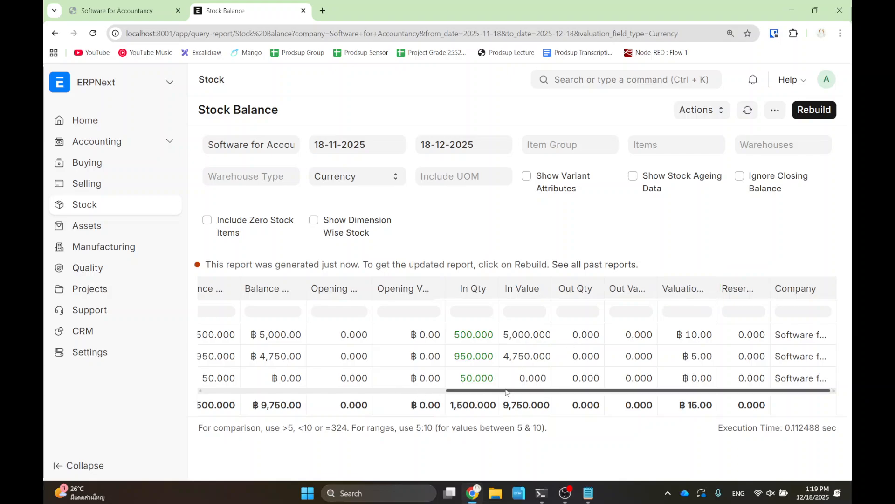
left_click_drag(471, 391, 227, 389)
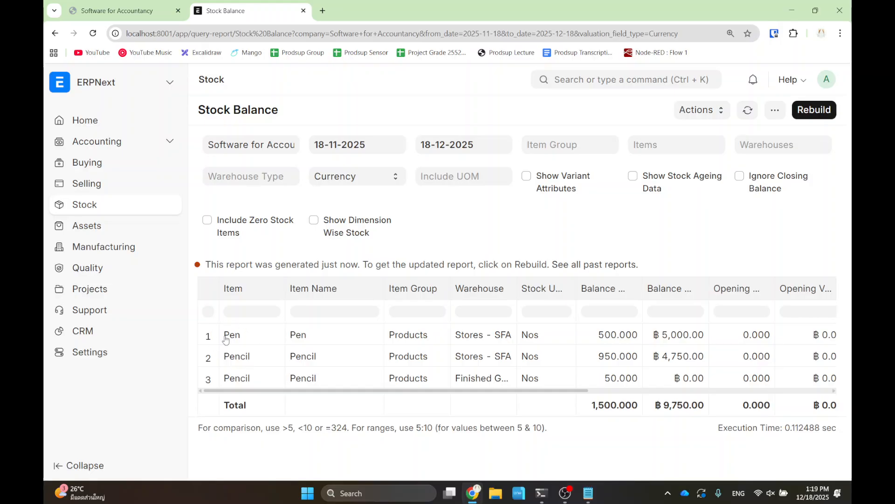
left_click_drag(283, 391, 672, 388)
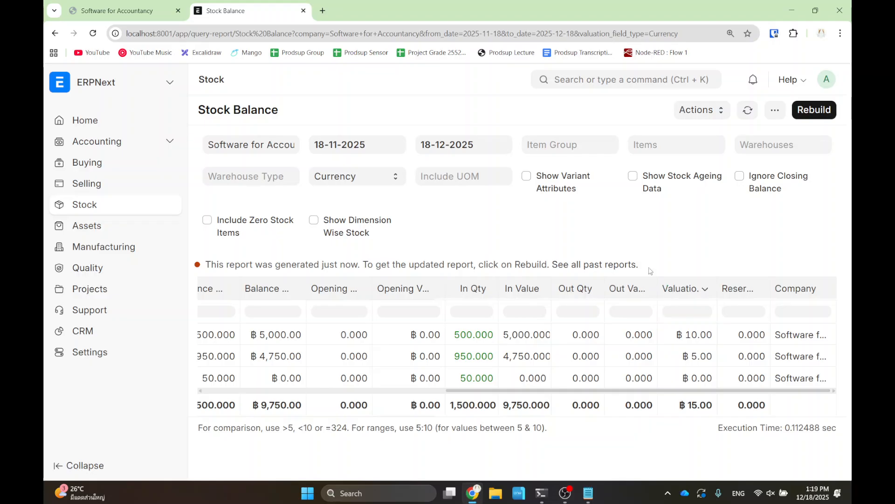
left_click(577, 82)
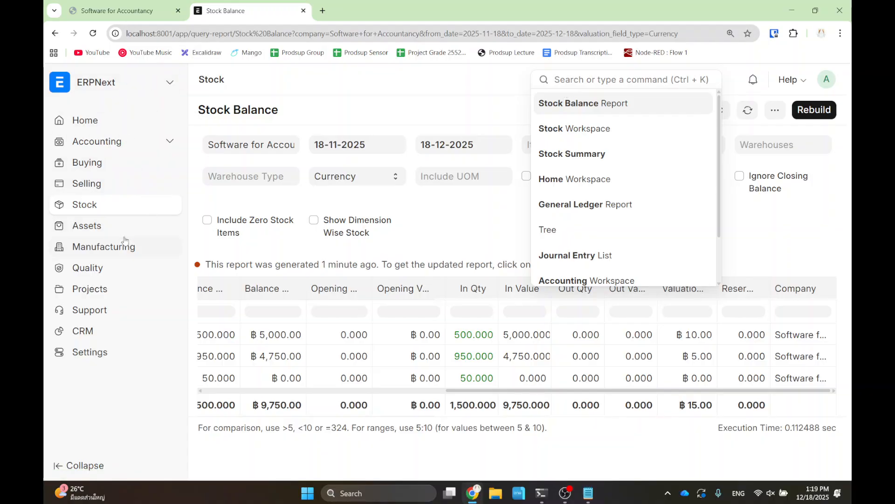
- From the Selling workspace, open the Sales Order list and start a new Sales Order
left_click(110, 189)
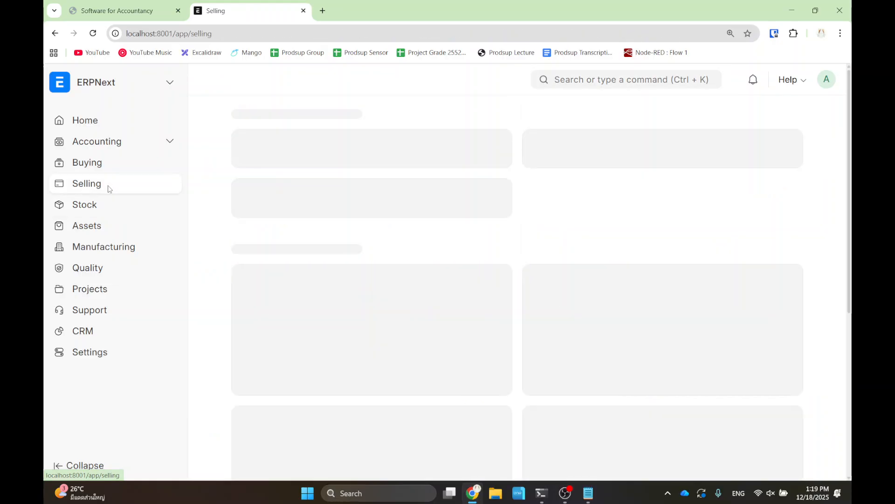
scroll(359, 289, "down", 1)
left_click_drag(346, 298, 528, 362)
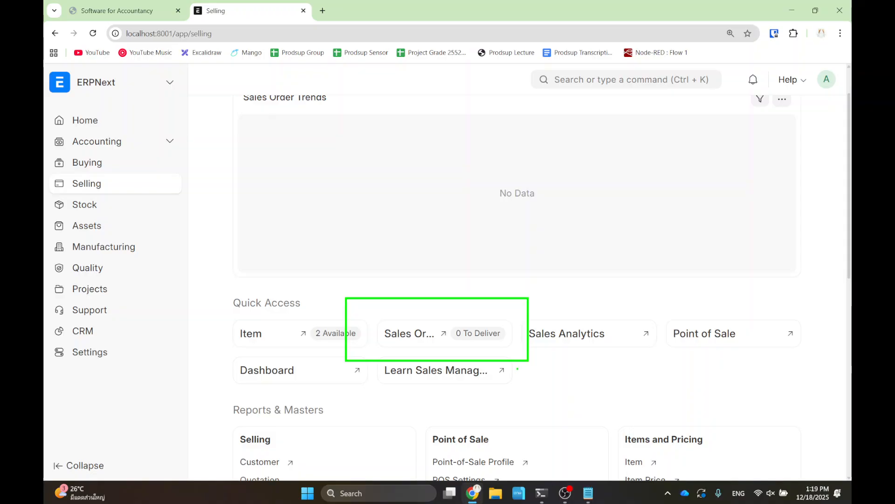
key("Escape")
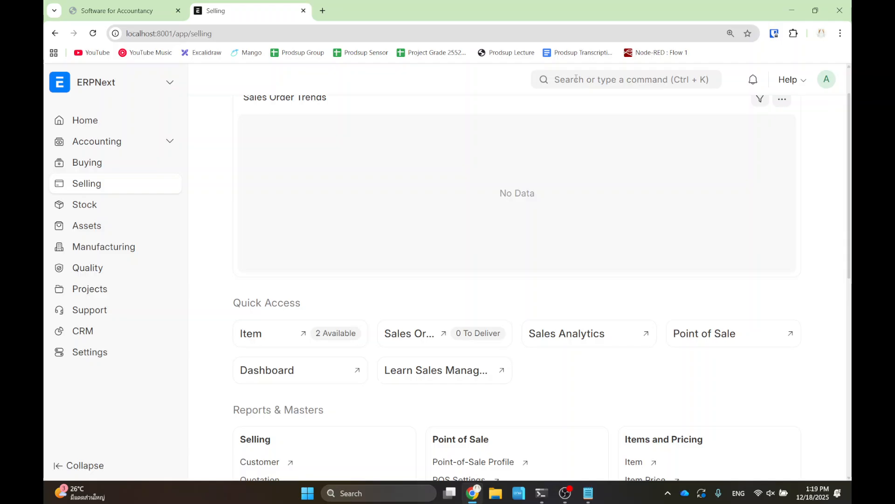
left_click(412, 334)
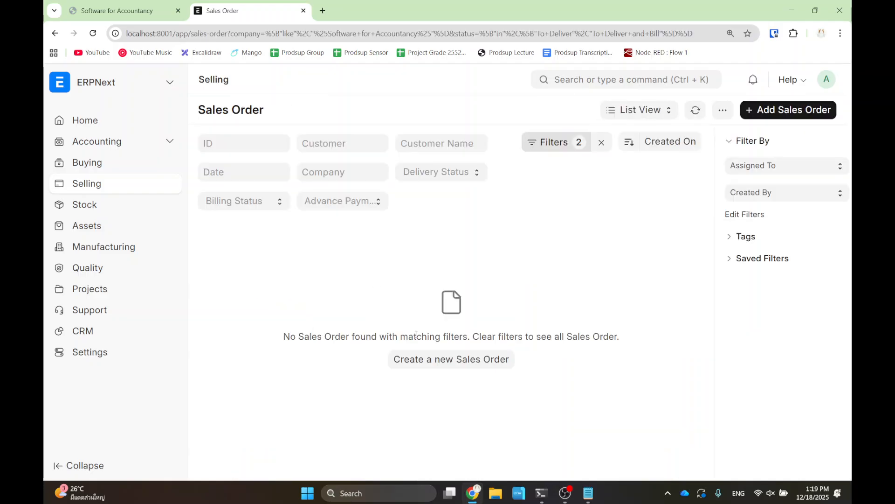
left_click(793, 112)
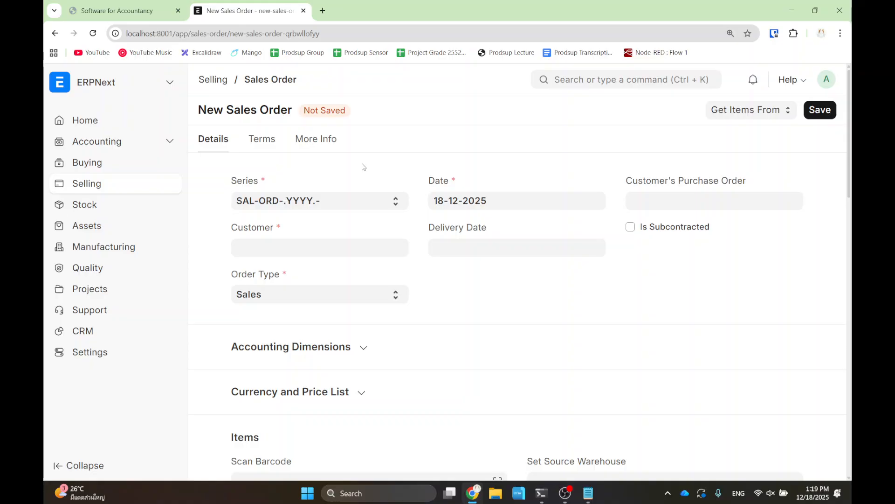
- Create a new customer from the Customer field, naming it 'Pen Customer 1'
left_click(262, 249)
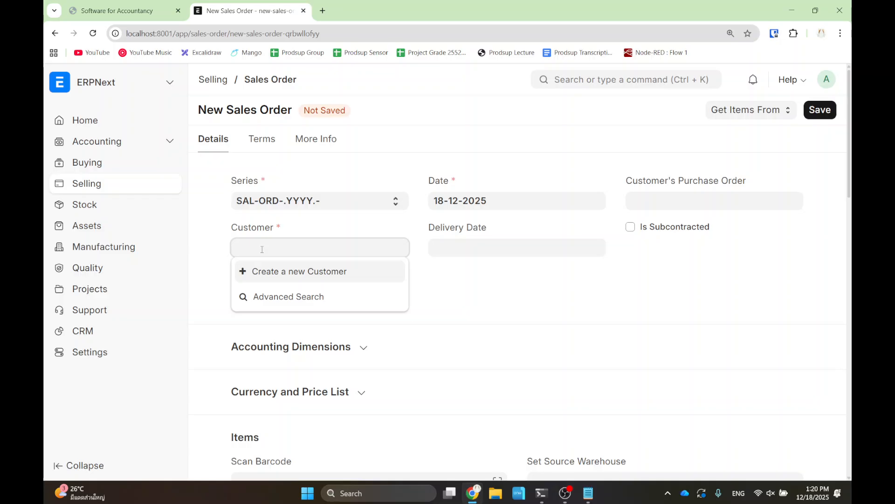
left_click(277, 272)
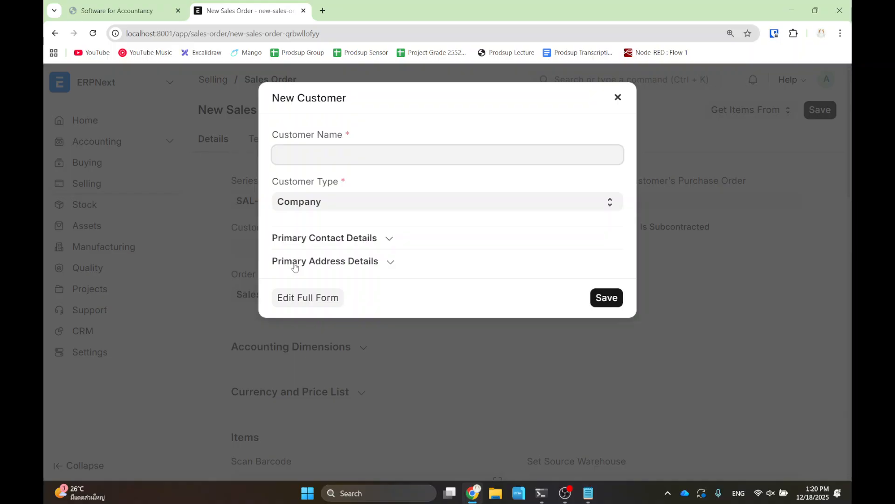
type("Pen Customer 1")
- Keep the customer type as Company and save the new customer
left_click(384, 202)
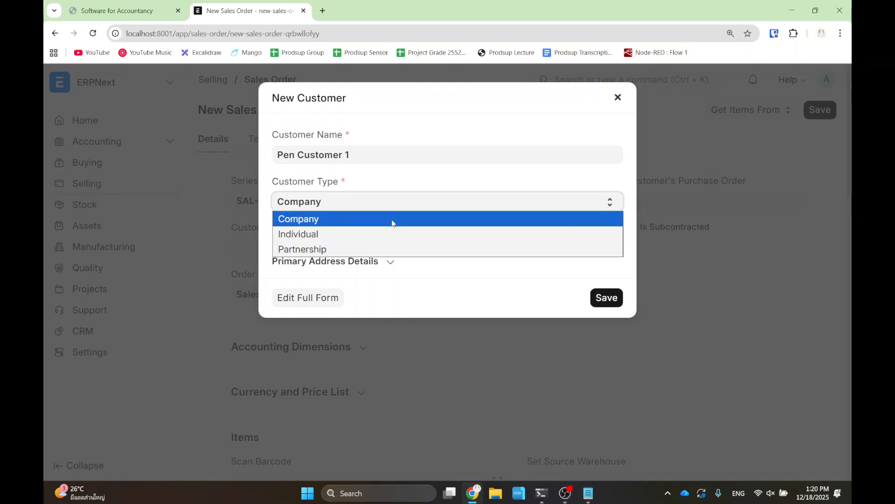
left_click(383, 214)
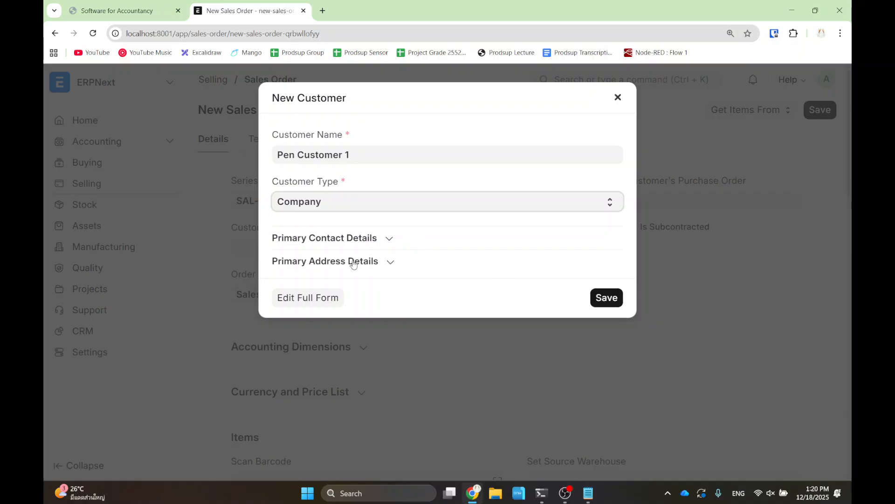
left_click(605, 297)
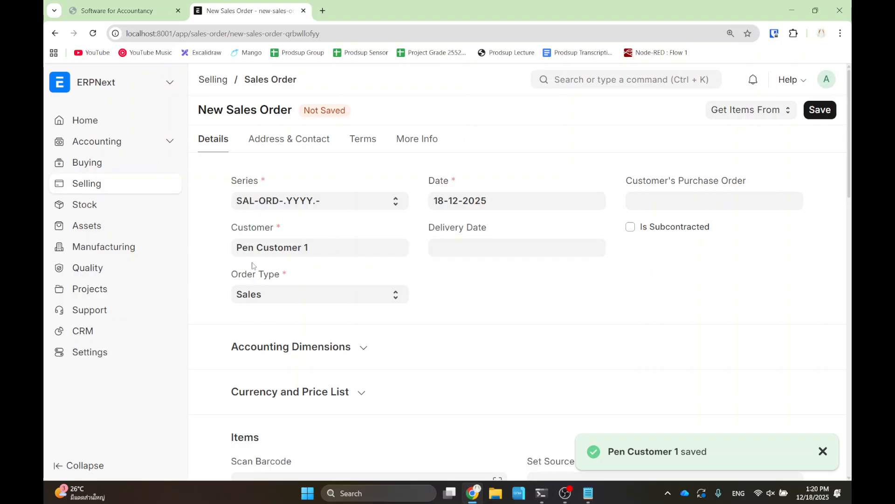
- Open the Delivery Date calendar, browsing to January 2026 and back to December 2025
left_click(492, 251)
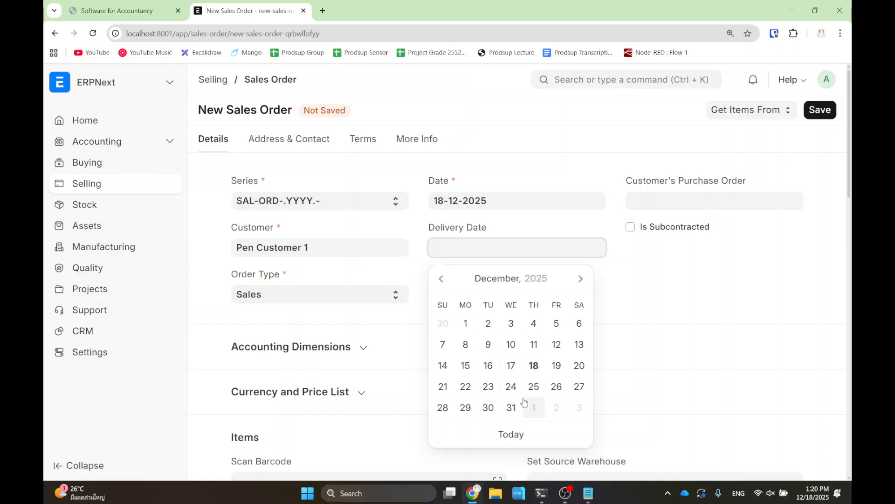
left_click(580, 279)
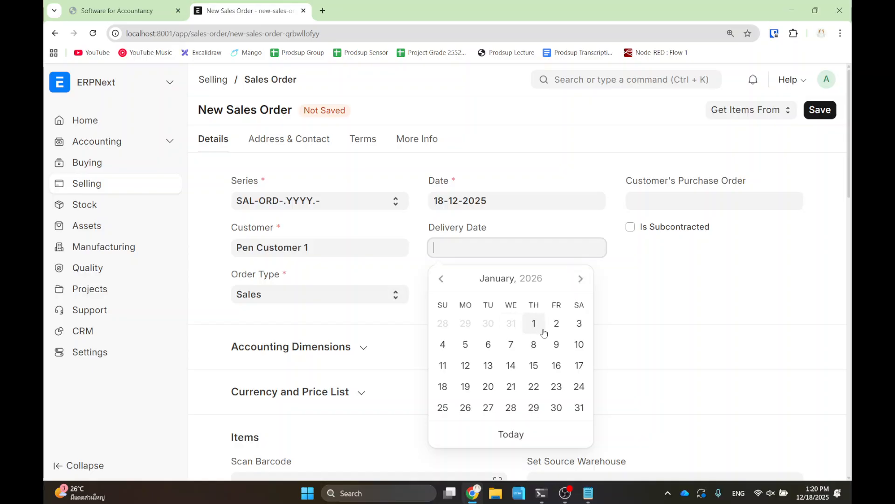
left_click(441, 279)
- Set the delivery date to today and choose Pen as the first item
left_click(511, 434)
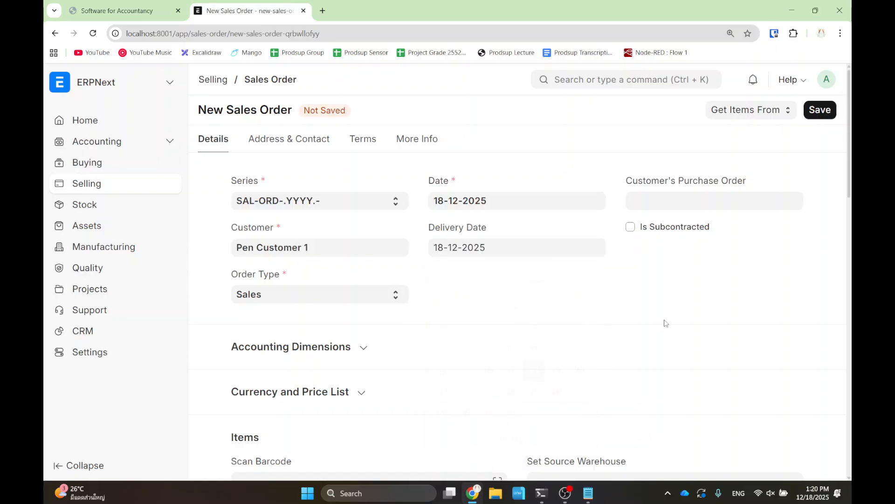
scroll(513, 289, "down", 5)
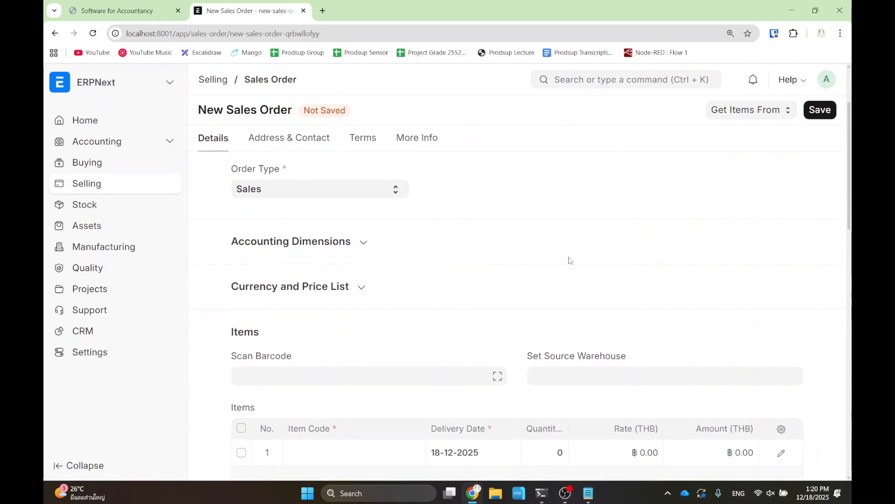
scroll(513, 252, "down", 1)
scroll(396, 261, "down", 1)
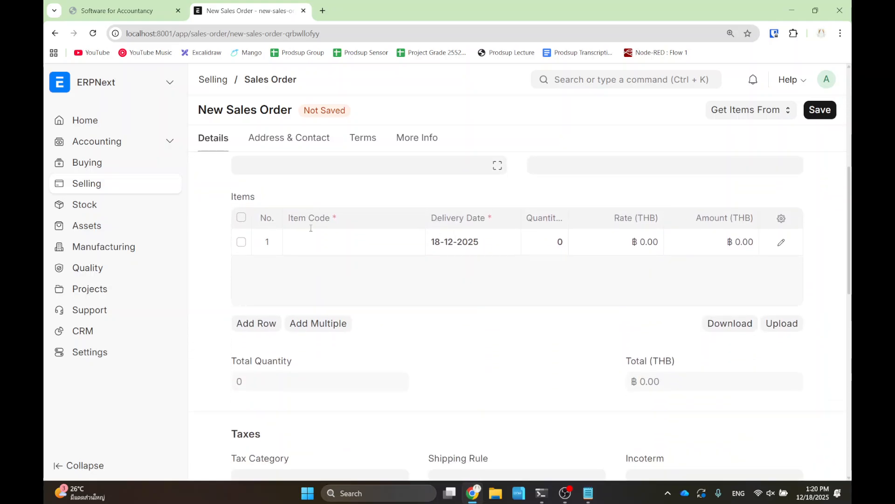
left_click(356, 236)
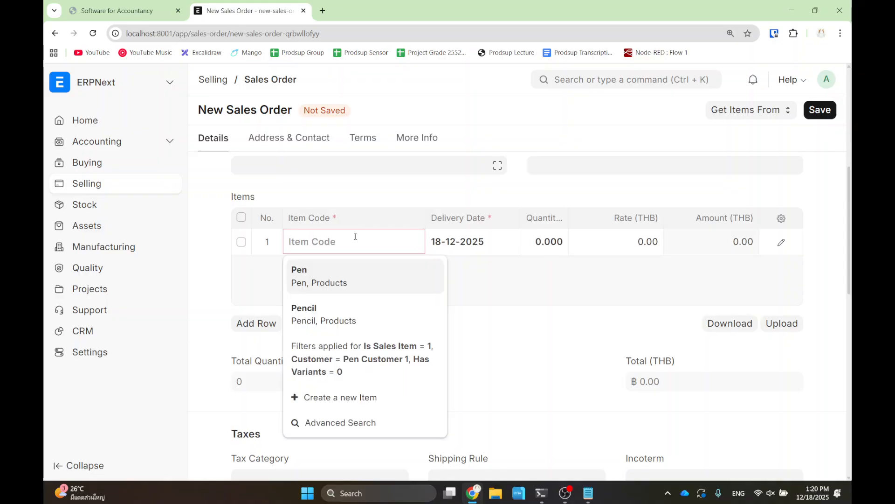
type("Pen")
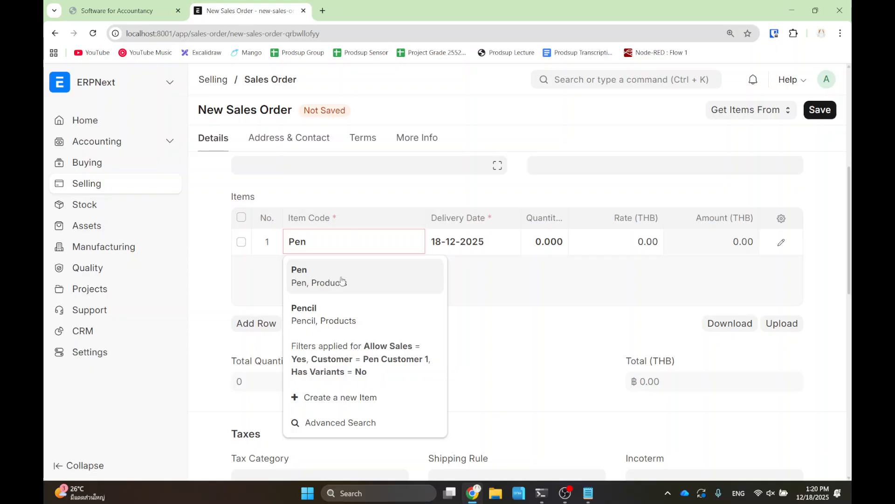
left_click(340, 286)
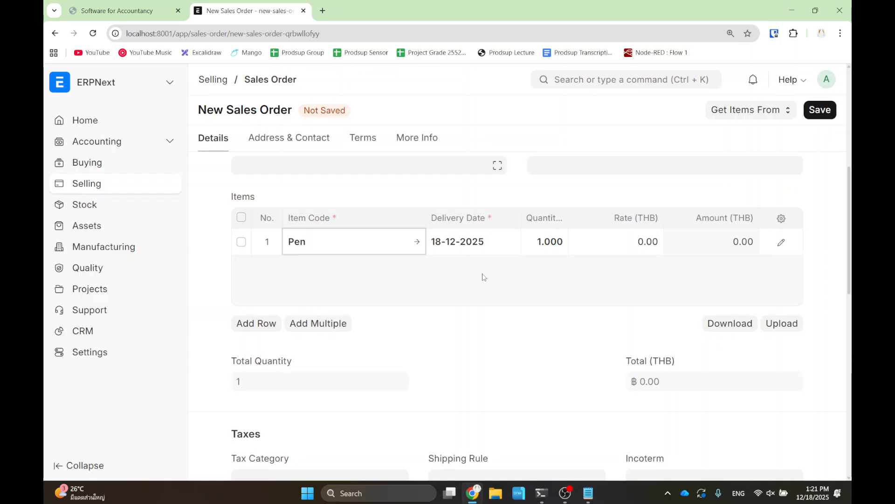
- Set the Pen line's quantity to 100 and rate to 20
left_click(548, 243)
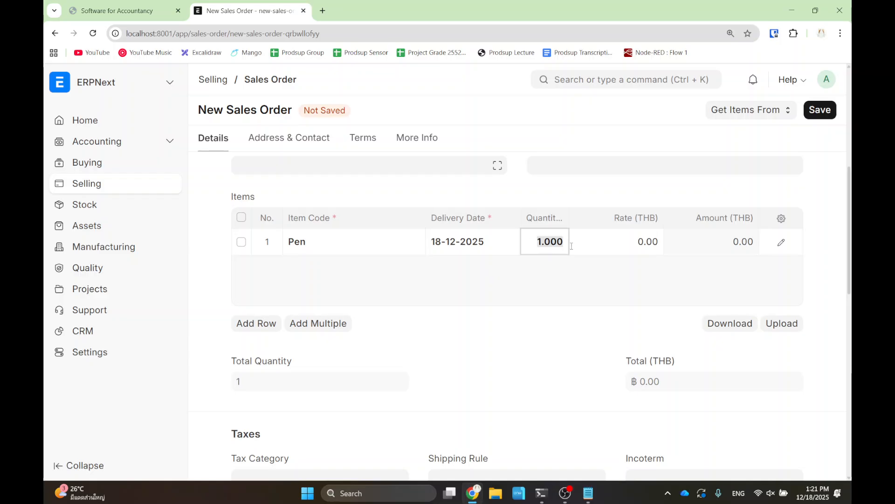
left_click(117, 11)
left_click(242, 10)
type("100")
left_click(593, 197)
left_click(641, 242)
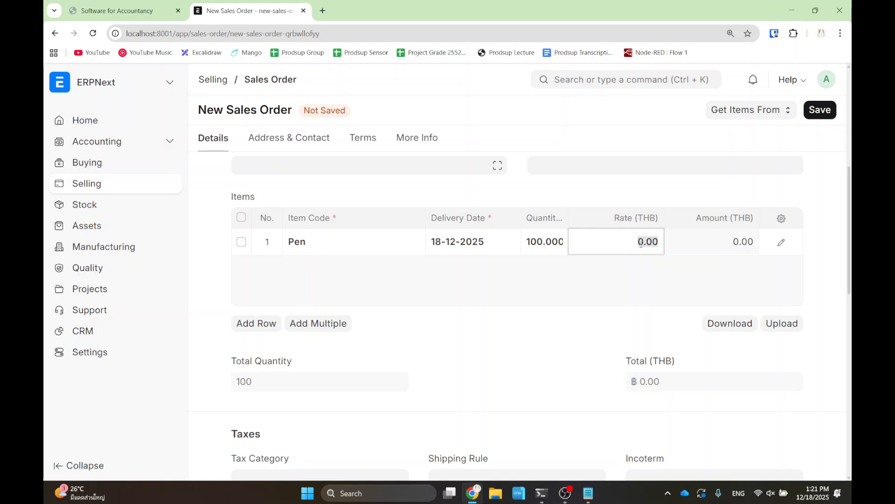
type("20")
left_click(582, 306)
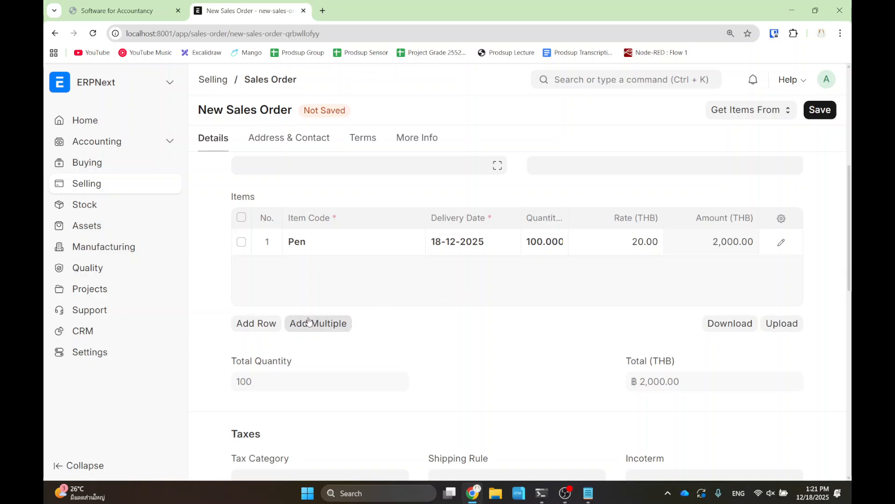
- Add a second item row, then delete it, leaving only the Pen line
left_click(254, 329)
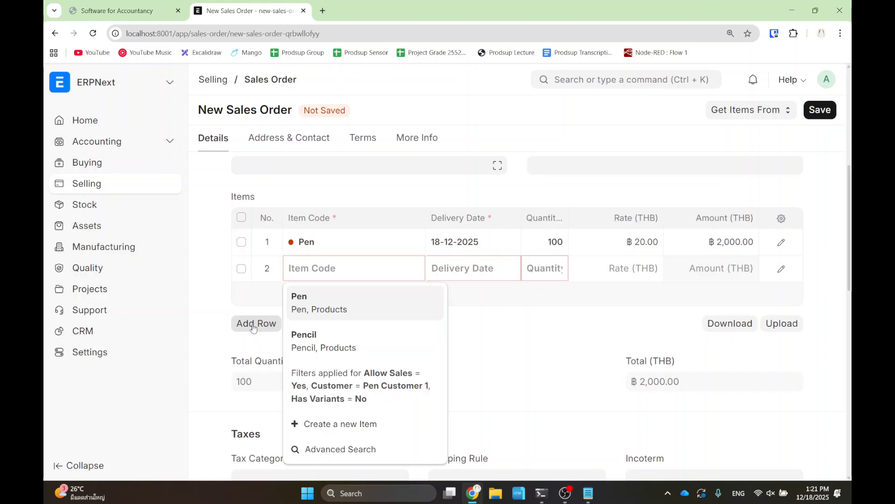
left_click(497, 348)
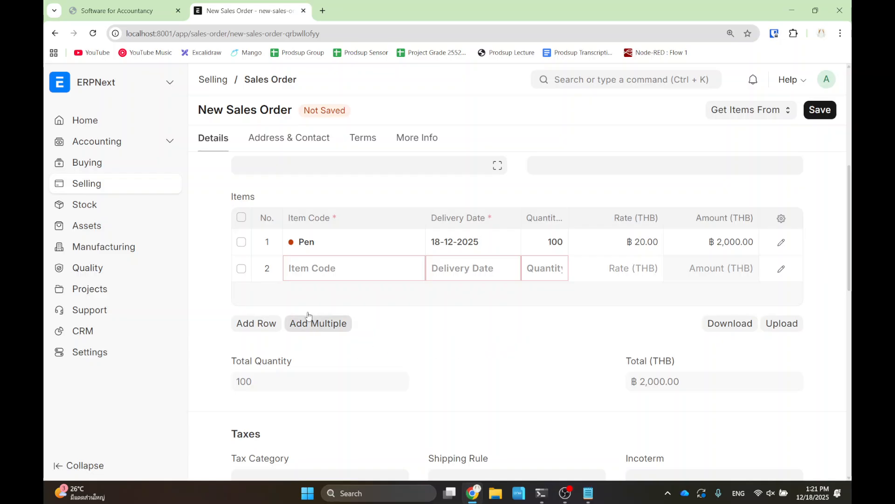
left_click(242, 268)
left_click(251, 323)
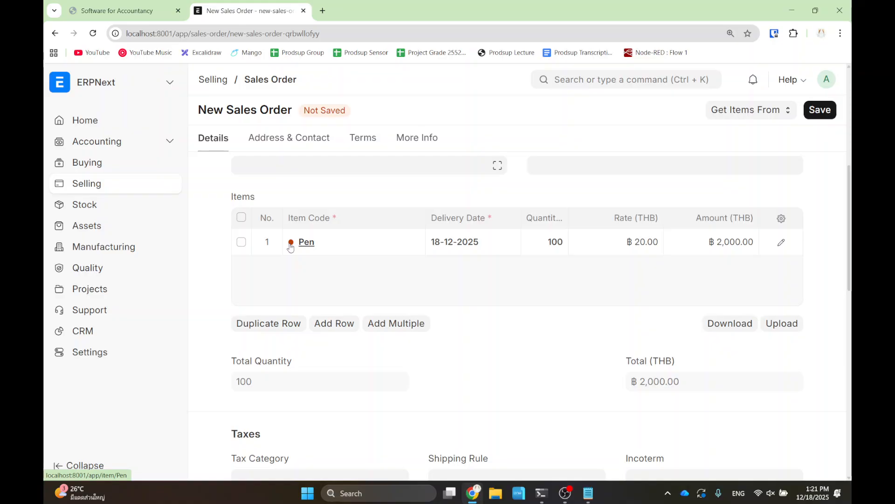
- Load localhost:8001 in a new browser tab and go to the ERPNext home workspace
left_click(322, 11)
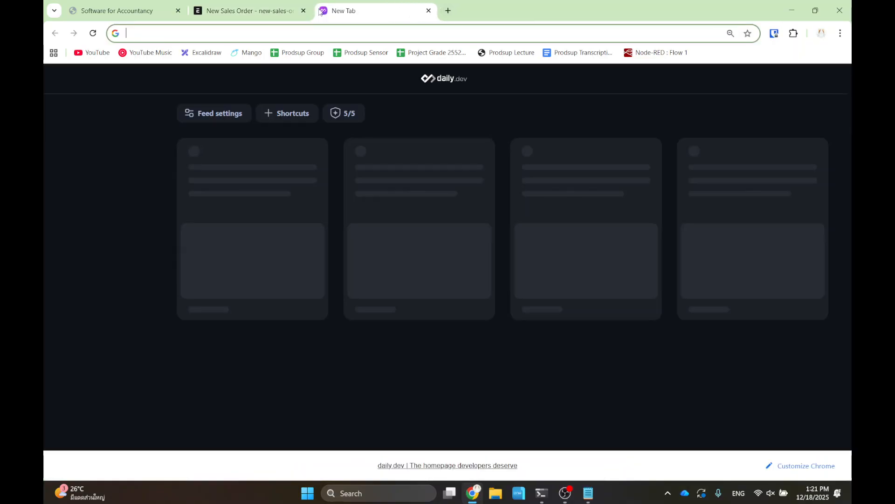
type("localhost:8001")
key("Return")
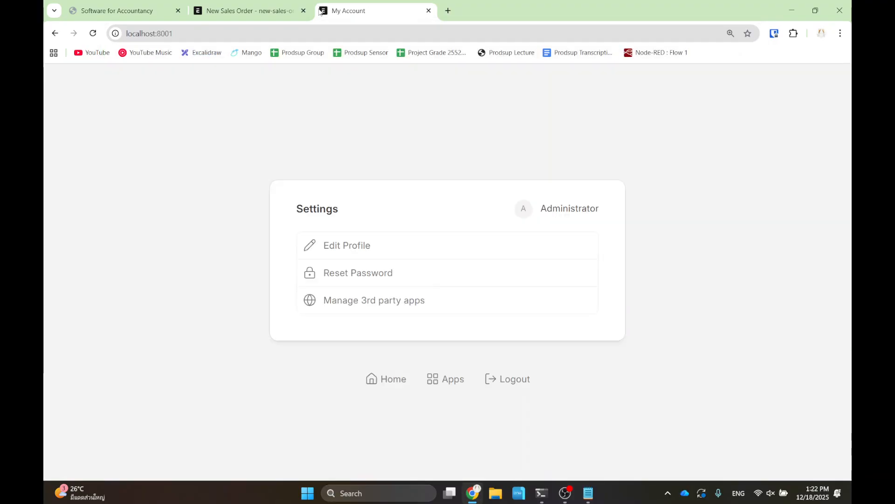
left_click(447, 382)
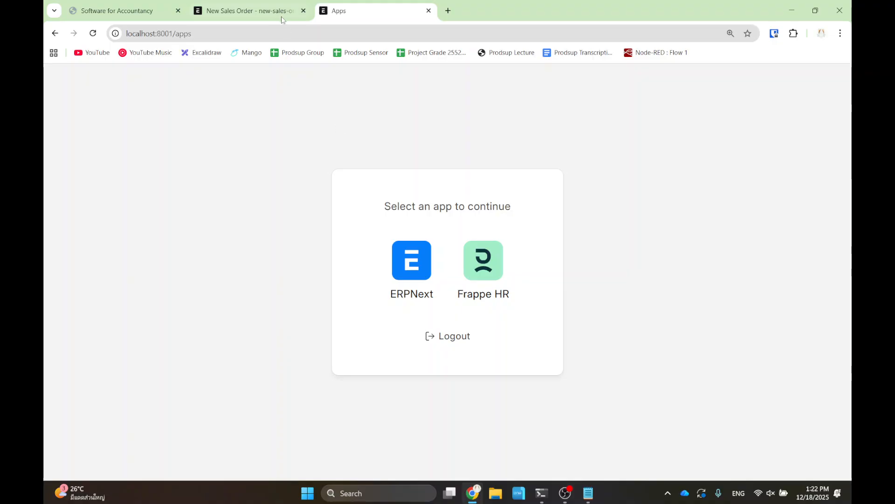
left_click(284, 18)
left_click(355, 11)
left_click(415, 274)
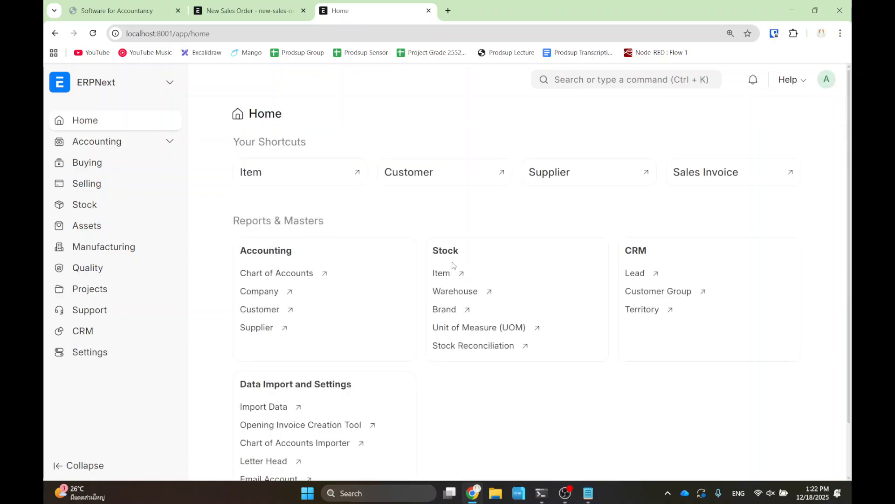
- Open Stock Summary to confirm 500 Pen in Stores - SFA, then return to the sales order
left_click(582, 79)
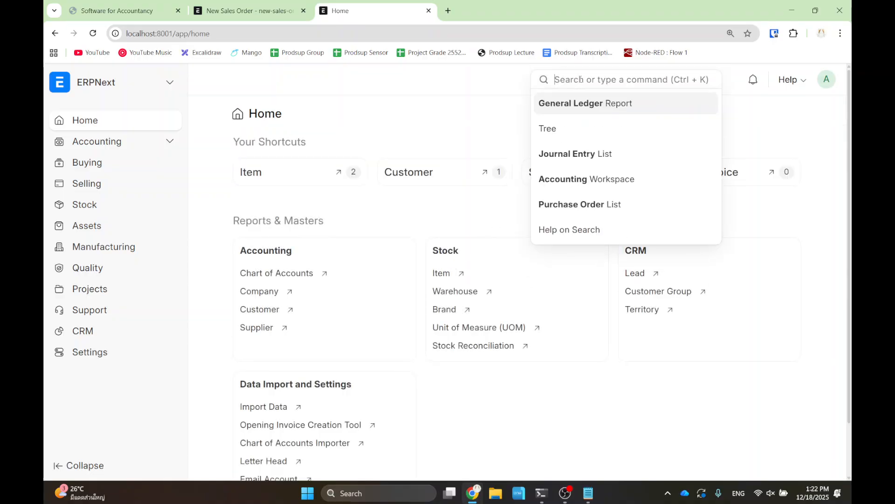
type("stock summ")
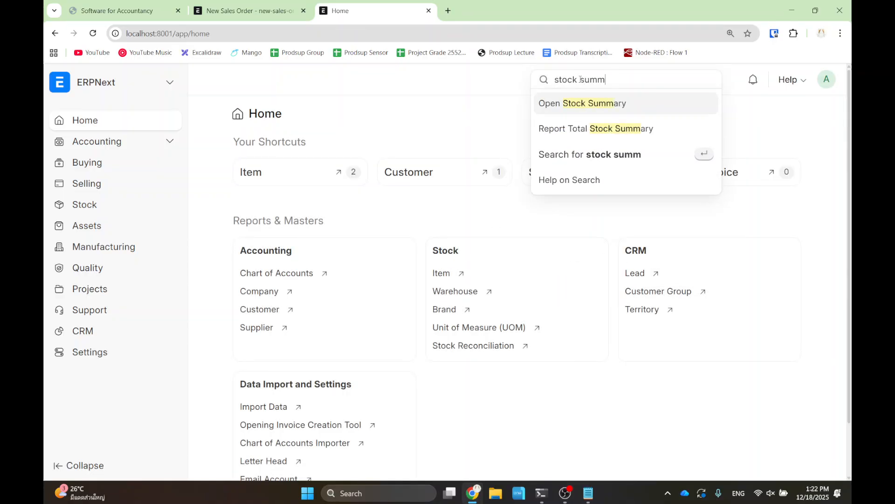
left_click(584, 107)
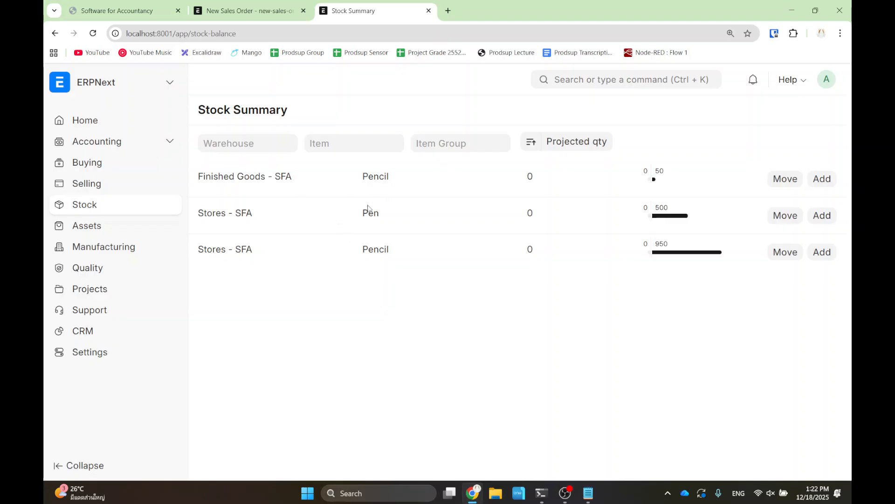
left_click_drag(339, 201, 390, 229)
left_click_drag(610, 190, 726, 233)
left_click(249, 10)
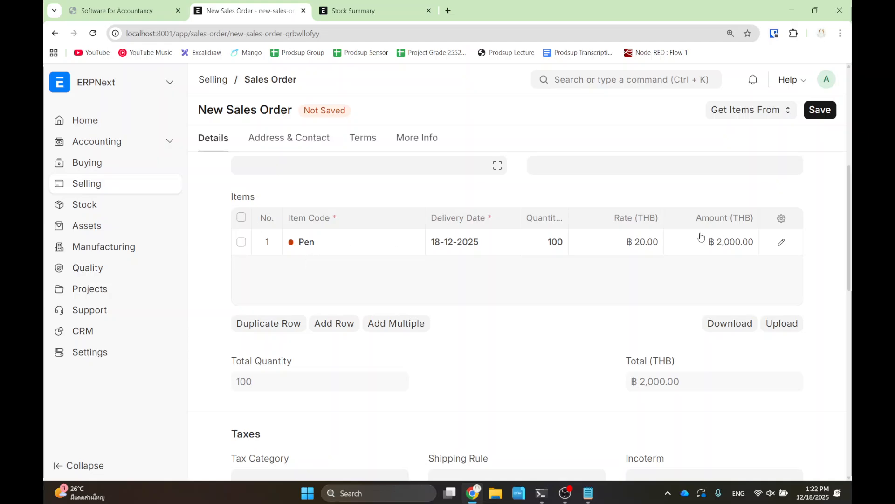
left_click(821, 116)
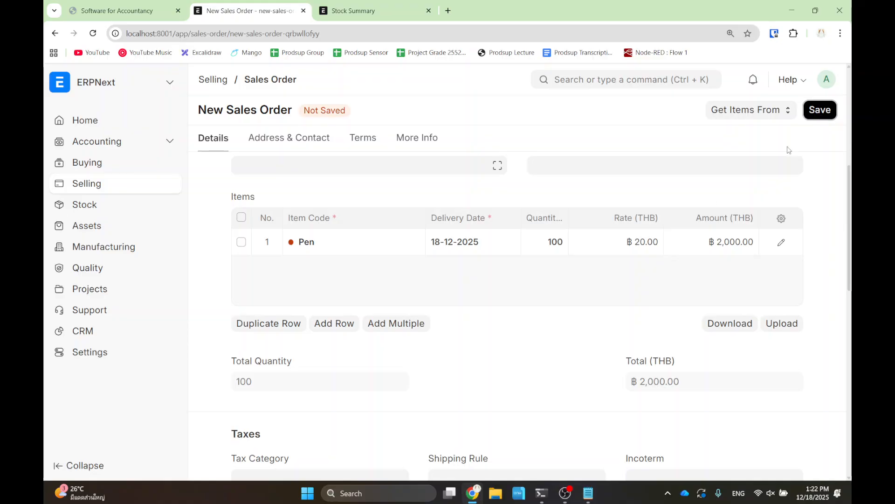
scroll(429, 269, "up", 5)
left_click(293, 242)
left_click(293, 243)
left_click(288, 288)
scroll(289, 283, "down", 1)
left_click(294, 235)
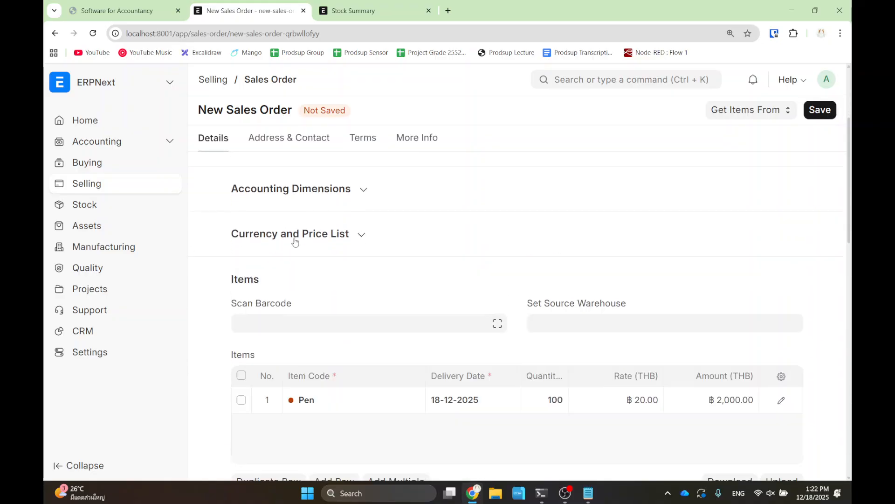
left_click(780, 401)
scroll(345, 270, "down", 3)
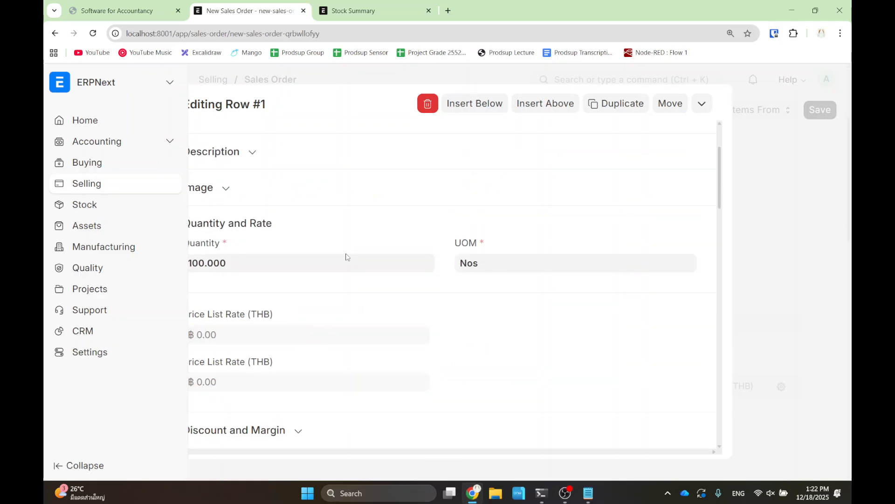
key("ctrl+minus")
scroll(342, 275, "down", 4)
scroll(342, 278, "down", 7)
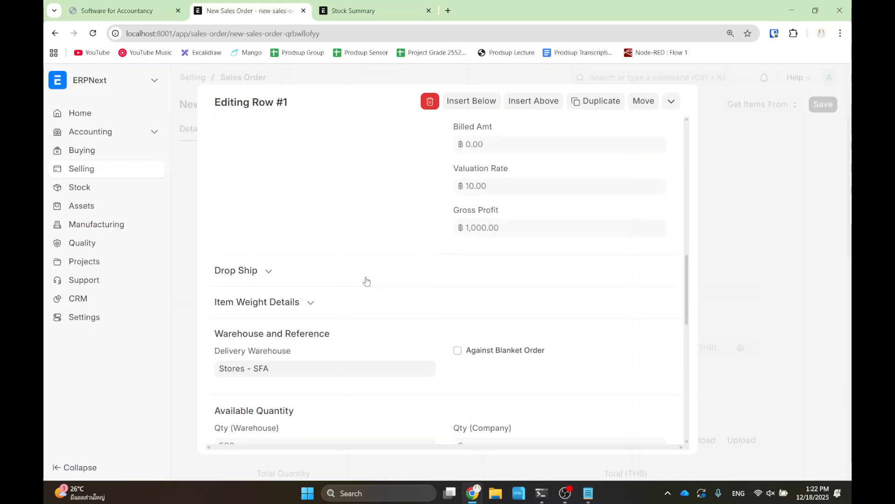
scroll(362, 318, "down", 1)
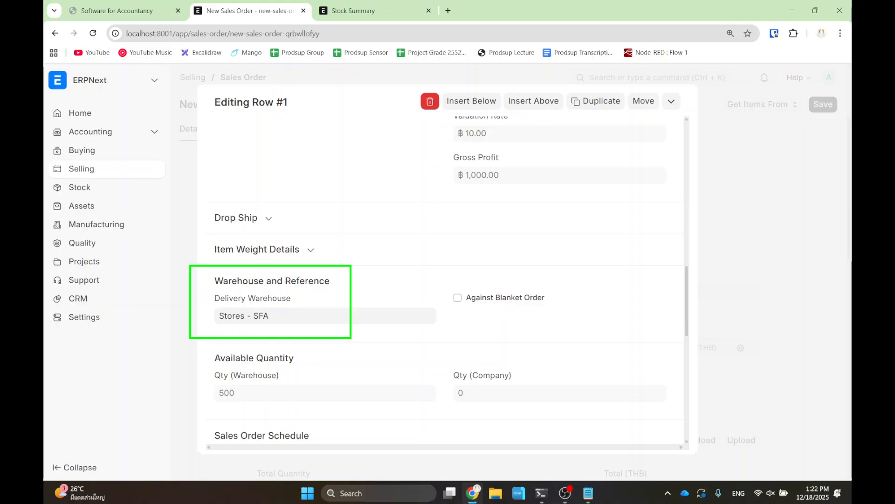
left_click(745, 289)
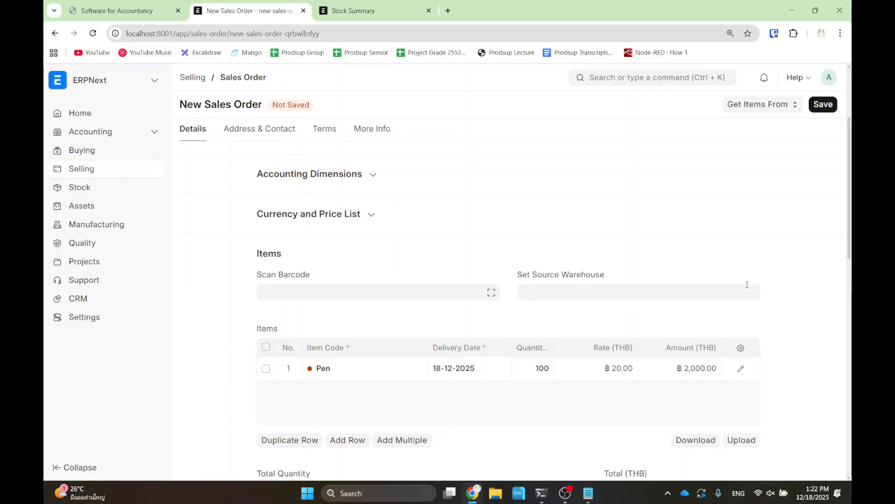
- Save and submit the Pen sales order as To Deliver and Bill, then preview its ฿2,000.00 print
left_click(823, 105)
left_click(820, 105)
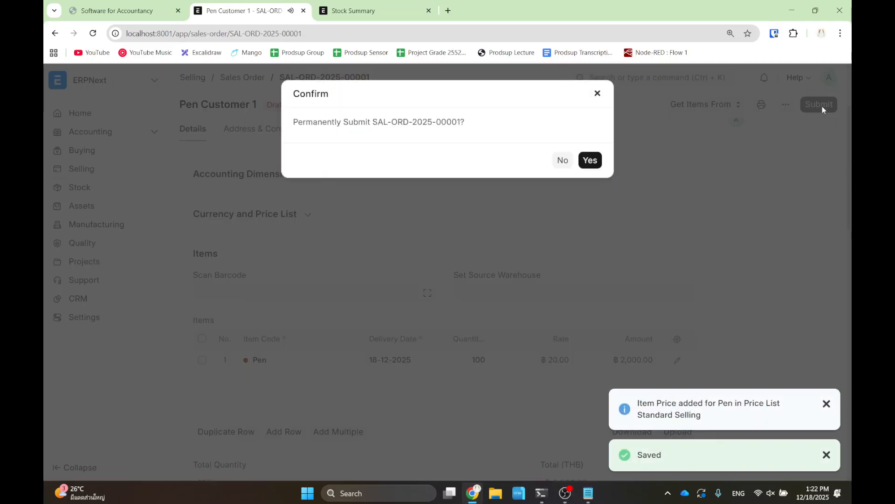
left_click(591, 164)
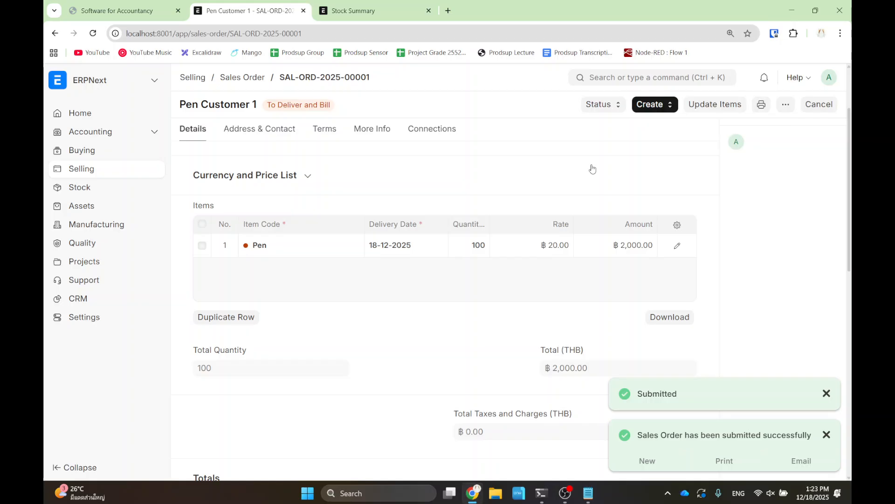
left_click(762, 104)
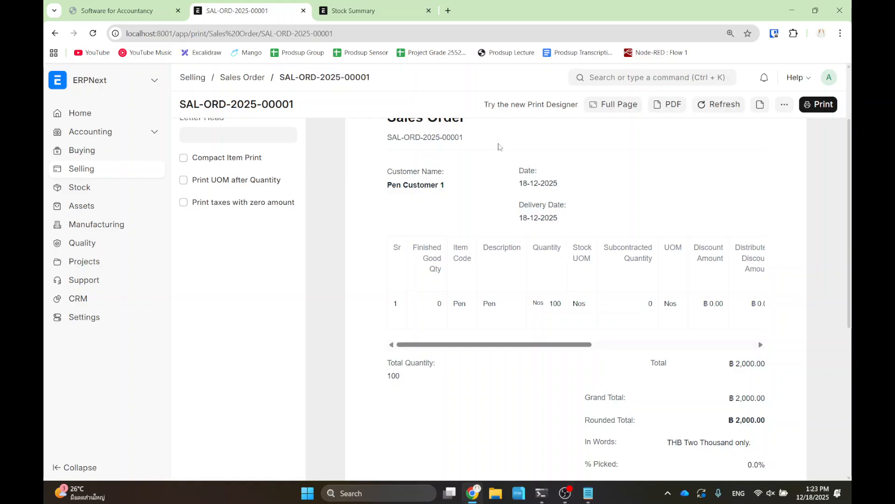
- Return to the Sales Order list filtered to To Deliver and Bill, then show the Sales Flow slide
scroll(485, 251, "up", 1)
scroll(484, 252, "up", 2)
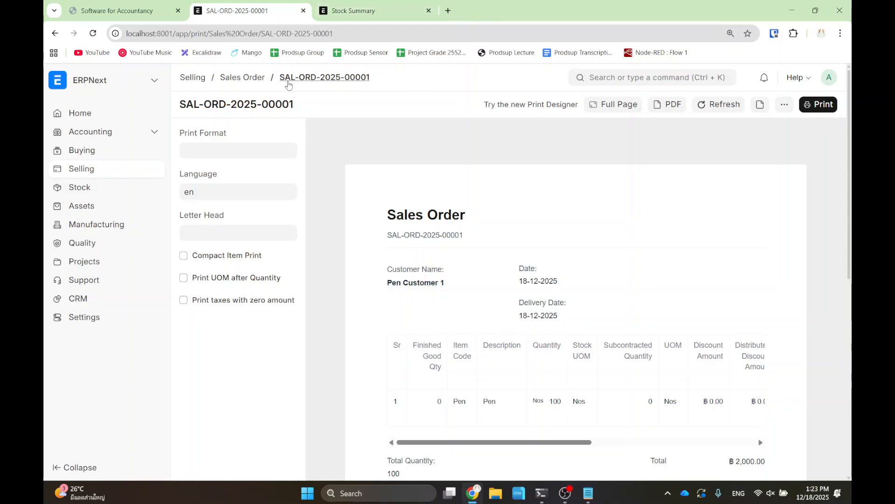
left_click(242, 78)
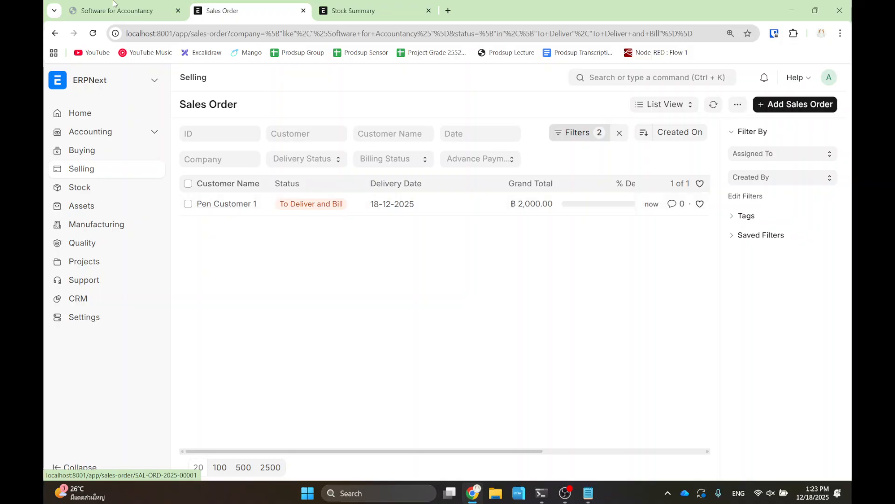
left_click(96, 11)
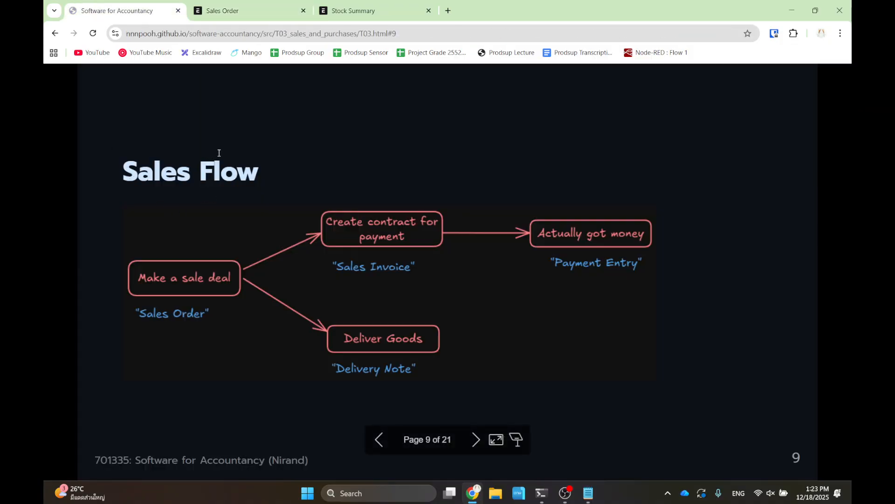
left_click_drag(238, 159, 709, 297)
- Open the Pen Customer 1 sales order from the list and show its Create options
left_click(254, 9)
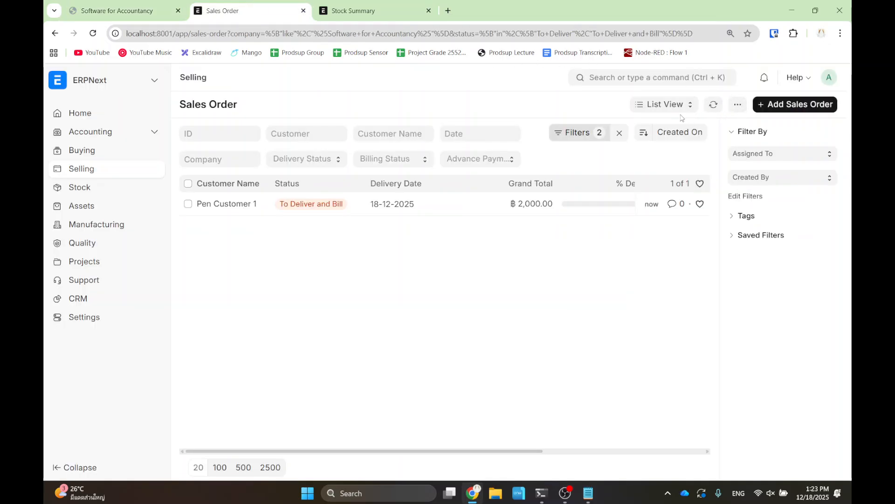
left_click(240, 206)
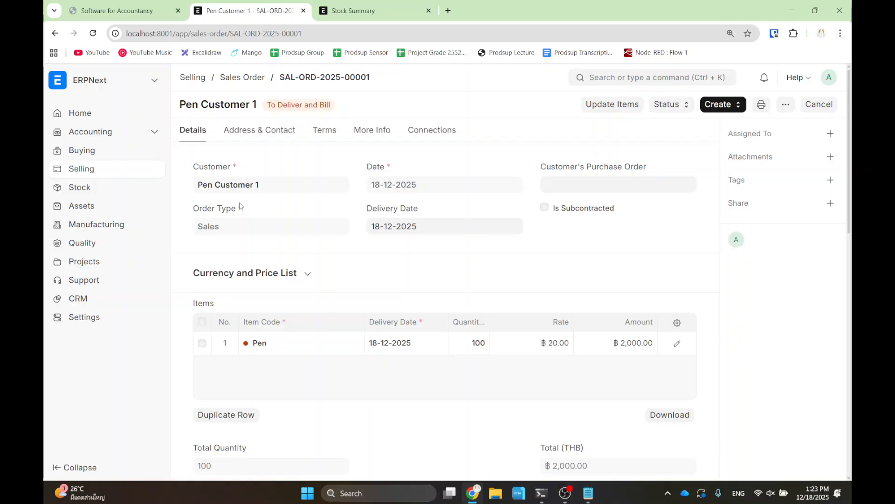
left_click(714, 110)
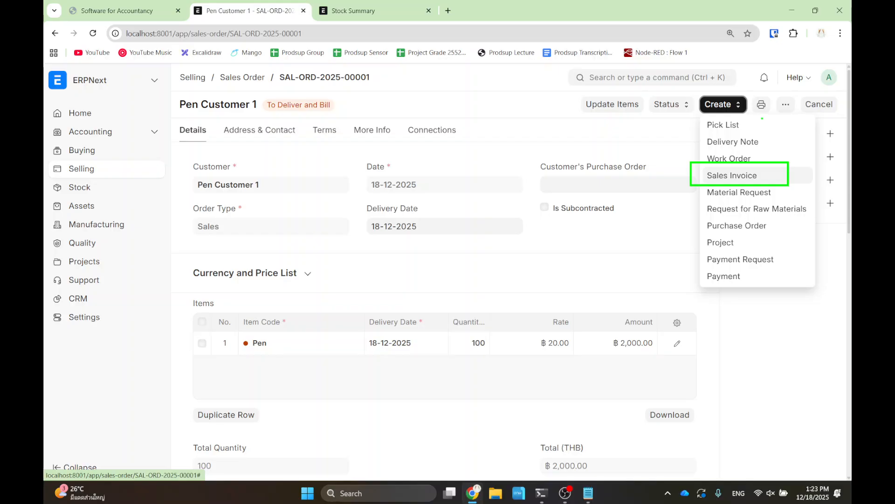
- Create and submit invoice ACC-SINV-2025-00001 billing 100 Pen at ฿20.00 for ฿2,000.00
left_click(736, 176)
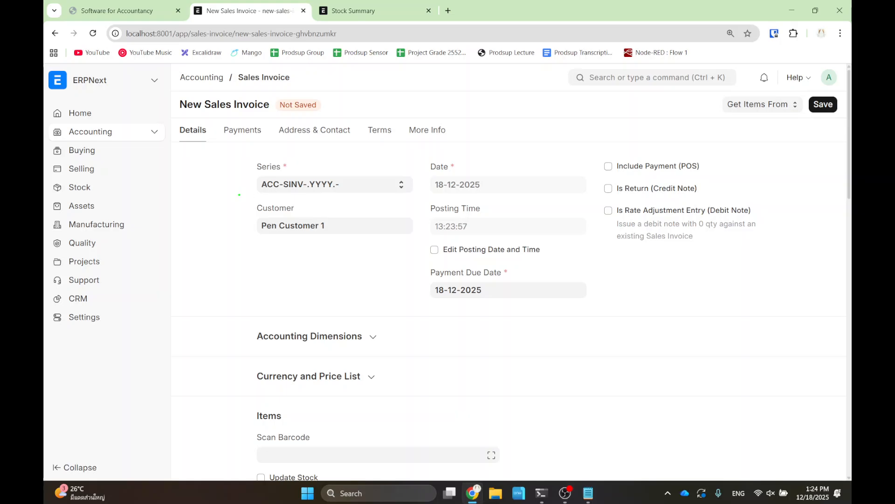
scroll(406, 250, "down", 5)
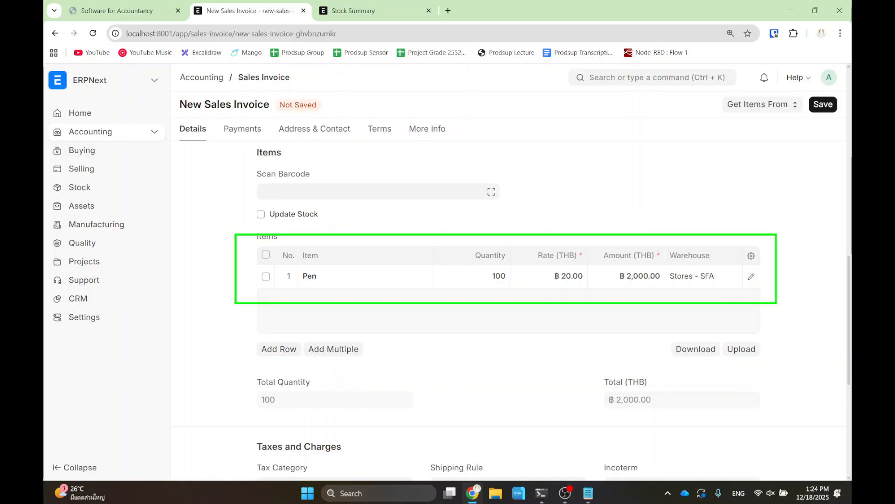
scroll(490, 292, "down", 3)
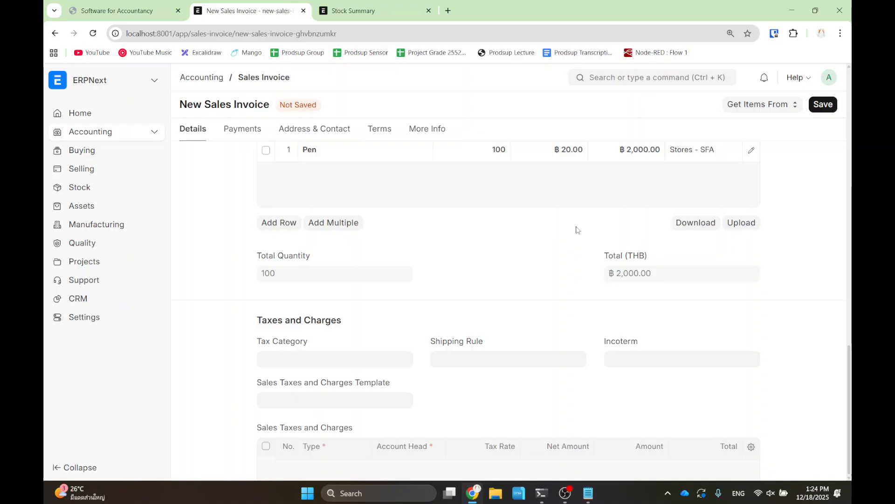
scroll(714, 204, "up", 5)
scroll(714, 203, "up", 4)
left_click(823, 104)
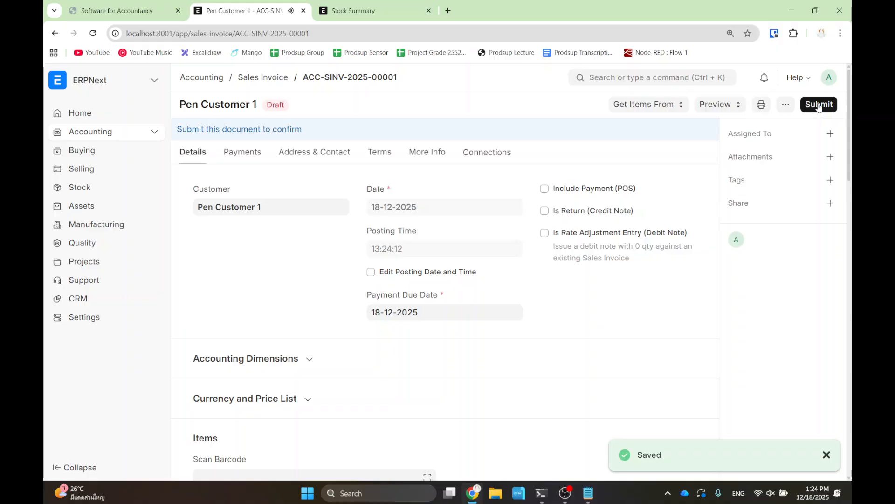
left_click(819, 105)
left_click(595, 159)
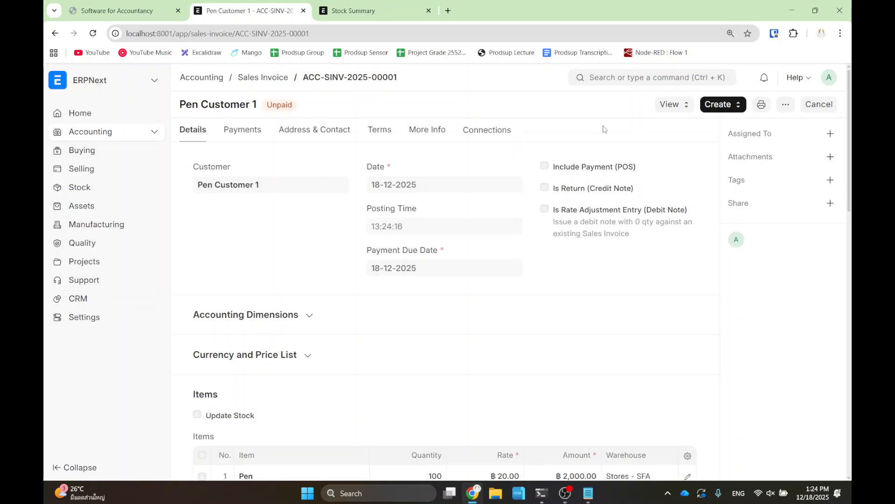
- View the Accounting Ledger of invoice ACC-SINV-2025-00001: Debtors - SFA debited, Sales - SFA credited ฿2,000.00
left_click(677, 111)
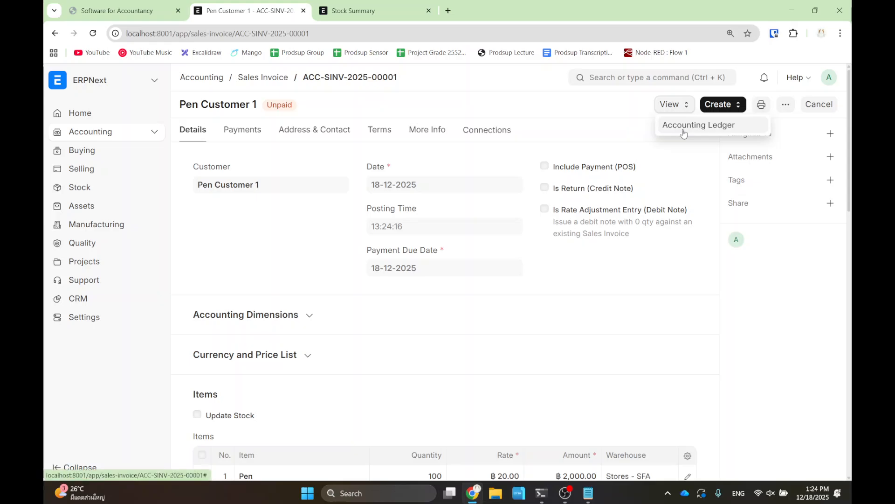
left_click(683, 133)
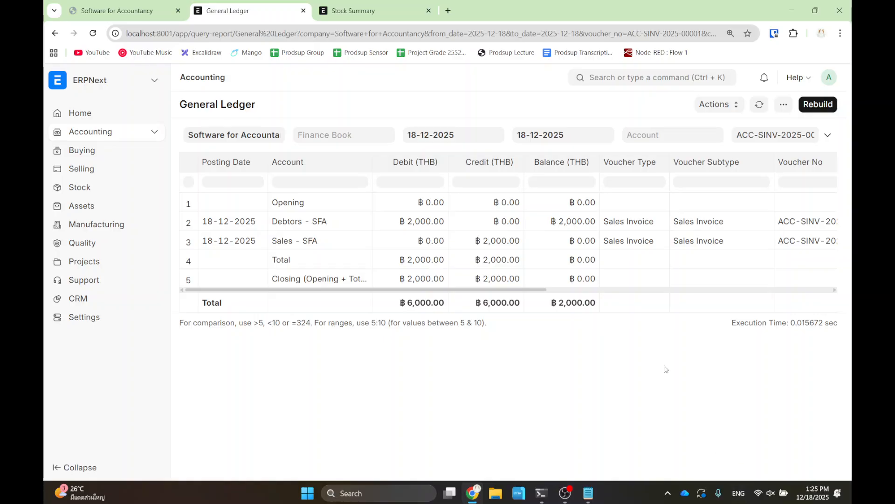
- Go back to the invoice, then annotate the Sales Flow slide and clear the drawing
left_click(54, 34)
left_click(129, 10)
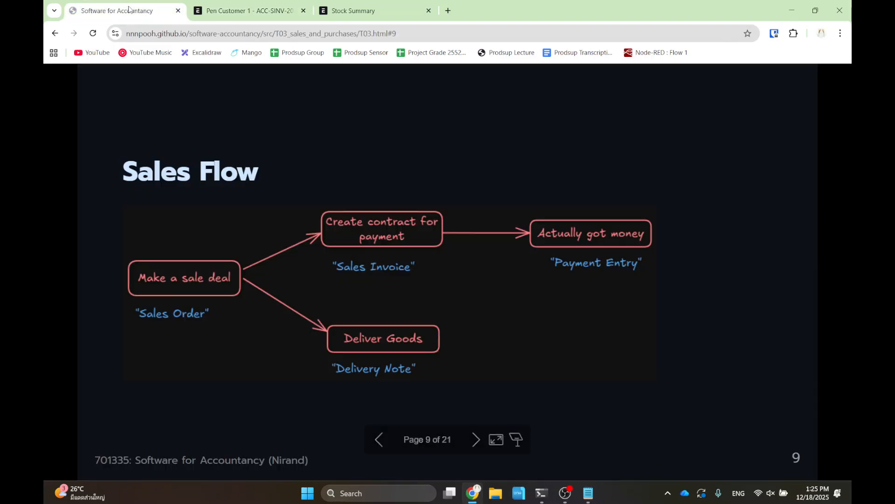
mouse_move(312, 192)
left_mouse_down()
mouse_move(493, 293)
mouse_move(460, 292)
left_mouse_up()
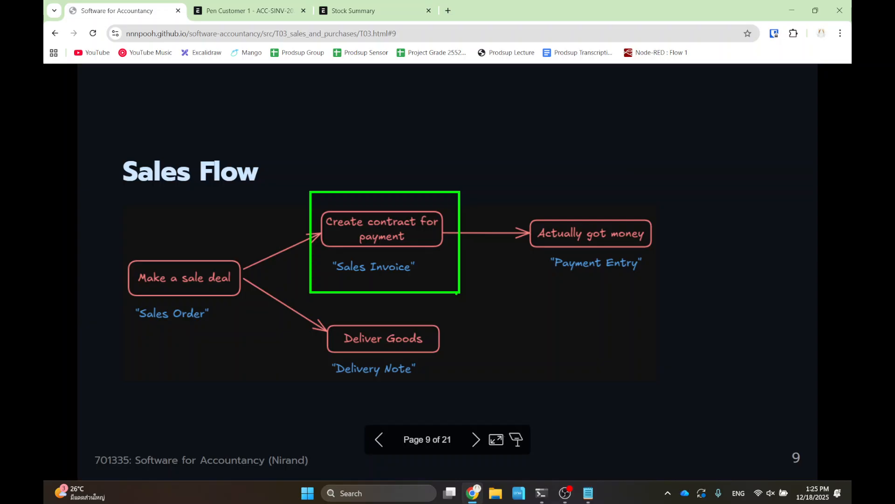
key("Escape")
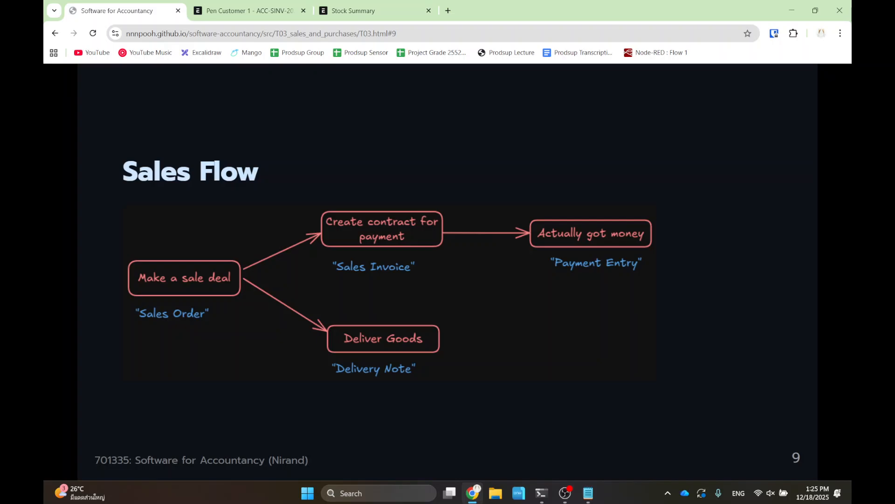
- Return to the Unpaid Pen Customer 1 invoice and show its Create options
left_click(243, 7)
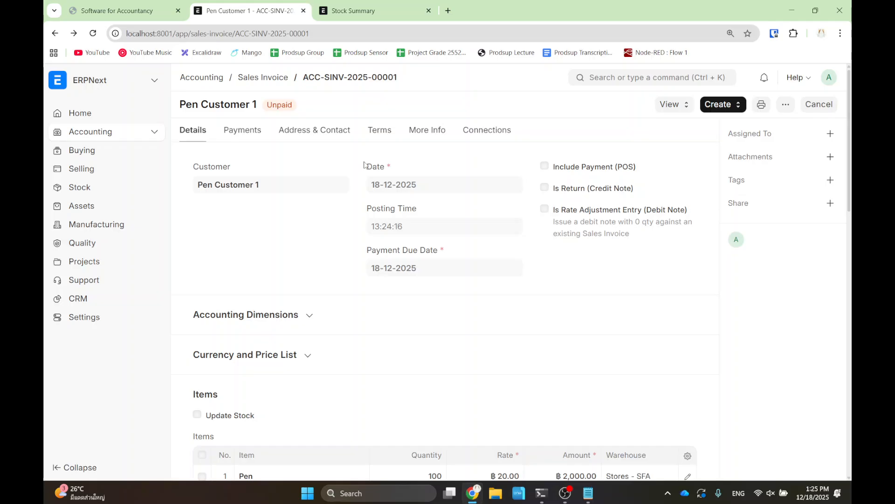
left_click(117, 11)
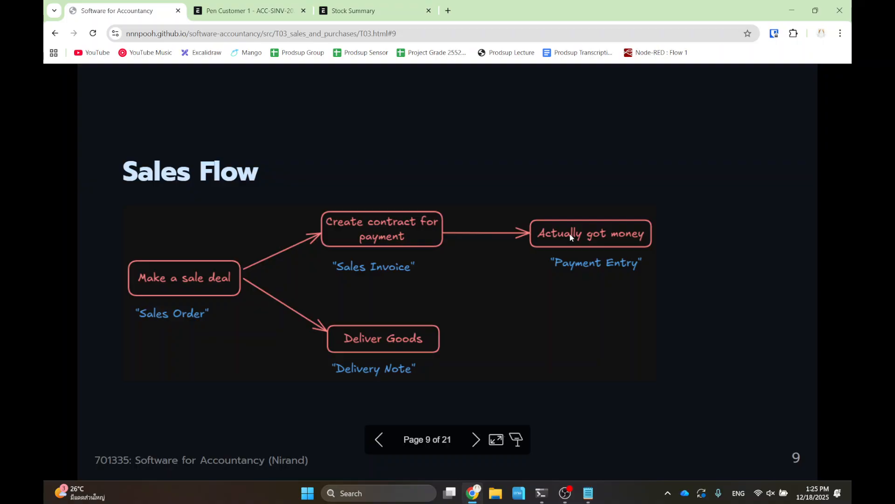
left_click(266, 7)
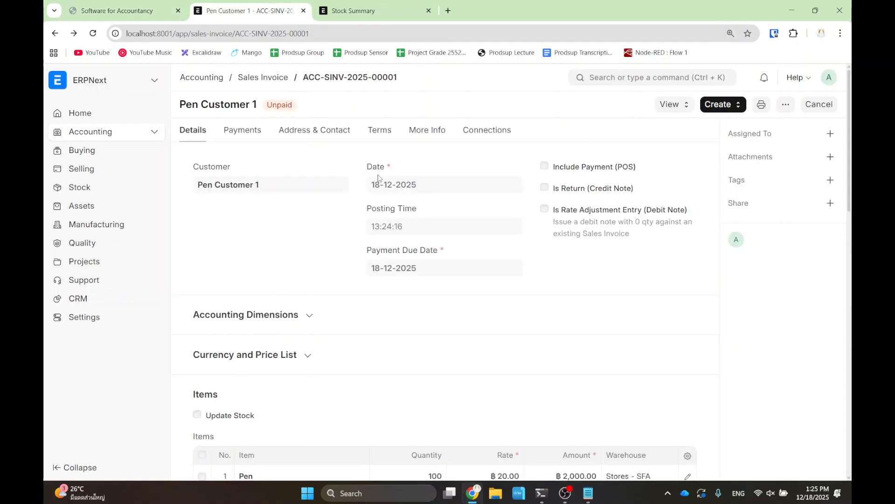
left_click(716, 110)
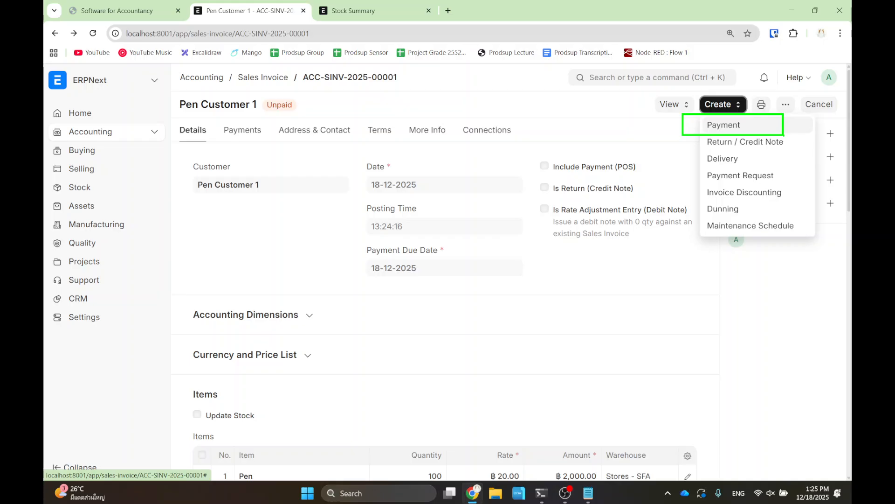
- Start a Payment entry from the invoice, discard it unsaved, and go back to the Sales Flow slide
left_click(747, 125)
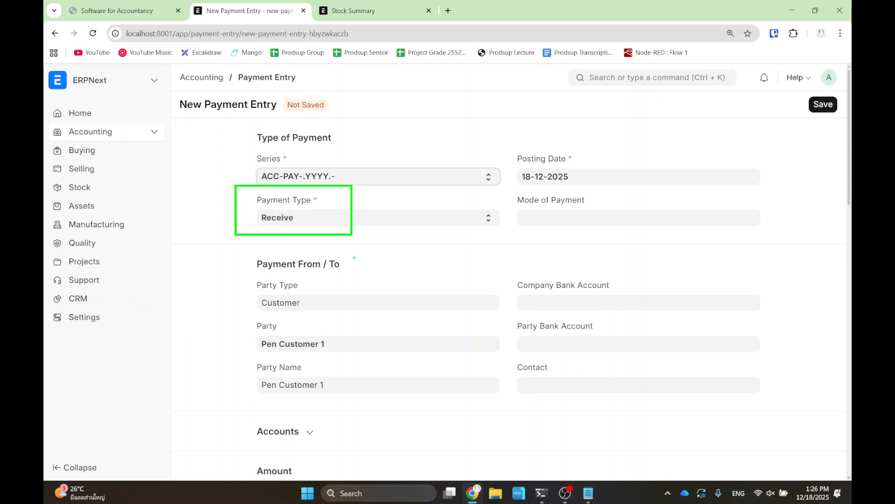
left_click(55, 33)
left_click(98, 10)
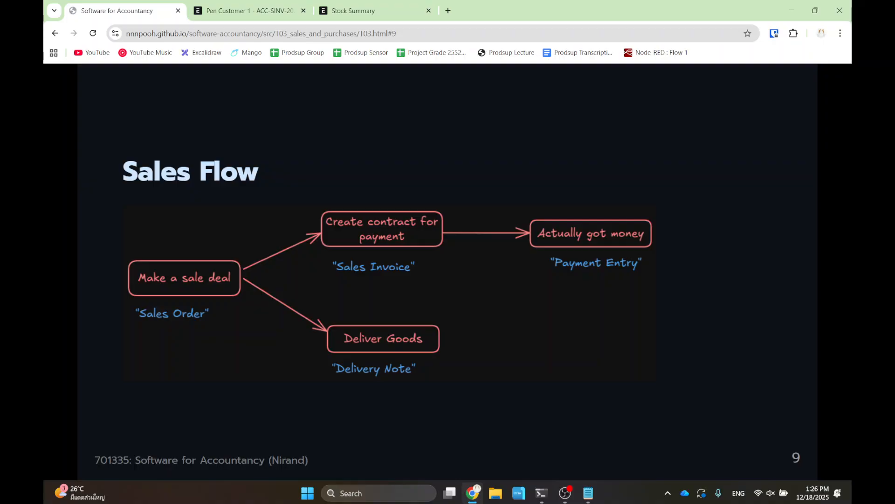
- Zoom to 110% and reopen invoice ACC-SINV-2025-00001 from the Sales Invoice list, showing its Create options
key("ctrl+plus")
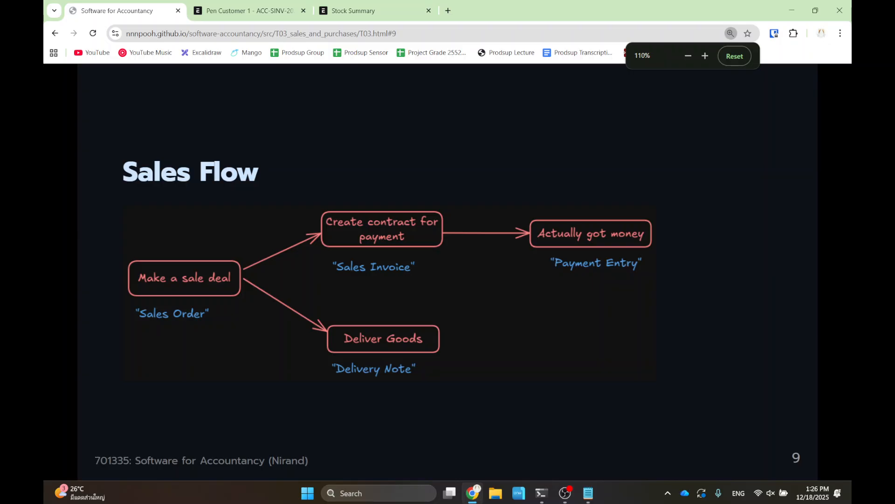
left_click(259, 3)
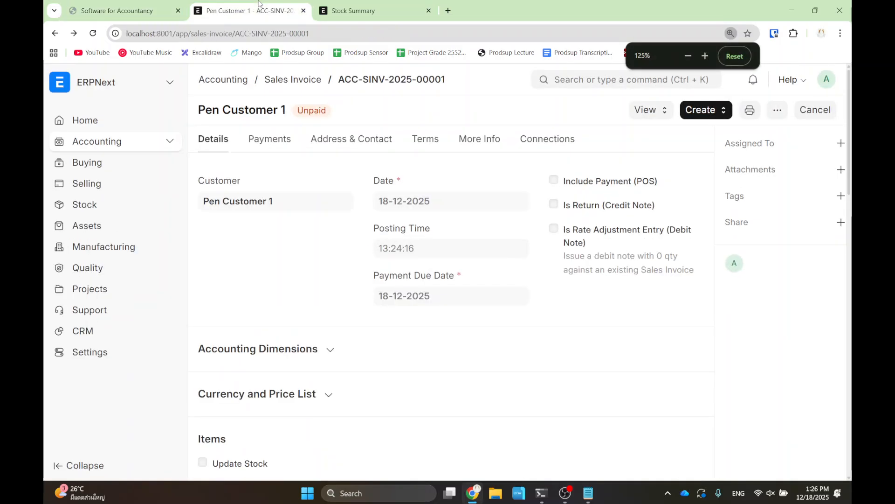
left_click(289, 80)
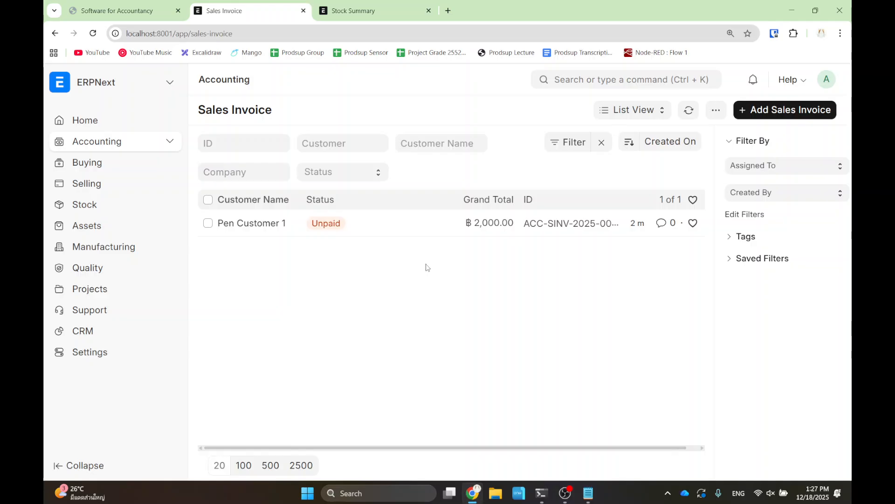
left_click(273, 224)
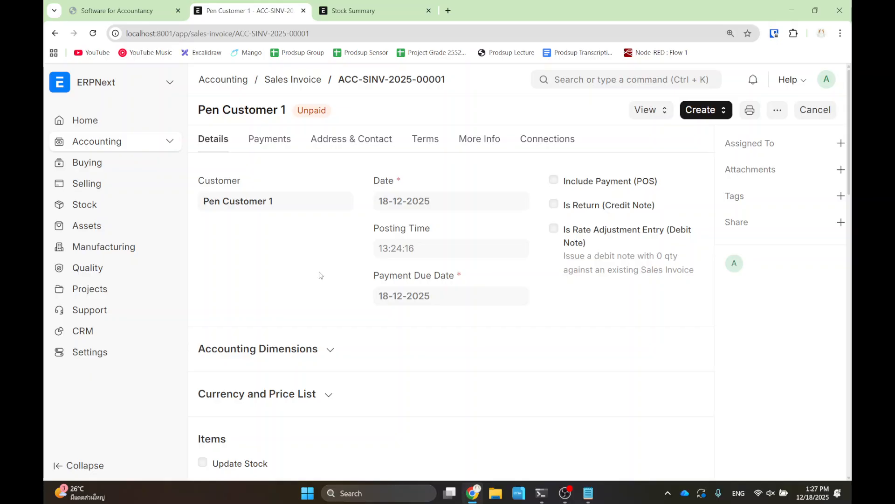
left_click(711, 114)
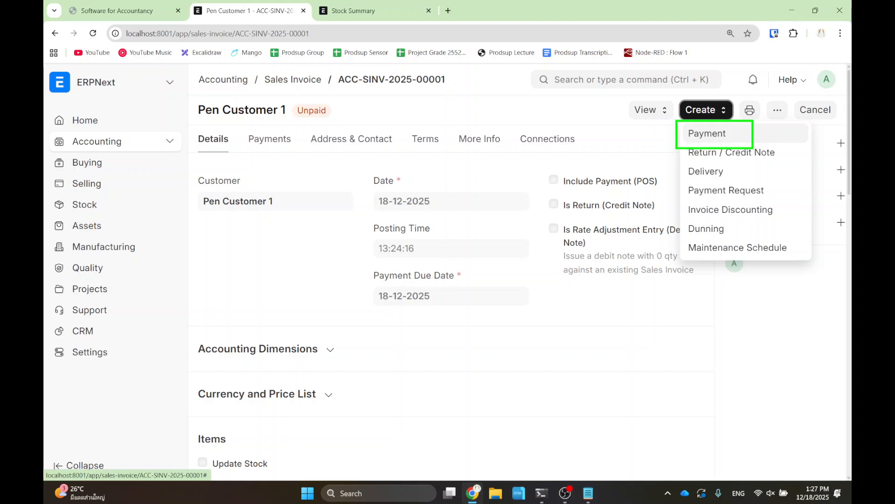
- Create a 2,000 THB payment entry from the invoice with Mode of Payment set to Cash
left_click(747, 140)
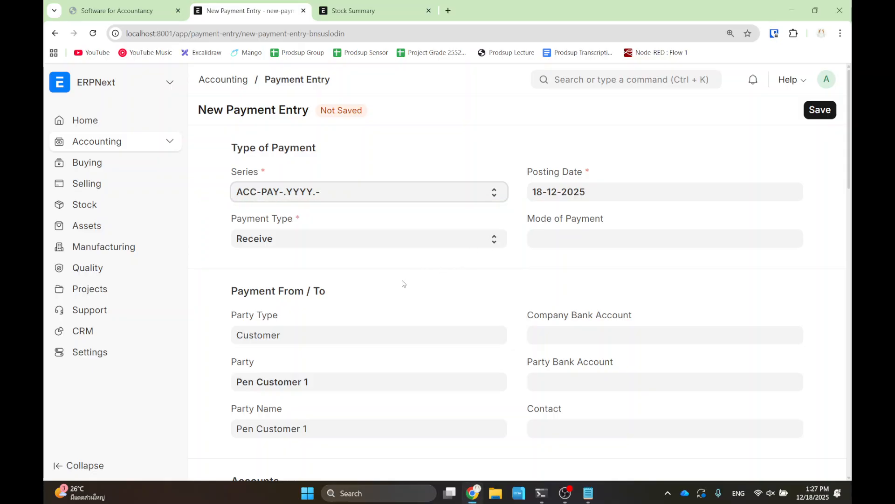
scroll(309, 254, "down", 1)
scroll(326, 280, "down", 3)
scroll(365, 353, "down", 4)
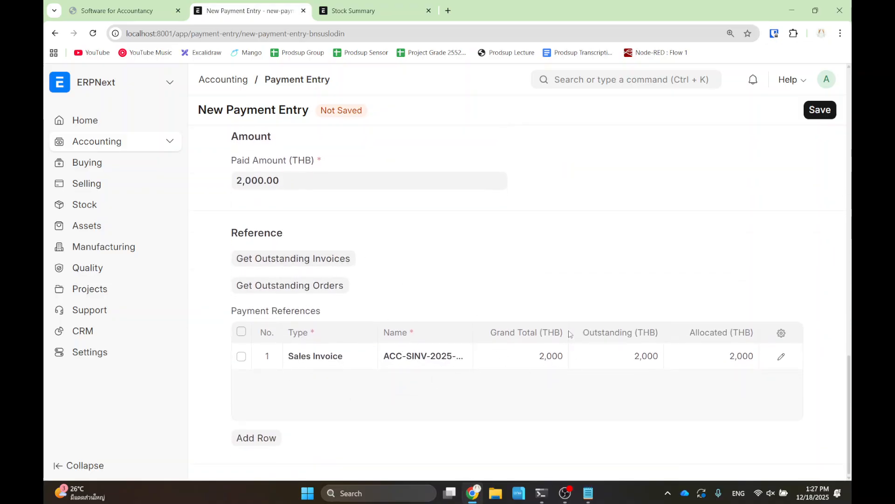
scroll(567, 306, "up", 6)
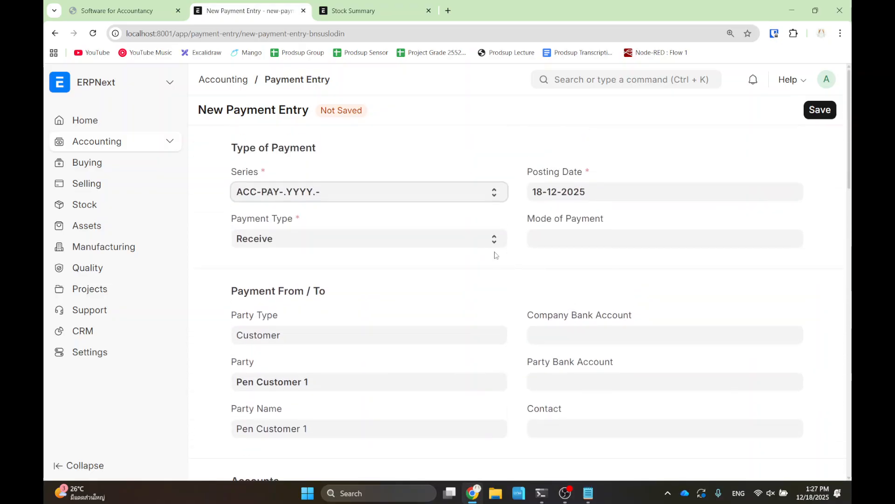
scroll(496, 254, "down", 6)
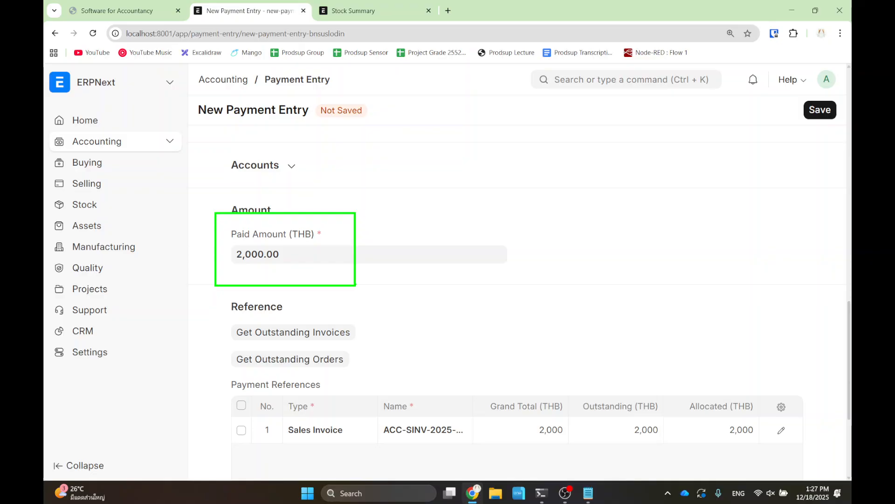
scroll(442, 312, "down", 2)
scroll(474, 323, "up", 8)
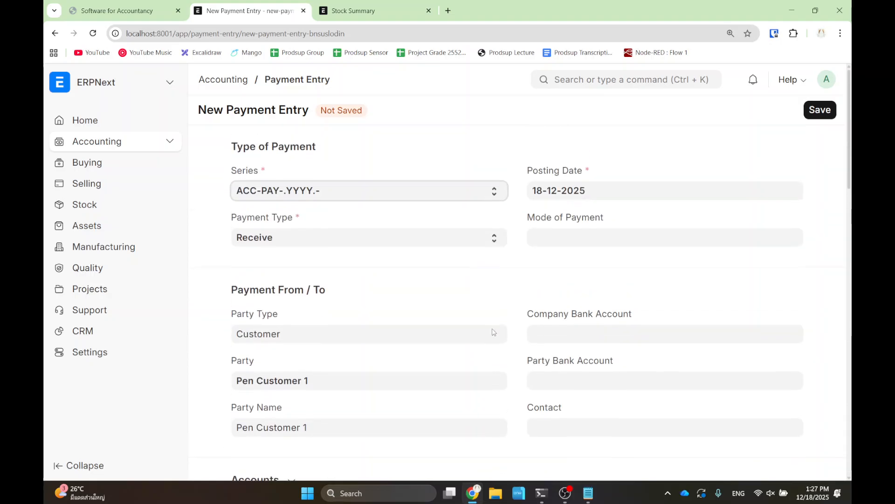
left_click(576, 241)
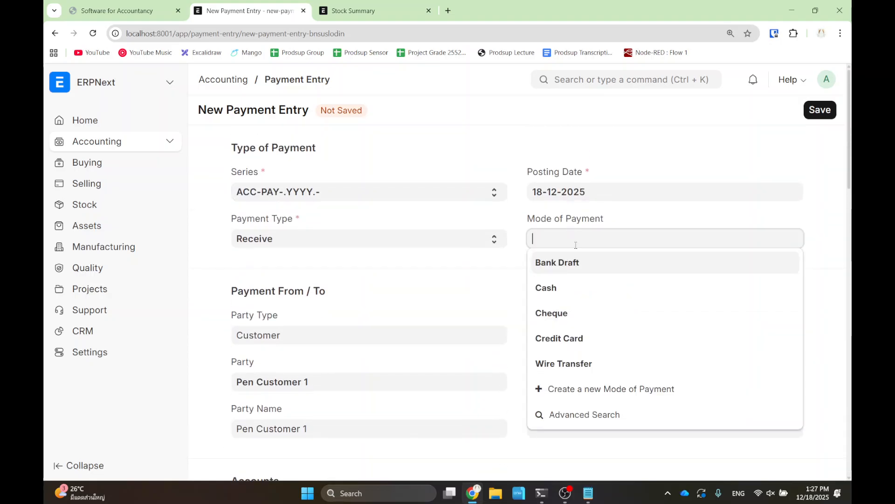
left_click(584, 293)
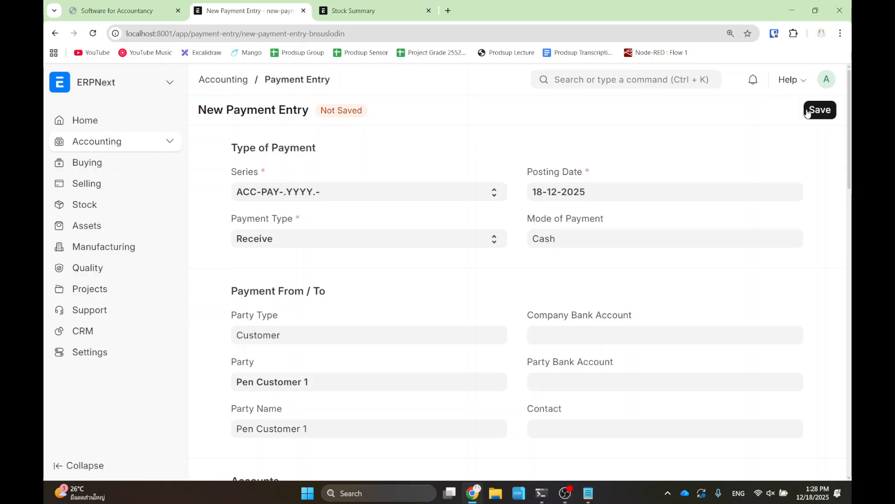
- Save and submit payment entry ACC-PAY-2025-00003
left_click(822, 112)
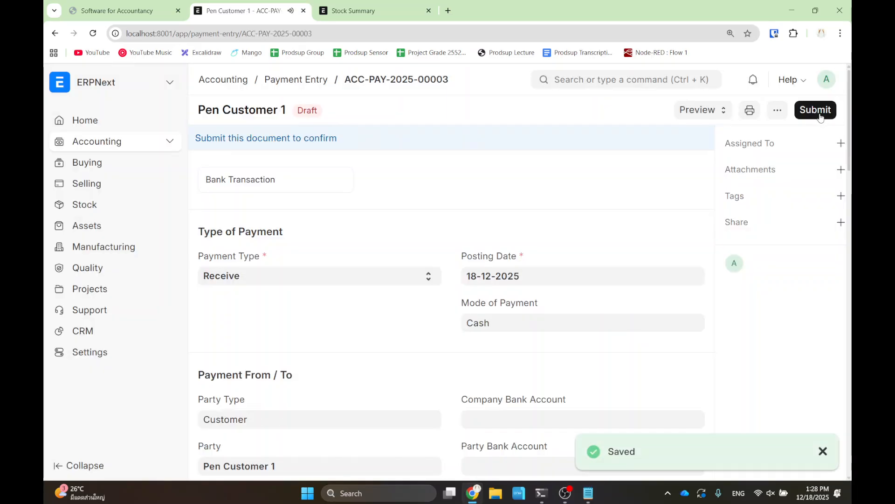
left_click(820, 116)
left_click(614, 173)
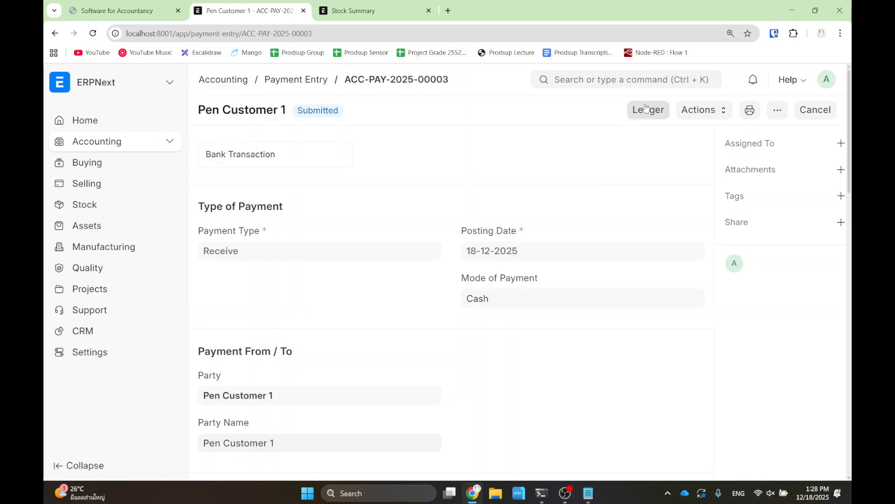
- Open the General Ledger for ACC-PAY-2025-00003: Cash - SFA debited, Debtors - SFA credited ฿2,000.00
left_click(659, 112)
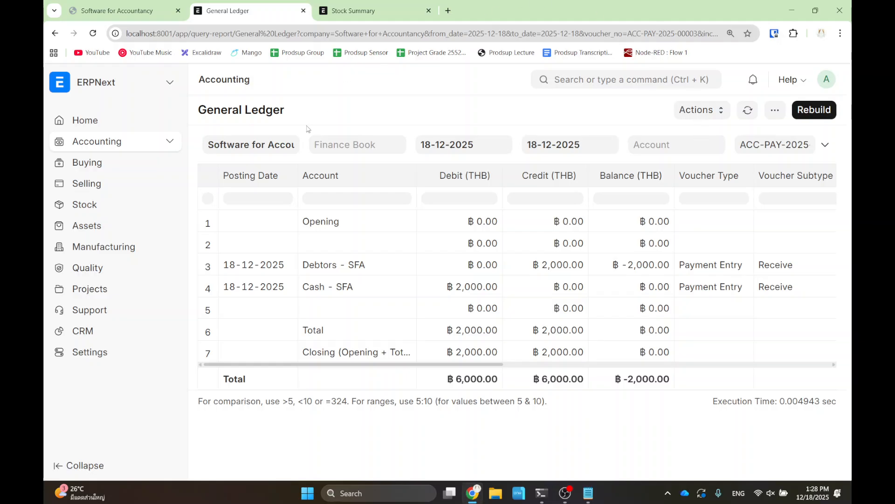
left_click(161, 10)
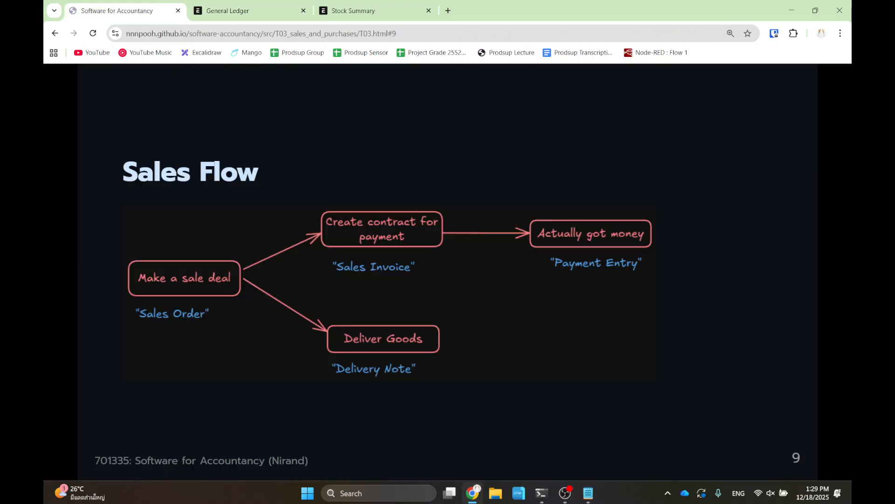
mouse_move(281, 191)
left_mouse_down()
mouse_move(679, 275)
mouse_move(703, 289)
left_mouse_up()
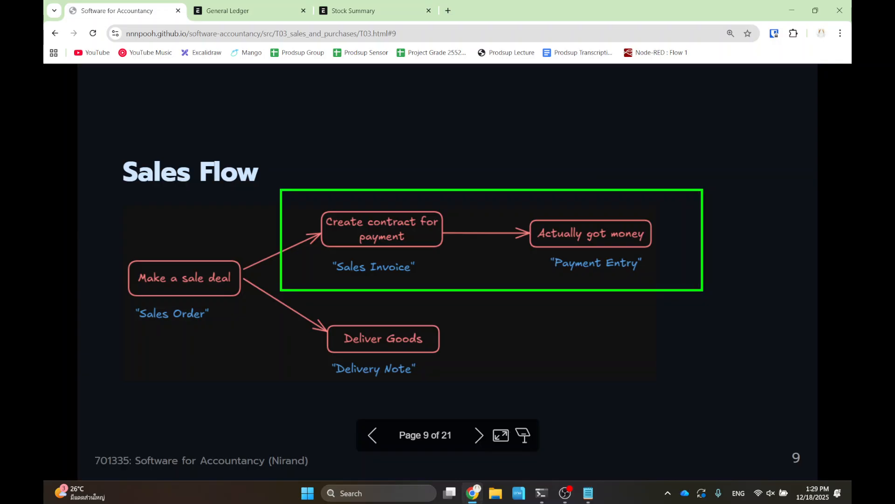
key("Escape")
mouse_move(293, 297)
left_mouse_down()
mouse_move(435, 381)
mouse_move(474, 388)
left_mouse_up()
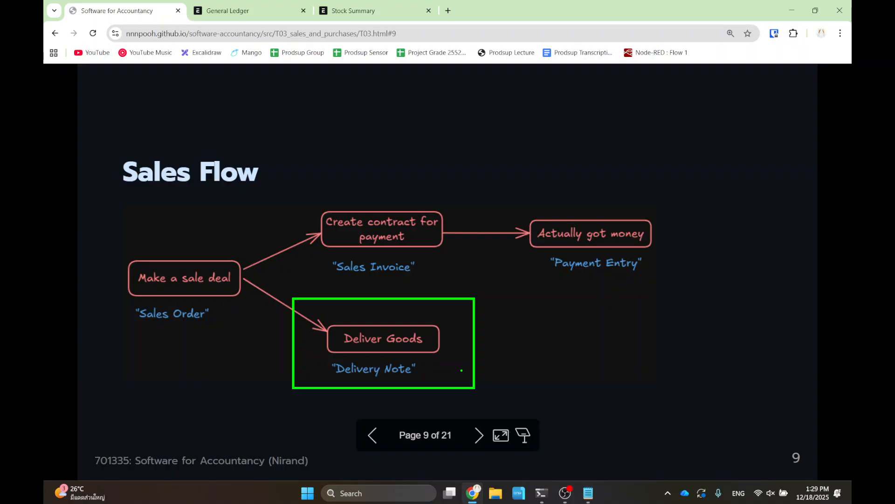
key("Escape")
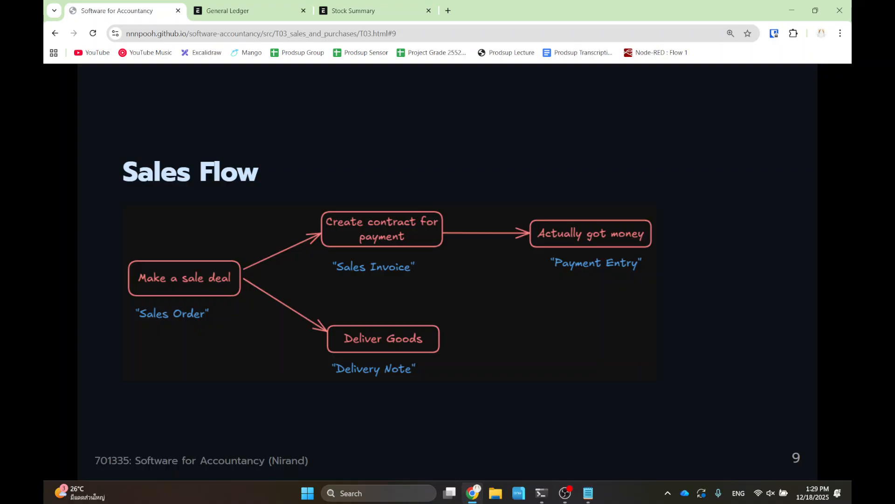
- Open sales order SAL-ORD-2025-00001 (To Deliver, 100 Pen) and show its Create options
left_click(252, 10)
left_click(607, 82)
type("s")
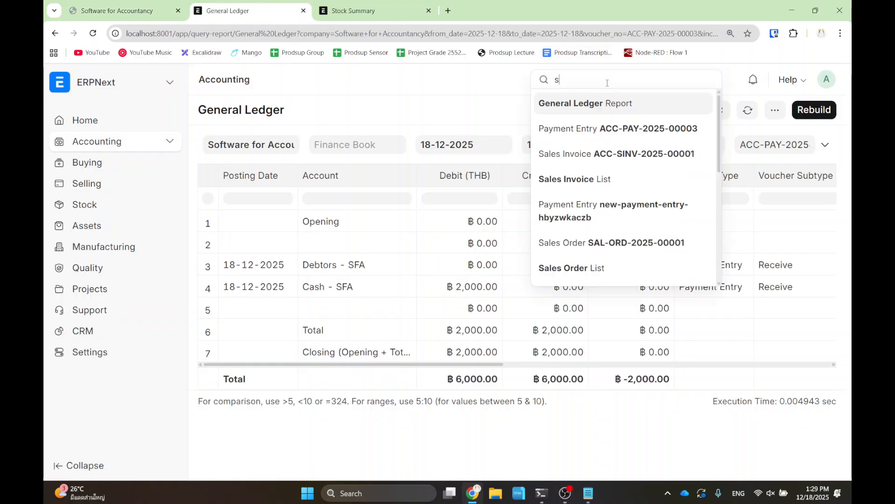
type("ales order")
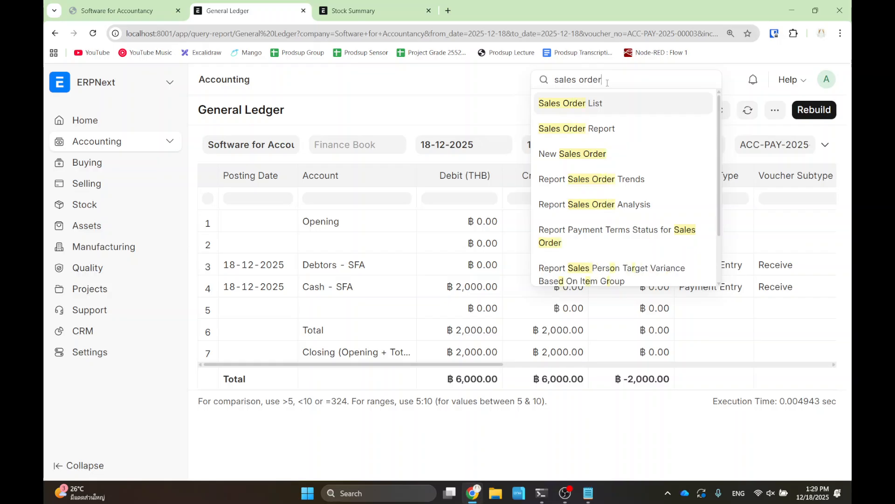
left_click(564, 105)
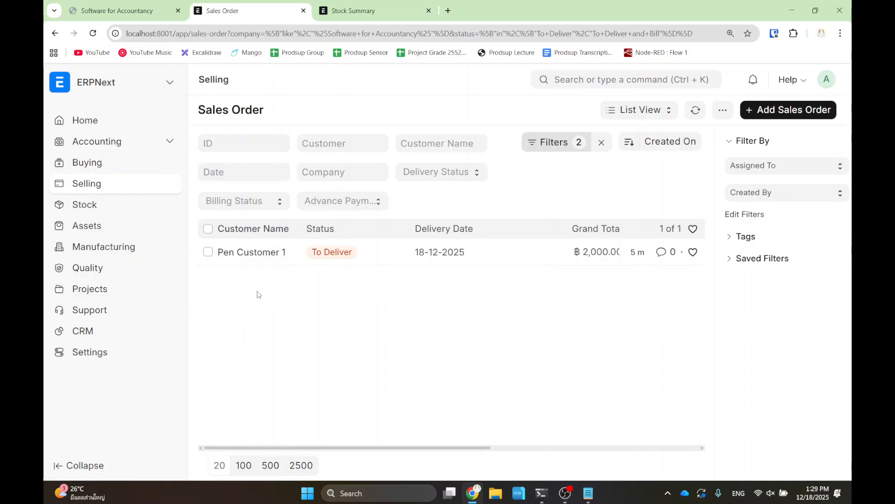
left_click(268, 257)
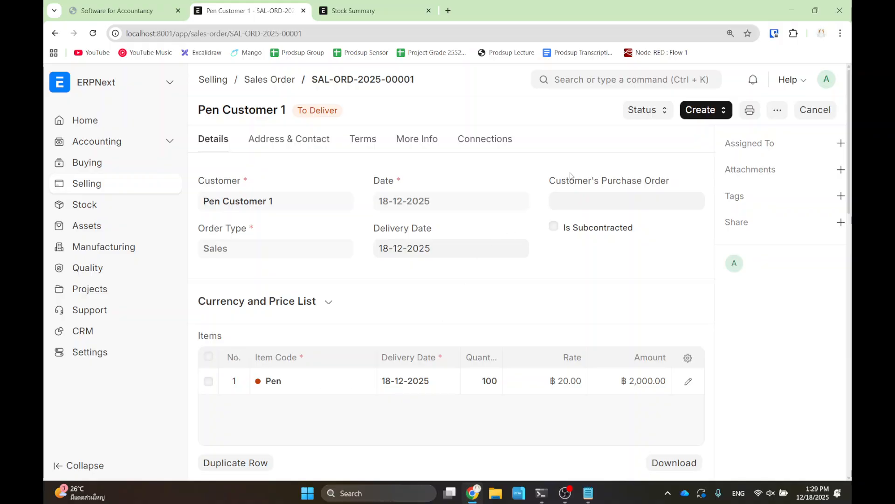
left_click(704, 111)
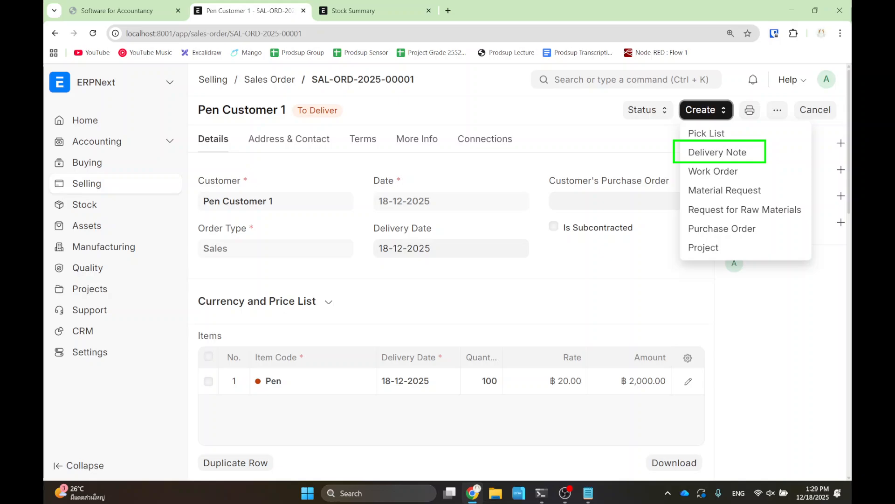
- Create, save and submit a delivery note for 100 Pen from Stores - SFA
left_click(742, 153)
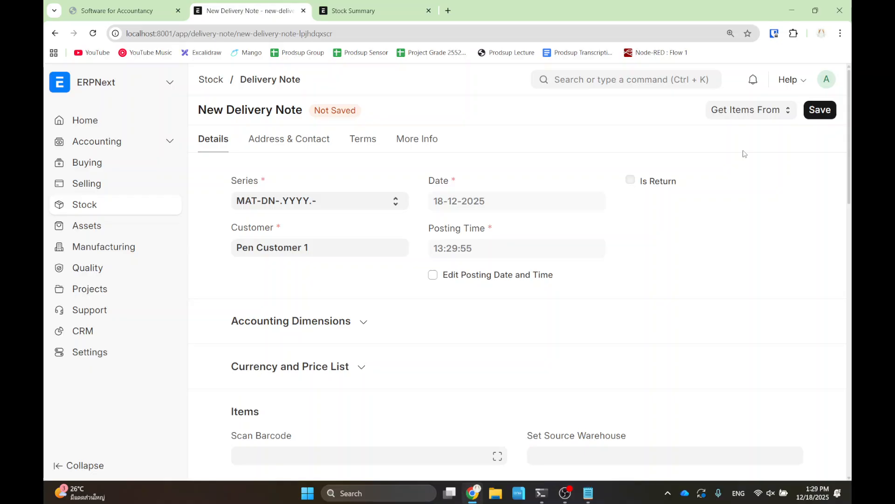
scroll(467, 215, "down", 2)
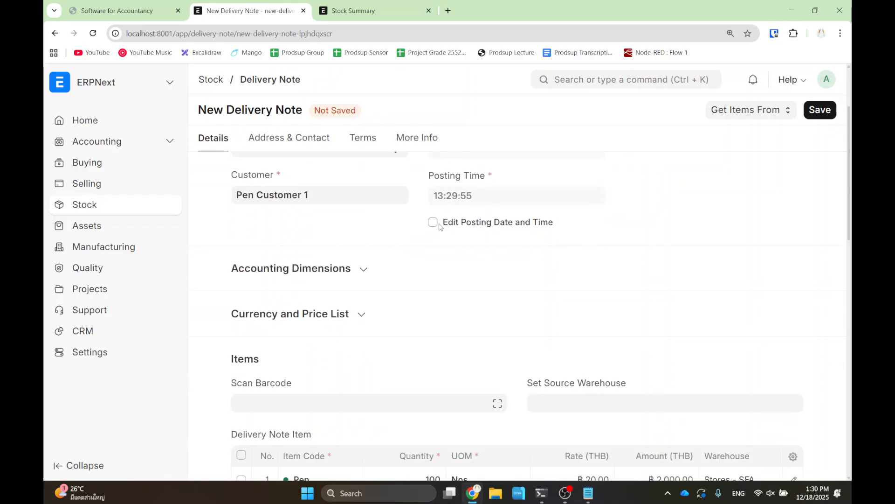
scroll(412, 233, "down", 3)
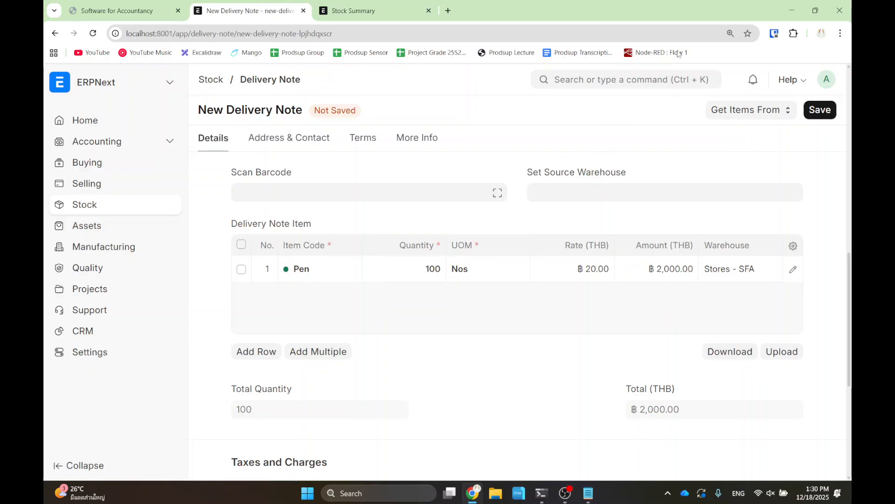
left_click(820, 112)
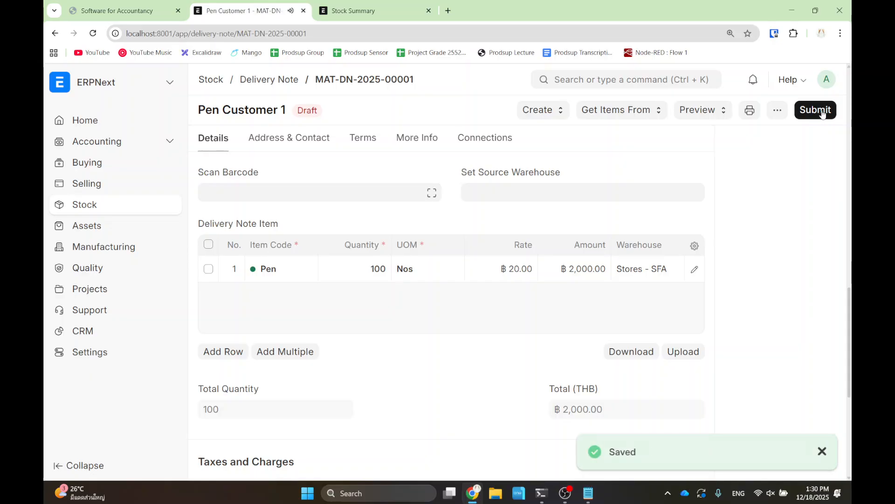
left_click(817, 111)
left_click(608, 172)
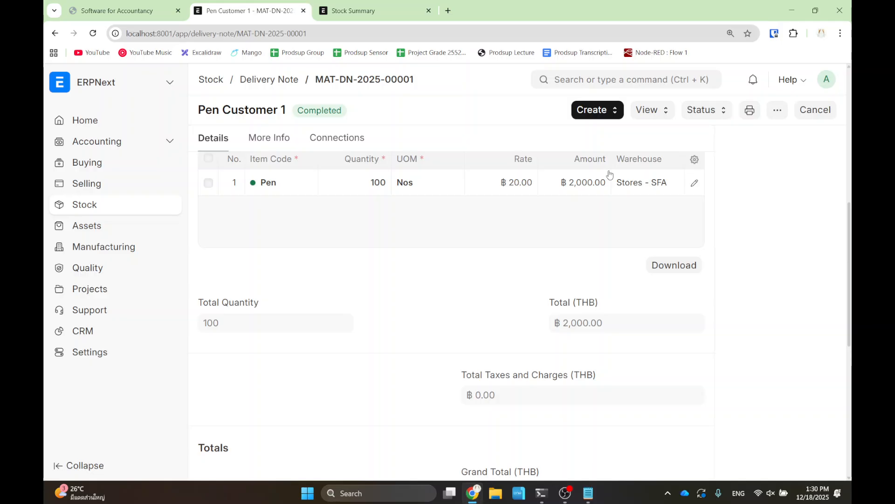
left_click(647, 110)
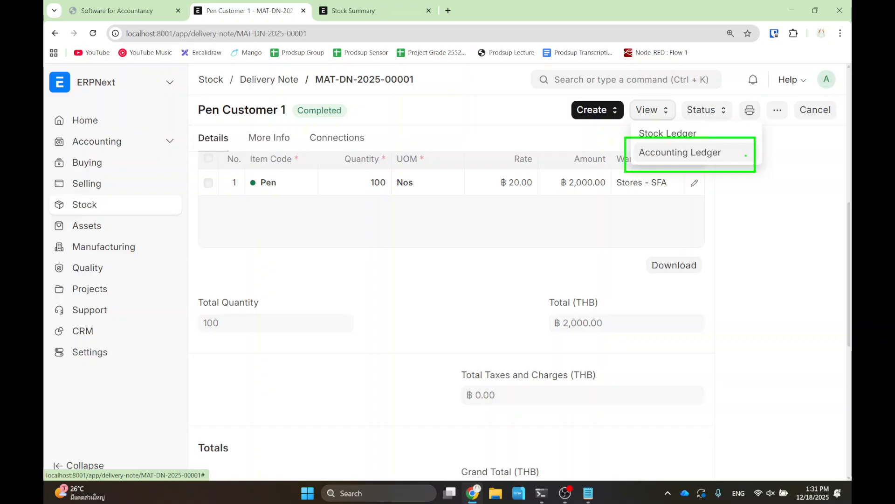
left_click(669, 153)
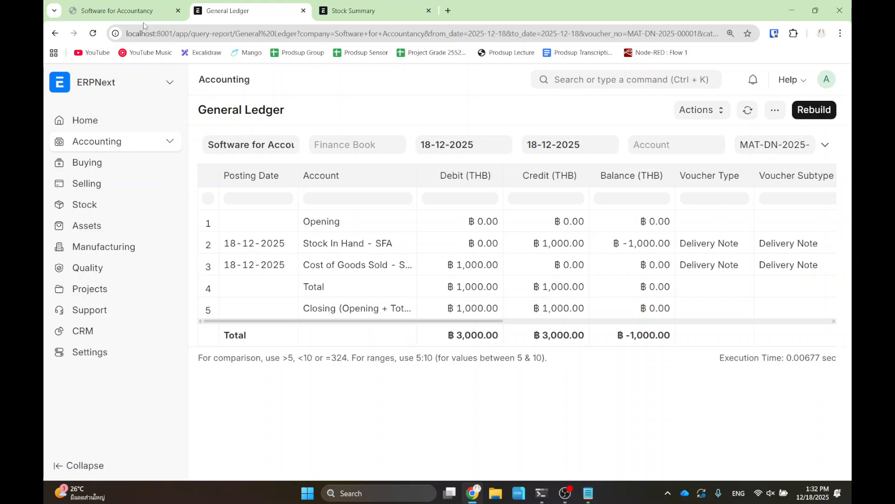
left_click(55, 34)
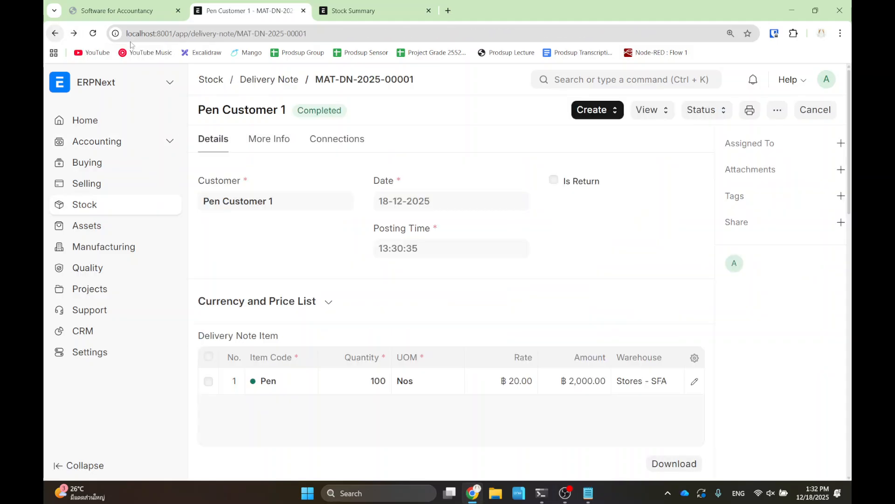
- Open the Stock Ledger for the delivery note, outlining the report choice with an annotation
left_click(648, 111)
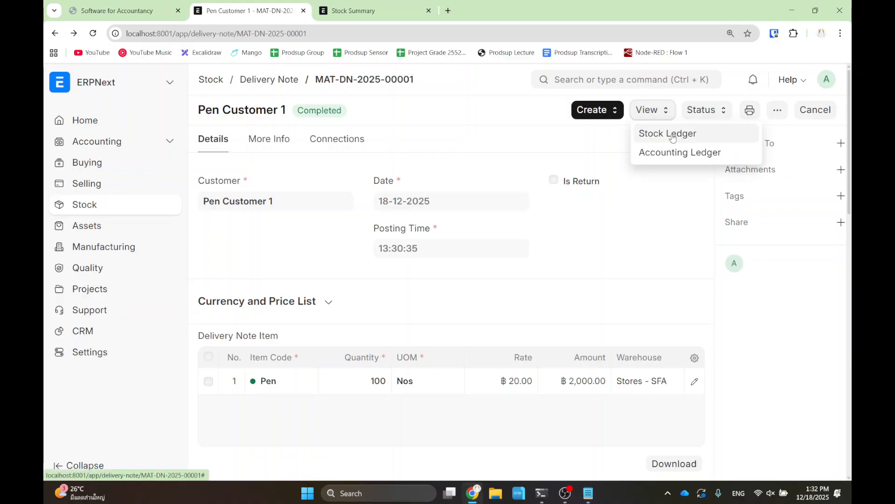
key("ctrl+2")
mouse_move(630, 120)
left_mouse_down()
mouse_move(656, 136)
mouse_move(728, 145)
left_mouse_up()
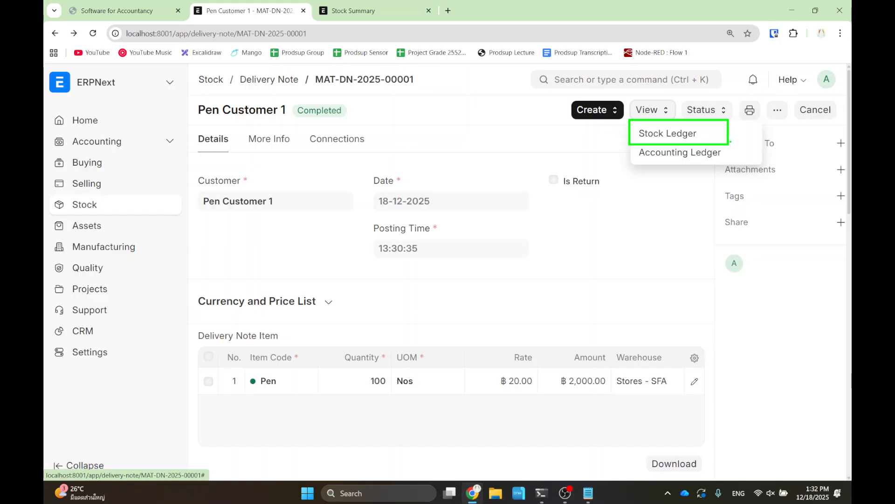
left_click(665, 135)
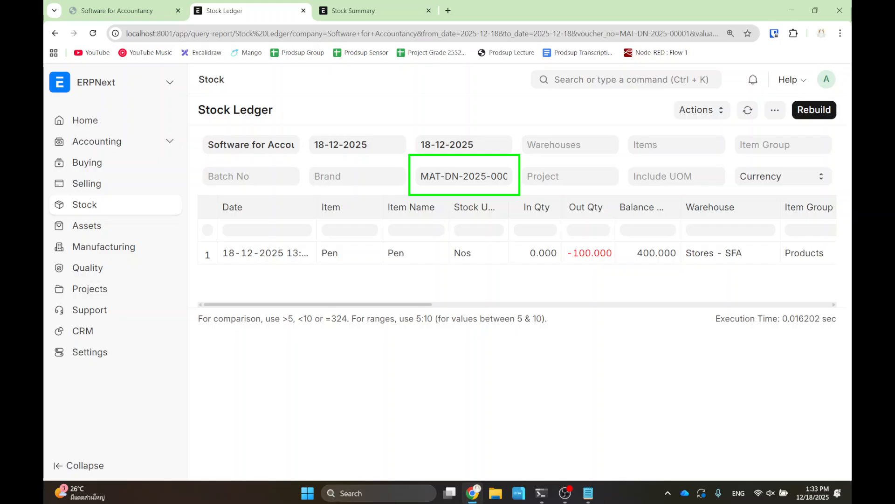
- Clear the Stock Ledger's voucher filter and start the report from 04-12-2025
left_click(425, 174)
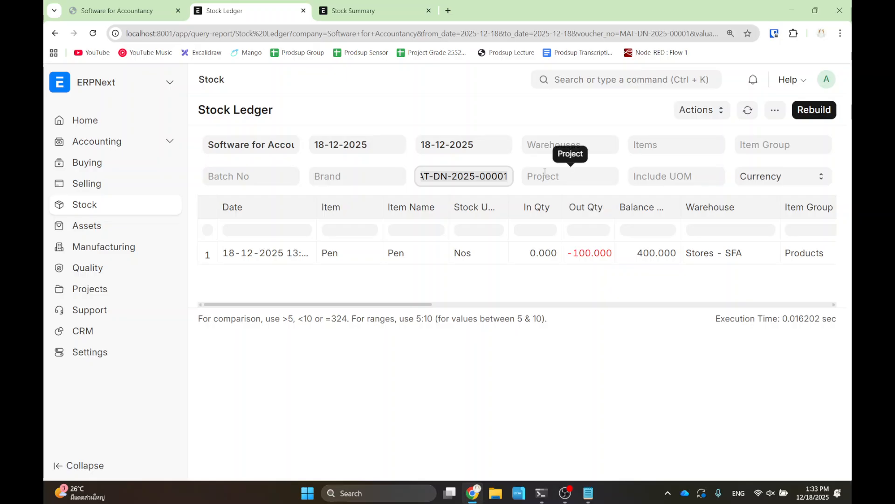
key("ctrl+a")
key("BackSpace")
left_click(458, 99)
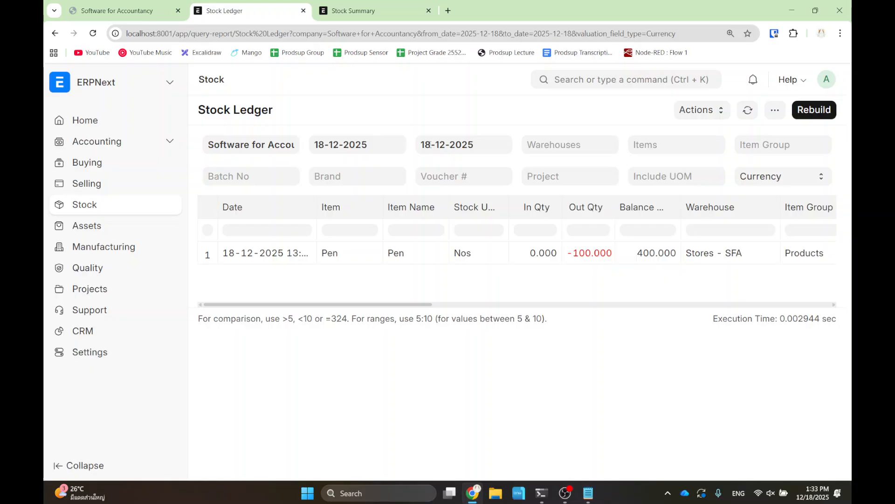
left_click(373, 142)
left_click(414, 220)
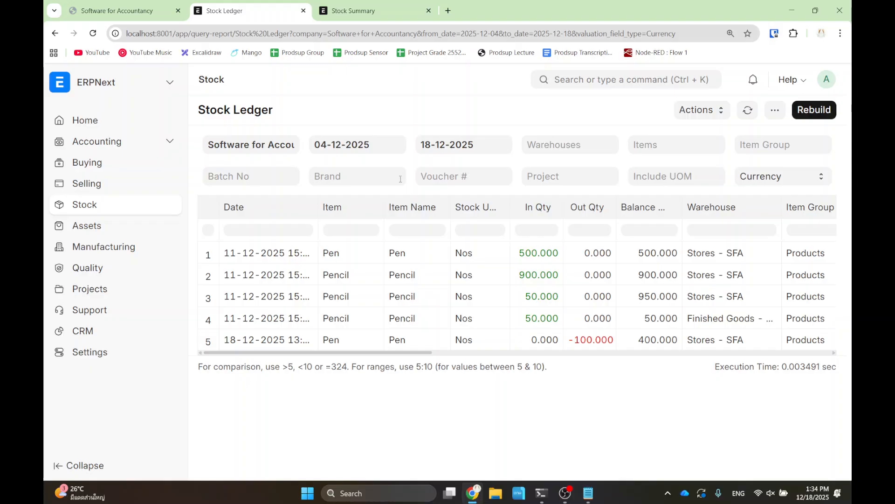
left_click_drag(354, 353, 654, 354)
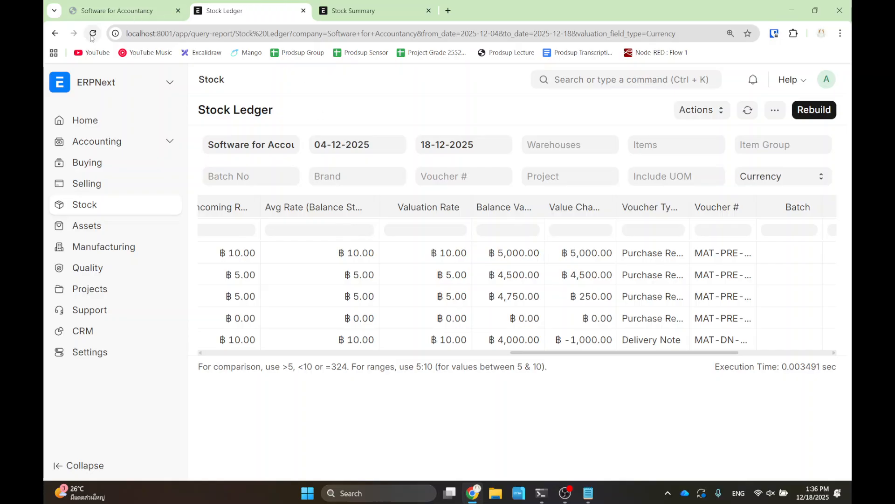
- Check the Stock Summary, then advance the lecture slides to slide 11's sales accounts diagram
left_click(369, 6)
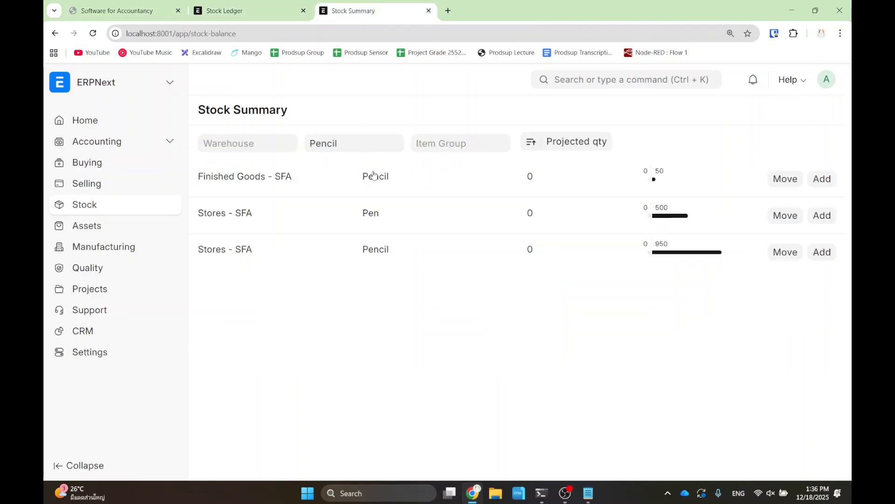
left_click(142, 4)
key("Right")
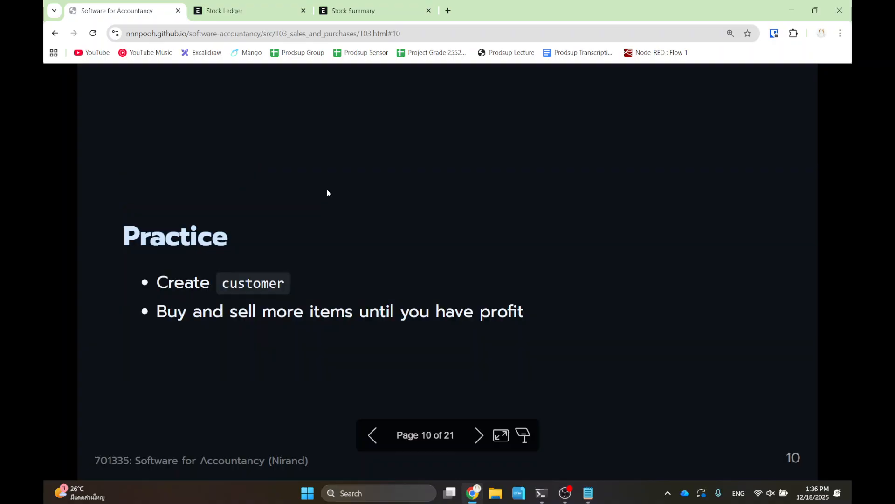
key("Right")
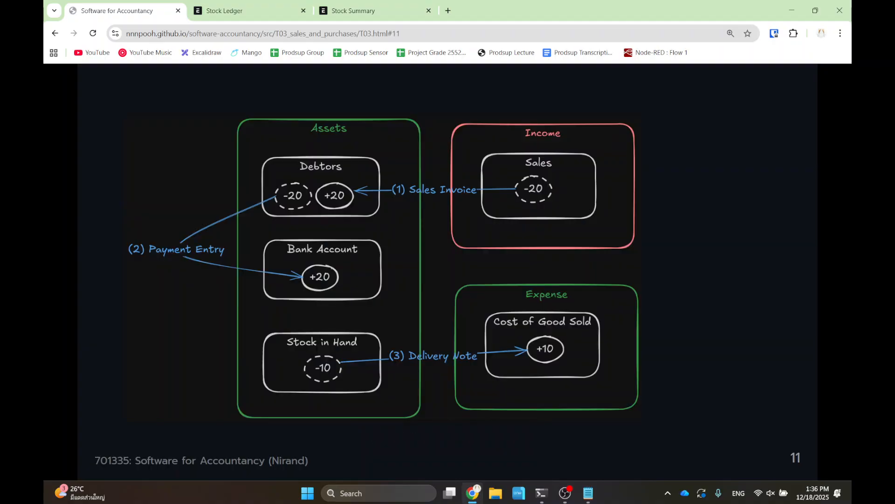
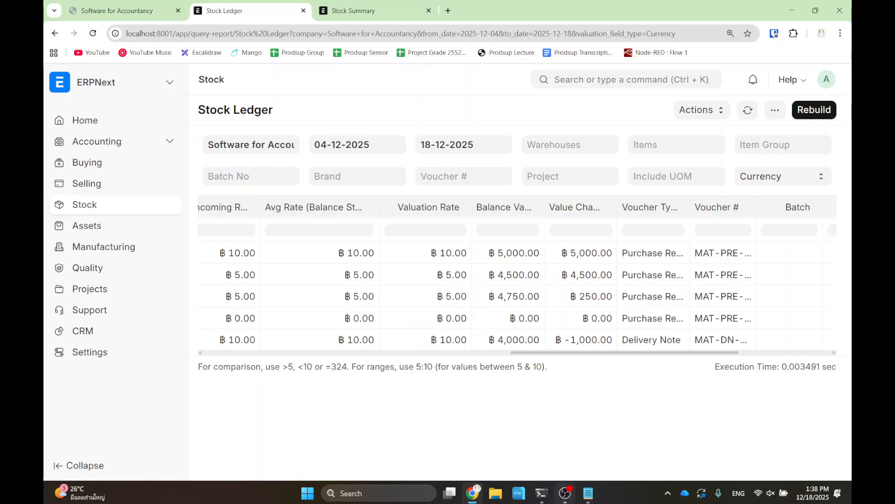
- Bring up the OBS Studio recorder from the taskbar
left_click(568, 499)
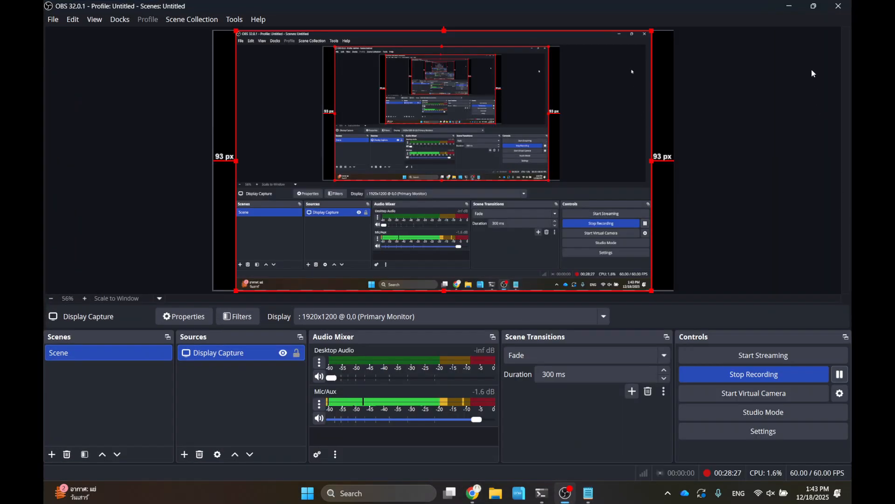
- Minimize OBS Studio to return to ERPNext's Sales Invoice list
left_click(787, 6)
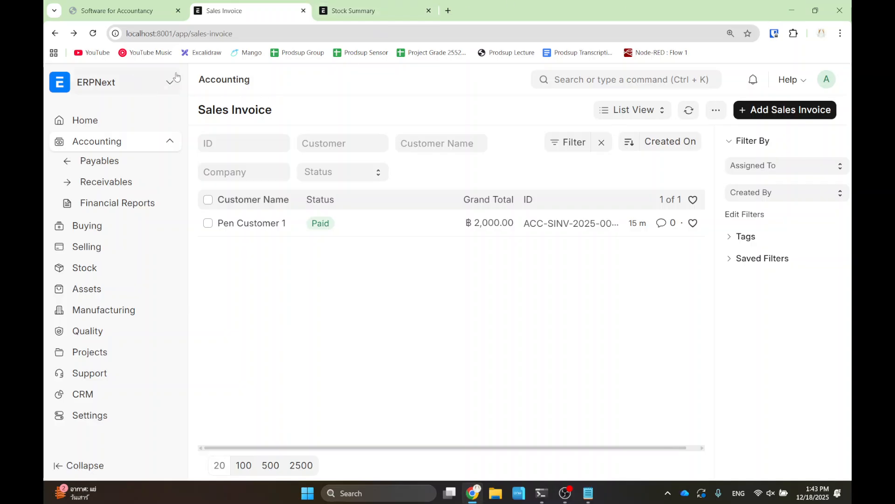
- Search 'sale order' to reach the Sales Order list, clear its filters, and add a new order
left_click(108, 83)
left_click(124, 111)
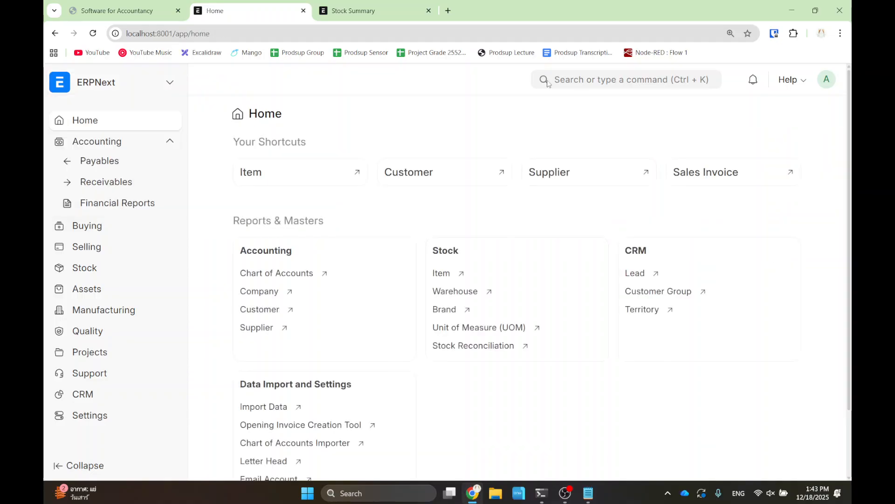
left_click(643, 81)
type("sale order")
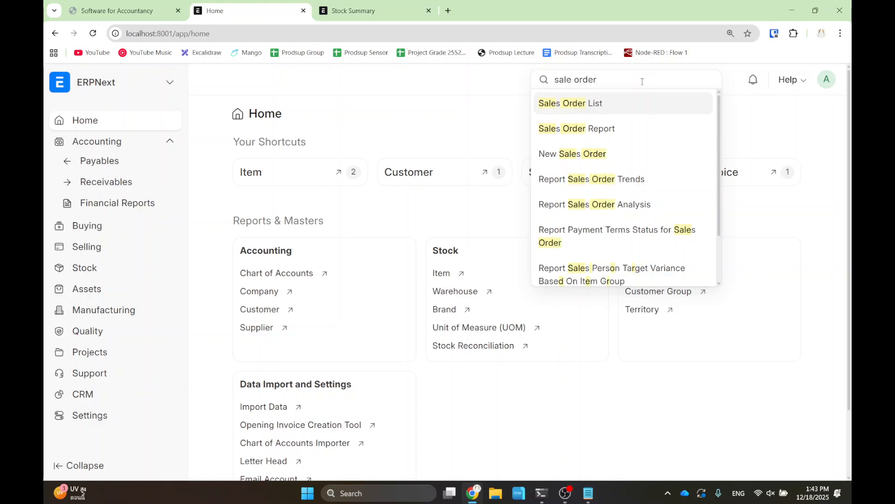
left_click(623, 103)
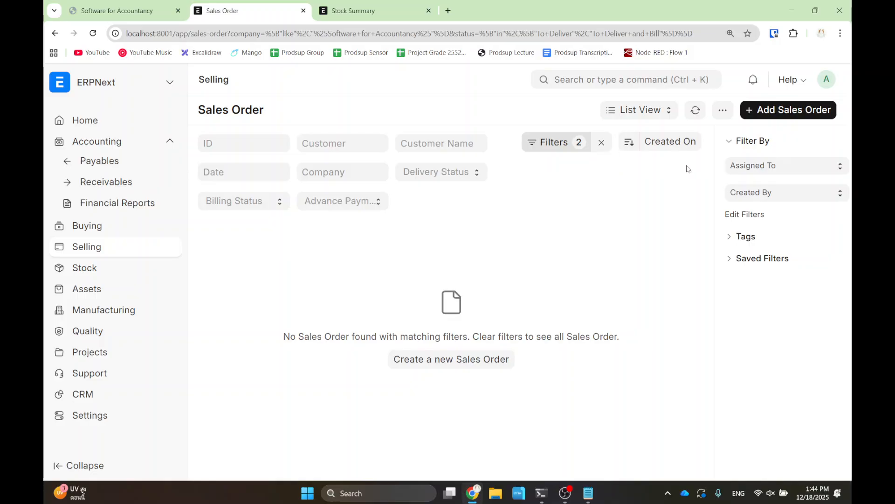
left_click(602, 142)
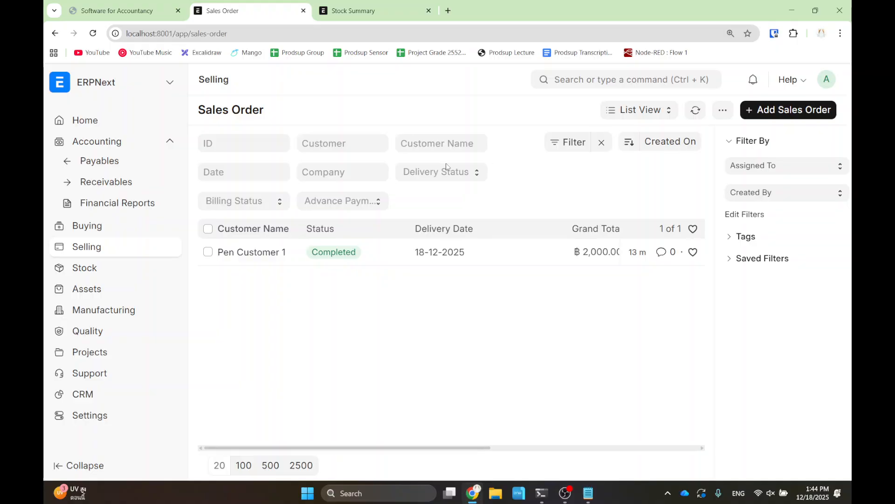
key("ctrl+minus")
key("ctrl+plus")
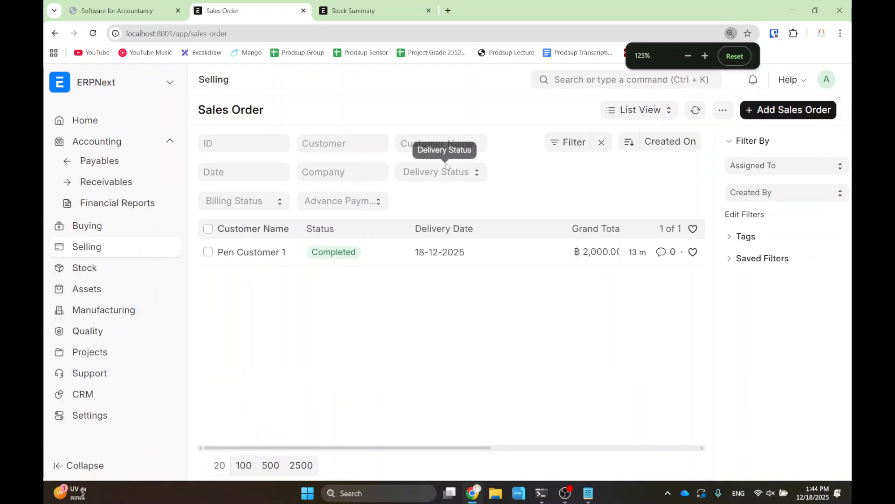
left_click(774, 109)
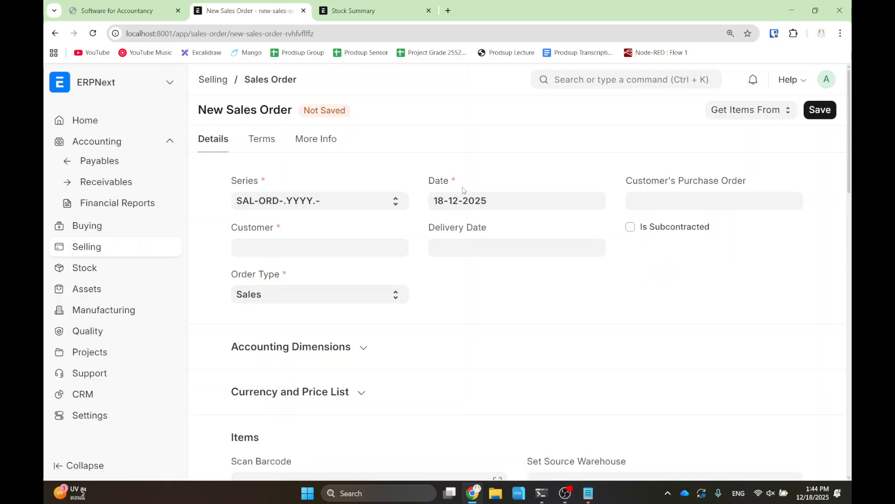
- Choose Pen Customer 1 as the sales order's customer
left_click(284, 255)
left_click(278, 273)
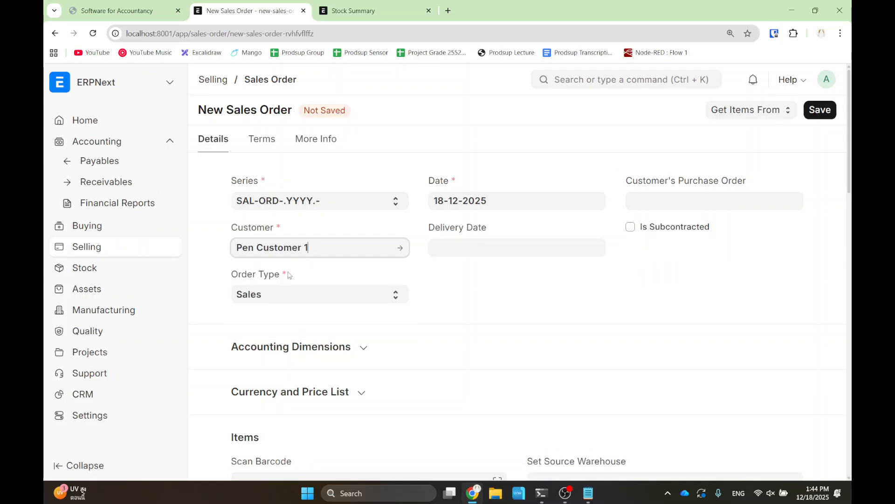
scroll(392, 322, "down", 3)
scroll(384, 324, "up", 2)
scroll(384, 324, "down", 2)
scroll(385, 321, "up", 2)
scroll(389, 310, "down", 5)
- Add a Pen item row with delivery date today and quantity 50
left_click(334, 294)
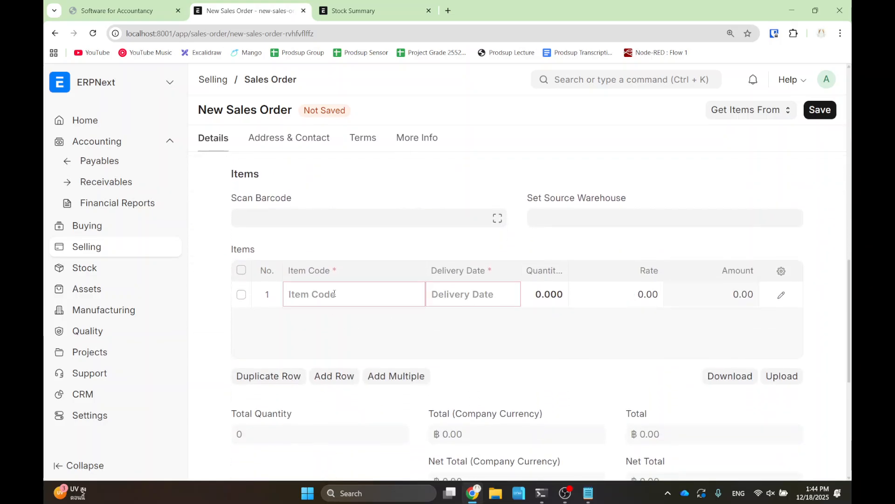
type("pen")
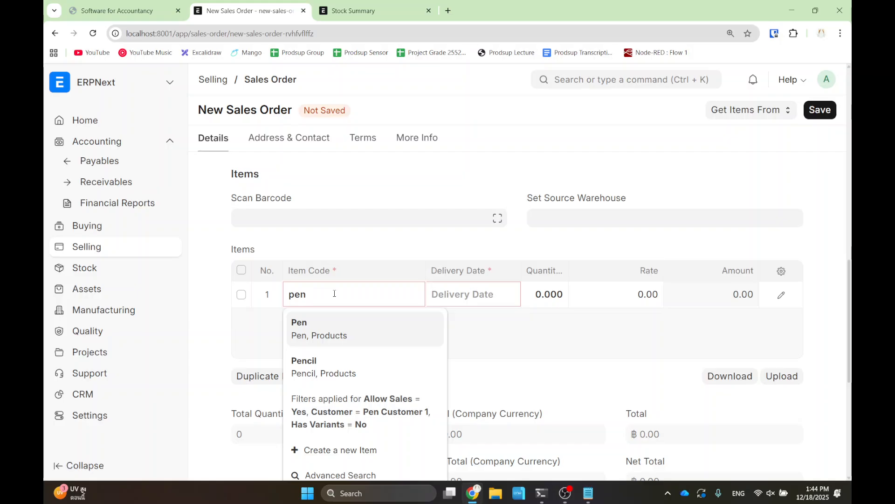
left_click(335, 329)
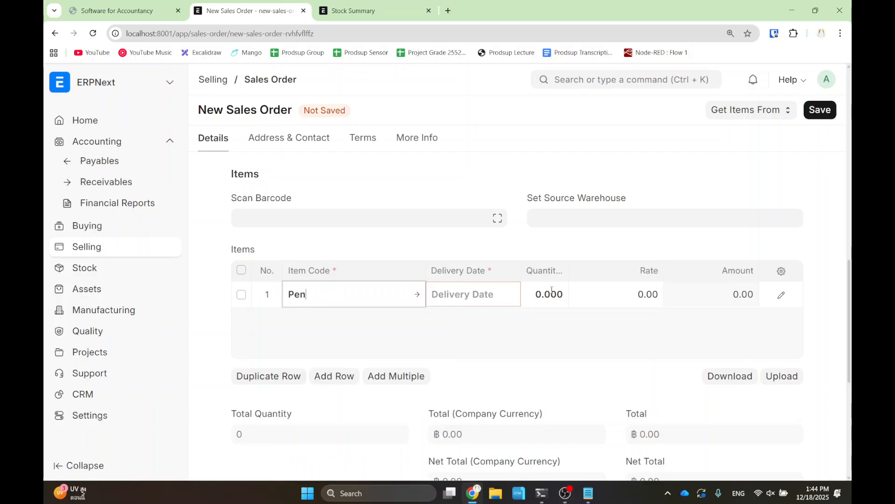
left_click(482, 295)
left_click(505, 260)
key("Tab")
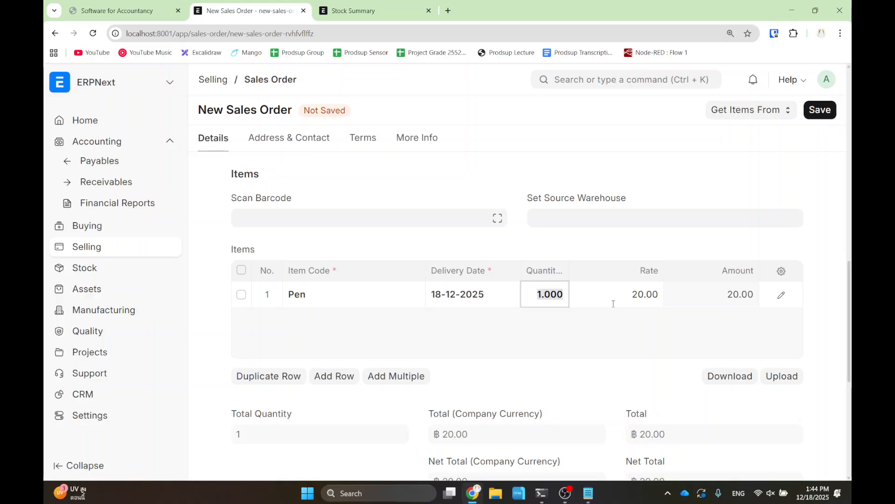
type("50")
left_click(614, 330)
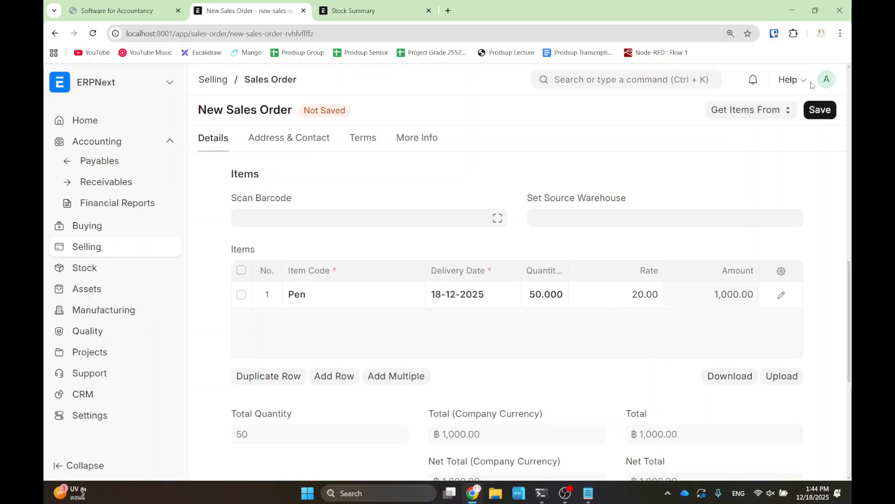
- Save the order and submit it as SAL-ORD-2025-00002 for ฿1,000
left_click(816, 119)
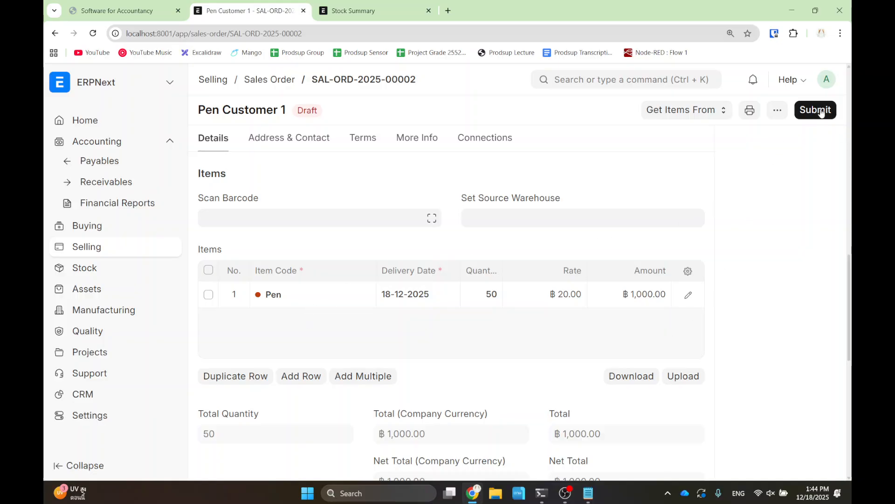
left_click(820, 112)
left_click(609, 172)
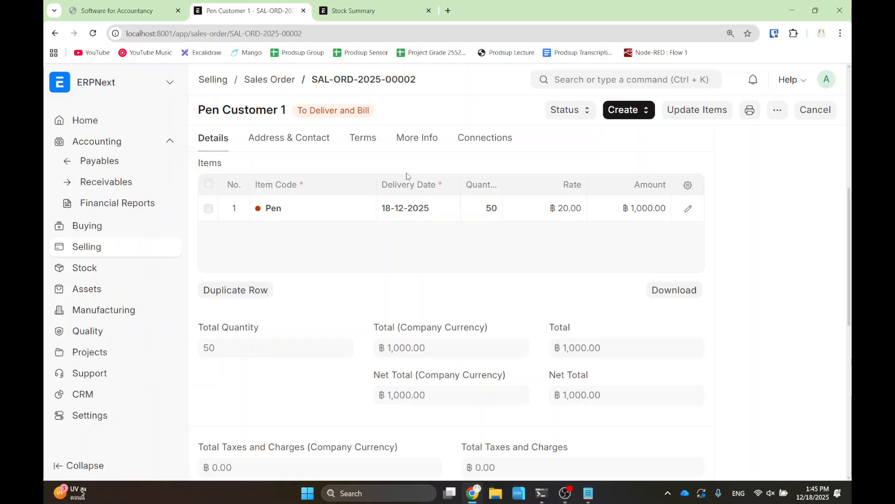
- Annotate the screen, then update the submitted order's Pen quantity from 50 to 55
left_click_drag(646, 76, 754, 140)
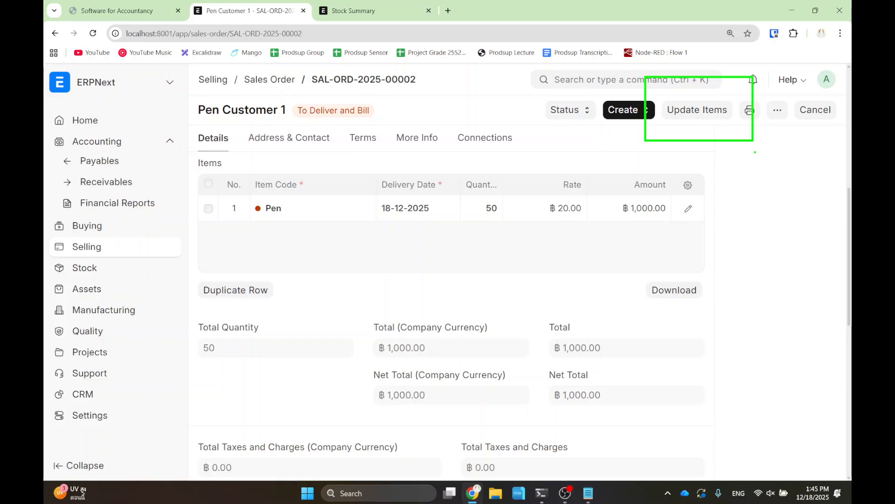
left_click(697, 110)
left_click(550, 181)
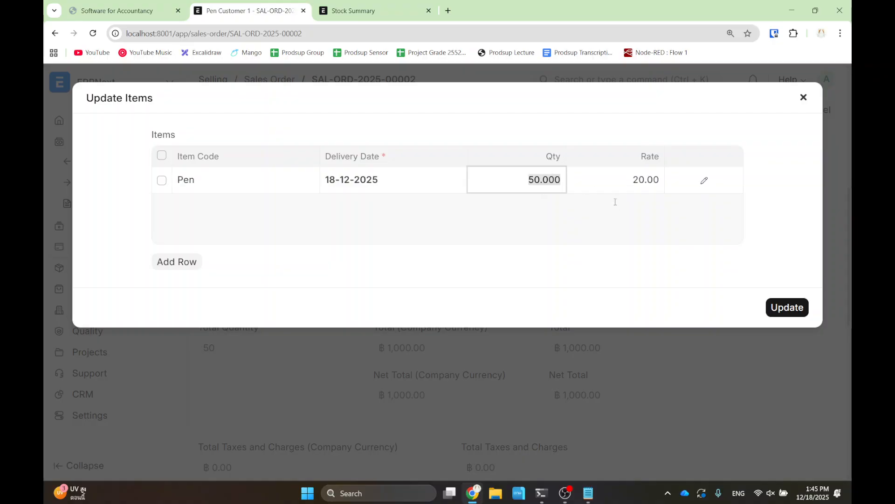
type("55")
left_click(776, 308)
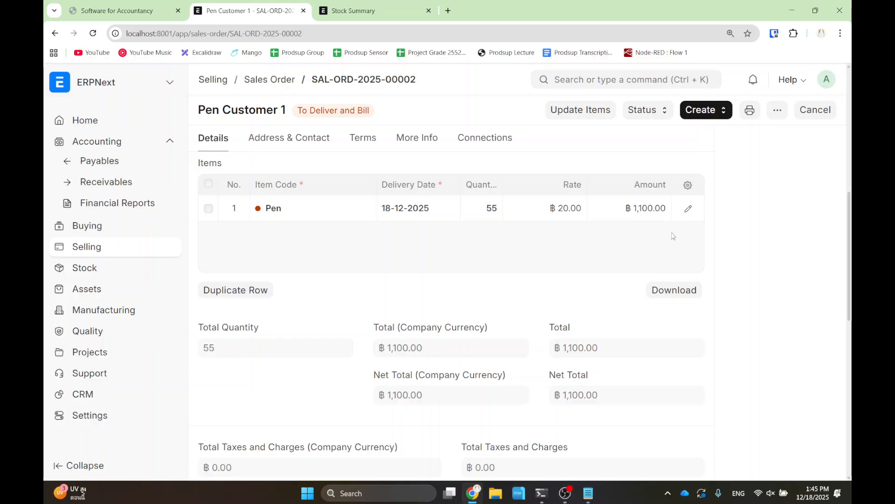
- Create a sales invoice from the order, billing only 30 Pens
left_click(709, 118)
left_click(716, 194)
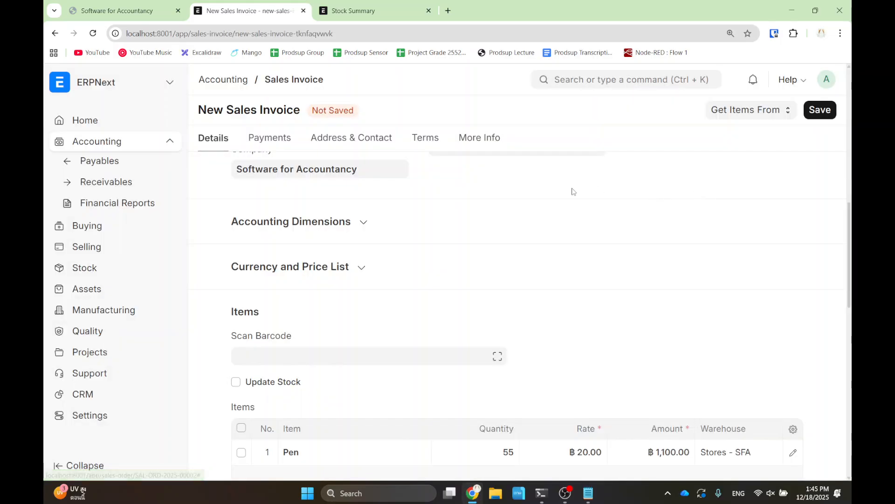
scroll(513, 252, "down", 5)
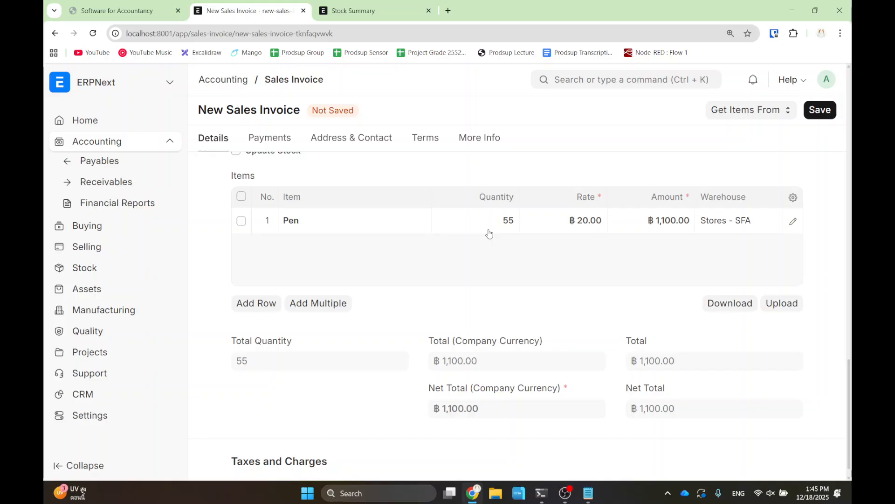
left_click(494, 223)
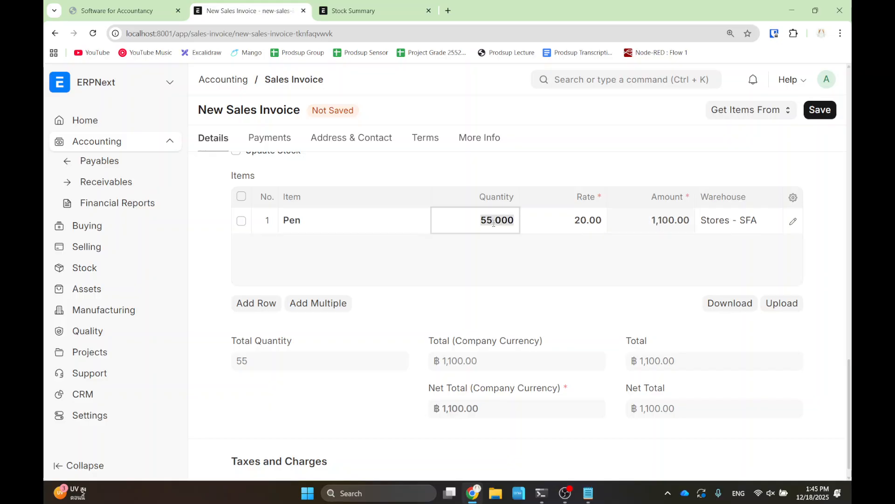
type("30")
left_click(510, 280)
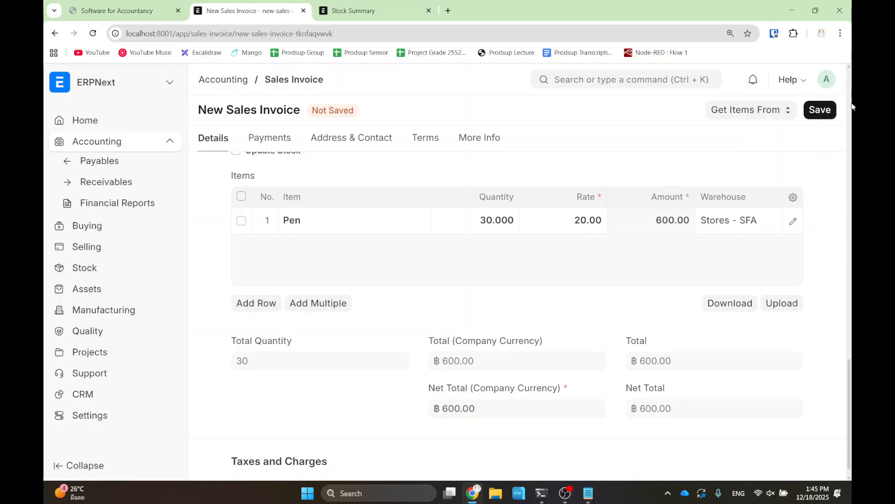
- Save and submit the ฿600 invoice ACC-SINV-2025-00002
left_click(831, 117)
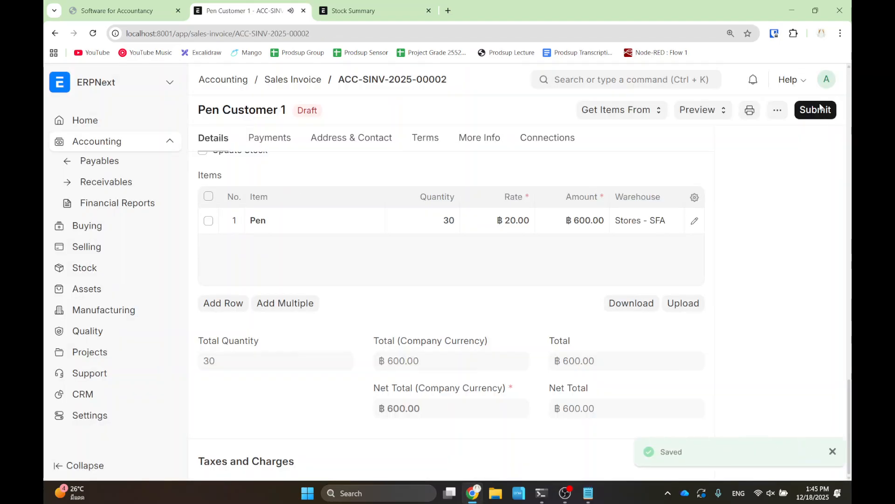
left_click(799, 116)
left_click(611, 173)
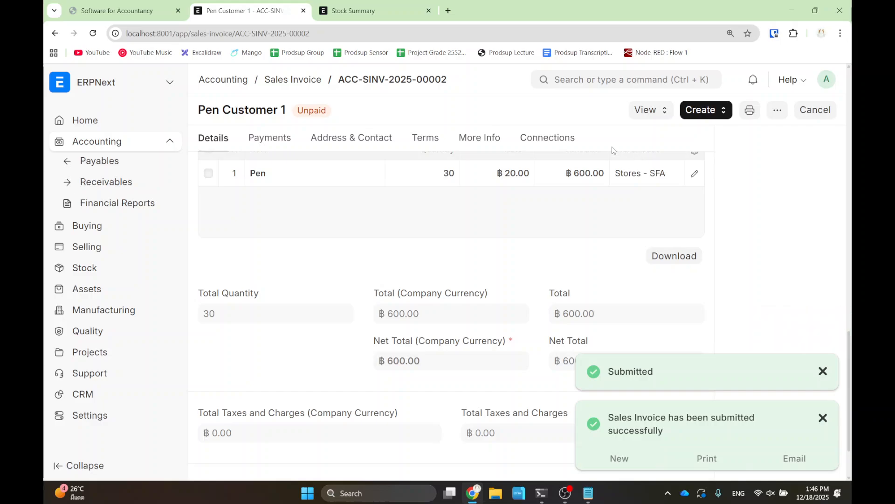
- From the invoice's connections, check the order's partly billed percentage and open SAL-ORD-2025-00002
left_click(554, 140)
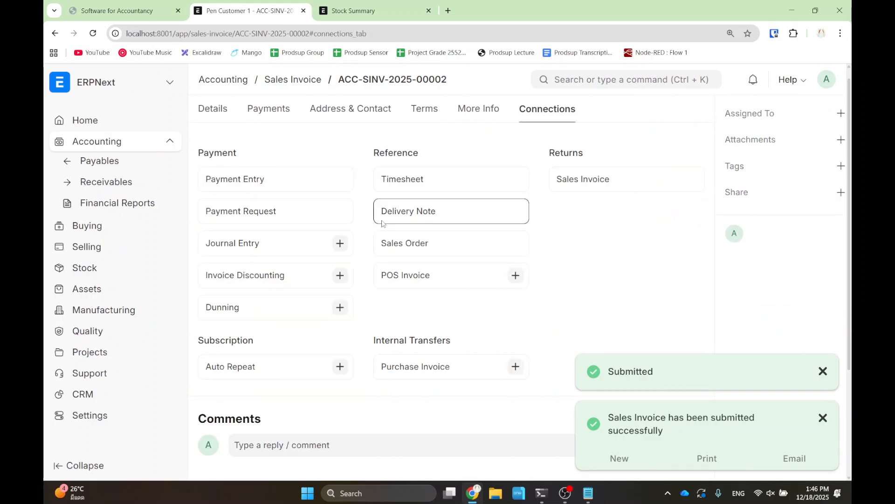
left_click_drag(418, 243, 615, 276)
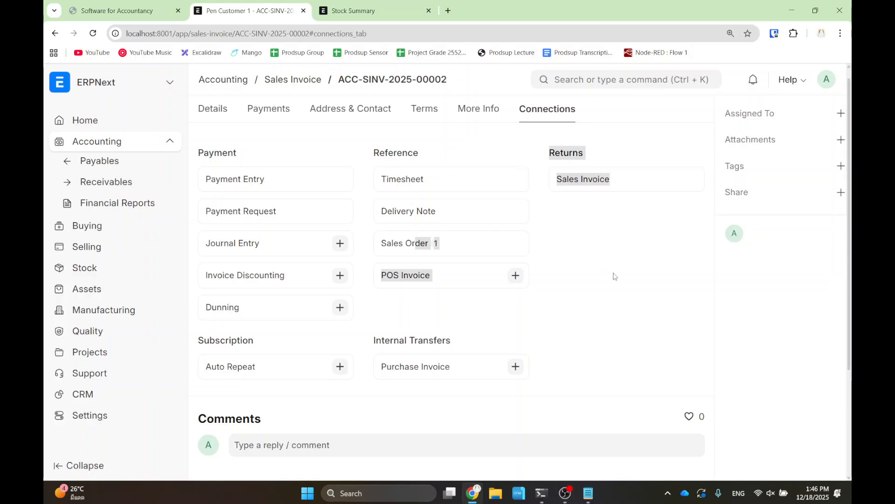
left_click(615, 275)
scroll(589, 255, "up", 1)
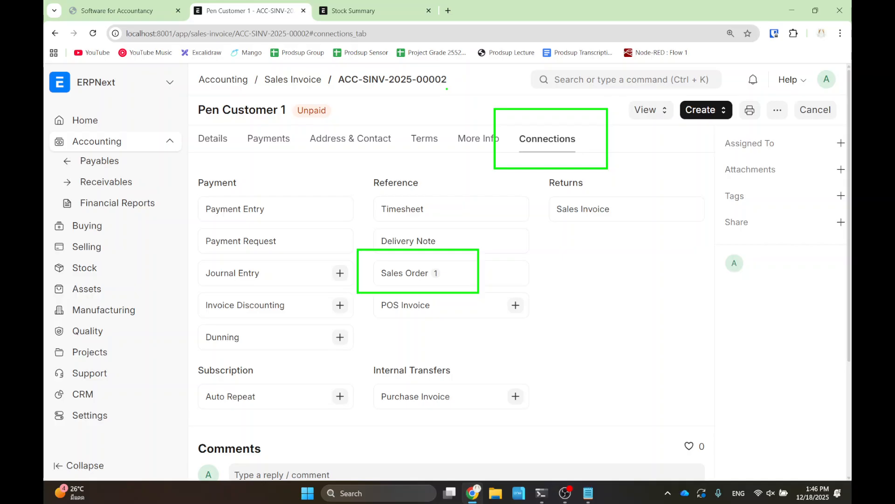
left_click(405, 276)
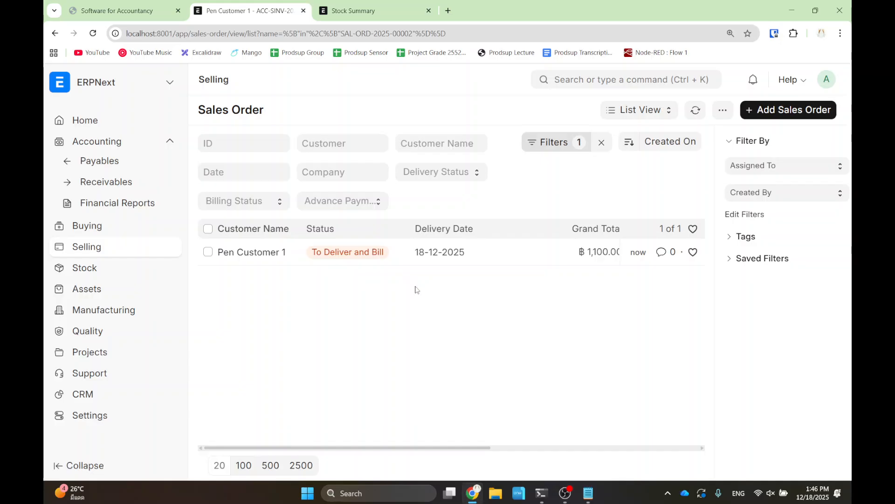
left_click_drag(375, 449, 568, 447)
left_click_drag(401, 194, 557, 283)
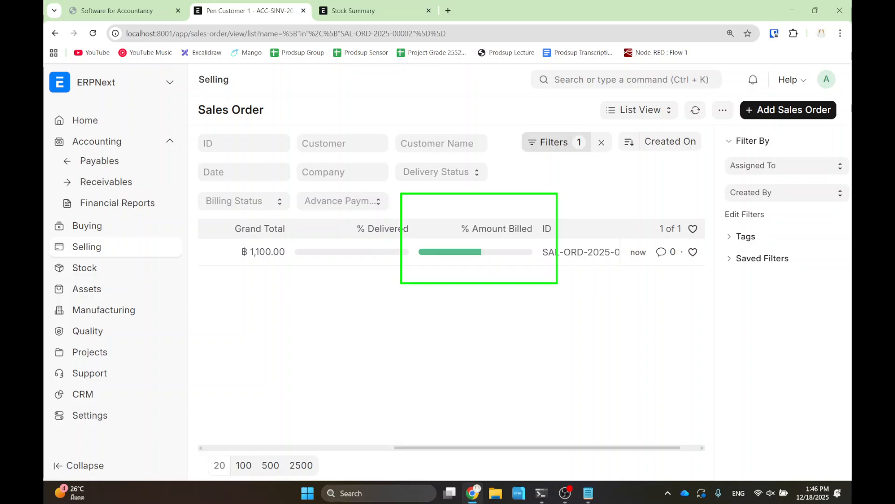
left_click(366, 448)
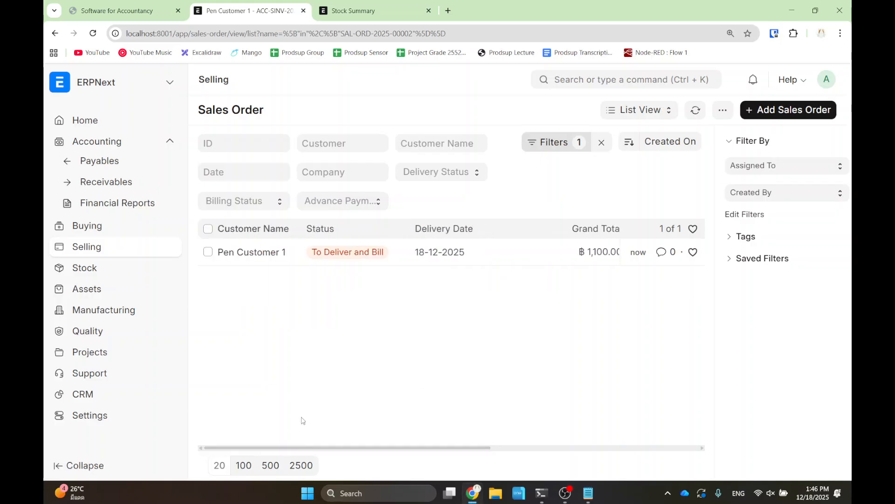
left_click(264, 258)
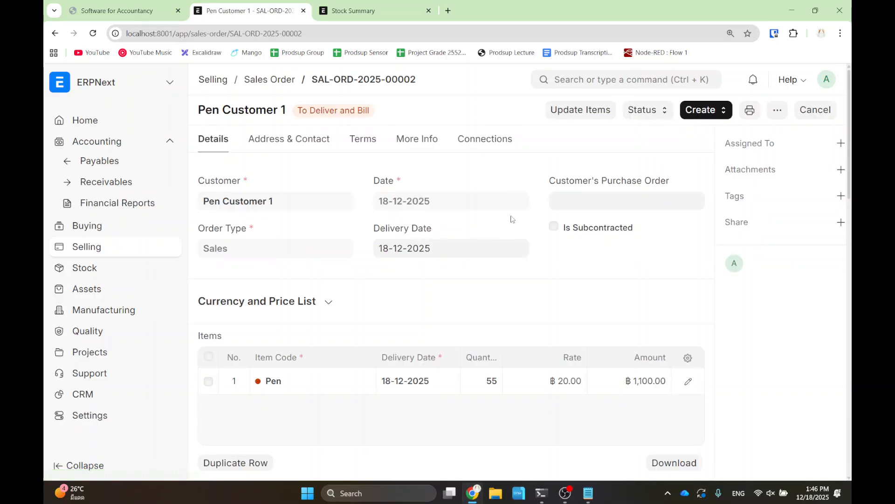
- Create a sales invoice from the order for the remaining 25 Pens
left_click(695, 118)
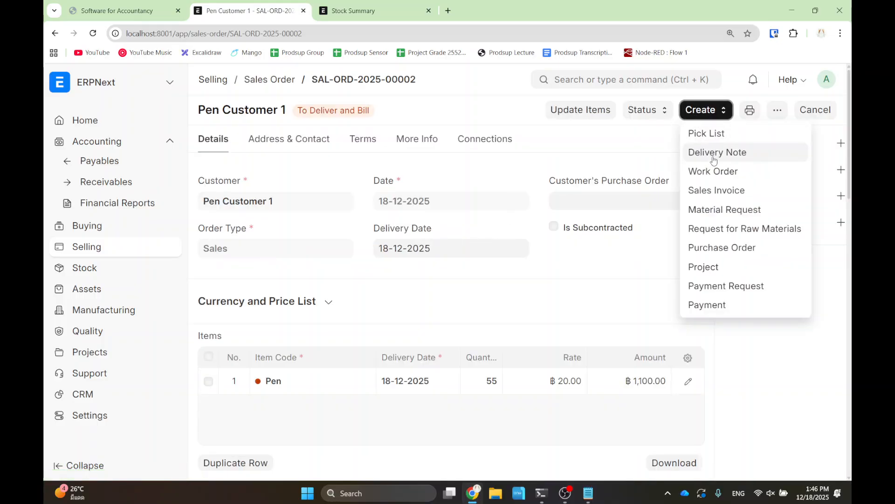
left_click(713, 190)
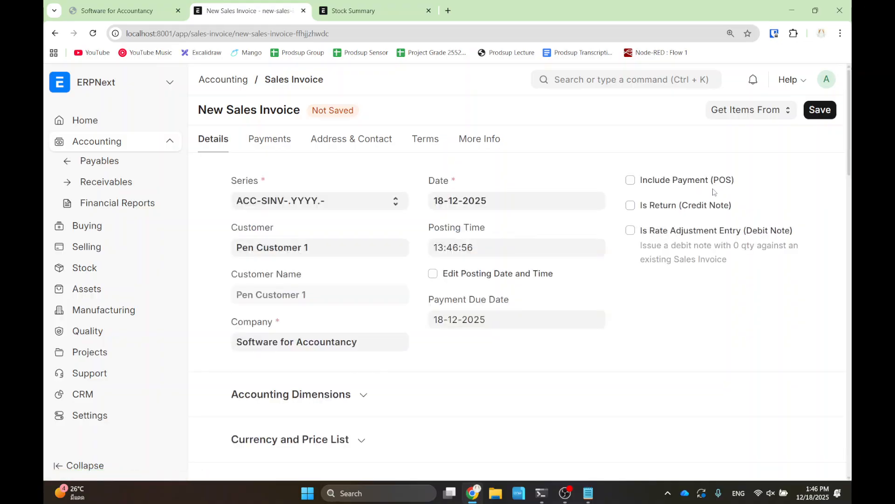
scroll(380, 197, "down", 3)
scroll(381, 197, "down", 3)
left_click_drag(443, 236, 549, 320)
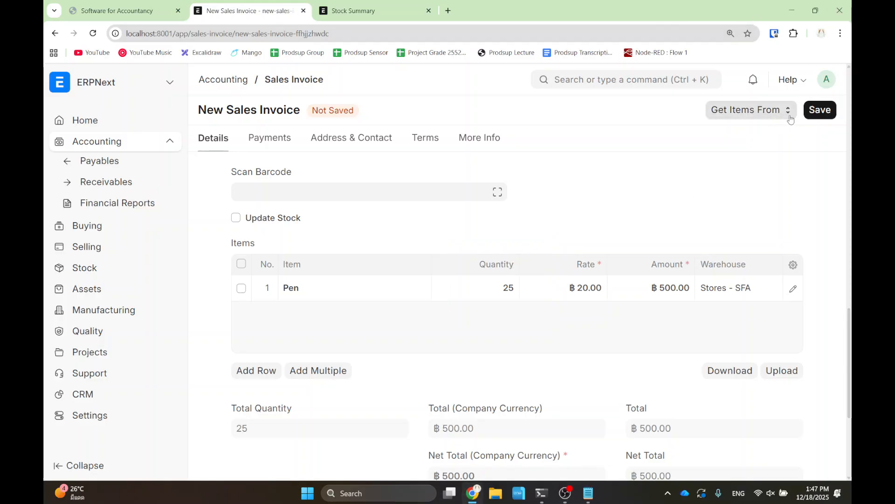
- Save and submit it as ACC-SINV-2025-00003 totalling ฿500
left_click(820, 109)
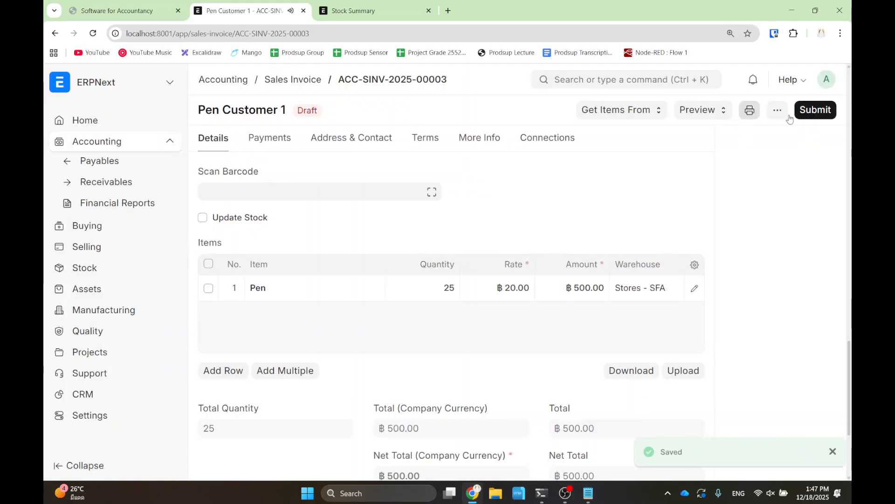
left_click(816, 110)
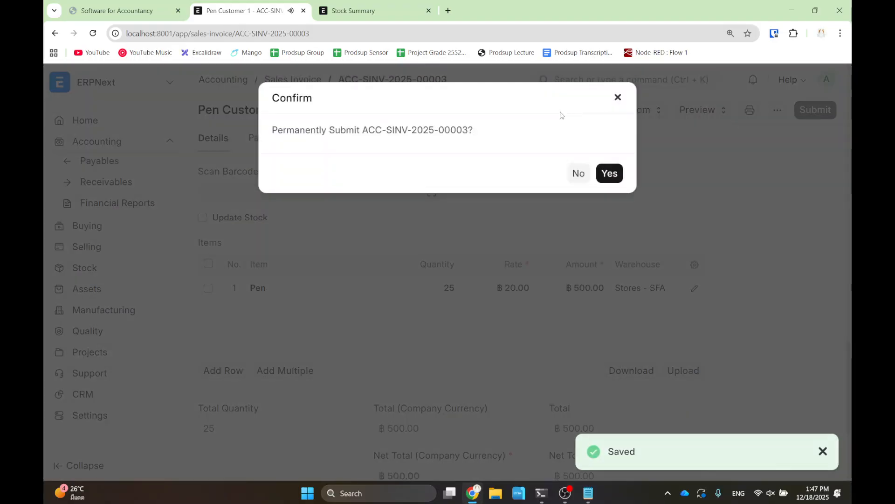
left_click(610, 175)
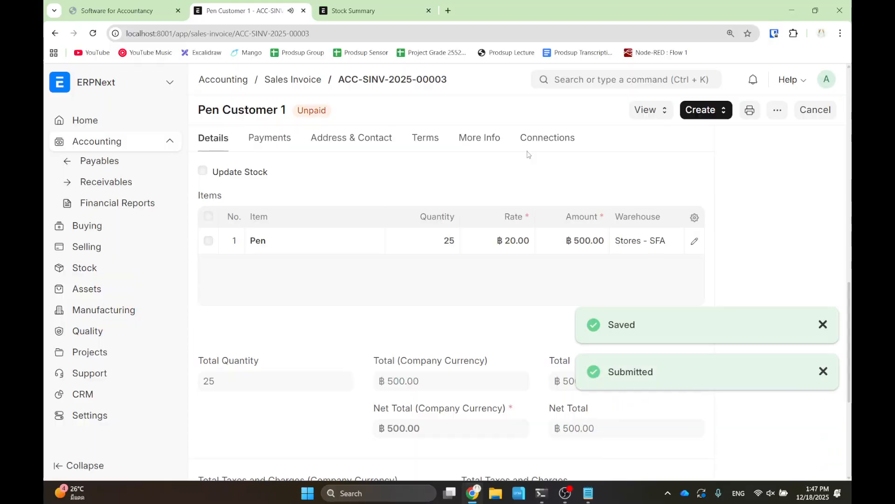
- Through the invoice's connections, view SAL-ORD-2025-00002 in the order list as 100% billed
left_click(538, 143)
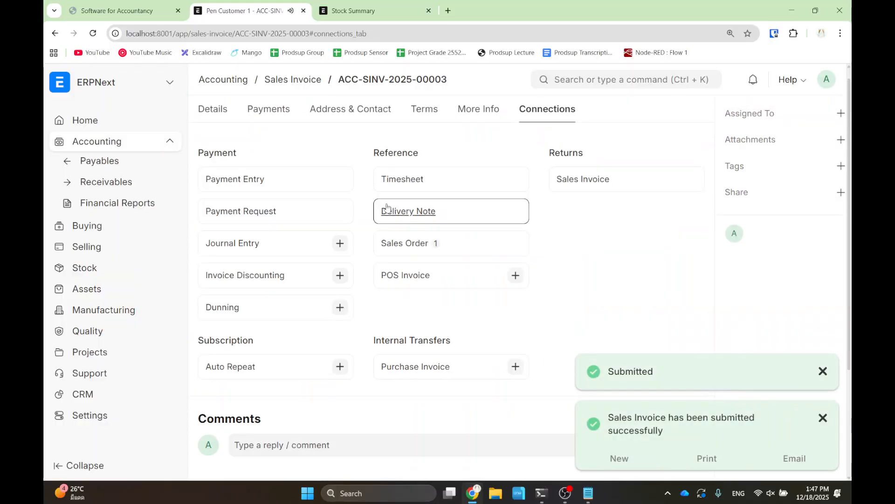
left_click(396, 254)
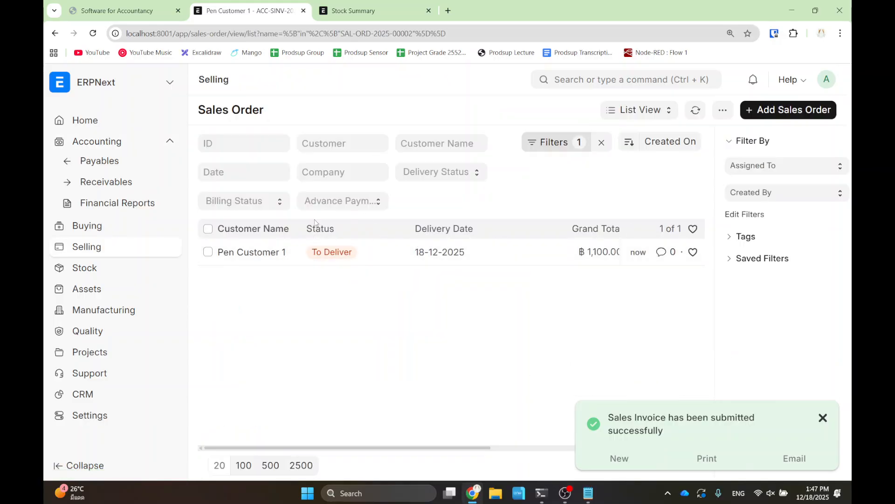
left_click_drag(342, 448, 562, 439)
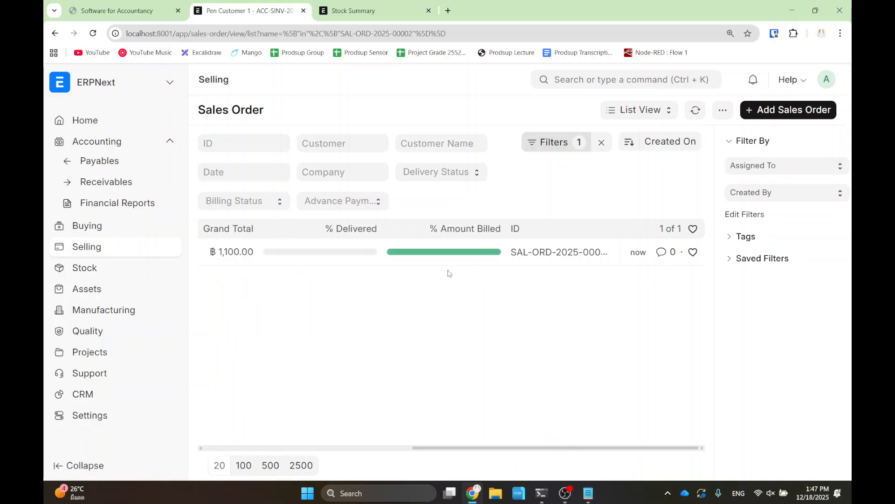
mouse_move(476, 255)
left_click_drag(432, 448, 213, 448)
- Open SAL-ORD-2025-00002 and list the sales invoices made from it
left_click(253, 252)
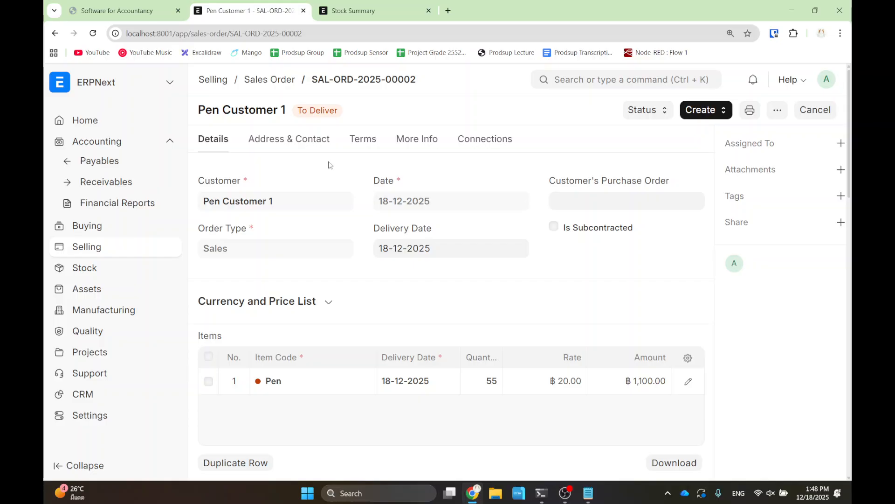
left_click(482, 141)
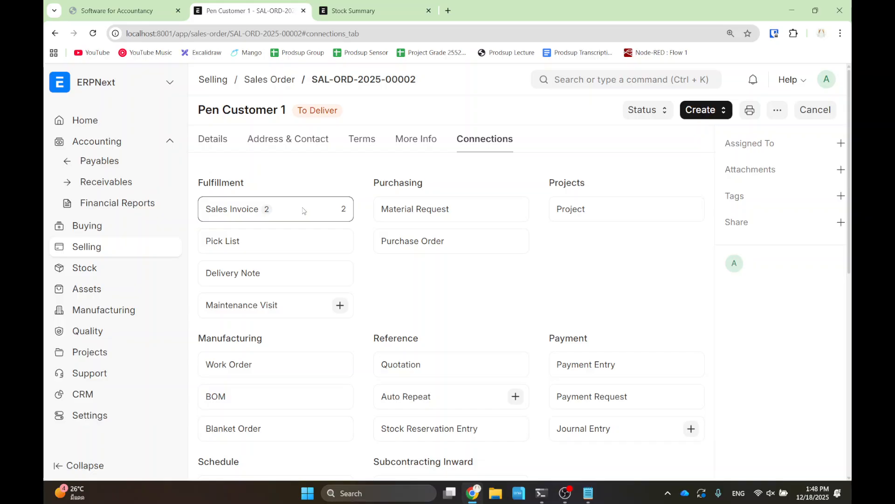
left_click(237, 214)
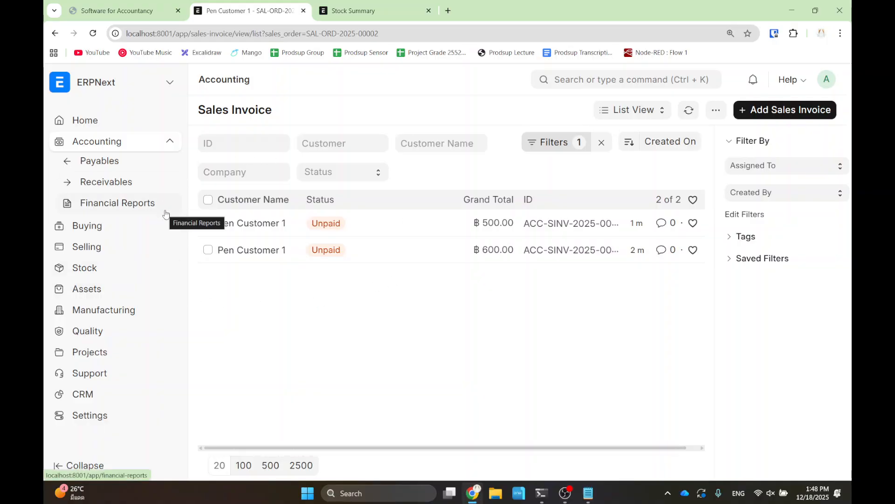
- Remove the Sales Order filter to show all three invoices, then open the ฿500 one
left_click(555, 145)
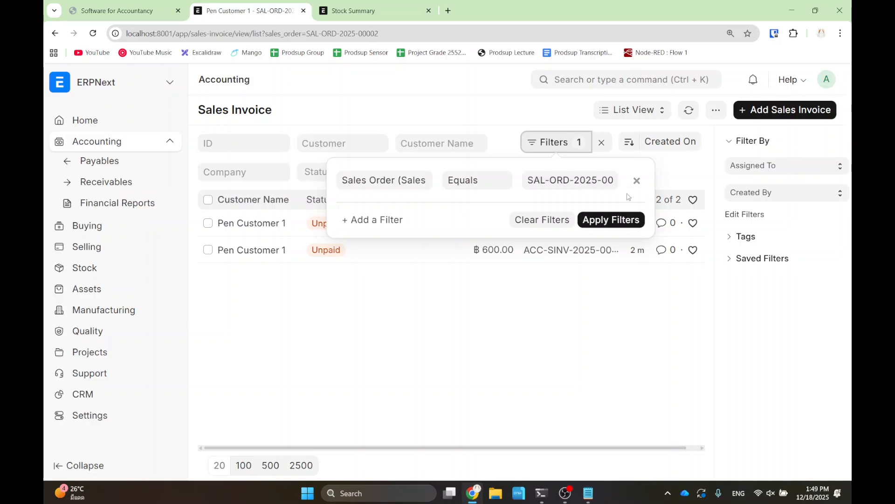
left_click(637, 181)
left_click(372, 303)
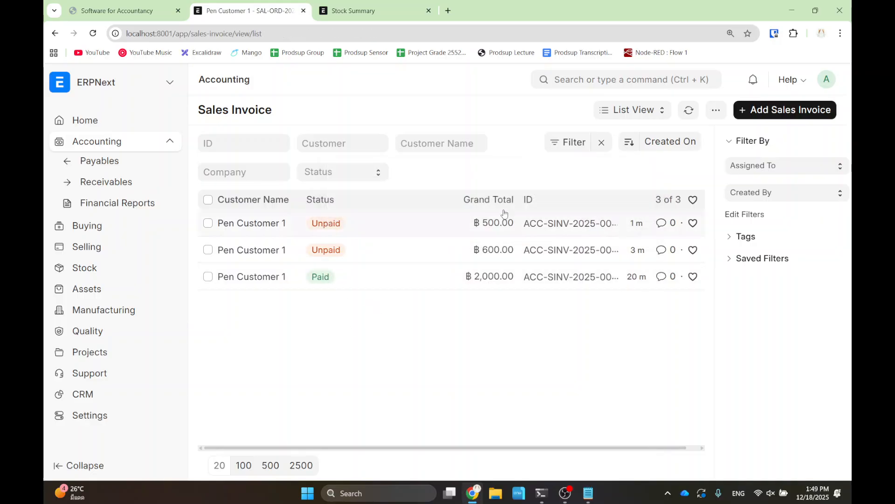
left_click(252, 229)
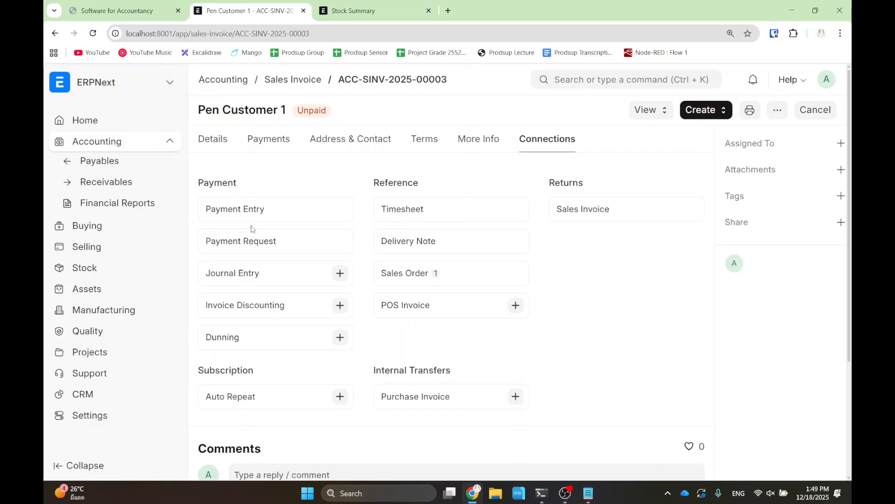
- Start a payment entry from invoice ACC-SINV-2025-00003's Create menu
scroll(426, 233, "down", 3)
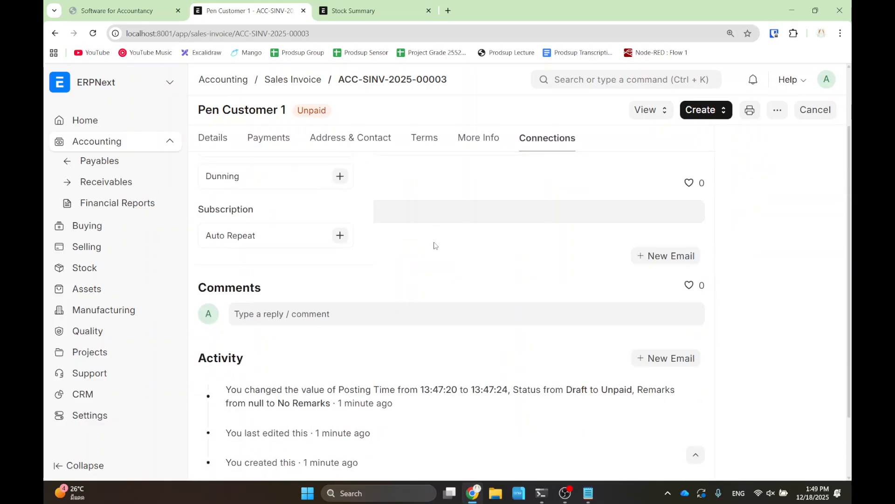
scroll(436, 245, "up", 3)
left_click(214, 139)
scroll(594, 179, "down", 8)
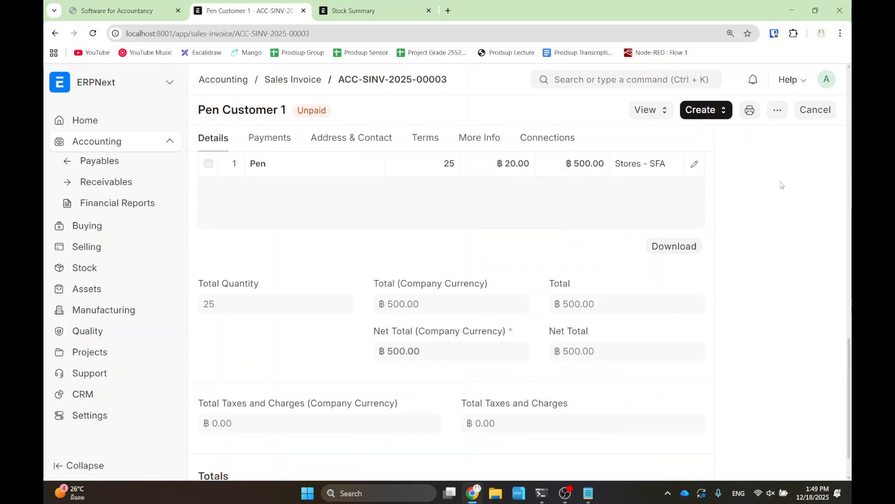
scroll(746, 150, "up", 2)
left_click(710, 111)
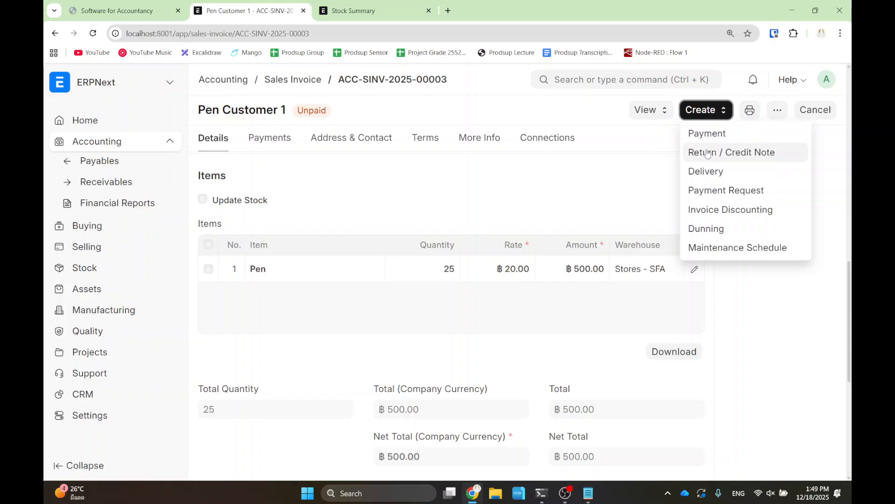
left_click(707, 135)
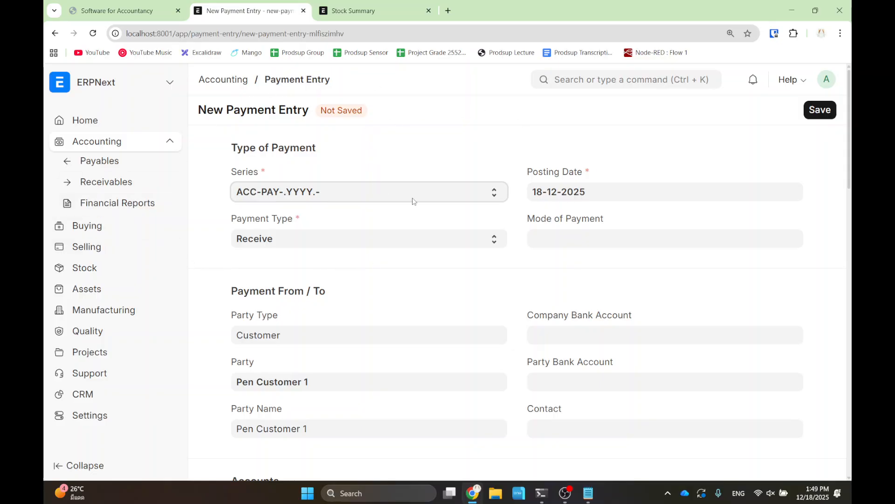
- Change the paid amount from 500 to 400, then save and submit the payment entry
scroll(413, 201, "down", 8)
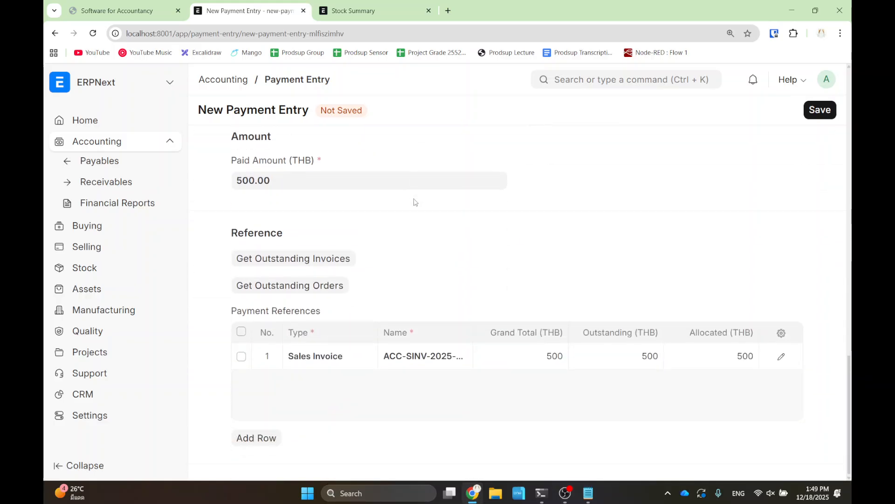
left_click(291, 183)
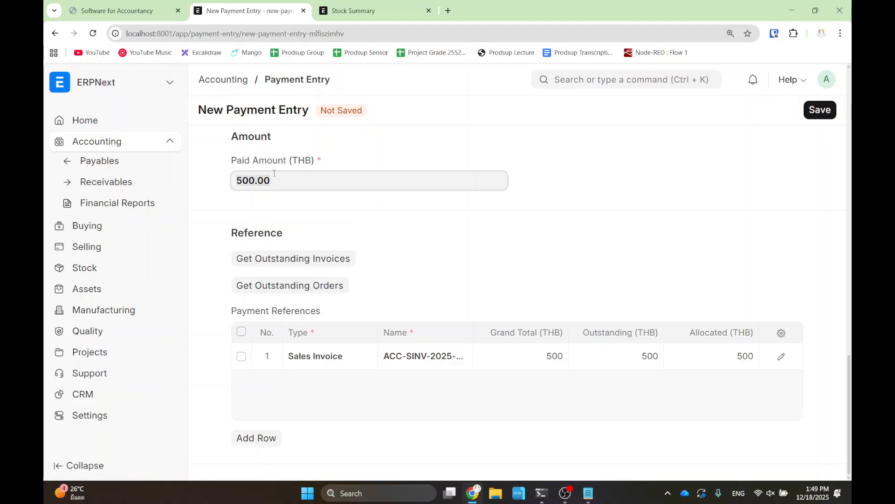
type("400")
left_click(619, 204)
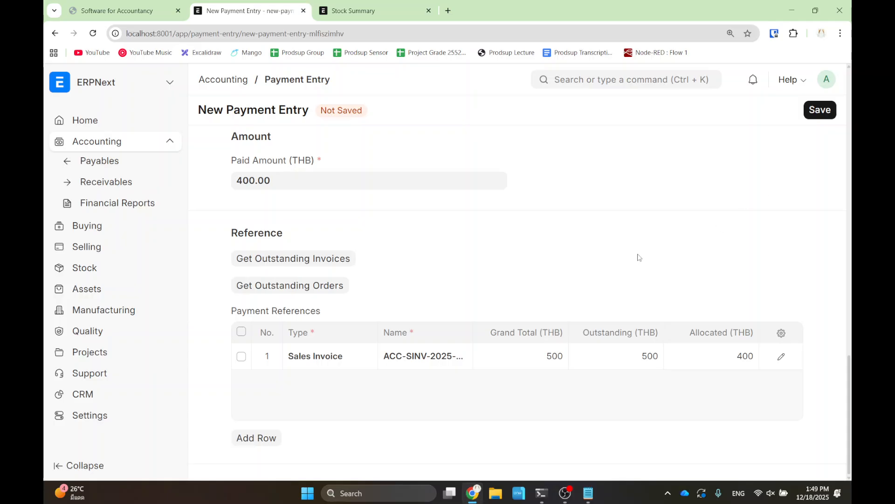
scroll(639, 256, "up", 4)
left_click(818, 111)
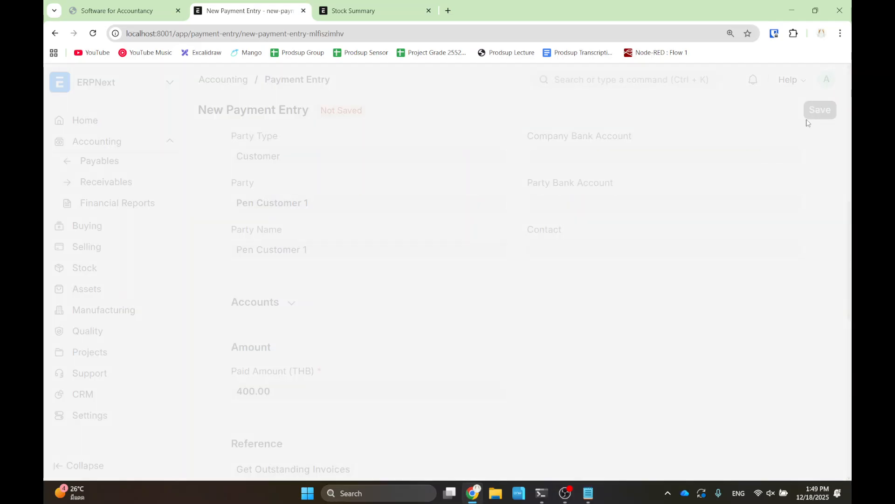
left_click(808, 110)
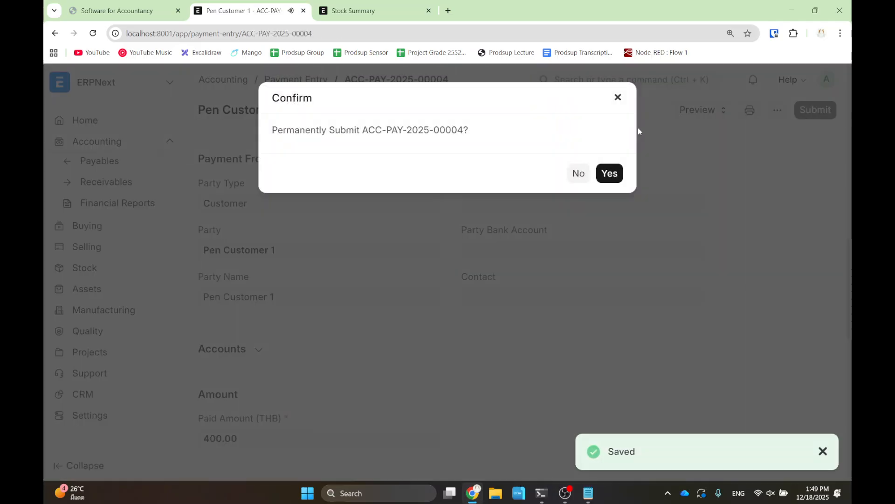
left_click(608, 171)
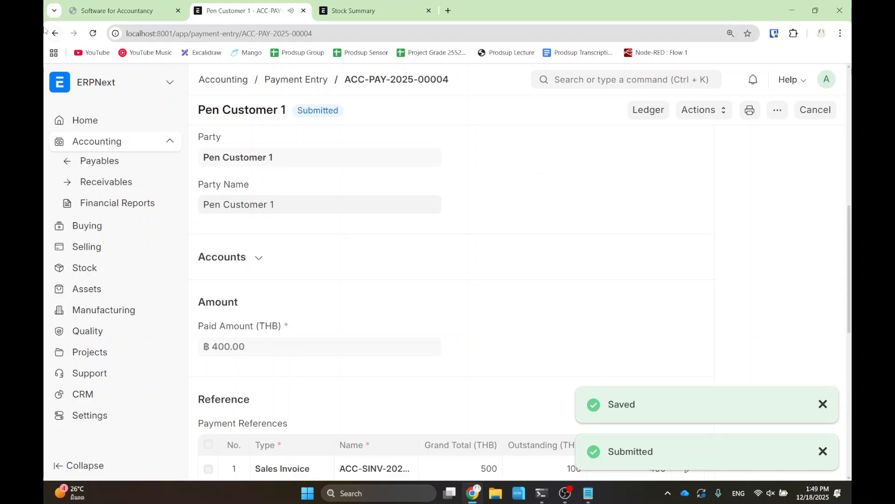
left_click(56, 39)
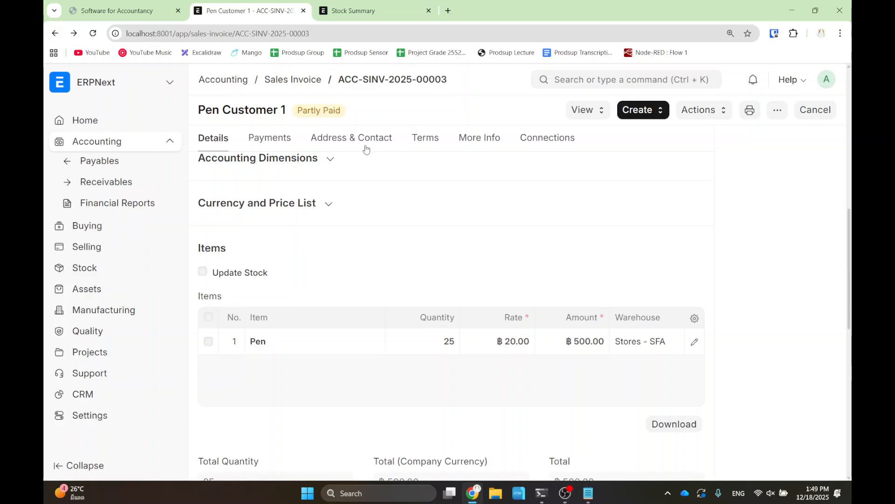
- Review the invoice's Payments tab, expanding the advance payments and loyalty points redemption sections
key("ctrl+2")
left_click_drag(267, 87, 371, 126)
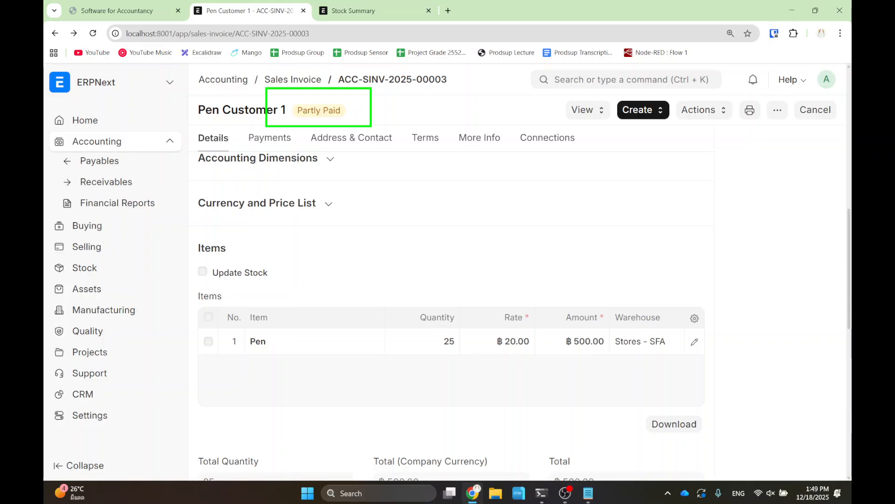
key("Escape")
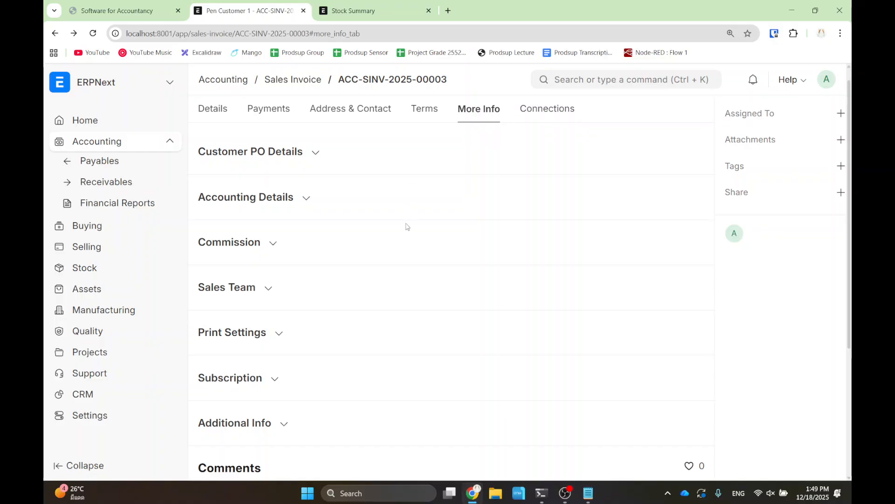
scroll(408, 250, "down", 4)
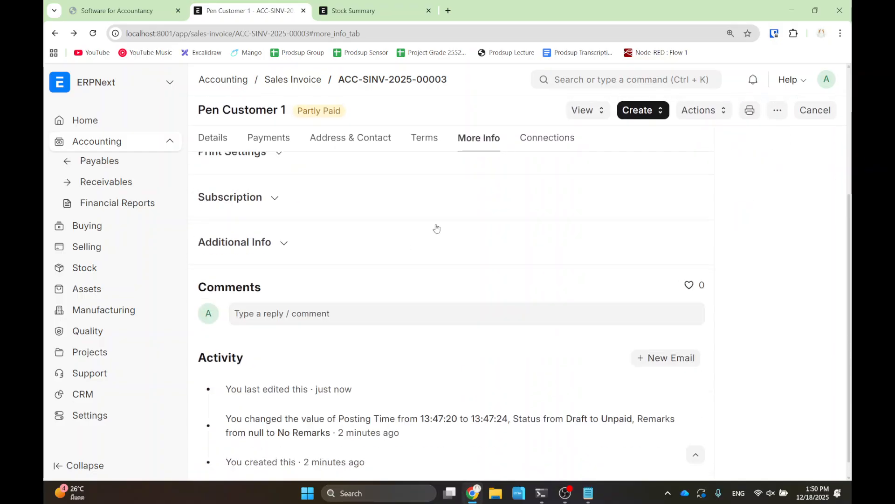
scroll(467, 196, "up", 1)
scroll(273, 141, "up", 3)
left_click(273, 141)
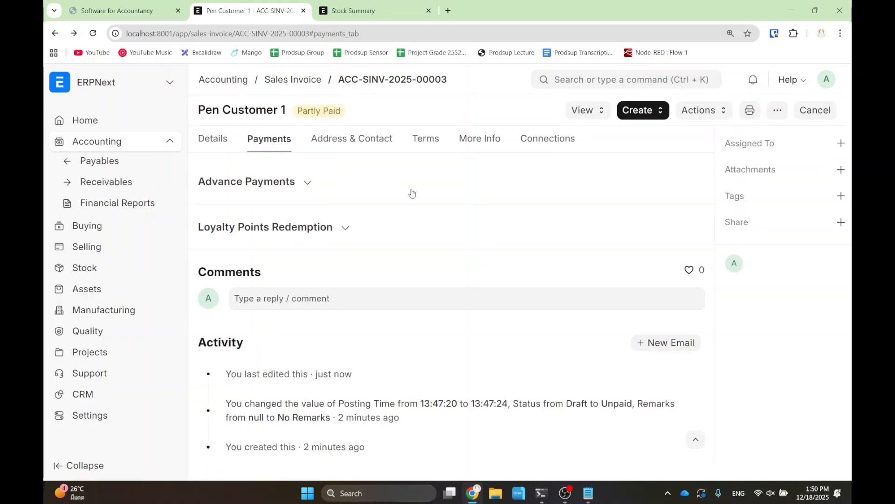
left_click(272, 182)
left_click(286, 284)
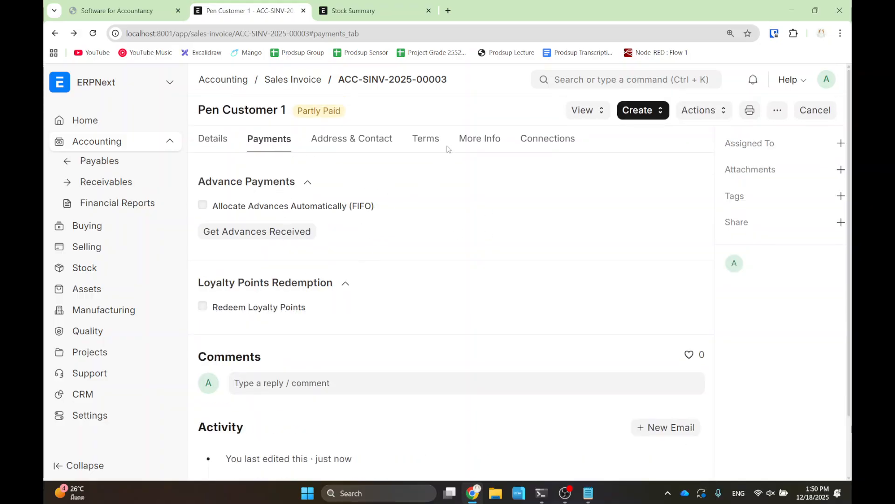
- Check the payment schedule and More Info sections, then return to the Sales Invoice list
left_click(426, 140)
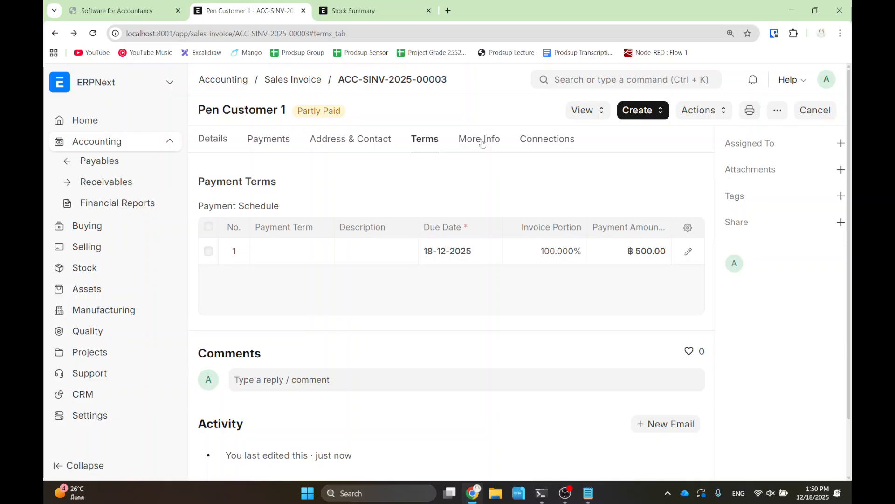
left_click(480, 140)
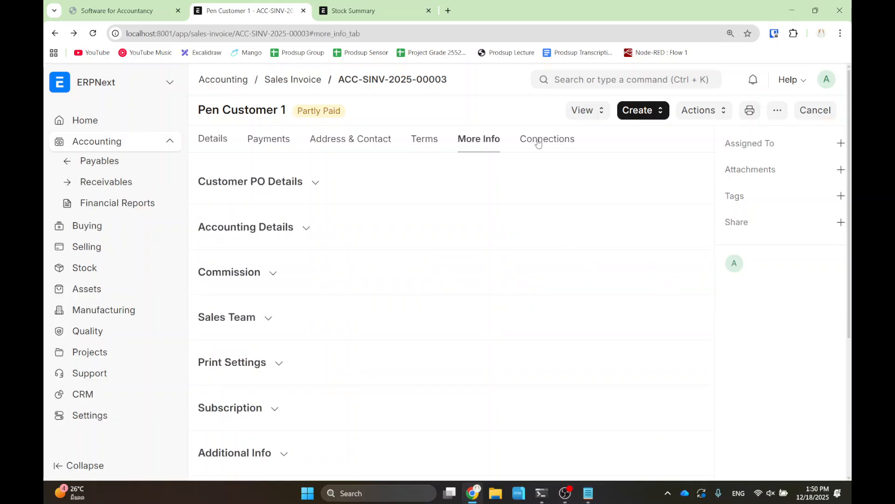
left_click(293, 81)
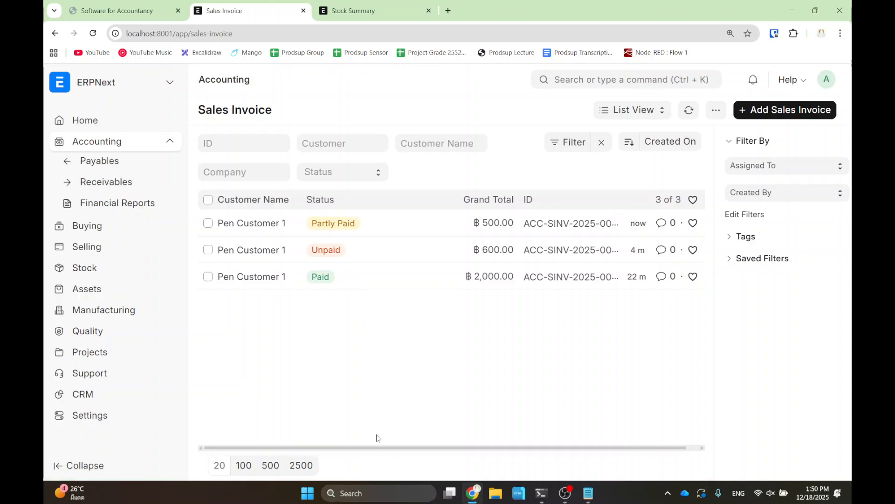
- Browse the list view options and save the Sales Invoice List Settings unchanged
left_click_drag(379, 449, 577, 454)
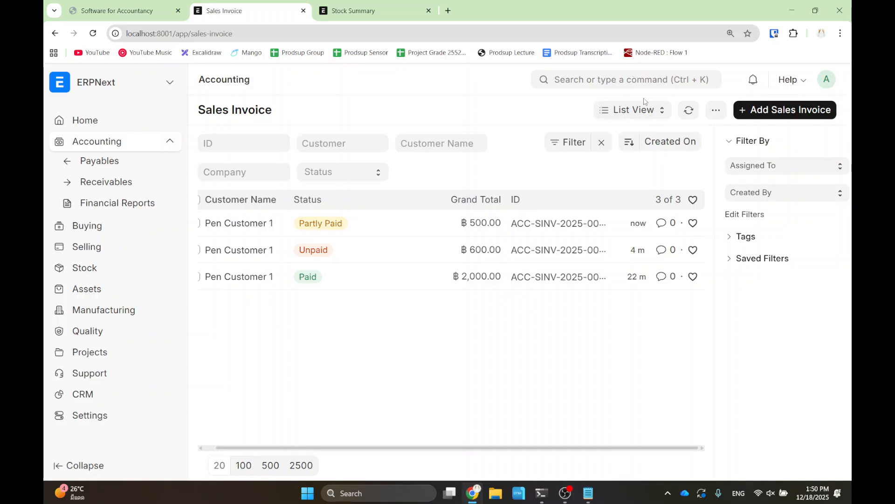
left_click(649, 116)
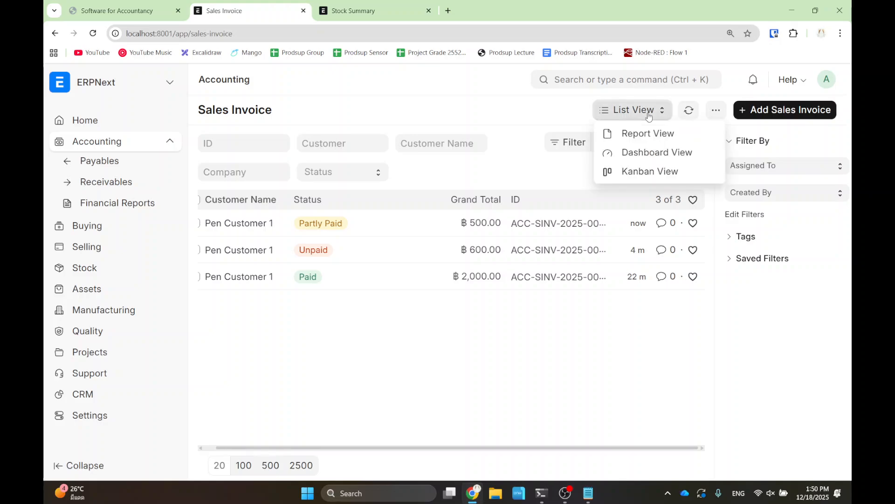
left_click(716, 111)
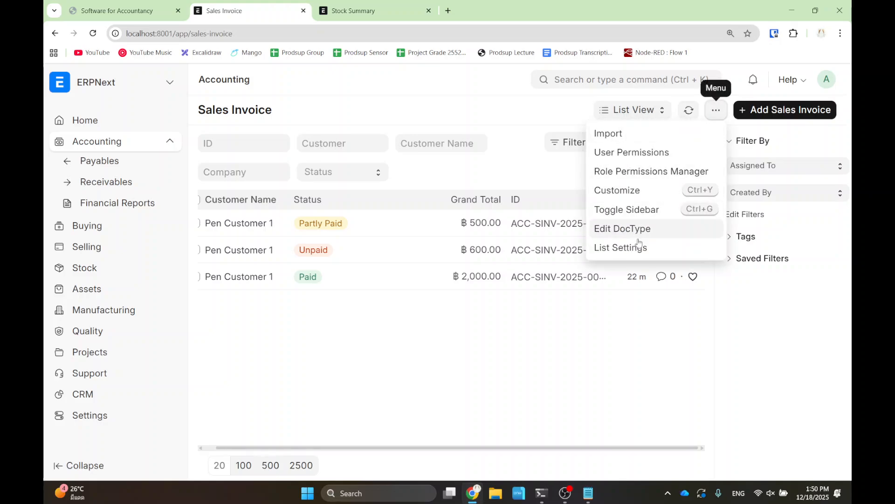
left_click(526, 380)
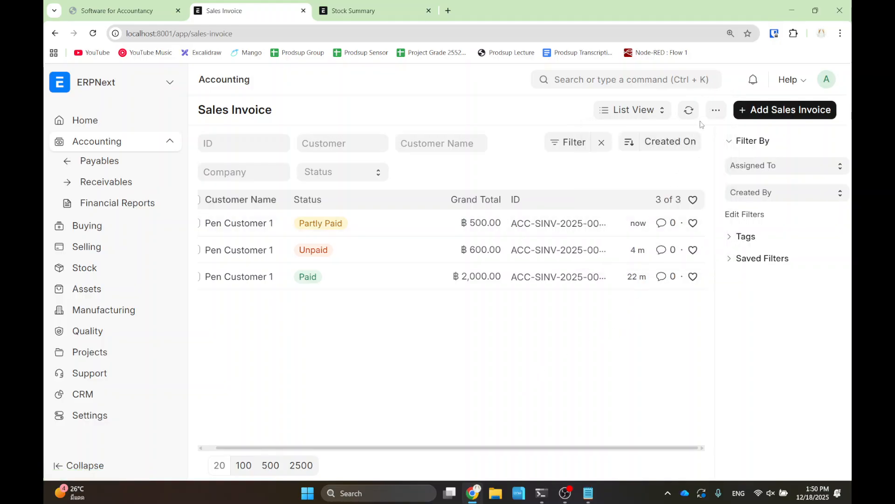
left_click(716, 110)
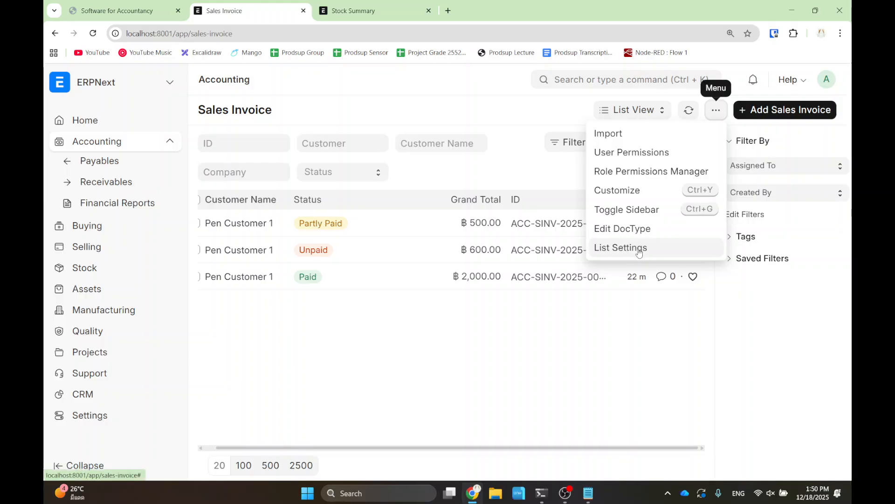
left_click(638, 249)
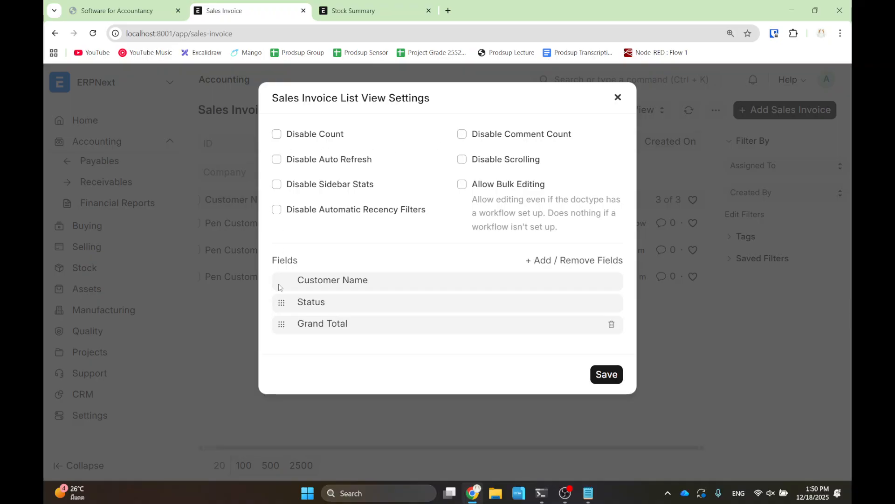
left_click(606, 376)
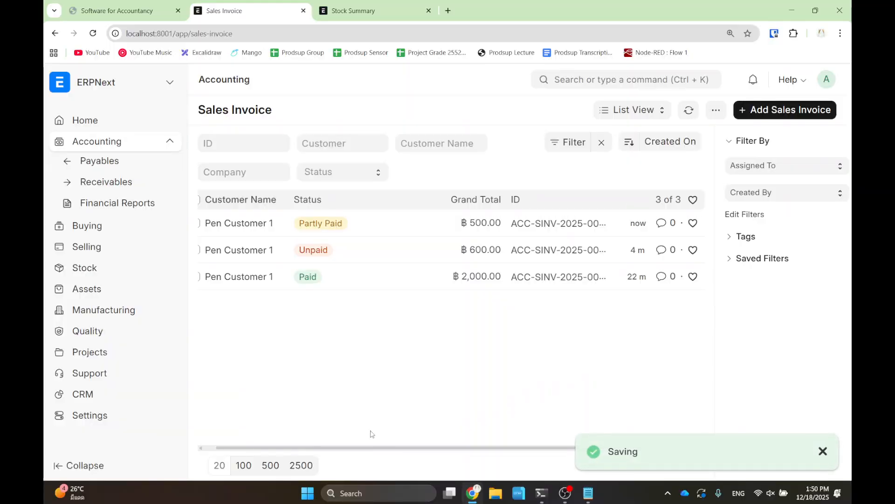
- Reopen List Settings, close without saving, and open Partly Paid invoice ACC-SINV-2025-00003
left_click_drag(359, 449, 288, 435)
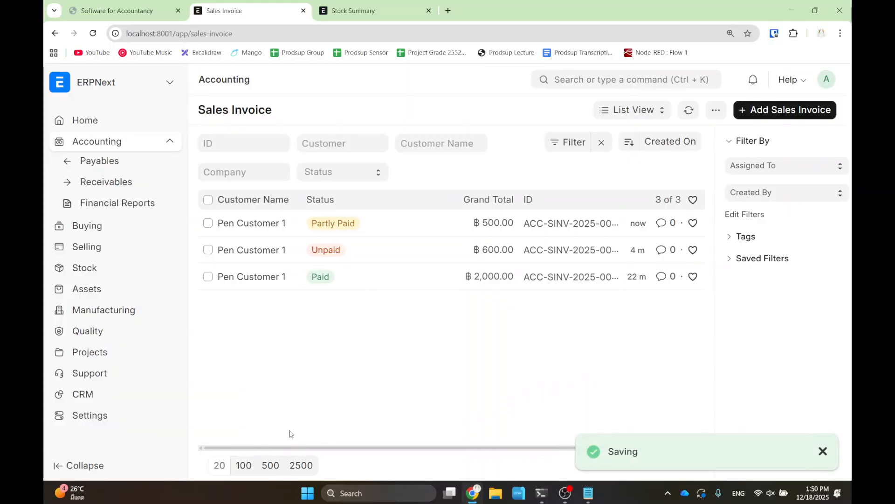
left_click(716, 110)
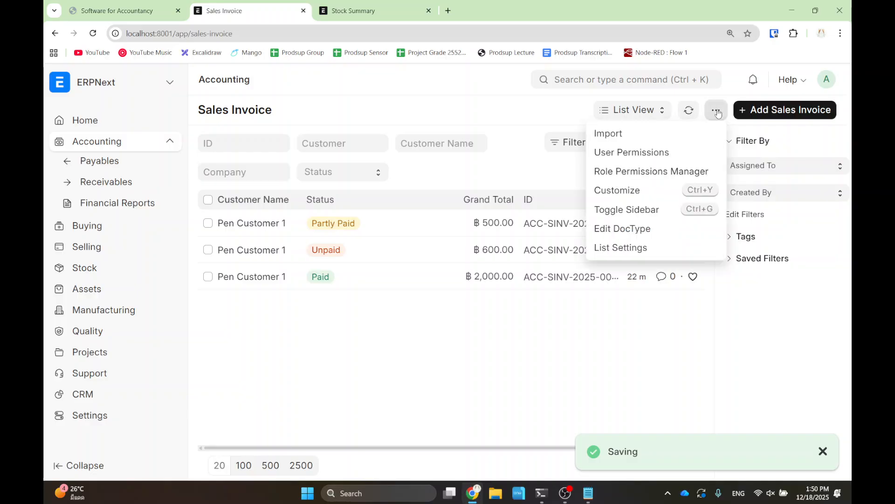
left_click(628, 246)
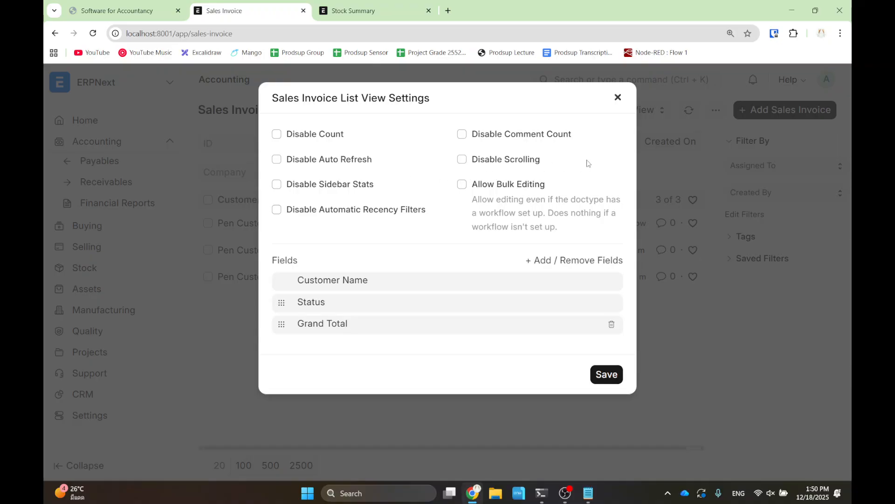
left_click(618, 97)
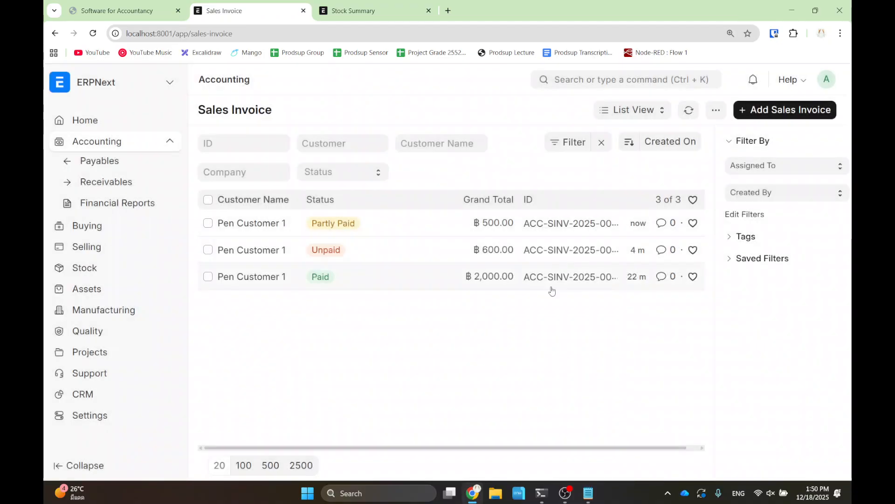
left_click(232, 223)
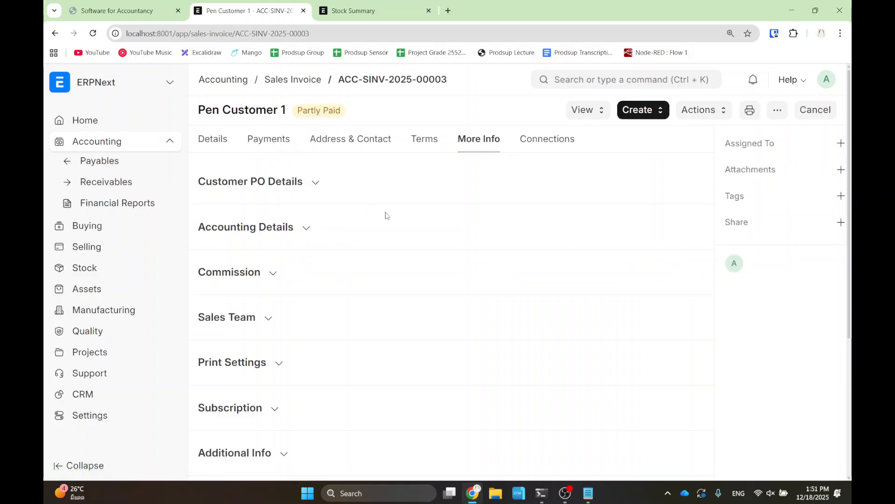
- Create and submit a payment entry for the remaining ฿100 on the invoice
left_click(642, 114)
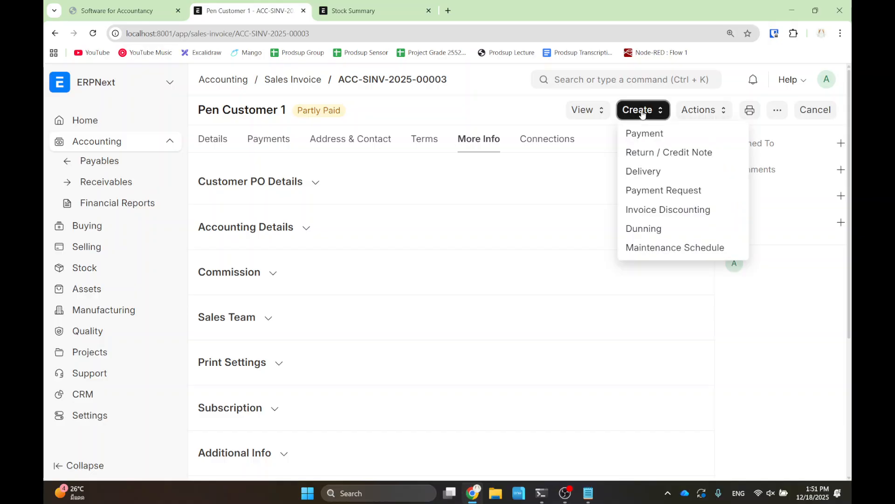
left_click(651, 135)
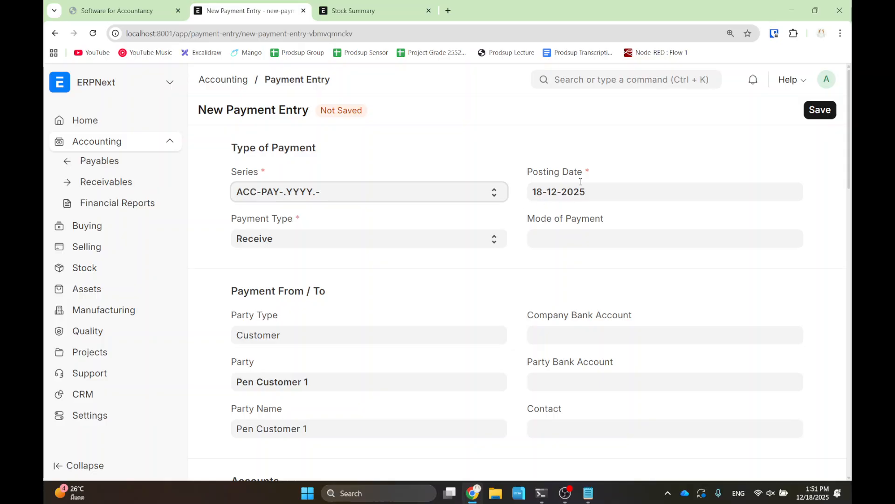
scroll(360, 220, "down", 7)
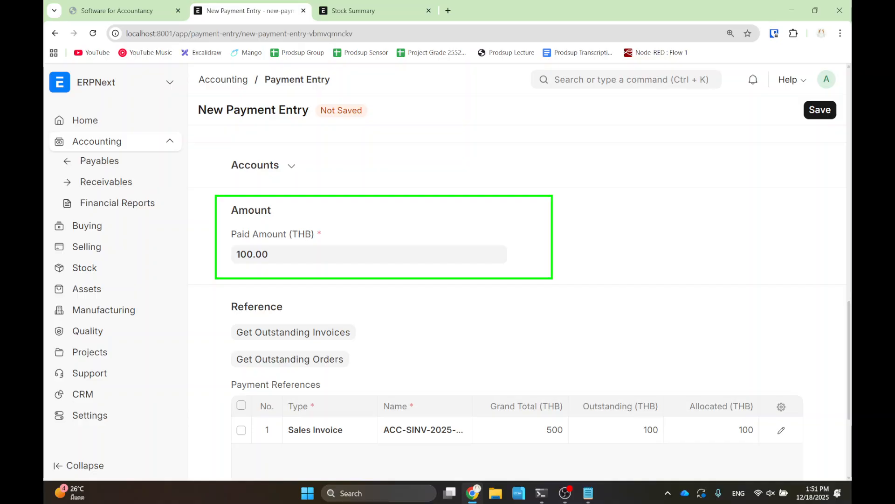
left_click(817, 111)
left_click(802, 112)
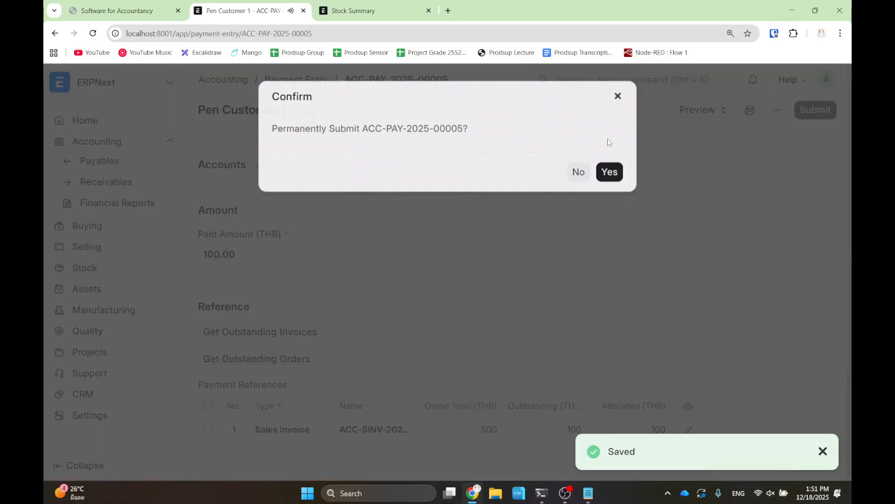
left_click(609, 172)
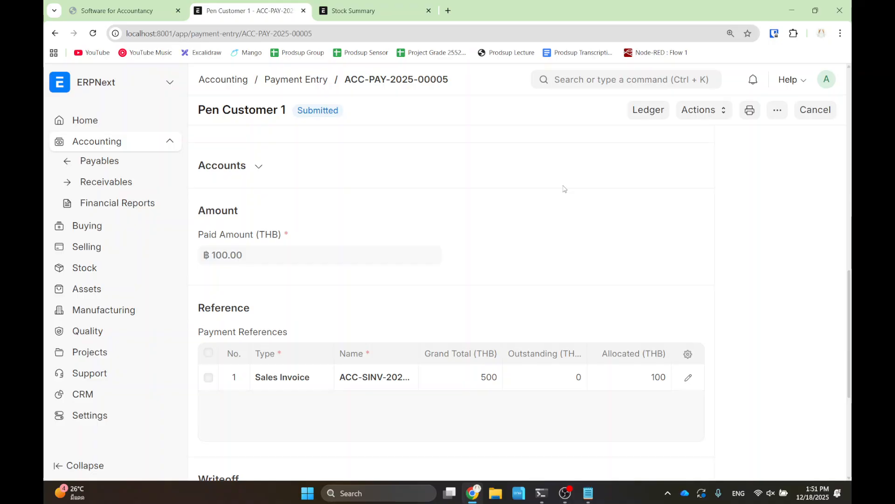
- Expand the payment's Accounts section, then go back to the now Paid invoice
left_click(573, 71)
left_click(339, 178)
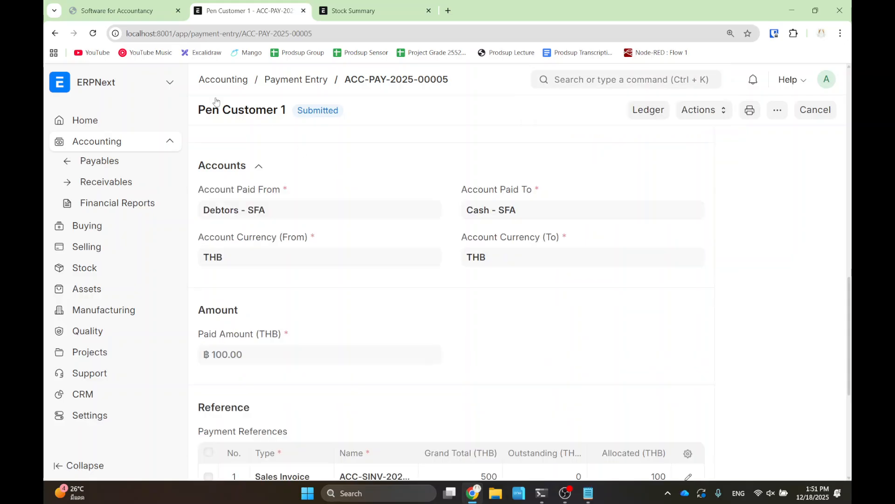
left_click(55, 33)
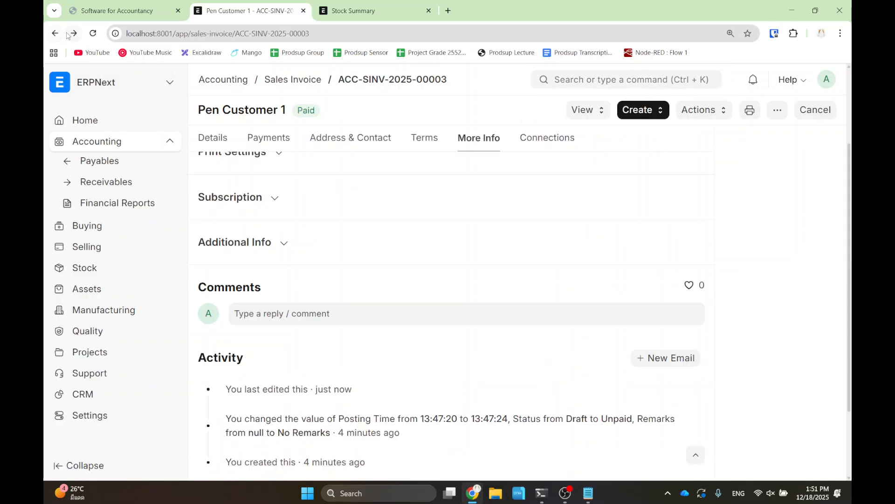
- Open linked sales order SAL-ORD-2025-00002 from the invoice's Connections
left_click(526, 138)
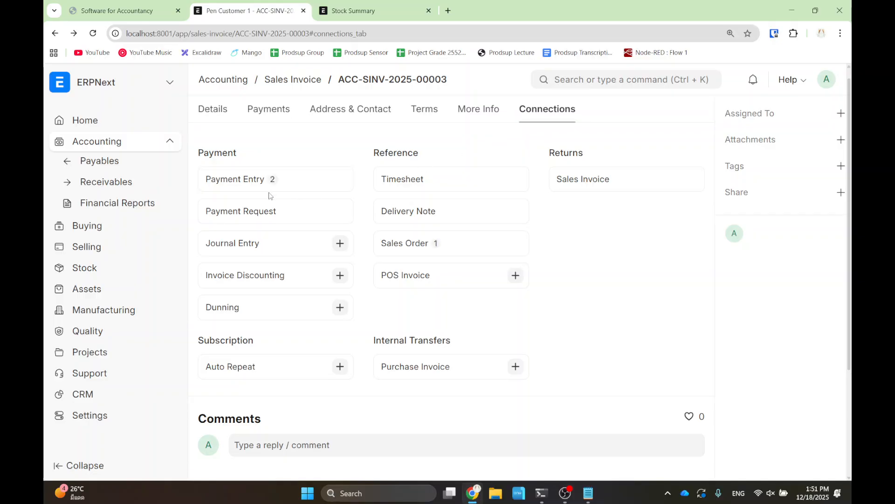
left_click(414, 244)
left_click(254, 252)
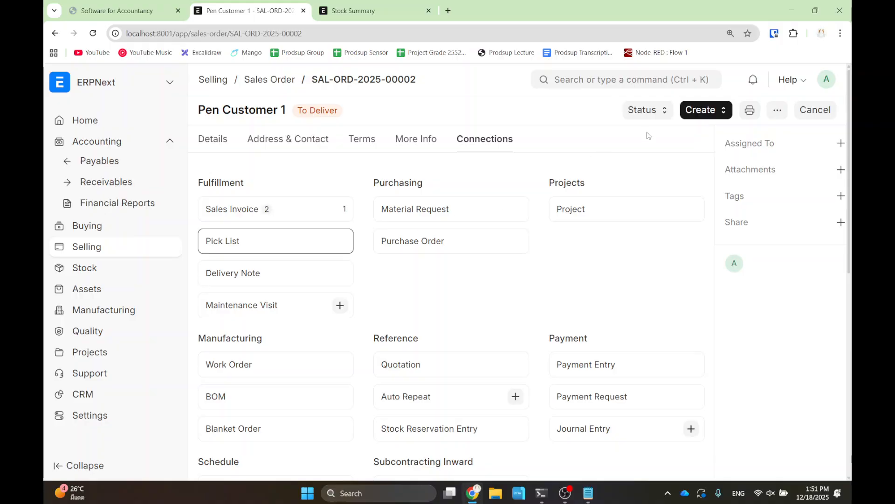
- Create and submit delivery note MAT-DN-2025-00002 for 30 pens from the order
left_click(708, 111)
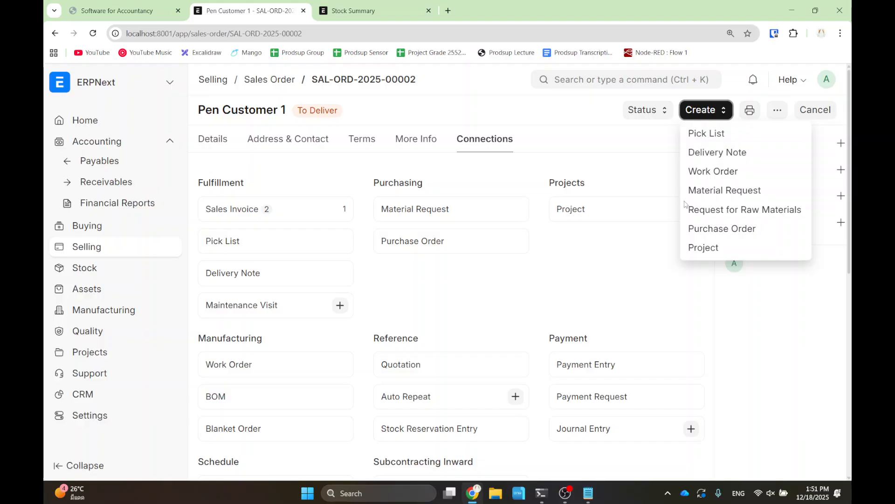
left_click(722, 157)
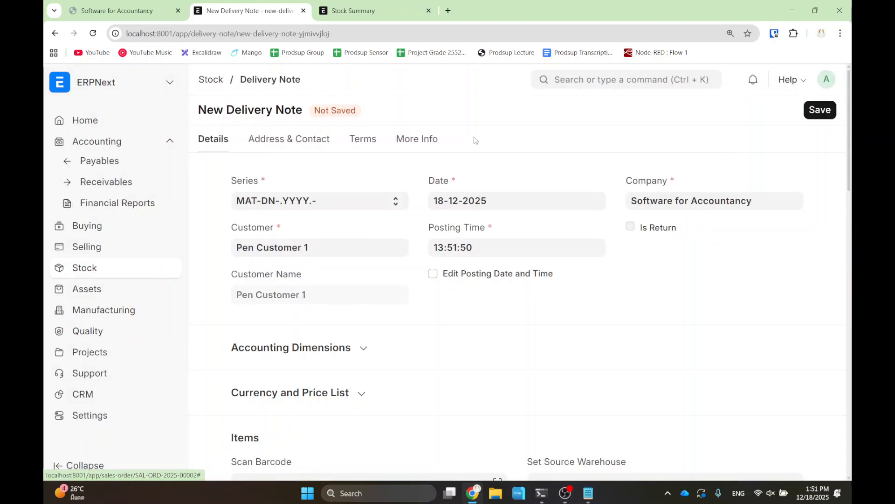
scroll(454, 260, "down", 4)
scroll(453, 260, "down", 3)
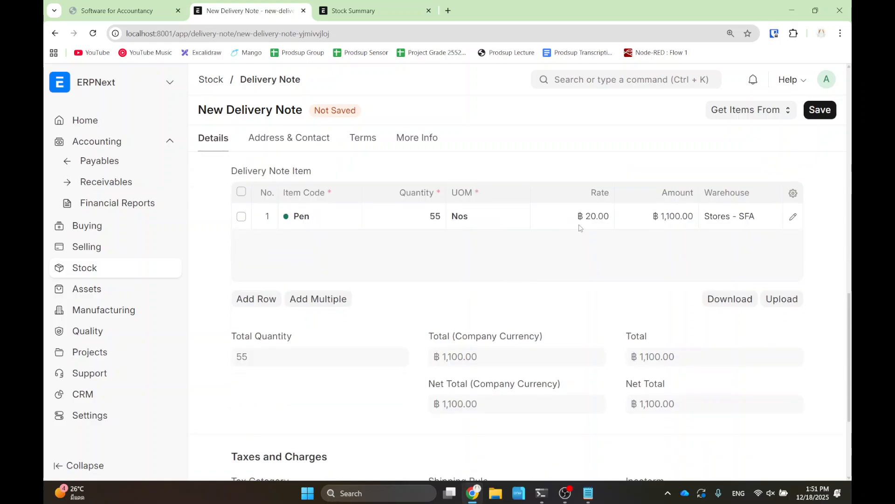
left_click(426, 219)
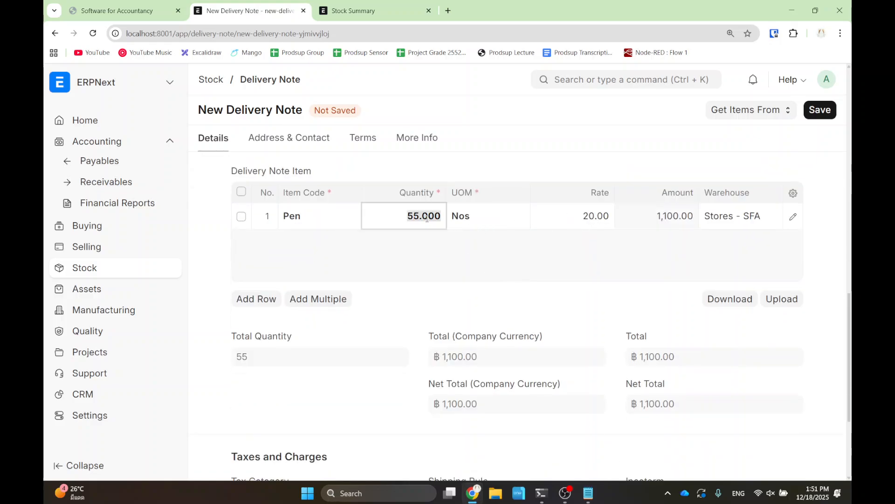
type("30")
left_click(440, 256)
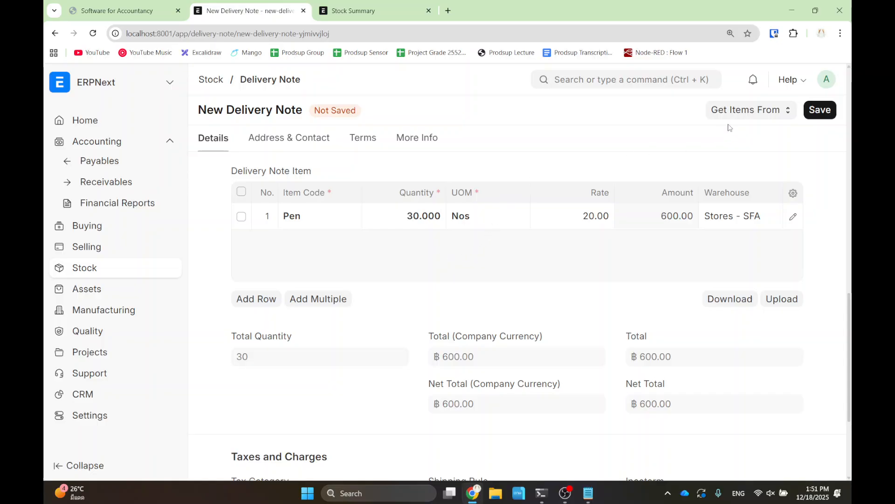
left_click(816, 111)
left_click(815, 110)
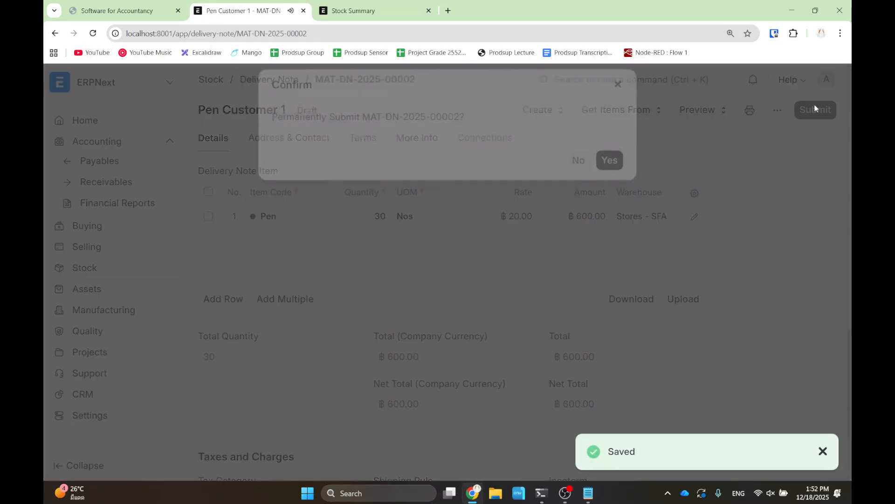
left_click(608, 172)
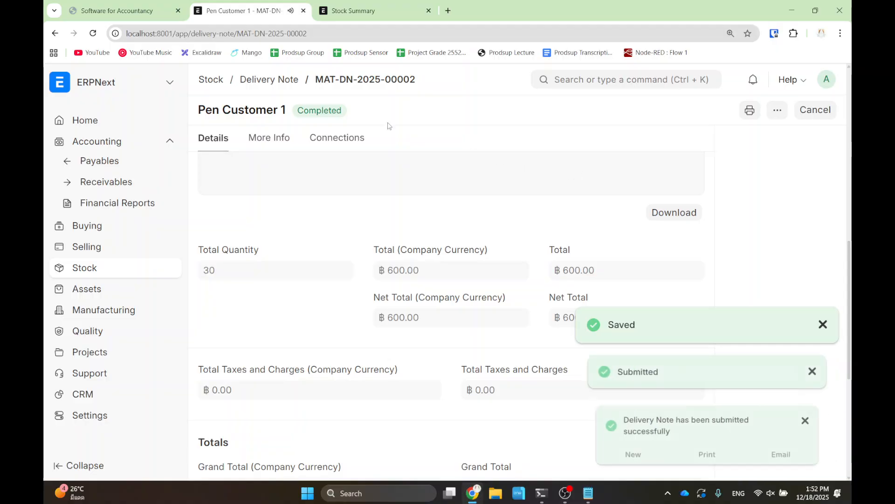
left_click(348, 137)
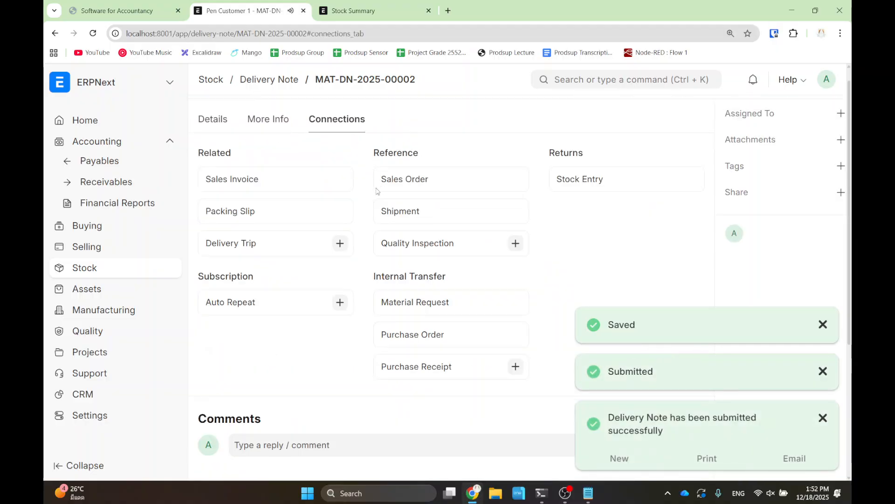
- Check SAL-ORD-2025-00002's % Delivered and % Amount Billed, then open Receivables
left_click(399, 181)
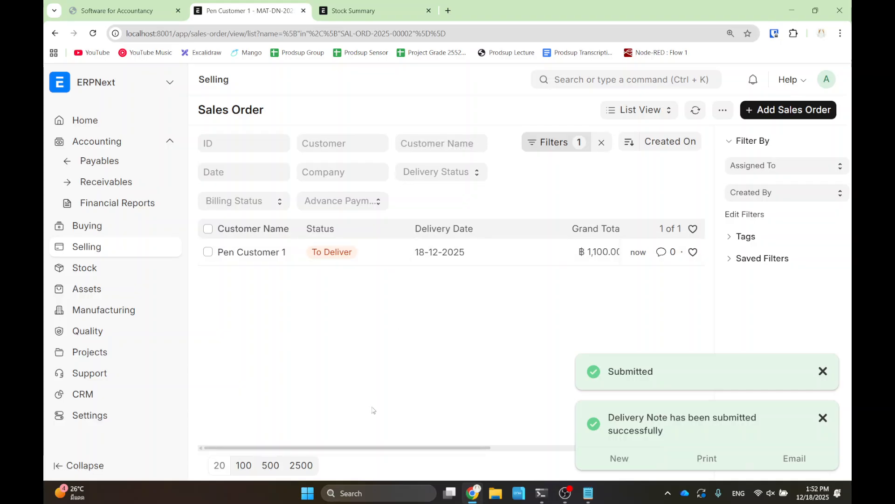
scroll(368, 453, "right", 10)
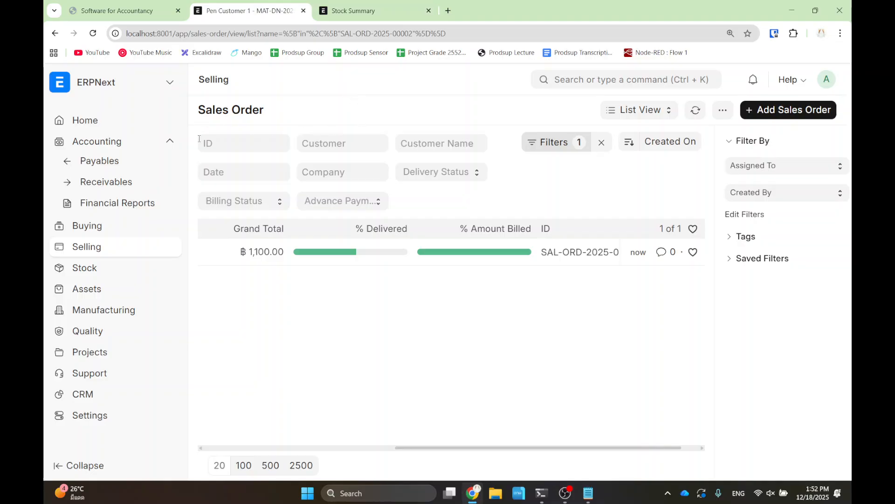
left_click(170, 147)
left_click(170, 144)
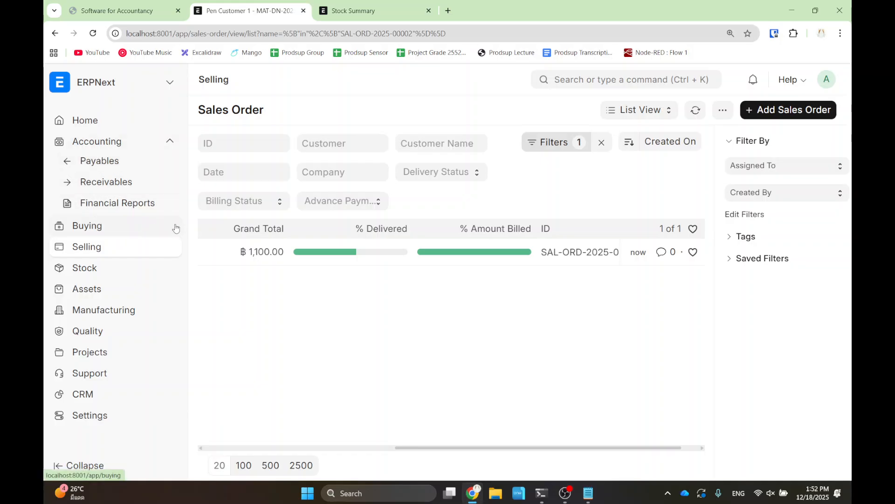
left_click(134, 185)
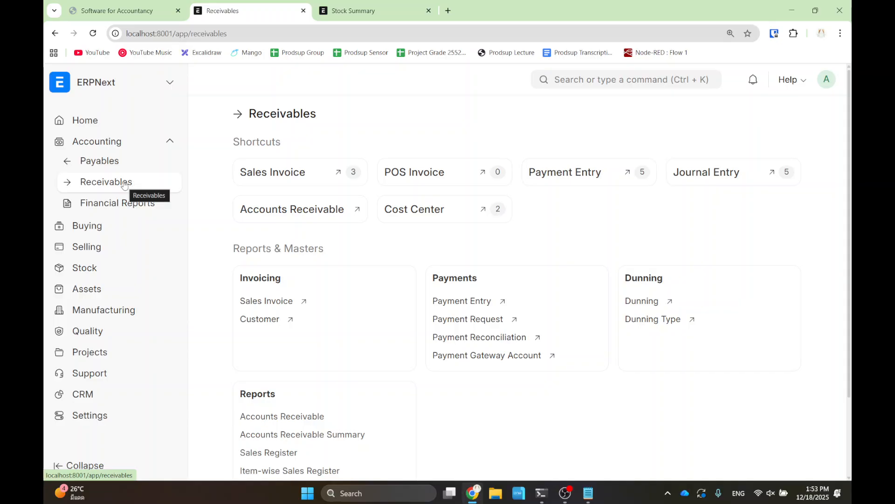
- Rebuild Accounts Receivable showing ฿600 owed by Pen Customer 1 in 0-30, then open Payables
scroll(334, 336, "down", 3)
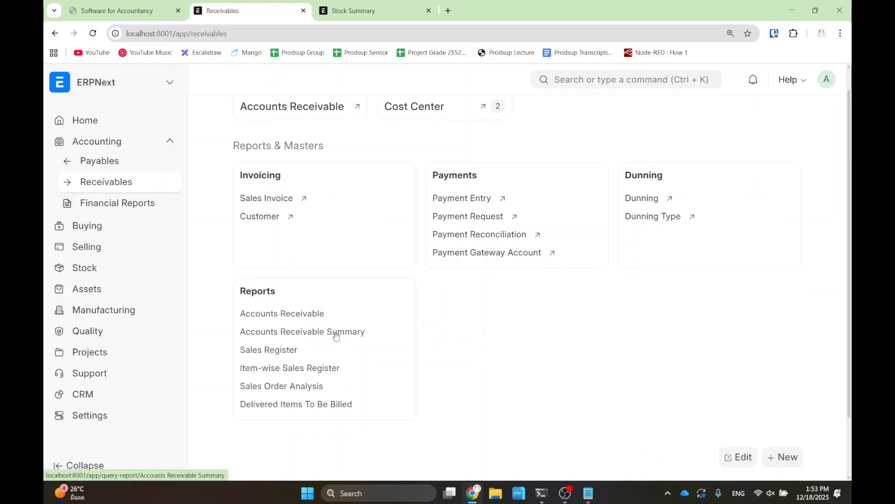
mouse_move(213, 288)
left_mouse_down()
mouse_move(286, 316)
mouse_move(381, 332)
left_mouse_up()
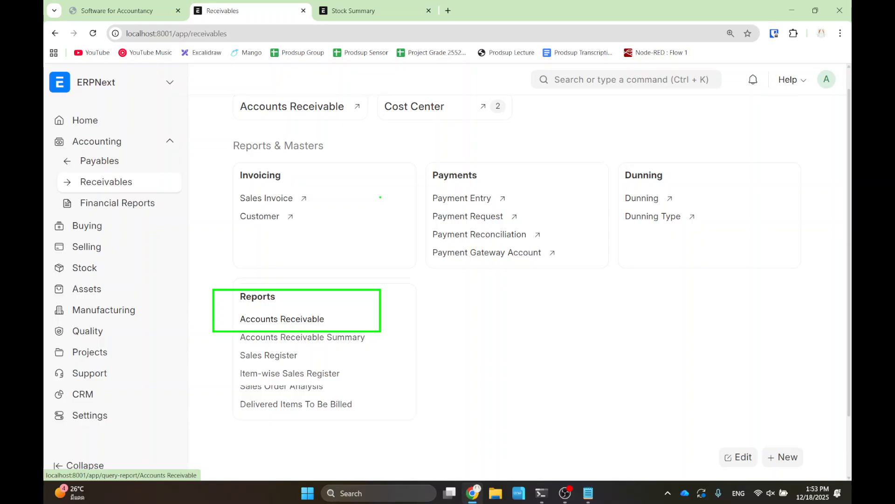
left_click(270, 321)
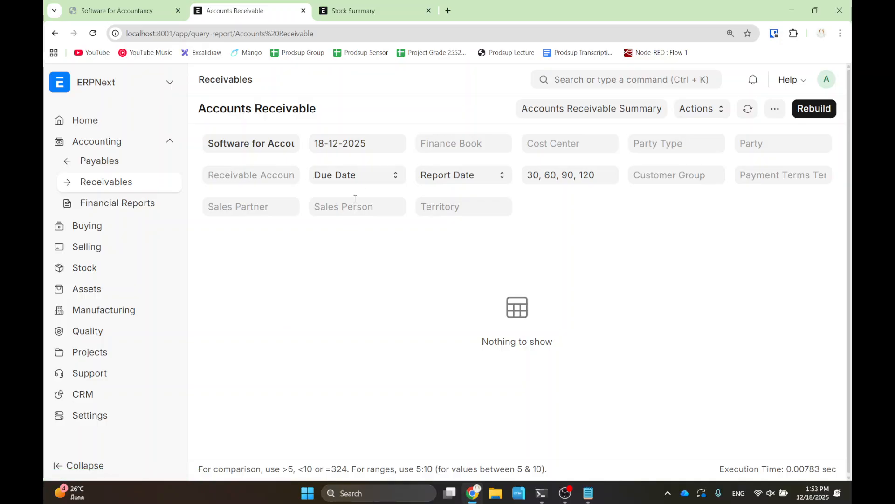
left_click(817, 110)
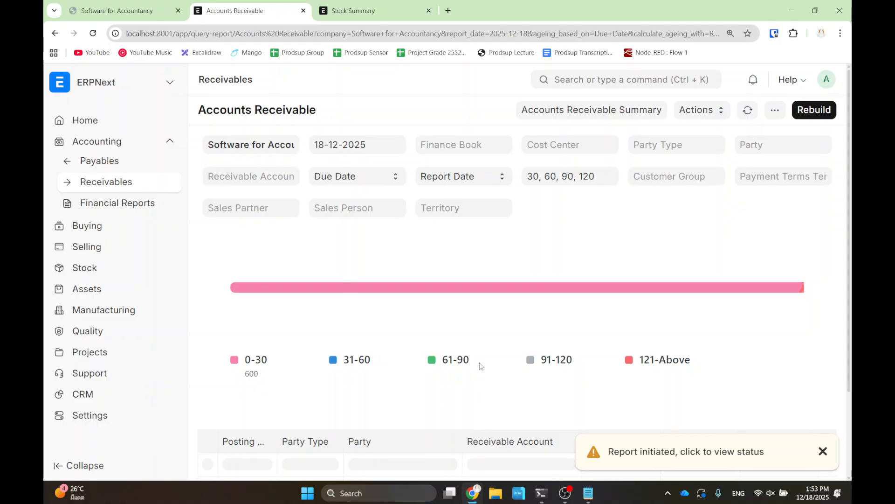
scroll(484, 369, "down", 3)
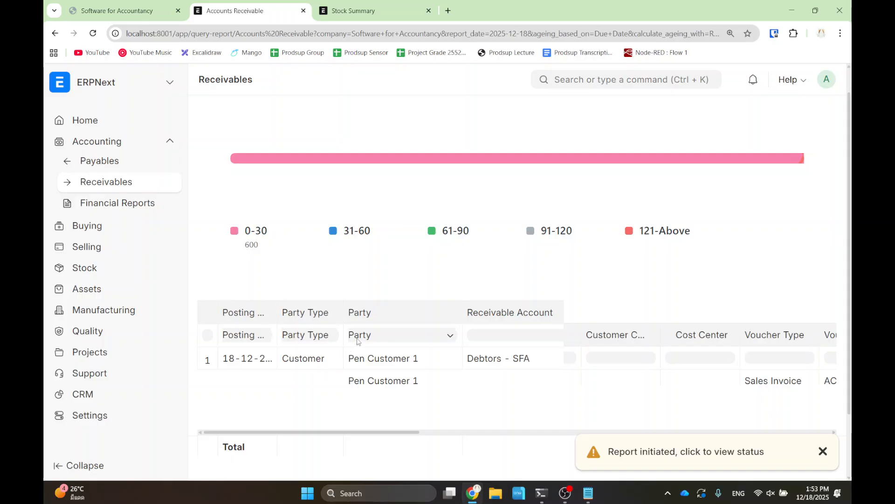
scroll(251, 220, "up", 3)
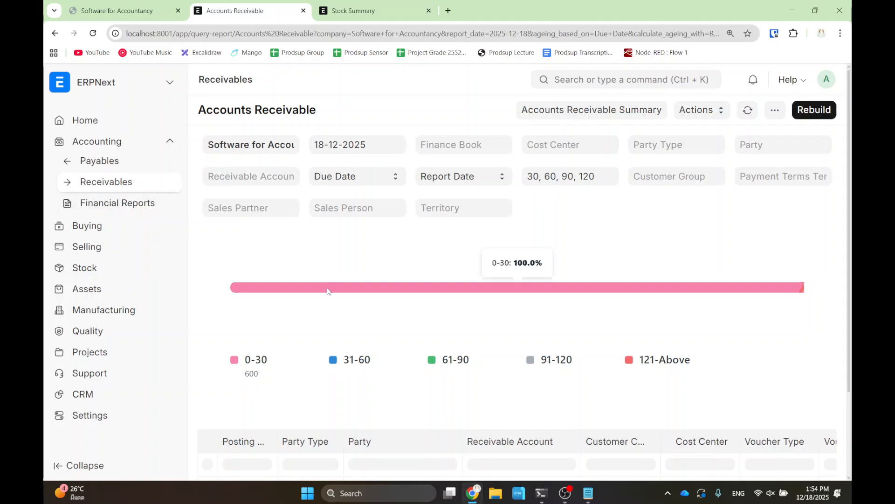
scroll(177, 248, "down", 2)
left_click(100, 161)
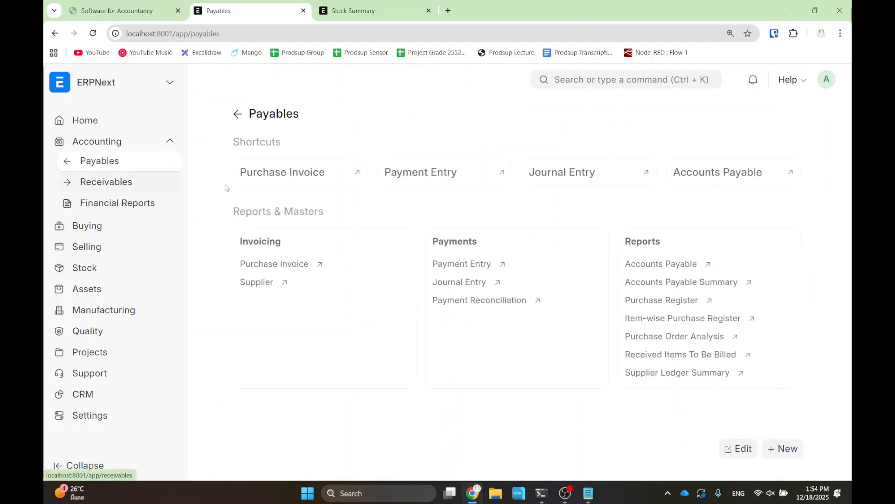
- Rebuild the Accounts Payable report for 18-12-2025, then go to Financial Reports
left_click(657, 266)
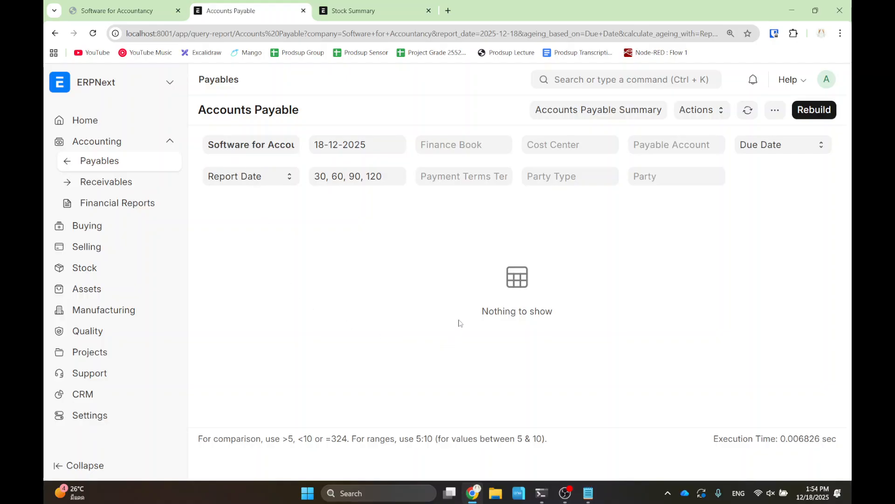
left_click(812, 112)
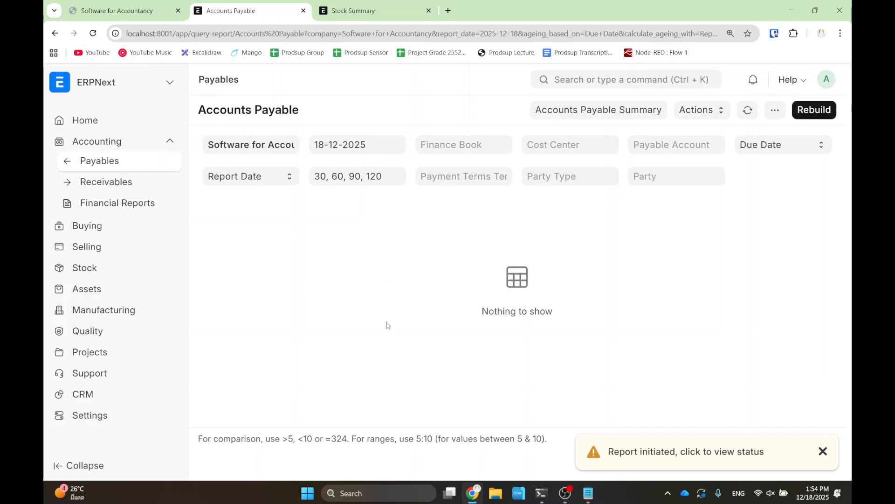
left_click(109, 205)
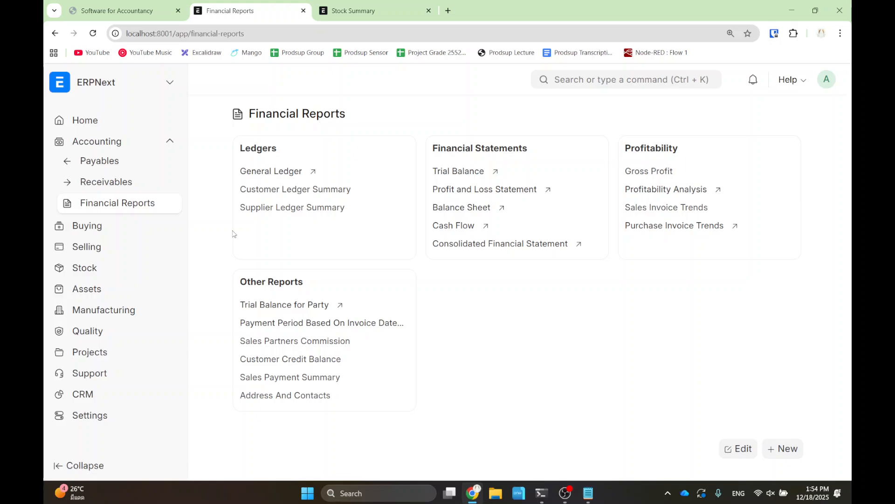
- Rebuild the 2025 Balance Sheet and review assets ฿8,550, liabilities ฿-250, equity ฿5,000
left_click(470, 210)
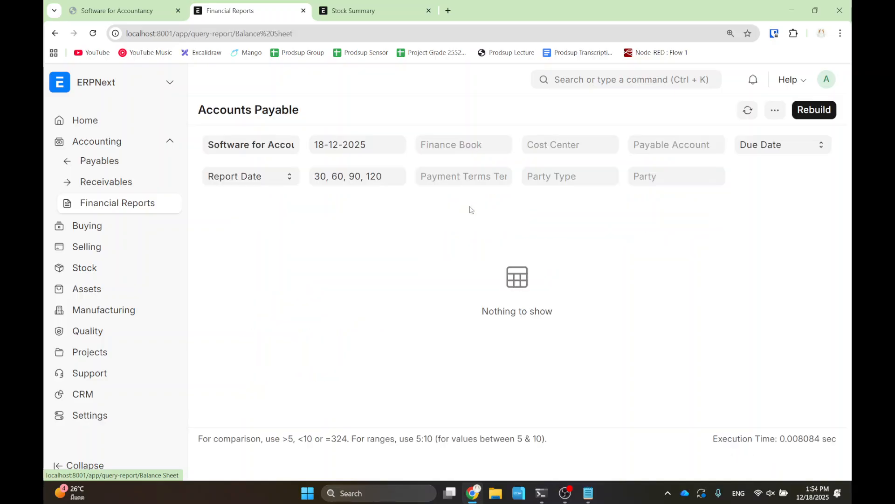
left_click(802, 112)
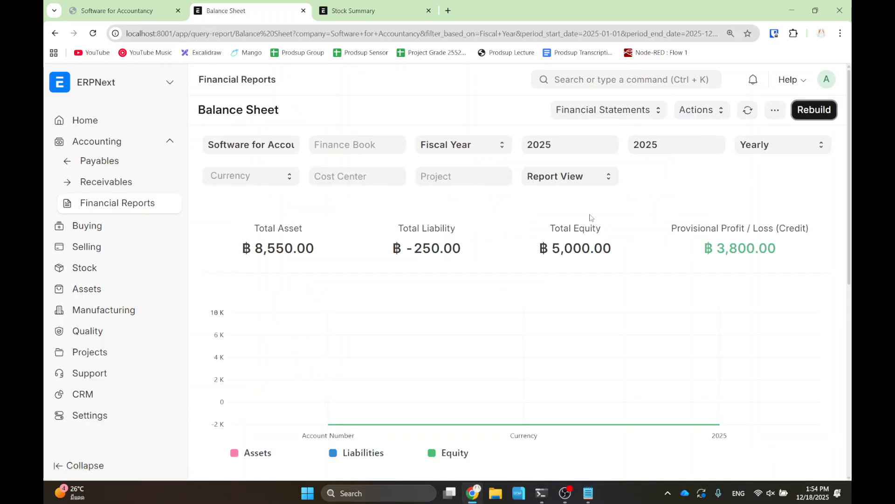
scroll(611, 259, "down", 2)
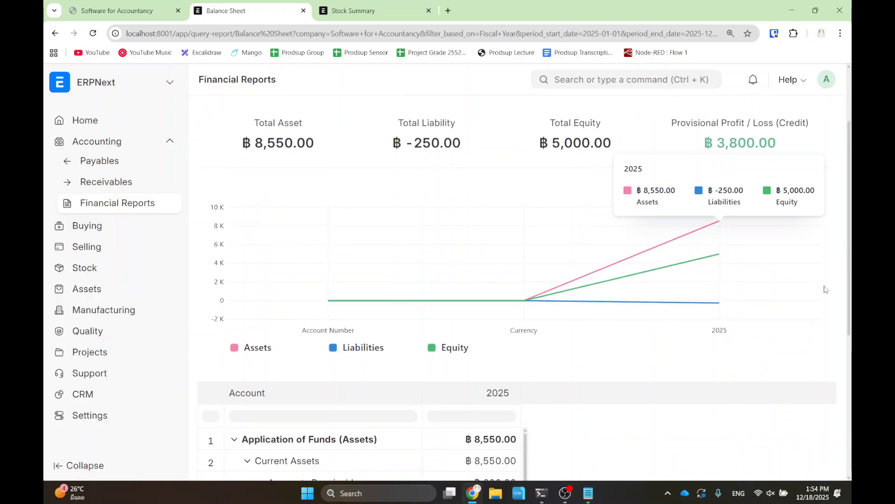
scroll(573, 303, "down", 3)
scroll(573, 324, "up", 5)
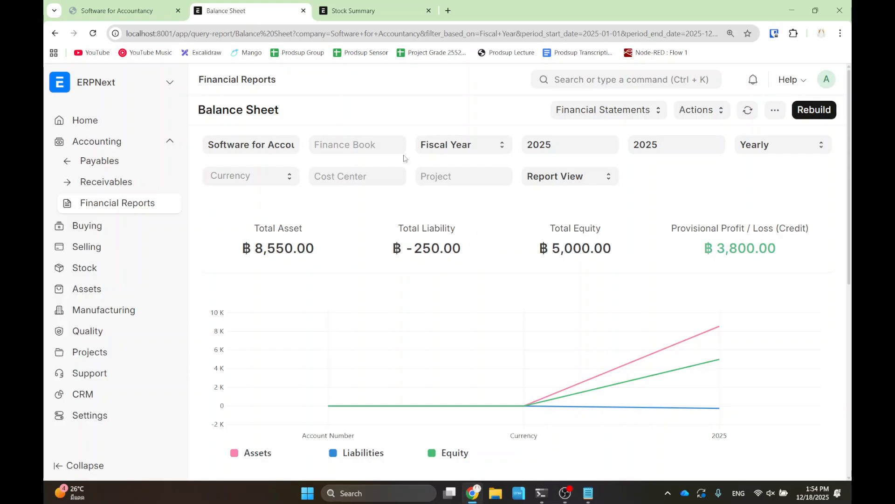
left_click(55, 34)
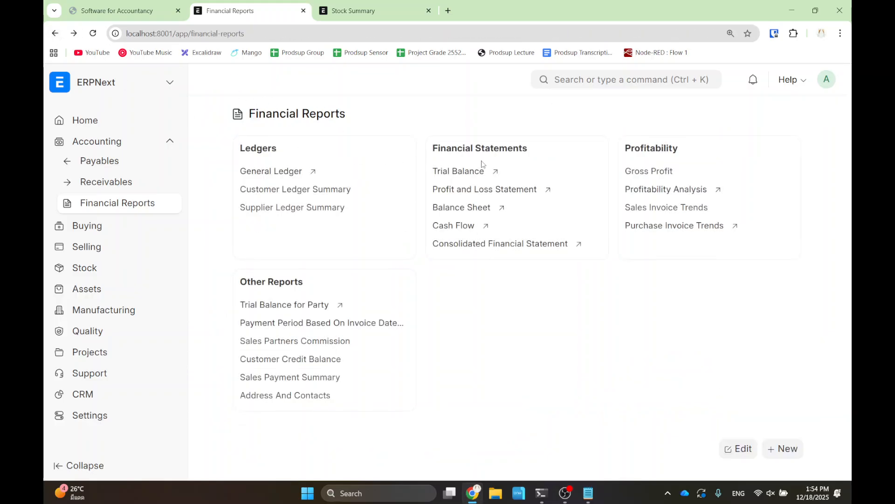
- Rebuild the 2025 Trial Balance, then open the Cash Flow report showing net change ฿-250.00
left_click(456, 173)
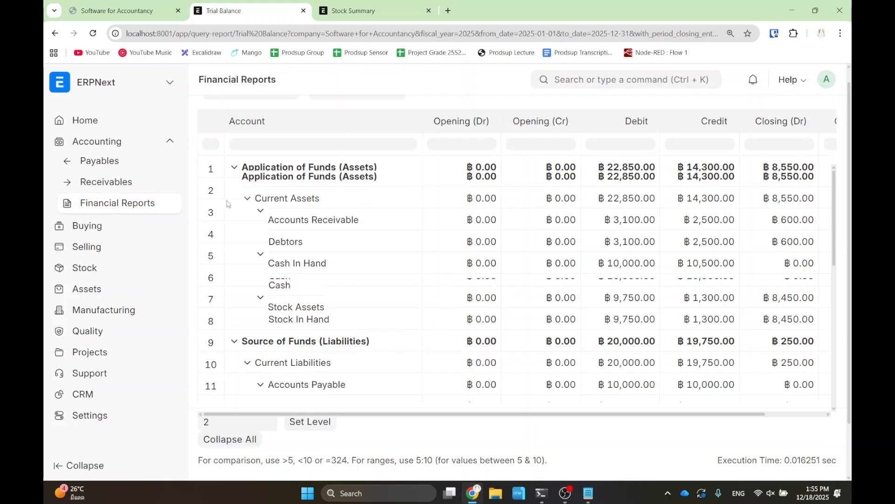
scroll(421, 216, "up", 2)
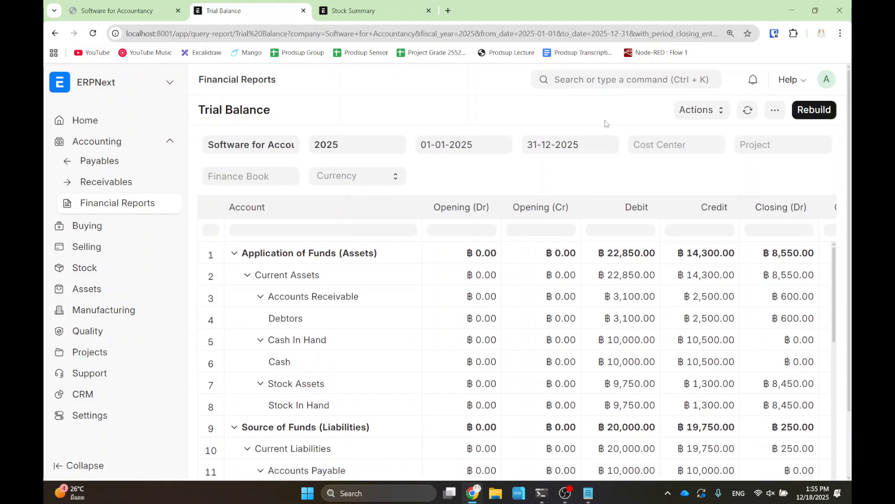
left_click(824, 114)
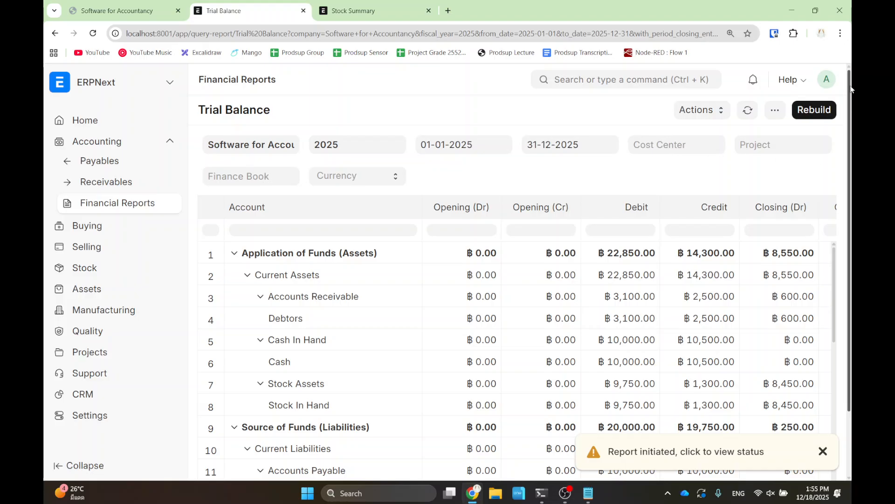
left_click(55, 33)
left_click(450, 228)
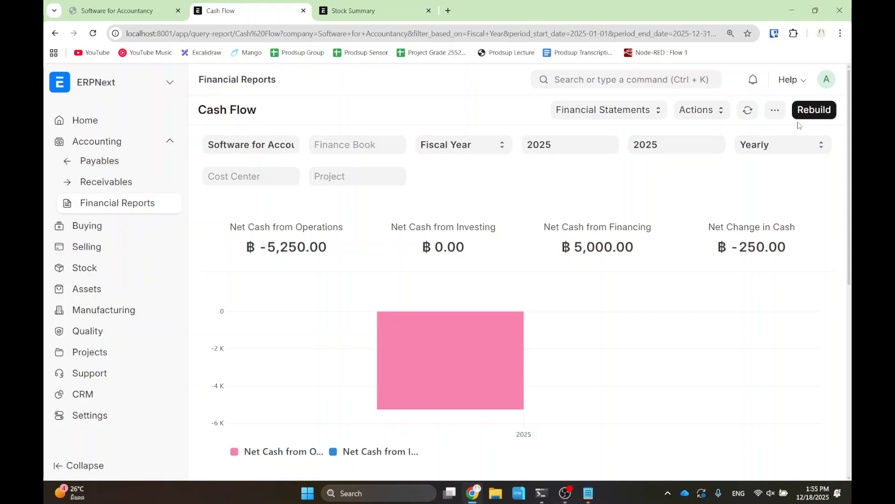
- Rebuild the 2025 Cash Flow report, check the ฿-250 net cash change, then return to reports
left_click(811, 110)
scroll(560, 278, "down", 8)
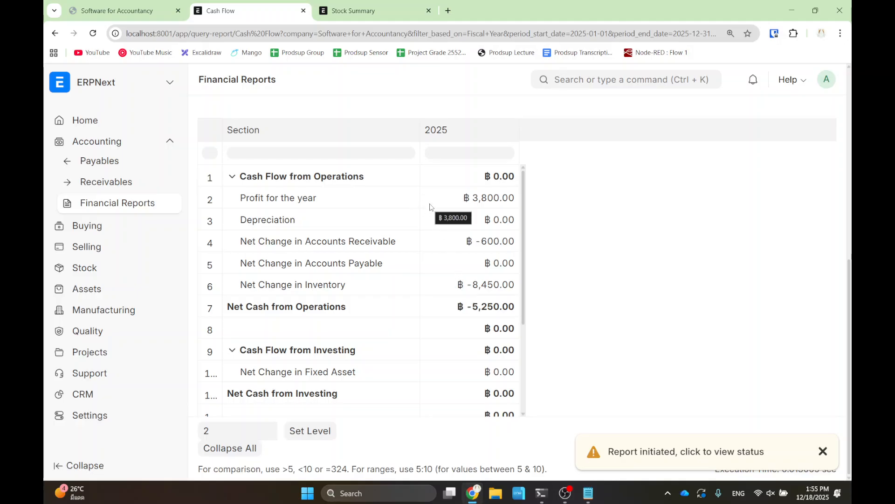
scroll(429, 268, "down", 3)
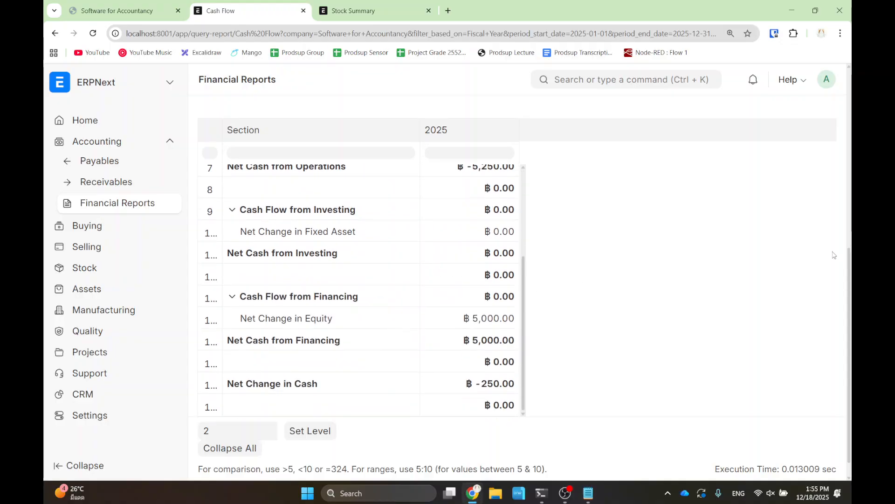
scroll(452, 267, "up", 3)
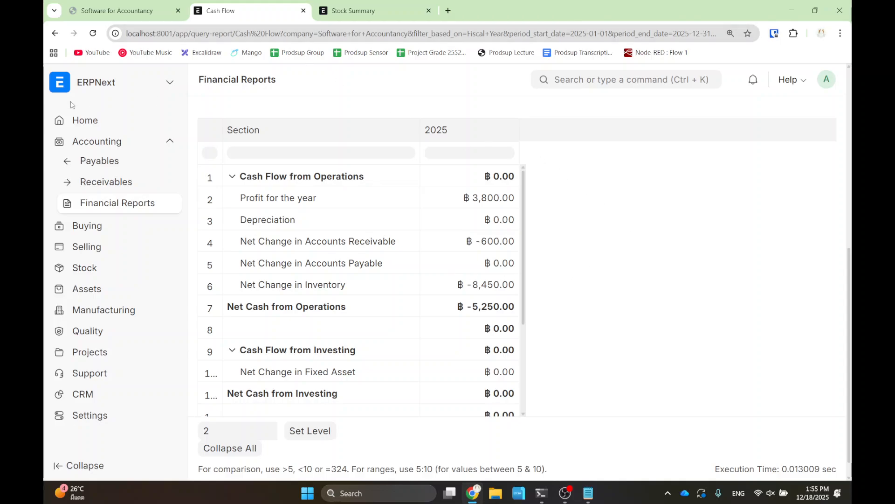
left_click(55, 33)
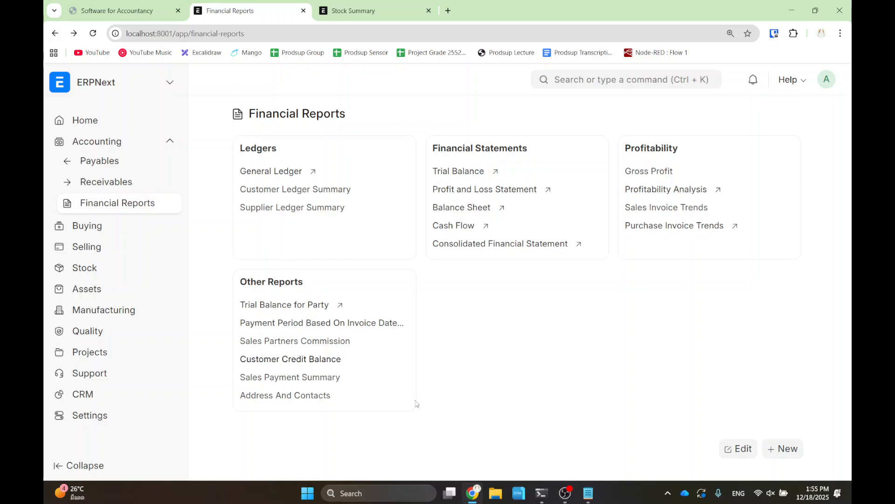
- Bring OBS Studio forward, then hide it to reveal the three-invoice Sales Invoice list
left_click(566, 494)
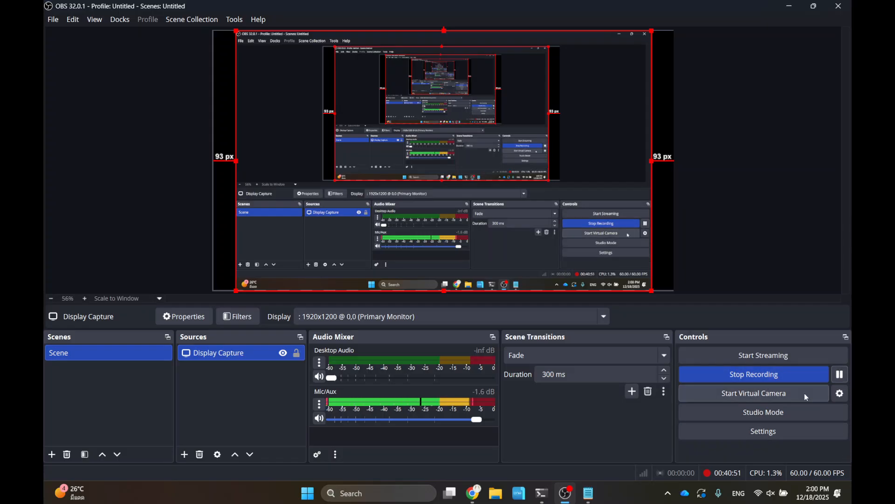
left_click(838, 5)
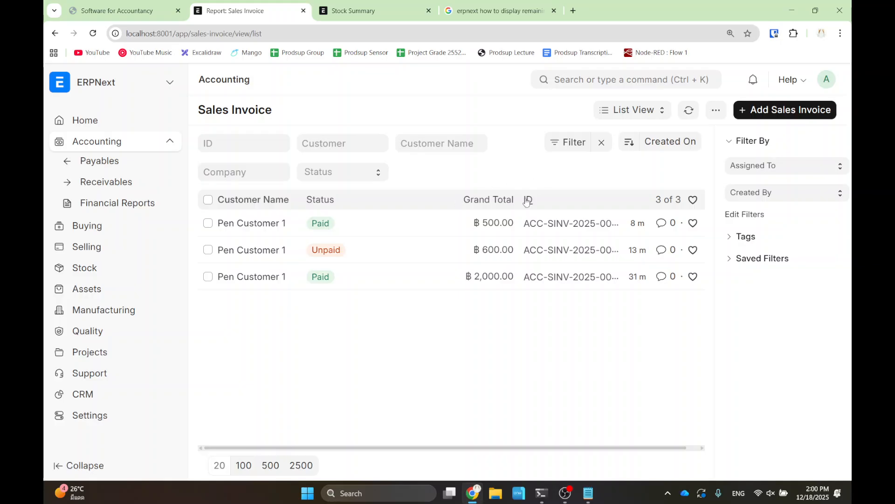
- Switch sales invoices to Report View and highlight the Outstanding Amount column showing ฿600 owed
left_click(625, 115)
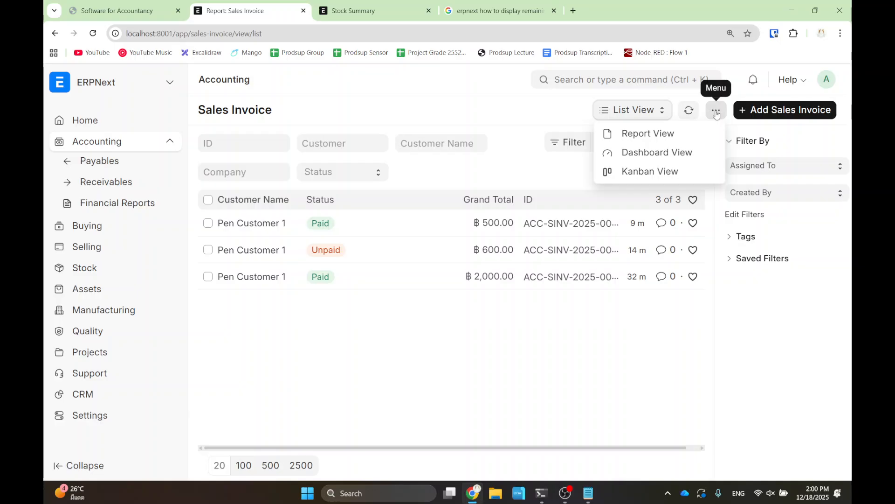
left_click(635, 136)
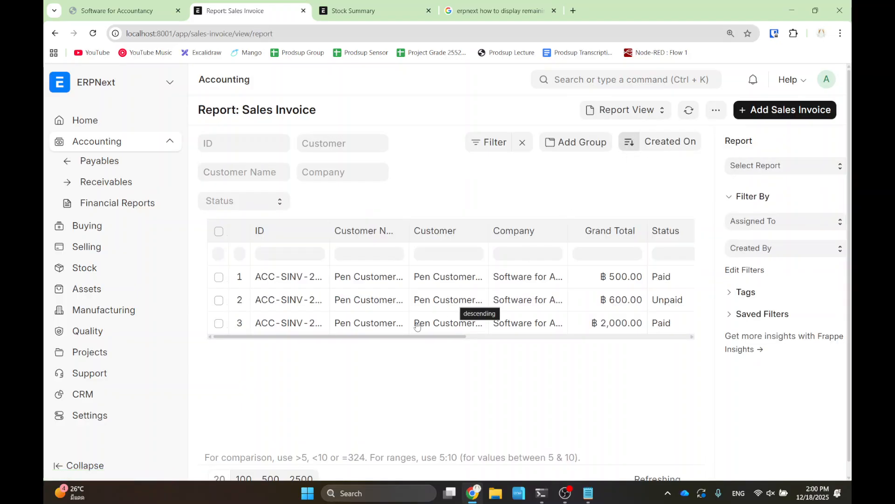
left_click_drag(434, 336, 579, 349)
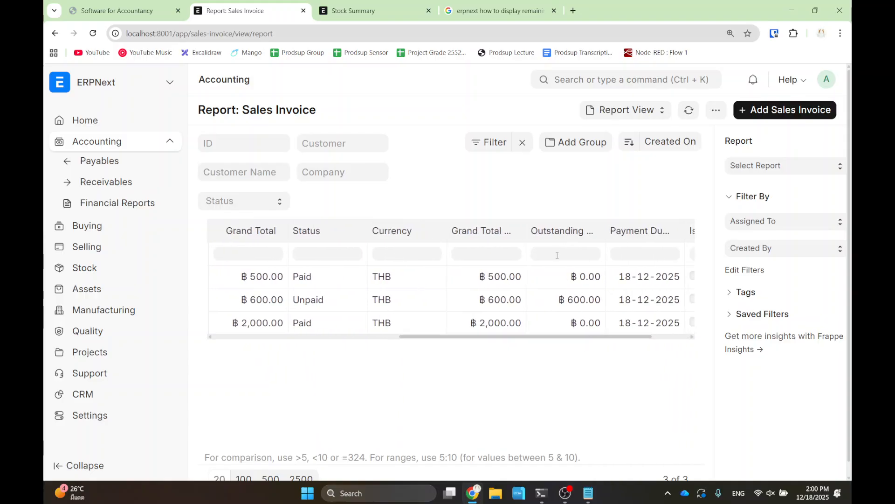
mouse_move(520, 211)
left_mouse_down()
mouse_move(616, 247)
mouse_move(617, 351)
left_mouse_up()
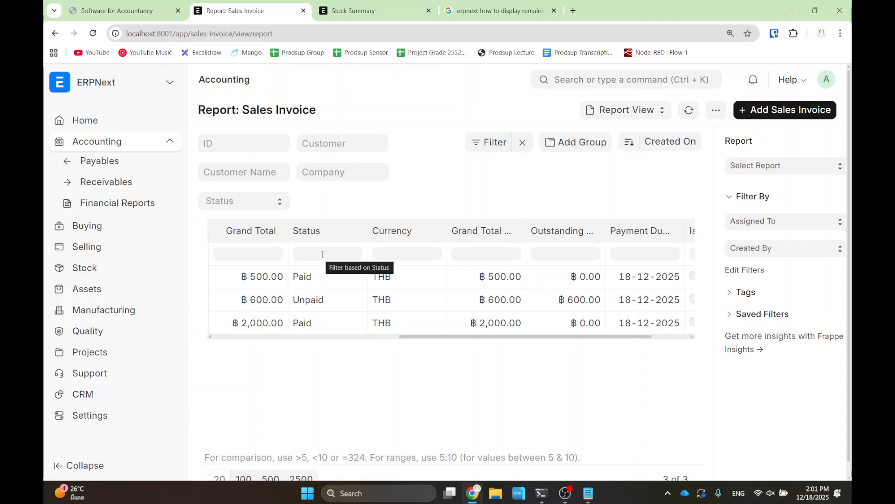
- Pass through the Stock Summary and payments search tabs to the course slides, settling on slide 12
left_click(360, 12)
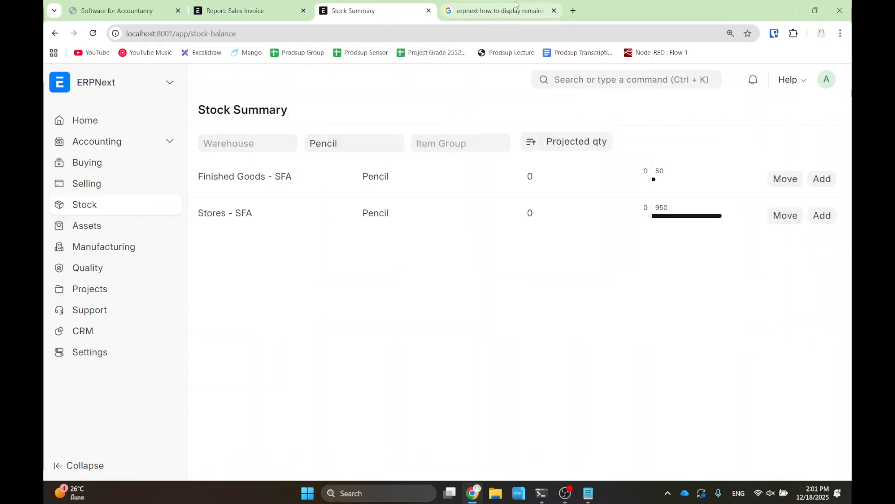
left_click(516, 9)
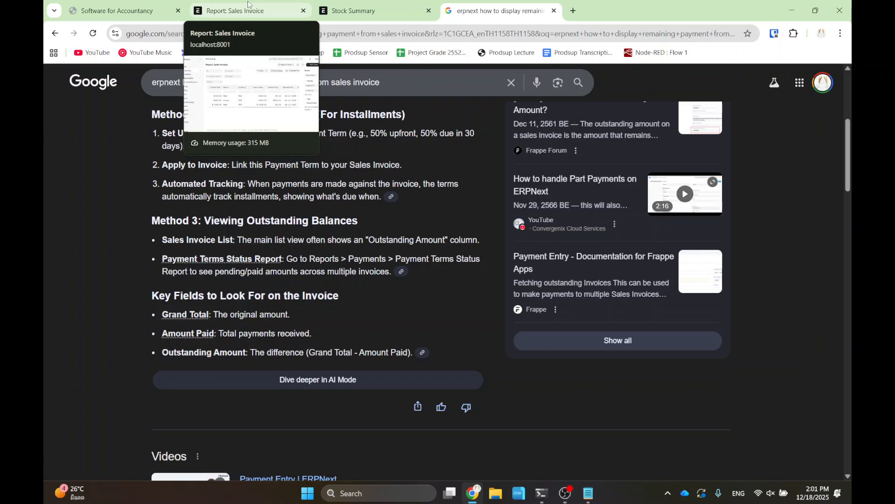
left_click(121, 10)
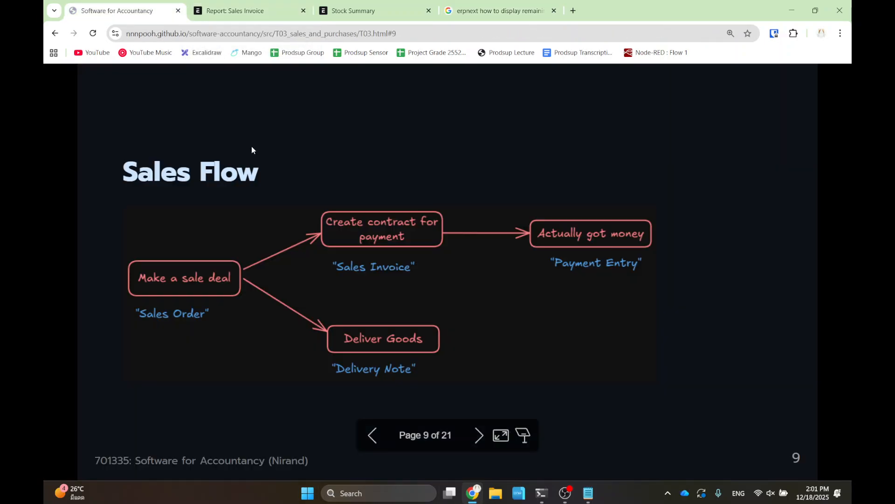
key("Right")
key("Right")
key("Right")
key("Right")
key("Left")
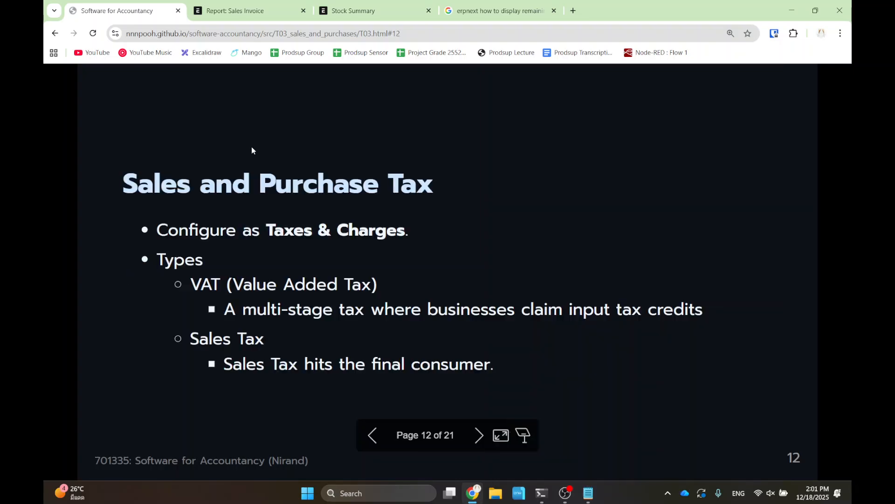
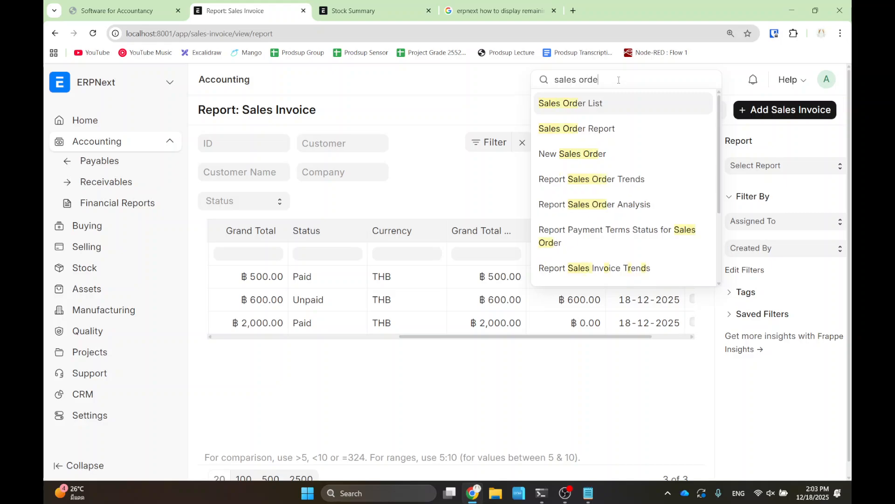
- Open the Sales Order list, clear its filter and bring the customer and status columns into view
left_click(581, 105)
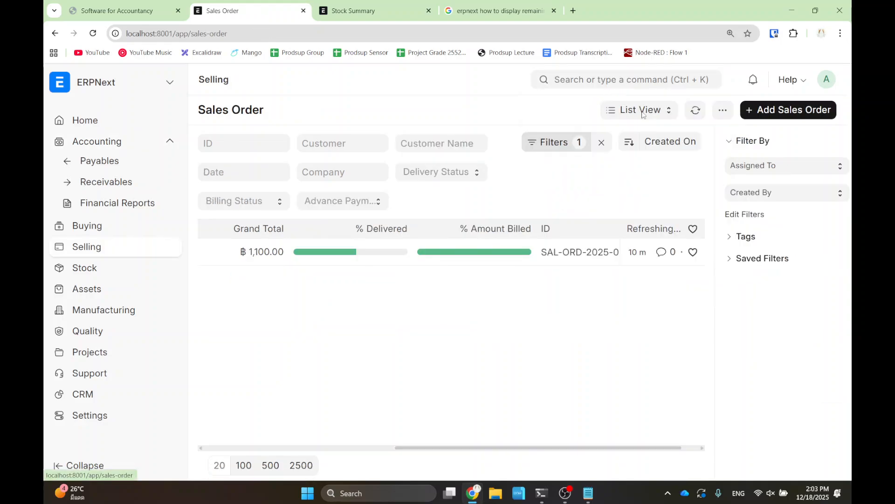
left_click(600, 143)
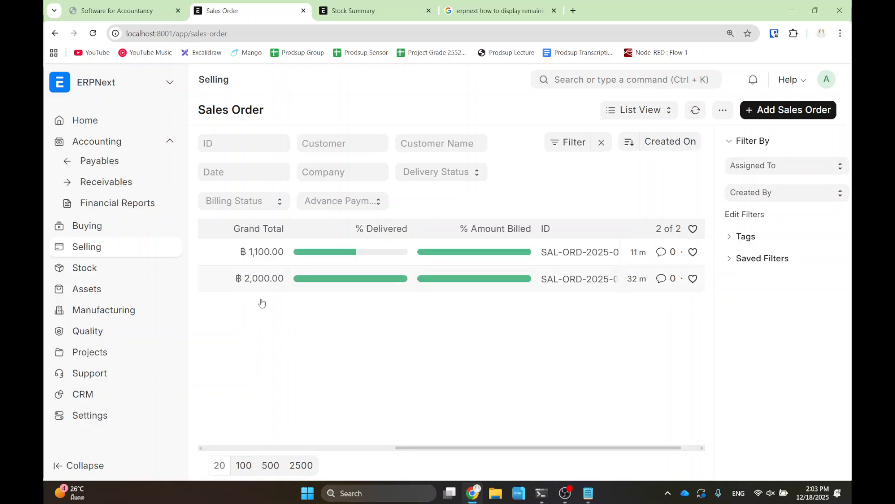
left_click(304, 448)
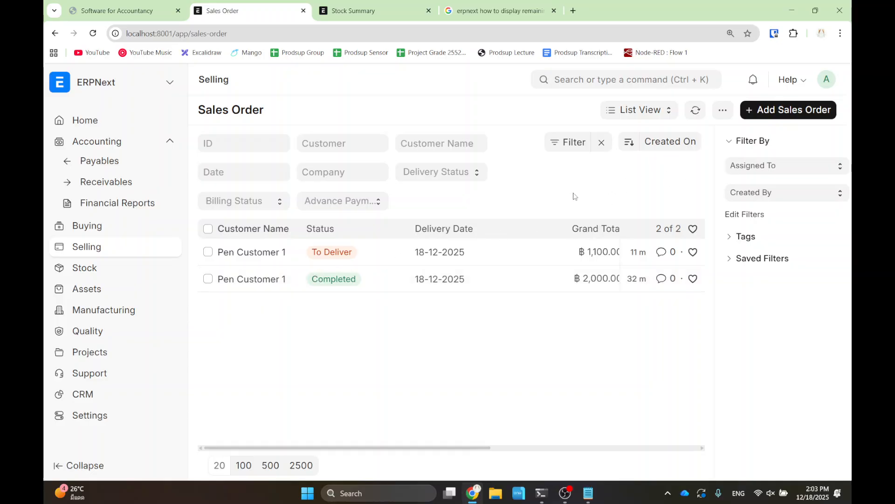
- Start a new sales order for Pen Customer 1 with Pen as the row 1 item
left_click(788, 113)
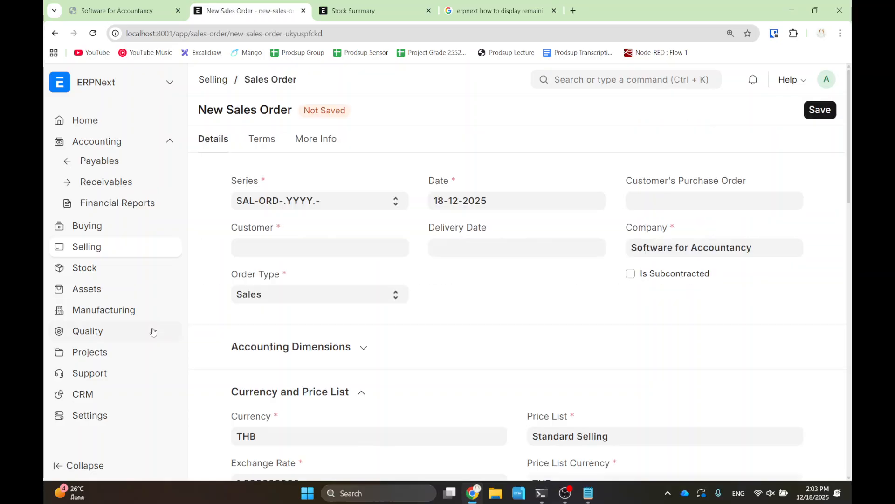
left_click(290, 251)
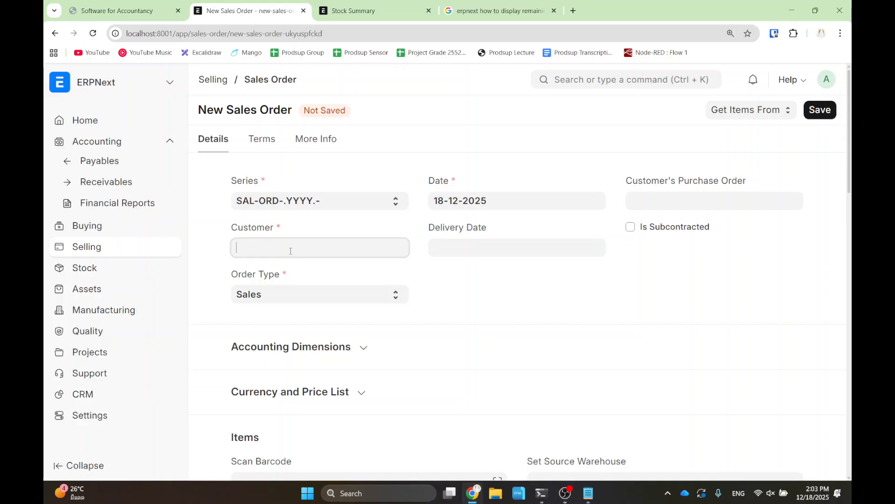
left_click(286, 272)
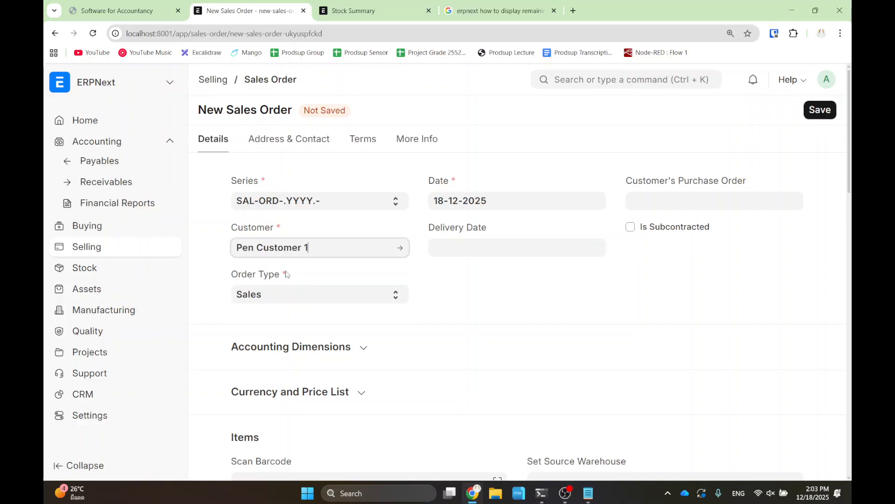
scroll(432, 276, "down", 5)
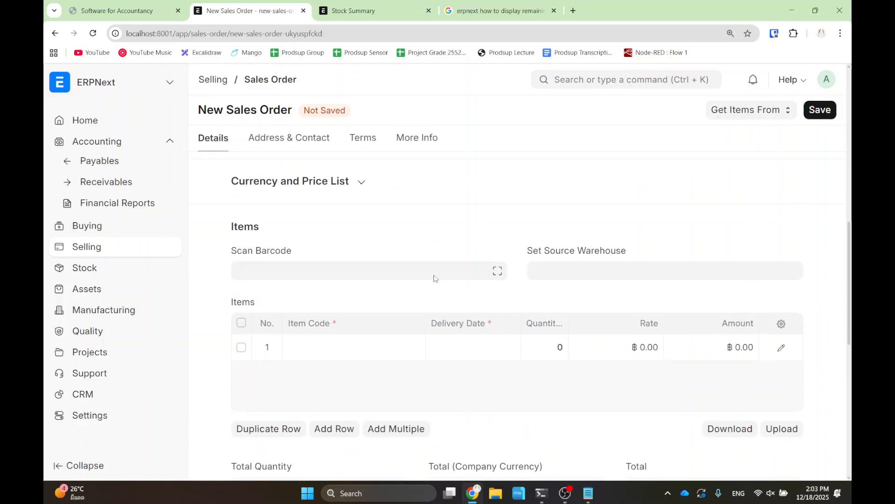
left_click(337, 345)
type("pen")
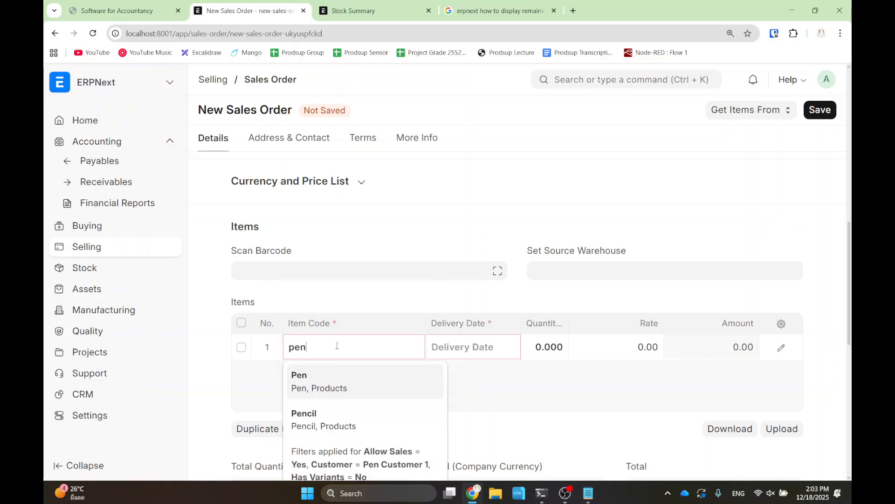
left_click(330, 379)
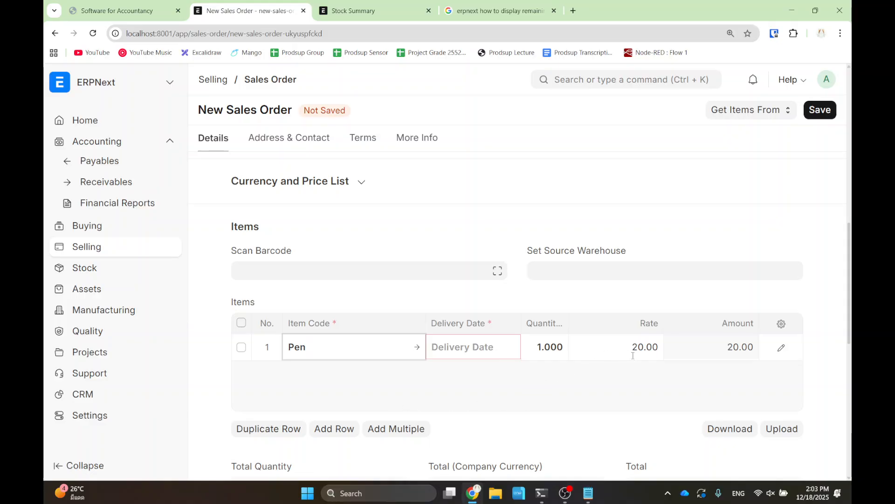
- Set the Pen line to quantity 1, rate 100 and delivery date today
left_click(547, 347)
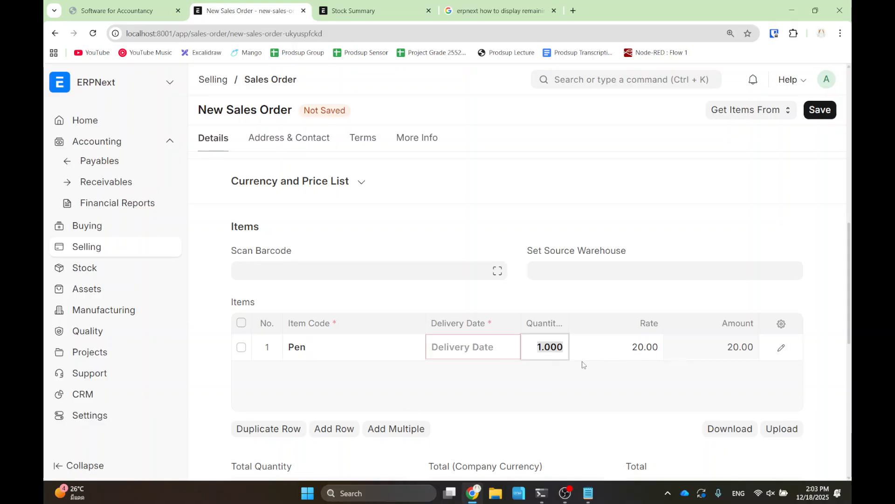
type("1")
left_click(621, 347)
type("10")
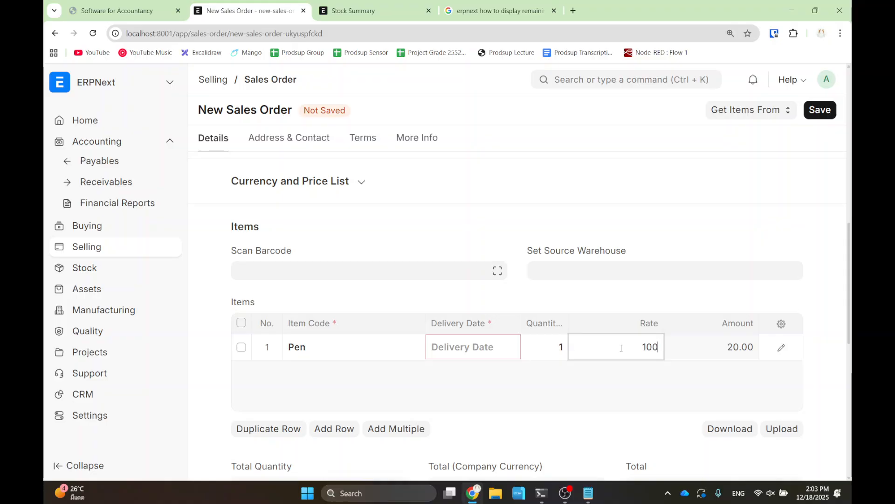
left_click(614, 380)
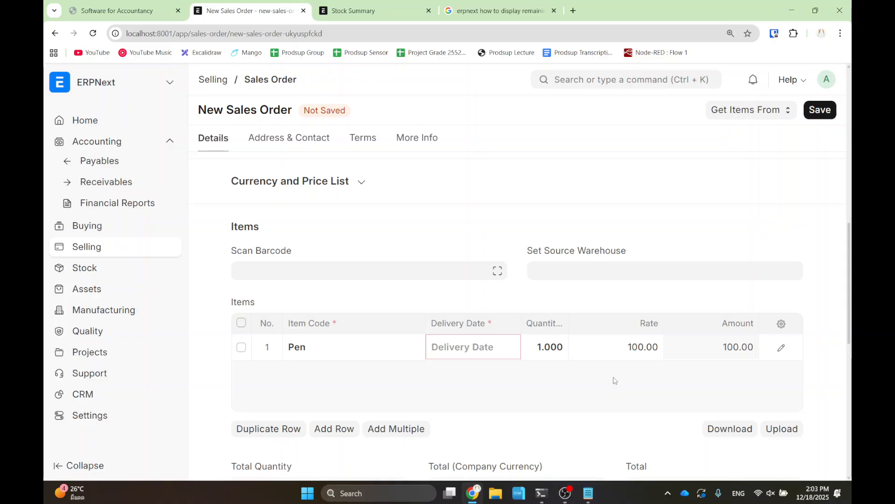
left_click(501, 354)
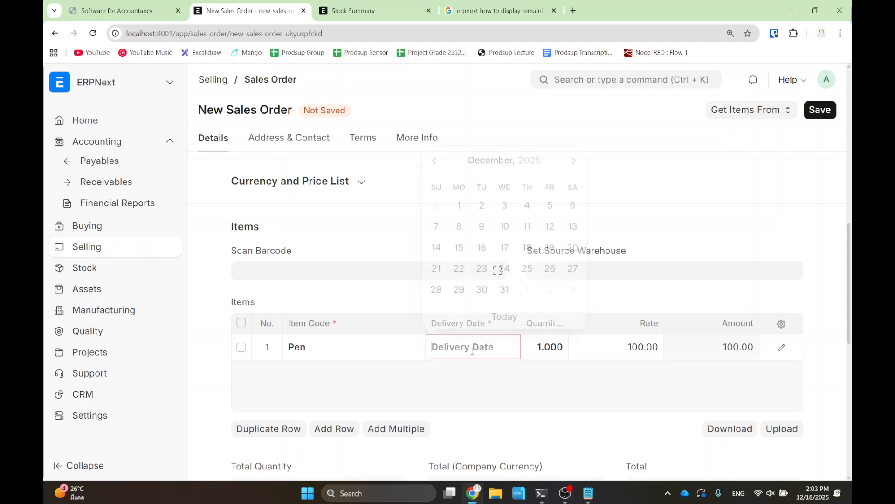
left_click(506, 313)
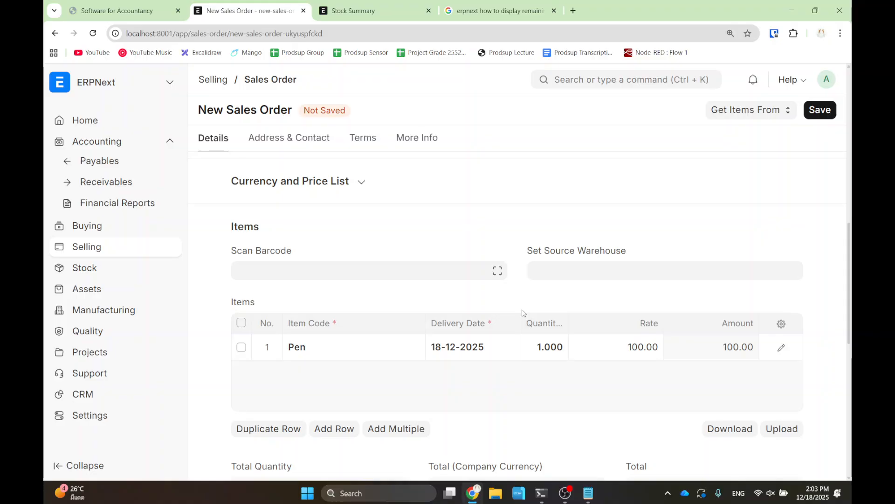
- Zoom the page out and save the new sales order
scroll(536, 334, "down", 3)
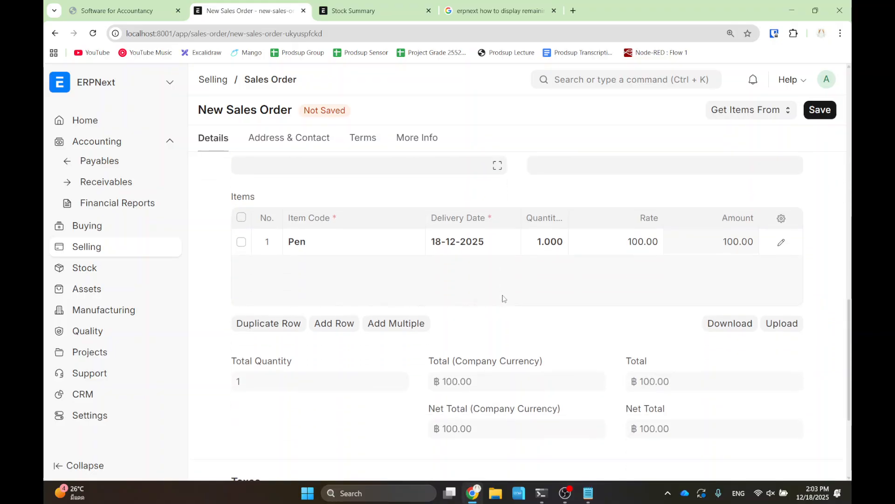
scroll(451, 240, "up", 5)
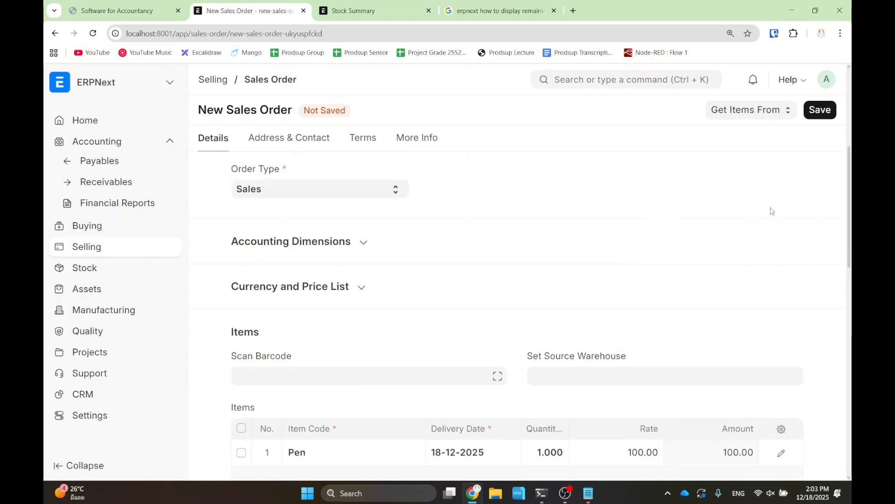
scroll(413, 215, "down", 5)
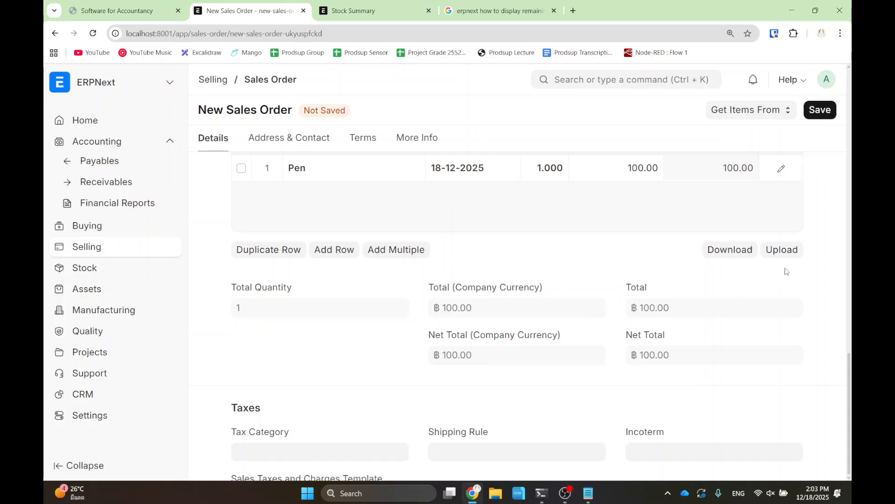
scroll(802, 268, "up", 3)
scroll(711, 295, "down", 2)
scroll(711, 294, "down", 1)
key("ctrl+minus")
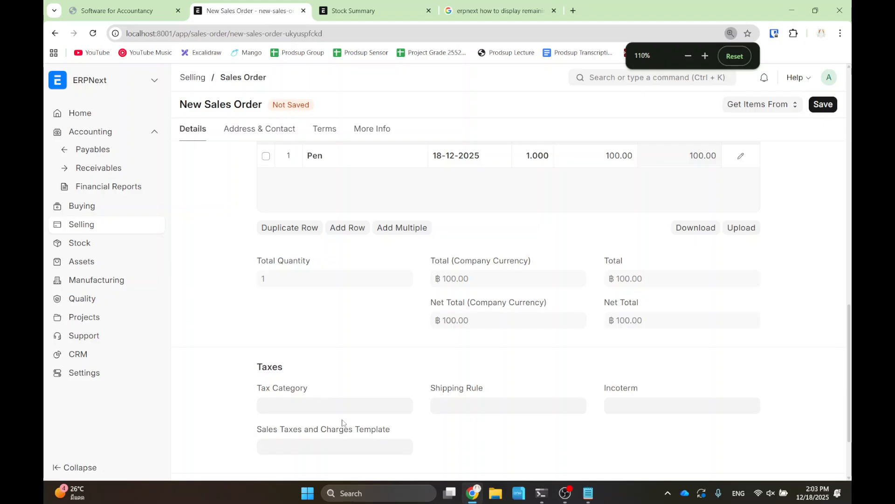
scroll(354, 410, "up", 10)
scroll(488, 217, "down", 8)
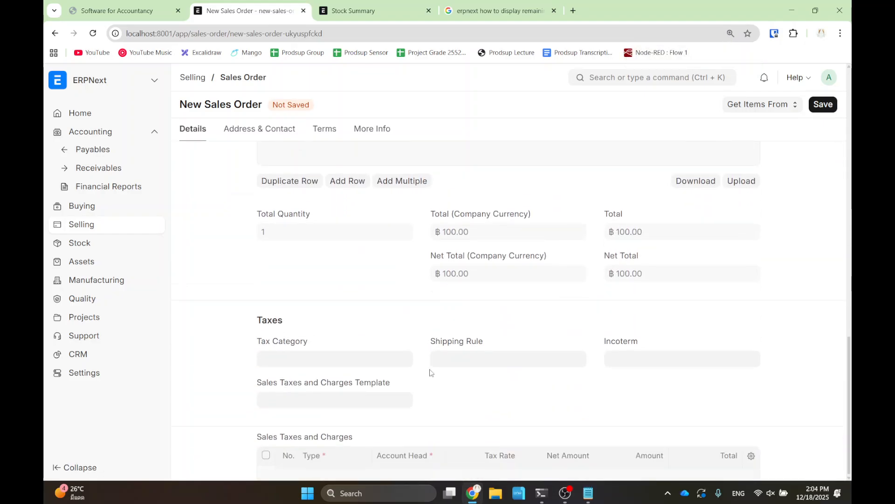
left_click_drag(852, 366, 822, 104)
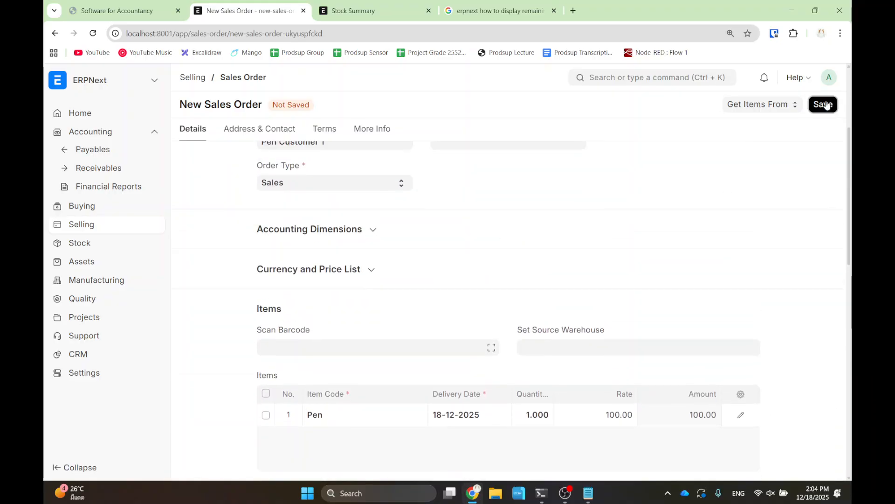
left_click(824, 104)
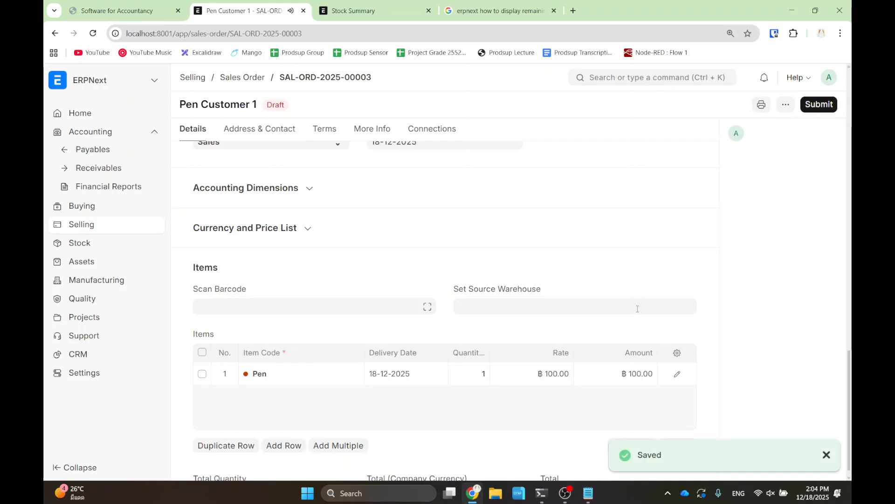
- Reopen the Pen Customer 1 draft order from the list, resize the browser window and reset zoom
scroll(608, 347, "down", 10)
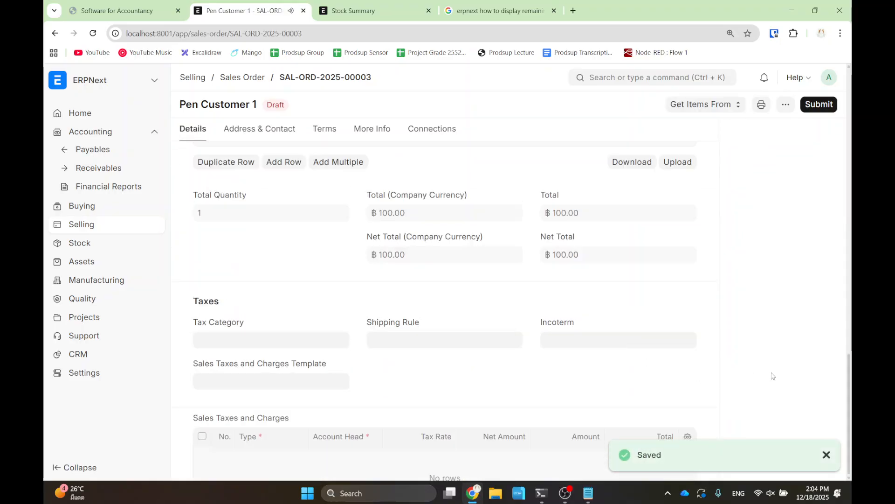
scroll(743, 350, "up", 10)
left_click(246, 79)
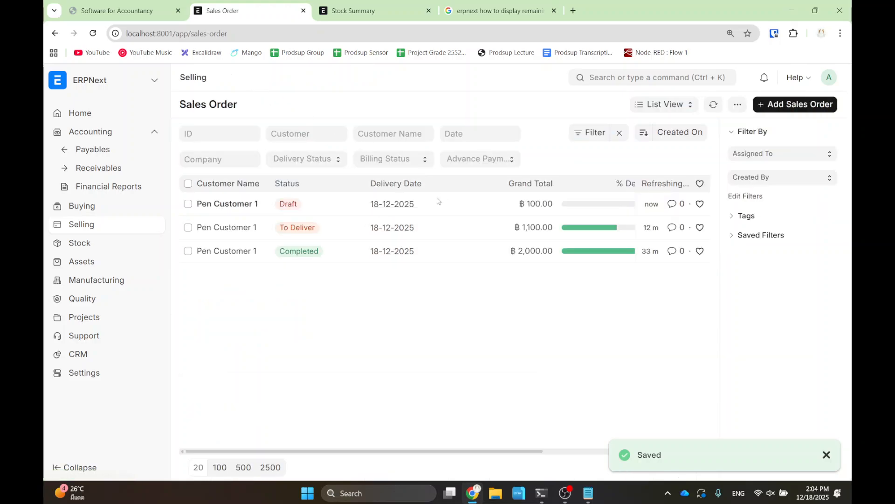
left_click(229, 207)
scroll(458, 209, "down", 8)
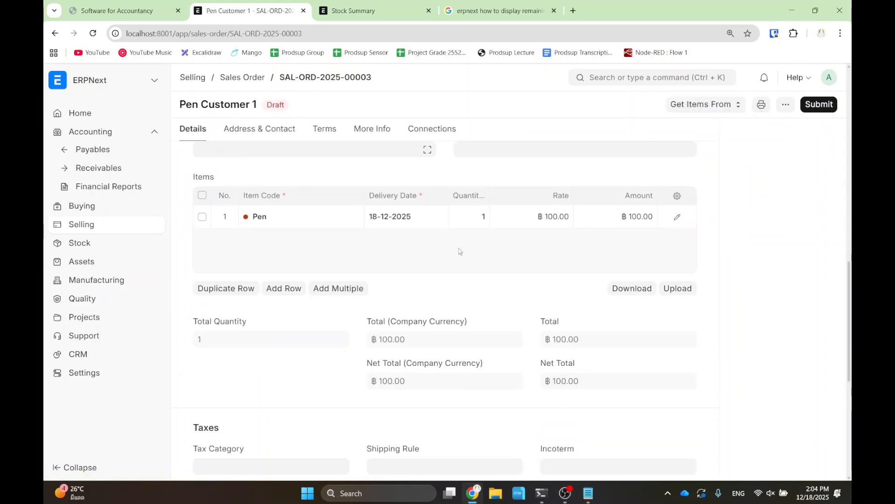
left_click_drag(623, 11, 569, 31)
scroll(665, 366, "up", 5)
scroll(664, 369, "down", 5)
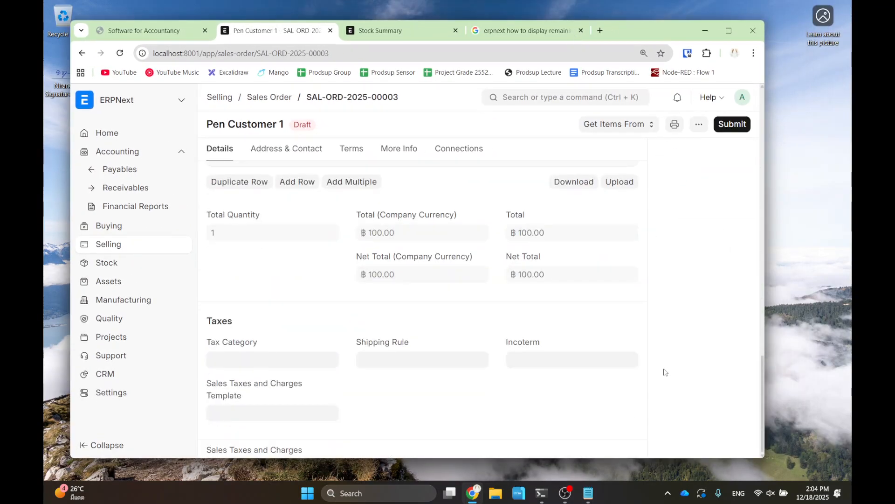
left_click_drag(303, 448, 294, 470)
left_click(319, 451)
key("ctrl+minus")
scroll(648, 286, "down", 1)
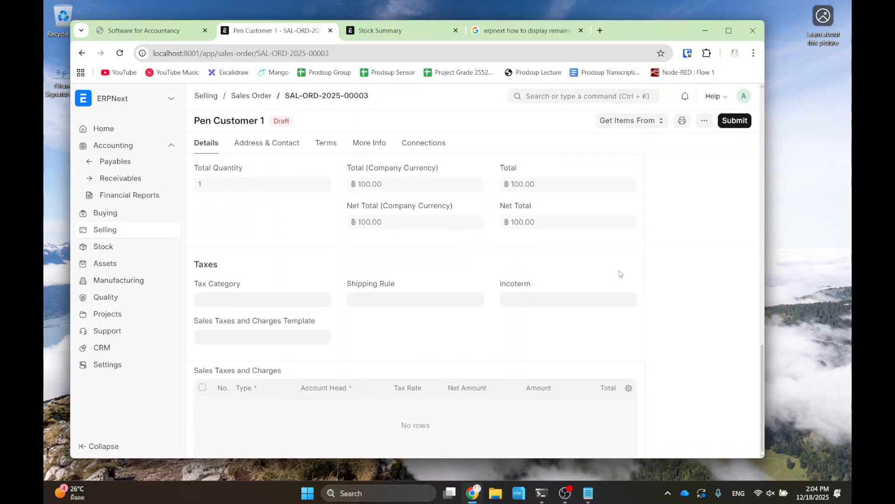
- Reopen the order in a maximized browser window and scroll down to its empty Taxes section
left_click(82, 54)
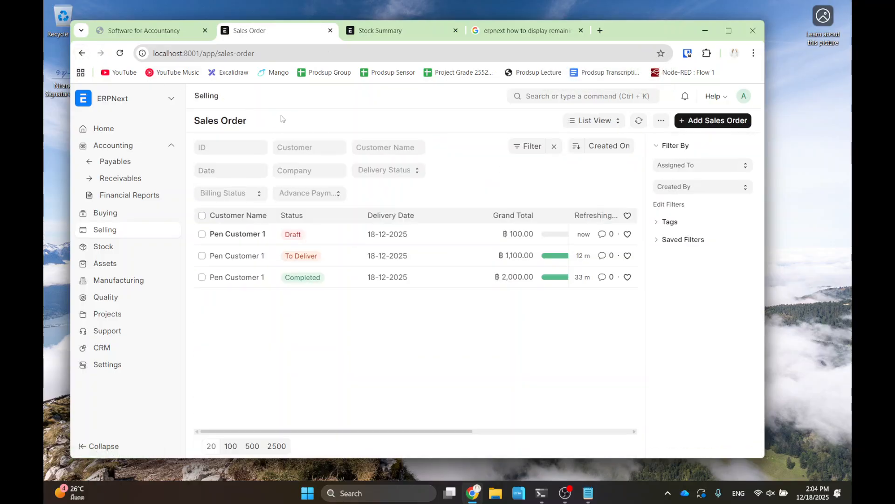
left_click(228, 234)
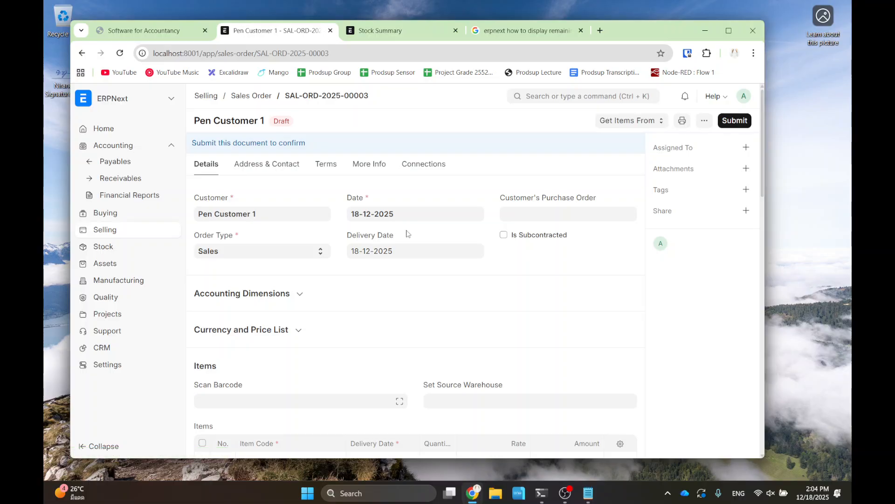
scroll(420, 248, "down", 5)
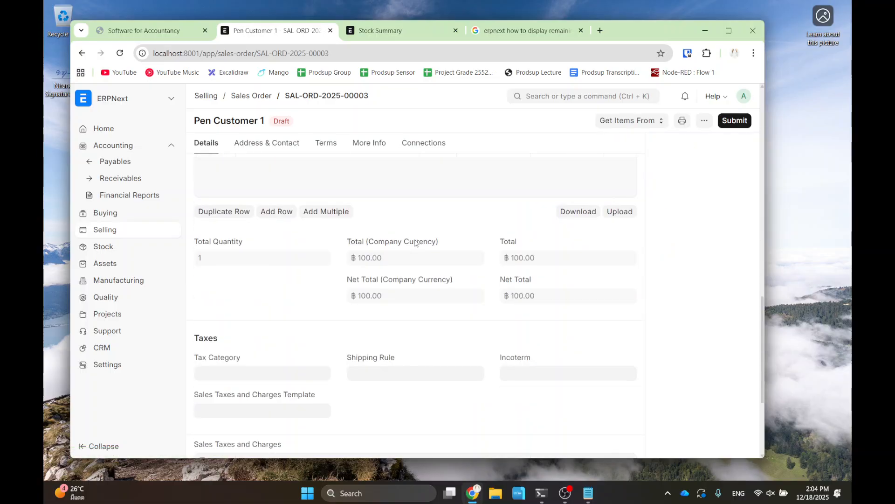
double_click(648, 23)
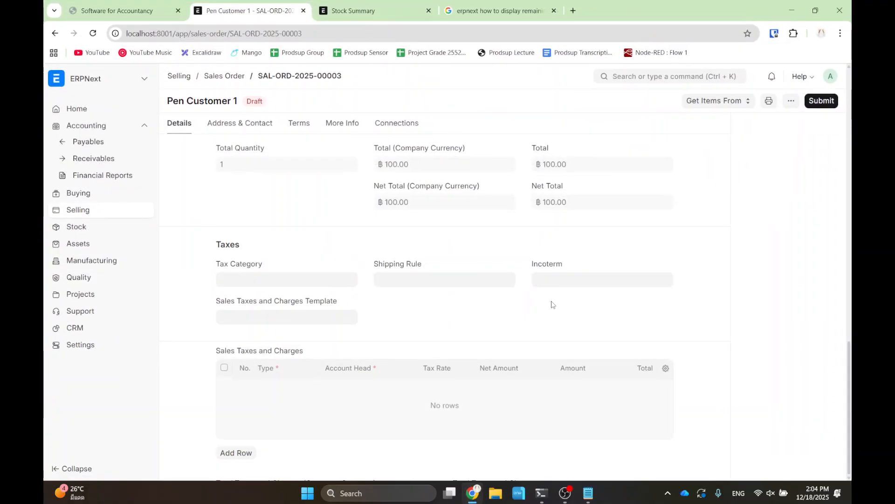
scroll(745, 284, "up", 7)
scroll(751, 301, "down", 7)
left_click_drag(650, 265, 734, 241)
left_click(733, 242)
scroll(620, 259, "up", 10)
scroll(620, 259, "down", 3)
scroll(770, 300, "up", 10)
scroll(833, 196, "down", 6)
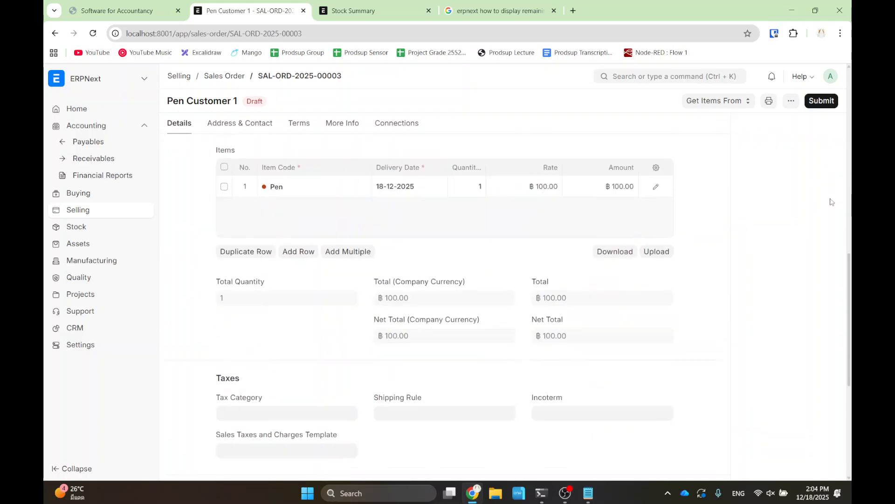
scroll(771, 254, "down", 3)
scroll(771, 264, "up", 2, "ctrl")
scroll(771, 264, "up", 1, "ctrl")
scroll(770, 261, "down", 1, "ctrl")
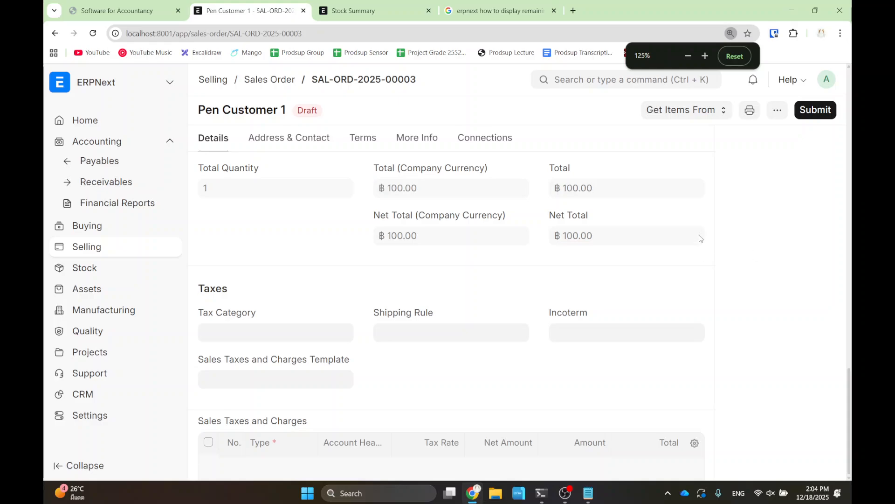
scroll(322, 355, "up", 2)
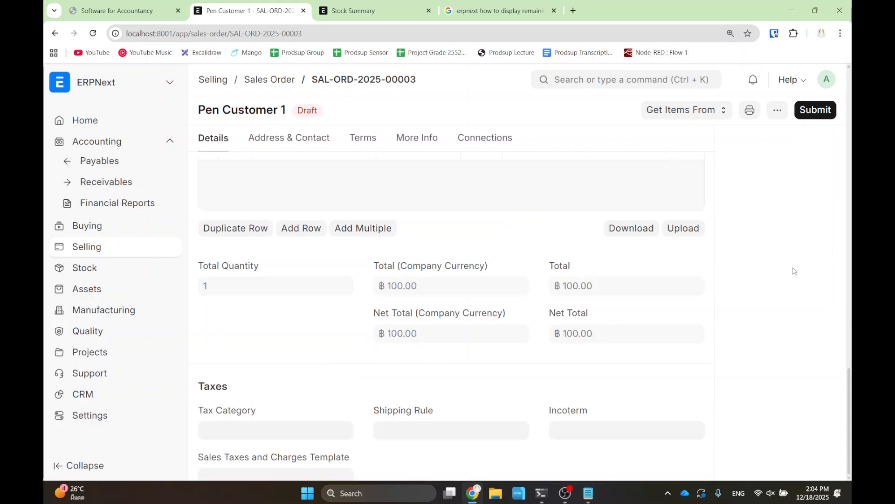
scroll(802, 269, "down", 6)
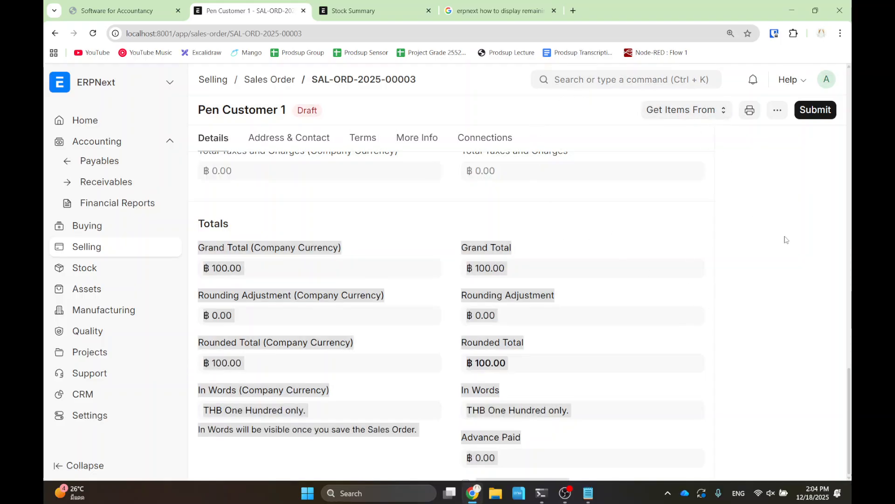
scroll(819, 273, "up", 6)
scroll(607, 359, "down", 3)
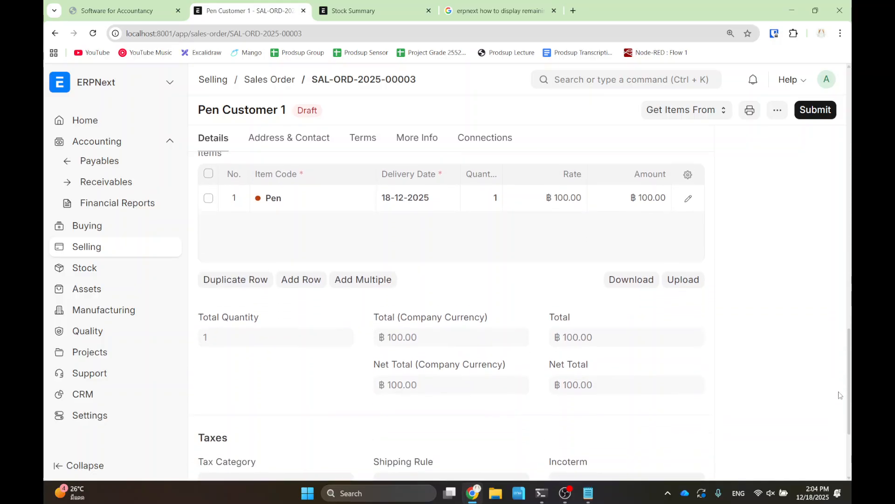
scroll(607, 360, "down", 5)
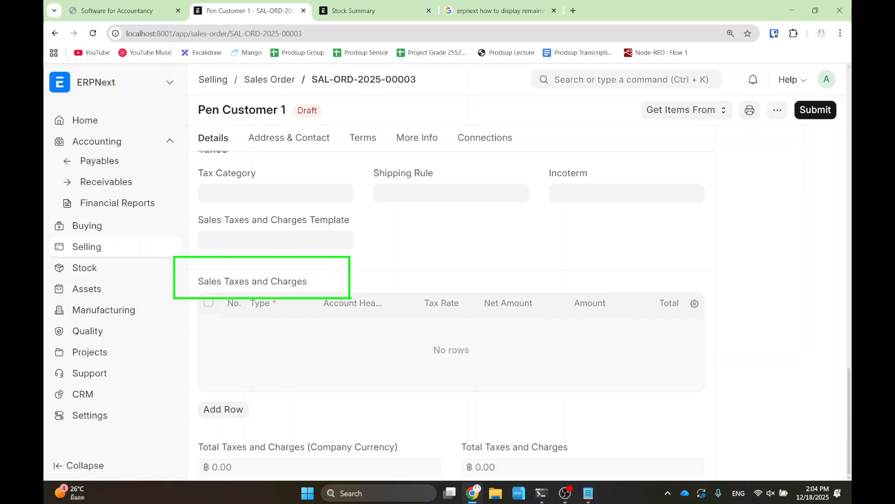
- Add a sales tax row calculated On Net Total, selecting then clearing the VAT - SFA account
left_click(233, 414)
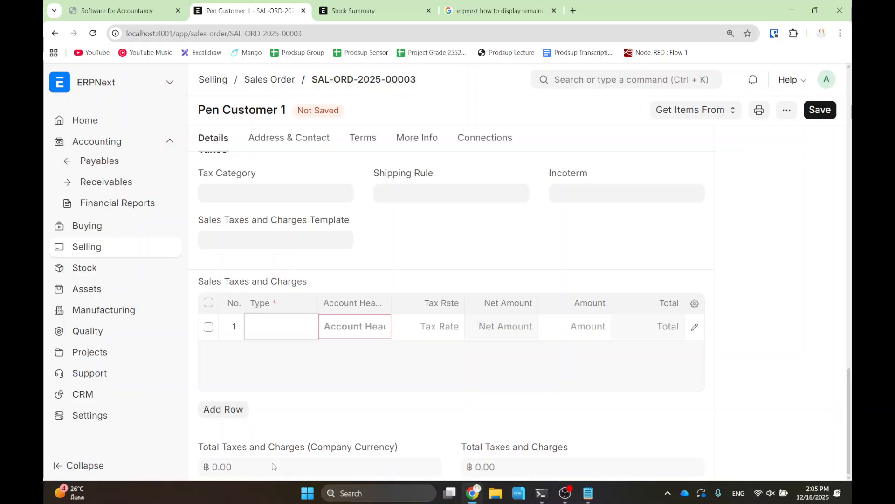
left_click(281, 334)
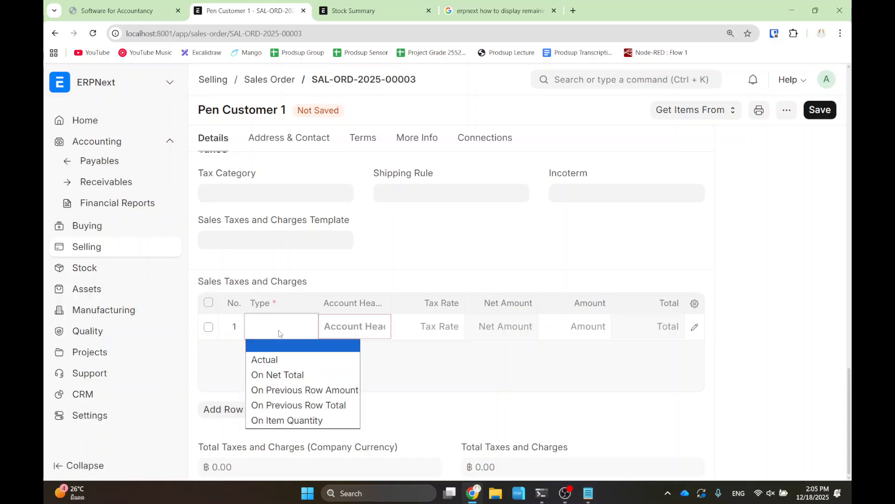
left_click(295, 375)
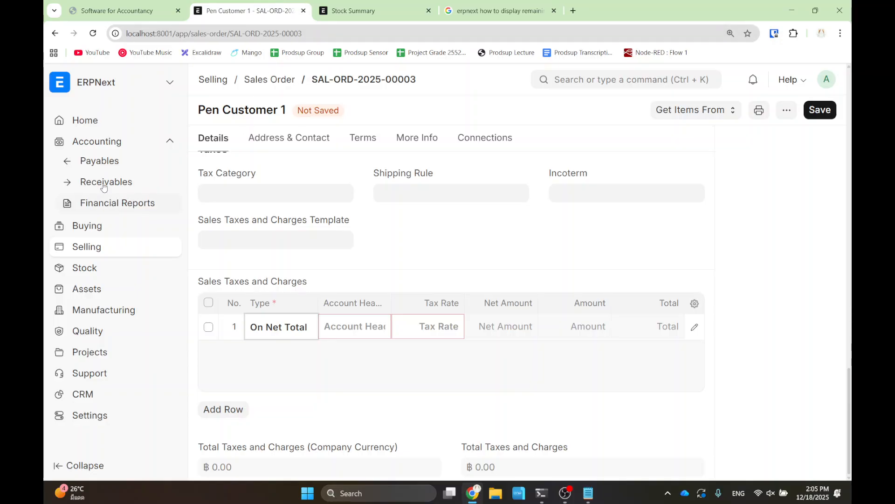
left_click(351, 324)
type("vat")
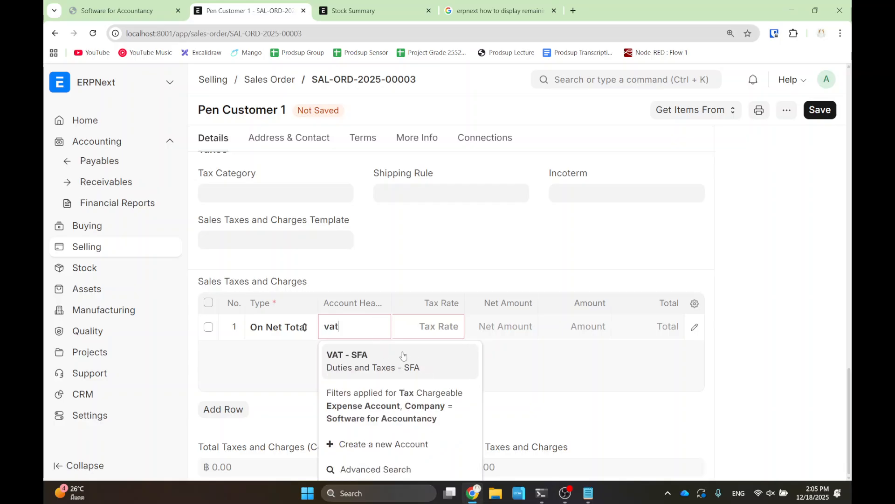
left_click(383, 369)
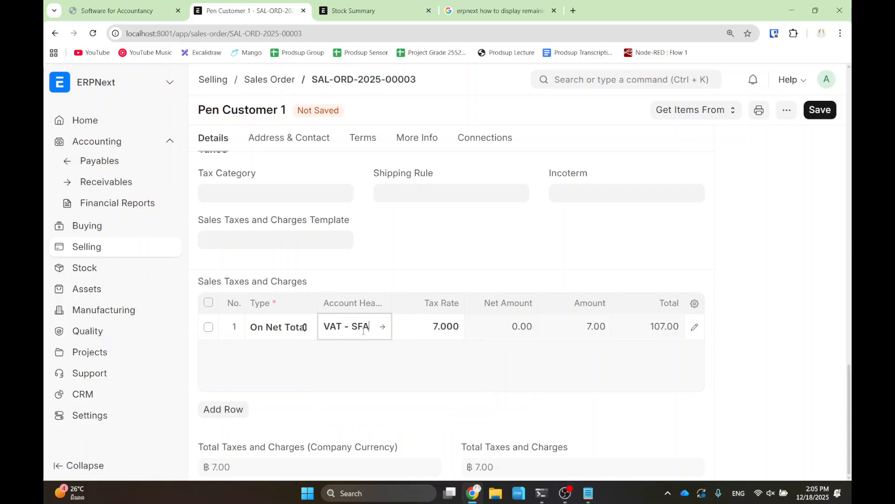
left_click_drag(368, 329, 322, 328)
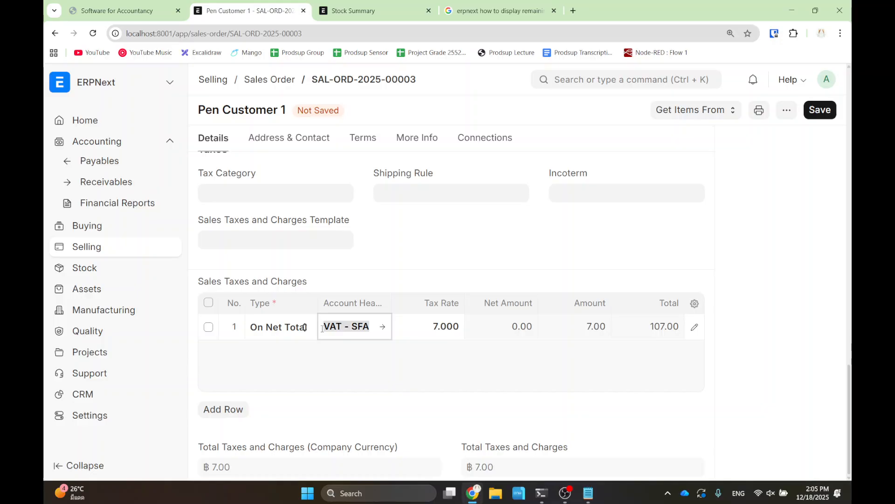
key("BackSpace")
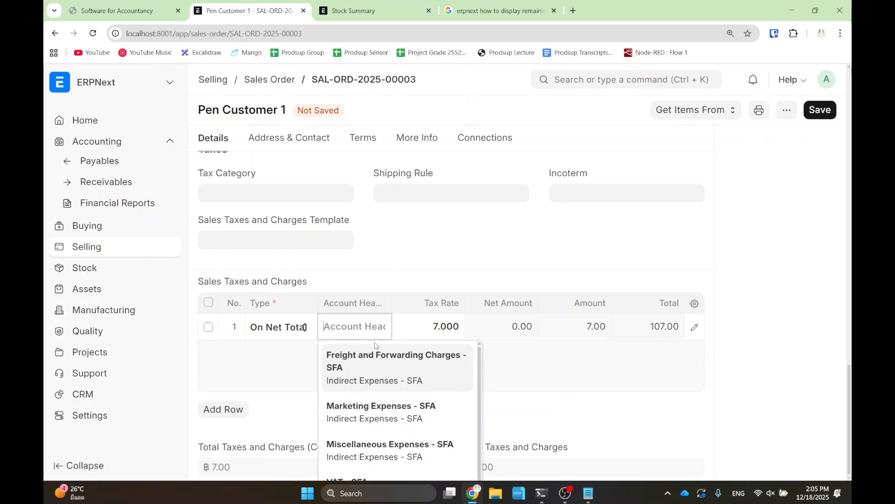
- Re-select VAT - SFA as the tax row's account
scroll(436, 385, "down", 2)
scroll(485, 376, "up", 8)
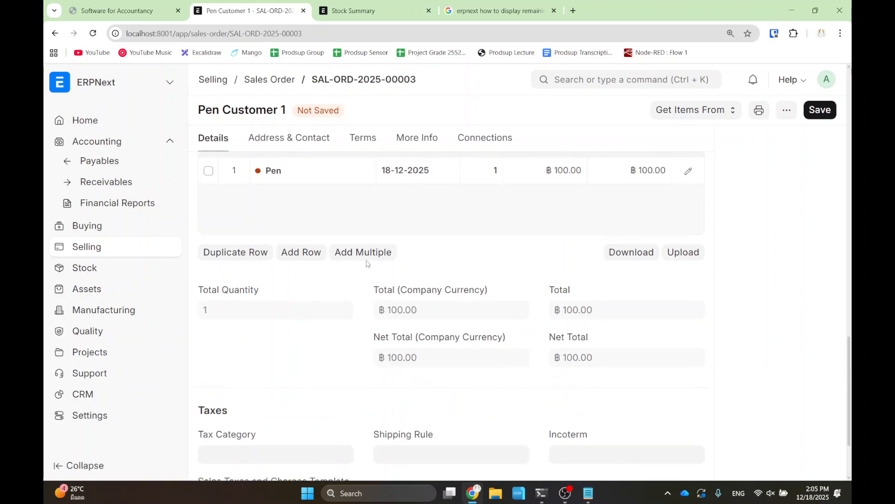
scroll(351, 294, "down", 2)
scroll(355, 319, "up", 2)
scroll(391, 337, "down", 3)
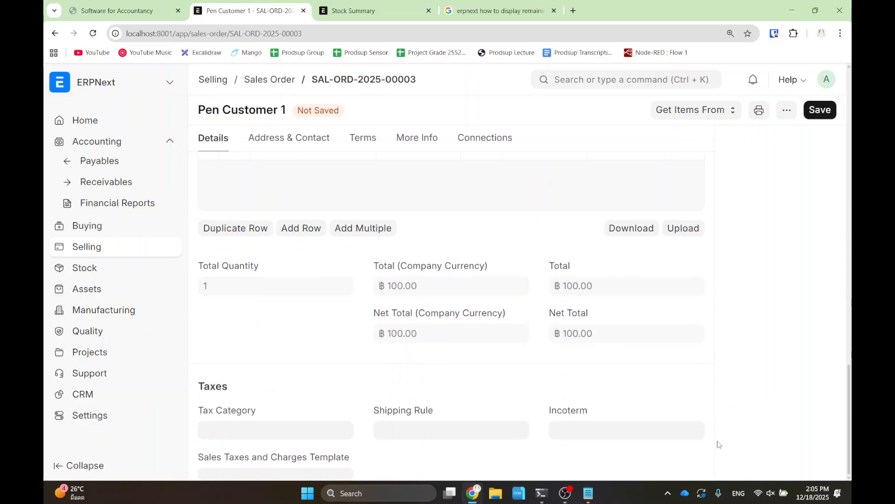
scroll(700, 415, "down", 5)
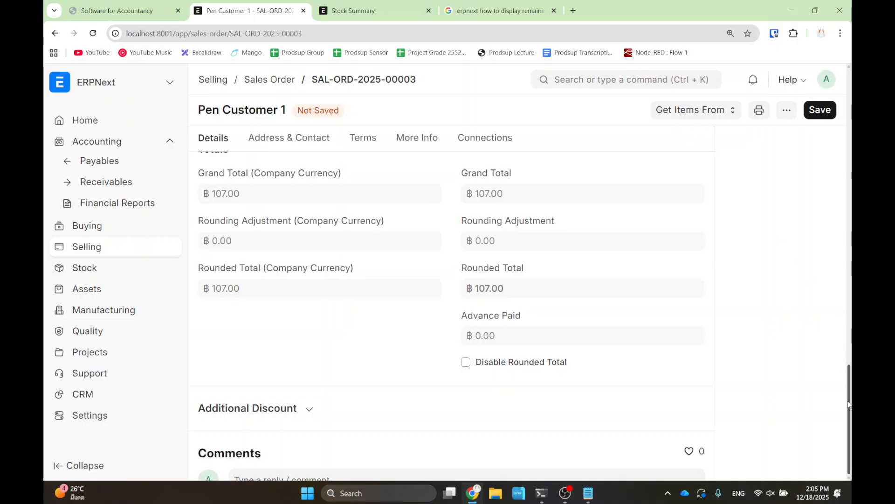
scroll(845, 387, "up", 5)
left_click_drag(850, 391, 850, 440)
scroll(689, 454, "down", 7)
left_click_drag(667, 454, 637, 316)
left_click(357, 183)
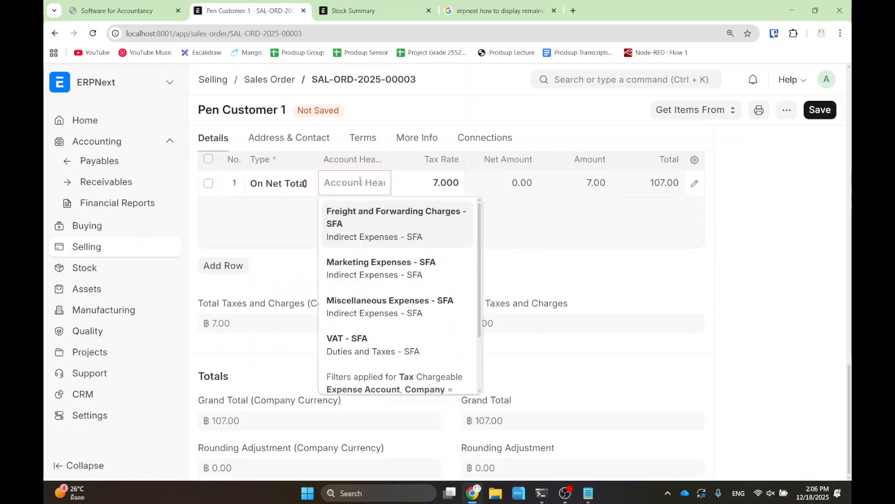
scroll(383, 289, "down", 2)
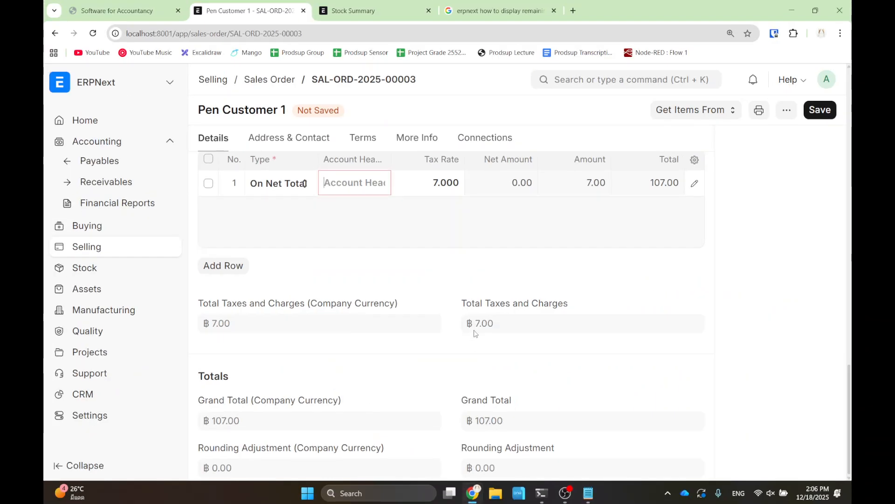
type("vat")
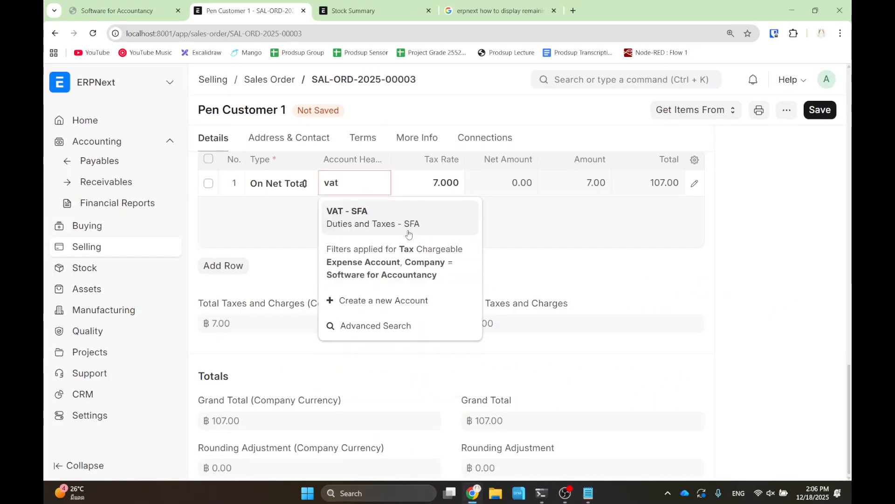
left_click(391, 217)
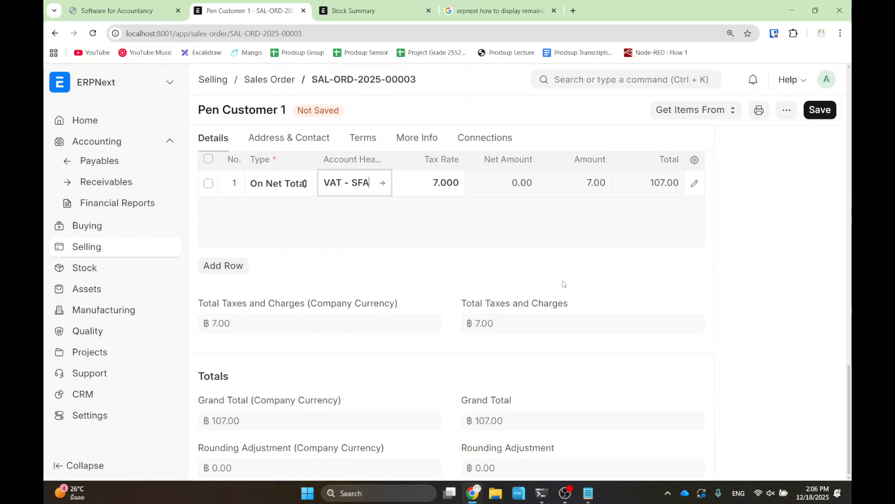
- Confirm the 7.000 tax rate so the rounded total becomes ฿107.00
left_click(449, 190)
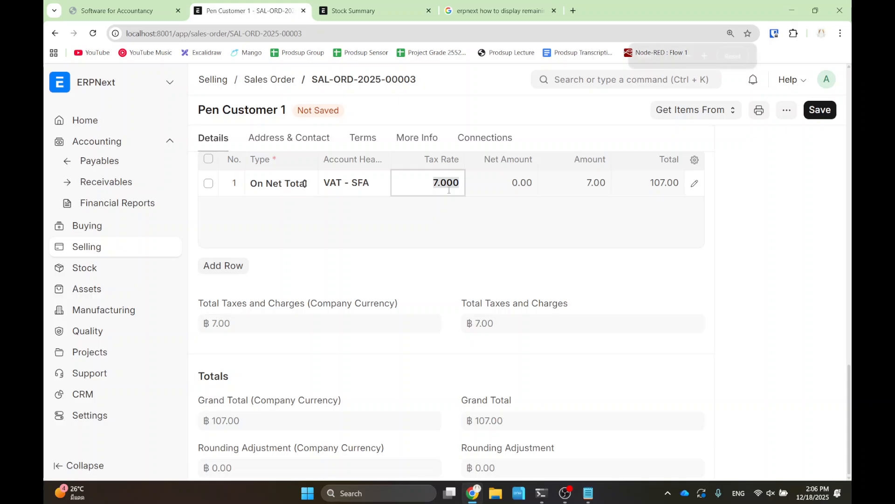
key("ctrl+plus")
key("ctrl+minus")
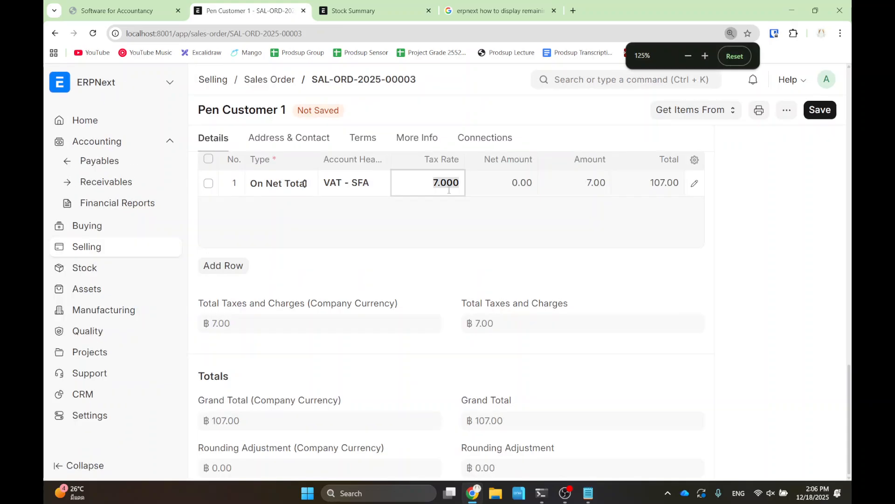
left_click(742, 239)
left_click_drag(440, 292, 561, 355)
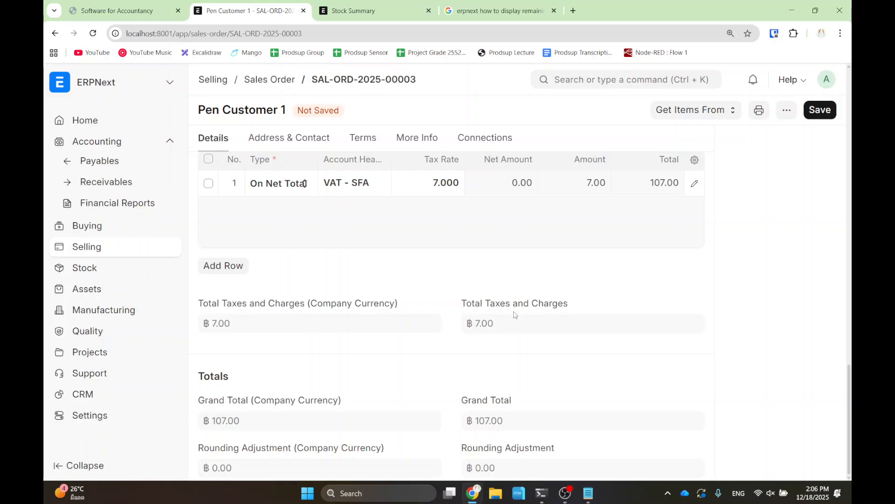
scroll(513, 315, "up", 5)
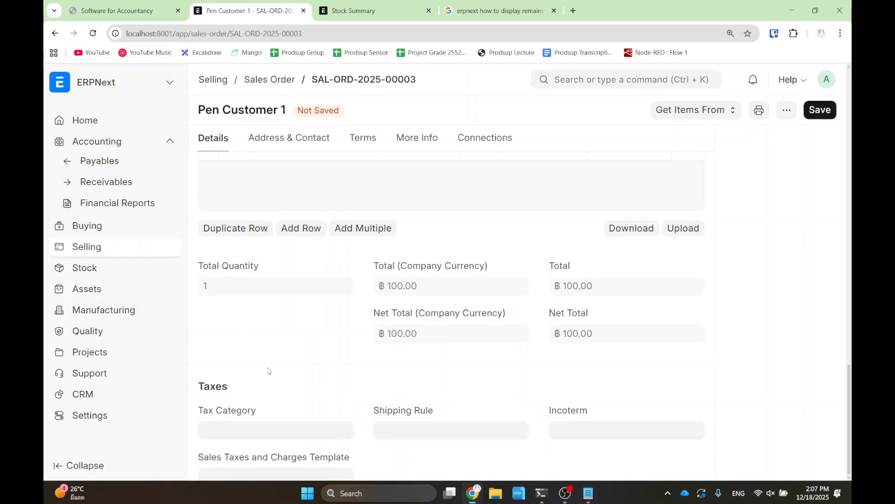
scroll(267, 368, "up", 5)
scroll(369, 351, "down", 1)
scroll(737, 298, "down", 15)
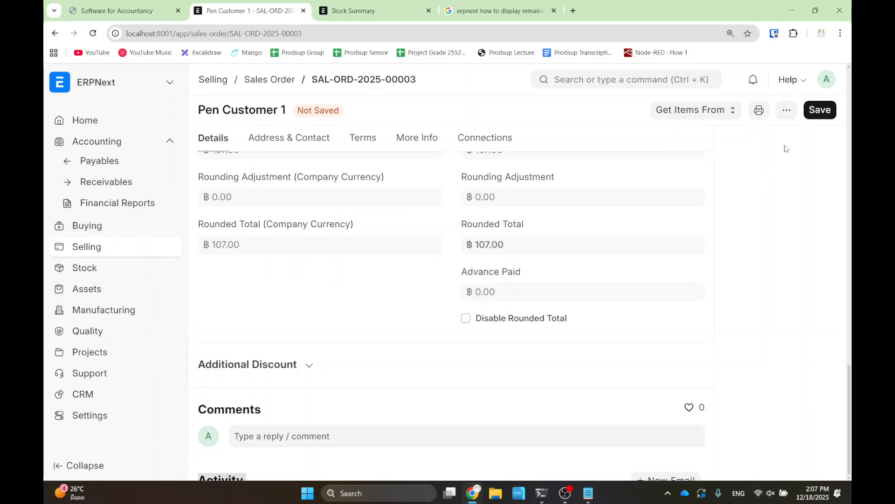
- Save and submit sales order SAL-ORD-2025-00003, confirming the submission
left_click(822, 110)
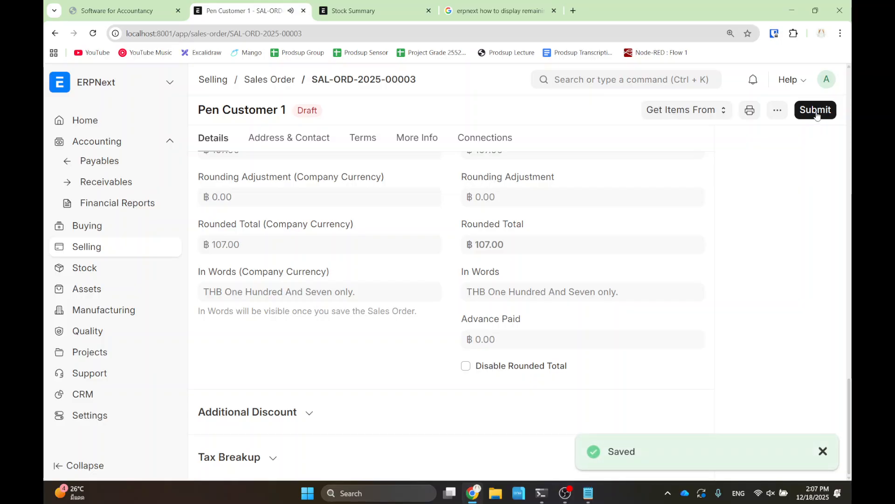
left_click(816, 112)
left_click(606, 174)
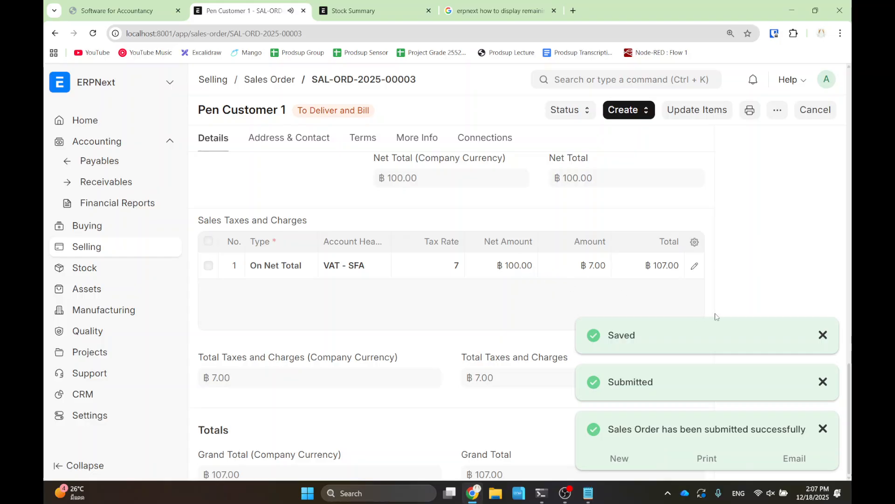
left_click(822, 334)
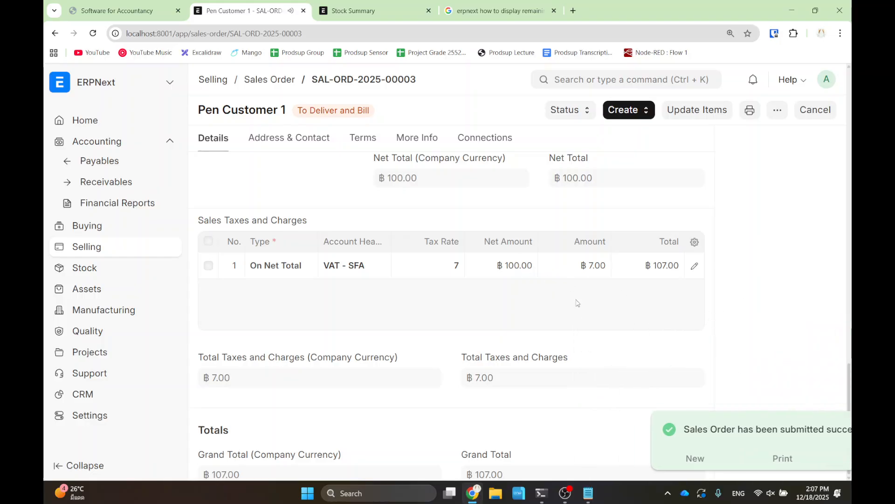
- Review the 7% VAT row of the submitted order and open its Create menu
scroll(553, 296, "up", 5)
scroll(555, 294, "down", 4)
scroll(555, 292, "up", 8)
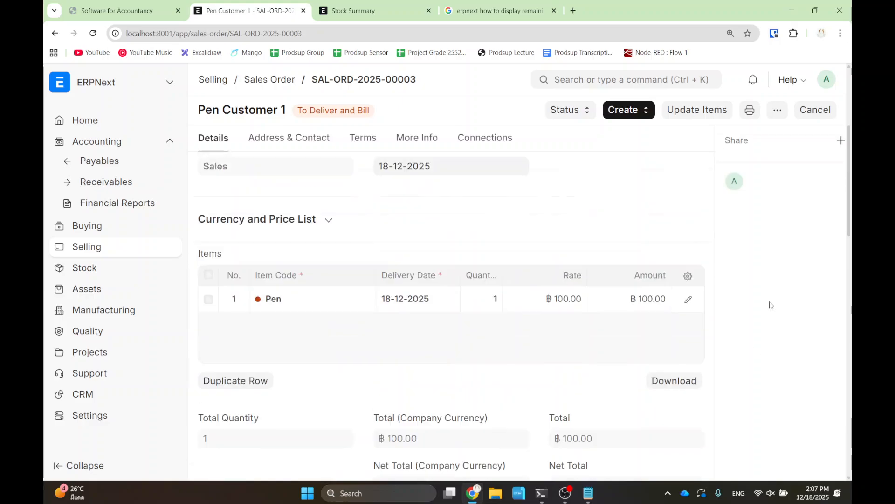
scroll(738, 252, "down", 8)
scroll(734, 306, "up", 4)
scroll(735, 308, "down", 4)
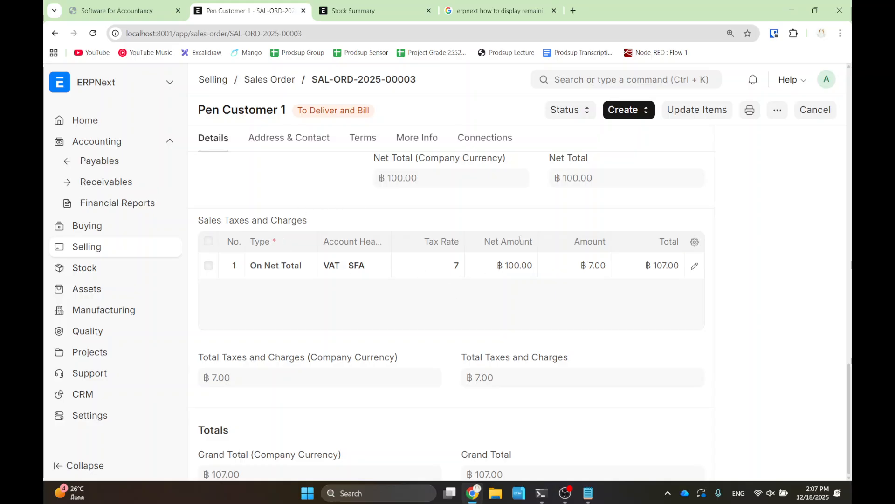
scroll(730, 235, "up", 5)
scroll(700, 182, "up", 2)
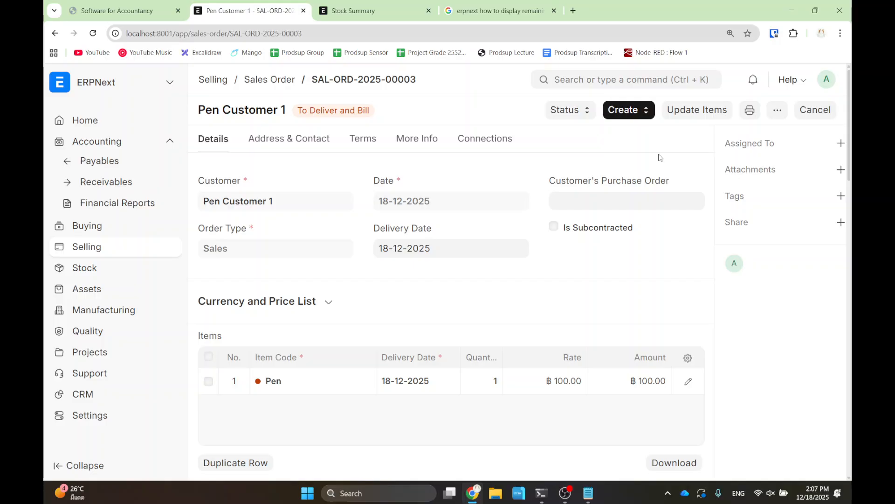
left_click(635, 112)
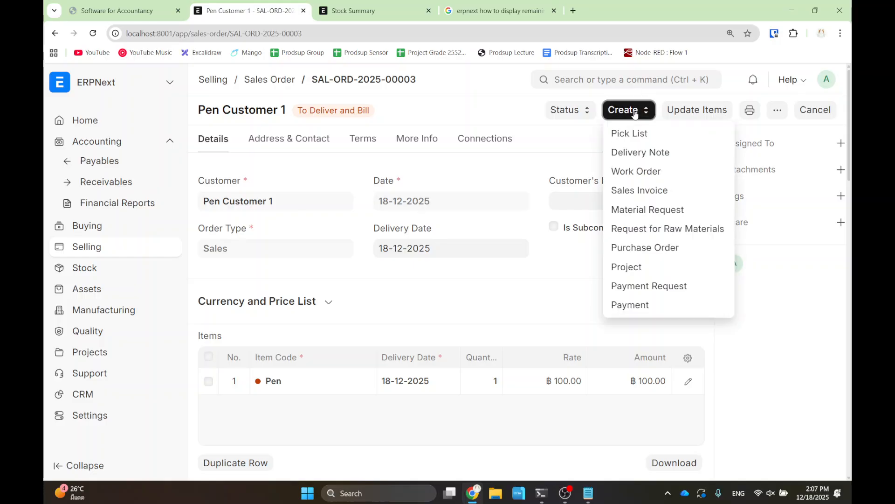
- Create a Sales Invoice from the order and review its Pen item and 7% VAT row
left_click(634, 189)
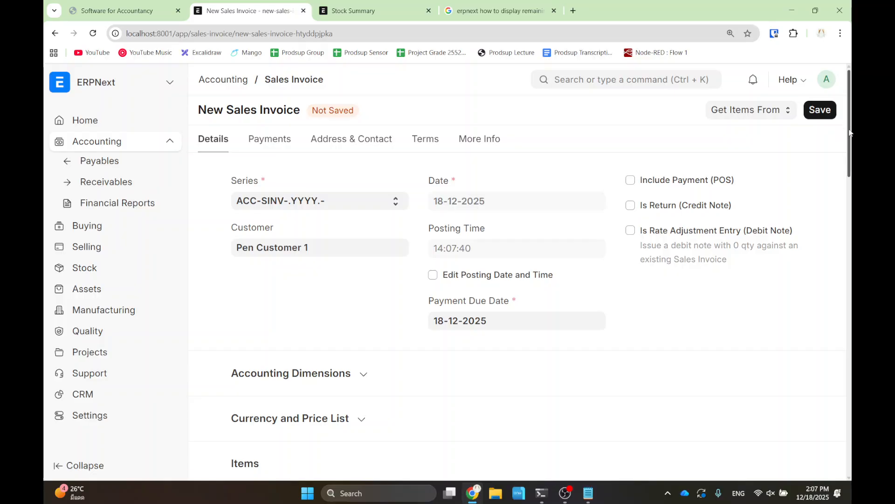
left_click_drag(848, 129, 848, 206)
scroll(721, 284, "down", 6)
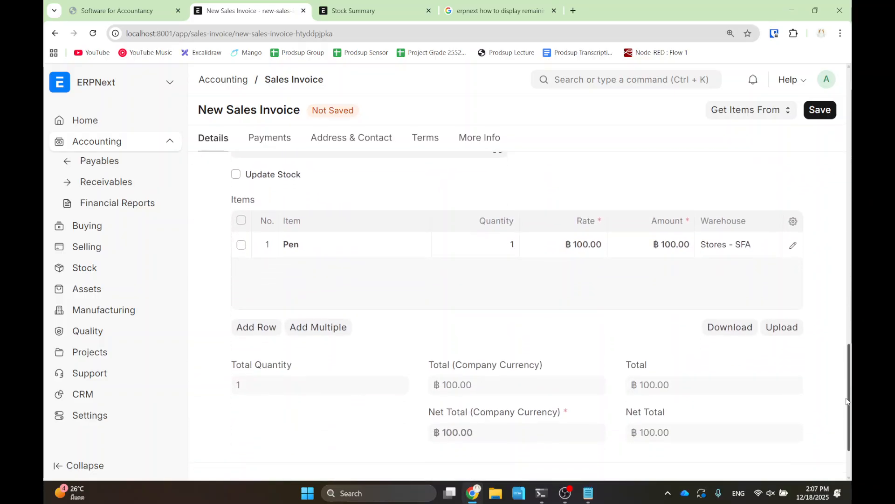
scroll(331, 409, "down", 8)
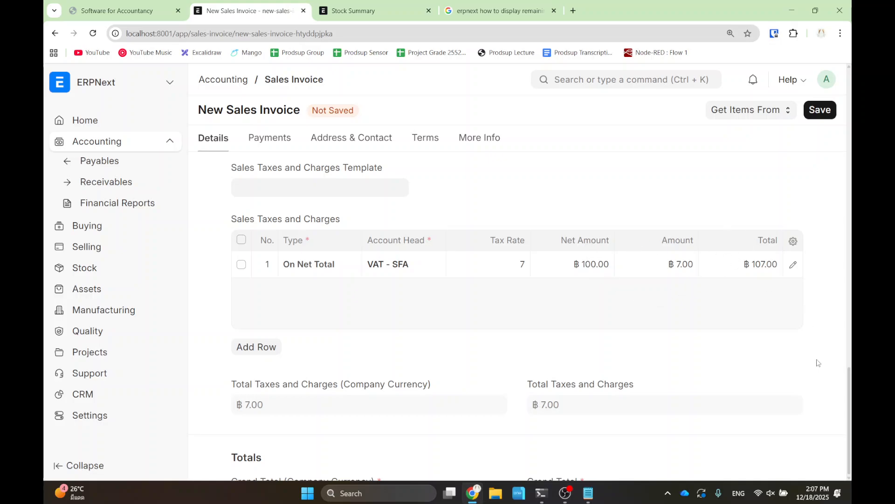
scroll(853, 387, "up", 5)
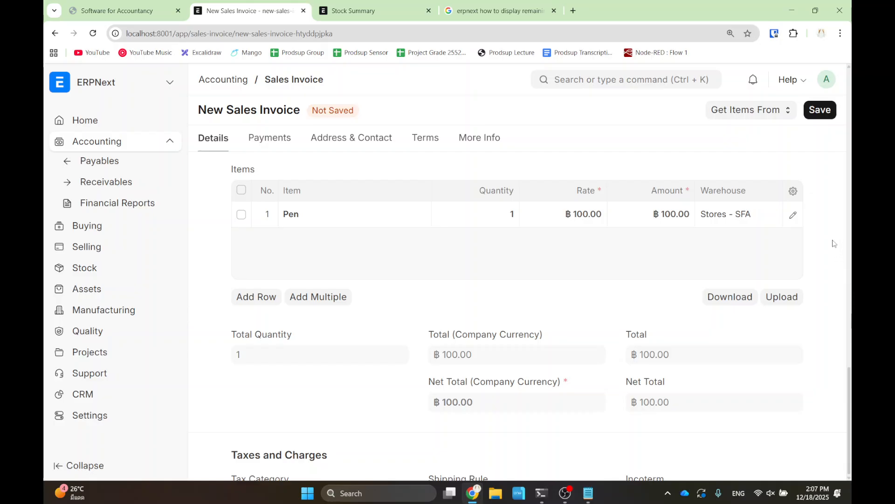
scroll(794, 211, "up", 5)
scroll(794, 211, "up", 3)
- Save and submit Sales Invoice ACC-SINV-2025-00004, confirming the submission
left_click(819, 109)
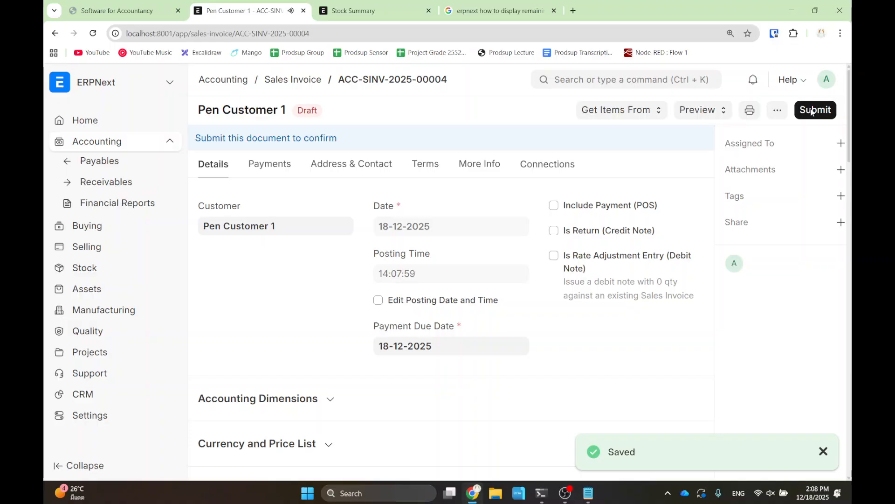
left_click(815, 110)
left_click(608, 172)
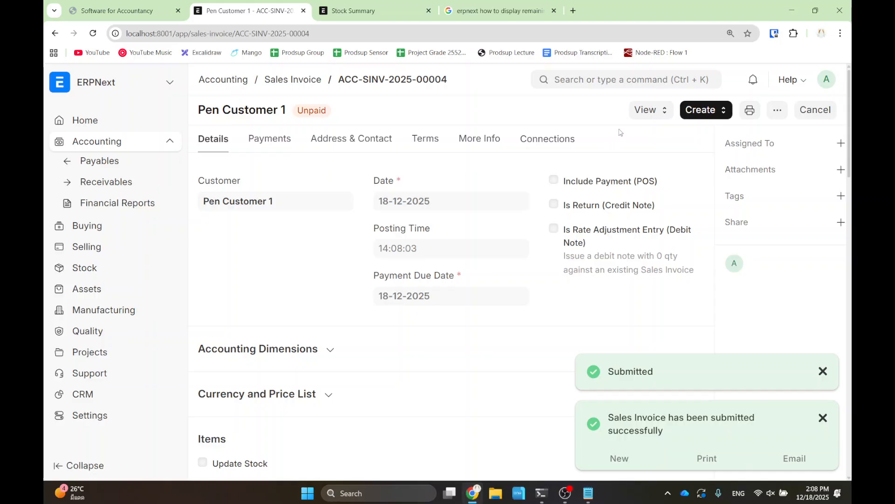
left_click(647, 110)
left_click(666, 134)
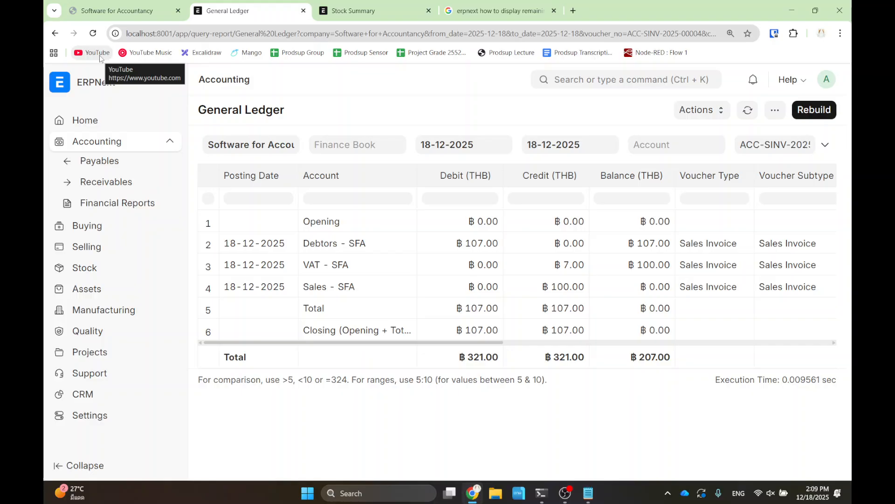
left_click(56, 34)
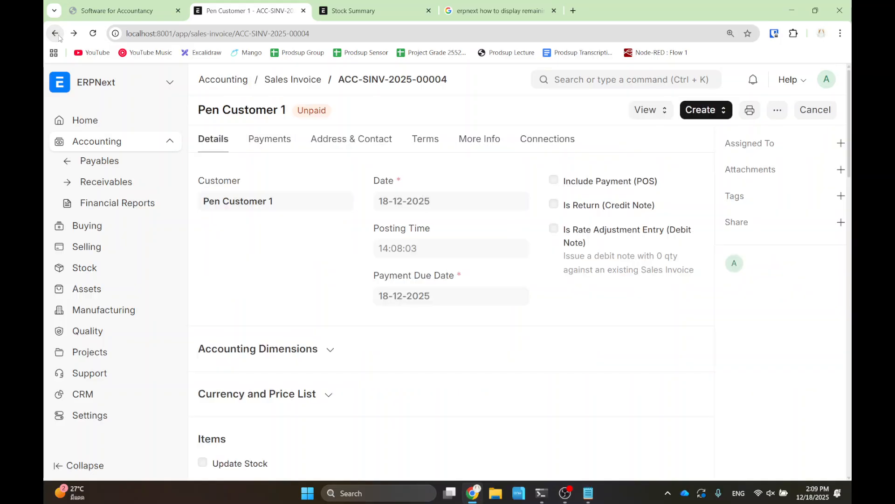
- Start a Payment Entry against the invoice with mode of payment Cash
left_click(703, 110)
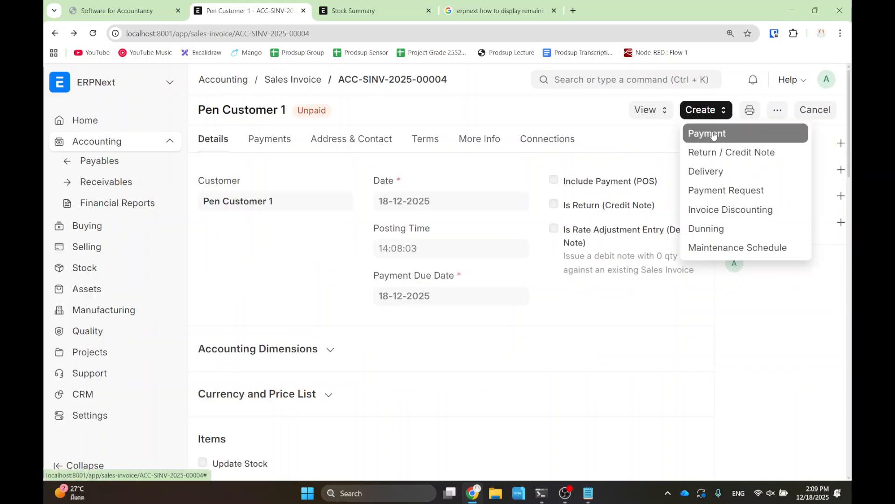
left_click(713, 136)
scroll(536, 166, "down", 2)
scroll(570, 232, "up", 2)
left_click(567, 233)
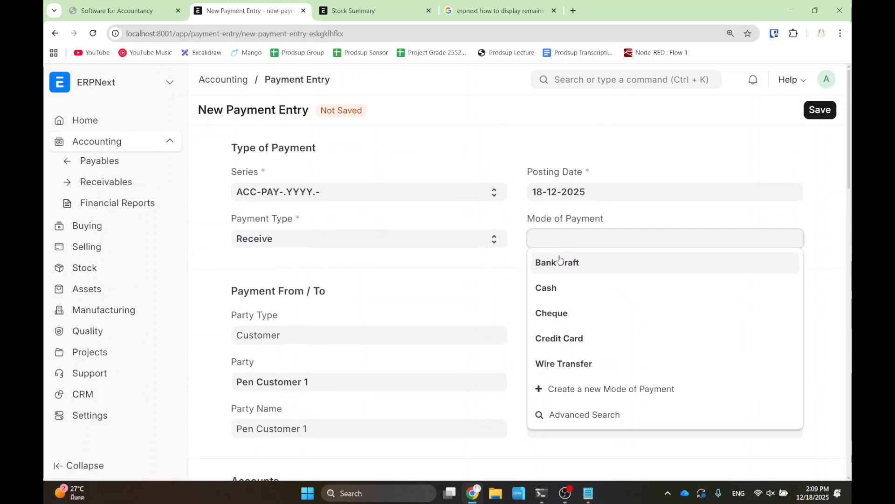
left_click(548, 287)
- Save and submit the ฿107.00 payment ACC-PAY-2025-00006, then return to the now Paid invoice
scroll(640, 264, "down", 4)
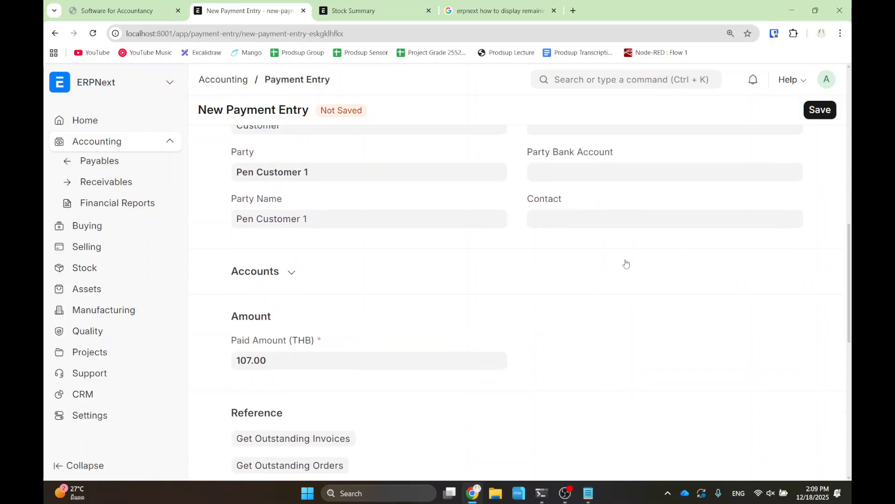
scroll(640, 263, "down", 3)
key("ctrl+2")
mouse_move(219, 171)
left_mouse_down()
mouse_move(256, 209)
mouse_move(293, 222)
left_mouse_up()
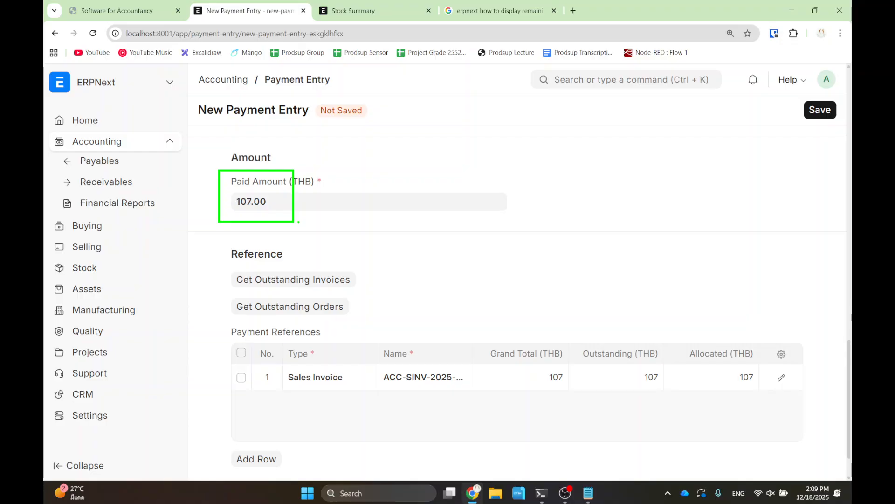
key("Escape")
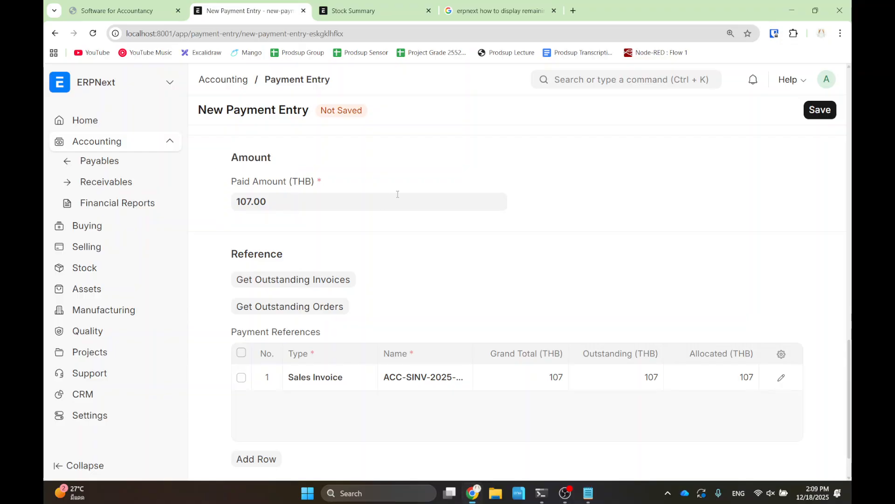
left_click(815, 112)
left_click(818, 110)
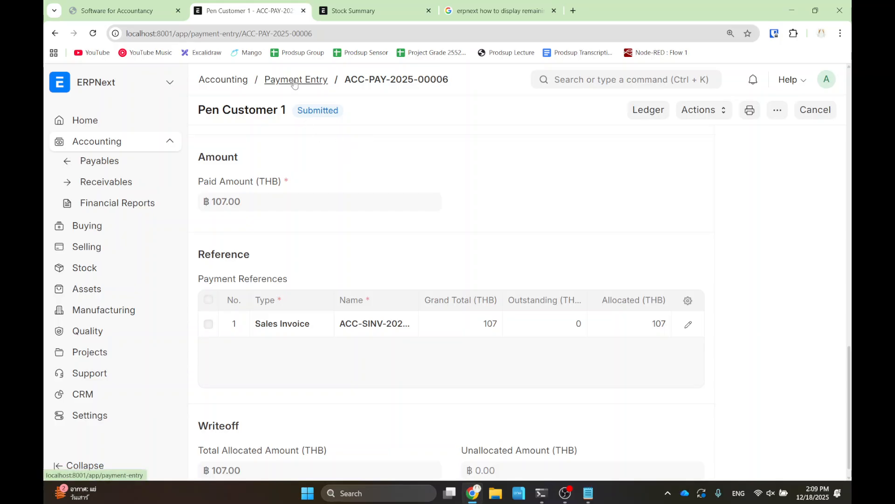
left_click(54, 33)
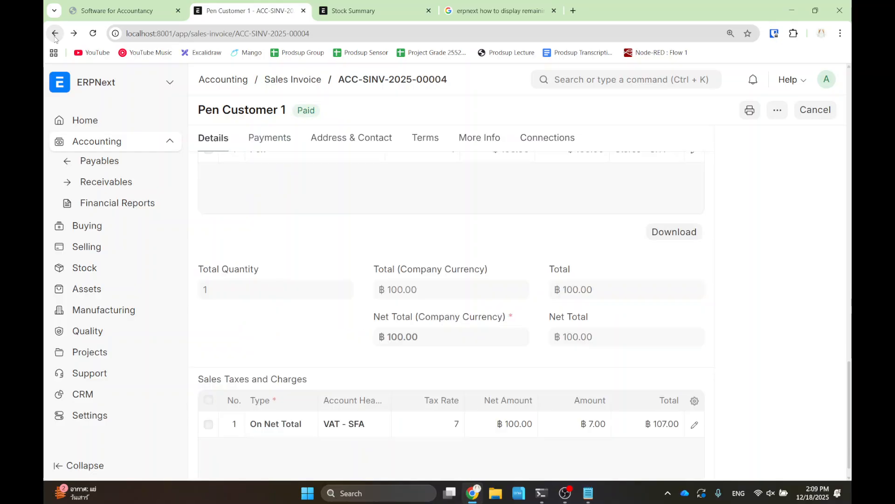
left_click(55, 33)
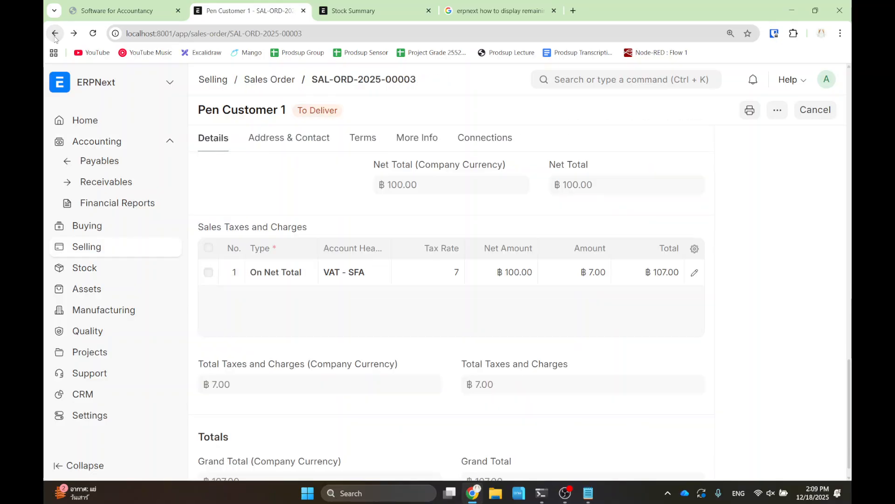
left_click(260, 80)
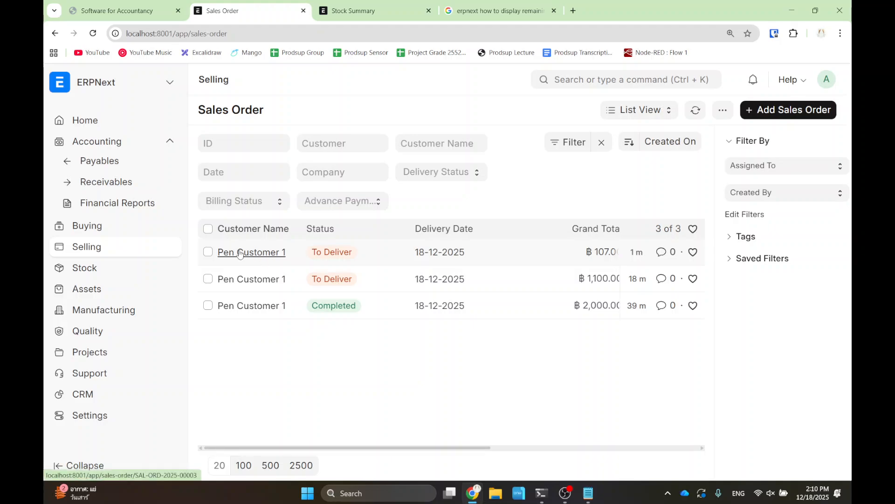
left_click(255, 255)
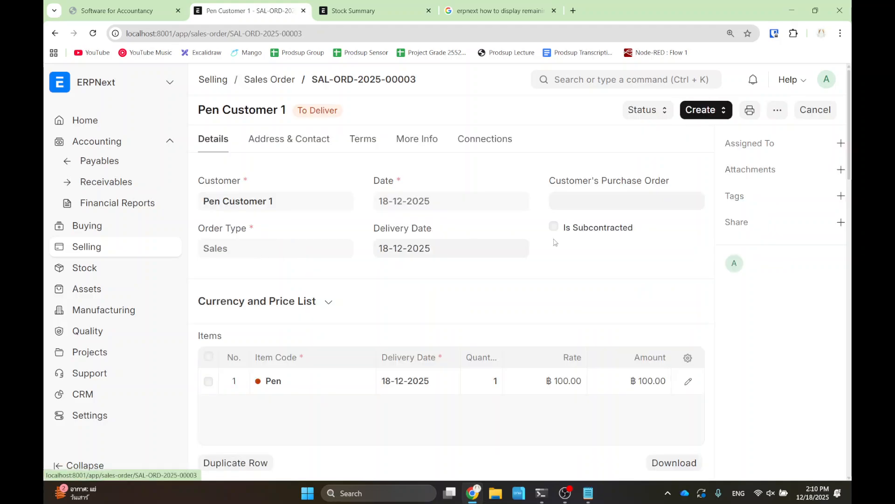
left_click(707, 108)
left_click(709, 152)
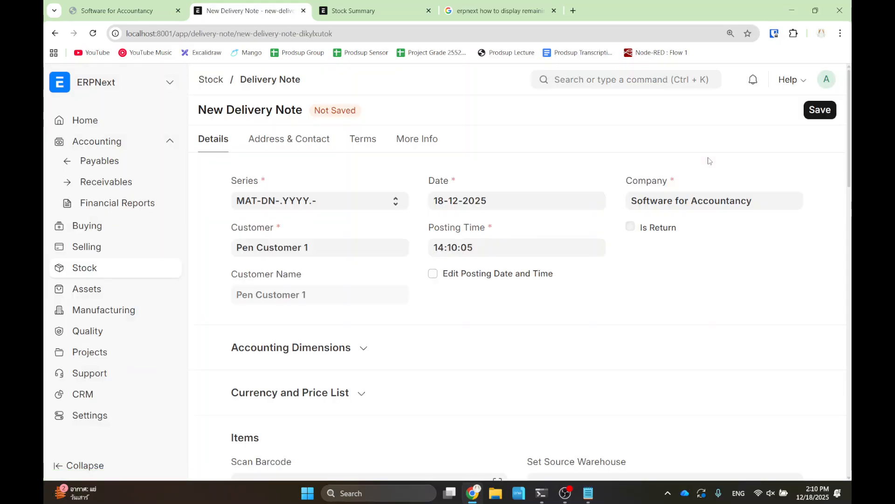
left_click(819, 114)
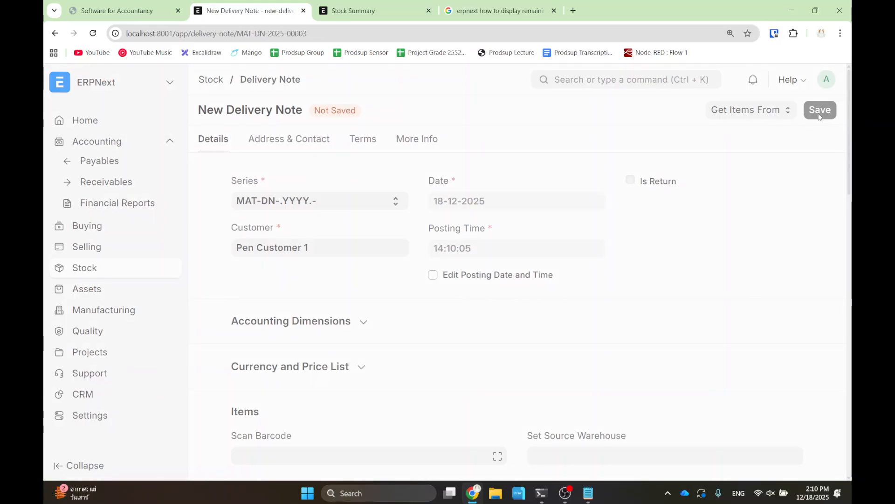
left_click(809, 109)
left_click(610, 173)
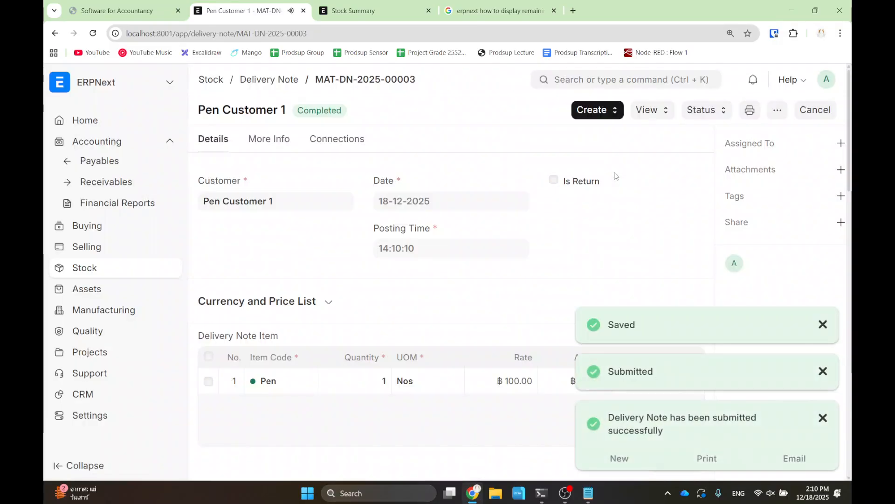
left_click(823, 324)
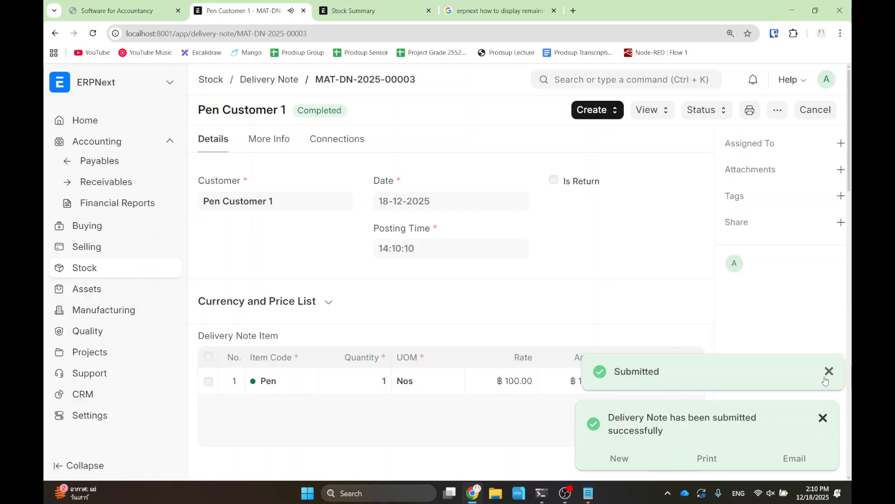
left_click(823, 371)
left_click(823, 417)
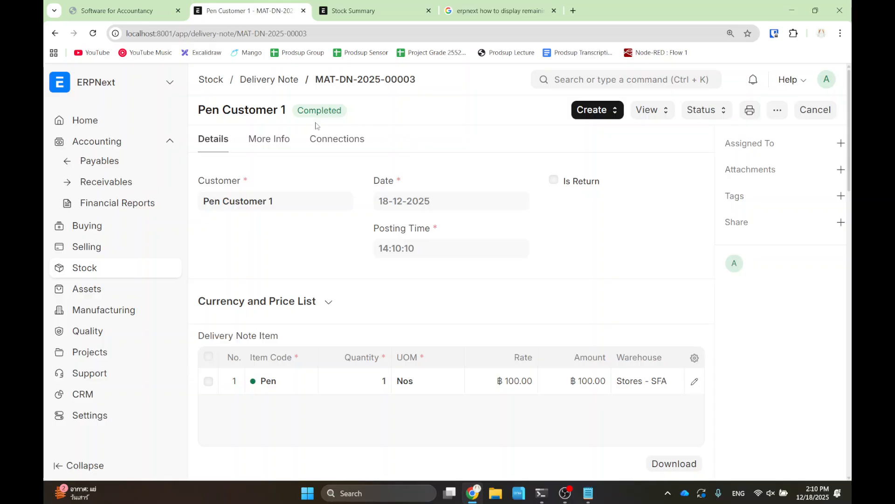
left_click(651, 108)
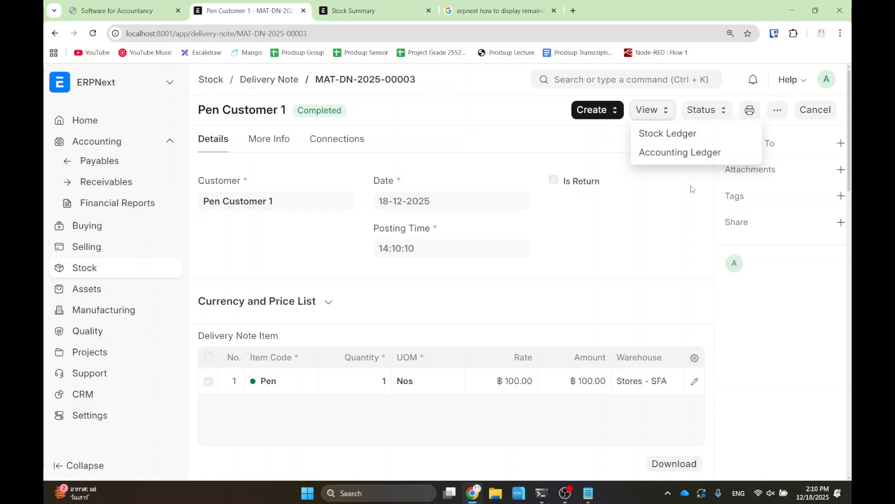
left_click(615, 273)
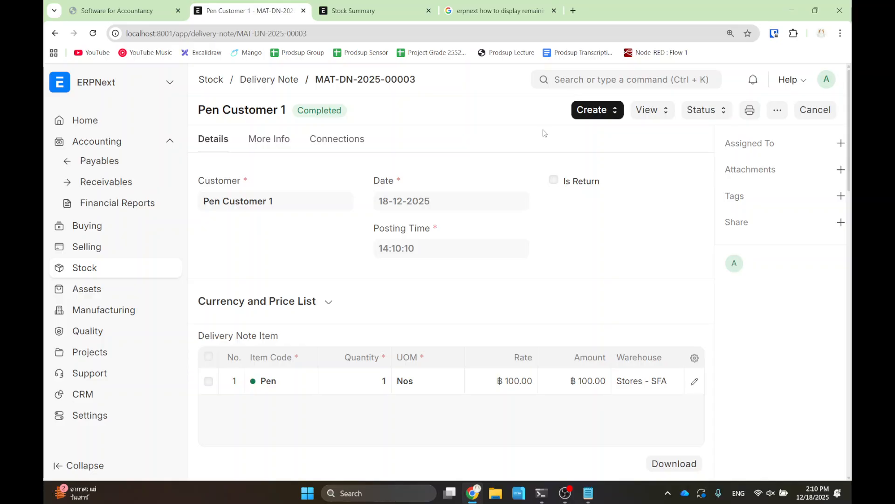
- Search 'sale order', open the Sales Order list and start a new Sales Order
left_click(604, 80)
type("sale order")
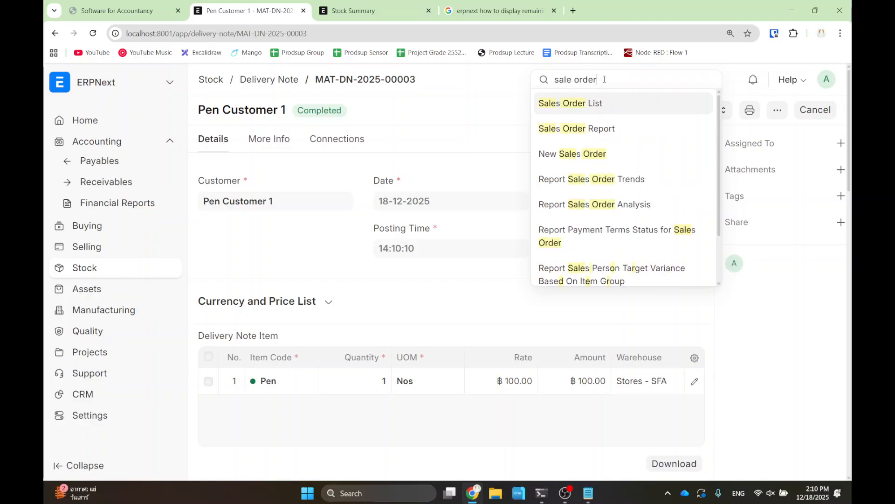
left_click(572, 106)
left_click(767, 114)
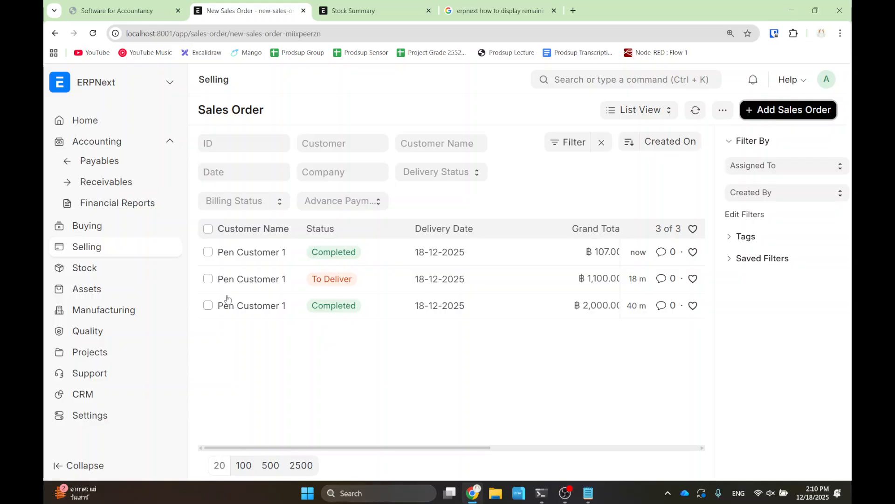
- Set customer Pen Customer 1 and add one Pen at 20.00, delivering today (18-12-2025)
left_click(268, 274)
scroll(327, 294, "down", 2)
scroll(351, 307, "down", 4)
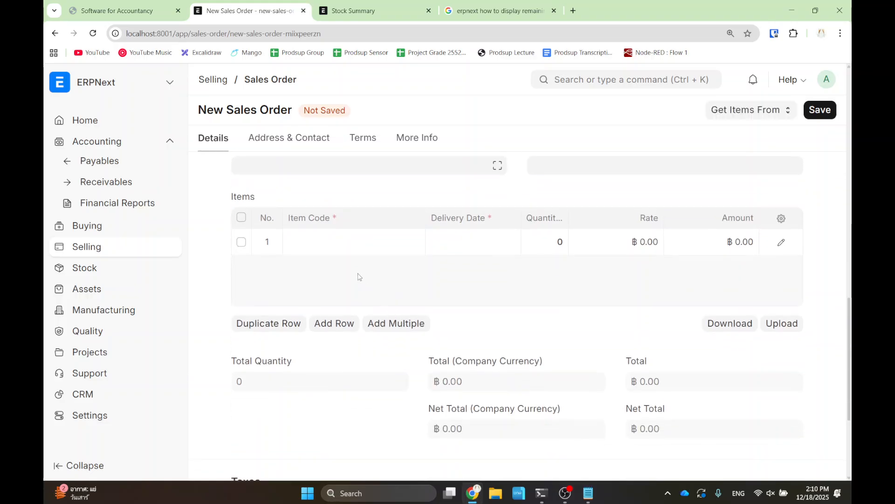
left_click(338, 242)
type("pen")
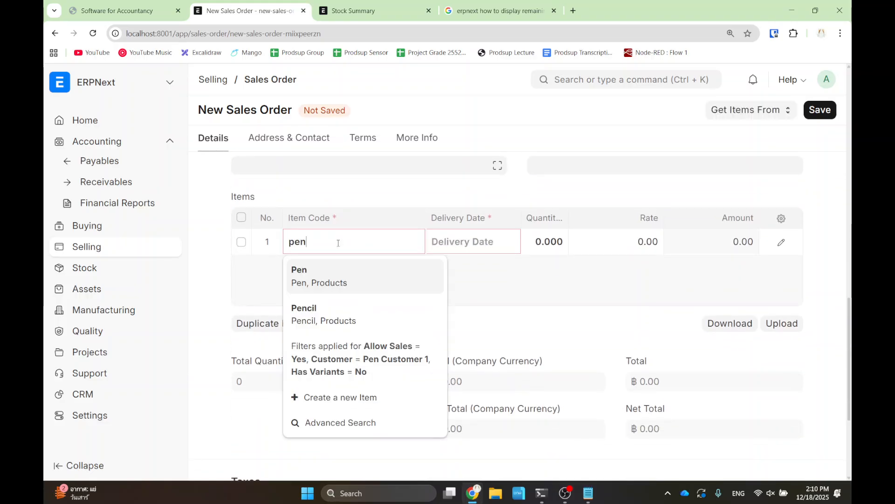
left_click(332, 282)
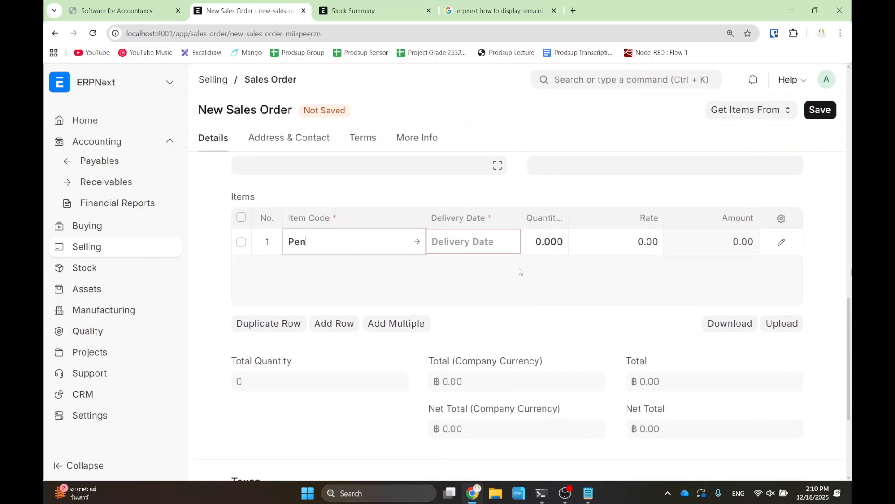
left_click(471, 241)
left_click(513, 430)
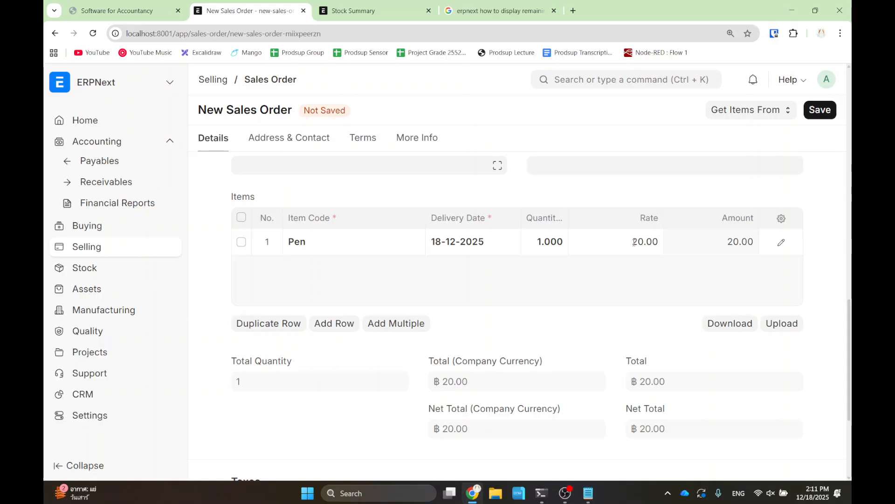
- Enter 100*100/107 as the Pen line's rate so it becomes 93.46
left_click(635, 242)
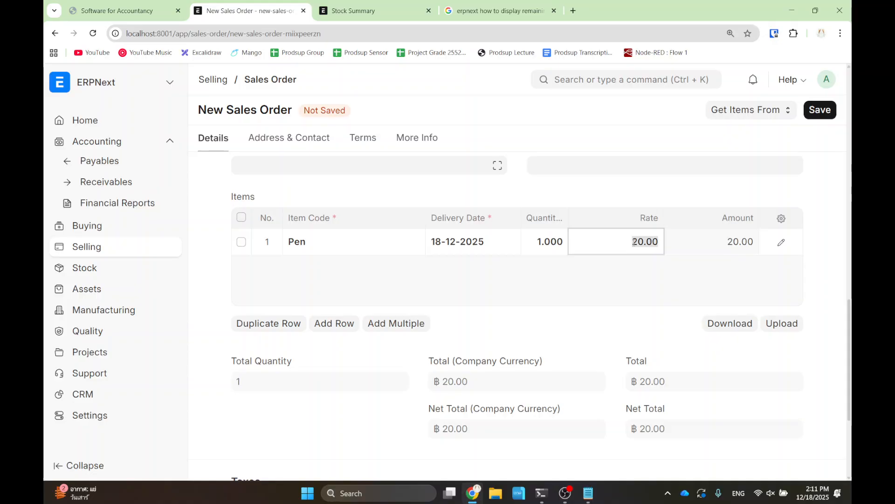
type("100")
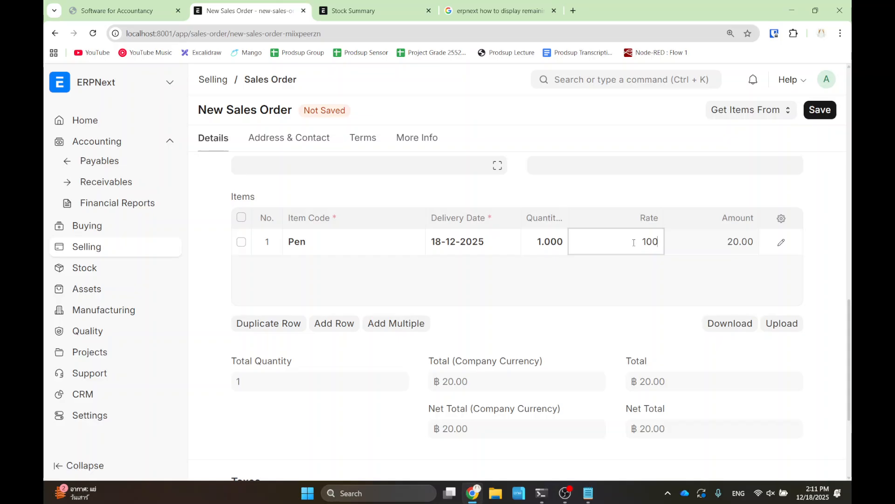
type("*100/107")
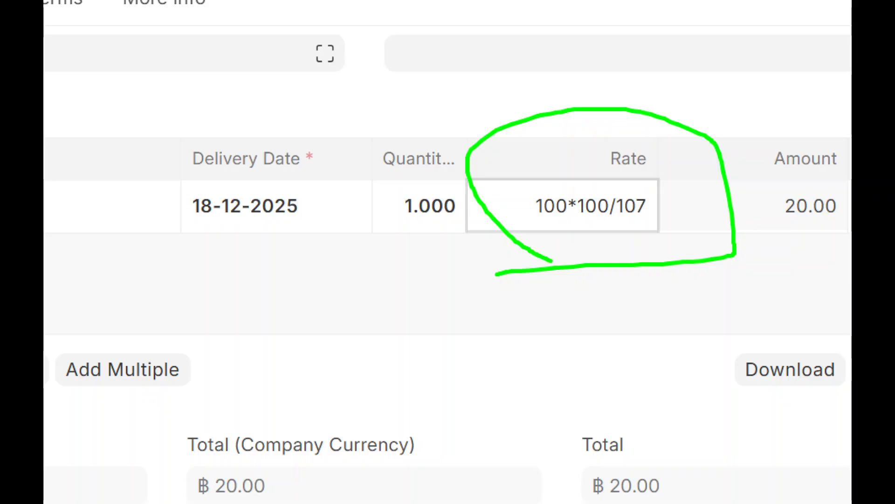
key("Escape")
left_click(639, 315)
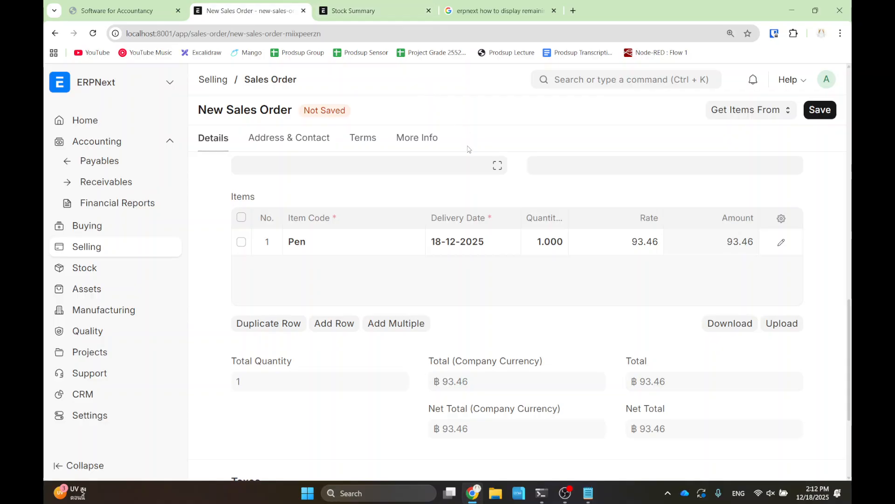
- Add a Sales Taxes and Charges row calculated On Net Total
scroll(392, 210, "down", 1)
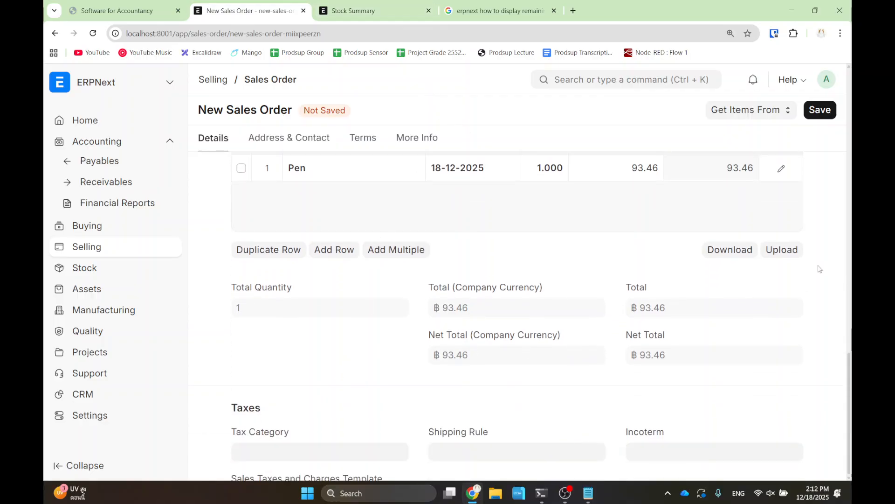
scroll(807, 426, "down", 6)
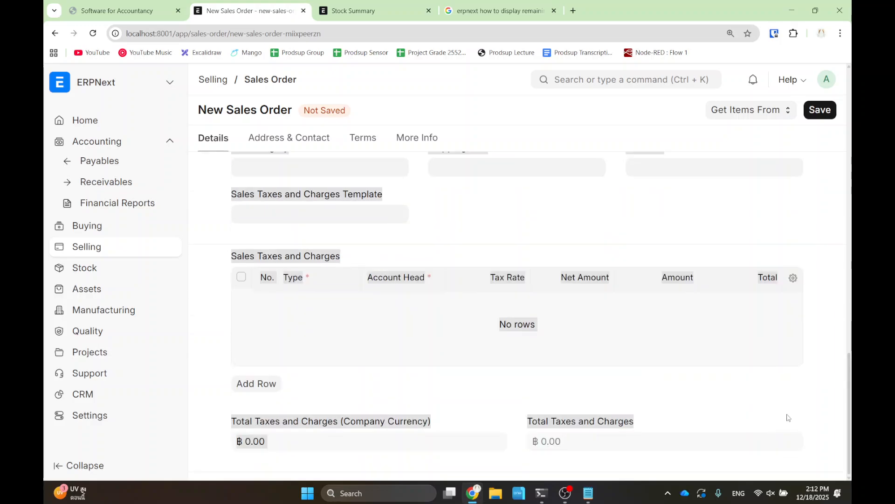
left_click_drag(787, 478, 824, 353)
left_click(823, 344)
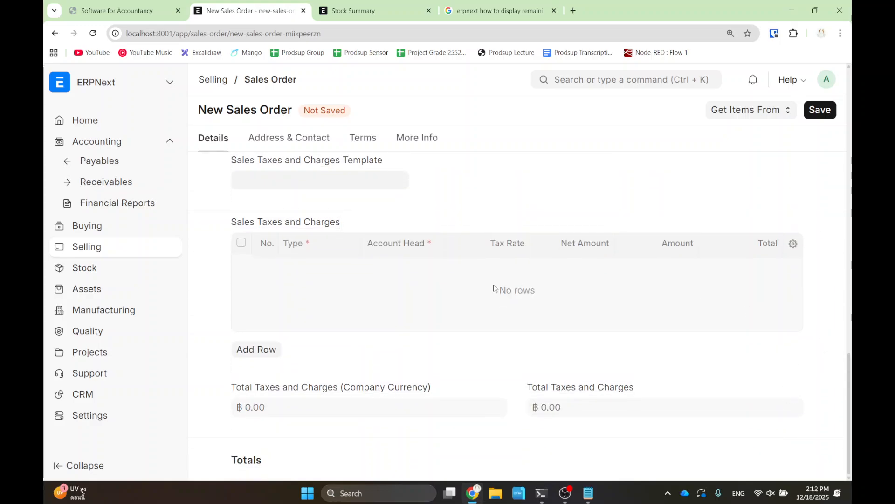
left_click(255, 349)
left_click(321, 274)
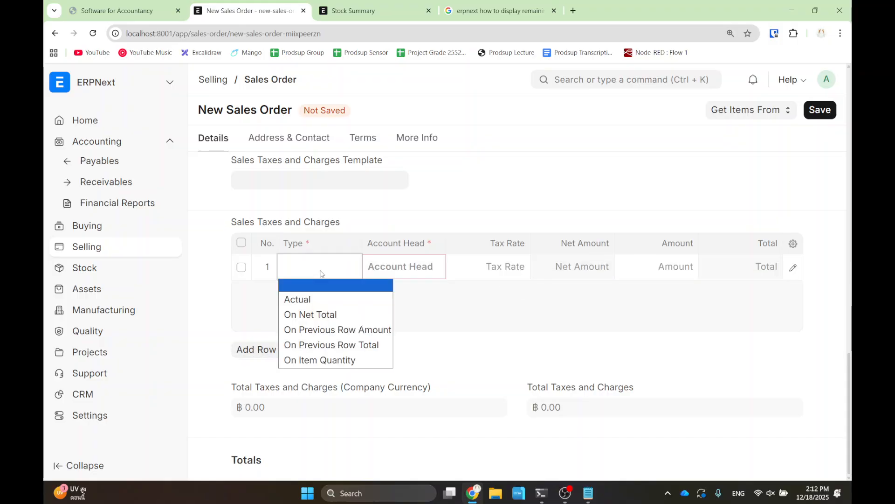
left_click(319, 316)
- Set the tax row's account to VAT - SFA at 7%, giving 6.54 tax and ฿100.00 total
left_click(402, 266)
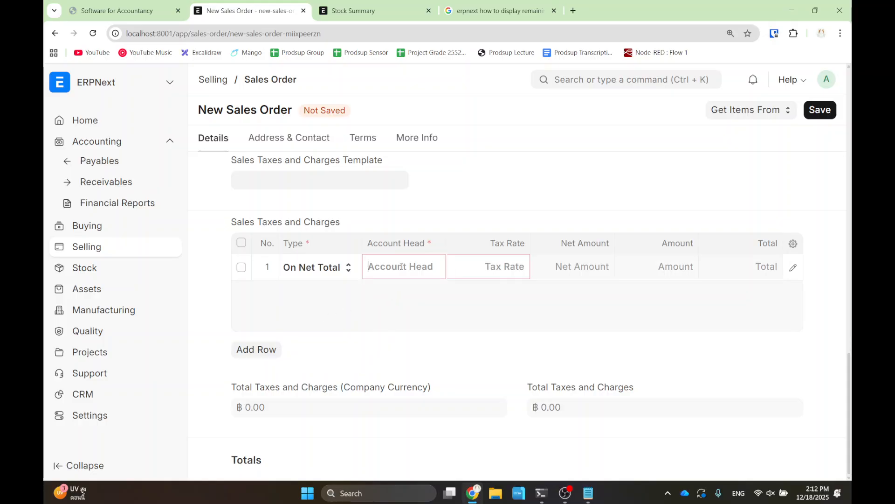
type("vat")
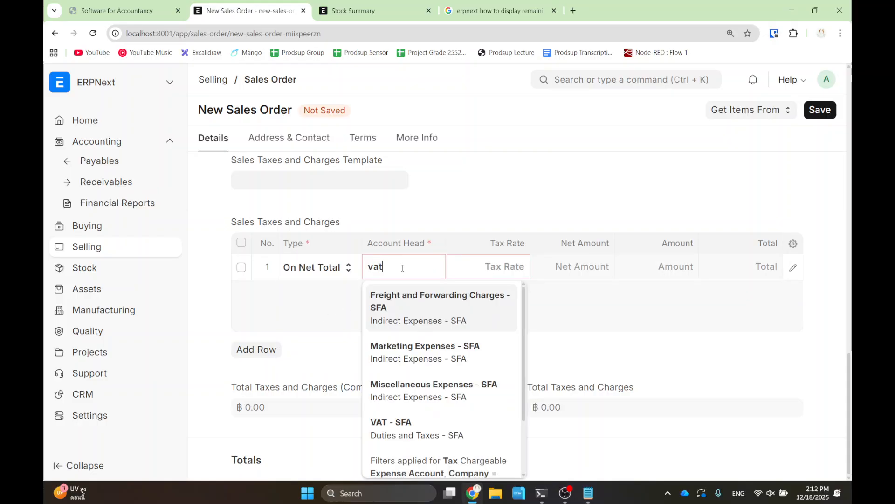
left_click(407, 304)
key("Tab")
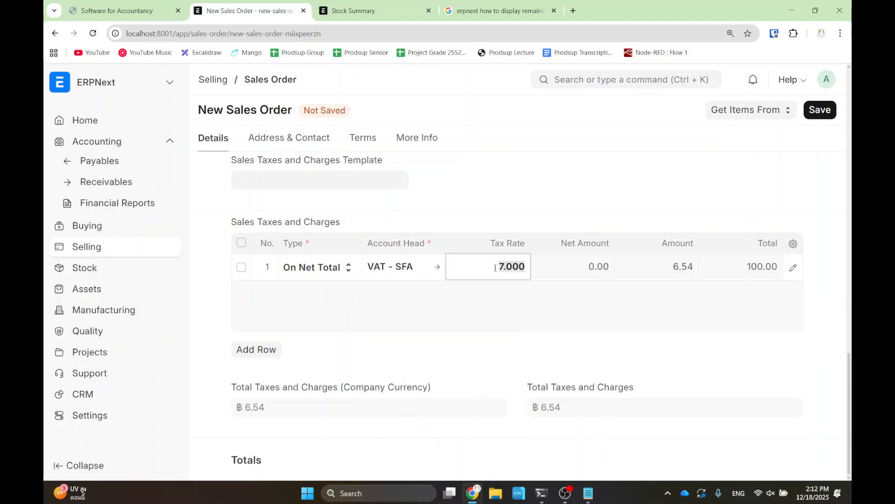
scroll(801, 338, "up", 6)
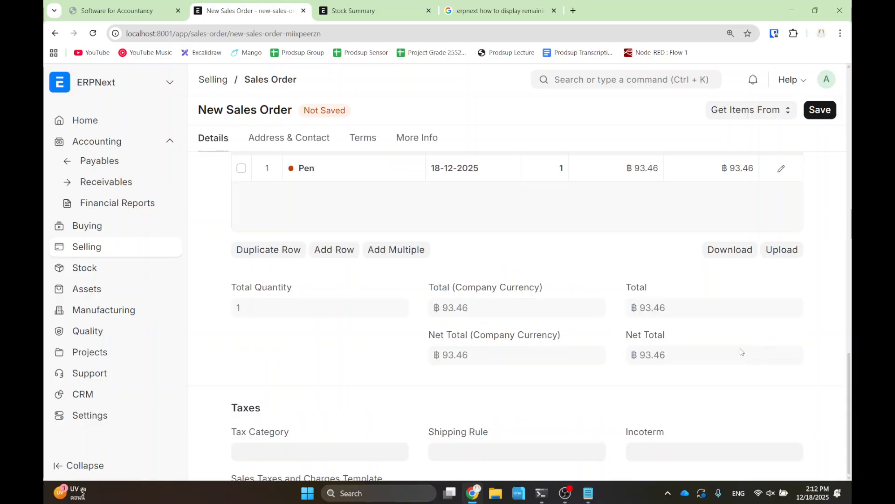
scroll(364, 342, "down", 4)
left_click_drag(224, 226, 444, 386)
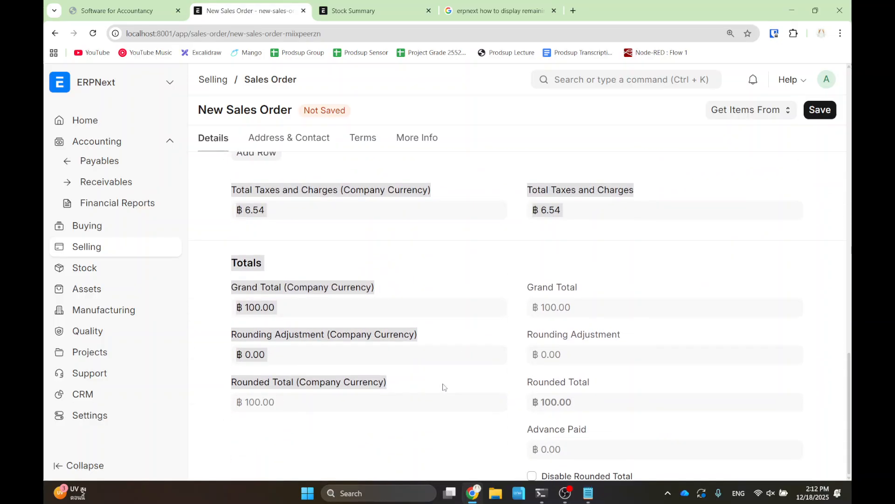
left_click(500, 355)
left_click_drag(491, 272, 596, 325)
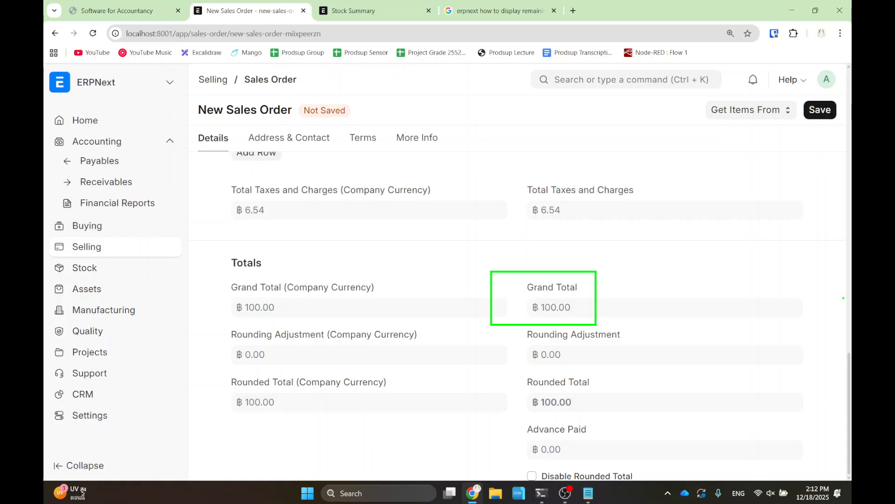
- Save Sales Order SAL-ORD-2025-00004 and permanently submit it
left_click(816, 110)
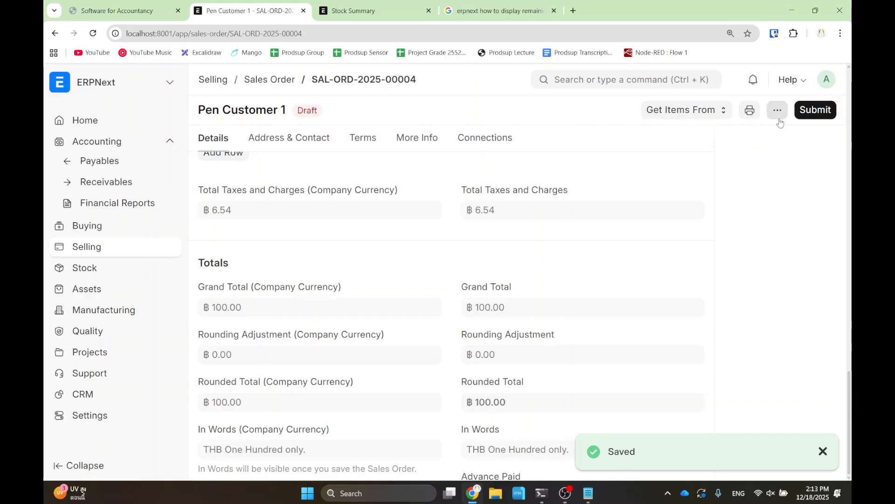
left_click(815, 115)
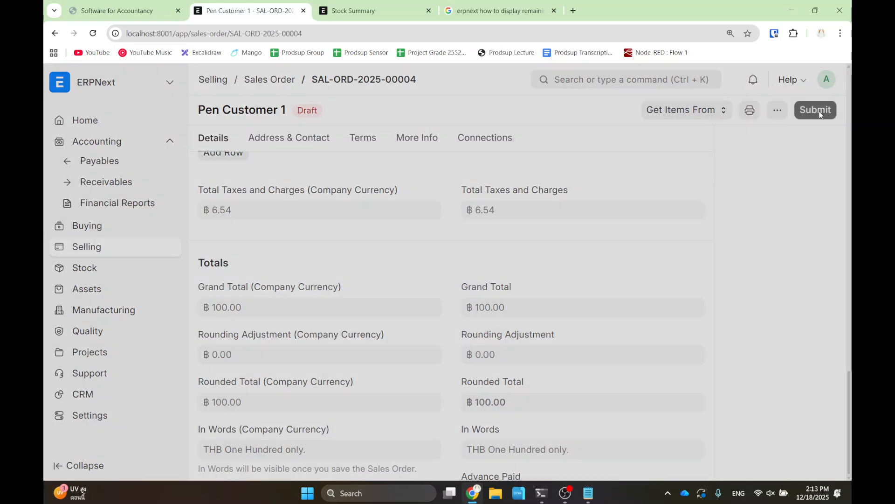
left_click(607, 172)
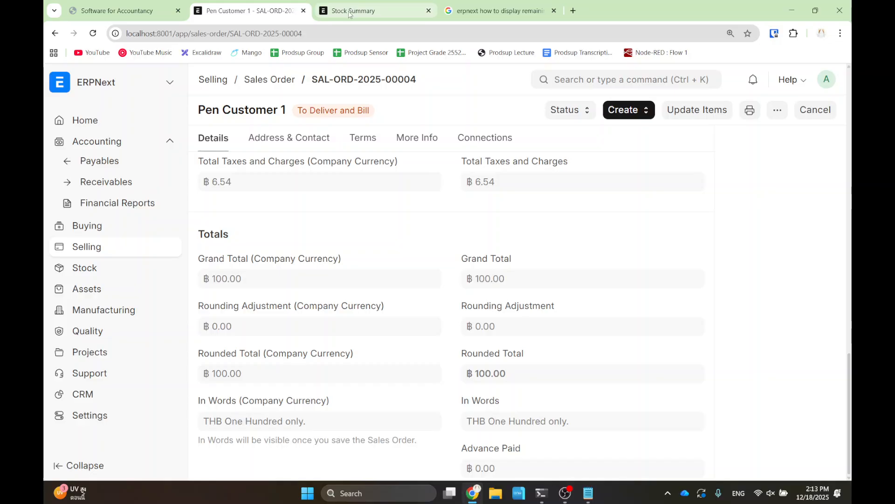
- Glance at the accountancy slide deck, then return to the Pen Customer 1 sales order tab
left_click(115, 11)
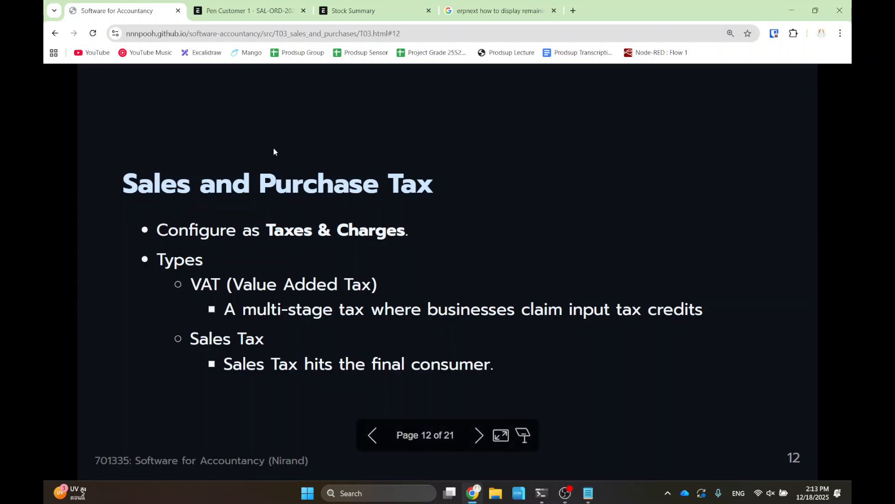
left_click(270, 10)
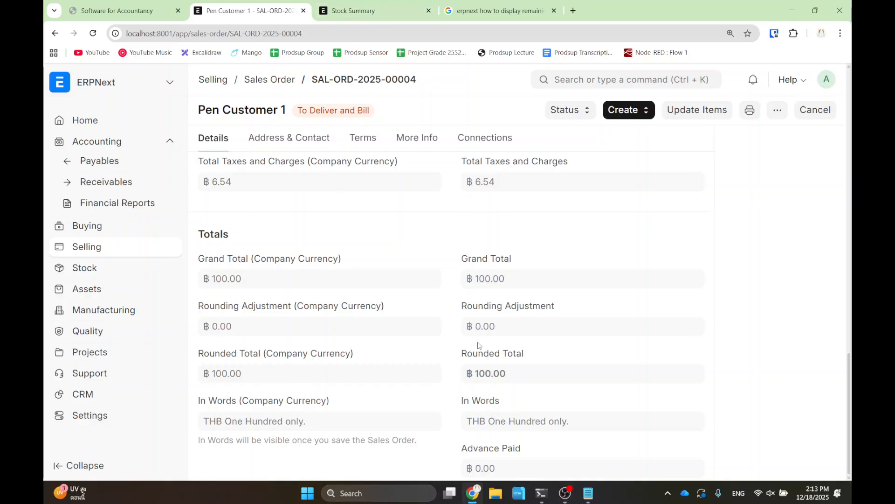
scroll(476, 348, "up", 4)
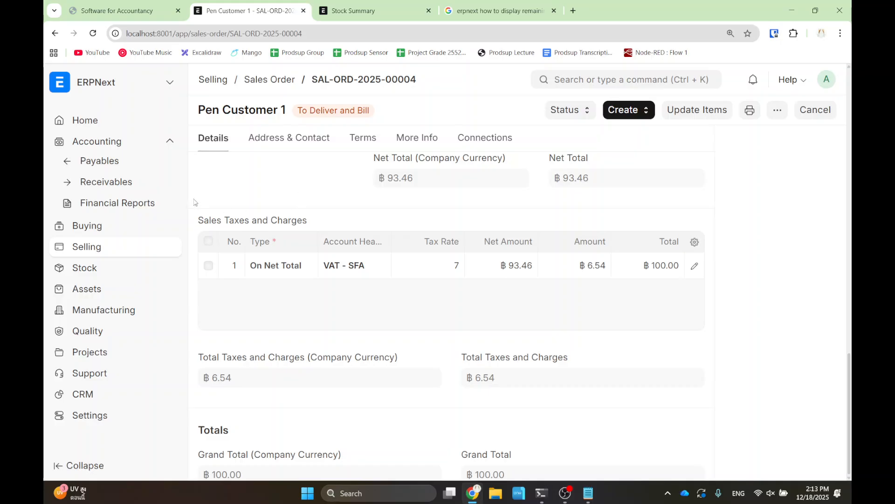
- Open Sales Taxes and Charges Template from the Accounting workspace's Tax Masters
left_click(109, 145)
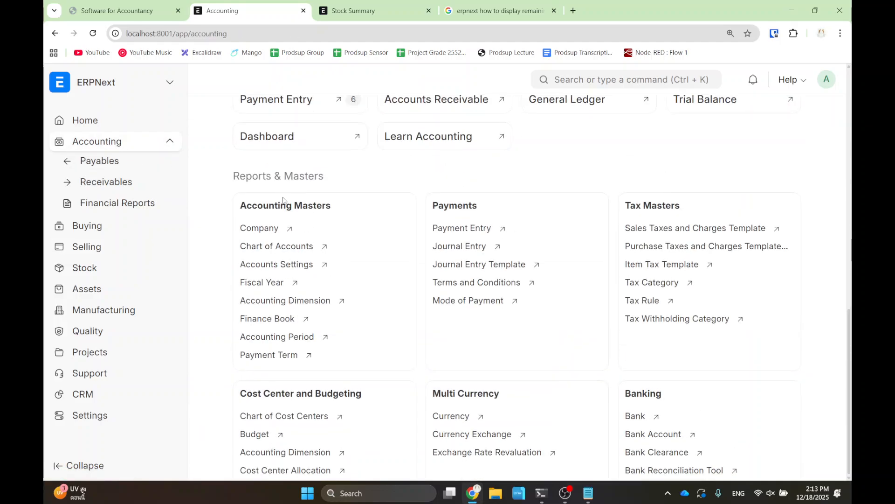
scroll(616, 206, "down", 1)
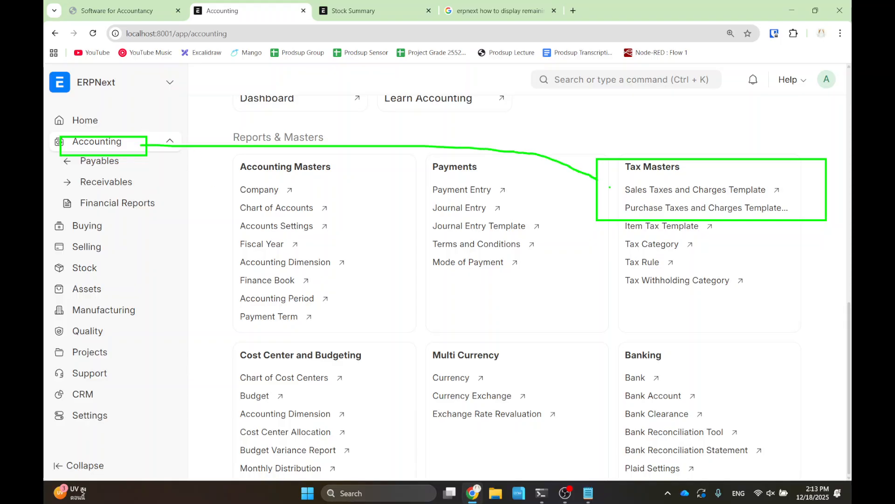
scroll(625, 191, "up", 1)
mouse_move(658, 229)
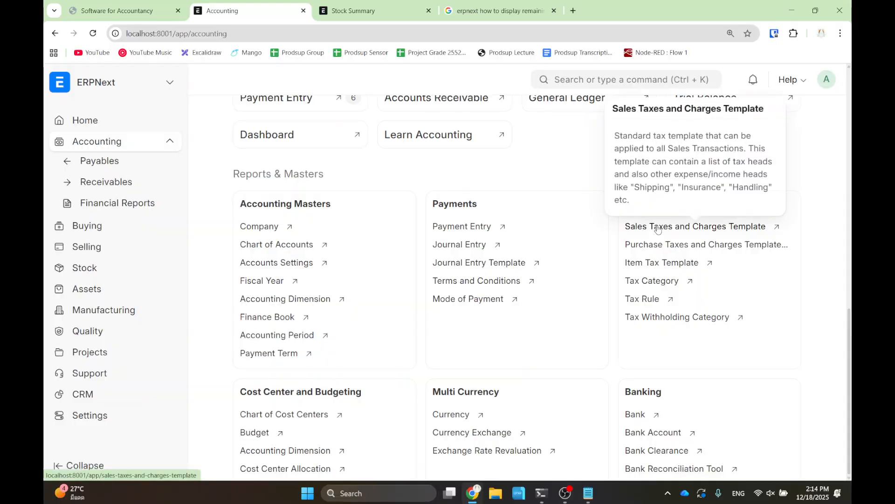
left_click(658, 229)
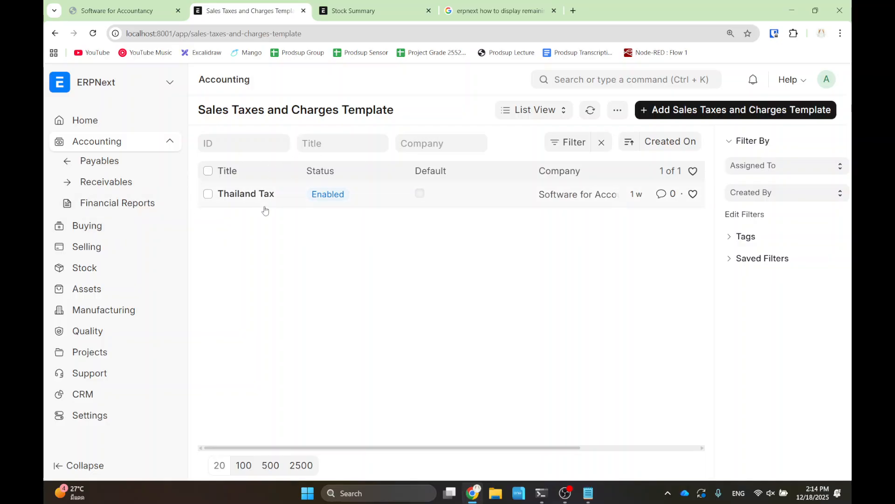
- Inspect the Thailand Tax template's On Net Total 7% VAT - SFA row without changing it
left_click(247, 196)
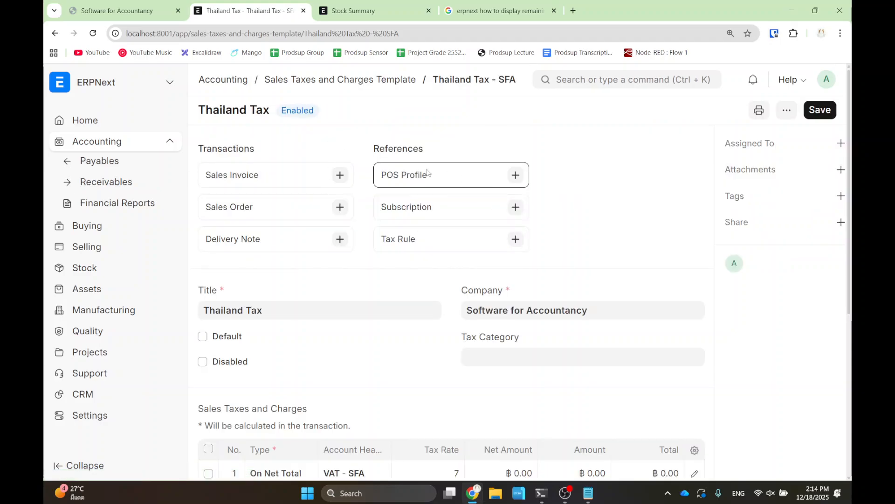
scroll(384, 204, "down", 6)
scroll(406, 245, "up", 1)
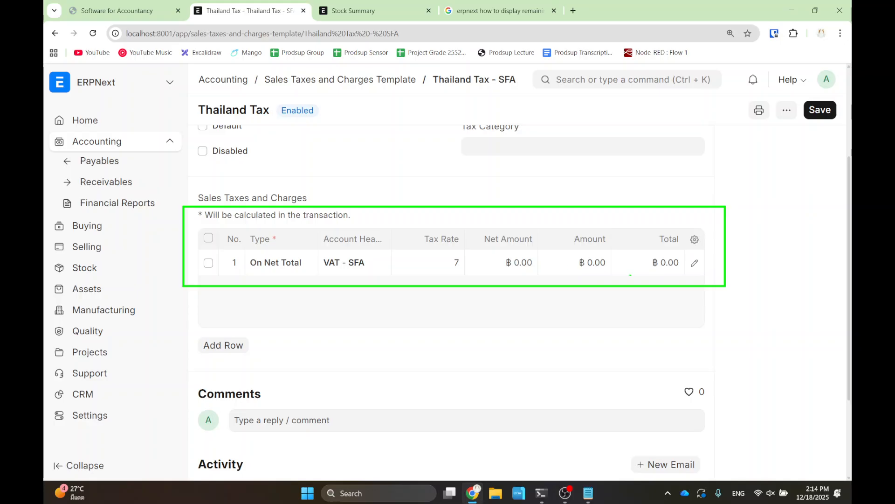
left_click(695, 263)
left_click(272, 168)
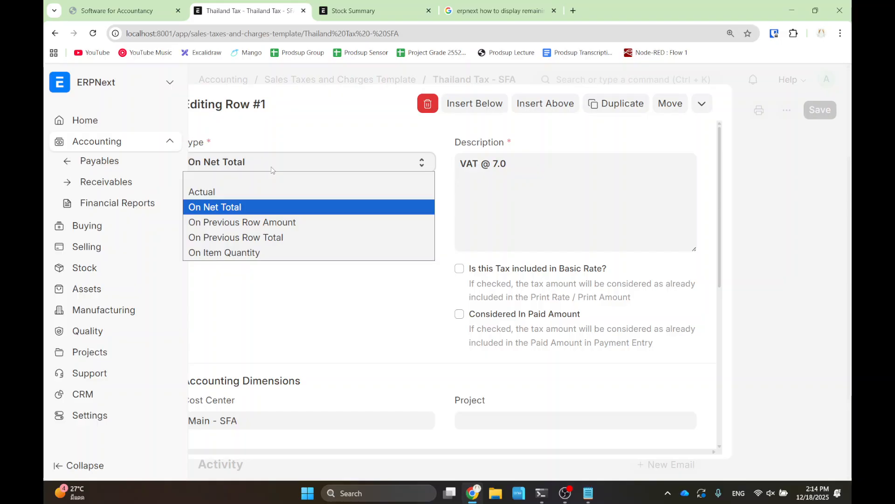
left_click(272, 170)
scroll(336, 293, "down", 7)
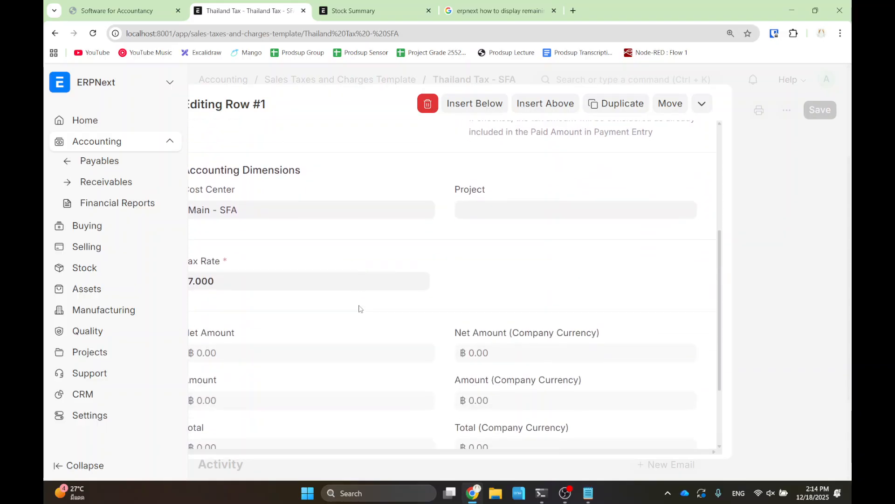
left_click(781, 334)
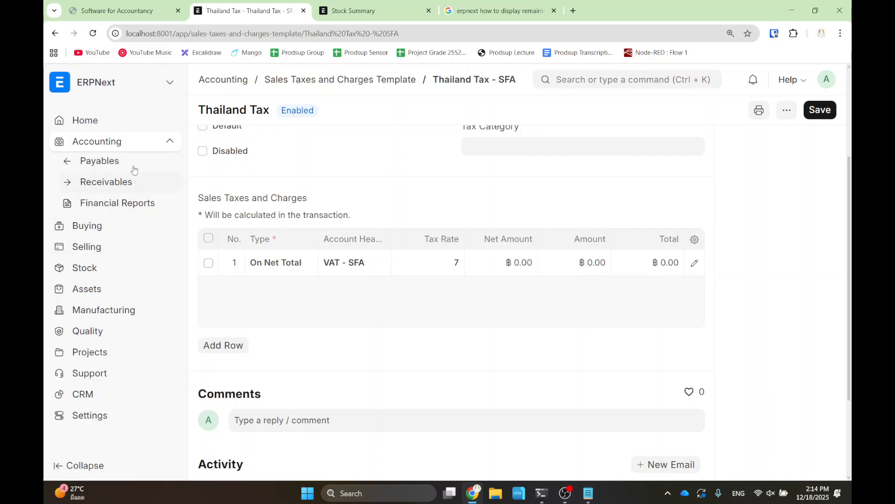
- Search 'sales order' and go to the Sales Order list
left_click(606, 74)
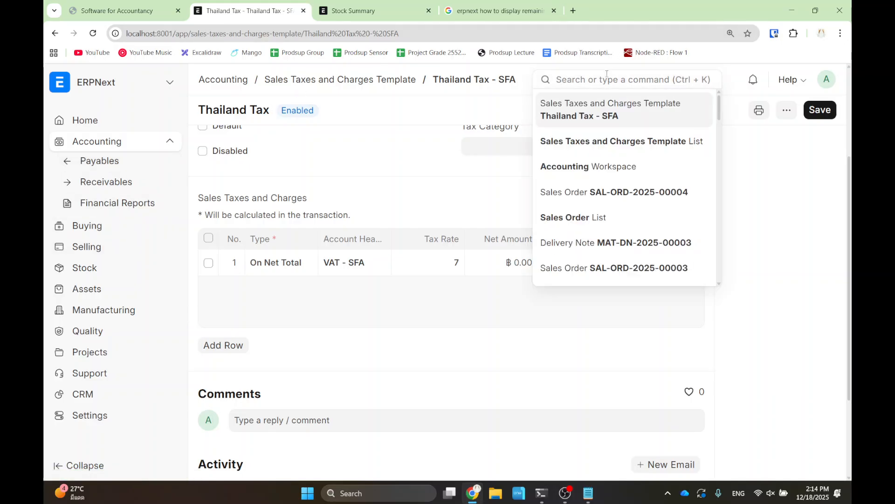
type("sales order")
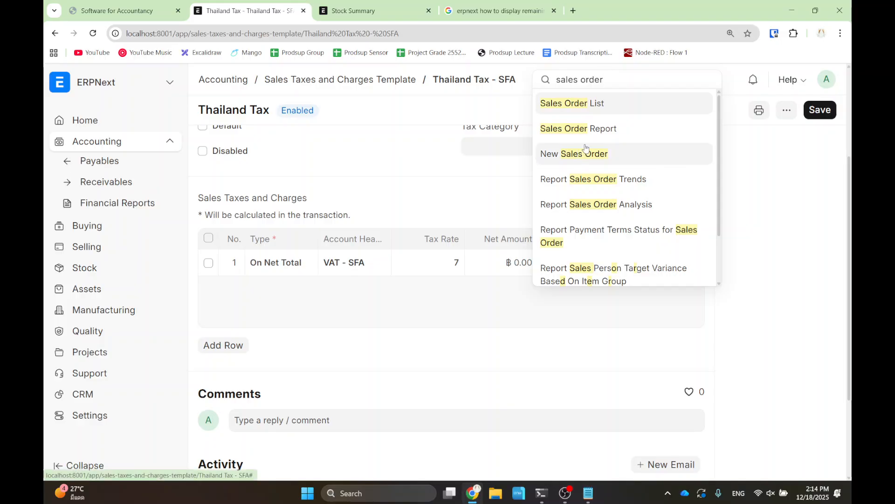
left_click(595, 103)
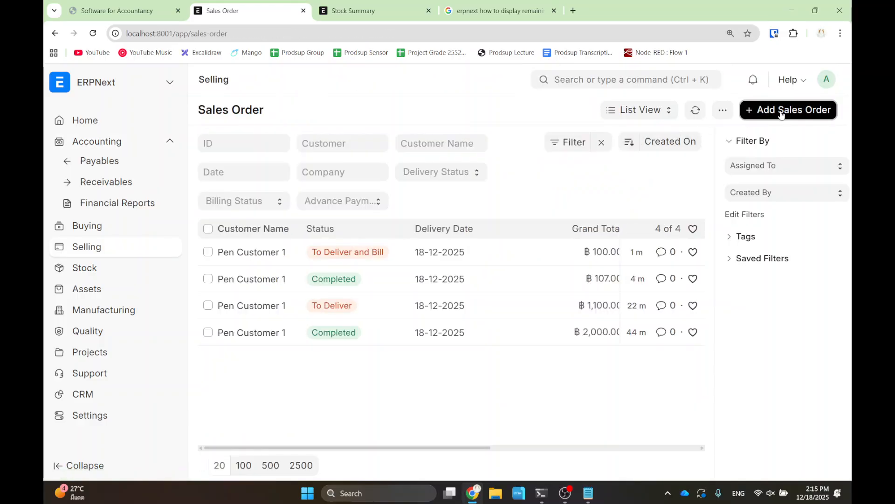
- Start a new sales order for Pen Customer 1 with a Pen line delivered today (18-12-2025)
left_click(782, 115)
left_click(302, 241)
left_click(297, 270)
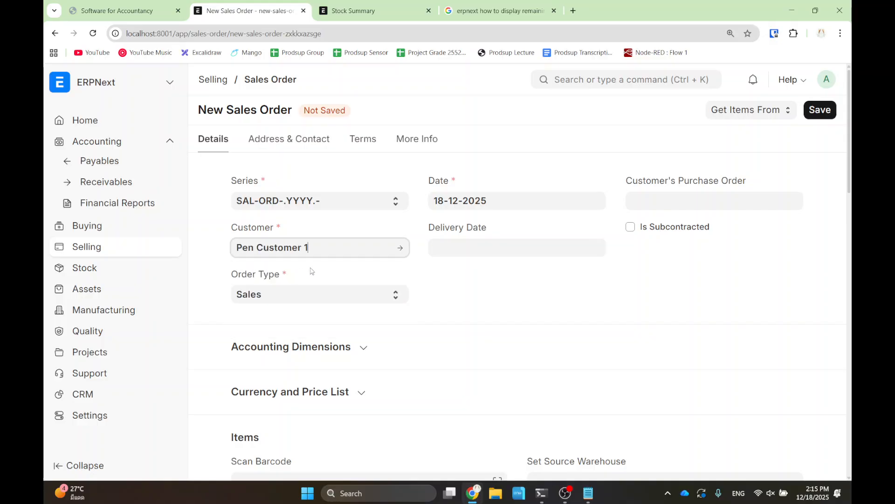
scroll(459, 252, "down", 7)
left_click(328, 241)
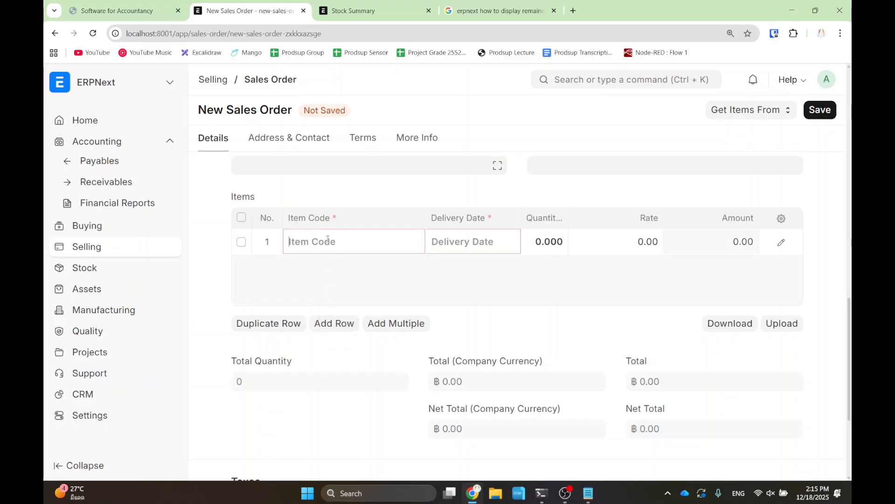
type("pen")
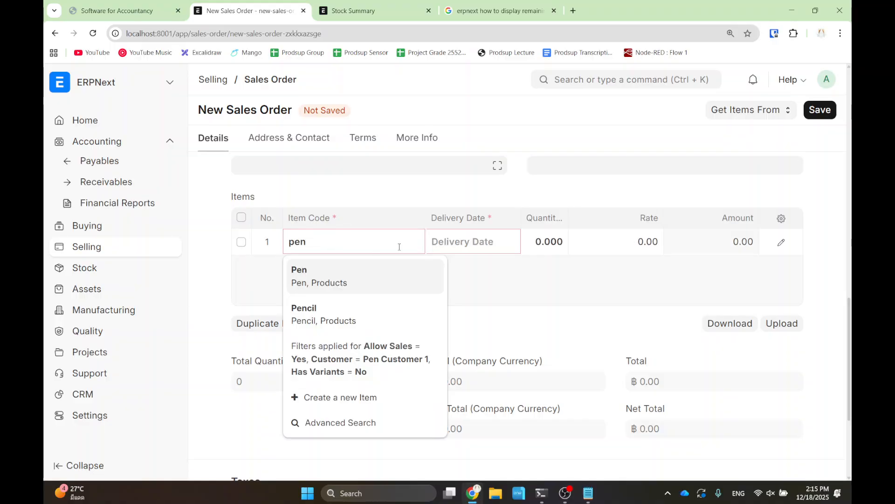
left_click(340, 279)
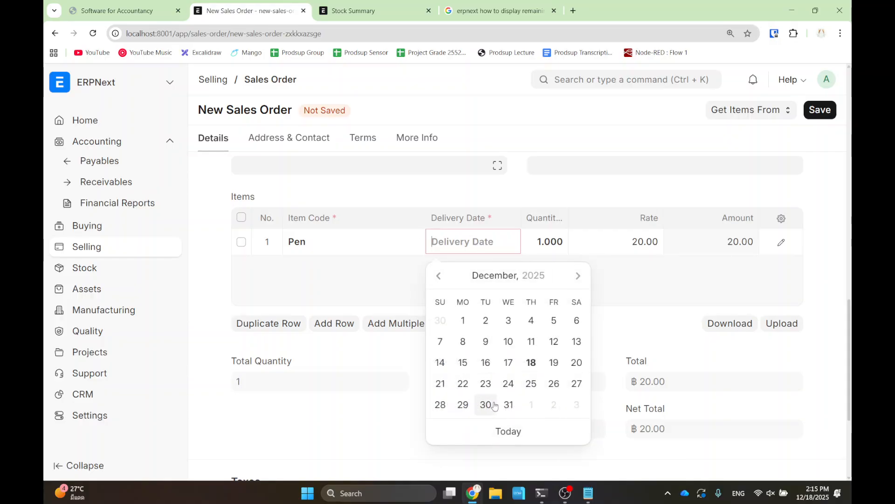
left_click(508, 431)
- Change the Pen quantity to 10, bringing the order total to ฿200.00
left_click(541, 243)
type("0")
left_click(527, 279)
scroll(521, 280, "down", 2)
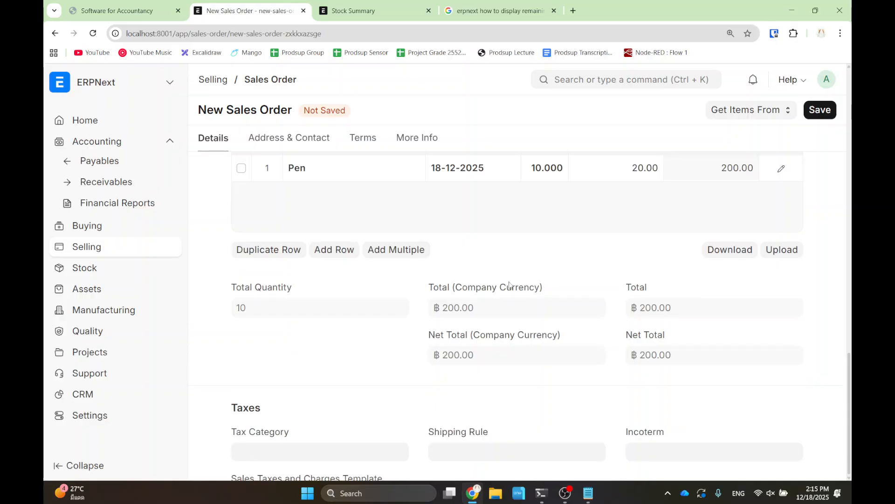
left_click(601, 452)
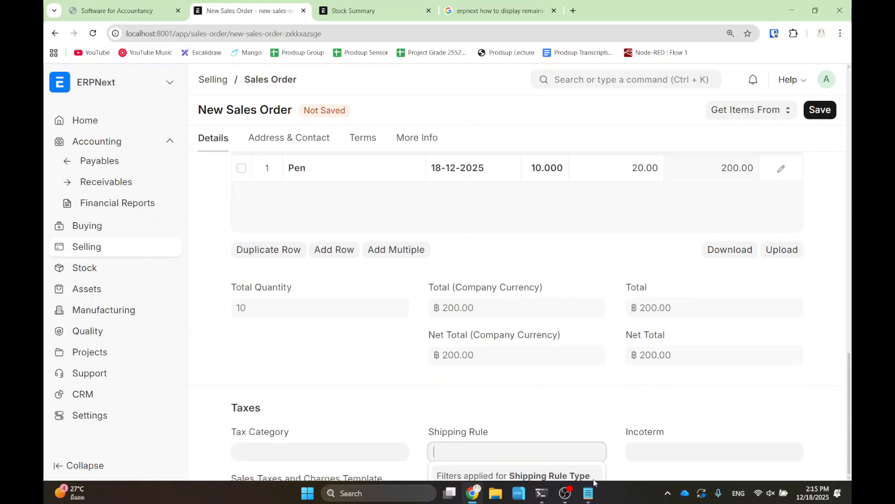
left_click_drag(230, 396, 283, 291)
left_click(464, 257)
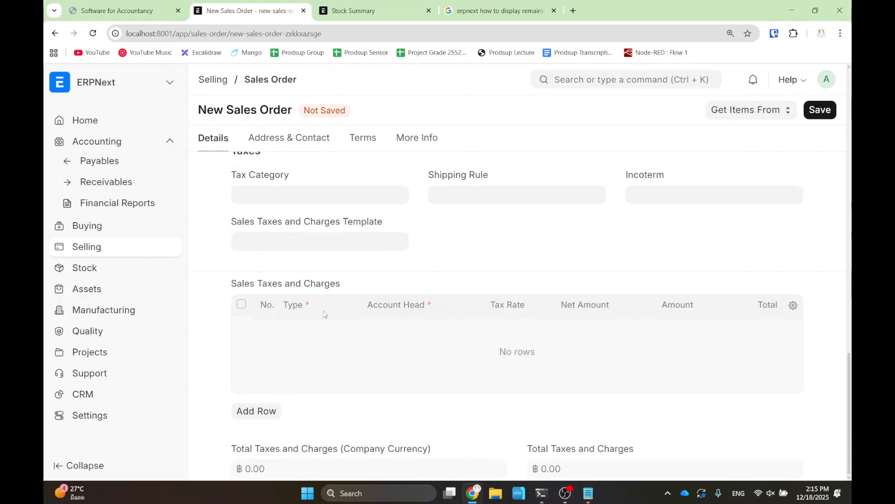
- Choose Thailand Tax as the order's Sales Taxes and Charges Template
left_click(298, 243)
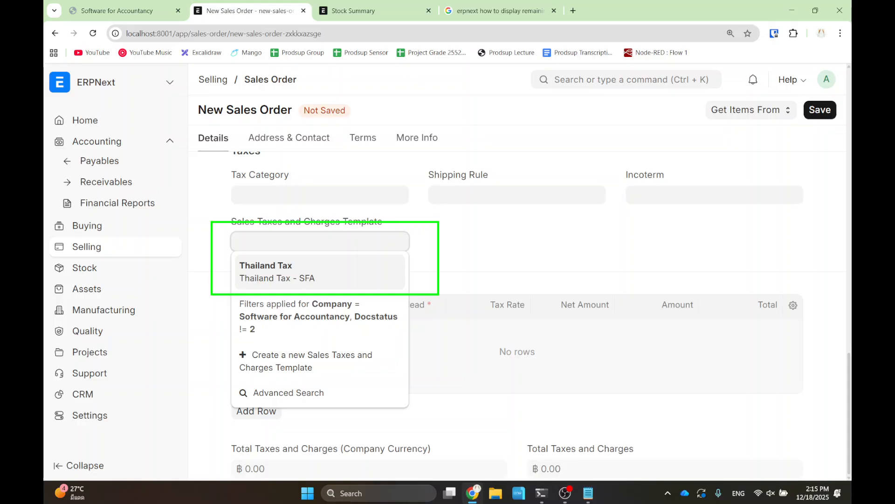
left_click(296, 275)
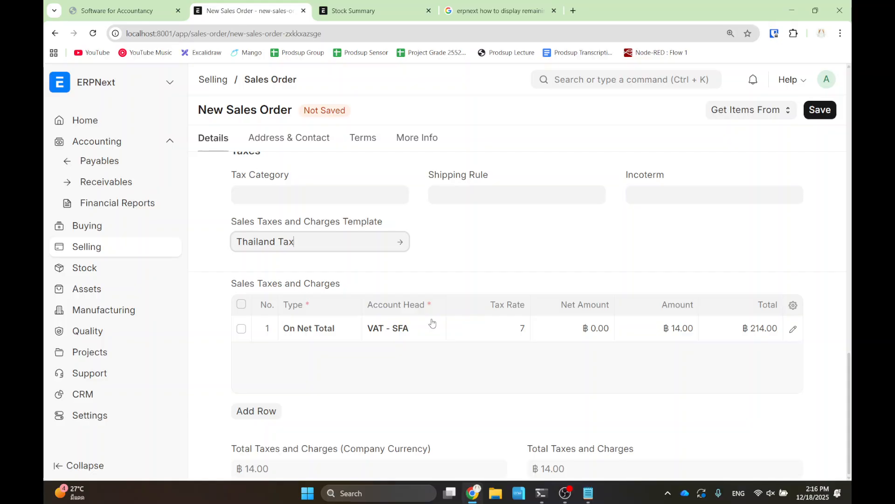
- Save Sales Order SAL-ORD-2025-00005 and permanently submit it
left_click(820, 110)
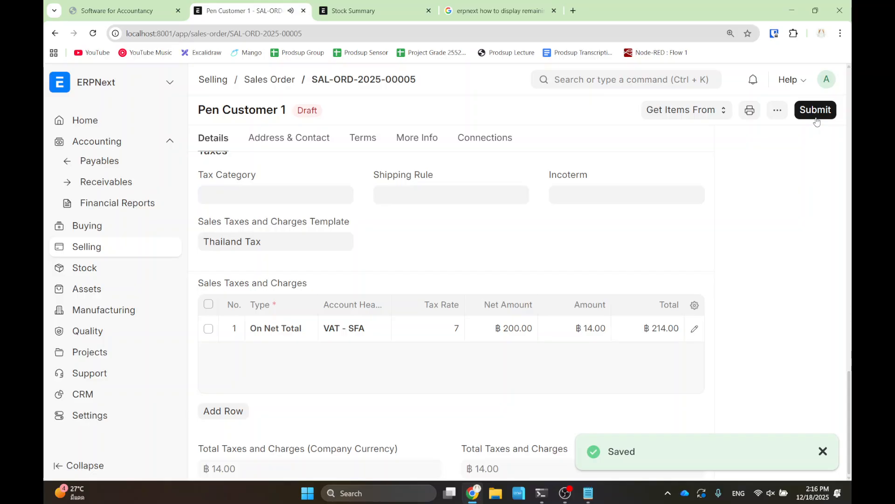
left_click(815, 110)
left_click(610, 173)
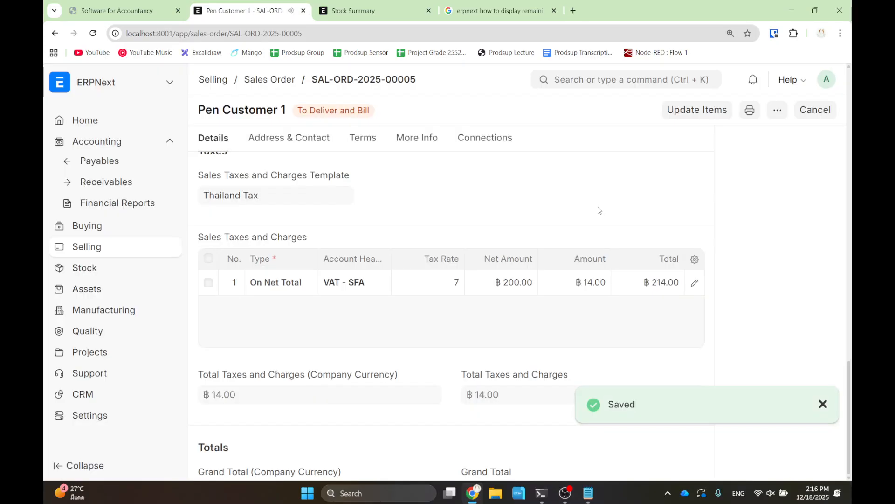
- Create a Sales Invoice from the order, save it, and permanently submit it
left_click(628, 110)
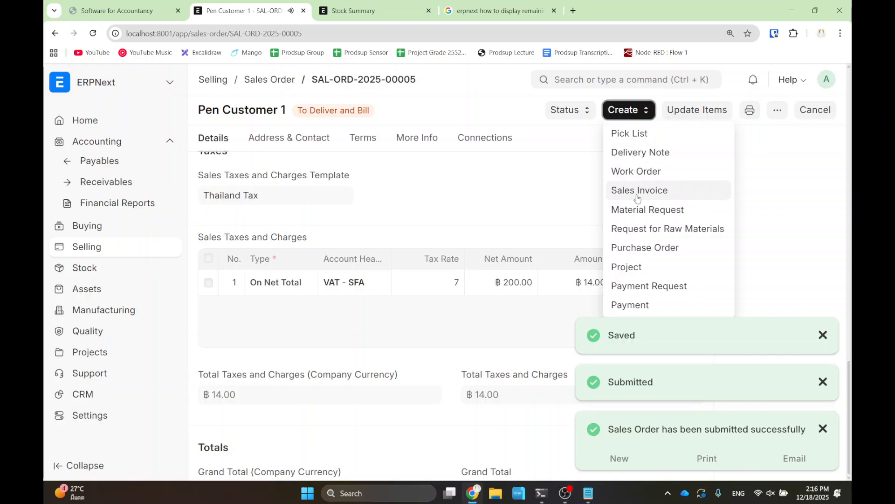
left_click(677, 184)
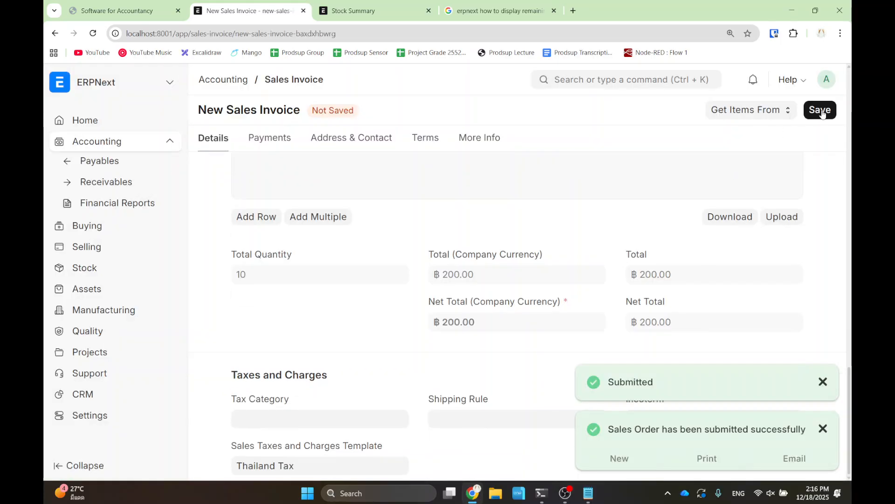
key("ctrl+s")
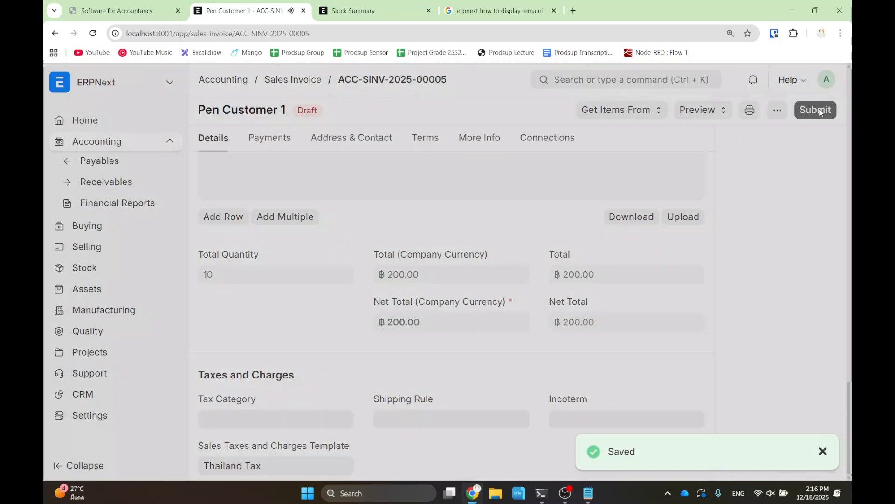
left_click(813, 110)
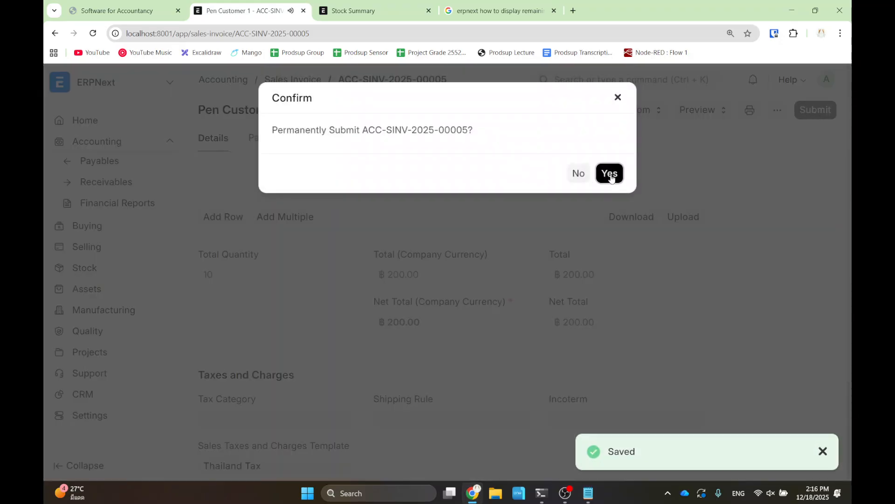
left_click(610, 175)
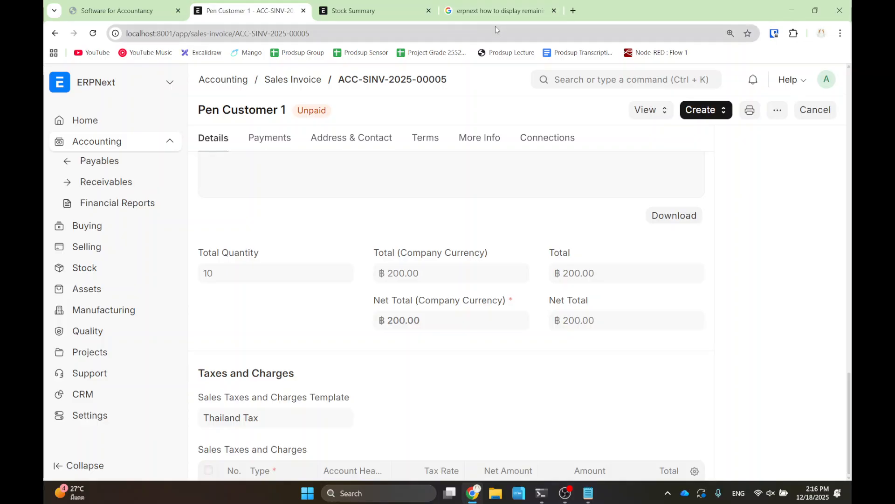
- Find the General Ledger report with an awesome-bar search for 'genera' and open it
left_click(594, 81)
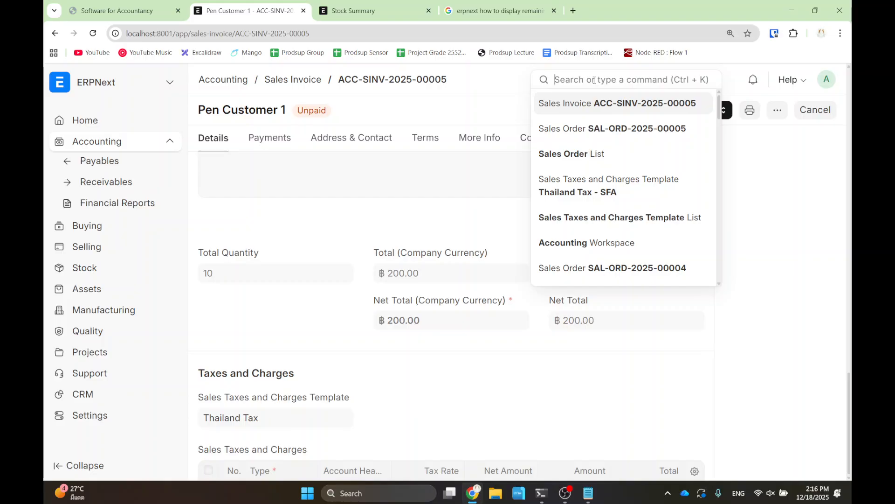
type("genera")
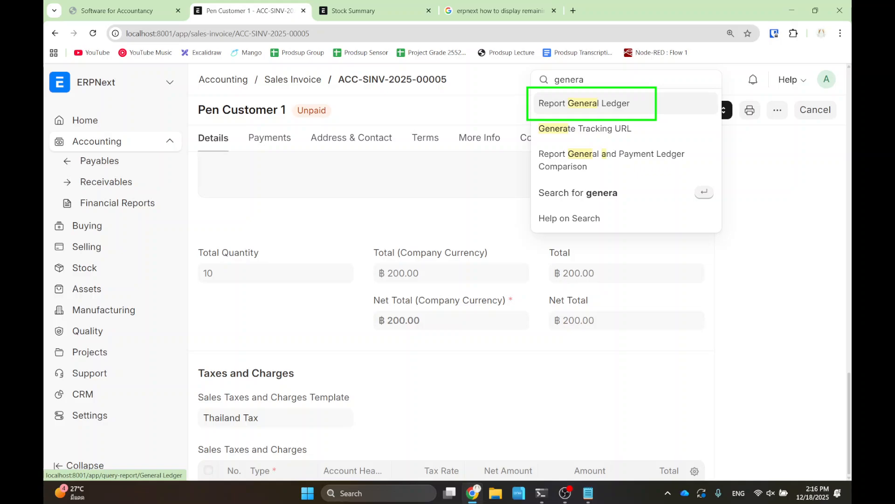
left_click(594, 105)
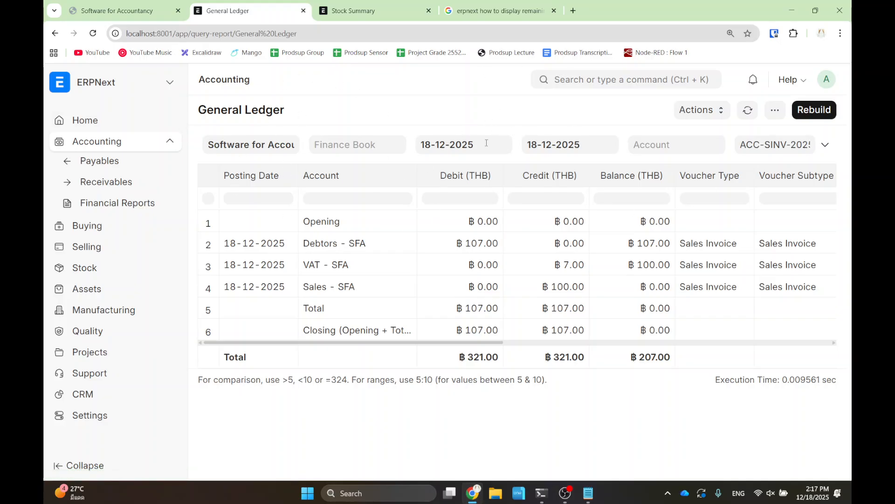
- Rebuild the 18-12-2025 ledger and clear the Voucher No filter
left_click(817, 111)
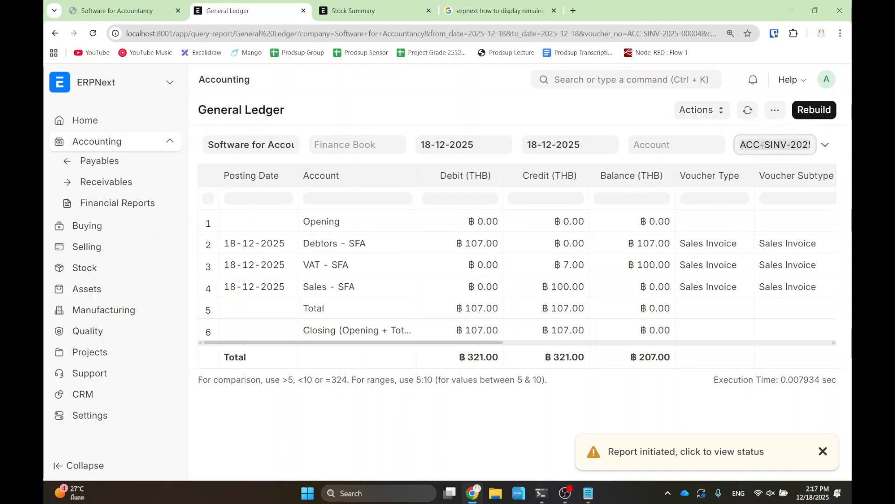
left_click_drag(741, 143, 822, 147)
key("BackSpace")
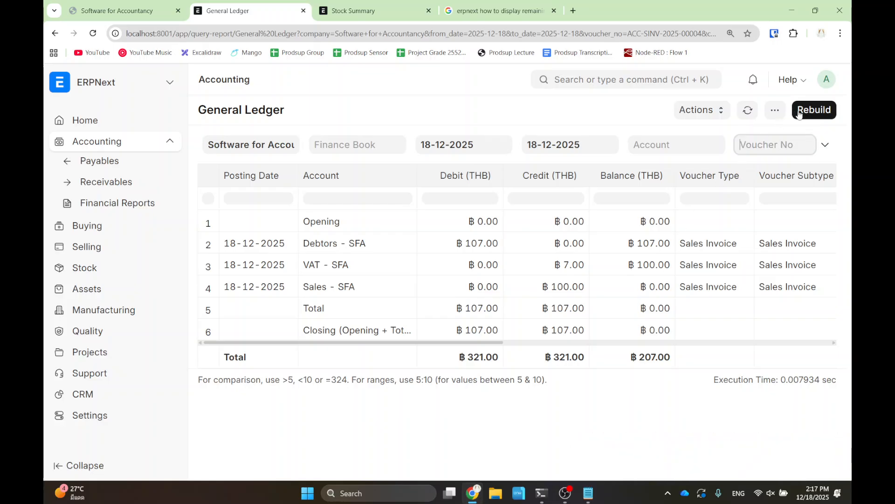
- Rebuild the ledger, then try 'Vat' in the Account column filter and clear it
left_click(799, 110)
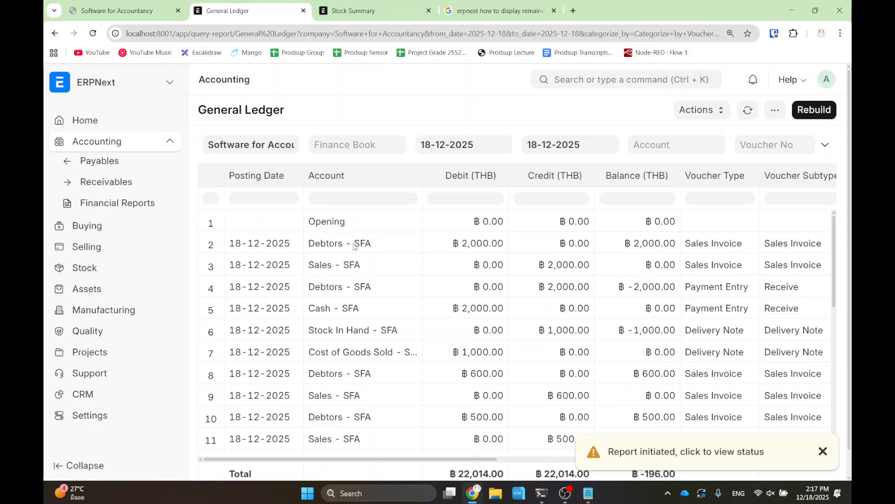
scroll(590, 332, "down", 5)
scroll(588, 333, "down", 5)
scroll(513, 280, "up", 15)
left_click(331, 198)
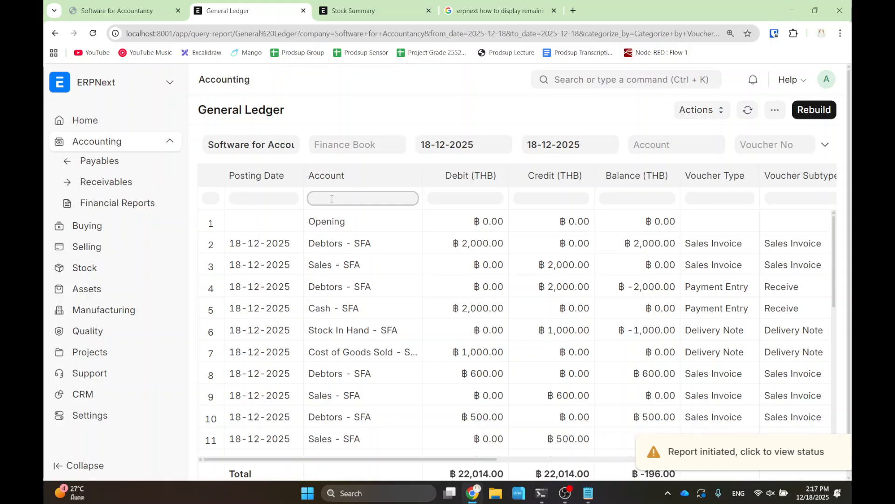
type("Vat")
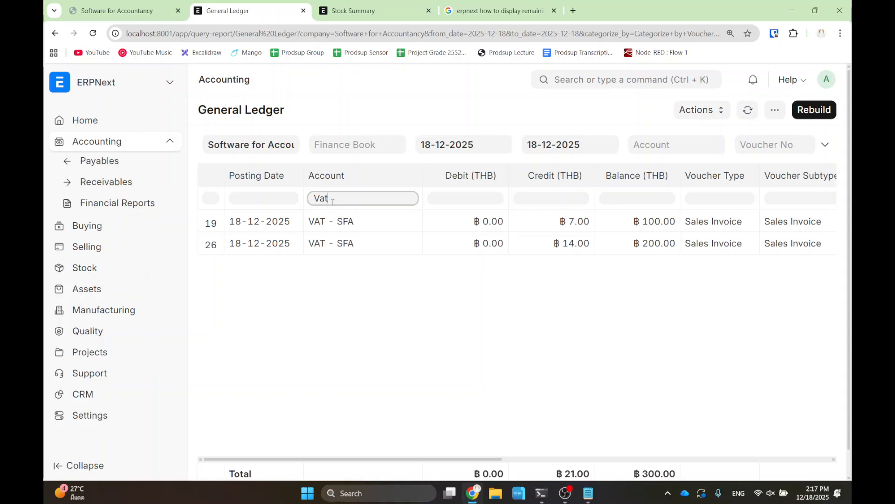
double_click(381, 206)
key("BackSpace")
- Set the Account filter to VAT - SFA, showing ฿7.00 and ฿14.00 credits
left_click(673, 146)
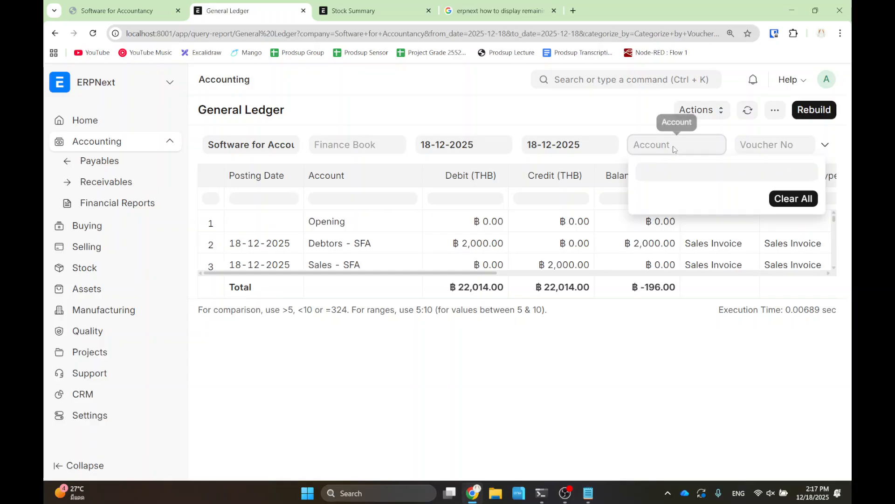
type("vat")
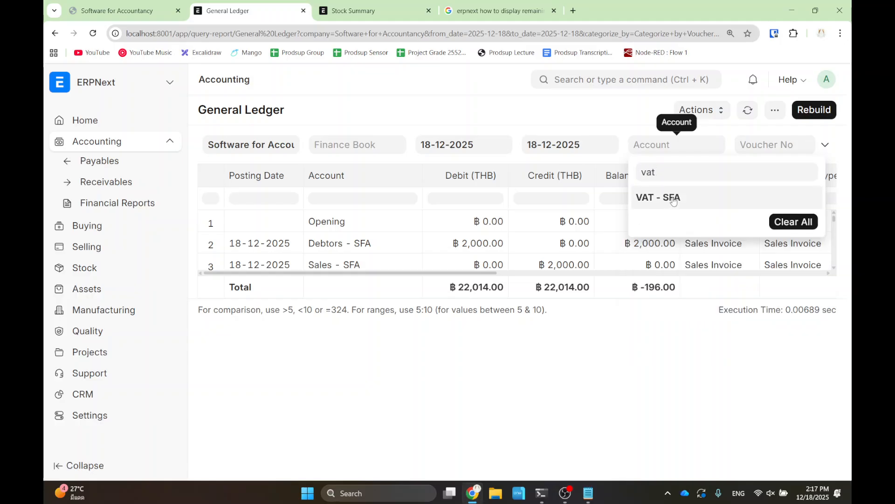
left_click(673, 199)
left_click(601, 122)
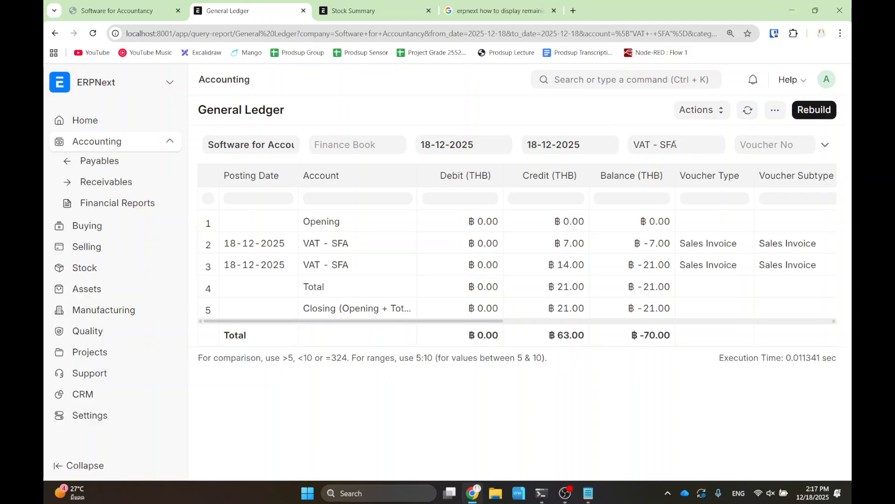
key("ctrl+2")
left_click_drag(400, 118, 817, 167)
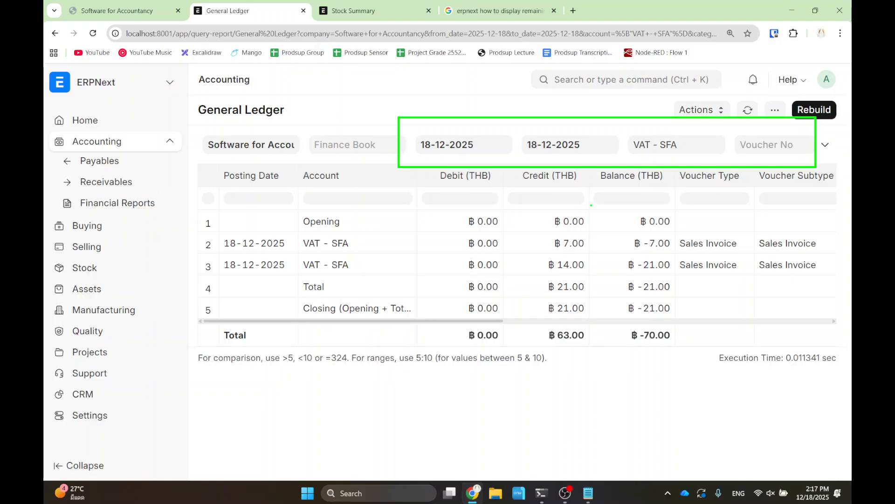
key("Escape")
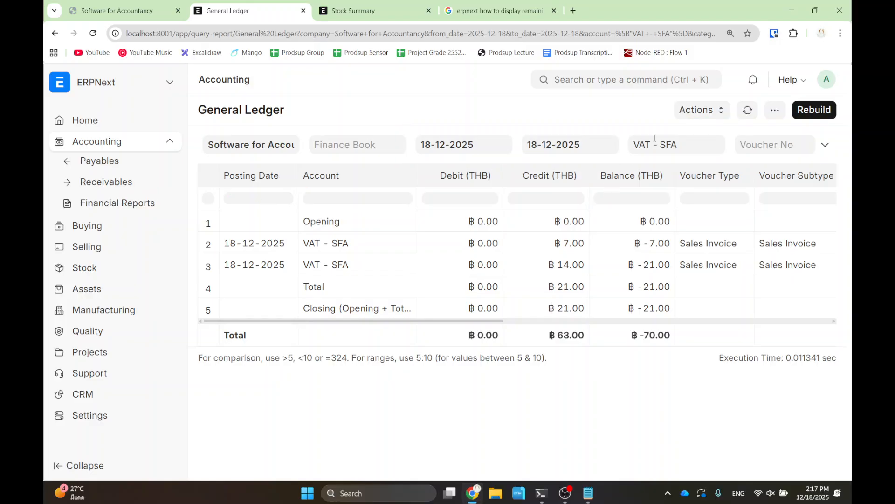
left_click(686, 145)
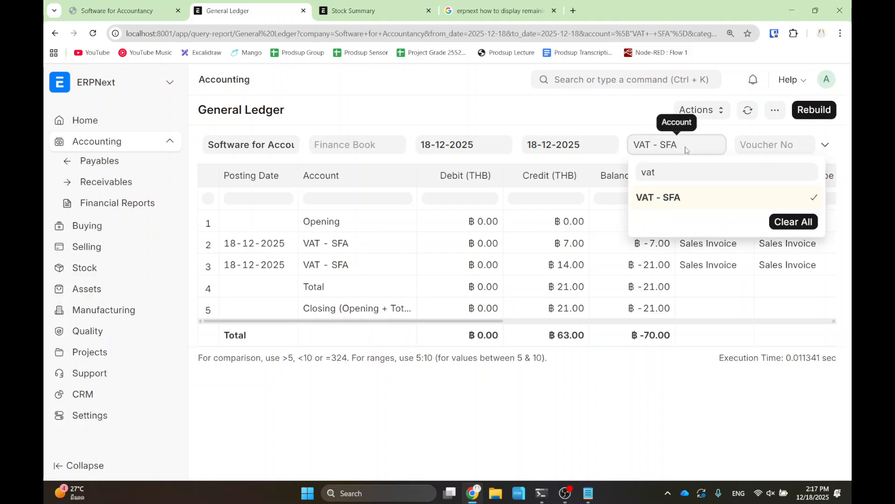
left_click(612, 126)
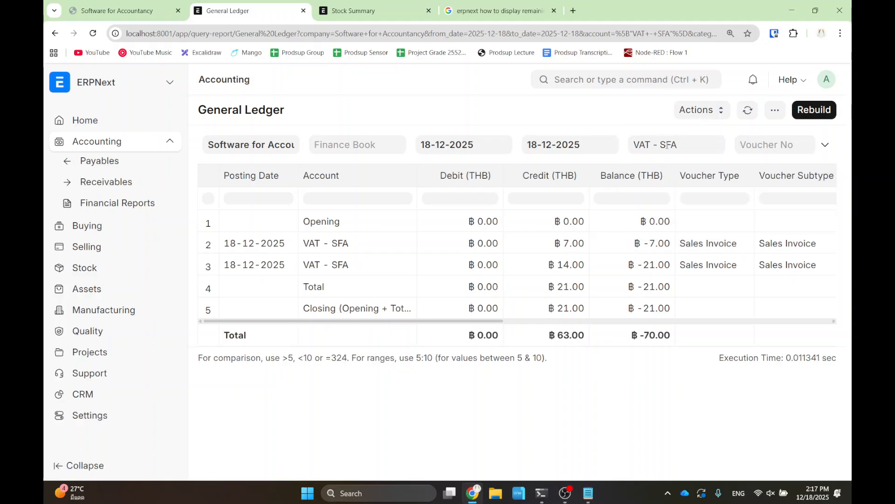
key("ctrl+2")
left_click_drag(616, 130, 704, 164)
key("Escape")
left_click(805, 111)
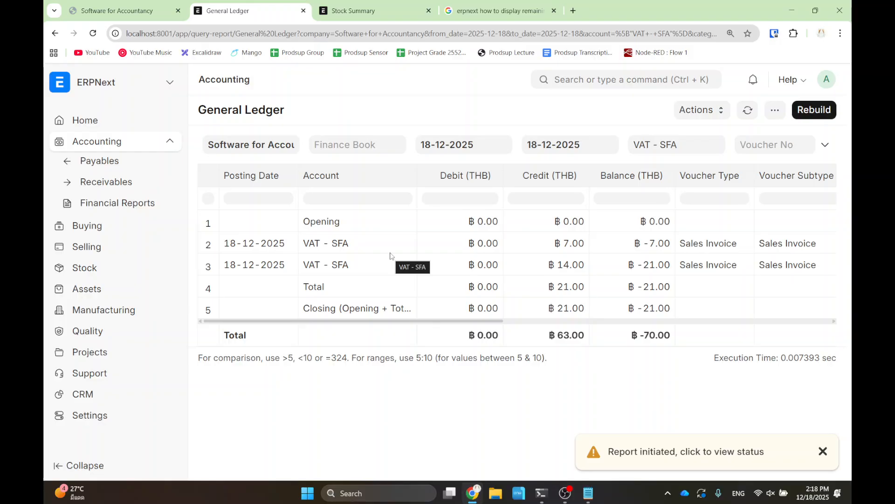
- Scroll the General Ledger table sideways to review its columns
left_click_drag(367, 323, 377, 322)
left_click_drag(499, 228, 572, 276)
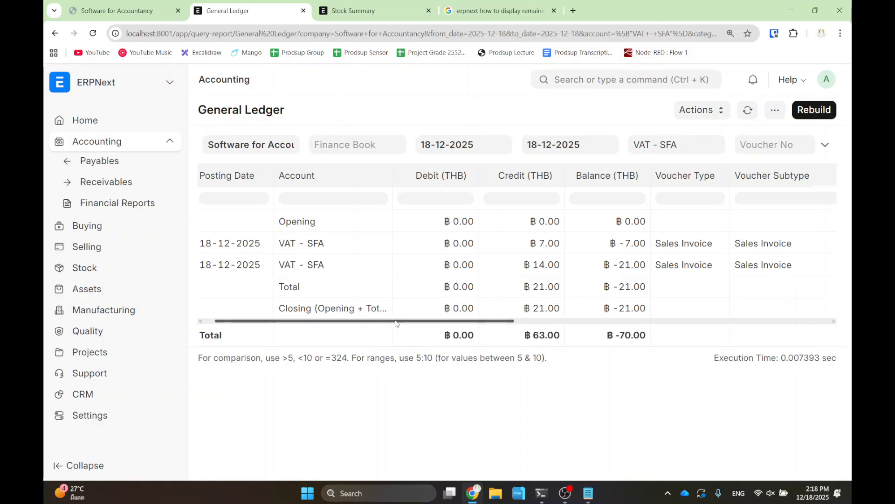
left_click_drag(396, 323, 590, 324)
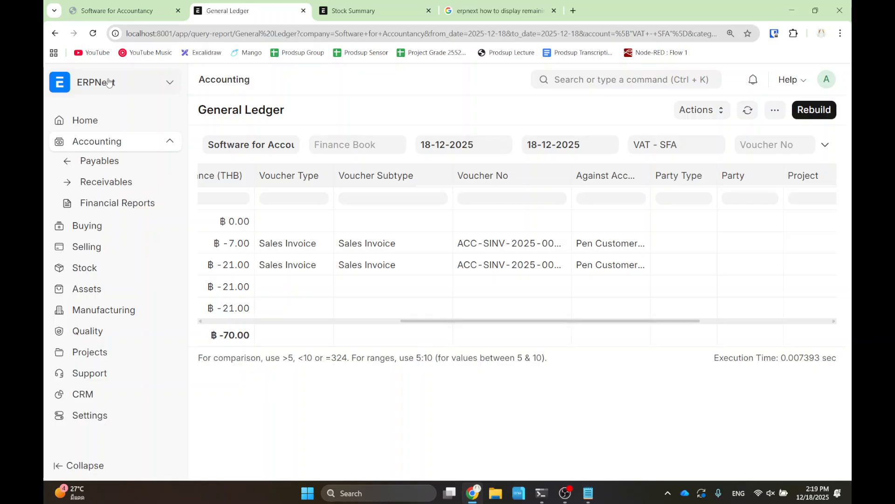
- Abandon a 'purchase order' search and advance the accountancy slides to slide 15, Sale VAT
left_click(628, 81)
type("pur")
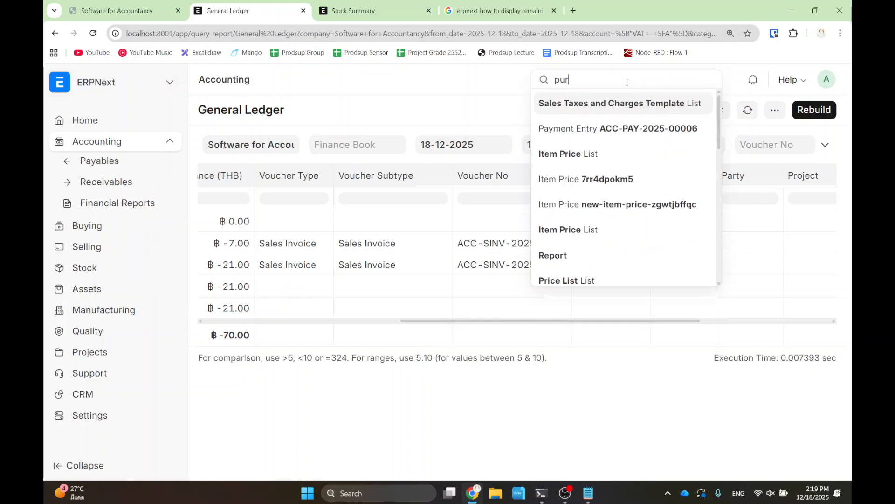
type("chase order")
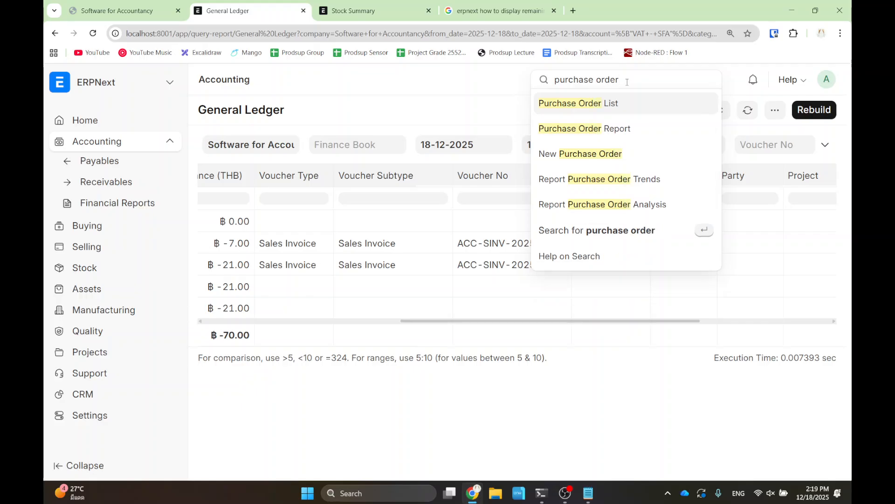
key("BackSpace")
key("BackSpace")
key("BackSpace")
key("BackSpace")
key("BackSpace")
key("BackSpace")
key("BackSpace")
key("BackSpace")
key("BackSpace")
key("BackSpace")
key("BackSpace")
key("BackSpace")
key("BackSpace")
key("BackSpace")
left_click(92, 7)
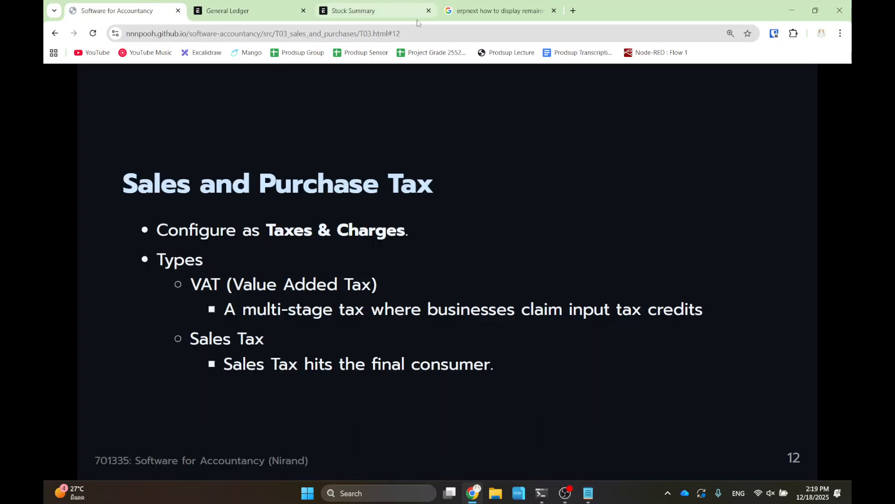
key("Right")
key("Right")
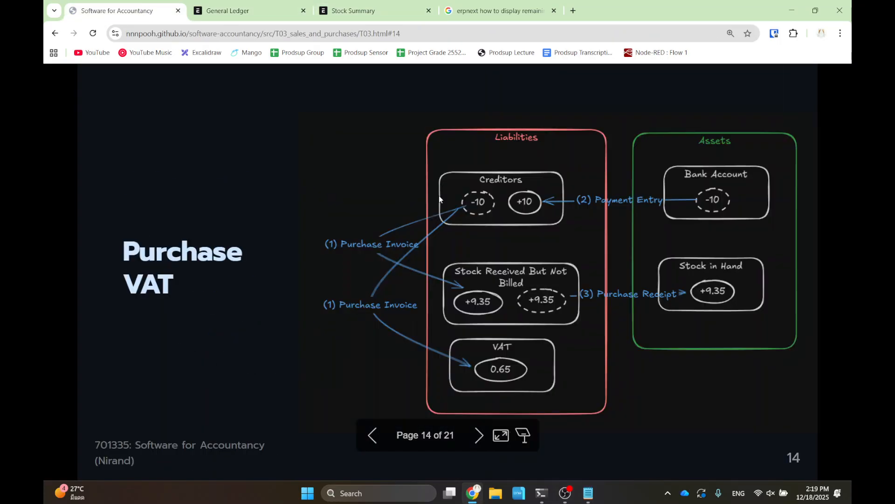
key("Right")
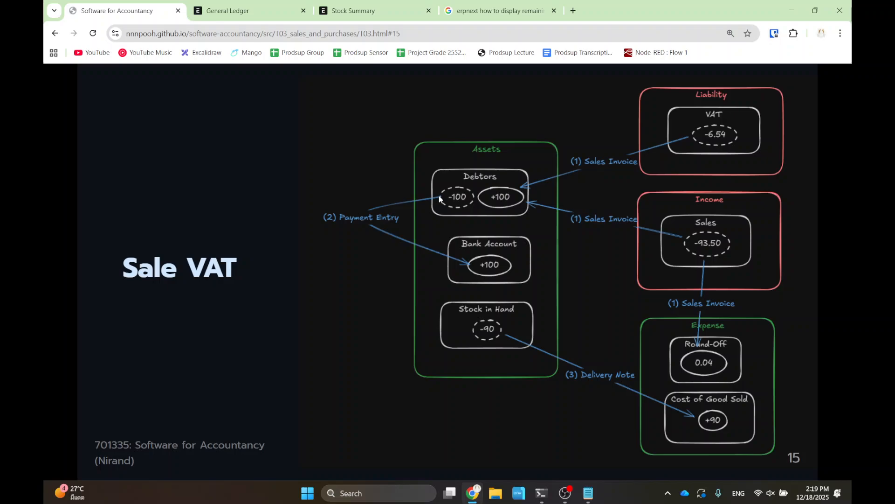
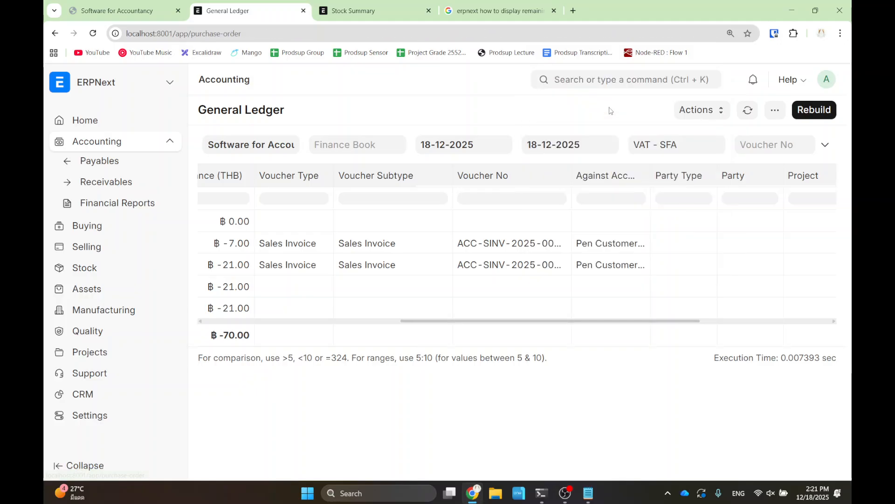
- Start a new purchase order dated 18-12-2025
left_click(774, 110)
- Choose Pen Factory as the supplier and set Required By to today
left_click(300, 243)
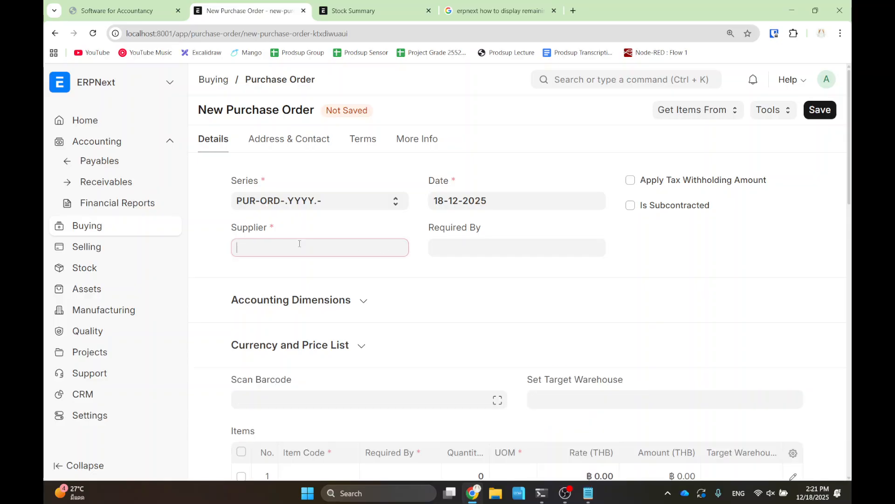
left_click(274, 272)
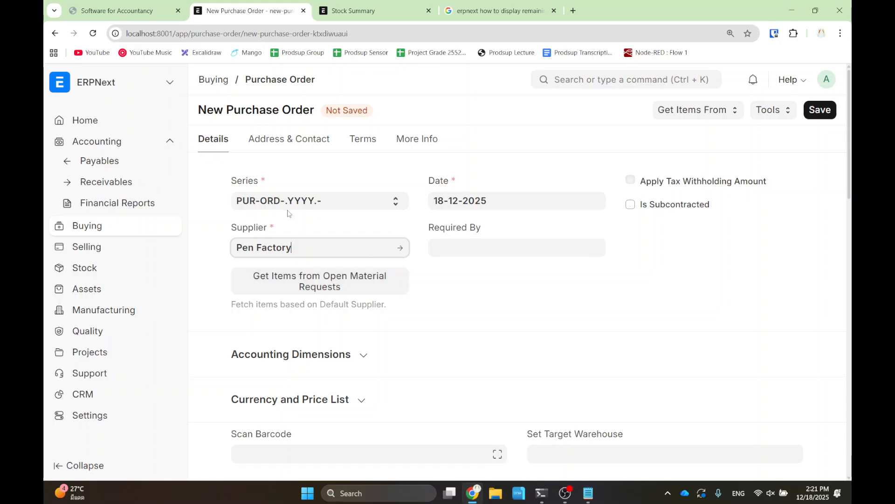
scroll(268, 231, "down", 2)
scroll(382, 276, "up", 2)
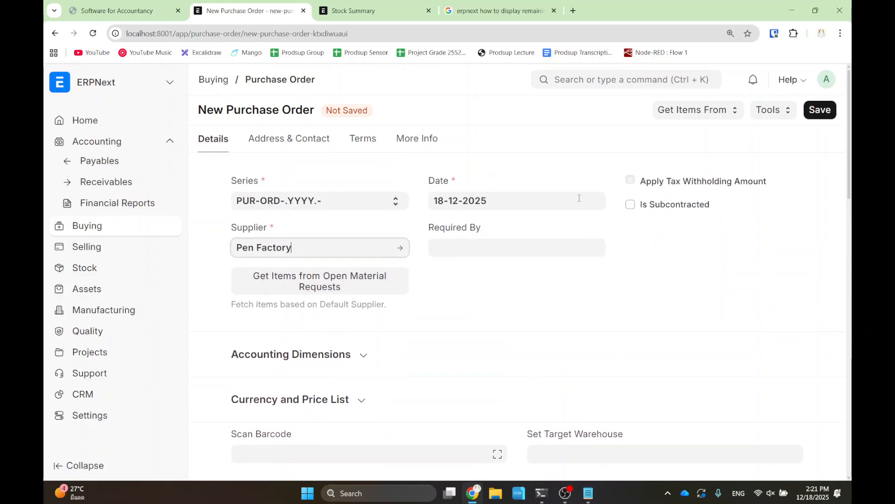
left_click(458, 251)
left_click(485, 434)
scroll(327, 342, "down", 5)
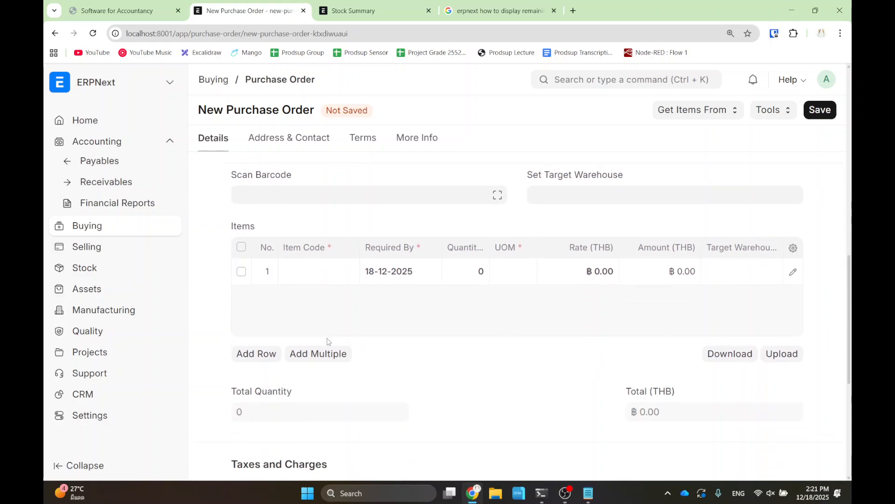
- Add item Pen with quantity 1 at a rate of 100.00
left_click(314, 269)
type("Pen")
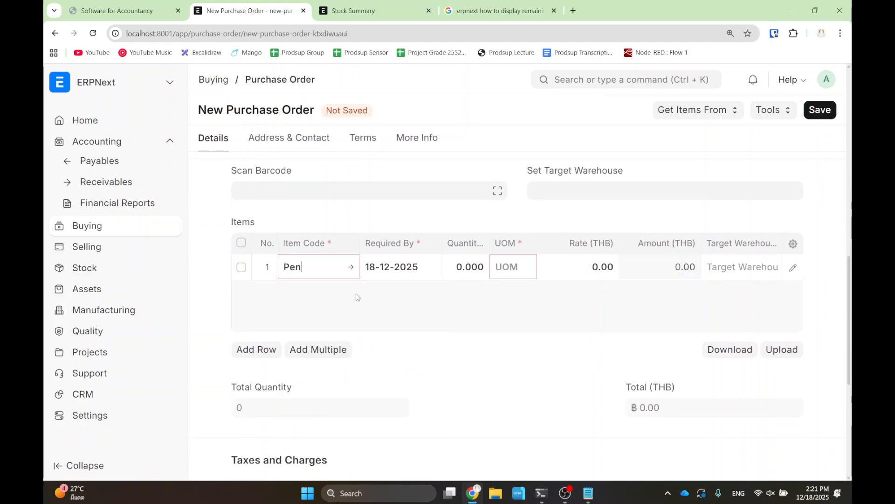
scroll(474, 272, "down", 1)
left_click(472, 214)
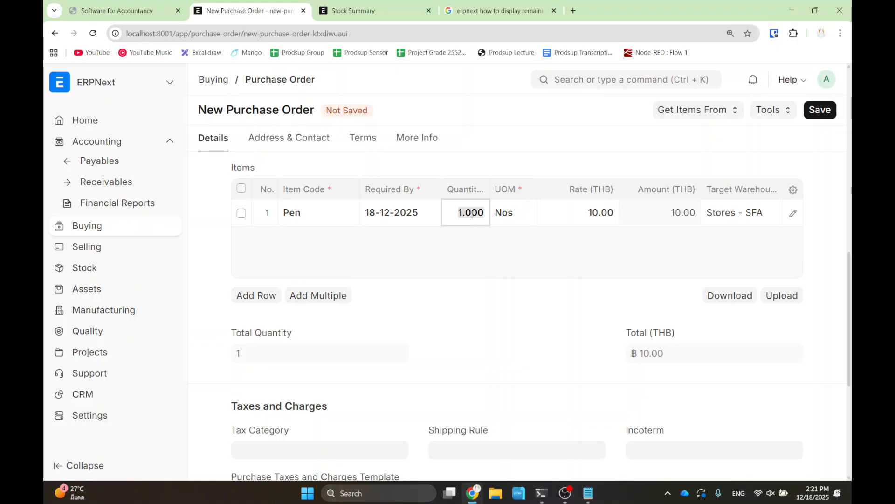
type("1")
left_click(547, 215)
type("100")
left_click(536, 276)
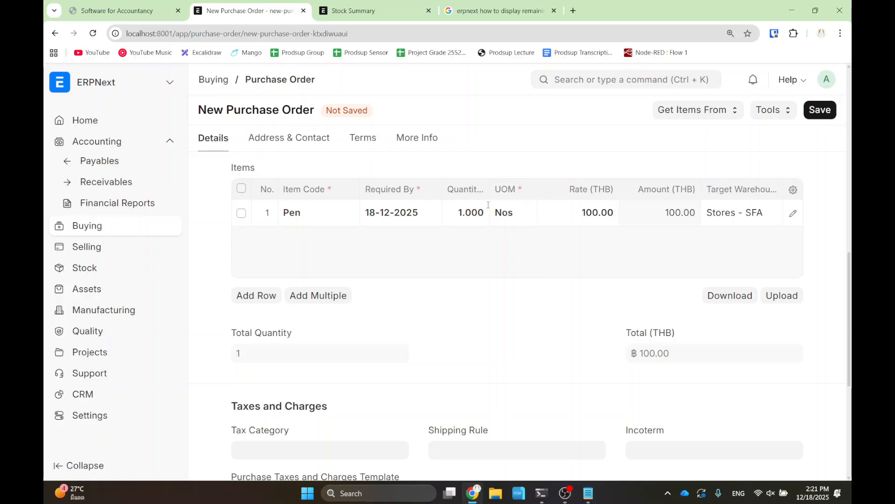
- Review the order totals: quantity 1, total 100.00 THB
scroll(523, 222, "down", 3)
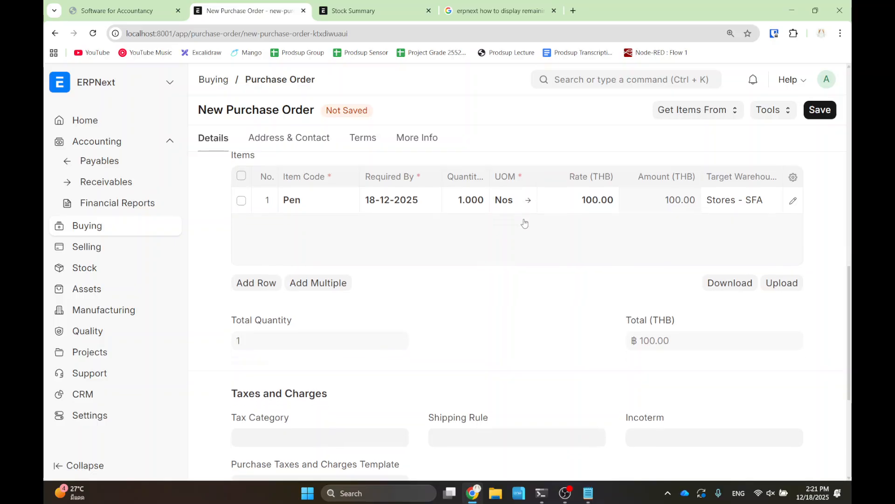
left_click_drag(551, 250, 523, 331)
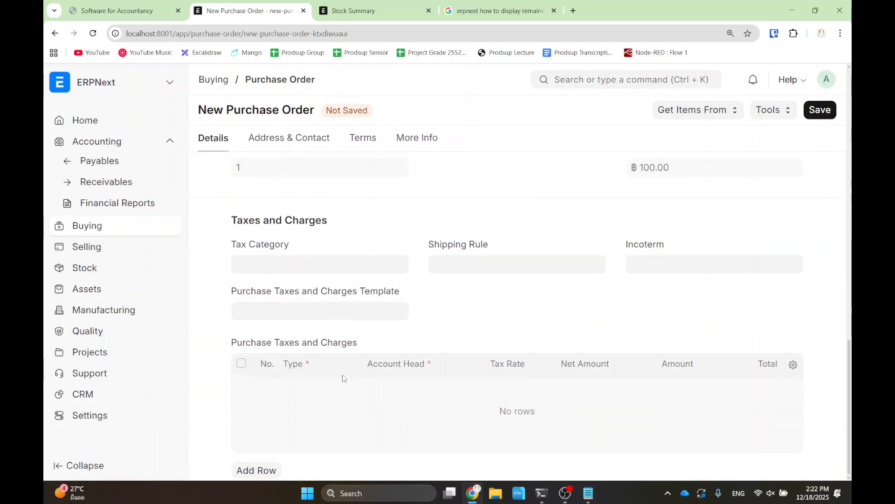
scroll(555, 364, "up", 1)
left_click_drag(510, 362, 523, 434)
left_click(474, 421)
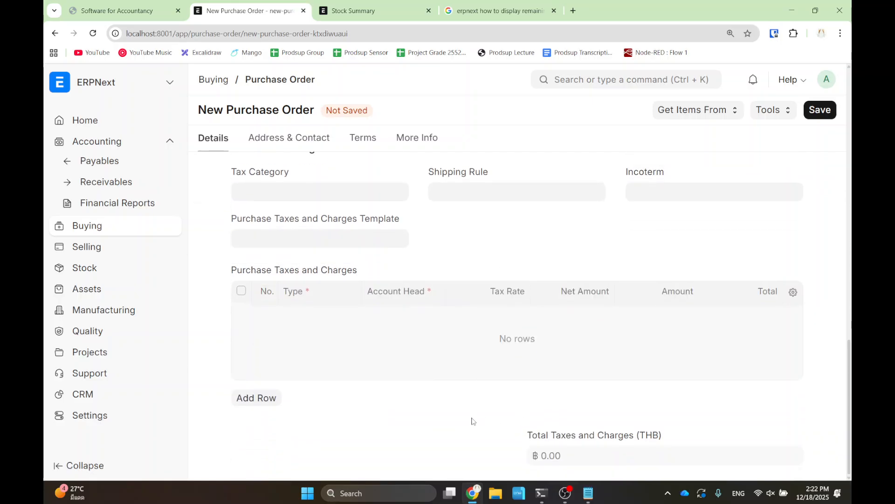
left_click(315, 239)
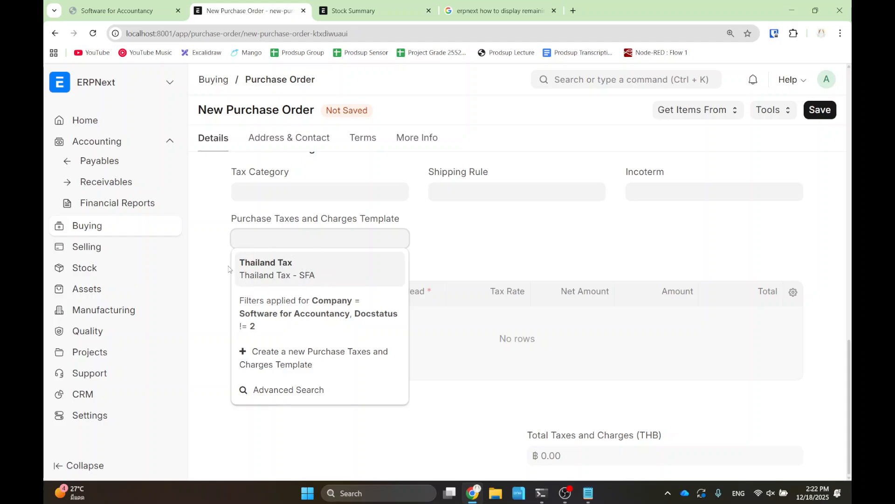
- Apply the Thailand Tax template, adding 7.00 VAT - SFA for a 107.00 THB grand total
left_click(243, 271)
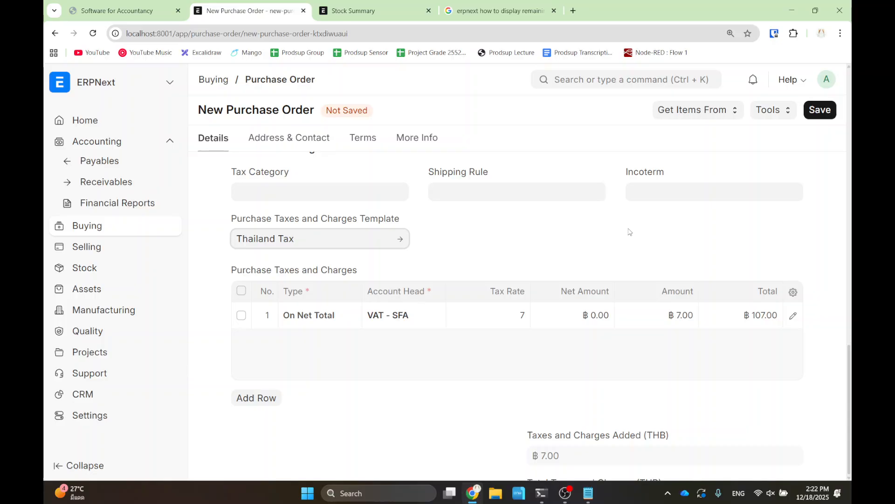
scroll(625, 280, "up", 3)
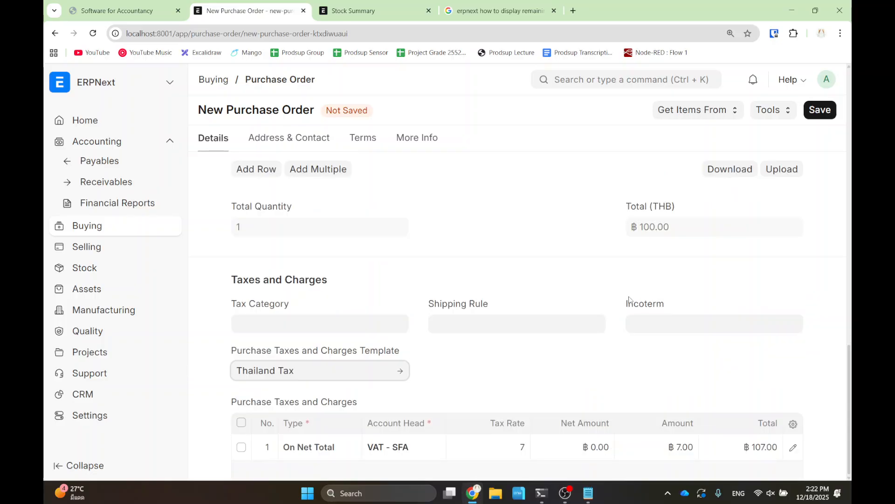
left_click(819, 260)
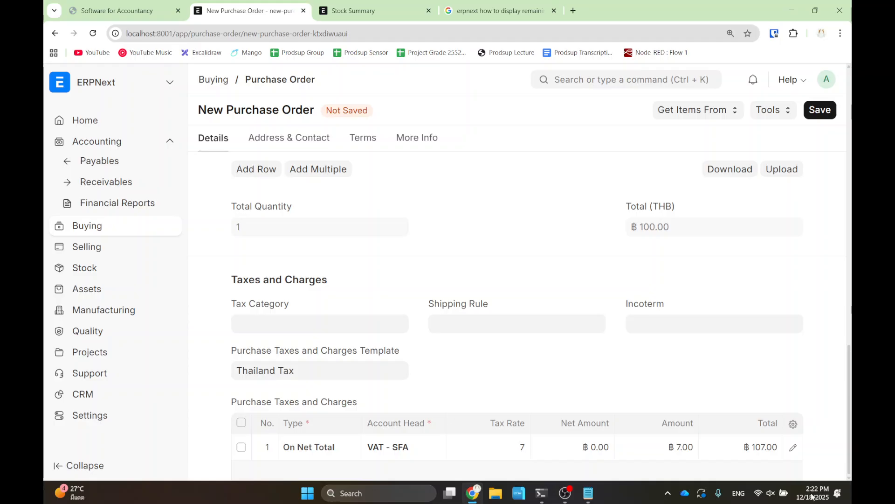
left_click_drag(784, 382, 723, 267)
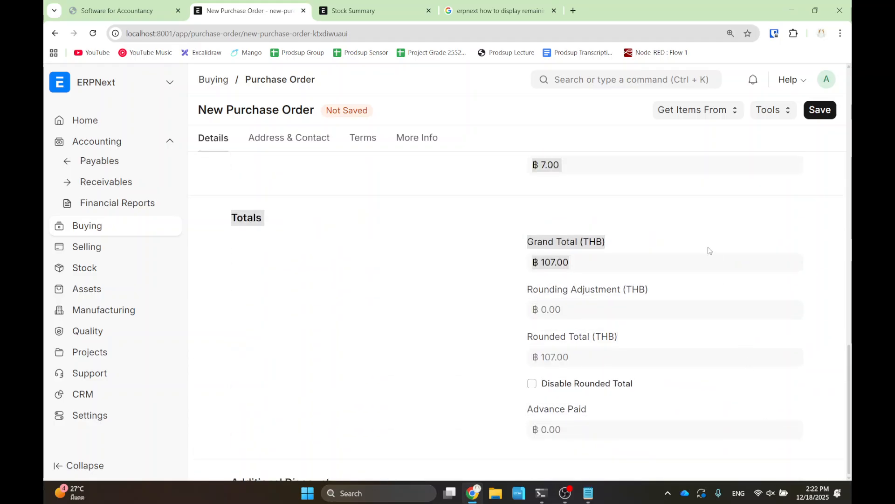
left_click(709, 248)
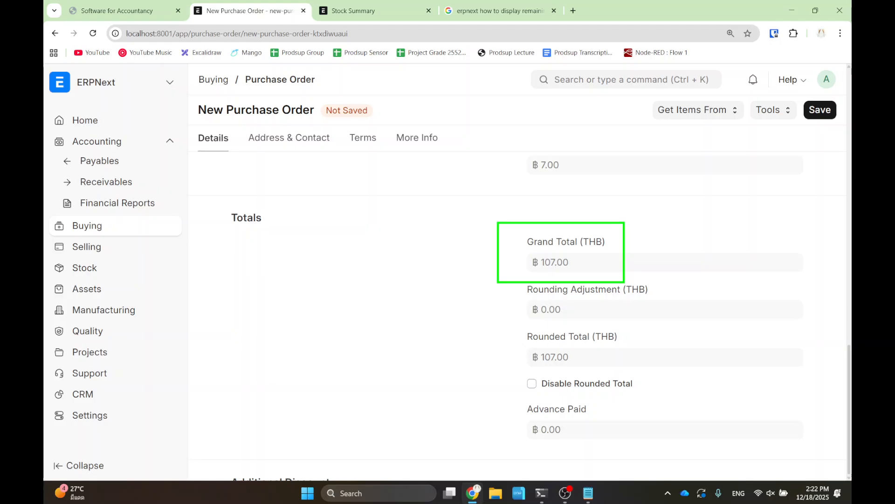
- Save and submit the order as PUR-ORD-2025-00003, status To Receive and Bill
left_click(819, 110)
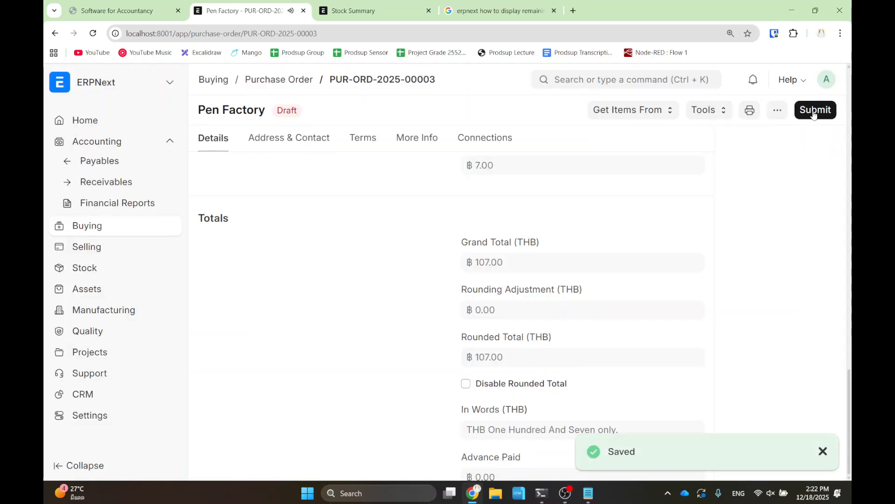
left_click(814, 110)
left_click(617, 174)
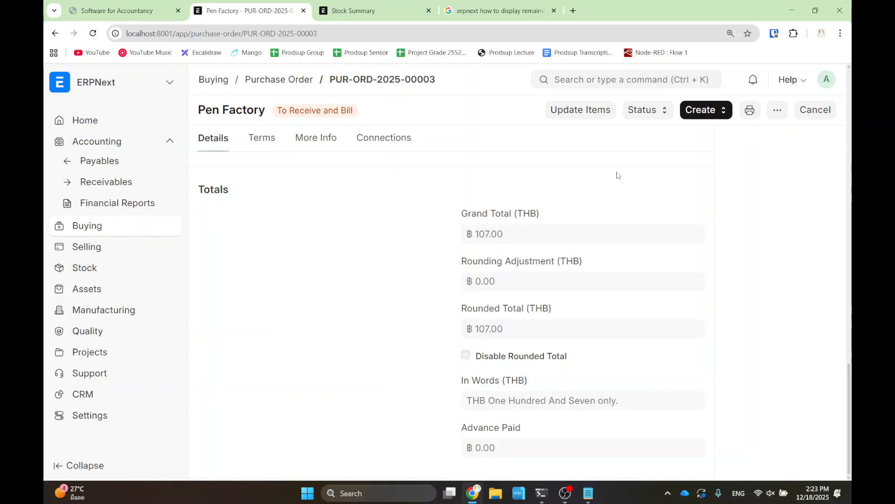
left_click(719, 110)
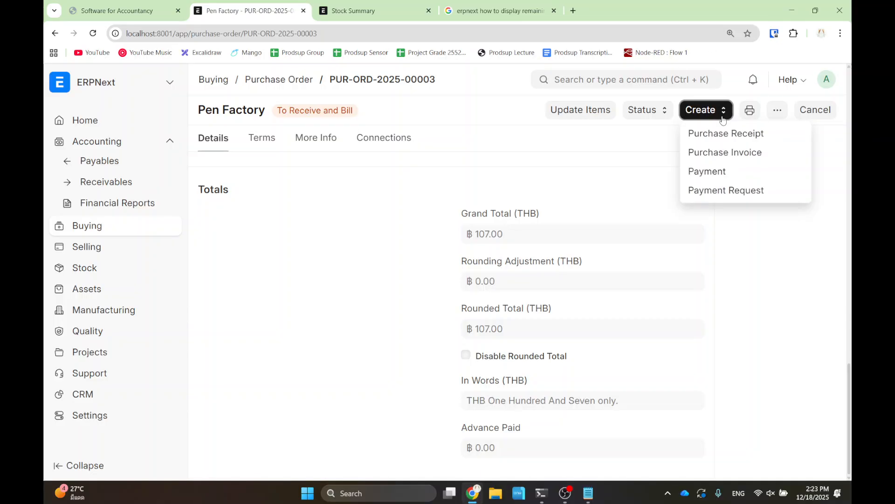
- Create purchase invoice ACC-PINV-2025-00003 from the order, then save and submit it
left_click(709, 152)
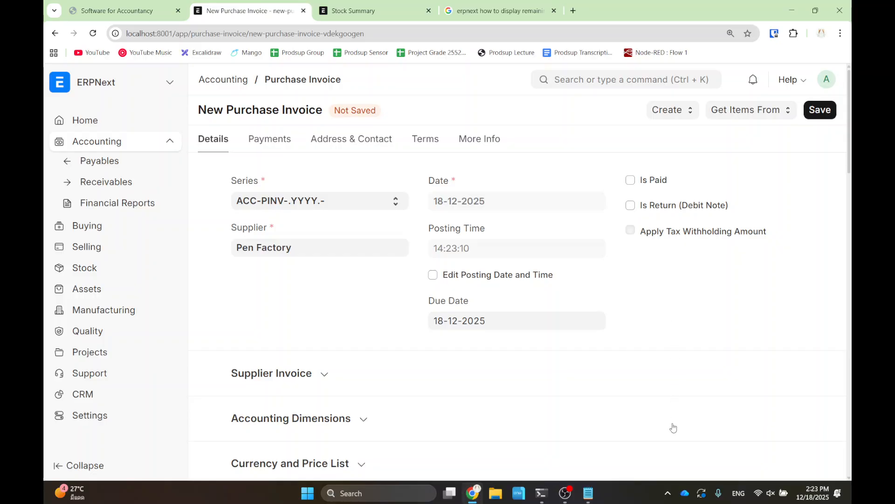
scroll(344, 292, "down", 6)
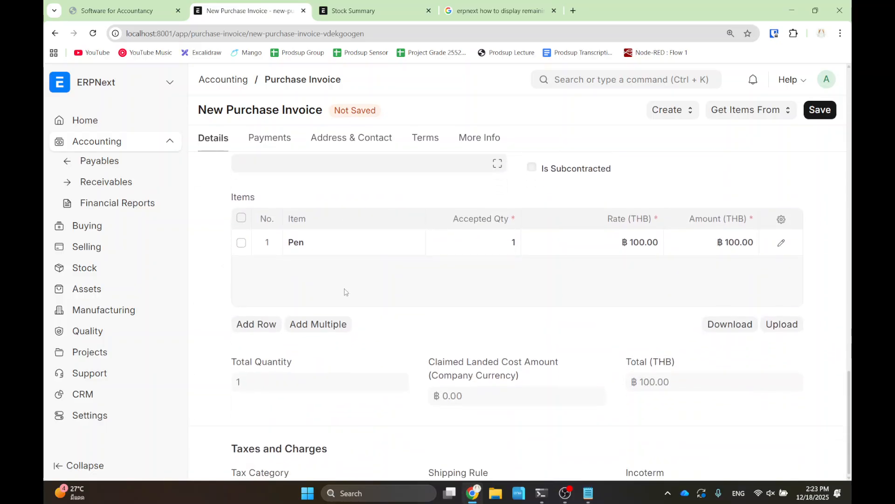
left_click_drag(207, 295, 372, 309)
left_click(405, 347)
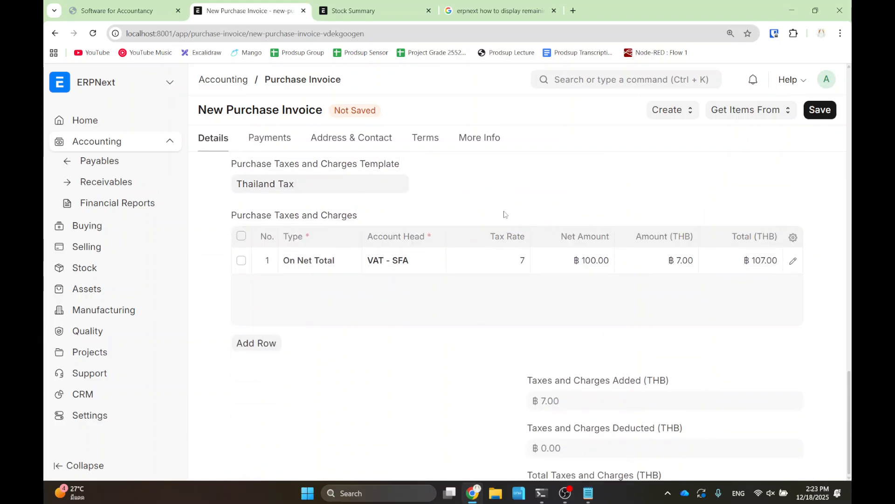
left_click(820, 111)
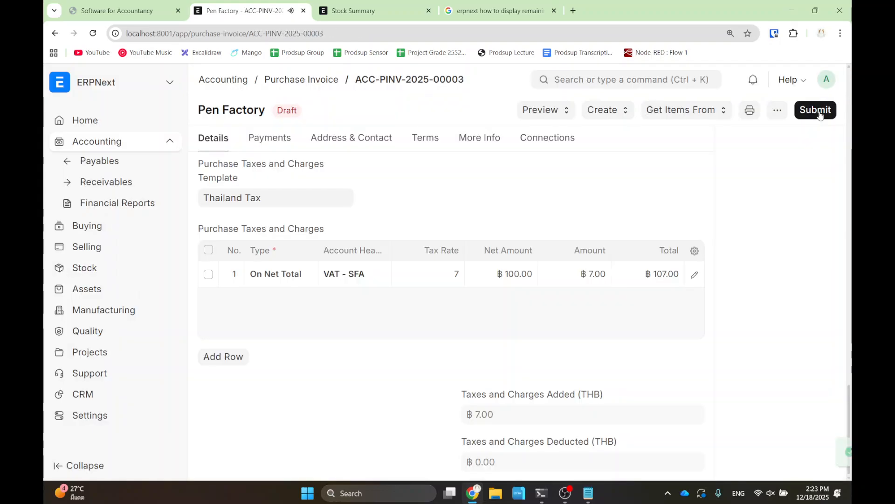
left_click(816, 111)
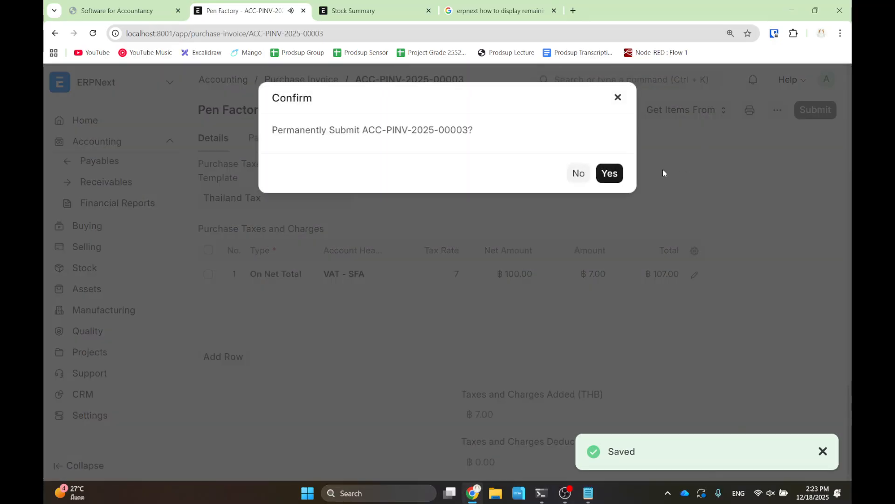
left_click(610, 173)
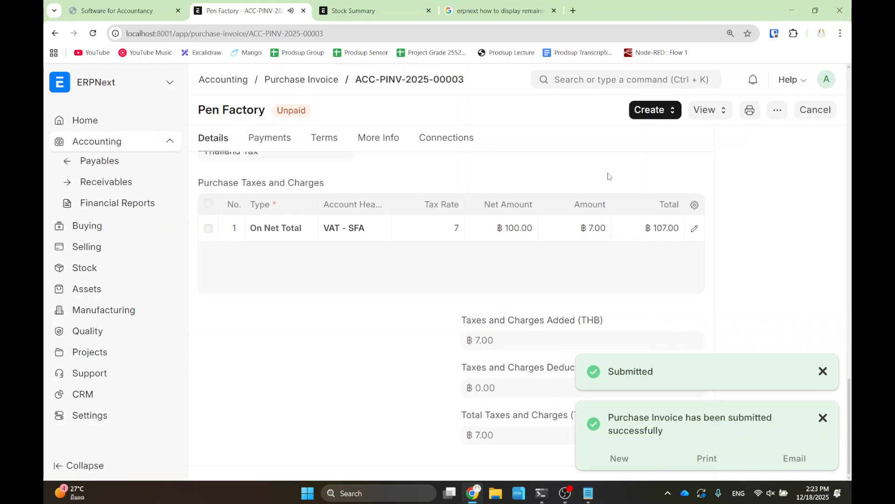
left_click(706, 114)
- Check the invoice's ledger entries (Creditors 107.00, Stock Received 100.00, VAT 7.00), then return to the invoice
left_click(723, 135)
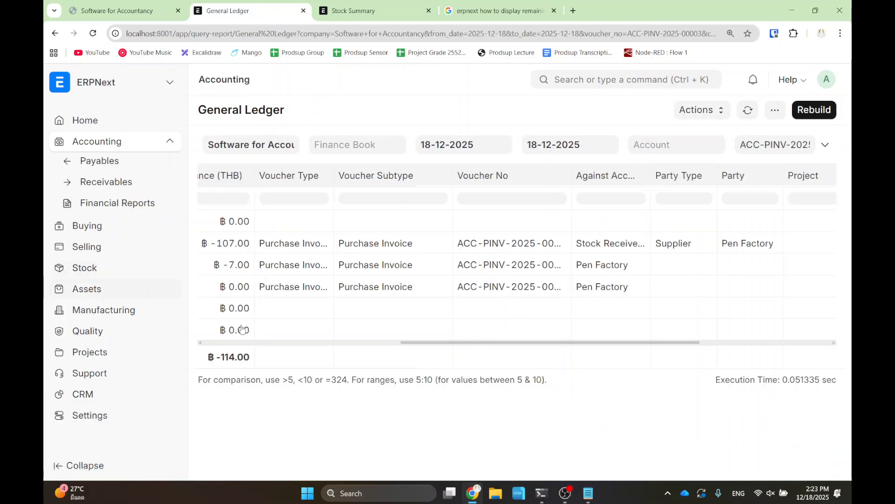
left_click(311, 342)
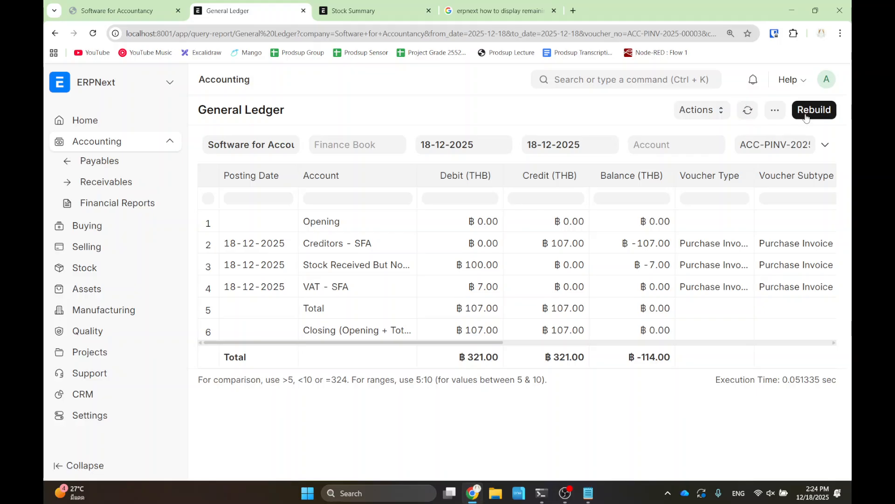
left_click(54, 33)
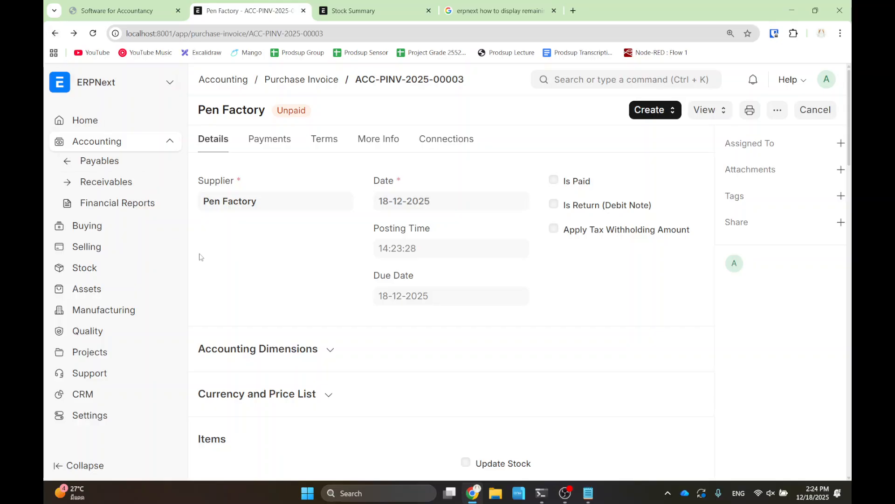
- Create payment entry ACC-PAY-2025-00007 from the invoice for Pen Factory, then save and submit it
left_click(651, 113)
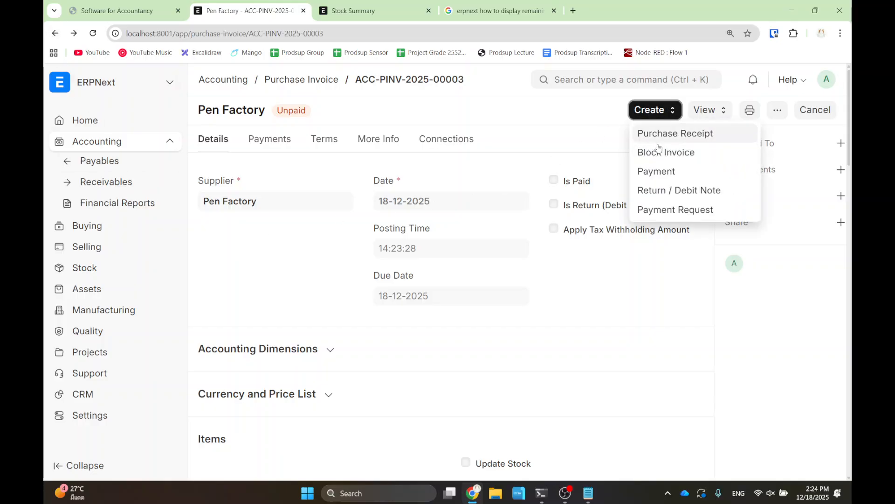
left_click(672, 172)
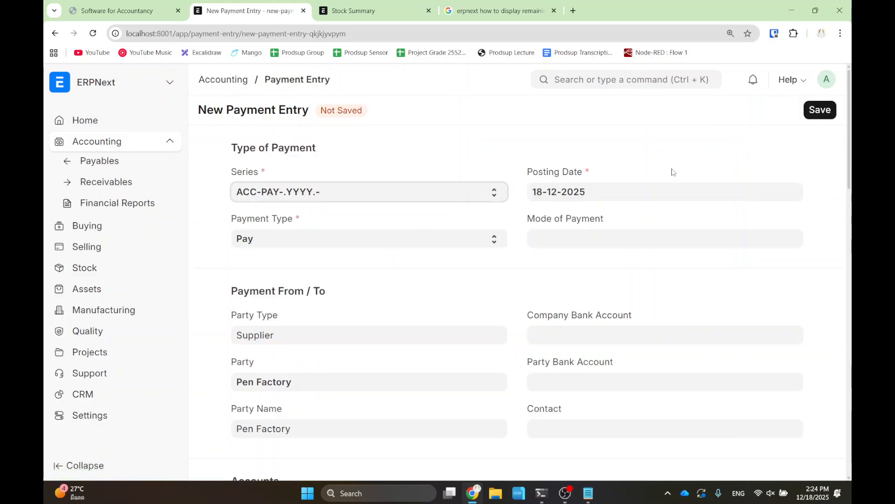
left_click(817, 109)
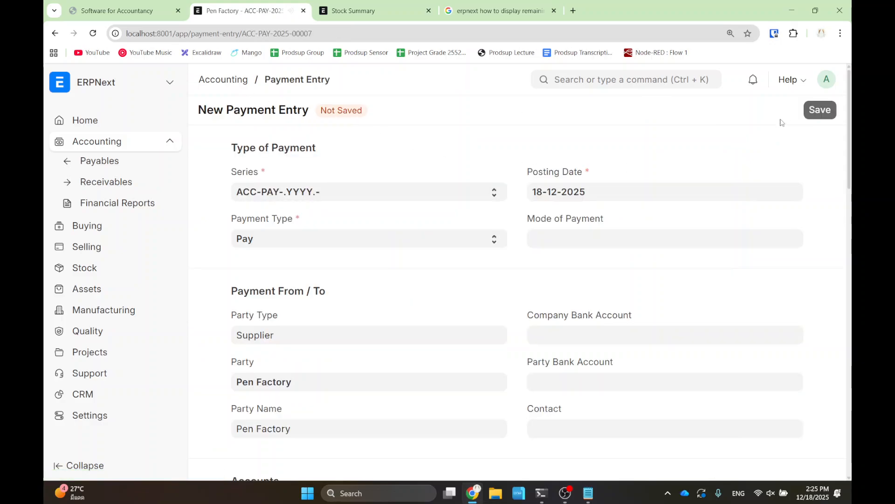
left_click(811, 110)
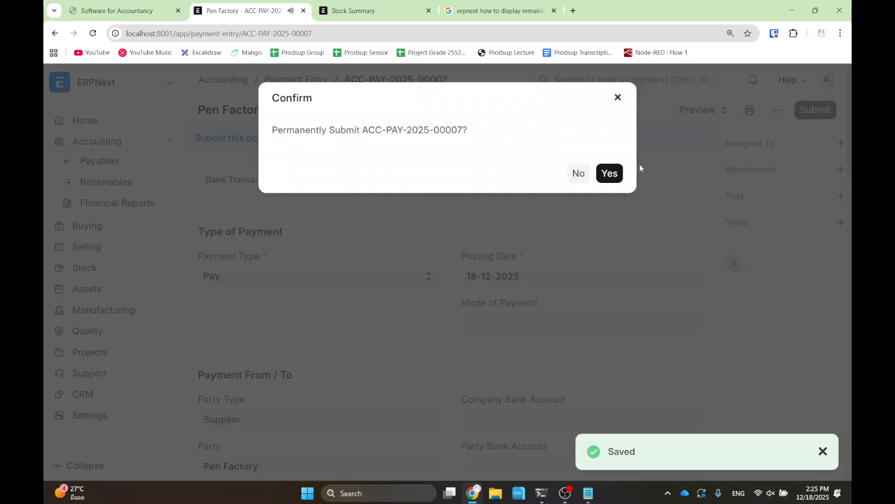
left_click(607, 172)
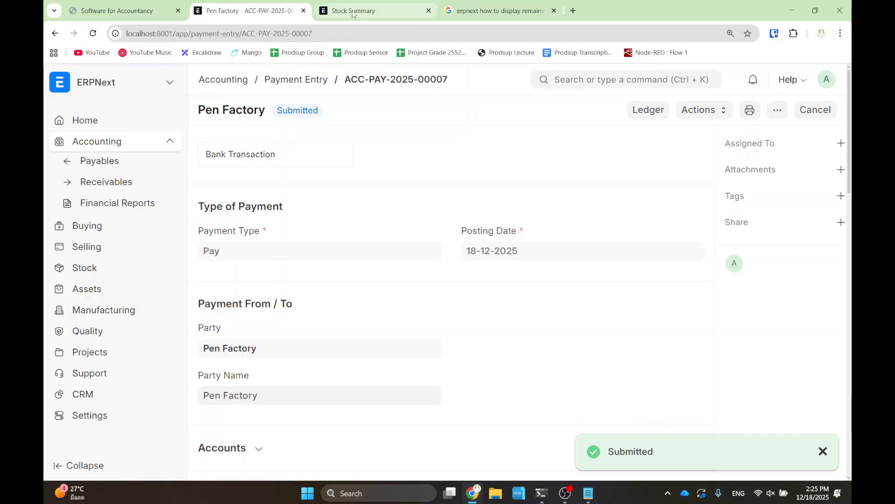
- Open the General Ledger report through the search bar
left_click(594, 80)
type("a")
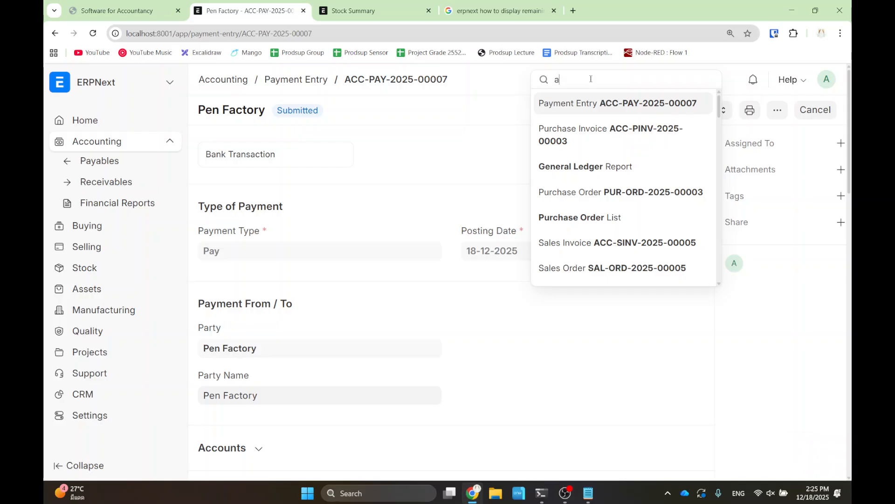
type("ccount")
key("BackSpace")
key("BackSpace")
key("BackSpace")
key("BackSpace")
key("BackSpace")
key("BackSpace")
key("BackSpace")
type("genera")
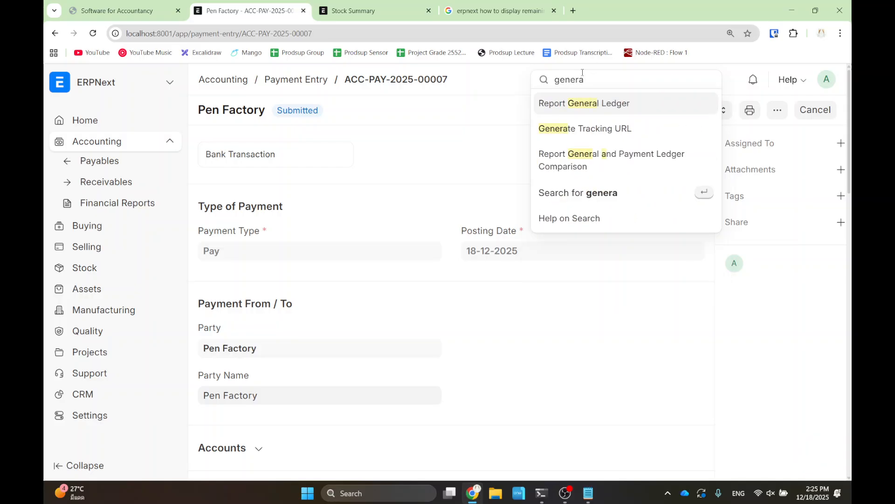
left_click(609, 106)
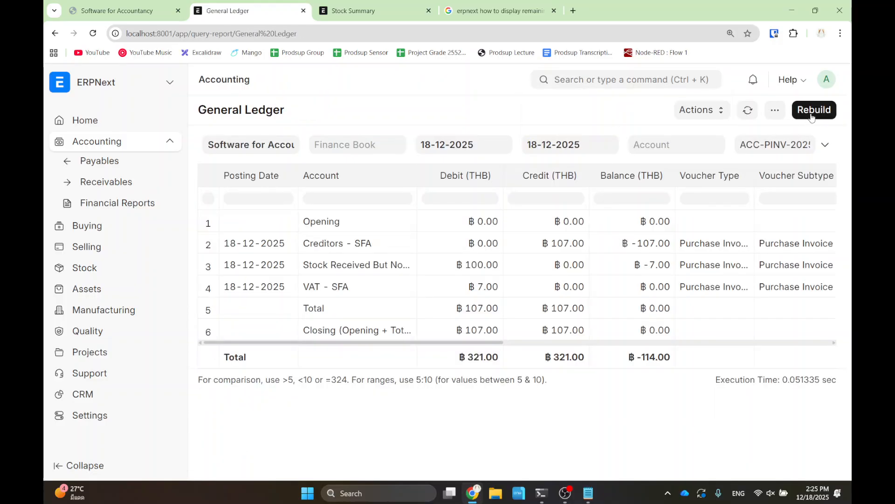
- Clear the Voucher No filter and filter accounts by Application of Funds (Assets) - SFA and VAT - SFA
triple_click(776, 145)
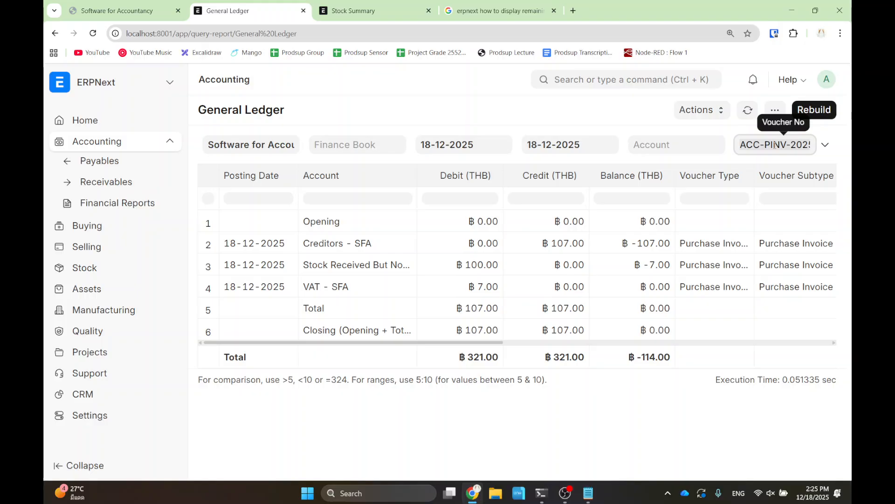
key("BackSpace")
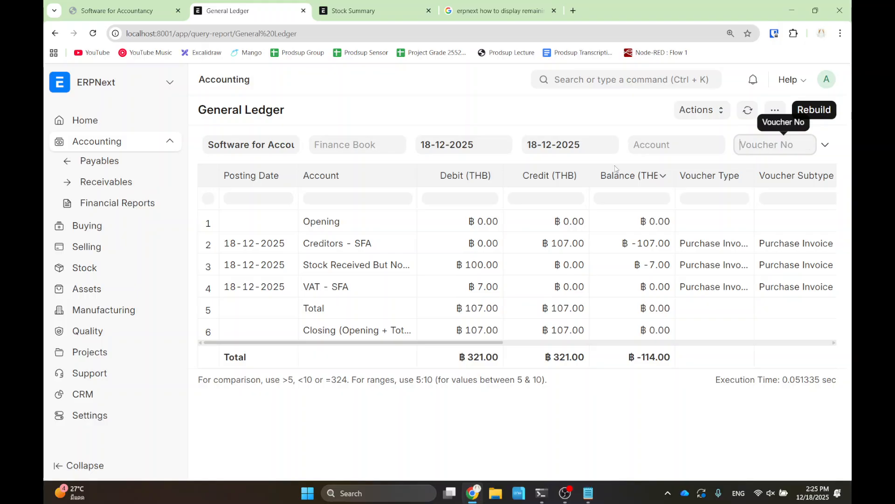
left_click(691, 149)
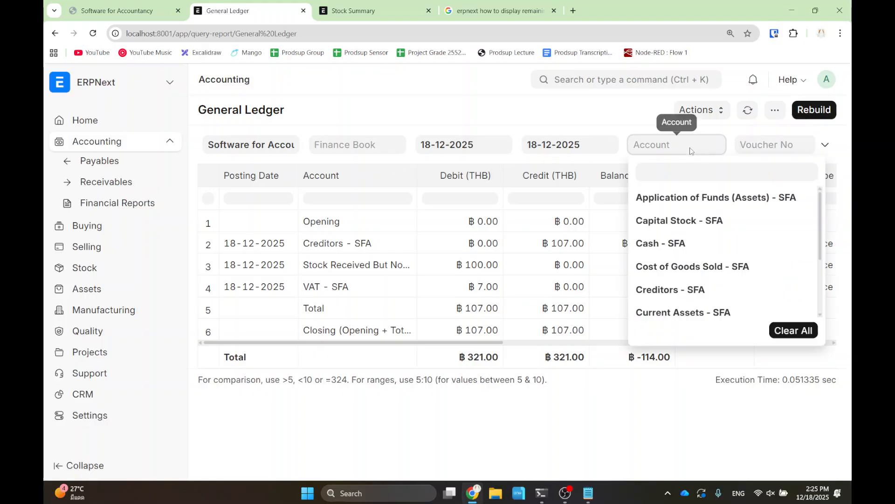
left_click(658, 148)
left_click(658, 149)
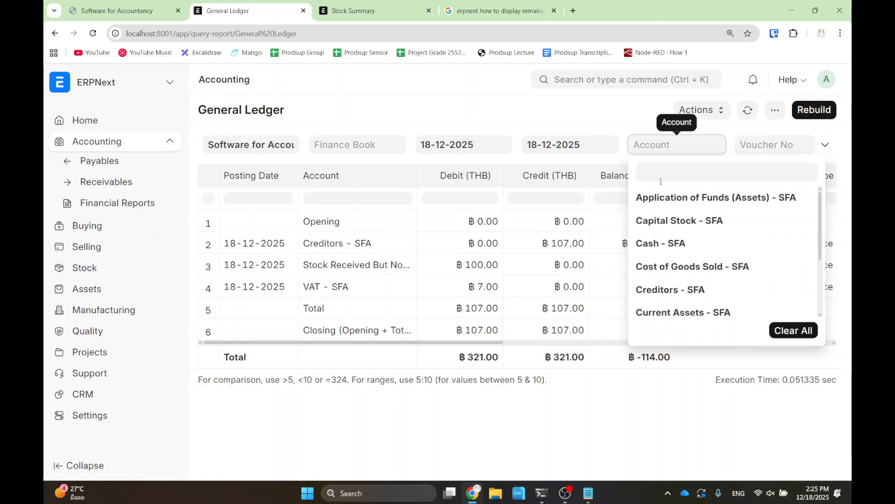
left_click(660, 197)
type("vat")
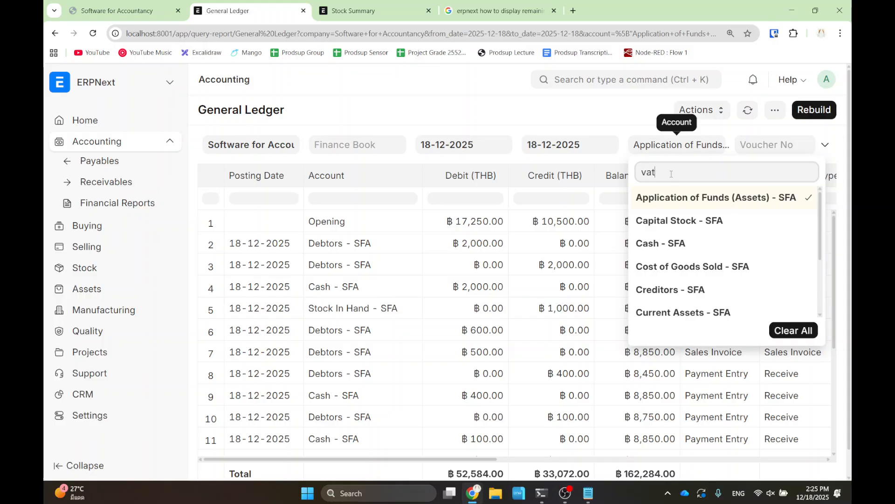
left_click(659, 221)
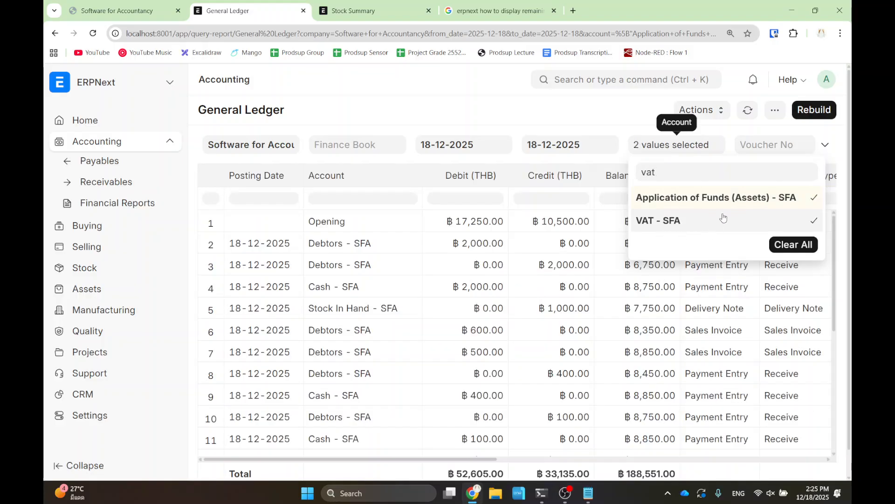
left_click(805, 112)
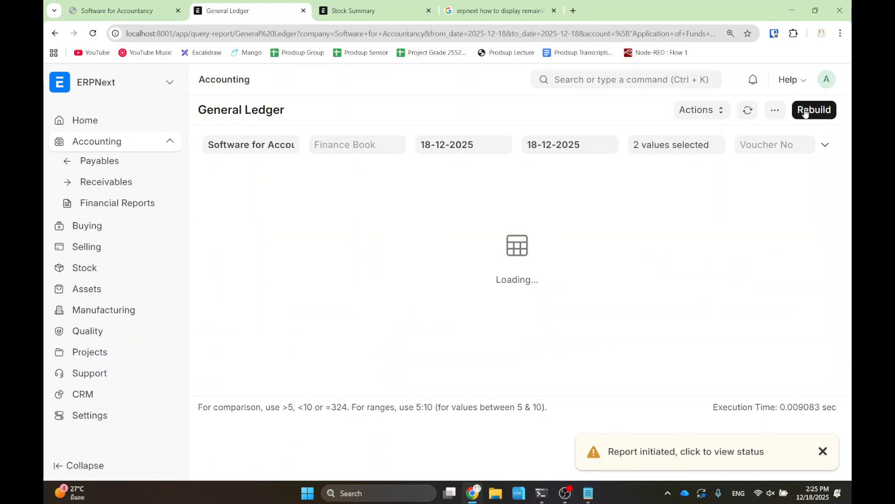
- Narrow the Account filter to VAT - SFA alone, closing at -14.00 THB
left_click(685, 145)
left_click(674, 199)
left_click(793, 244)
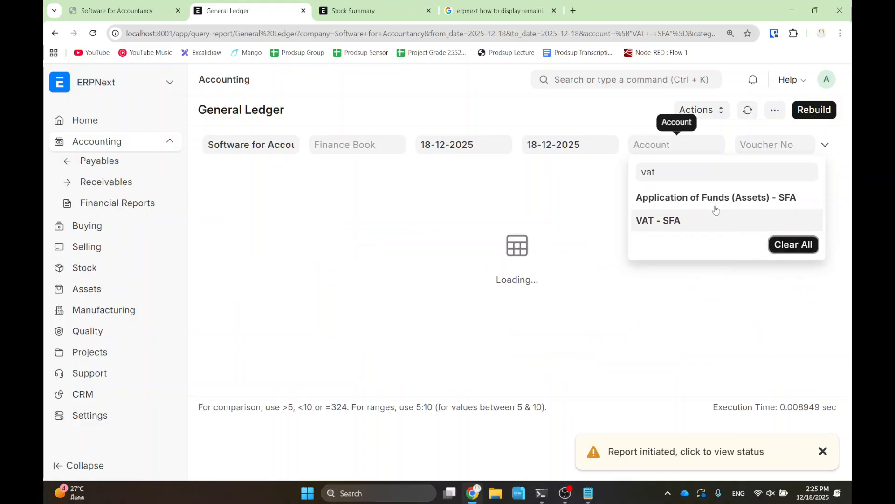
left_click(672, 220)
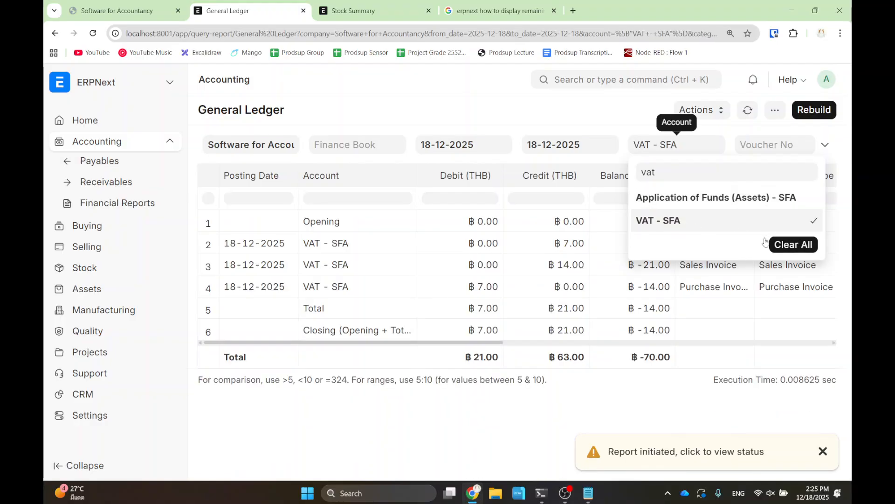
left_click(812, 111)
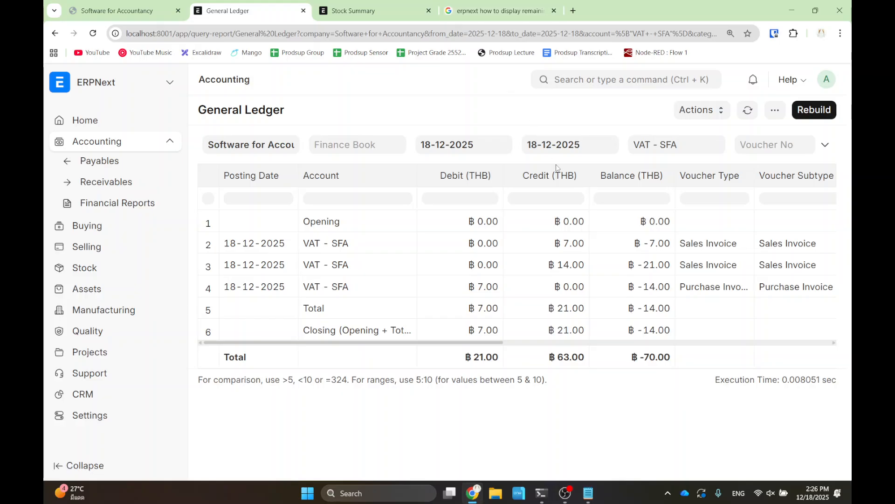
left_click(566, 493)
left_click(567, 494)
- Review the Purchase VAT slide, then advance the deck to page 16, Withholding Tax
left_click(123, 11)
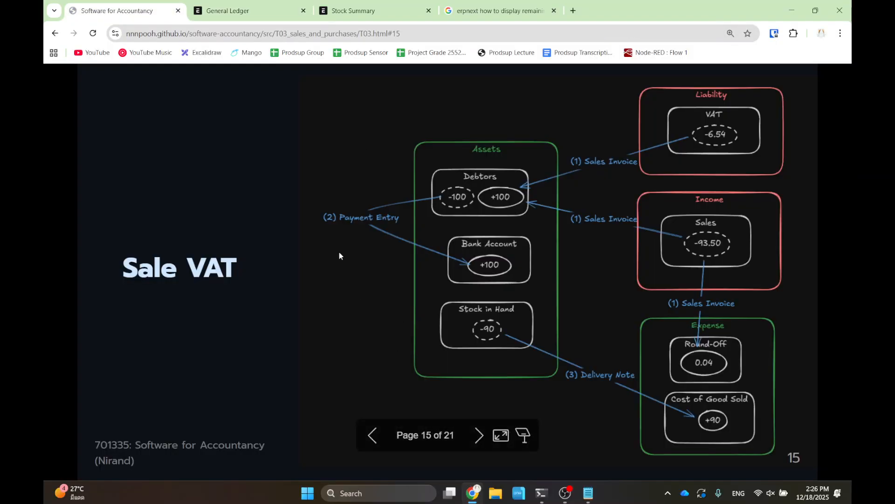
key("Left")
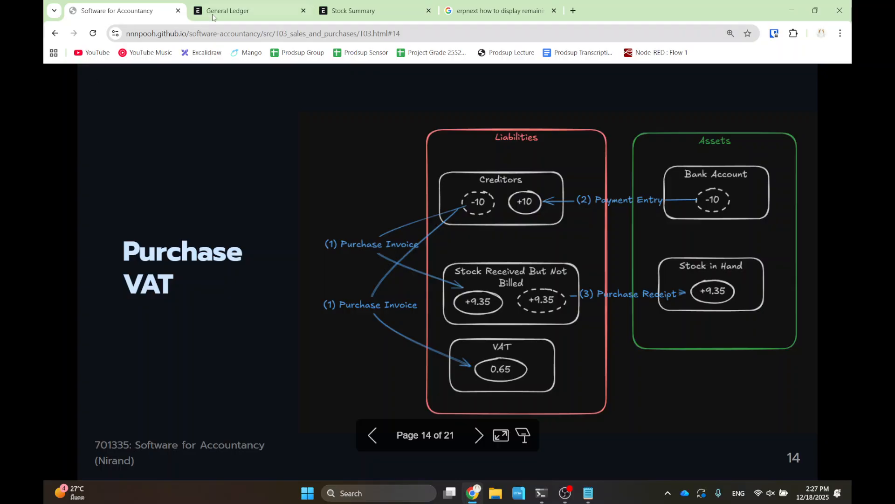
left_click(228, 10)
left_click(404, 8)
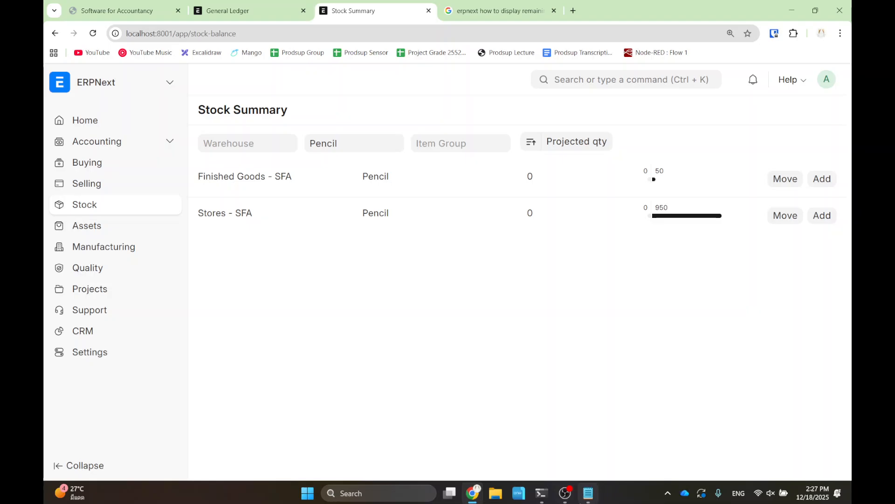
left_click(563, 497)
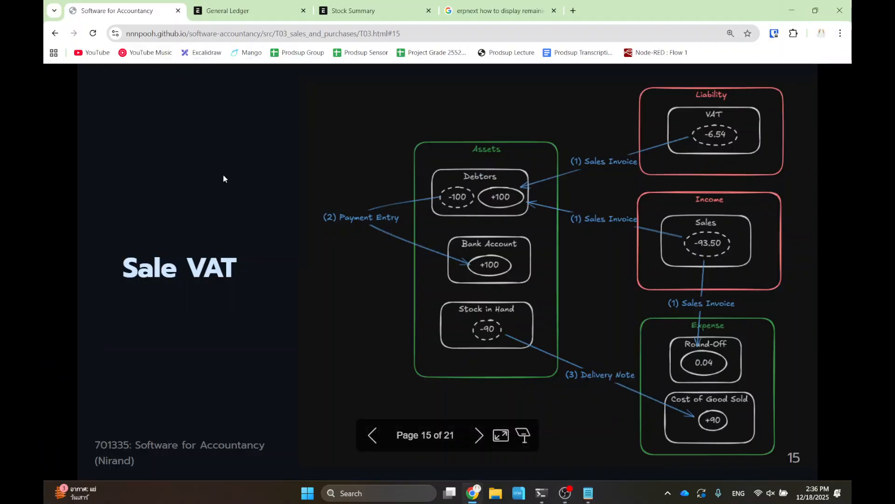
key("Right")
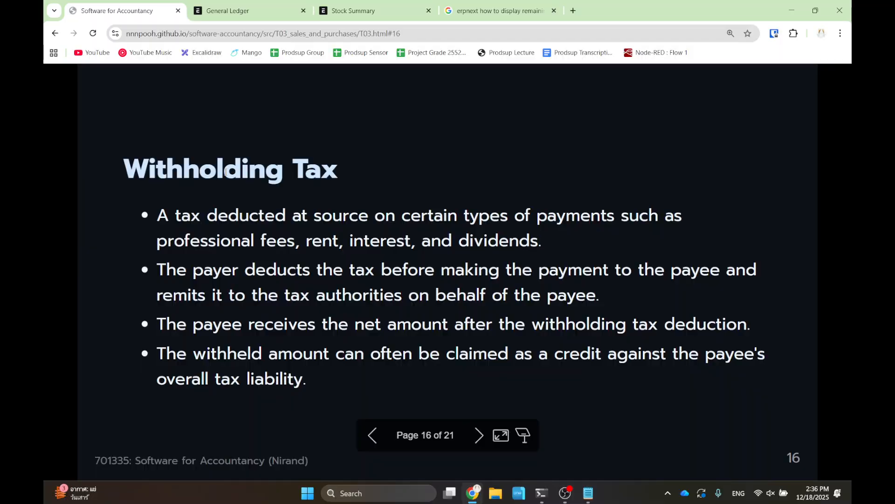
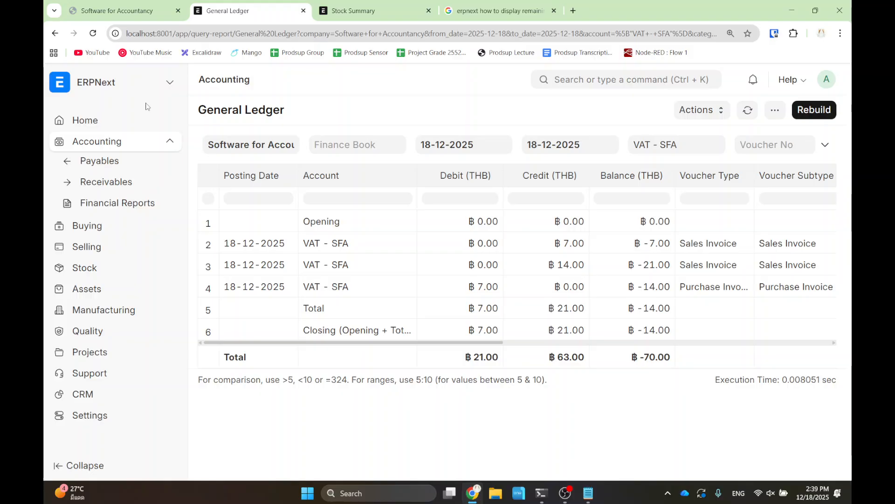
- Add and save item Rental in the Services group with Maintain Stock unchecked
left_click(105, 269)
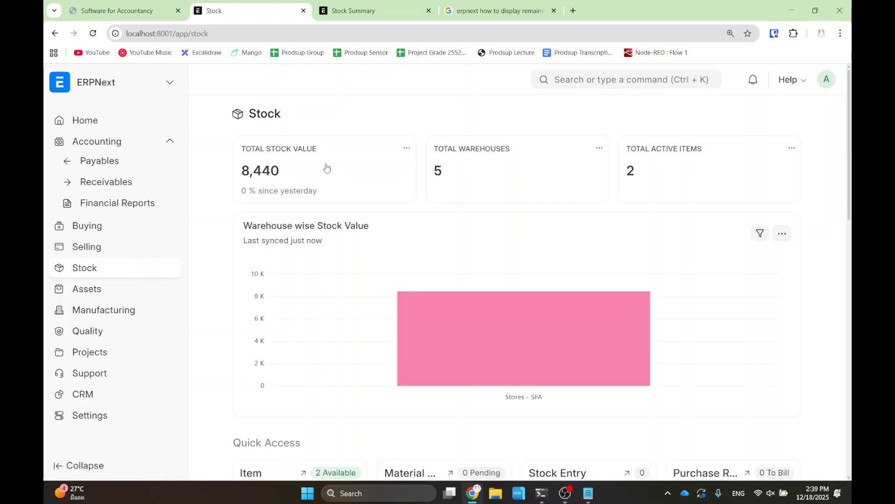
scroll(326, 169, "down", 3)
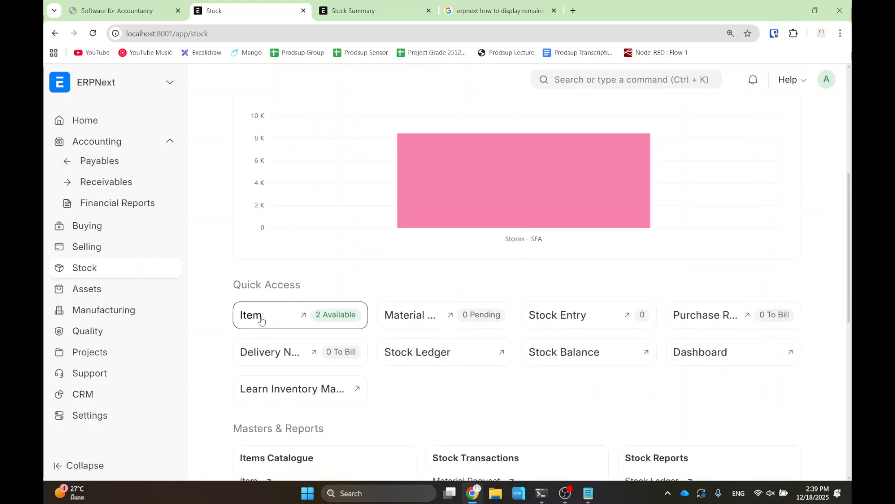
left_click(262, 318)
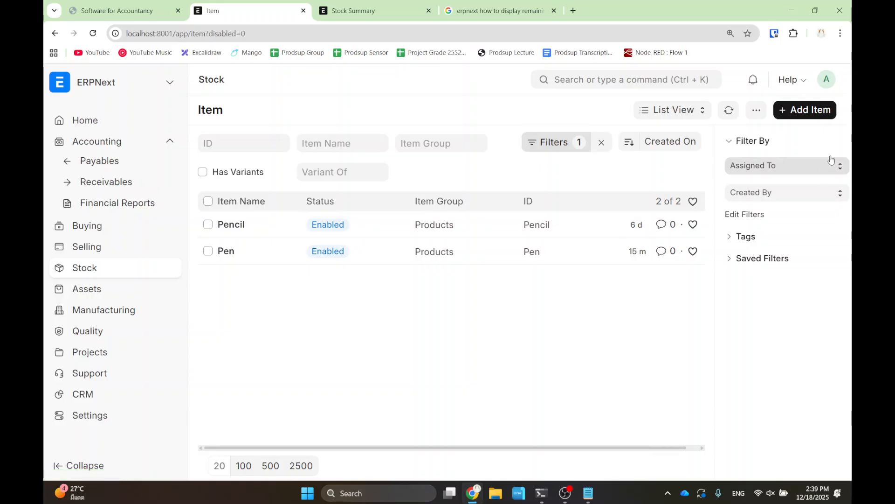
left_click(808, 112)
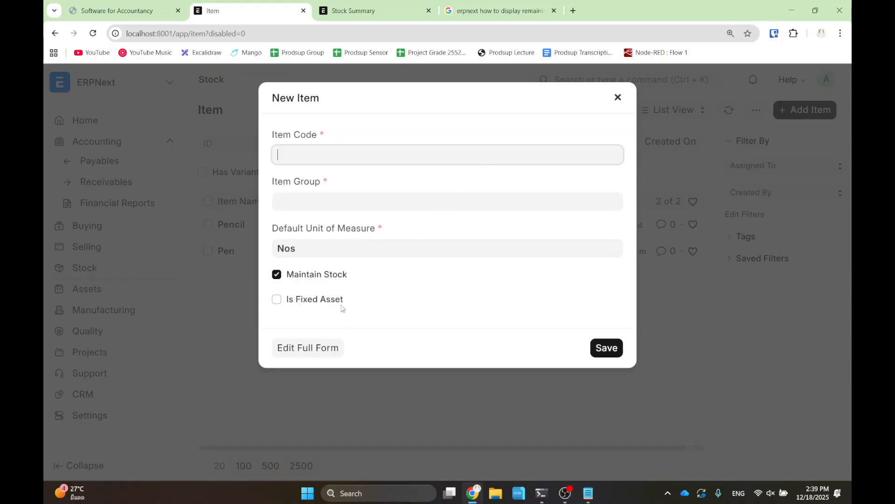
type("Rental")
left_click(368, 201)
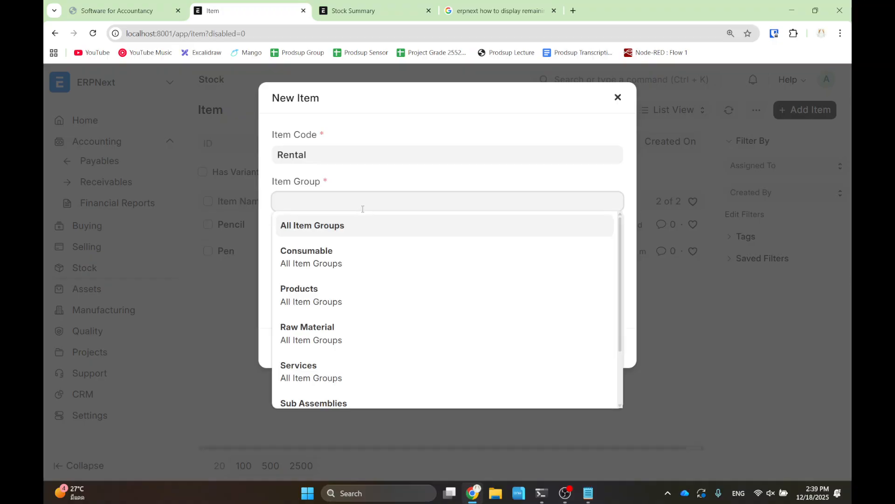
scroll(372, 336, "down", 2)
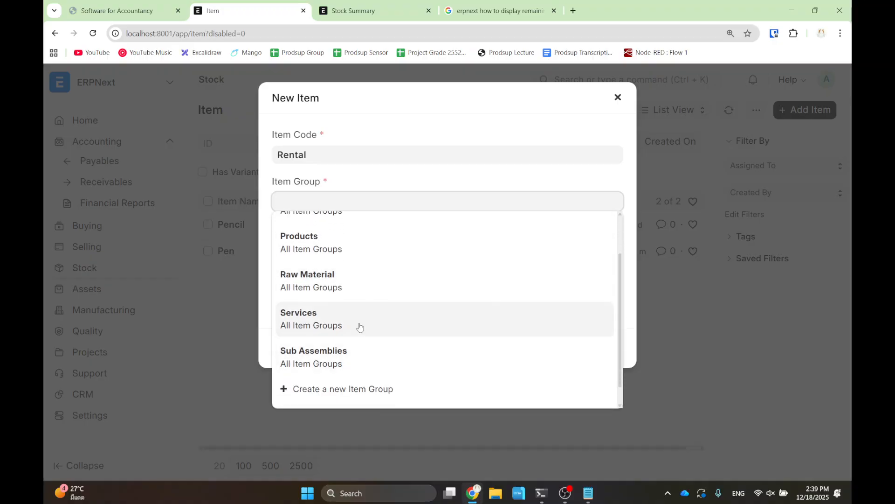
left_click(360, 326)
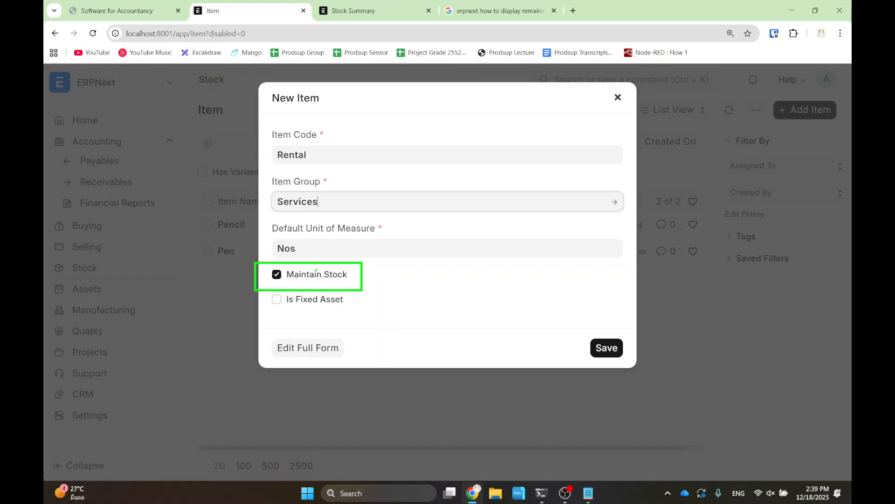
left_click(277, 278)
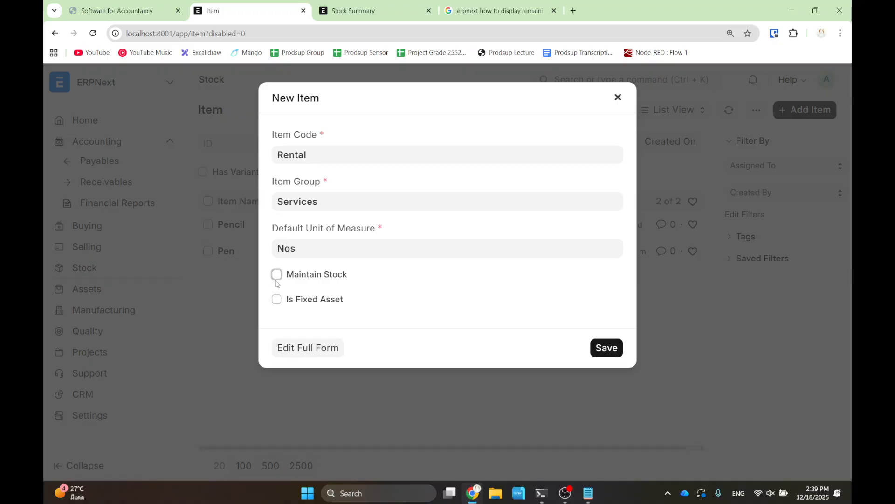
left_click(602, 352)
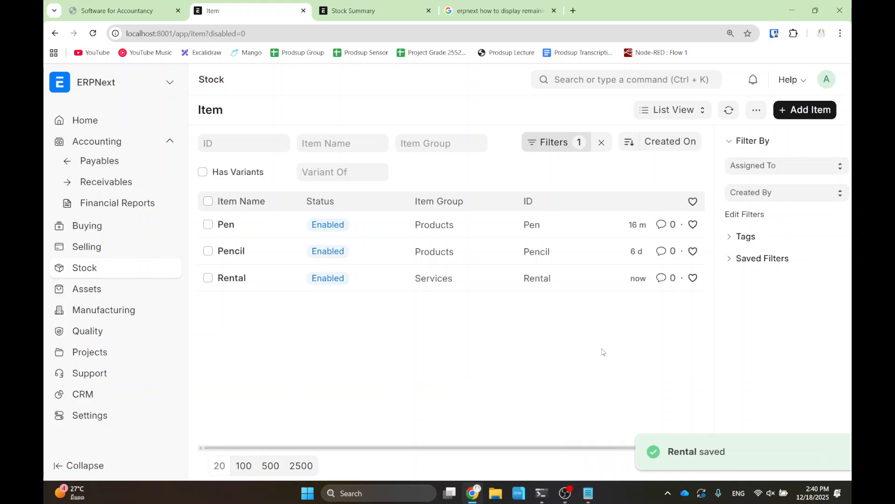
- From the Rental item, search 'purchase' and start a new Purchase Order from its list
left_click(232, 279)
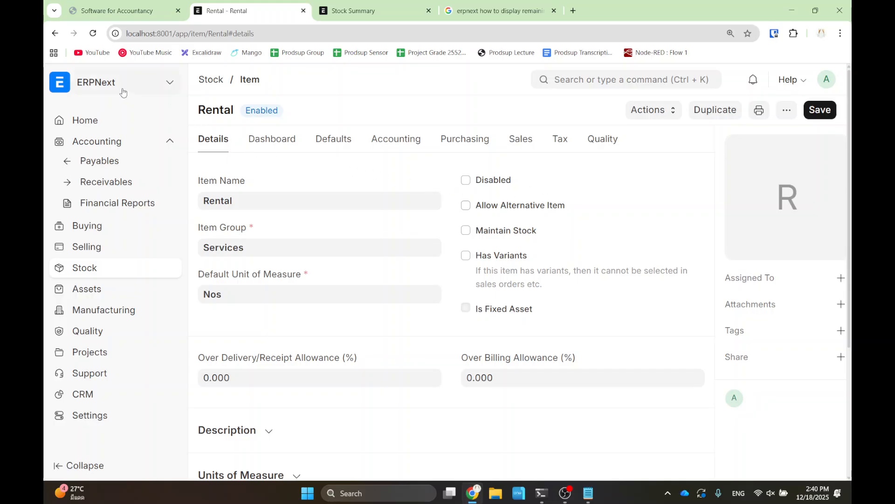
left_click(82, 89)
left_click(349, 88)
left_click(593, 78)
type("purchase")
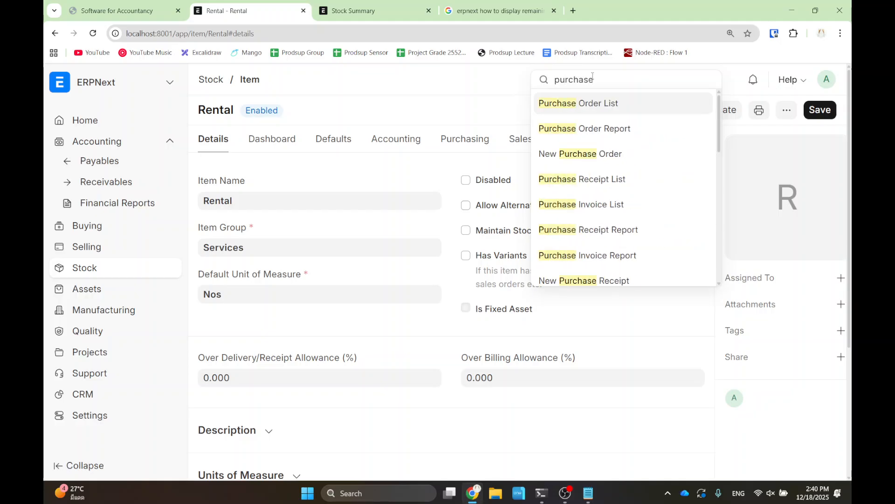
left_click(615, 106)
left_click(778, 111)
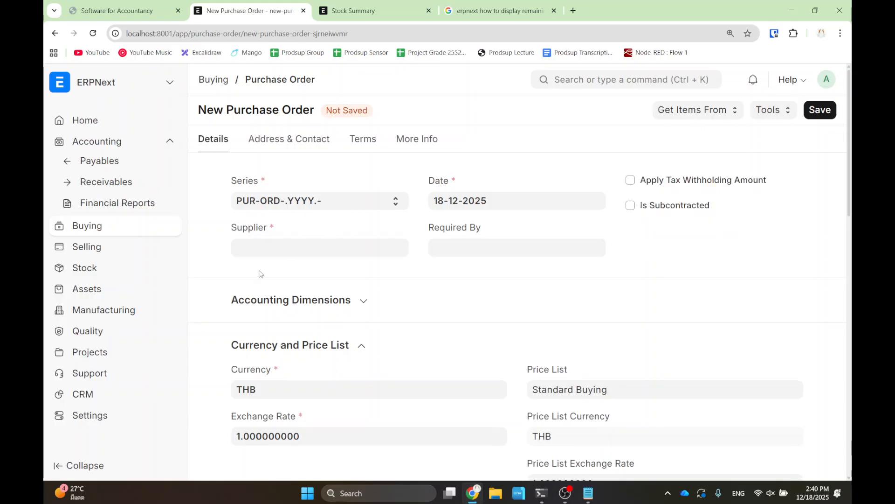
- Create and select a new Individual supplier named Home Owner 1
left_click(253, 254)
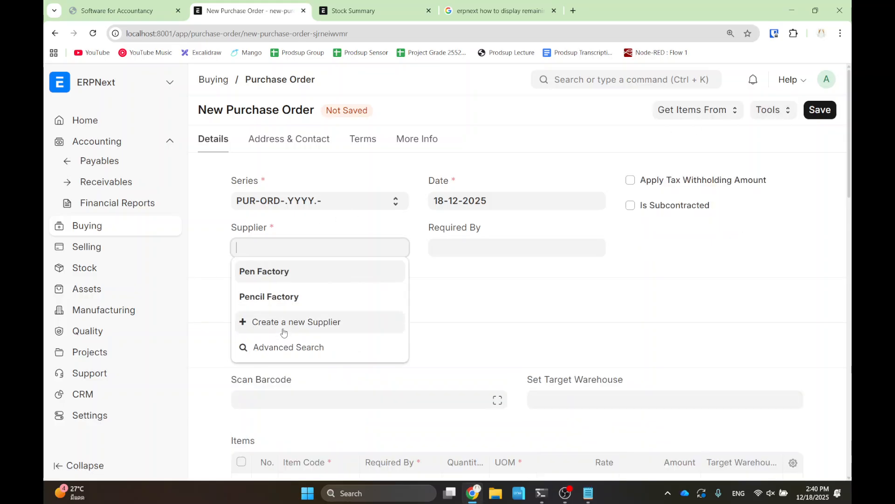
left_click(284, 330)
type("Home ")
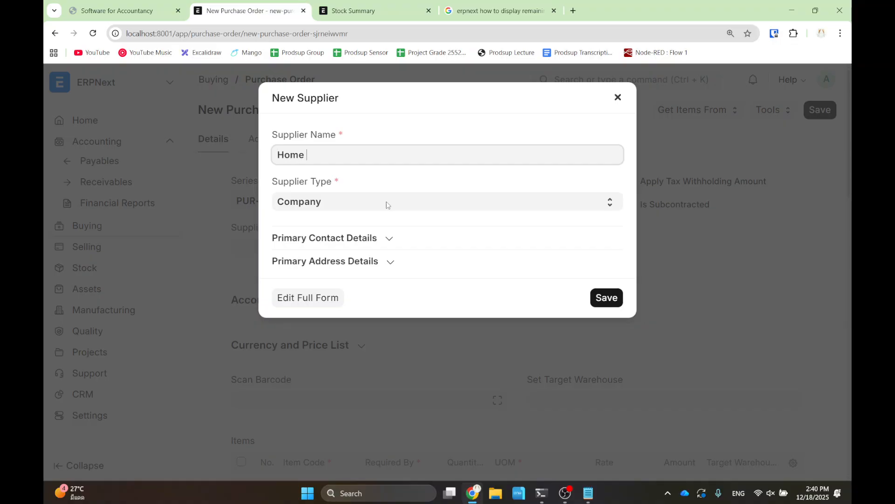
type("Owner 1")
left_click(366, 196)
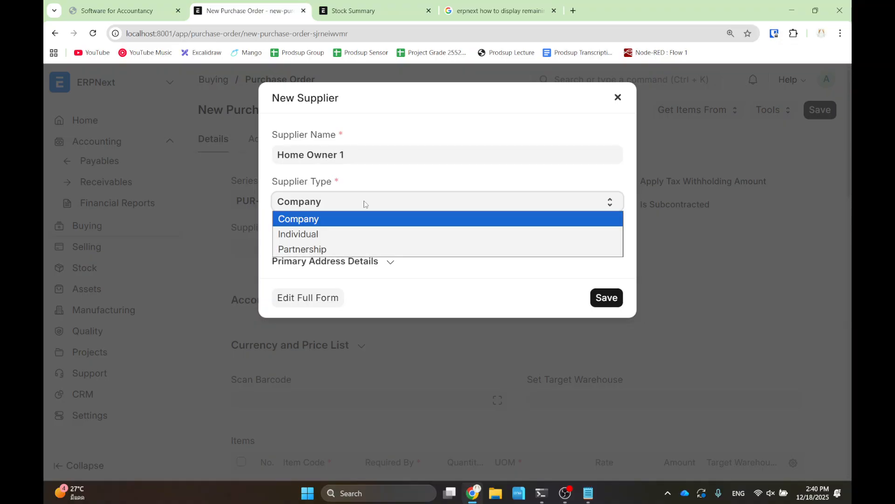
left_click(362, 233)
left_click(606, 298)
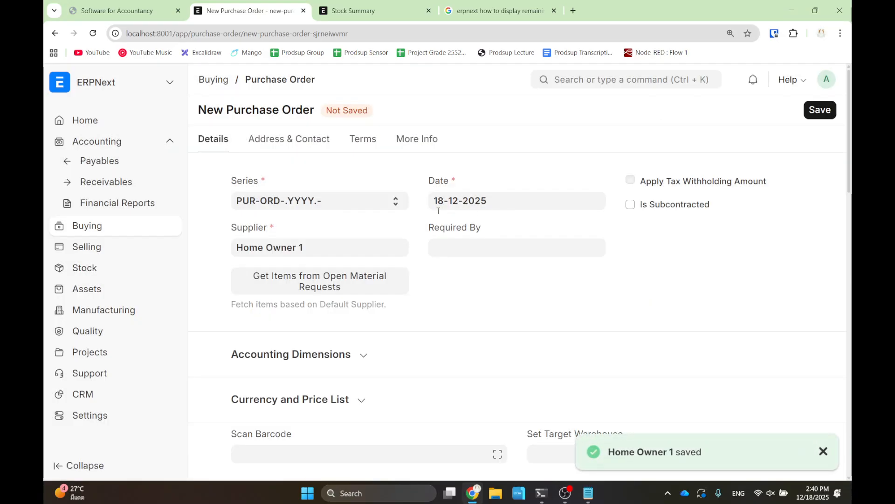
- Add one Rental line required by today at a rate of 5,000
scroll(394, 258, "down", 7)
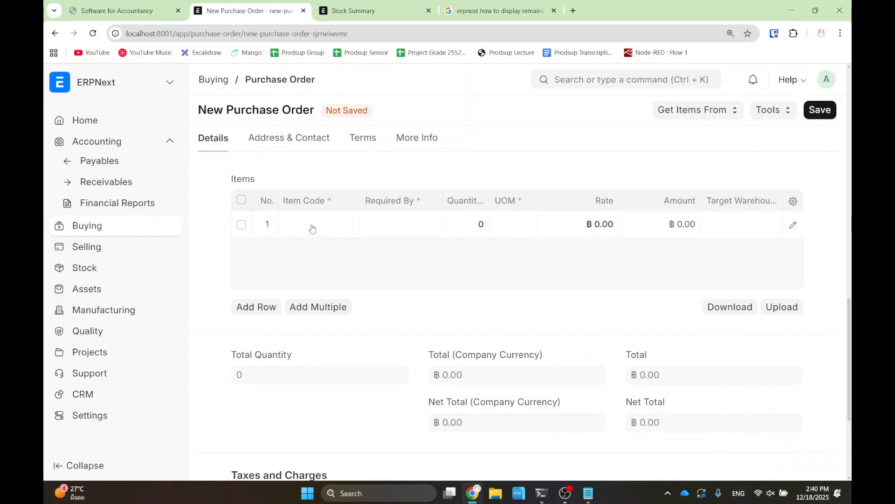
left_click(312, 224)
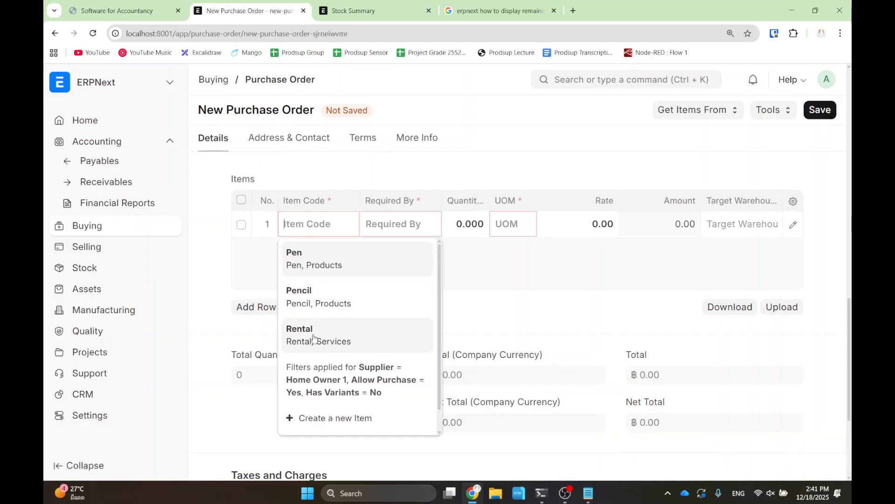
left_click(314, 337)
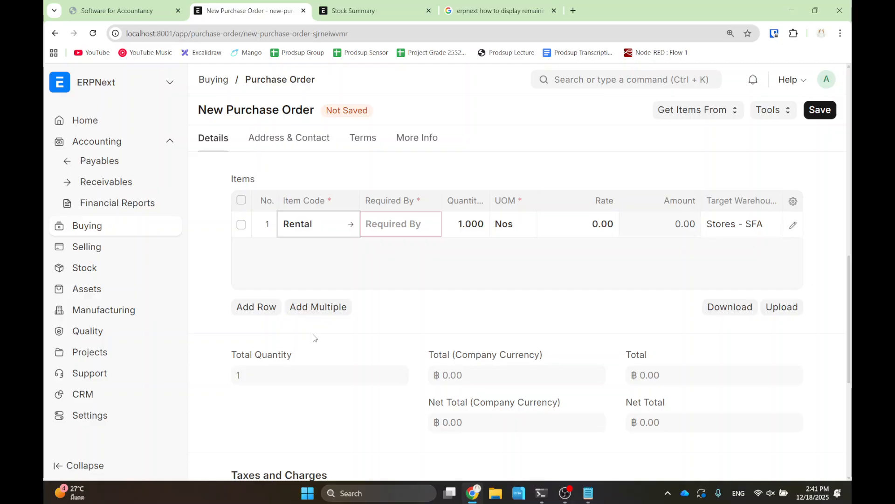
left_click(380, 223)
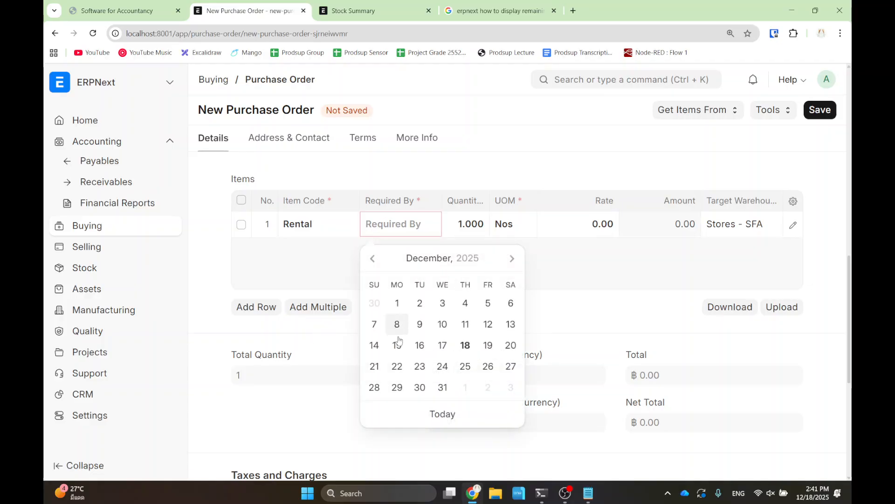
left_click(441, 418)
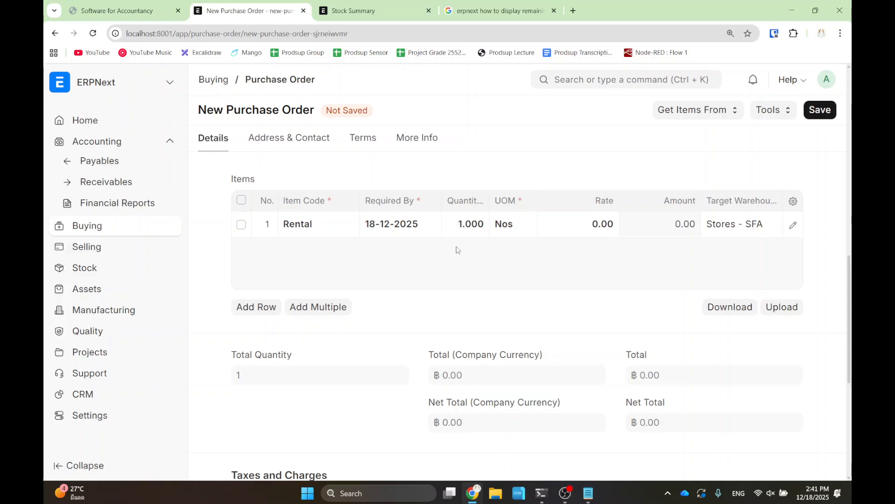
left_click(582, 224)
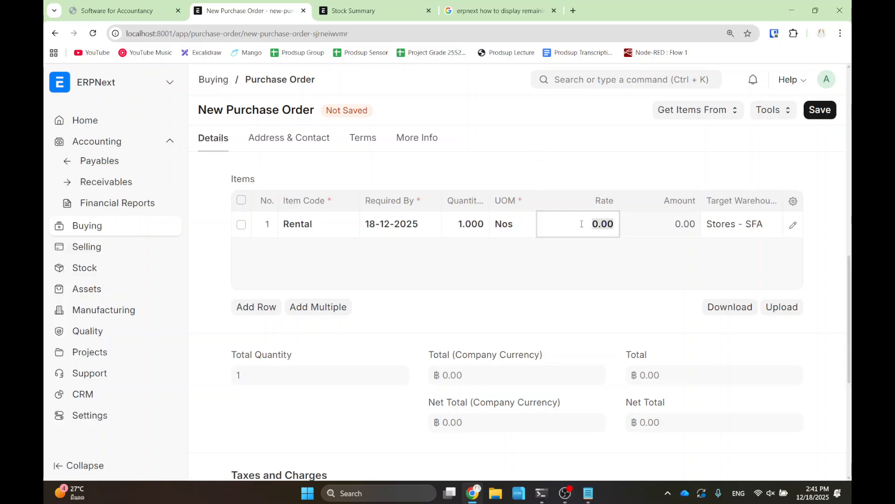
type("5000")
left_click(557, 287)
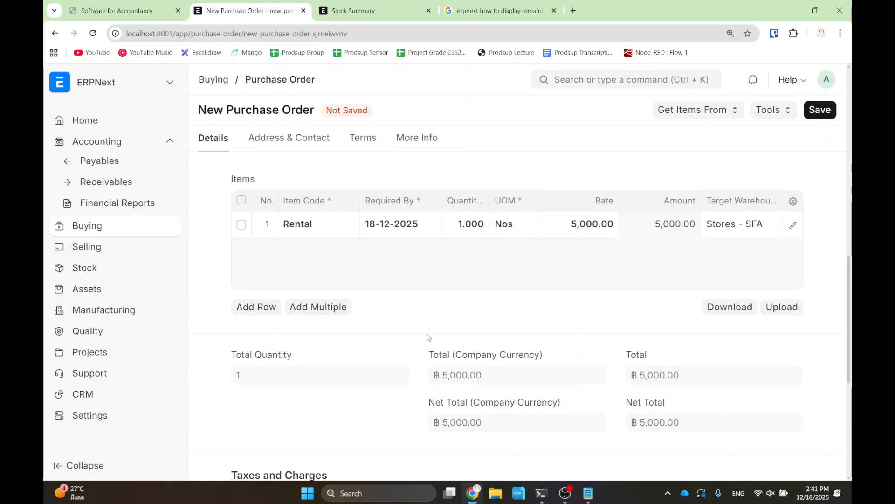
left_click_drag(205, 377, 307, 432)
- Add a first purchase tax row of type On Net Total
left_click(348, 400)
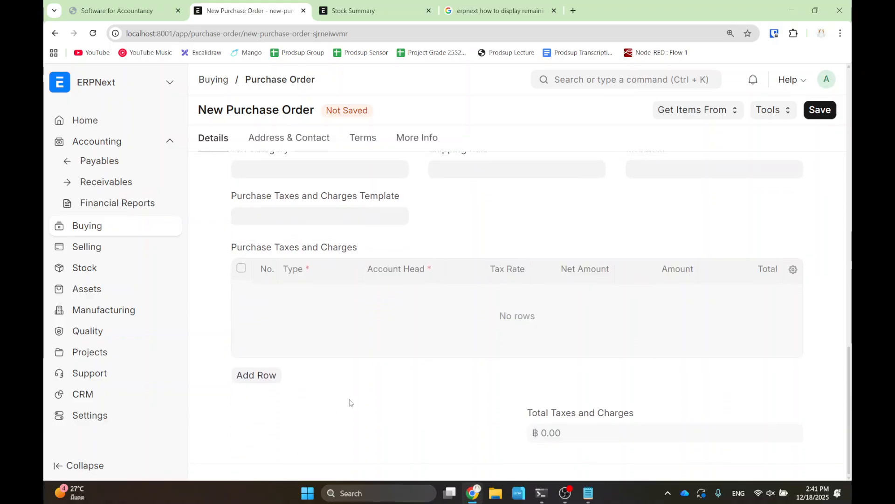
left_click(255, 376)
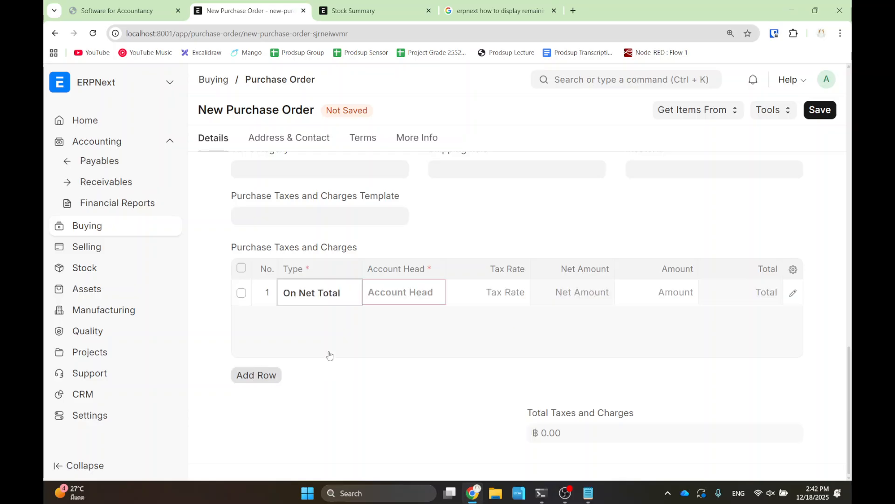
left_click(329, 294)
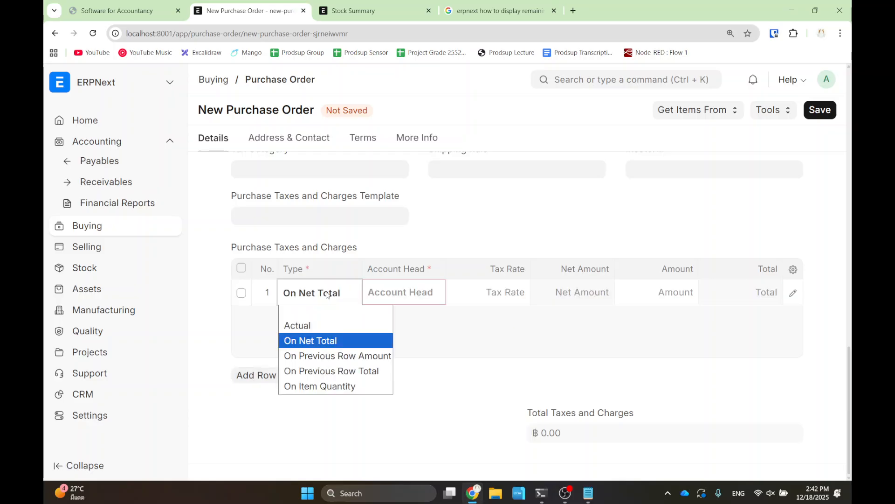
left_click(323, 342)
- Open and browse the Account Head list for that tax row
left_click(395, 291)
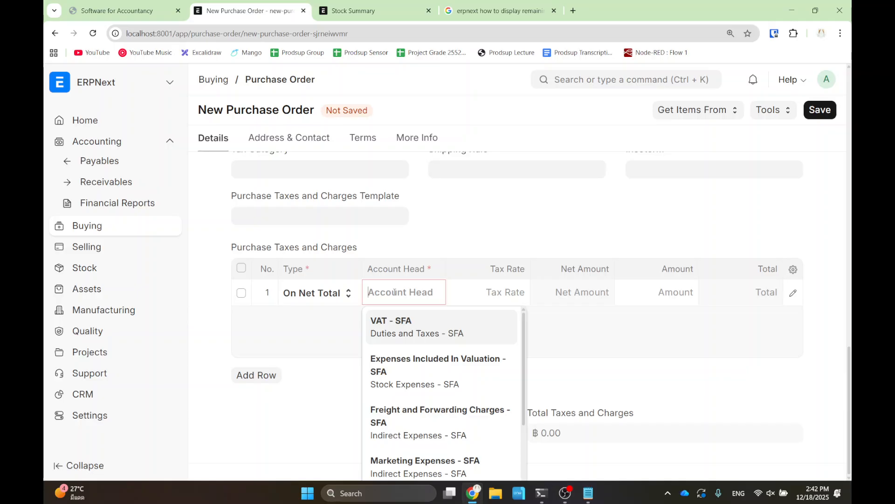
scroll(428, 390, "down", 2)
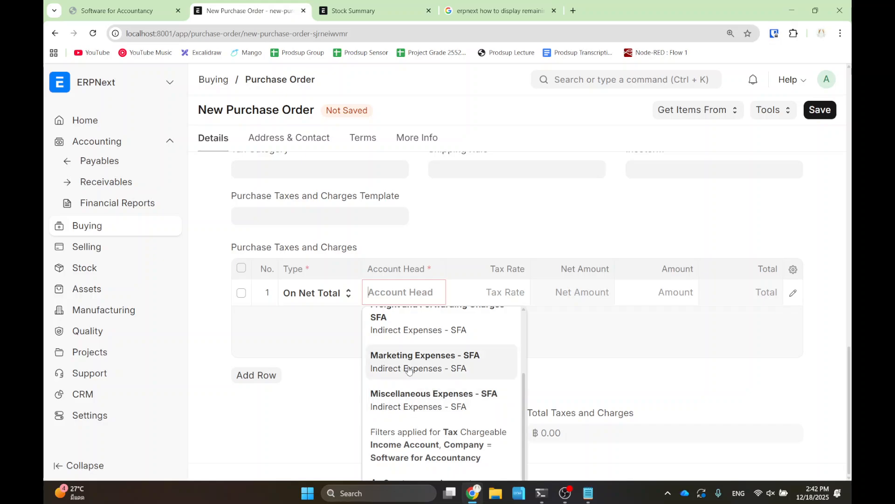
scroll(406, 370, "up", 4)
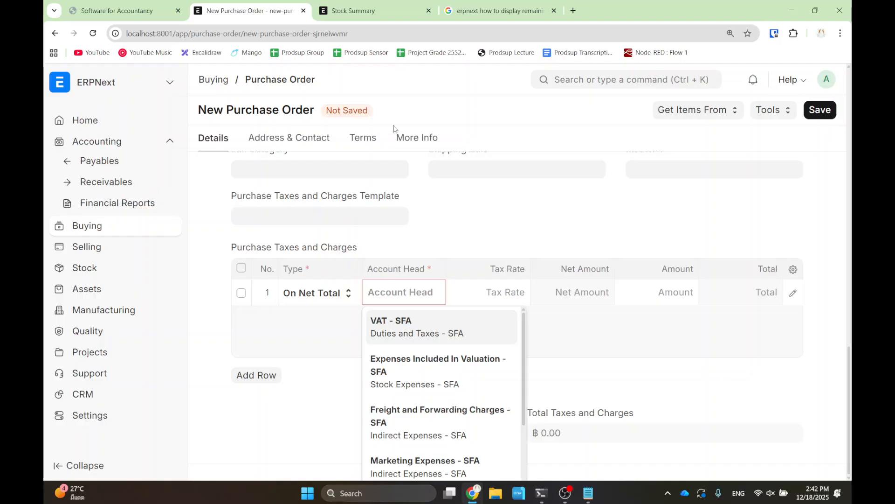
scroll(456, 359, "down", 1)
scroll(456, 359, "up", 5)
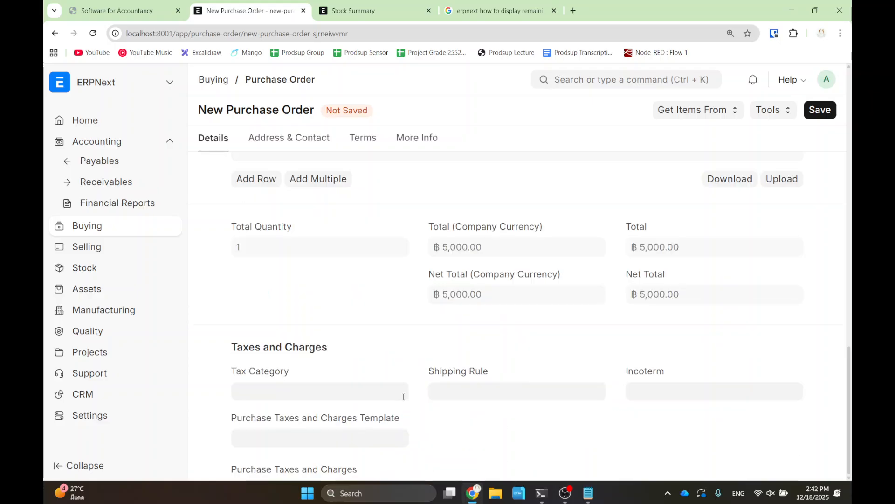
scroll(317, 248, "up", 3)
scroll(368, 294, "down", 3)
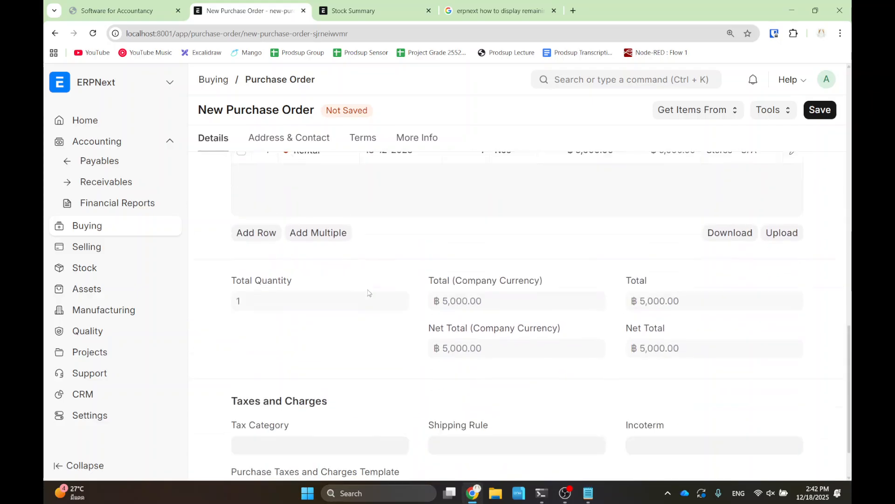
scroll(653, 424, "down", 3)
scroll(403, 294, "down", 3)
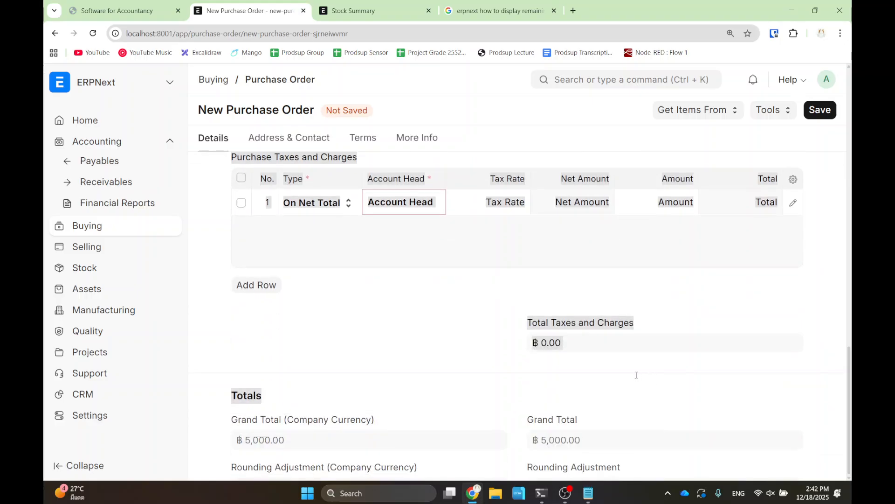
left_click(410, 210)
scroll(439, 327, "down", 3)
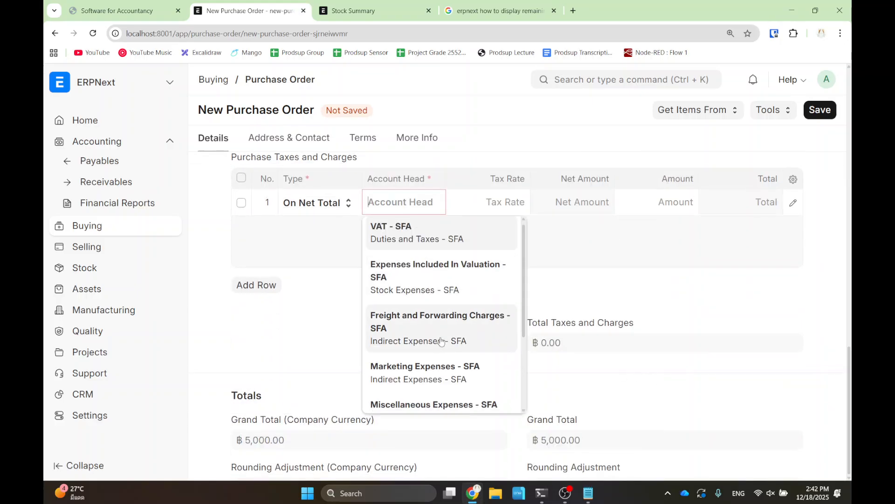
- Start a new account from the list, naming it WHT
left_click(435, 398)
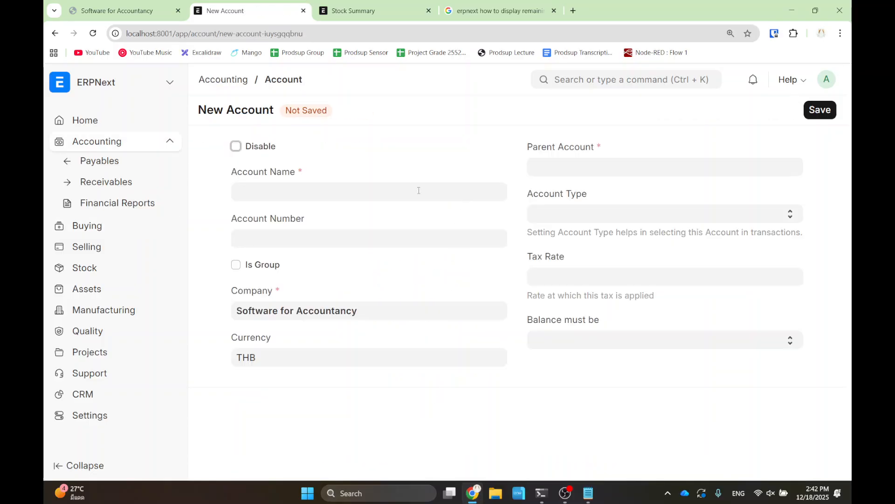
left_click(333, 195)
type("WHT")
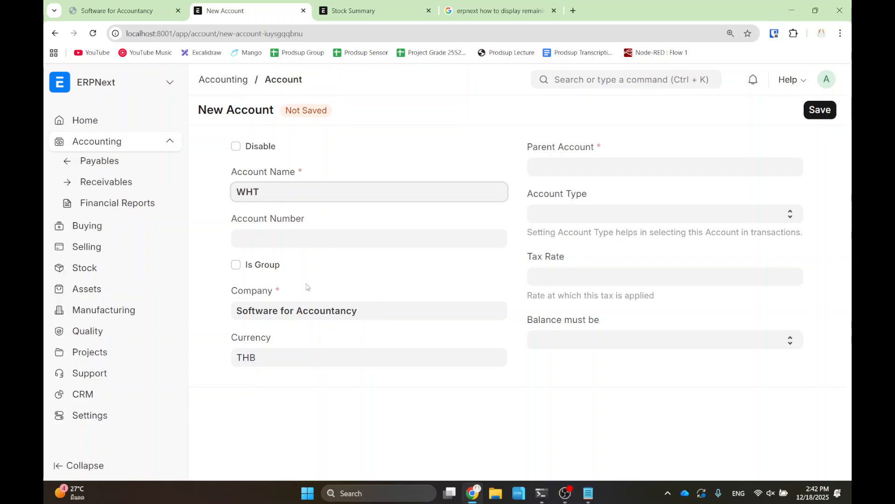
- Look through the Parent Account choices, then switch to the Stock Summary browser tab
left_click(604, 168)
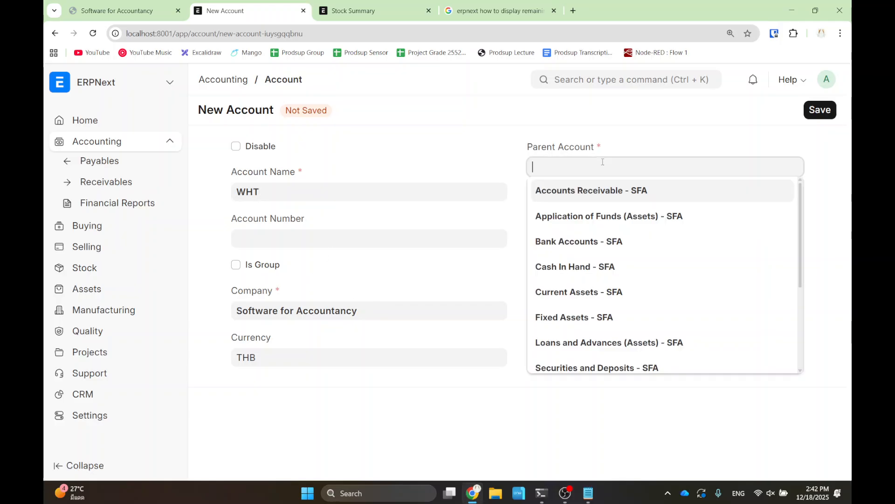
scroll(602, 233, "down", 3)
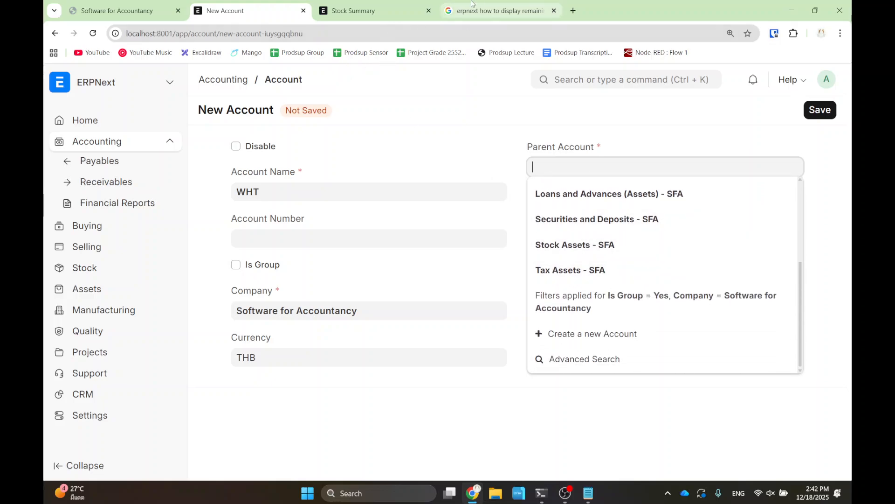
left_click(400, 13)
left_click(337, 32)
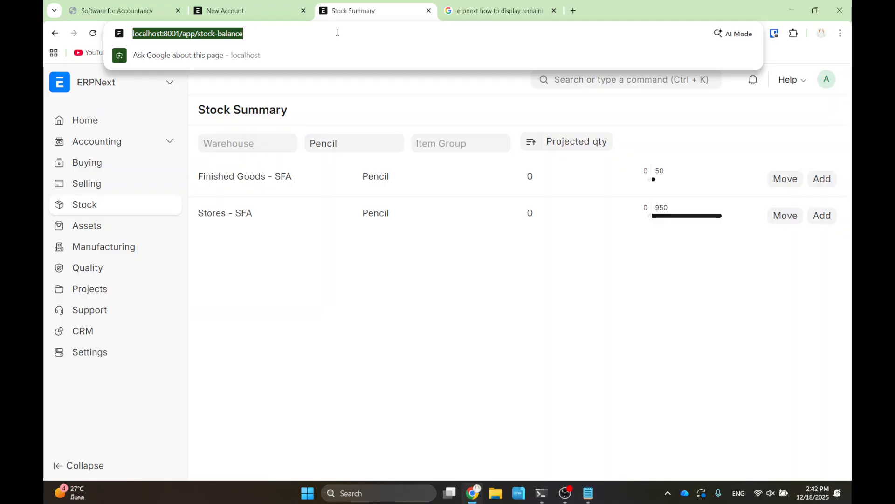
- Load localhost:8001, enter ERPNext, and open the Chart of Accounts via search
type("localhost:8001")
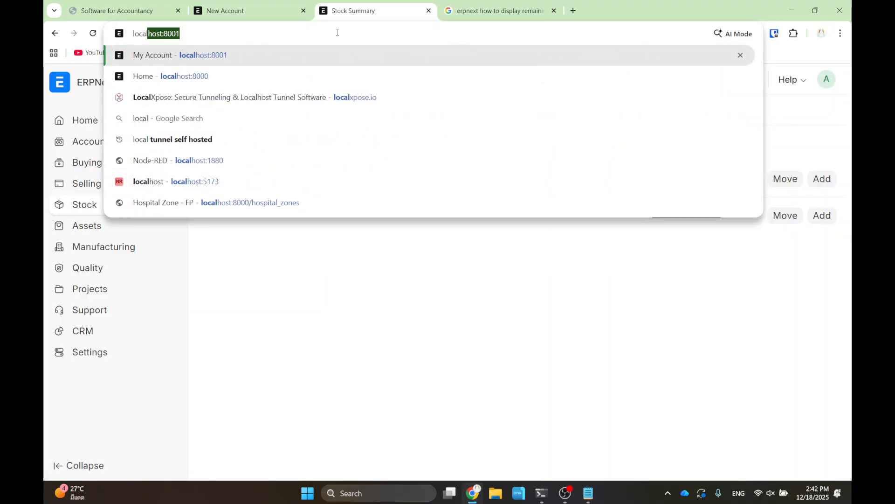
key("Return")
left_click(436, 378)
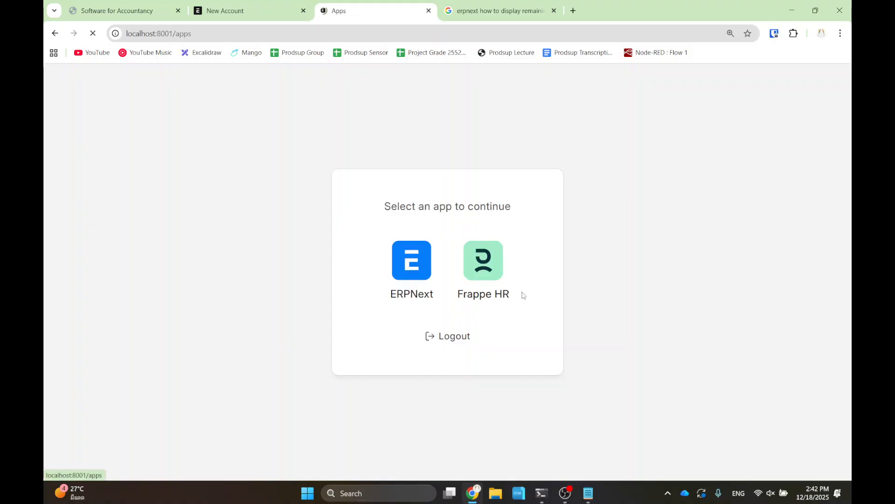
left_click(425, 263)
left_click(608, 82)
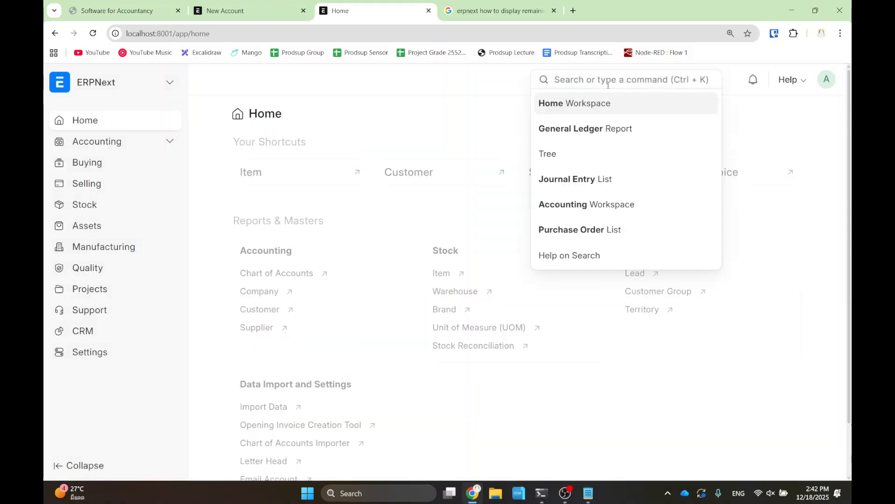
type("chart of")
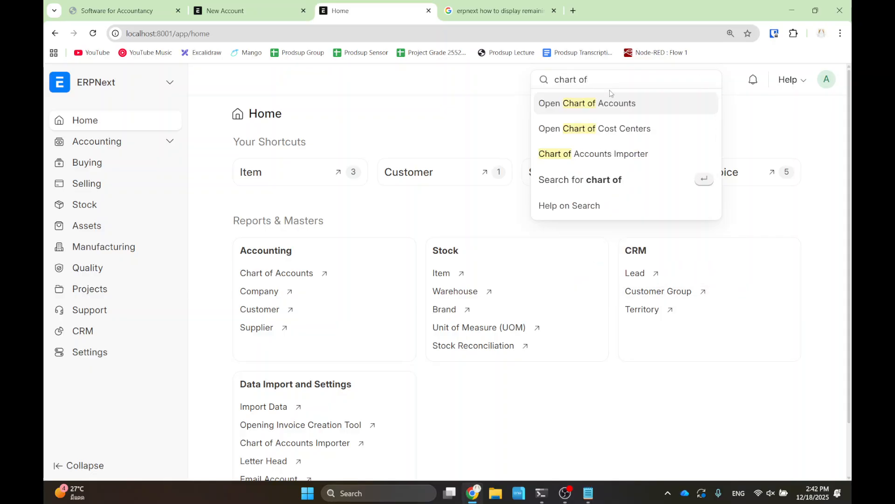
left_click(604, 105)
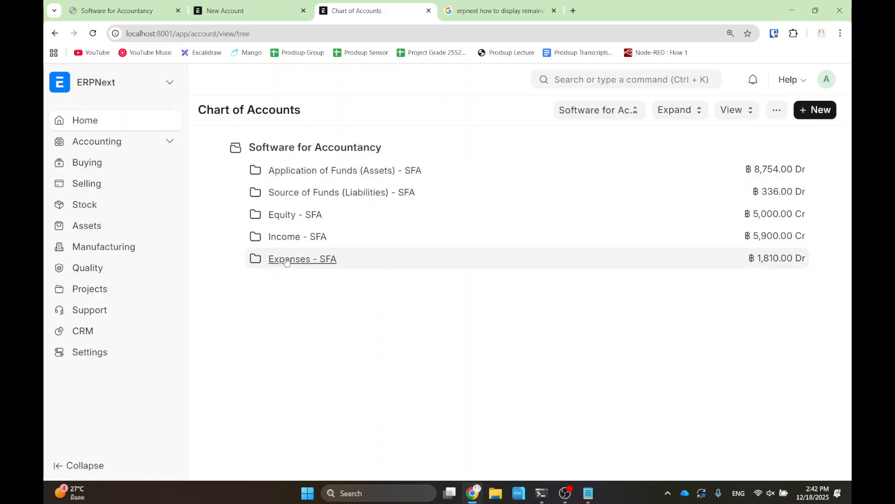
- Expand Source of Funds, Current Liabilities and Duties and Taxes - SFA to reveal VAT - SFA
left_click(303, 195)
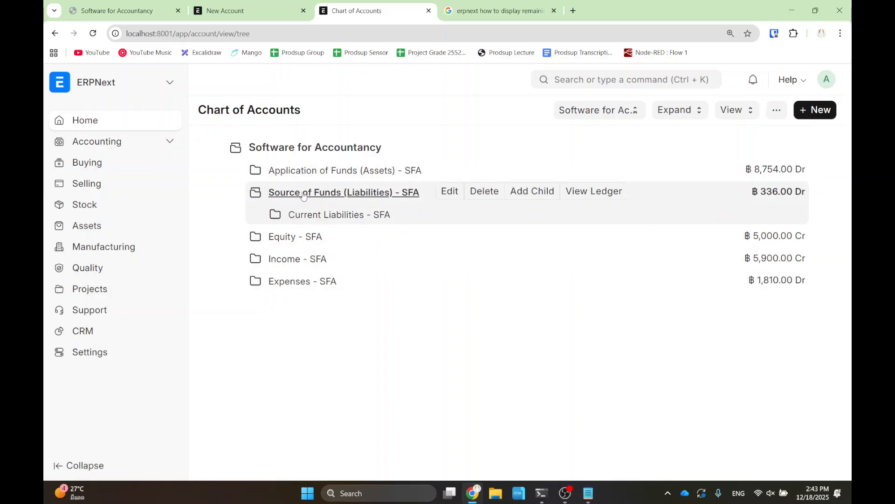
left_click(303, 217)
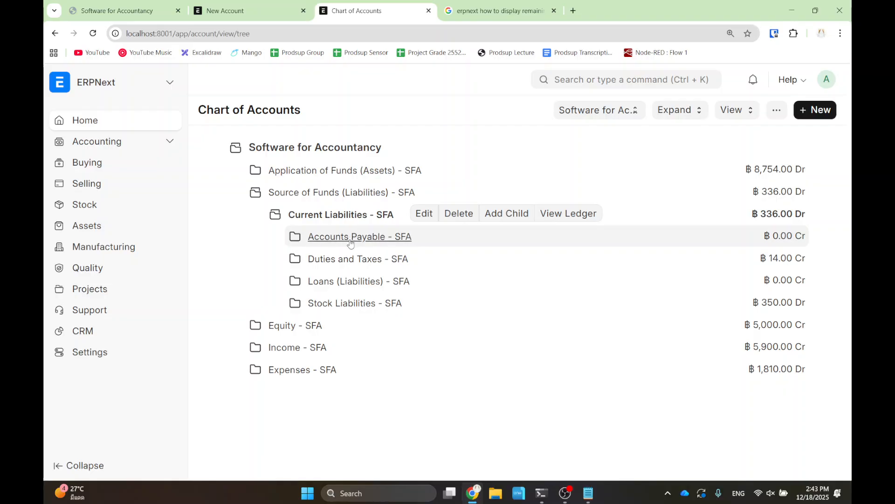
left_click(346, 259)
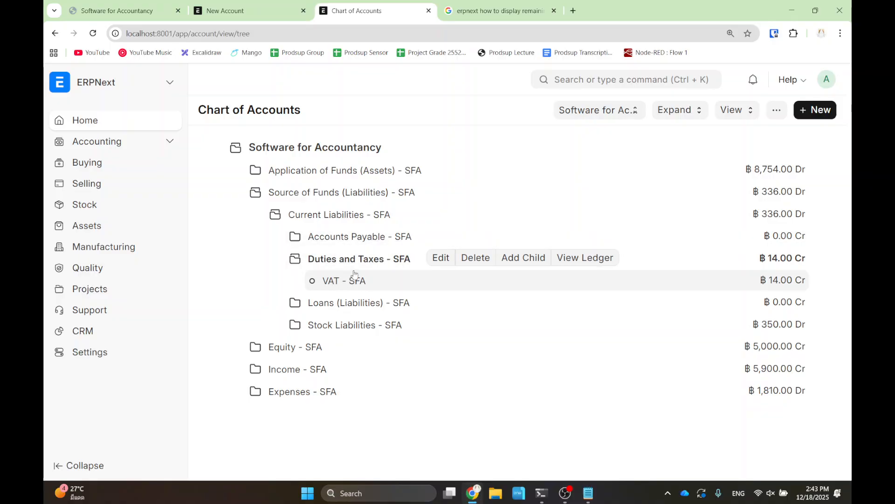
- On the WHT account form, set parent Duties and Taxes - SFA and account type Tax
left_click(262, 16)
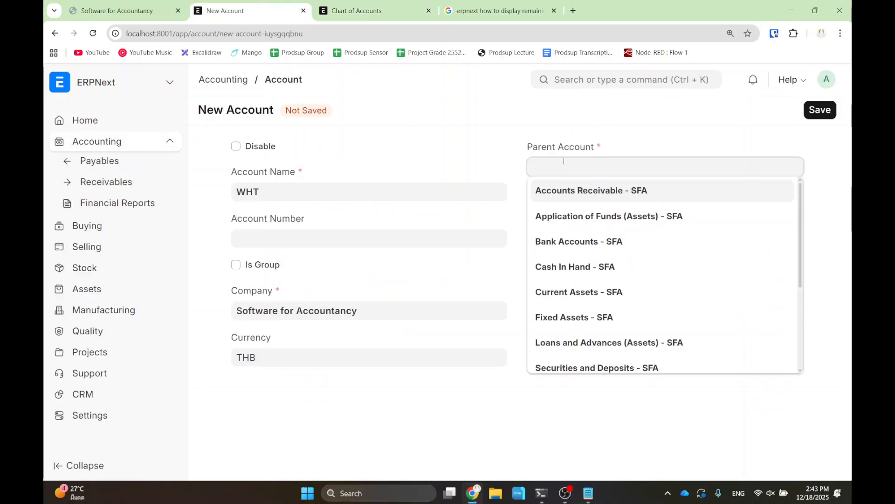
scroll(592, 247, "down", 3)
scroll(591, 247, "up", 2)
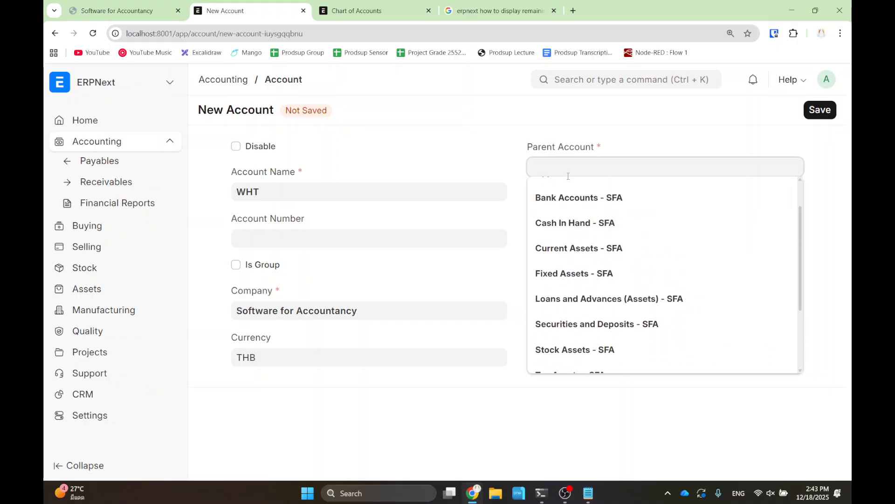
type("dut")
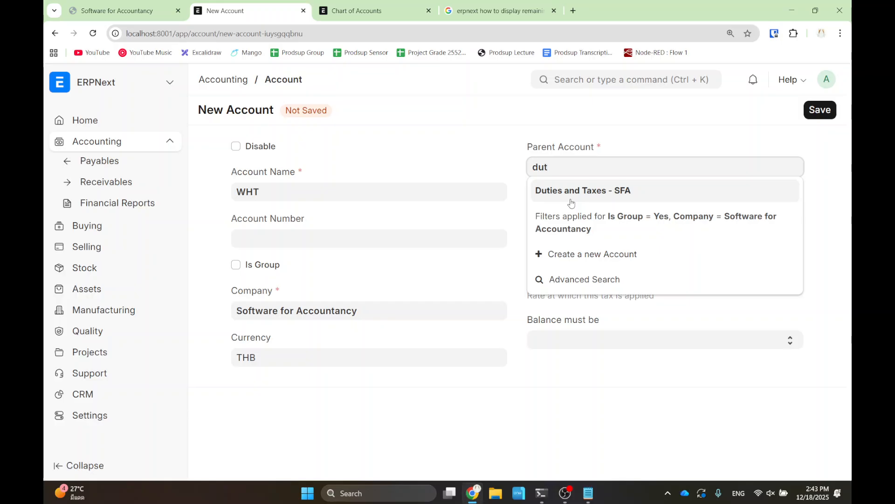
left_click(578, 192)
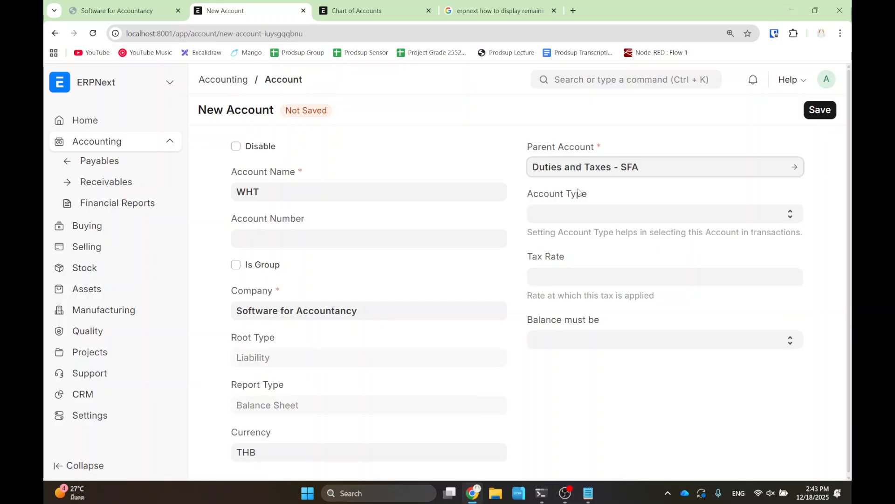
left_click(589, 217)
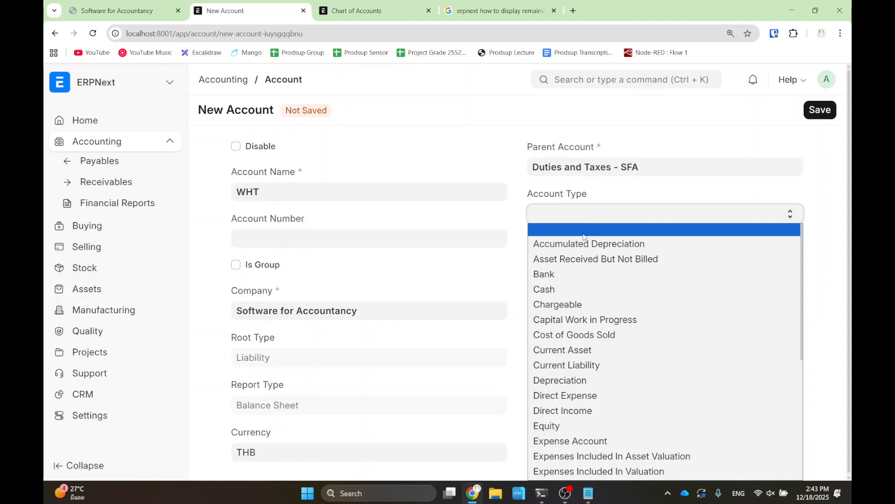
scroll(602, 292, "down", 5)
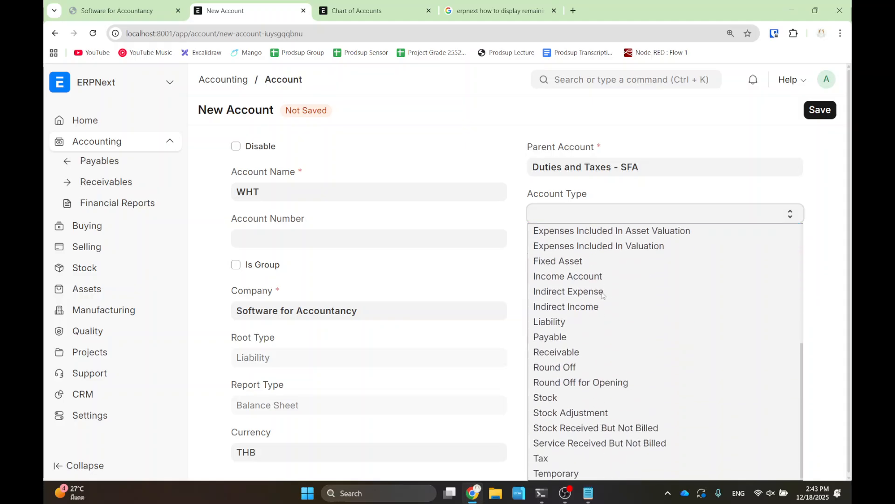
left_click(560, 460)
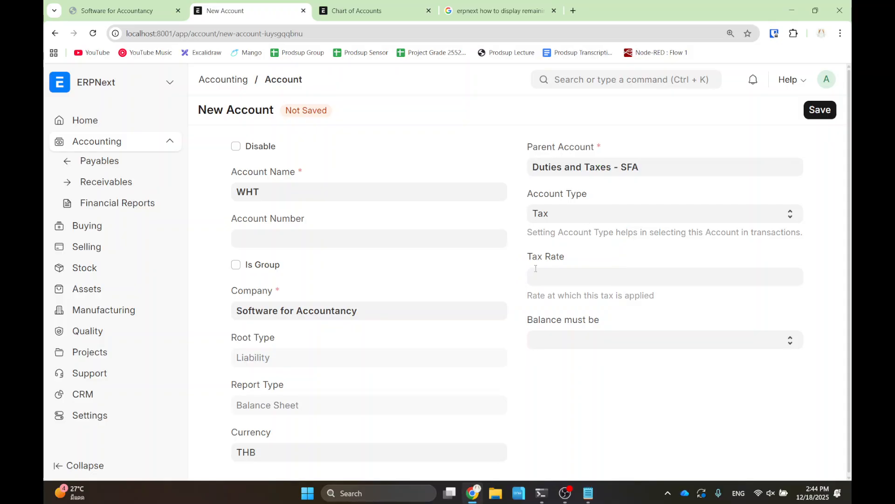
- Save the new WHT account and return to the purchase order's taxes table
left_click(820, 110)
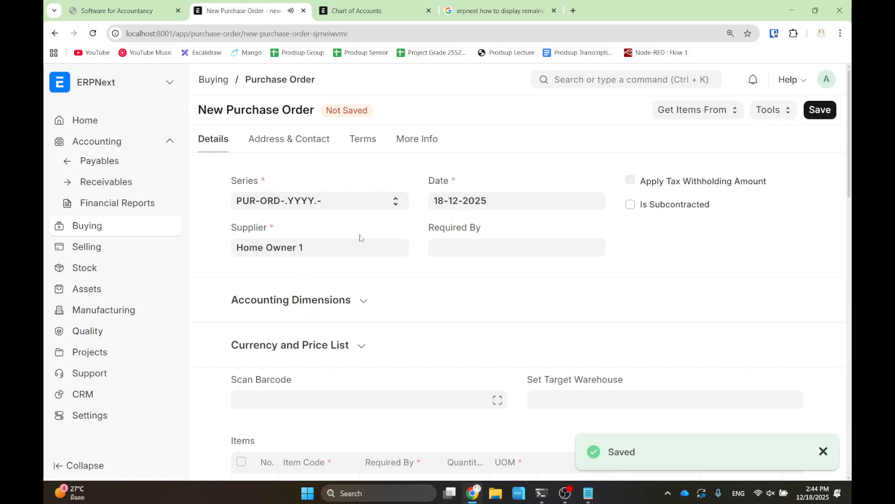
scroll(363, 233, "down", 5)
scroll(338, 263, "down", 1)
left_click_drag(224, 337, 297, 433)
left_click(364, 379)
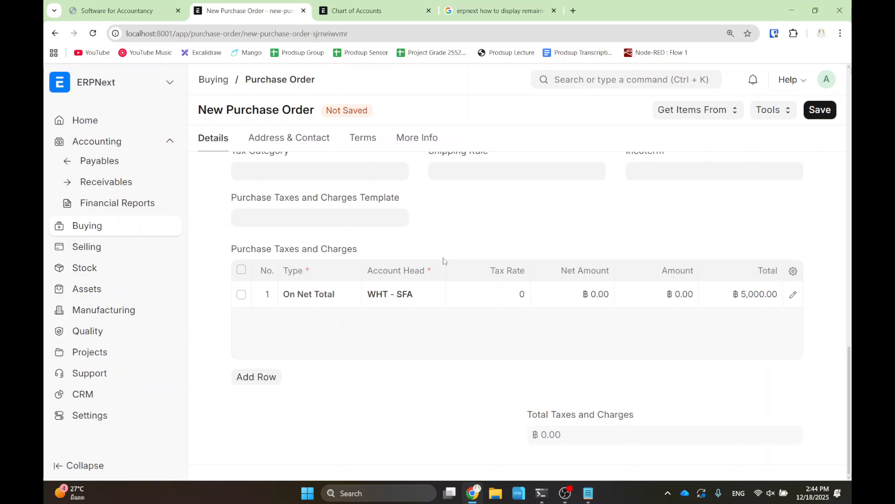
- Set the WHT - SFA tax row rate to 3, then correct it to -3
left_click(516, 293)
type("3")
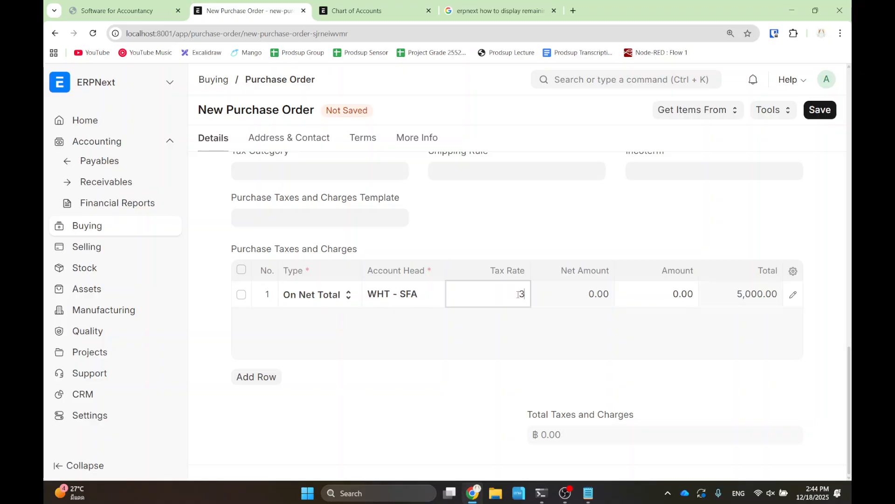
left_click(502, 345)
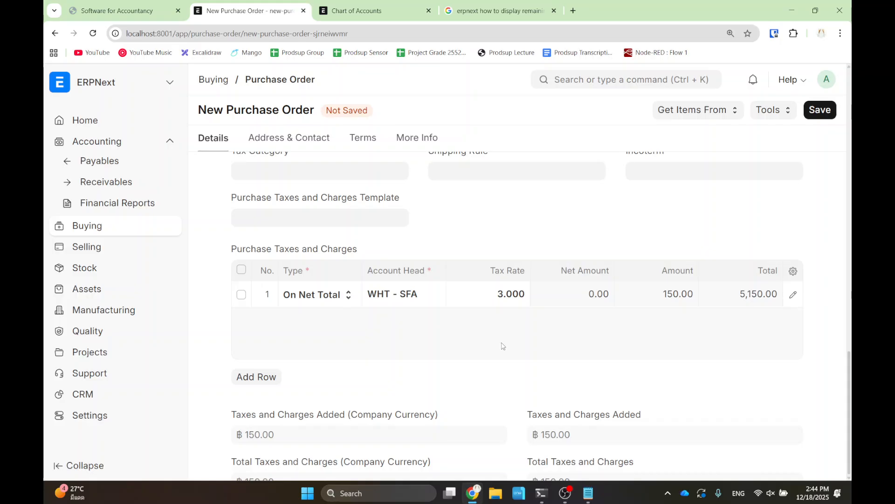
left_click(498, 290)
type("-3")
left_click(491, 326)
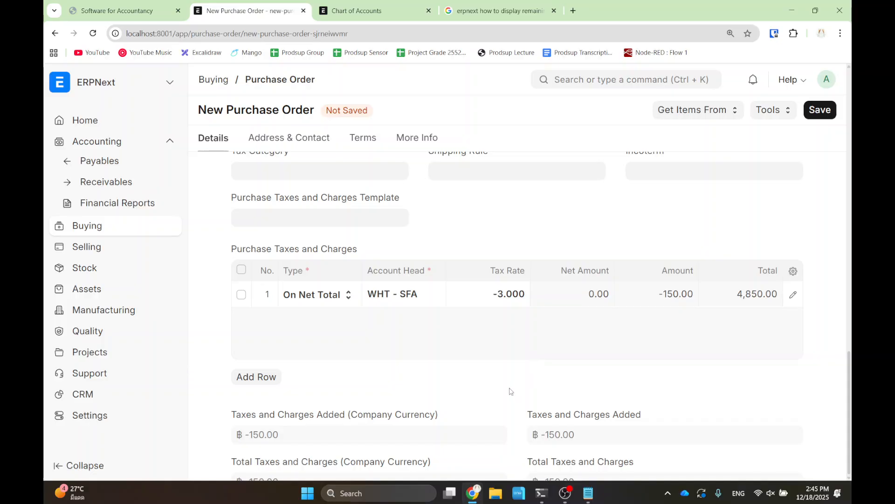
- Save the purchase order as a Draft with a ฿4,850.00 grand total
scroll(512, 372, "up", 5)
scroll(507, 314, "up", 3)
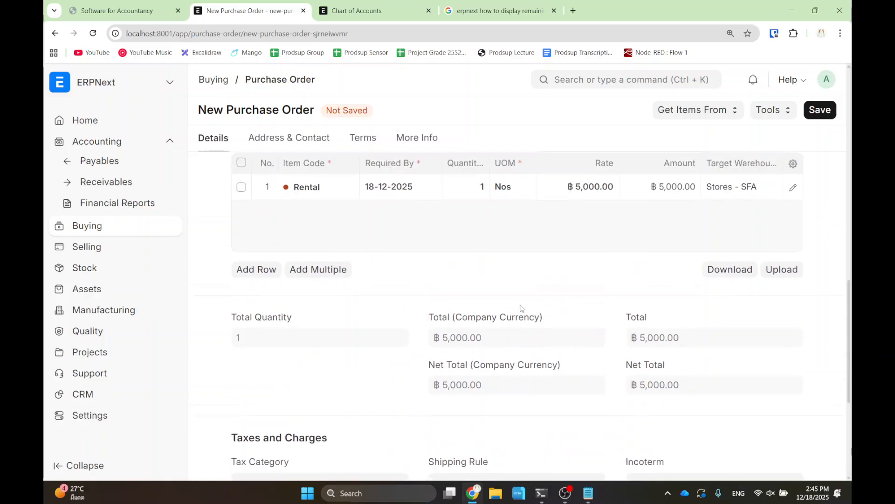
scroll(526, 308, "down", 3)
left_click_drag(534, 334, 546, 214)
left_click(545, 214)
scroll(546, 214, "up", 7)
mouse_move(444, 336)
left_mouse_down()
mouse_move(467, 471)
mouse_move(507, 477)
mouse_move(514, 466)
left_mouse_up()
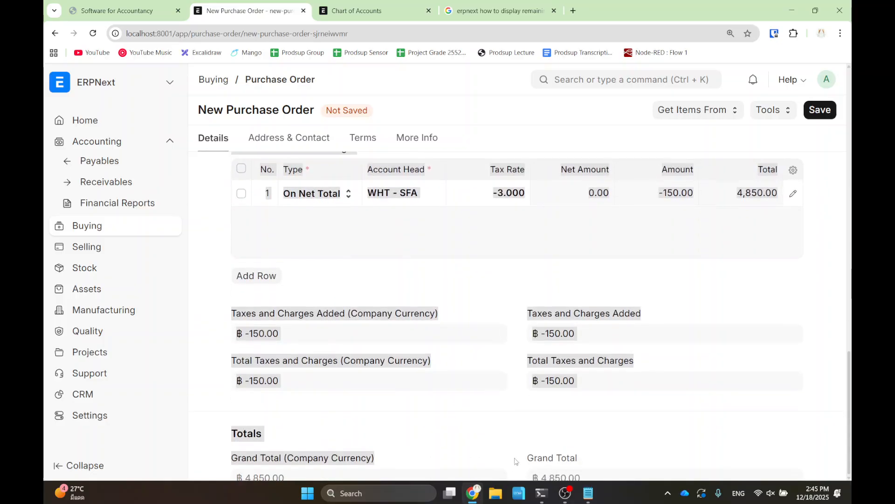
left_click_drag(500, 277, 630, 397)
left_click(820, 109)
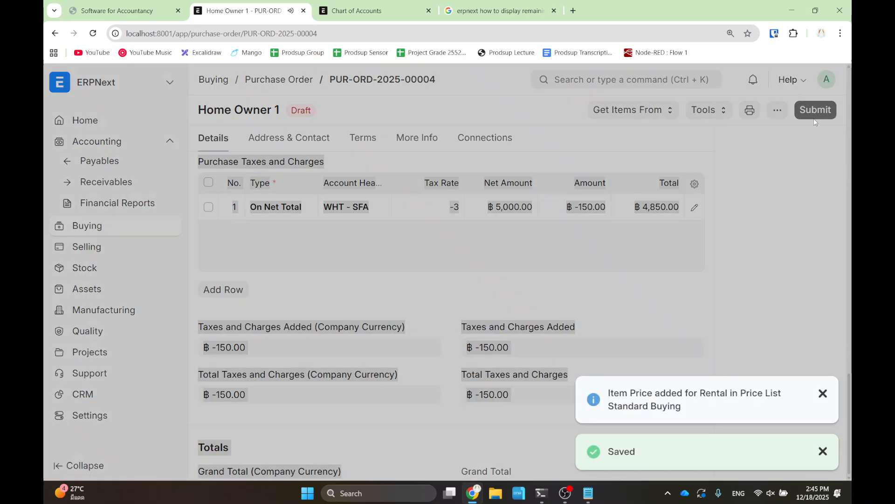
- Submit the purchase order and create a purchase invoice from it
left_click(813, 113)
left_click(609, 172)
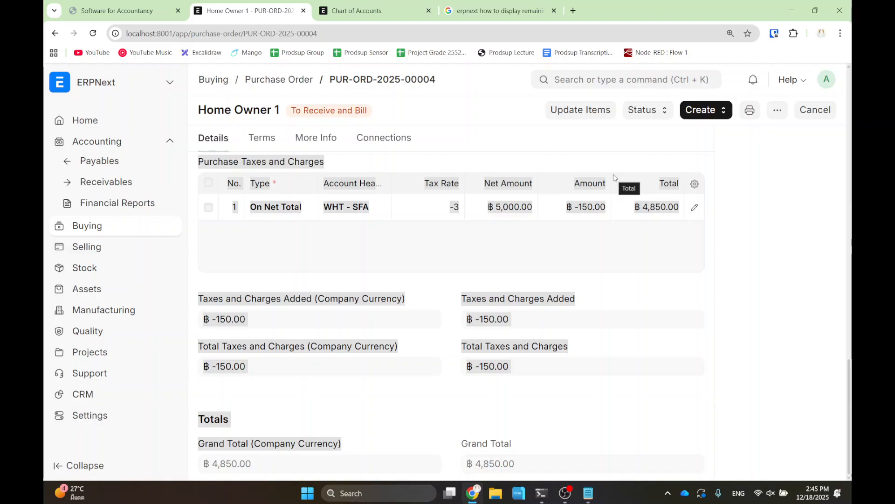
left_click(692, 112)
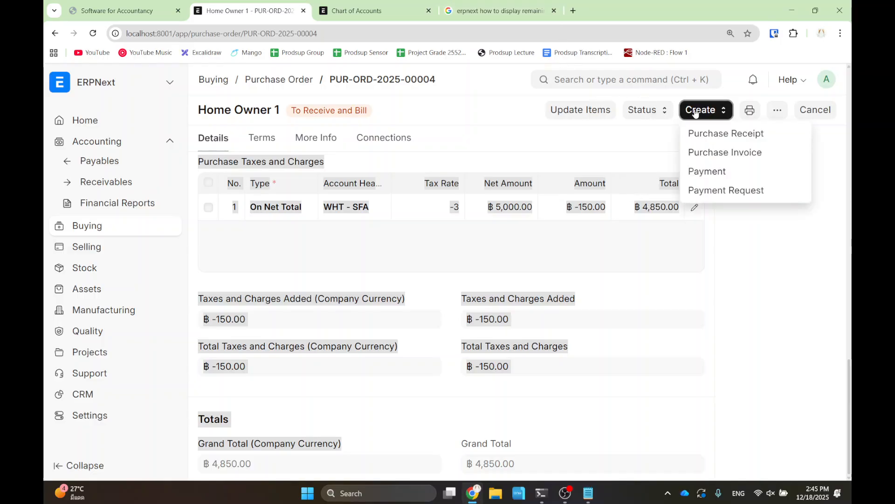
left_click(696, 150)
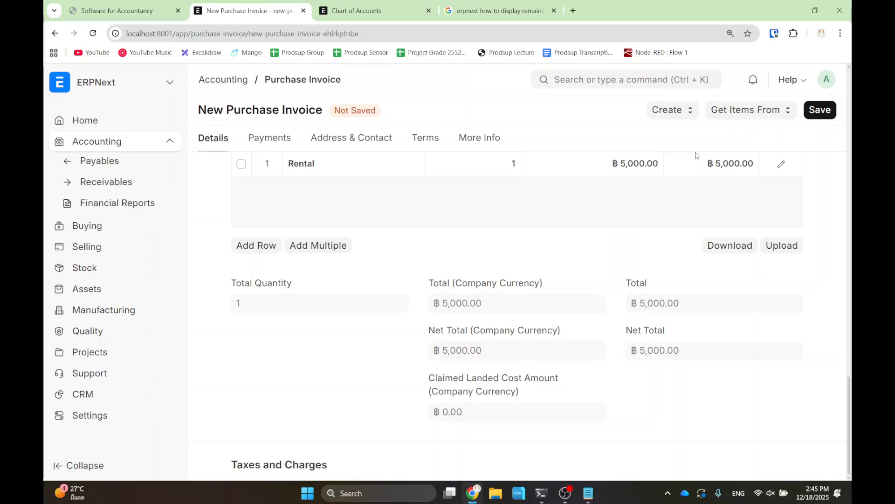
left_click_drag(217, 264, 409, 405)
left_click(409, 403)
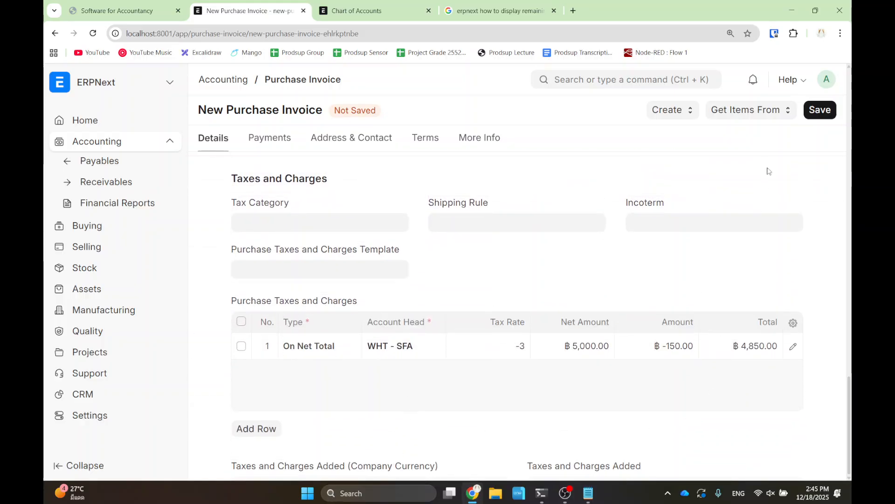
- Save and submit the purchase invoice, confirming the permanent submission
left_click(820, 110)
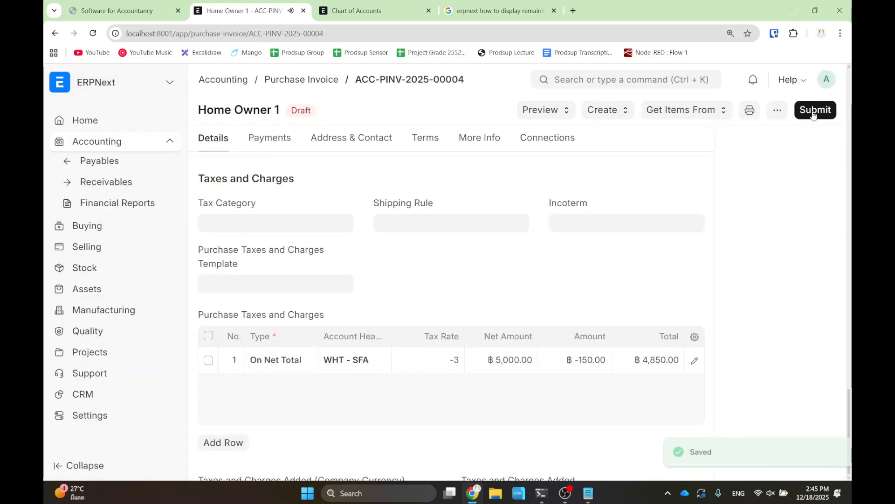
left_click(814, 111)
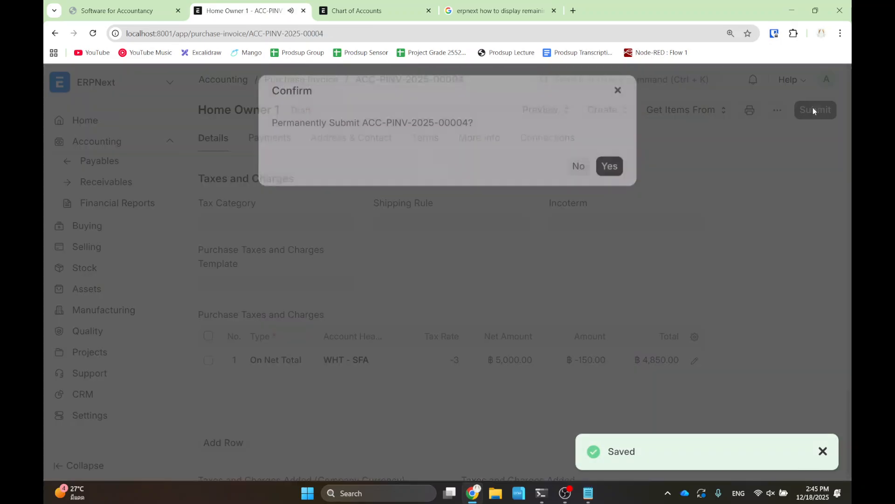
left_click(610, 173)
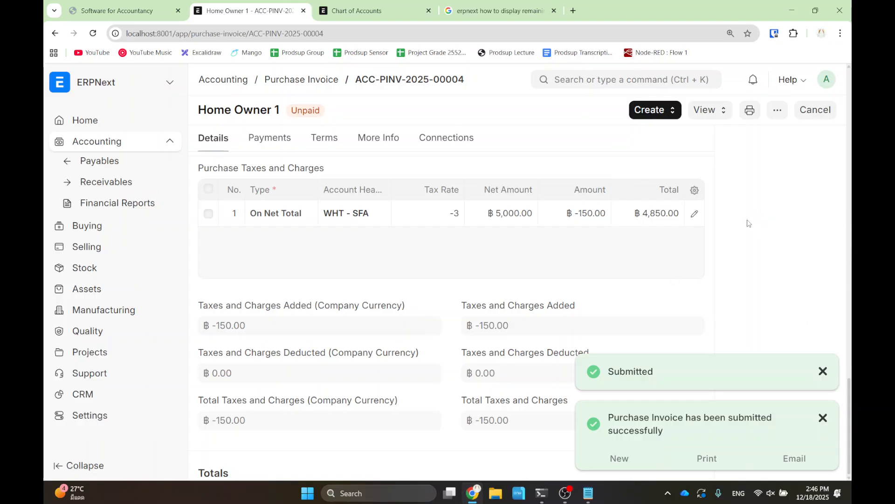
scroll(751, 224, "up", 5)
scroll(777, 228, "up", 1)
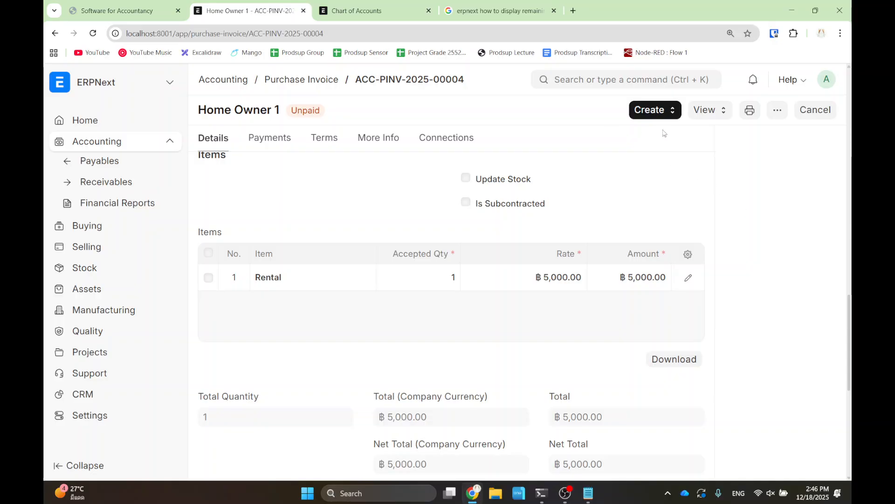
left_click(708, 110)
- Open the Accounting Ledger for invoice ACC-PINV-2025-00004, balancing at ฿5,000.00 debit and credit
left_click(715, 136)
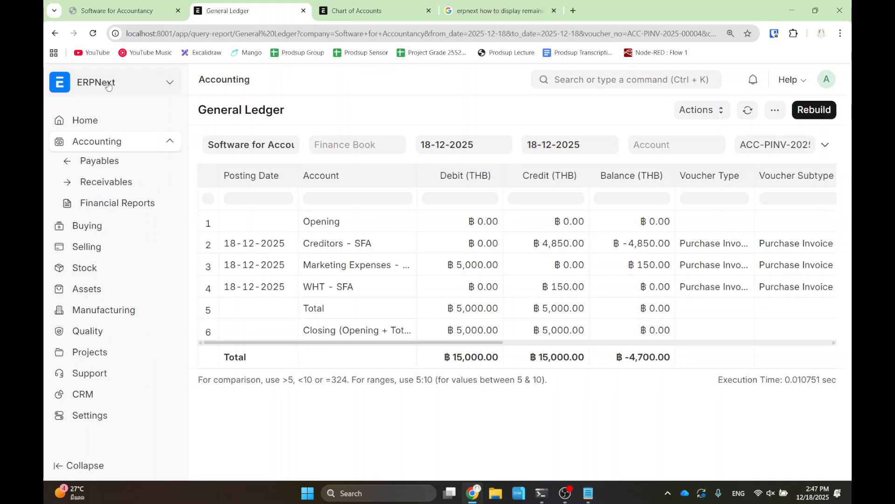
- From the Accounting workspace, open Purchase Taxes and Charges Template and start a new template
left_click(98, 147)
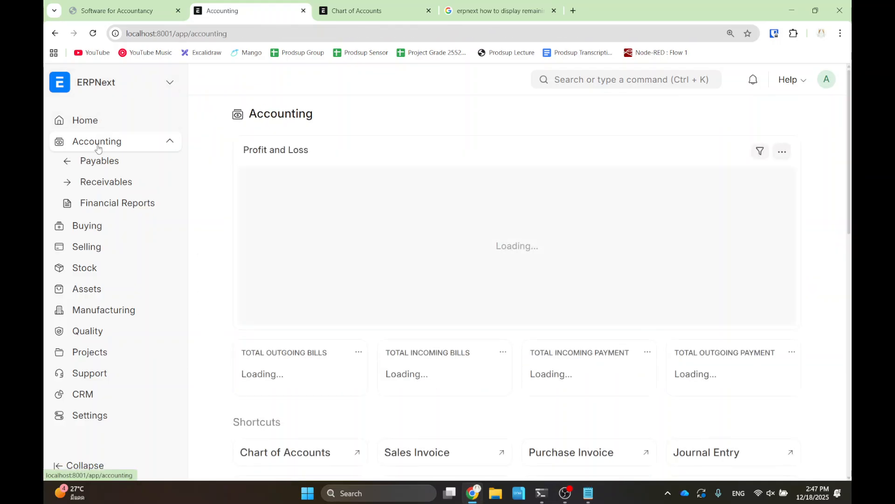
scroll(655, 241, "down", 3)
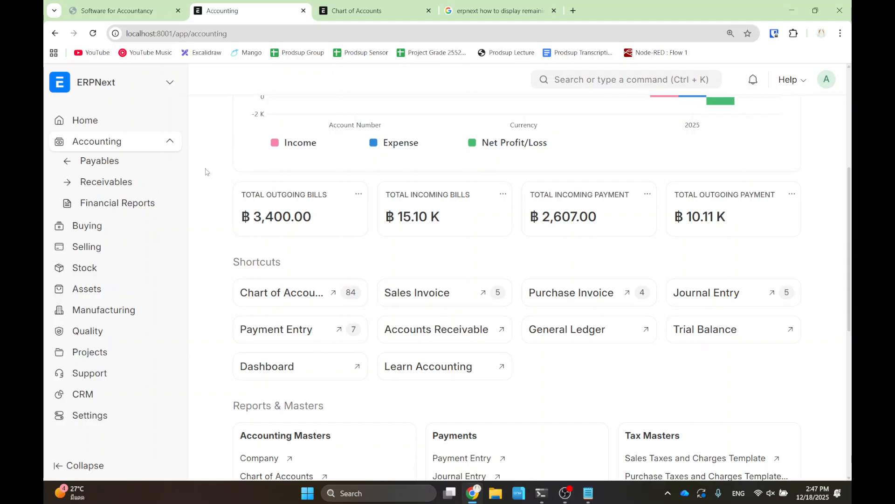
scroll(557, 251, "down", 4)
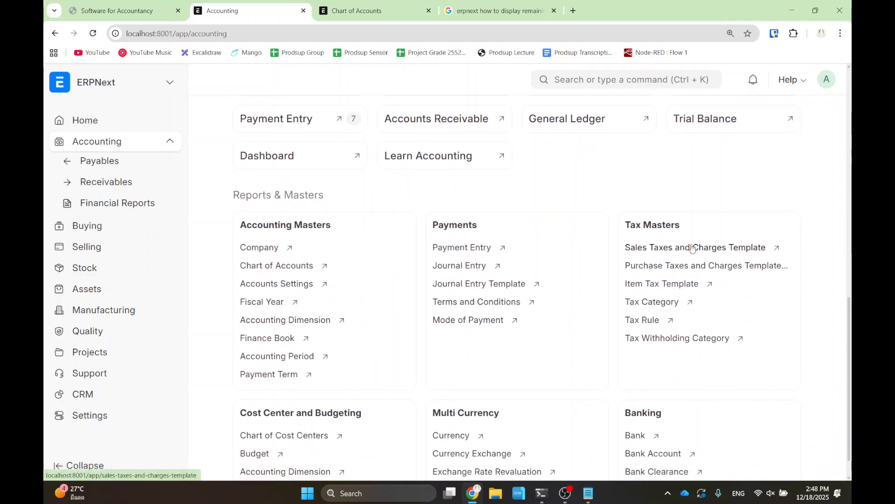
scroll(693, 248, "down", 1)
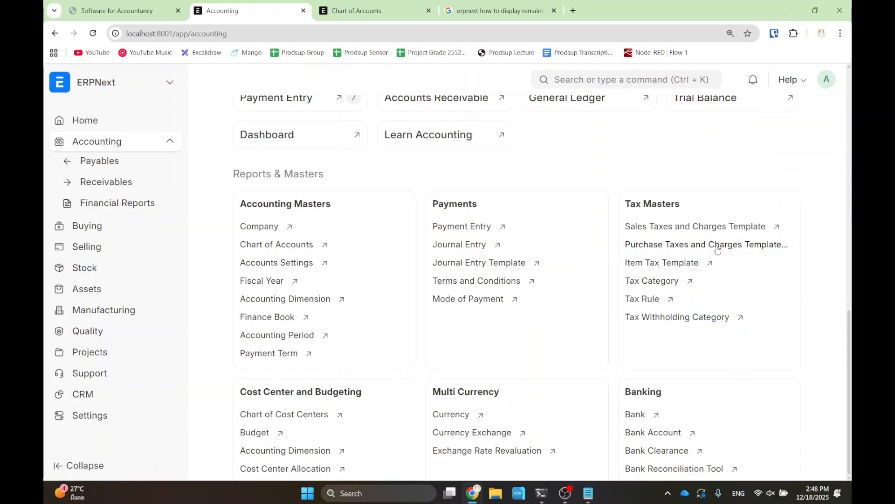
left_click(699, 245)
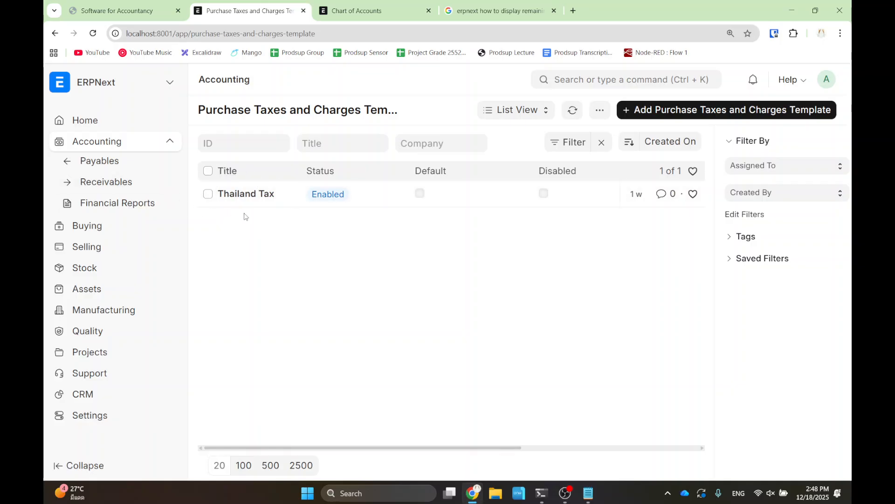
left_click(662, 112)
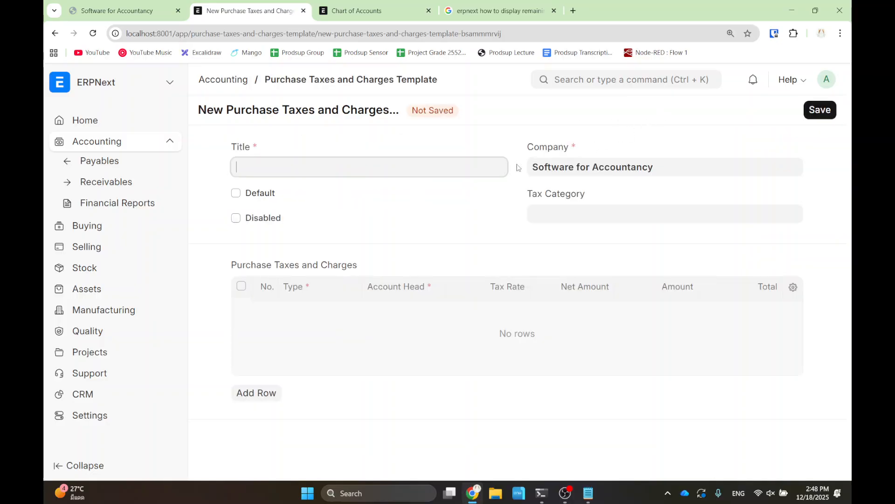
- Title the template WHT3, add an On Net Total row on WHT - SFA at -3, and save
type("WHT3")
left_click(266, 393)
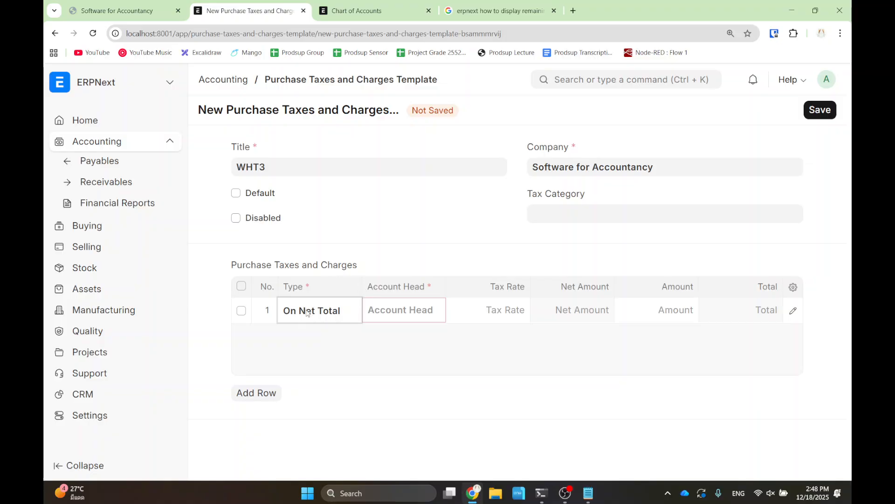
left_click(394, 311)
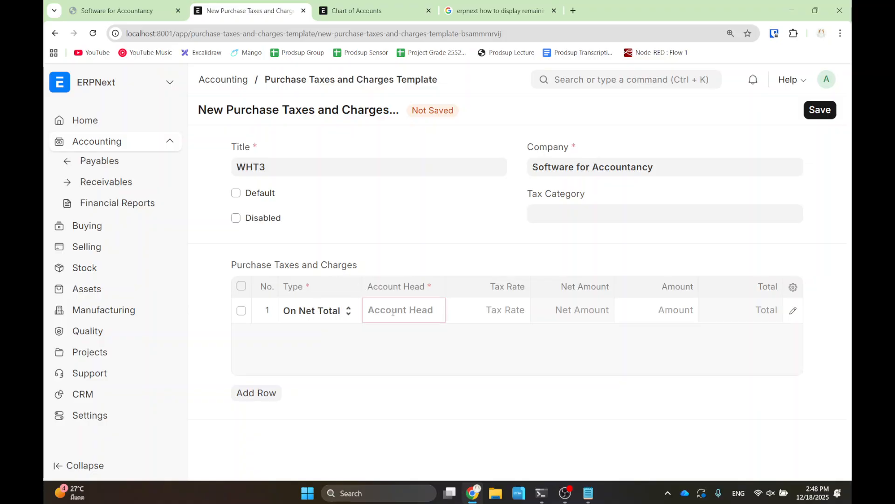
type("wht")
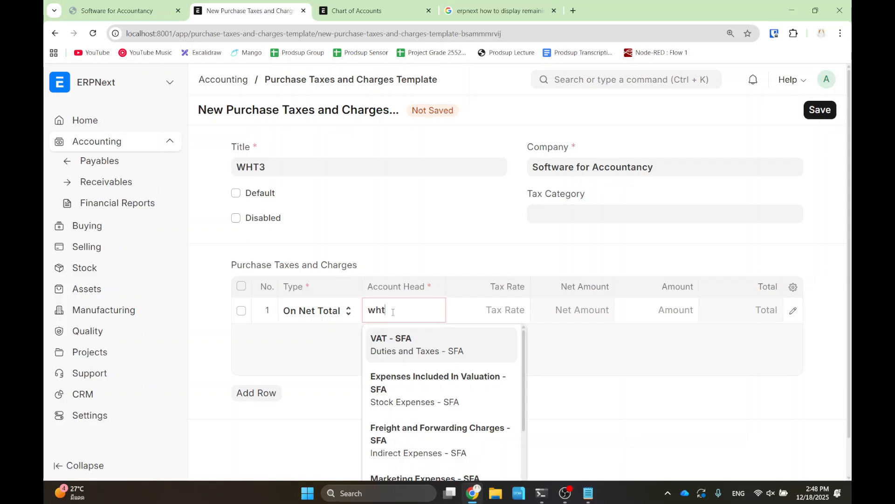
left_click(394, 358)
left_click(490, 307)
type("3")
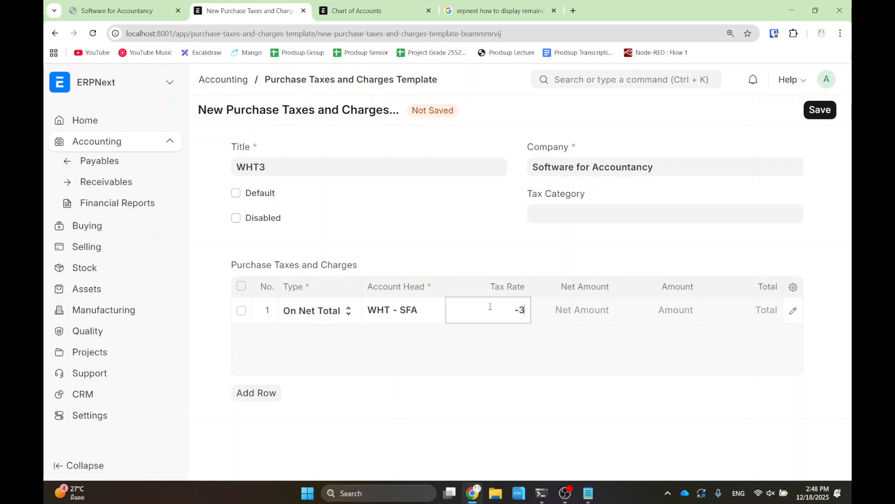
left_click(517, 339)
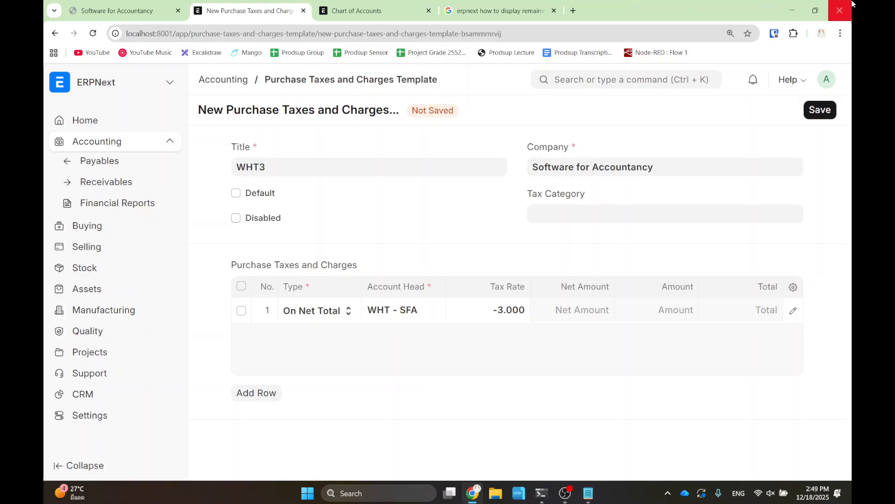
left_click(815, 114)
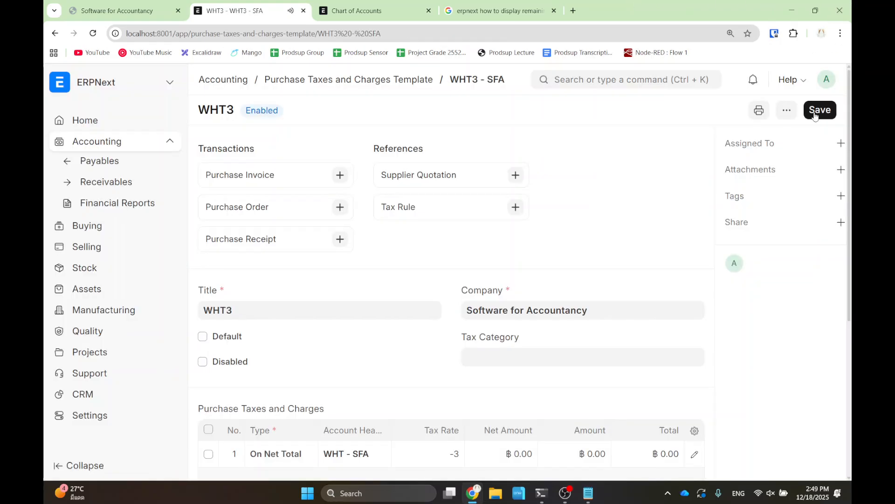
- Return to the tax template list and search 'purchase' to reach the Purchase Order report
left_click(298, 87)
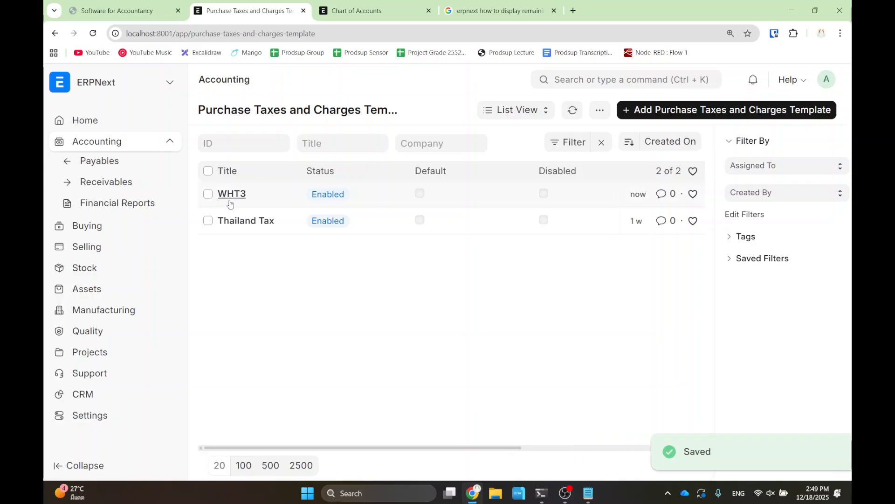
left_click(584, 77)
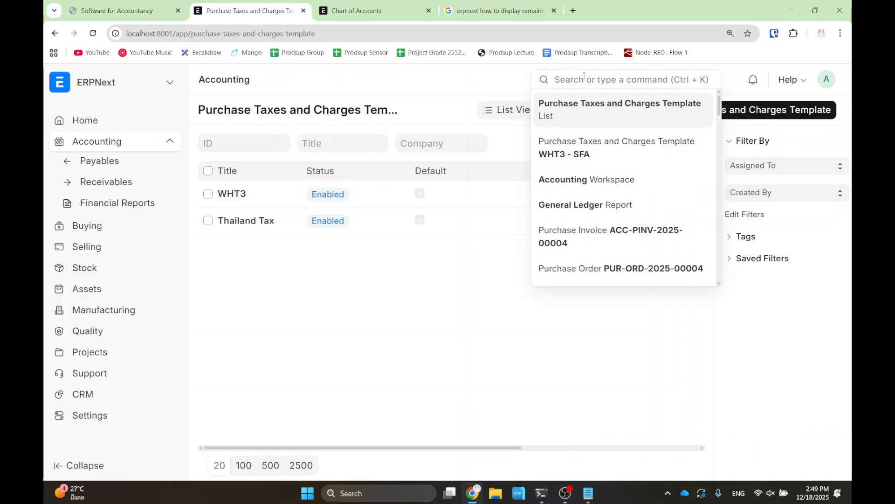
type("purchase")
key("Down")
key("Return")
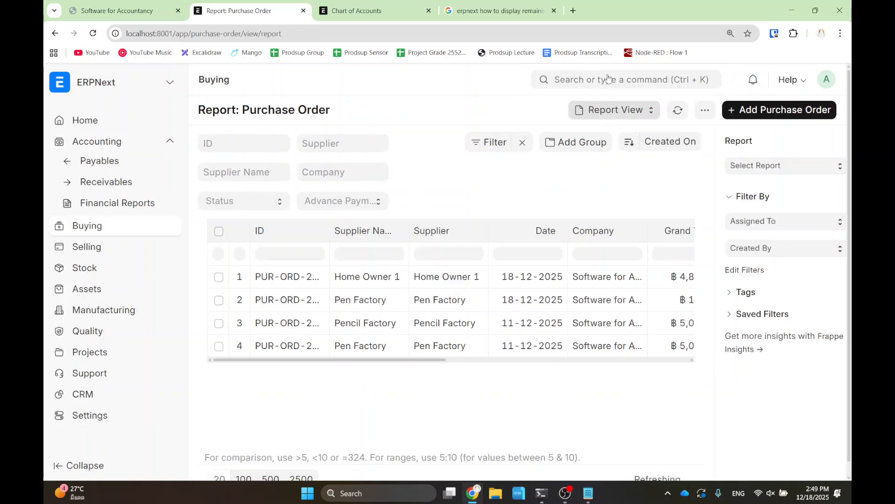
- Search 'purchase' again, open the Purchase Order list and start a new purchase order
left_click(608, 77)
type("purc")
key("BackSpace")
key("BackSpace")
key("BackSpace")
type("urchase")
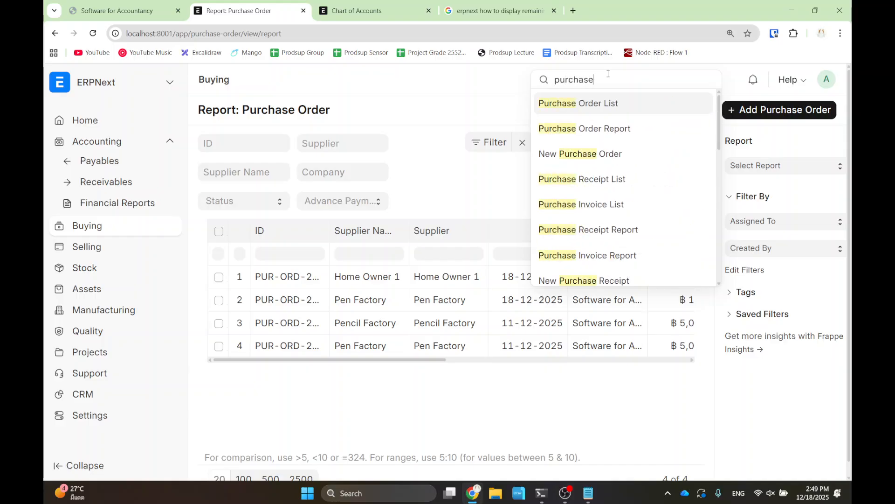
key("Return")
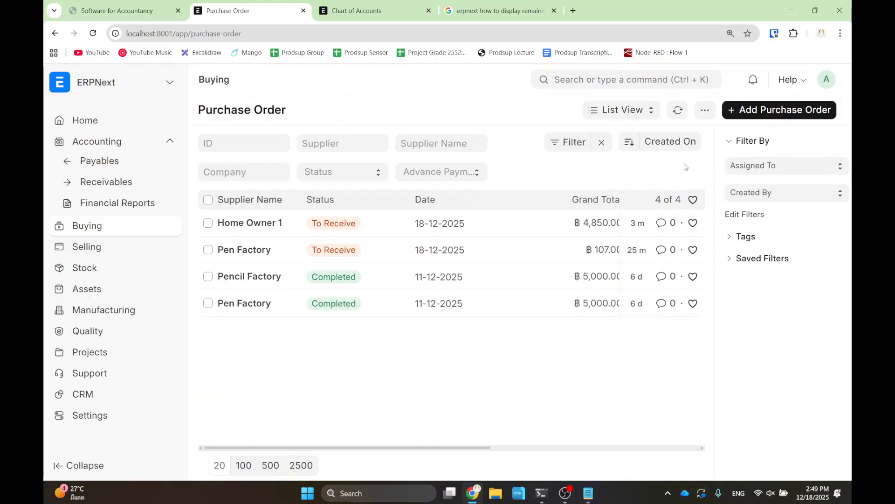
left_click(777, 112)
- Set Home Owner 1 as supplier and add Rental as the ordered item
left_click(294, 248)
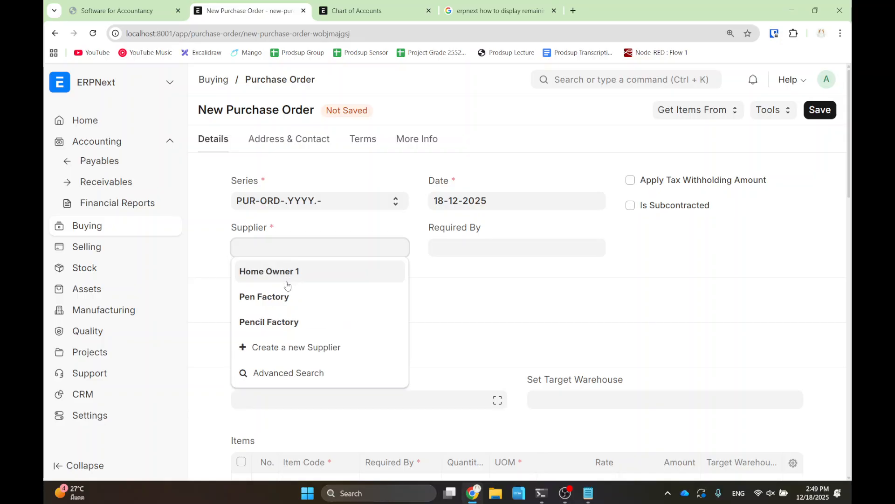
left_click(283, 271)
scroll(327, 327, "down", 5)
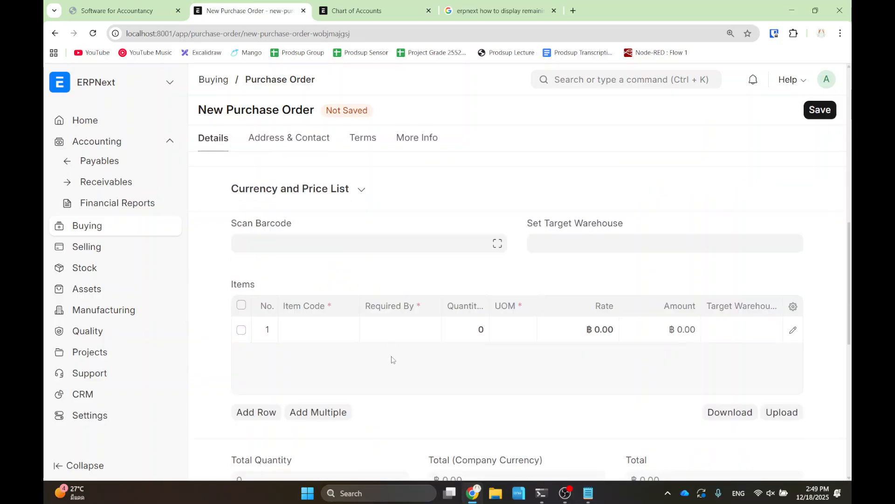
left_click(323, 325)
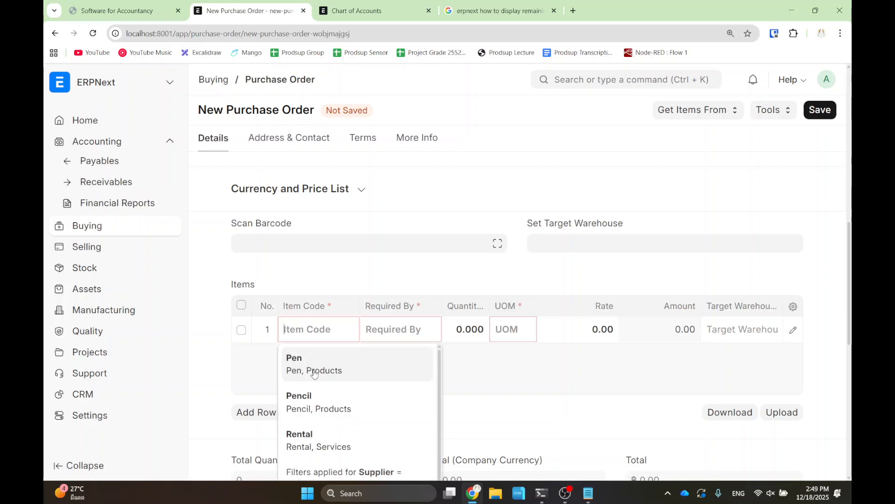
left_click(314, 443)
- Review the order's item row, total quantity and totals section
scroll(473, 341, "down", 1)
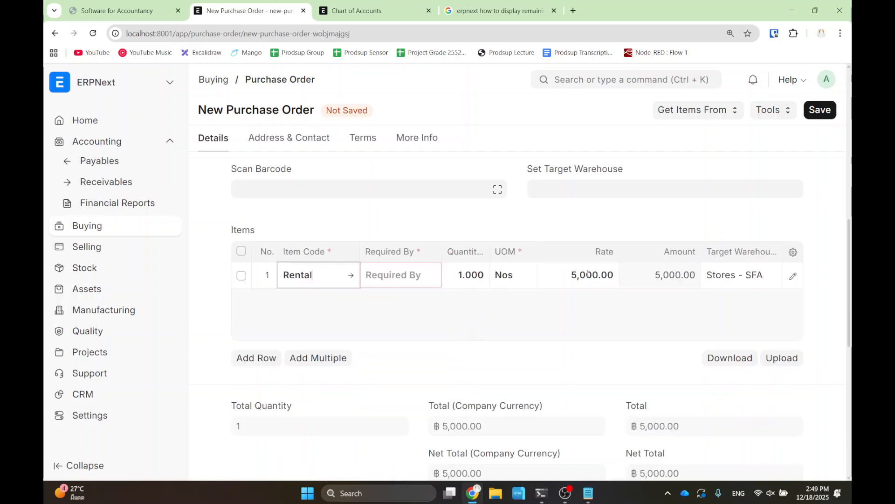
scroll(602, 314, "down", 4)
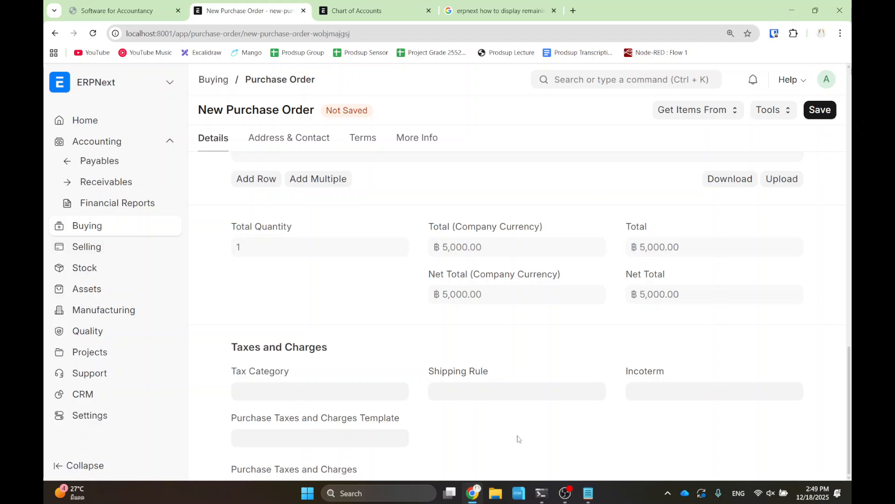
left_click_drag(516, 438, 516, 382)
scroll(516, 419, "down", 10)
left_click(516, 382)
scroll(466, 123, "up", 3)
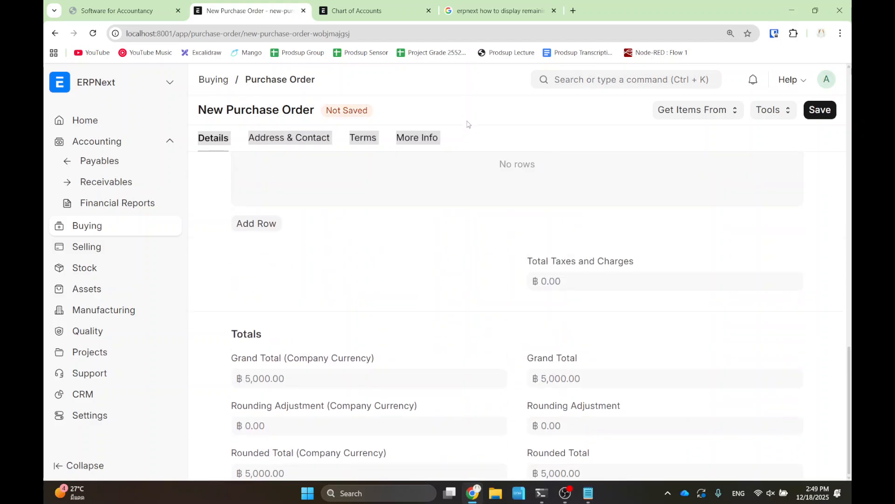
scroll(373, 224, "up", 7)
left_click_drag(387, 243, 372, 112)
scroll(330, 340, "down", 5)
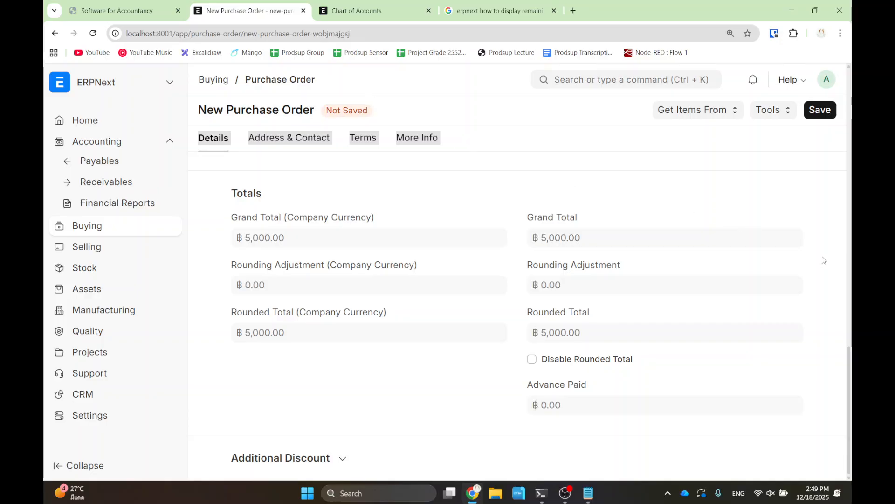
left_click_drag(849, 386, 838, 270)
left_click_drag(212, 268, 282, 481)
- Apply the WHT3 purchase tax template, adding a -3 WHT - SFA row deducting ฿150
left_click(263, 360)
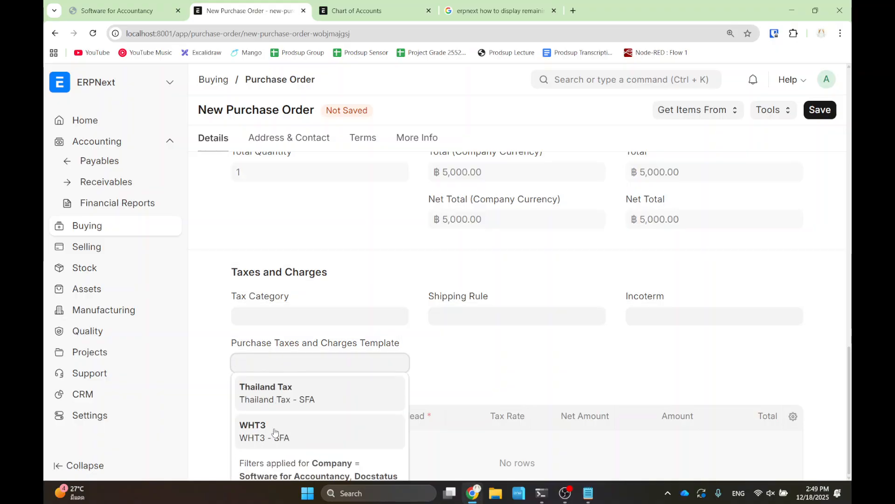
left_click(274, 432)
scroll(655, 396, "up", 2)
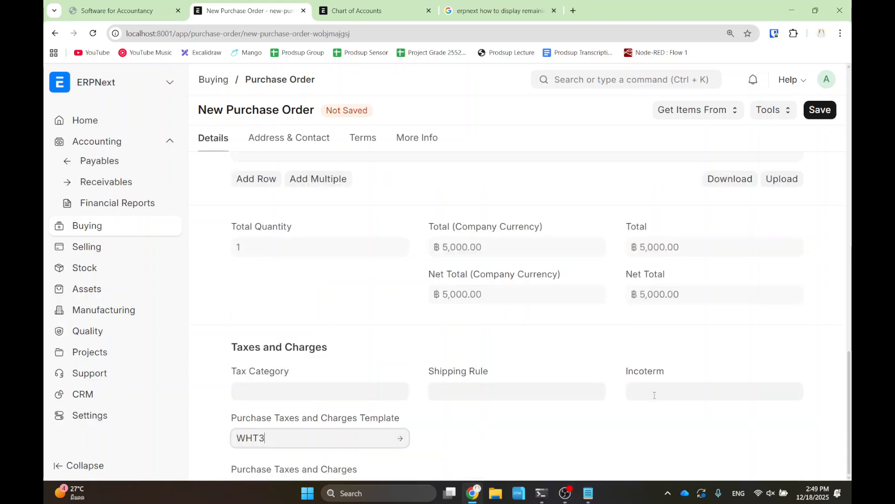
scroll(711, 354, "down", 5)
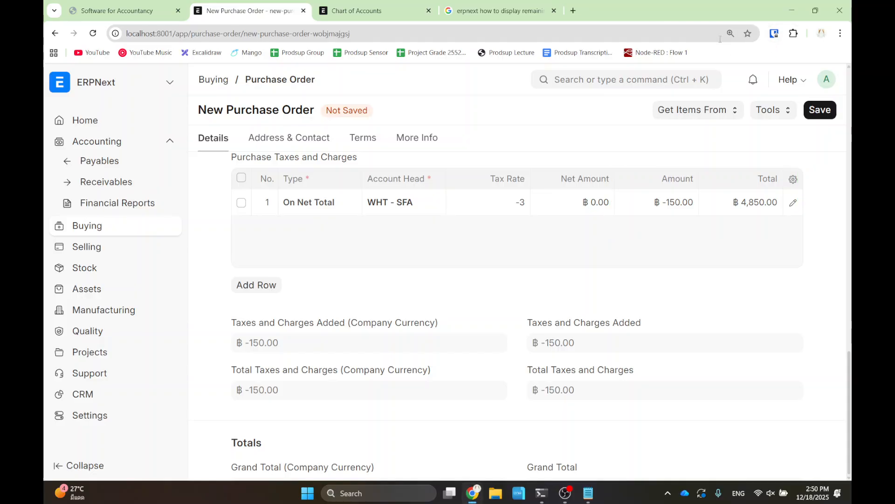
- Set Rental's Required By to 18-12-2025, then save and submit the purchase order
left_click(807, 110)
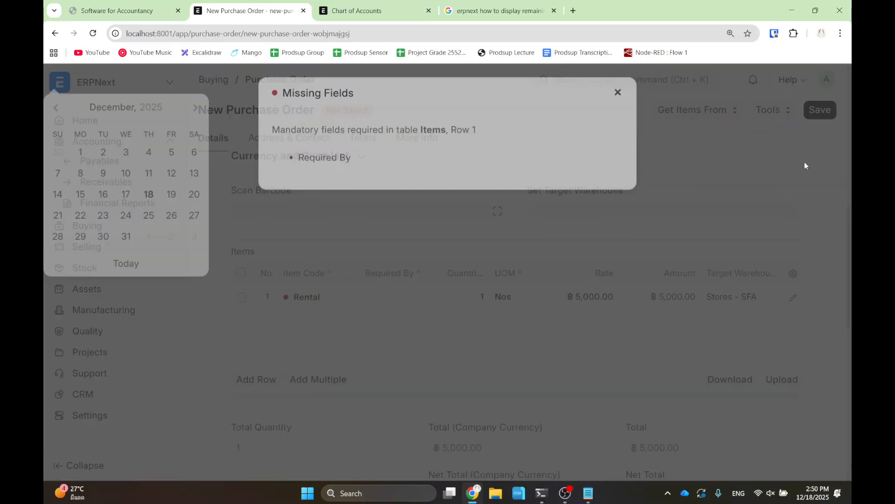
left_click(616, 96)
left_click(376, 301)
left_click(420, 262)
left_click(814, 114)
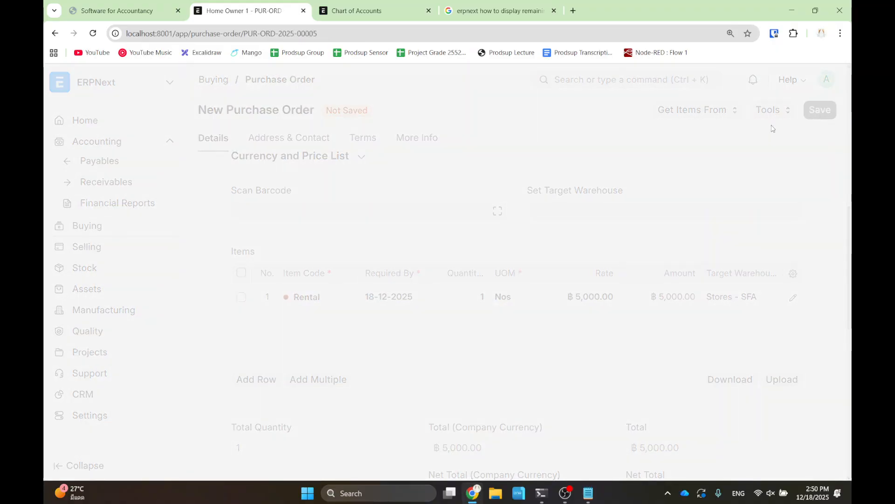
left_click(810, 116)
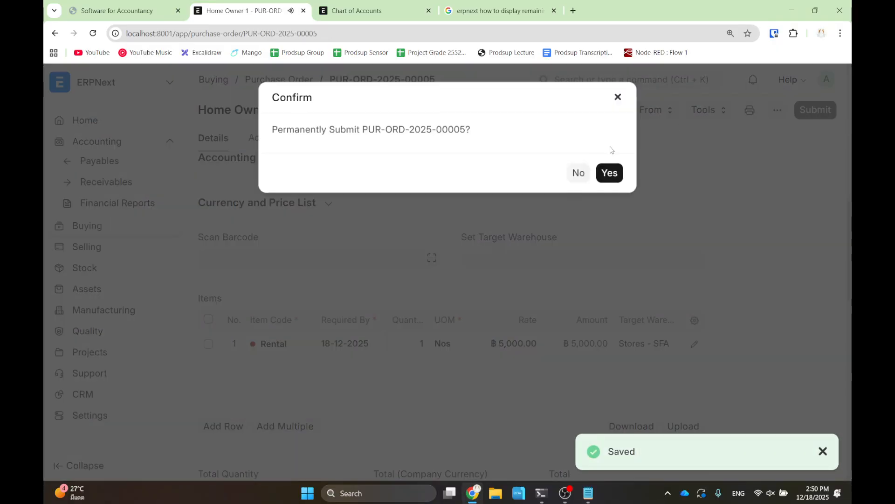
left_click(611, 173)
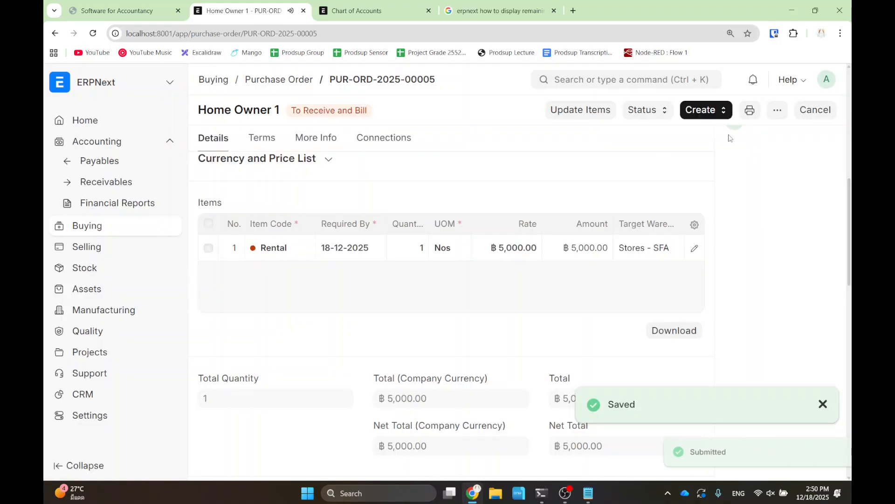
left_click(704, 111)
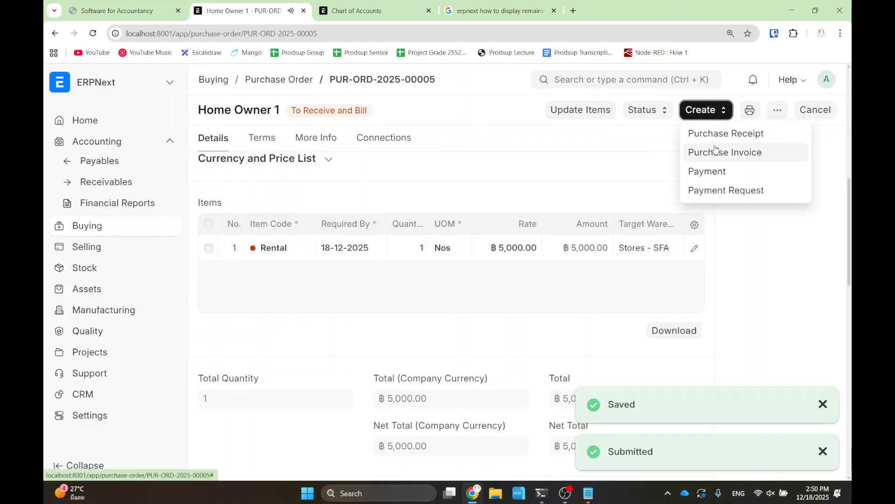
- Create a purchase invoice for the ฿5,000 Rental from the order, then save and submit it
left_click(716, 151)
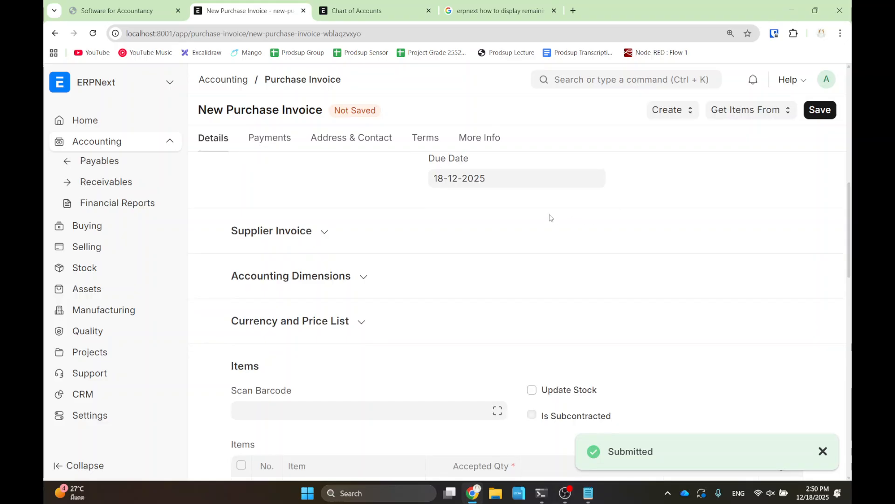
left_click(821, 111)
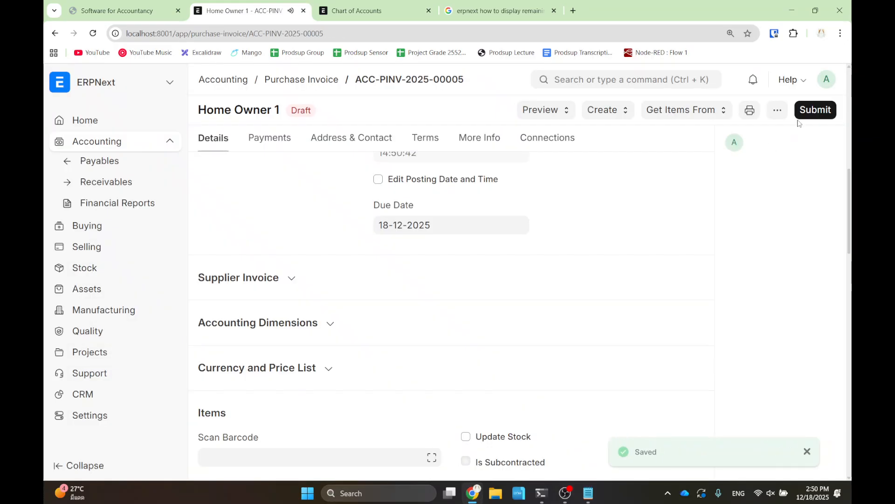
left_click(812, 110)
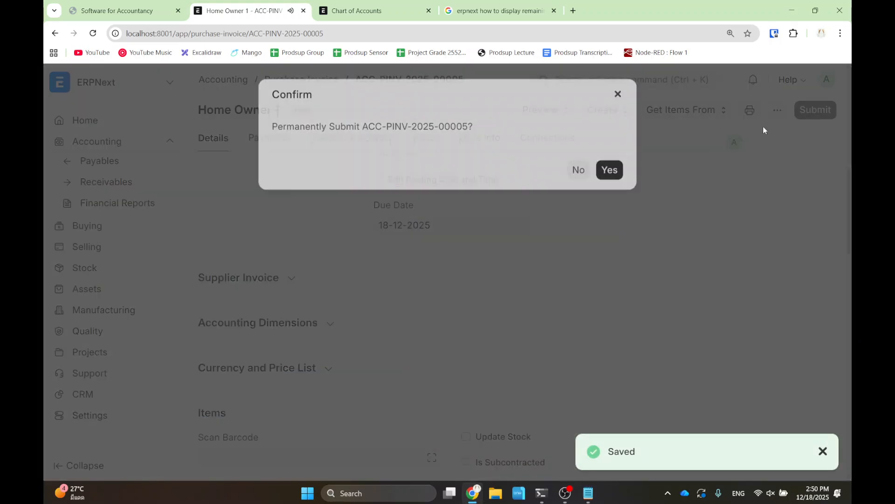
left_click(610, 171)
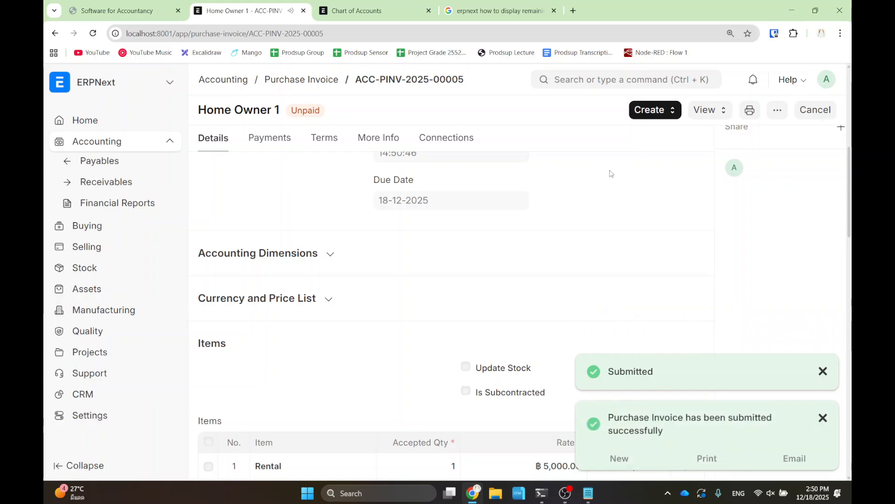
left_click(612, 79)
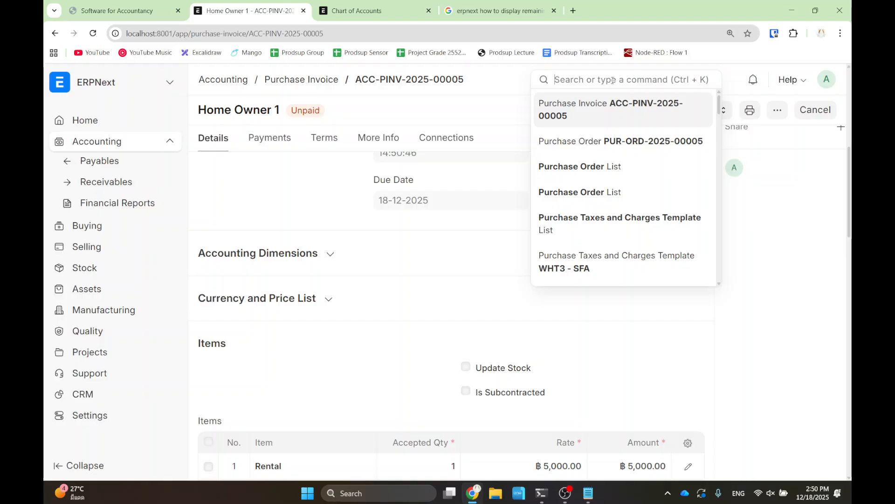
- Open General Ledger, clear Voucher No, filter to WHT - SFA, and mark the ฿150 credits and ฿300 total
type("gener")
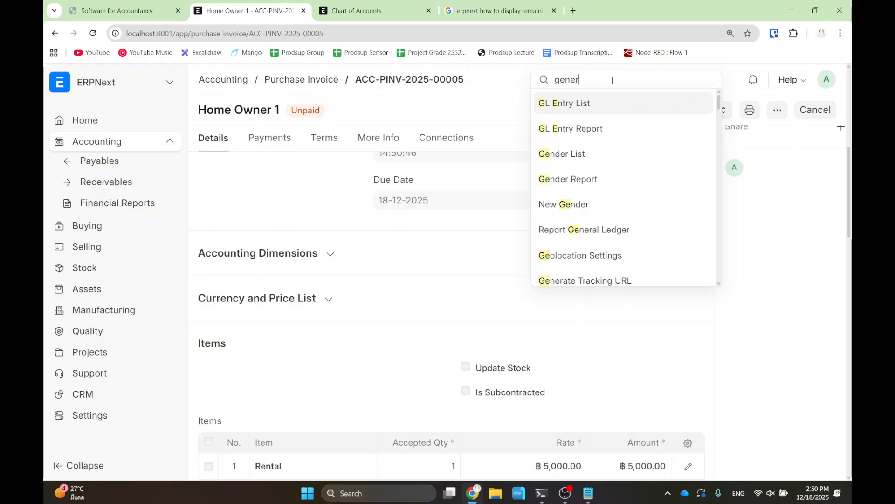
left_click(573, 113)
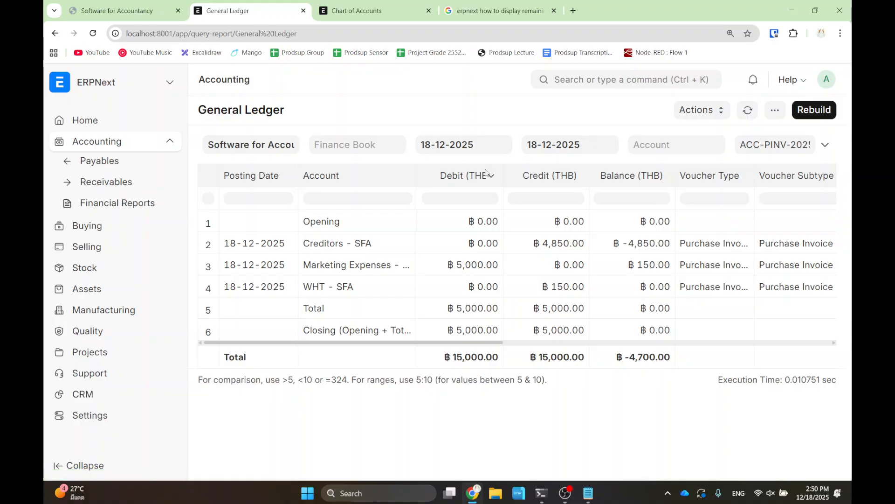
triple_click(768, 142)
key("BackSpace")
left_click(659, 145)
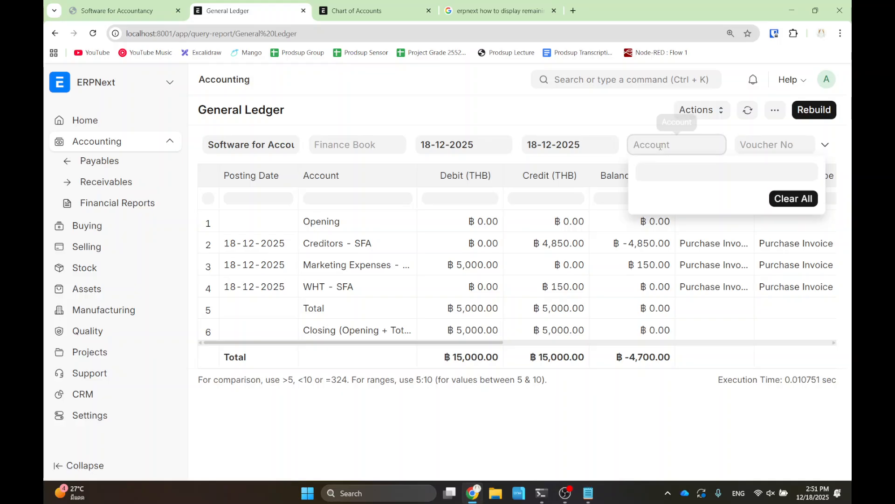
type("wh")
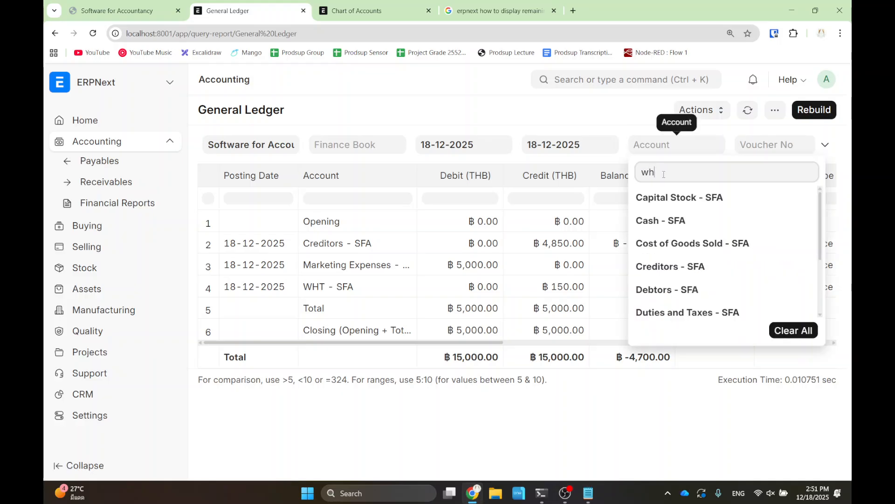
type("t")
left_click(674, 198)
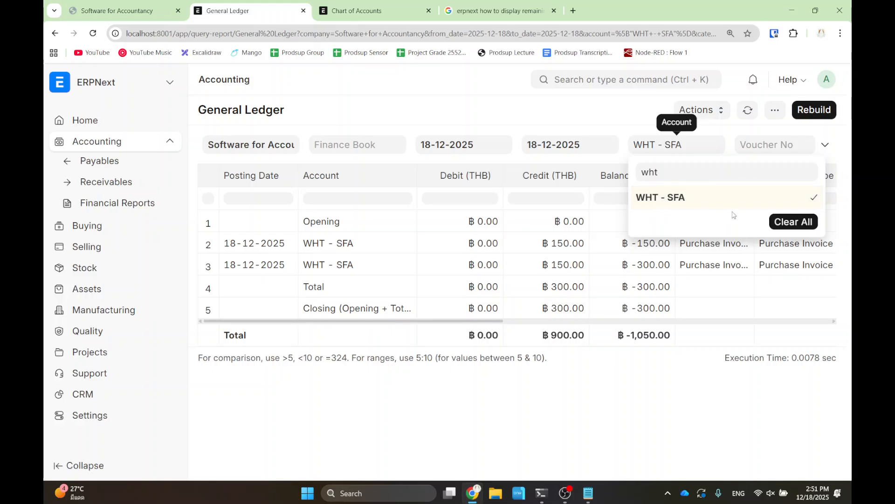
left_click(814, 110)
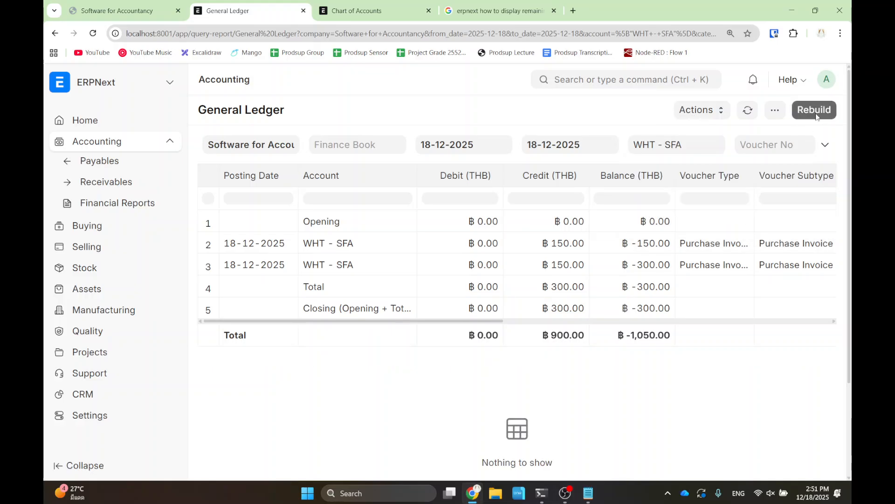
left_click_drag(525, 232, 596, 275)
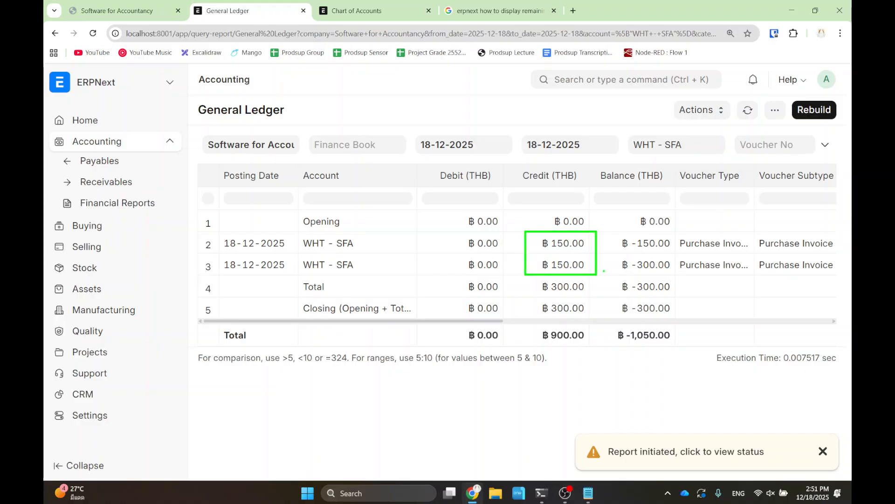
left_click_drag(528, 276, 597, 293)
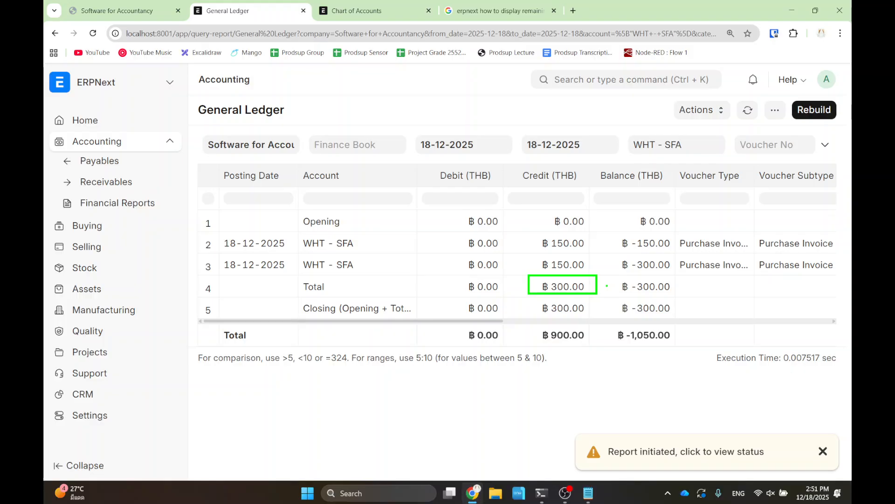
- Advance the lecture slides to the Shipping Charge slide, then return to the General Ledger
left_click(142, 10)
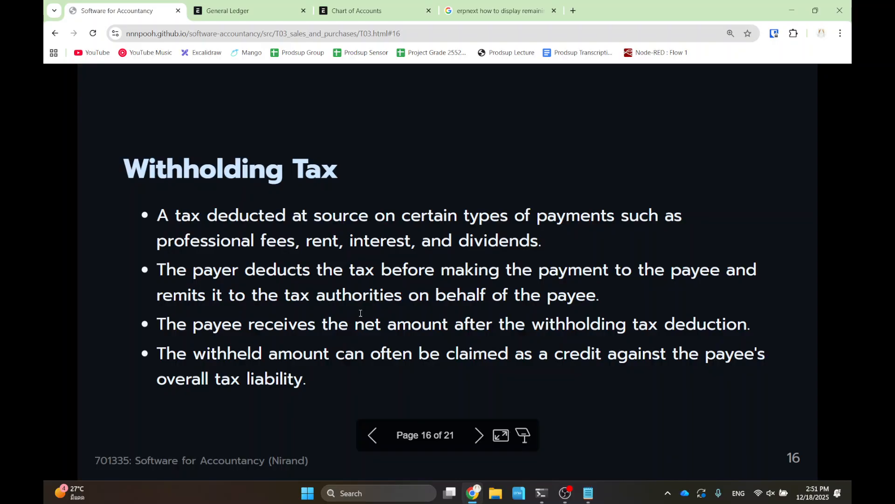
key("Right")
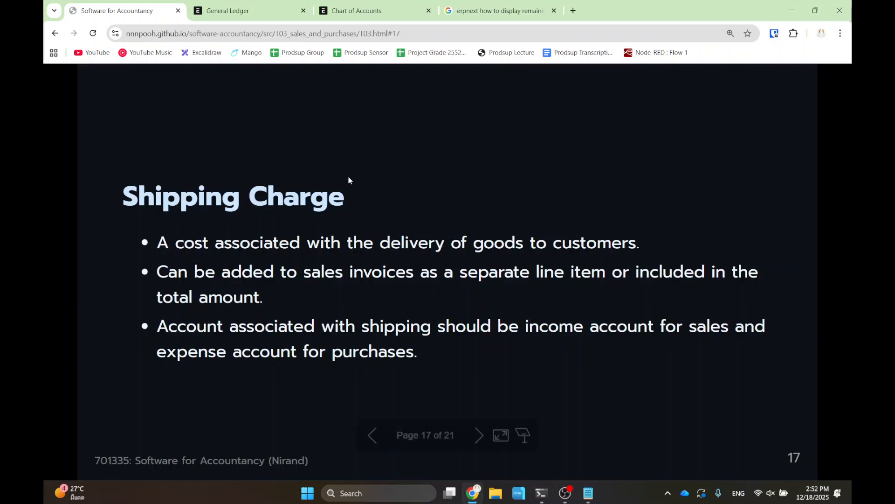
key("ctrl+Tab")
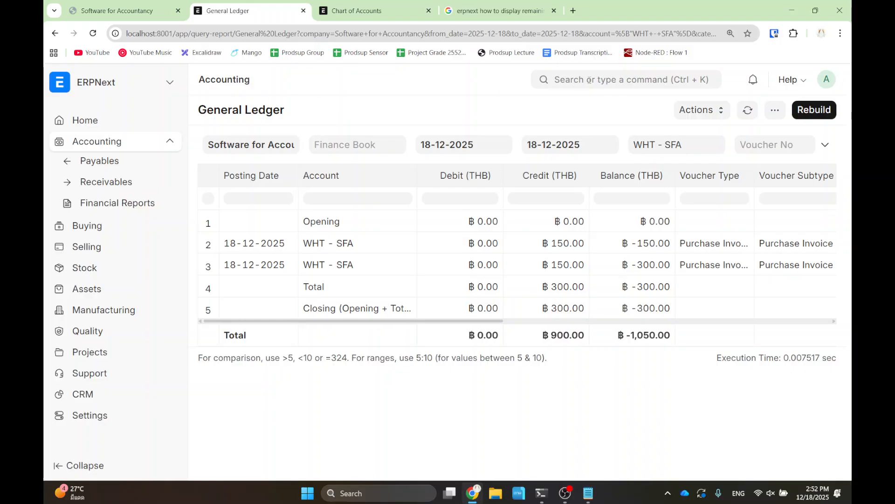
- Search 'sale order', start a new sales order and pick the existing customer
left_click(590, 80)
type("sale order")
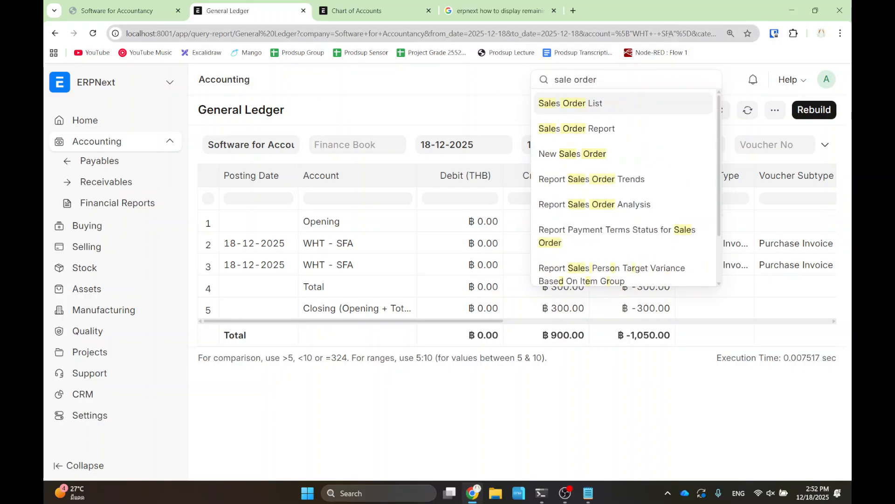
left_click(608, 106)
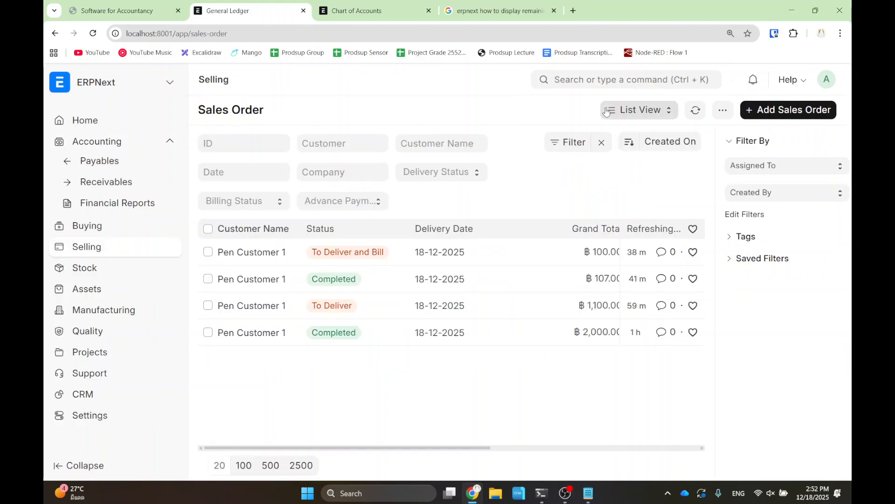
left_click(774, 110)
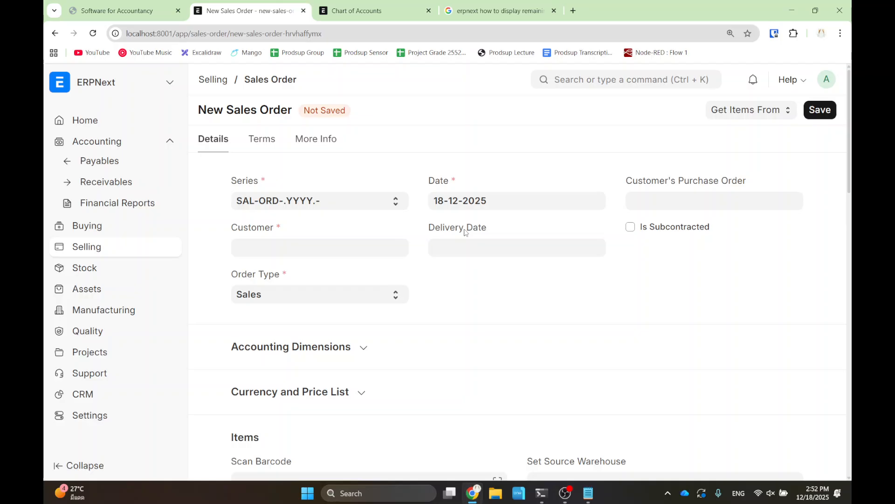
left_click(307, 252)
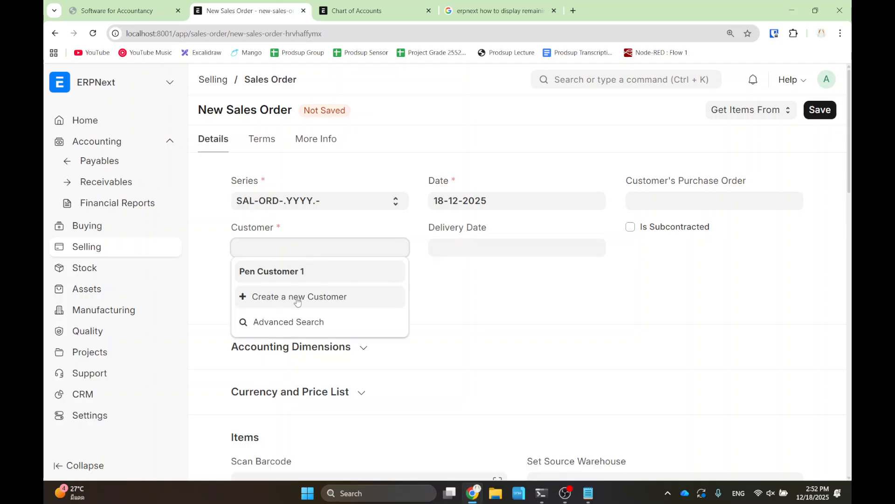
left_click(298, 270)
- Add a Pen line with quantity 100, delivery date 18-12-2025
scroll(451, 268, "down", 5)
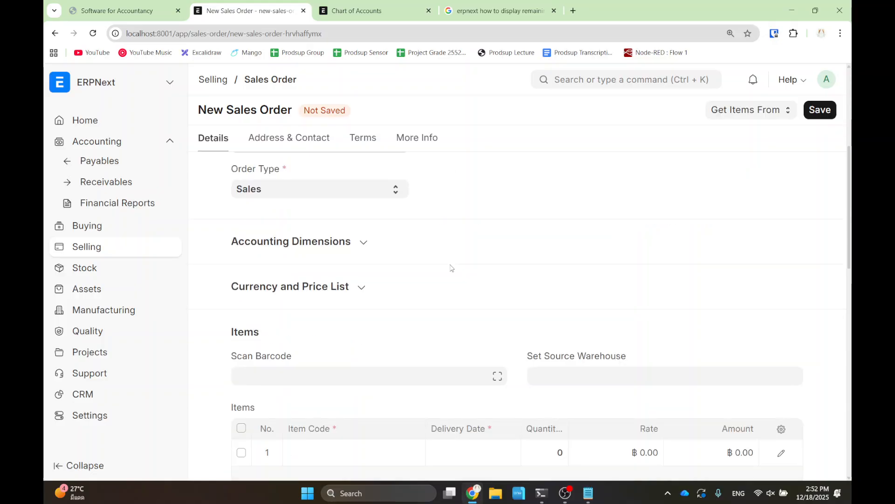
left_click(330, 294)
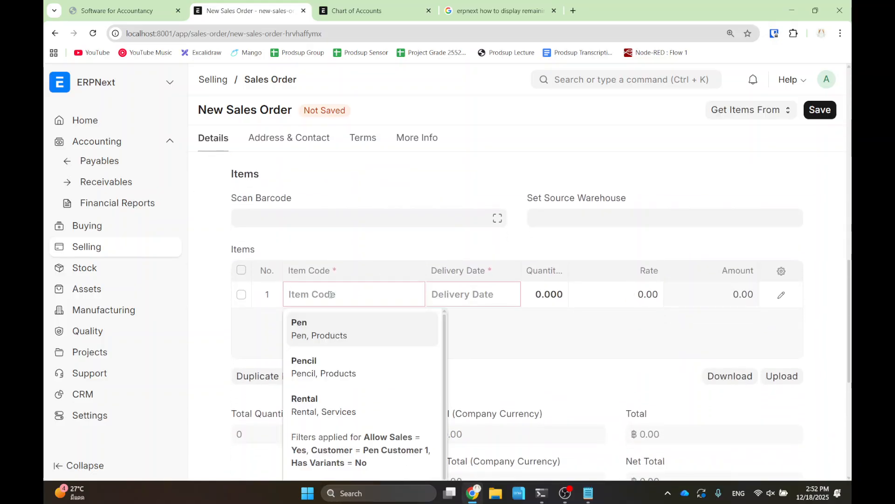
left_click(328, 331)
left_click(472, 294)
left_click(505, 261)
left_click(538, 292)
type("100")
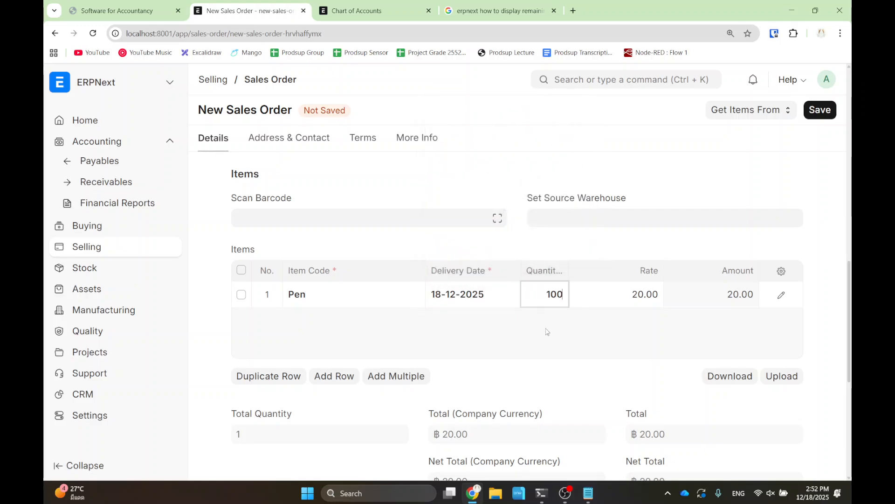
left_click(547, 329)
scroll(299, 439, "down", 7)
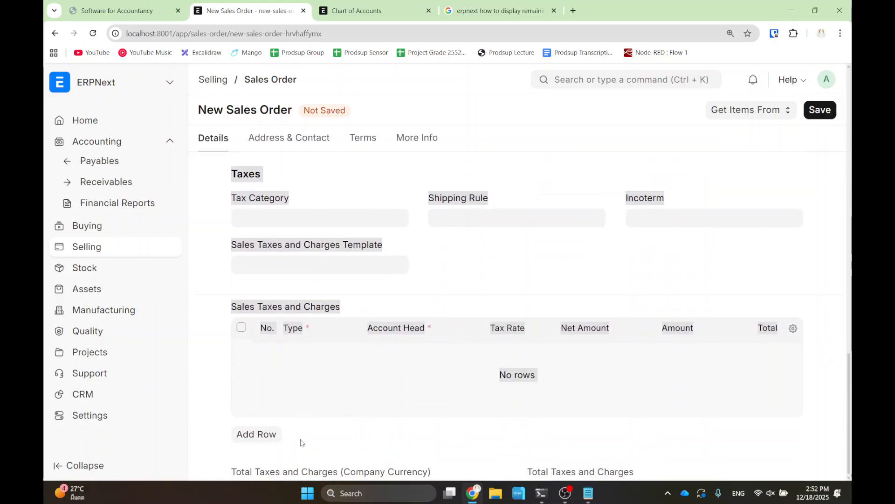
- Apply the Thailand Tax template, add a second Actual-type tax row, then return to the Shipping Charge slide
left_click(279, 266)
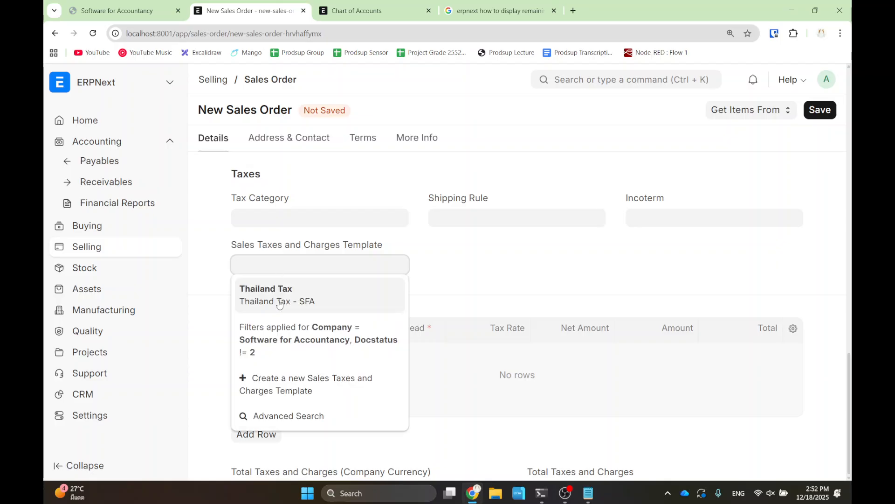
left_click(280, 302)
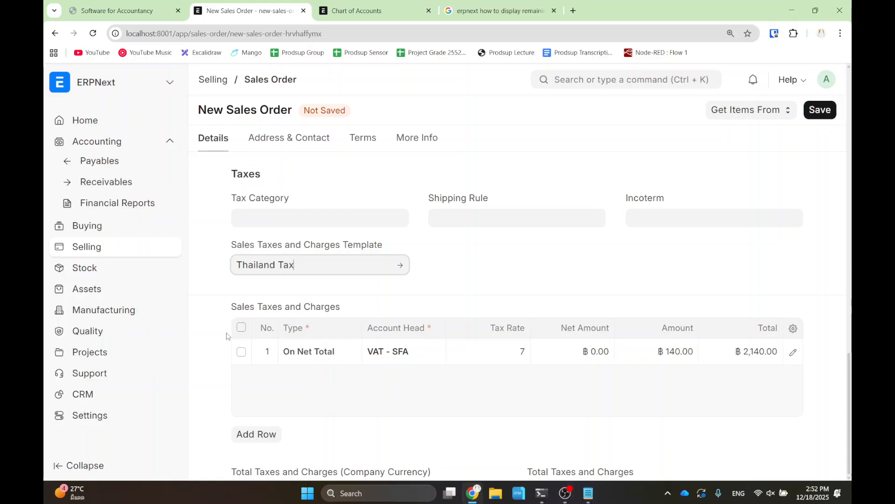
left_click(260, 436)
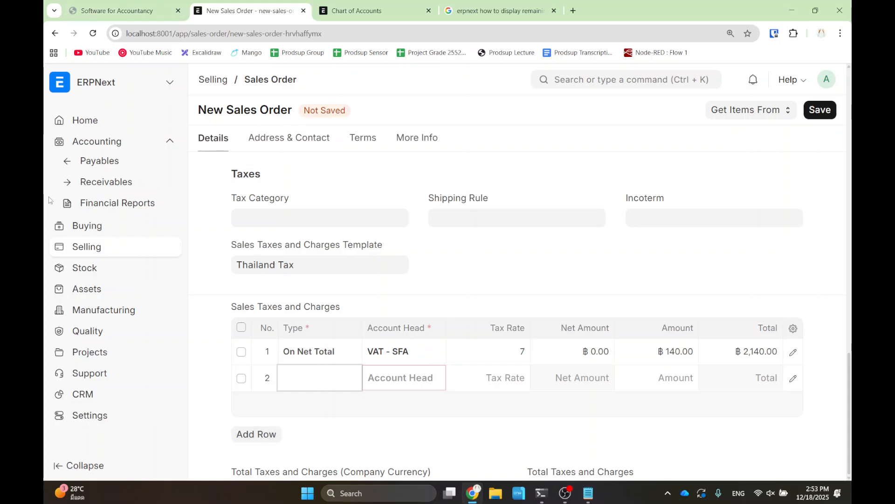
left_click(331, 371)
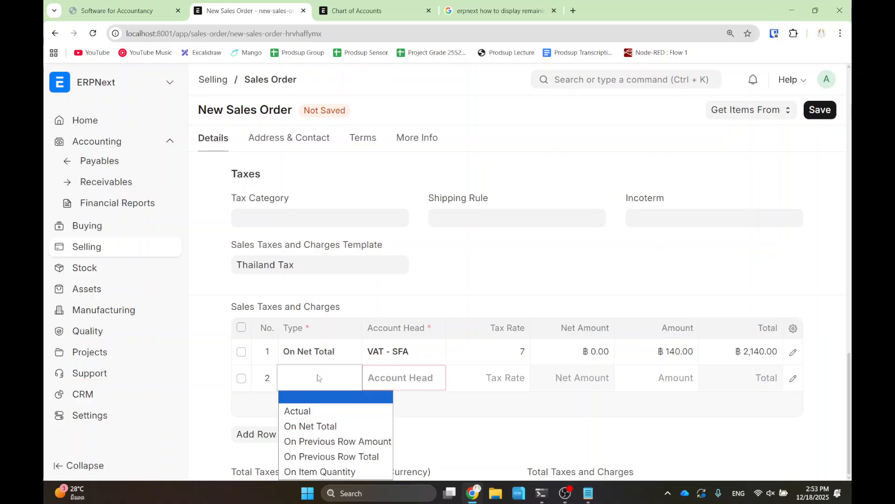
left_click(314, 414)
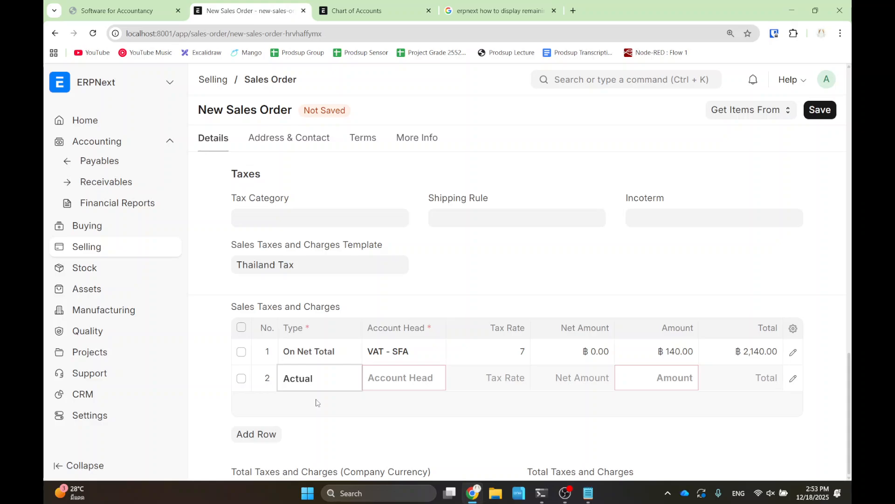
left_click(119, 10)
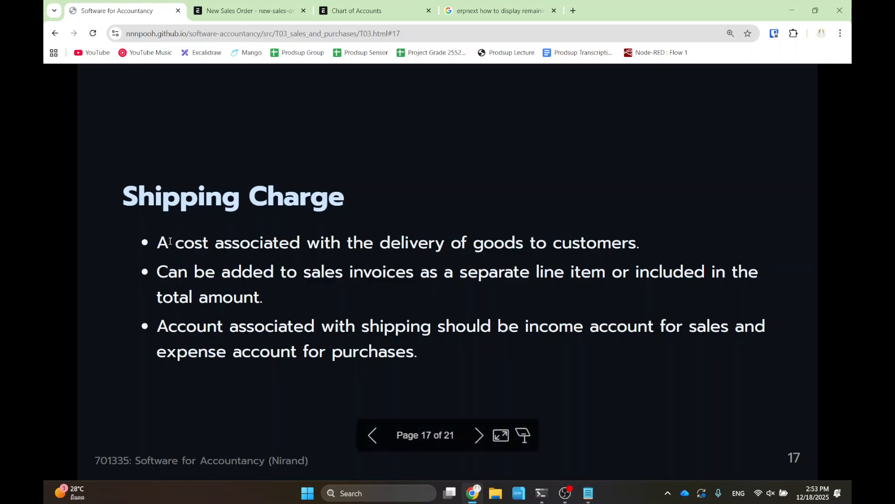
left_click_drag(157, 243, 236, 292)
left_click(236, 293)
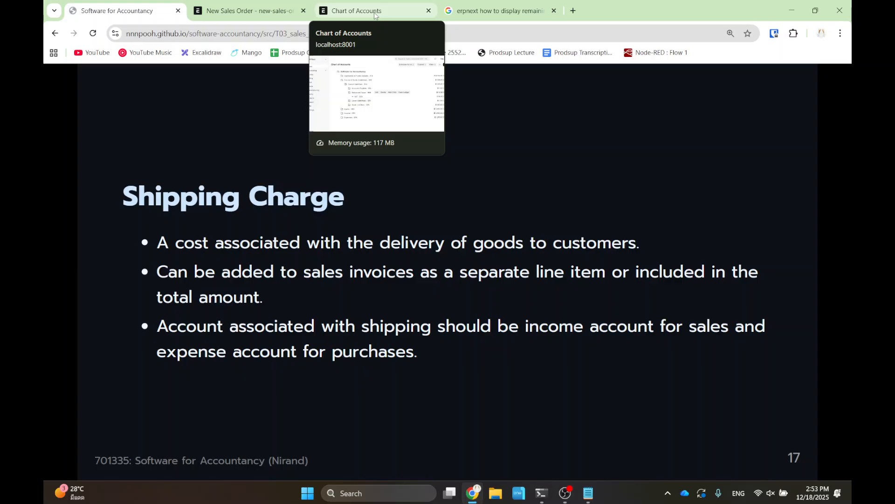
- Find Service - SFA under Income > Direct Income in the chart of accounts, then return to the sales order
left_click(374, 15)
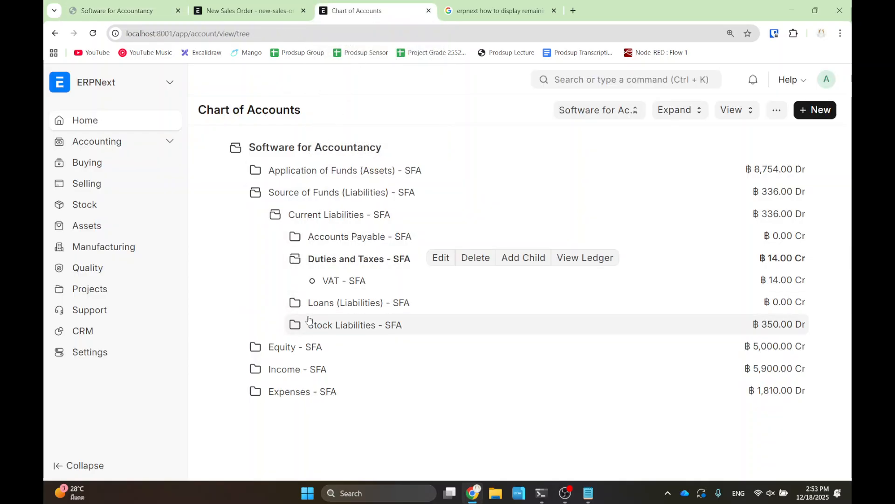
left_click(282, 372)
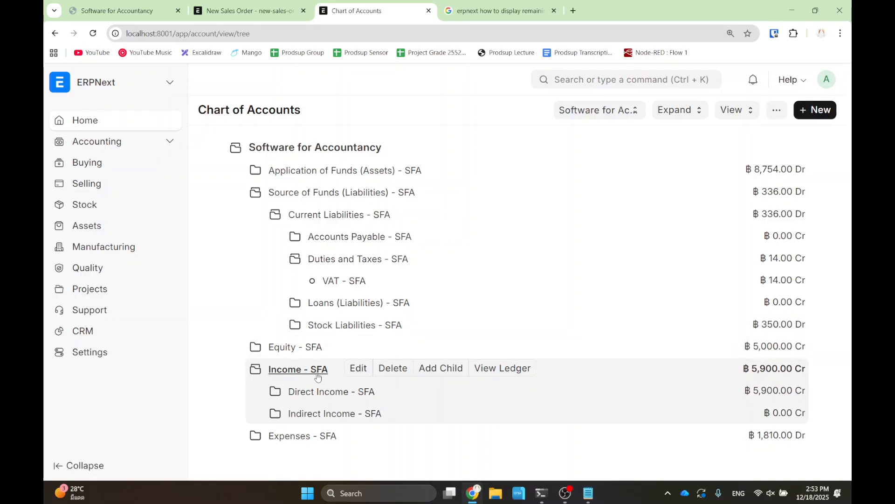
left_click(323, 391)
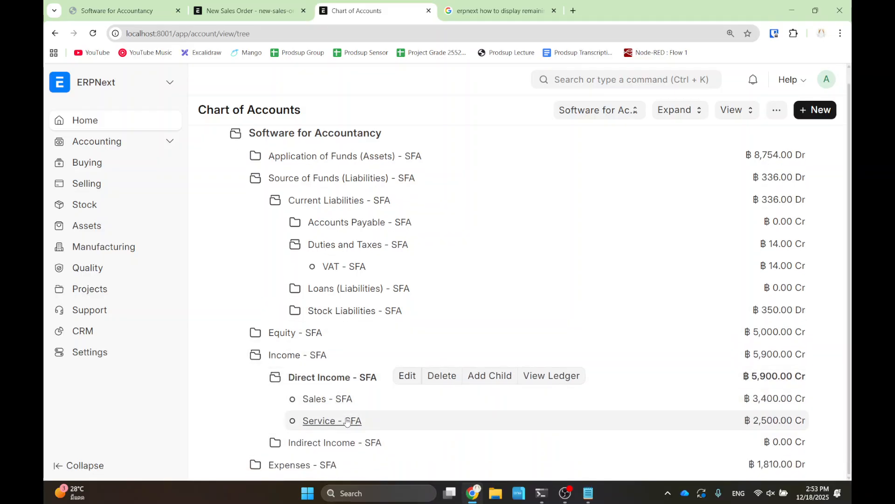
left_click_drag(272, 408, 384, 438)
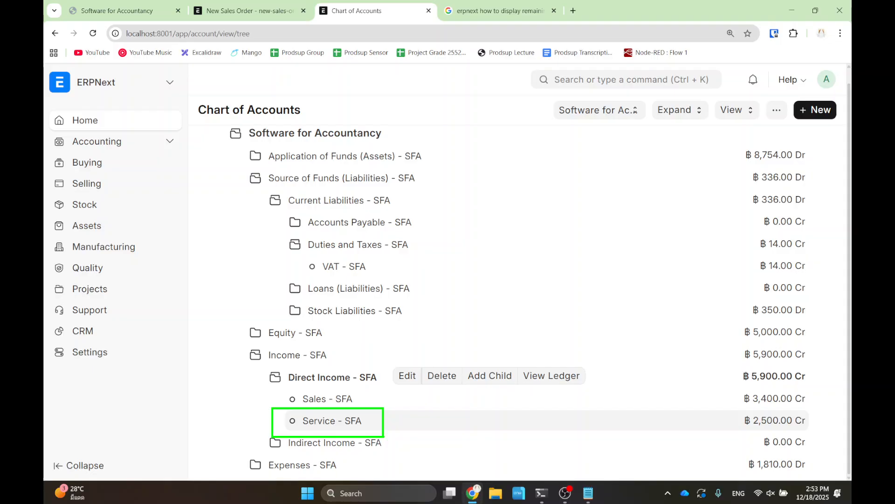
left_click(261, 9)
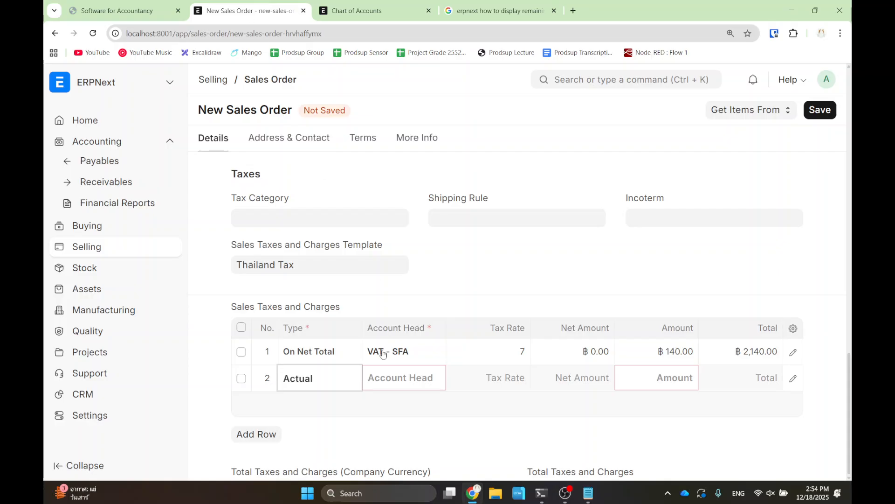
- Set taxes row 2 to a 50 Actual charge on account Service - SFA
left_click(395, 383)
type("ser")
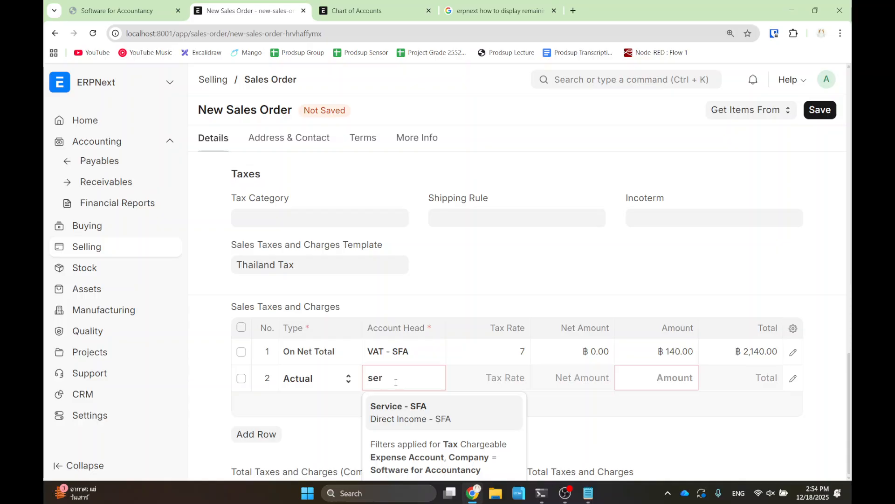
left_click(444, 417)
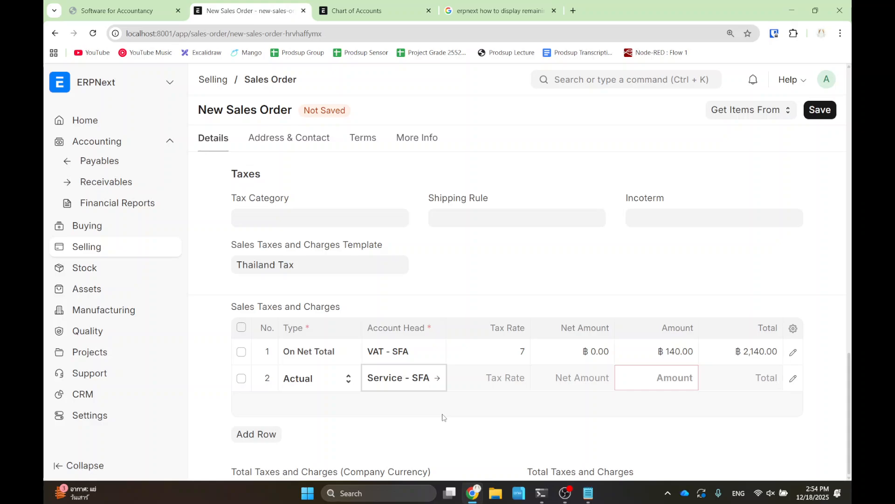
left_click(672, 382)
type("50")
left_click(698, 429)
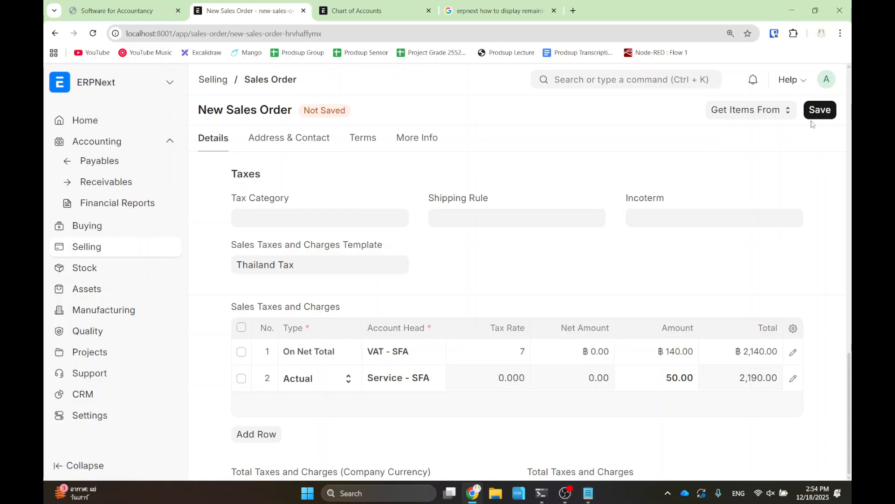
- Save and submit sales order SAL-ORD-2025-00006, confirming the submission
left_click(822, 111)
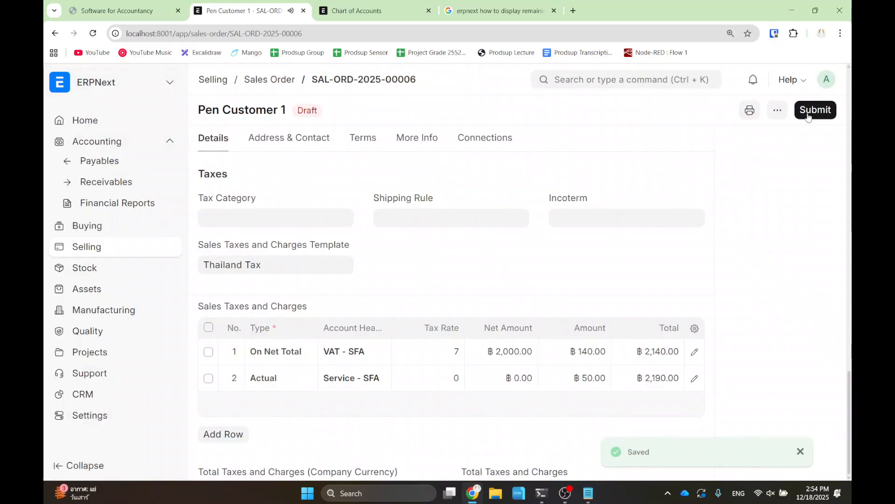
left_click(812, 111)
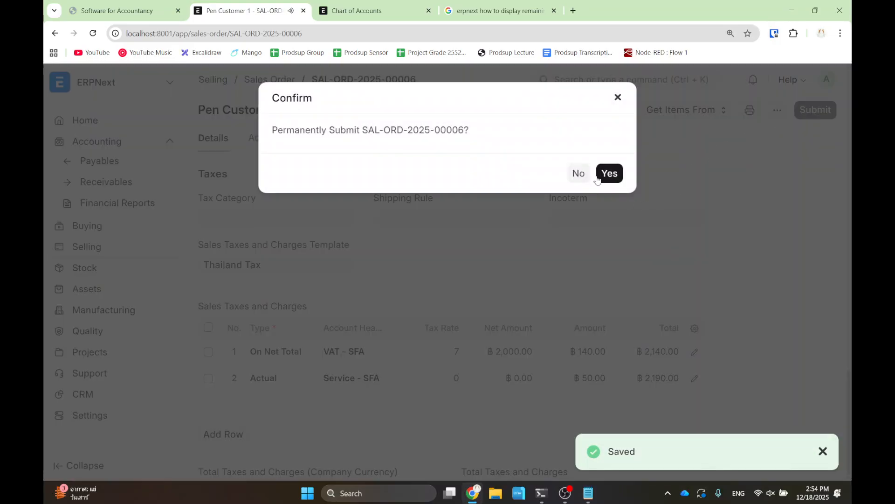
left_click(604, 173)
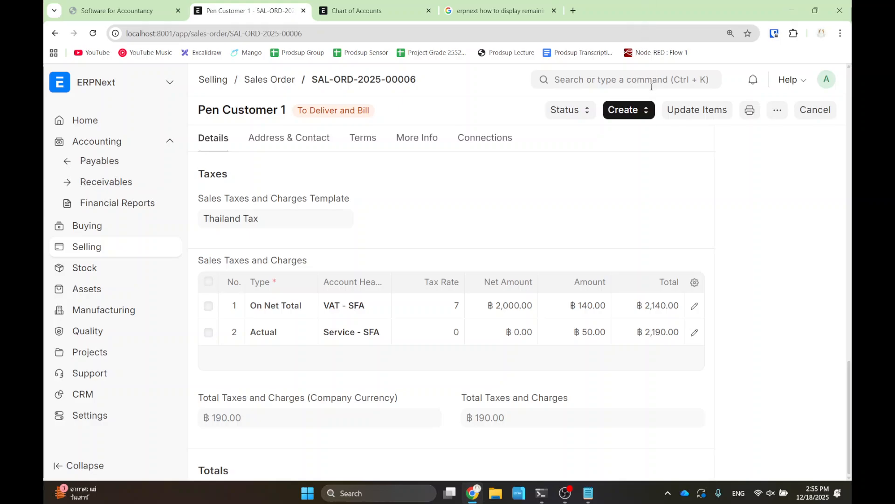
- Create sales invoice ACC-SINV-2025-00006 for 100 Pens from the order, then save and submit it
left_click(630, 112)
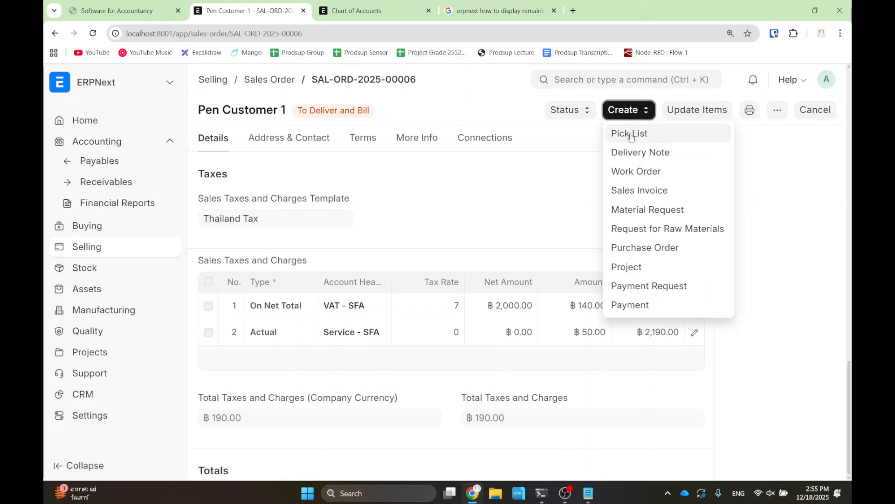
left_click(634, 189)
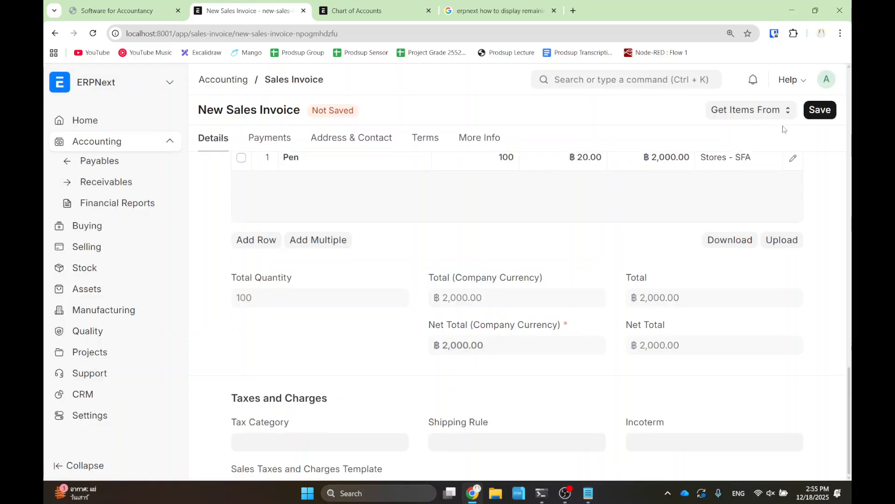
left_click(822, 111)
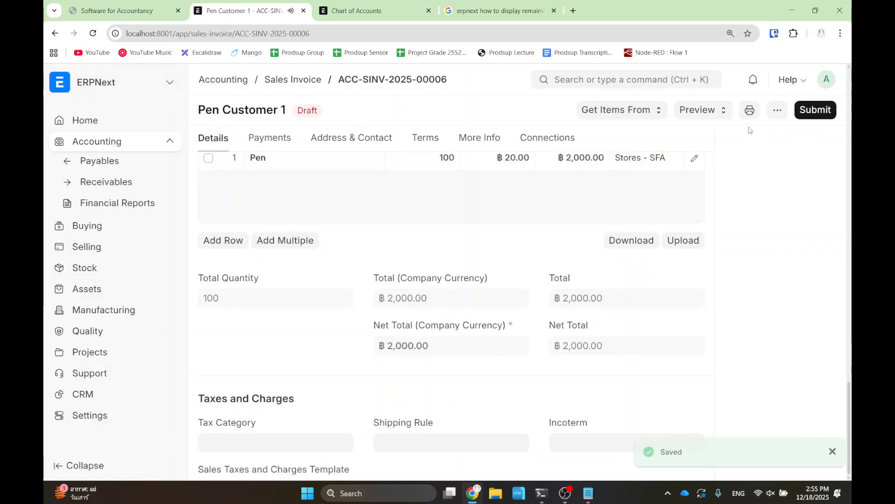
left_click(810, 116)
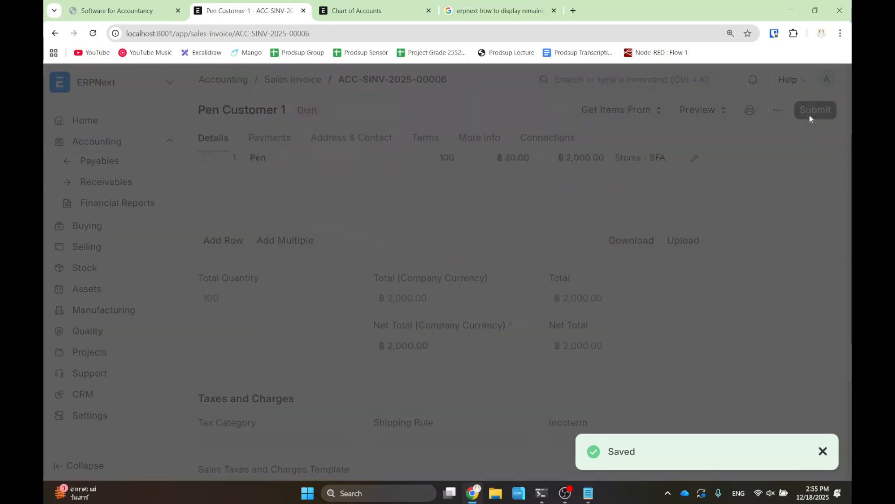
left_click(609, 172)
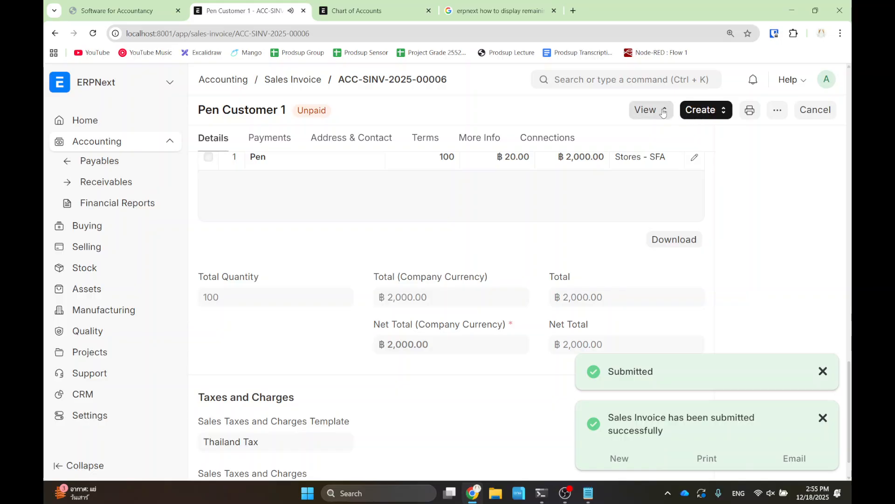
left_click(648, 110)
- Review the invoice's General Ledger (Debtors ฿2,190.00 against VAT, Service, Sales), then open the Accounting workspace
left_click(676, 133)
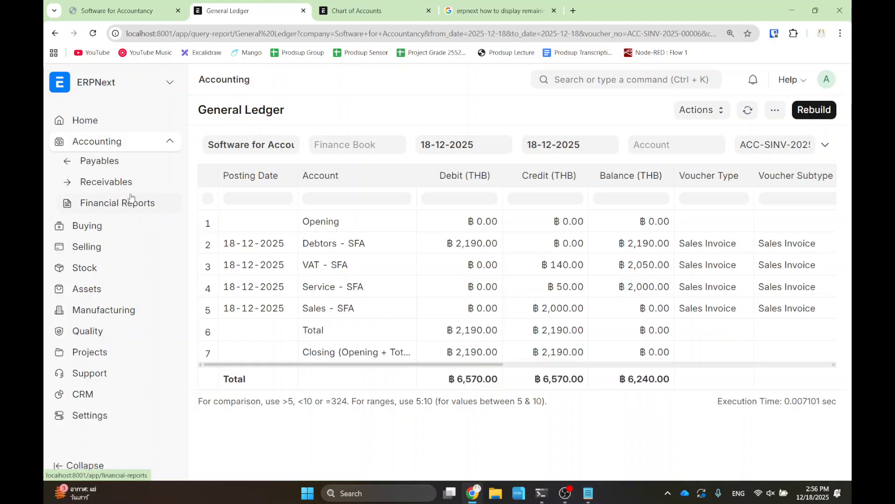
left_click(133, 139)
scroll(379, 260, "down", 6)
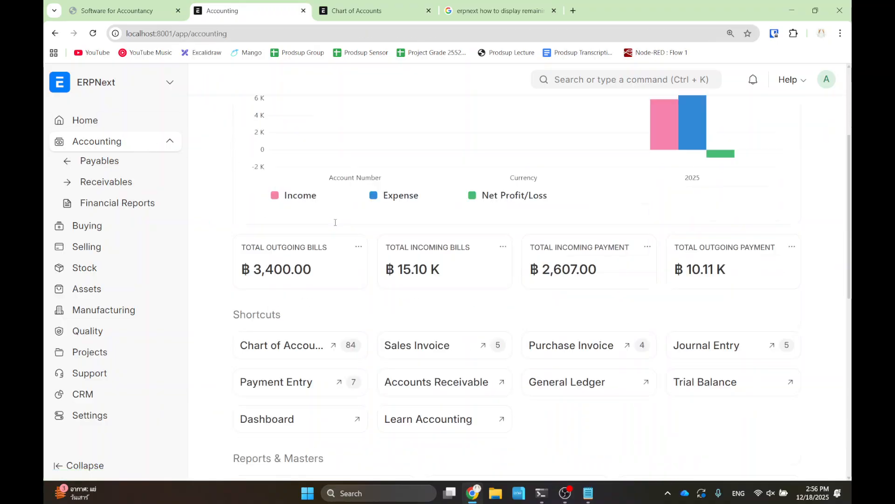
scroll(378, 259, "down", 2)
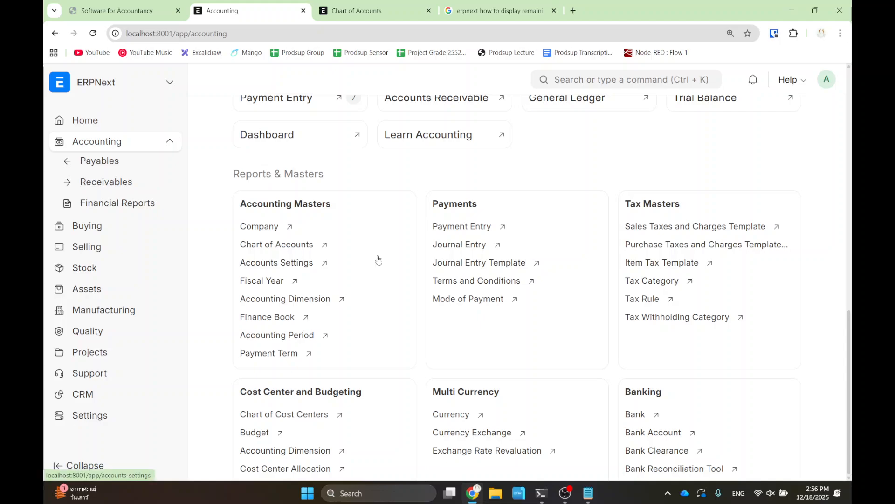
- Locate the Shipping Rule link in the Selling workspace by searching 'shipp', and open the empty list
left_click(100, 252)
scroll(310, 244, "down", 1)
scroll(310, 242, "up", 1)
key("ctrl+f")
type("shipp")
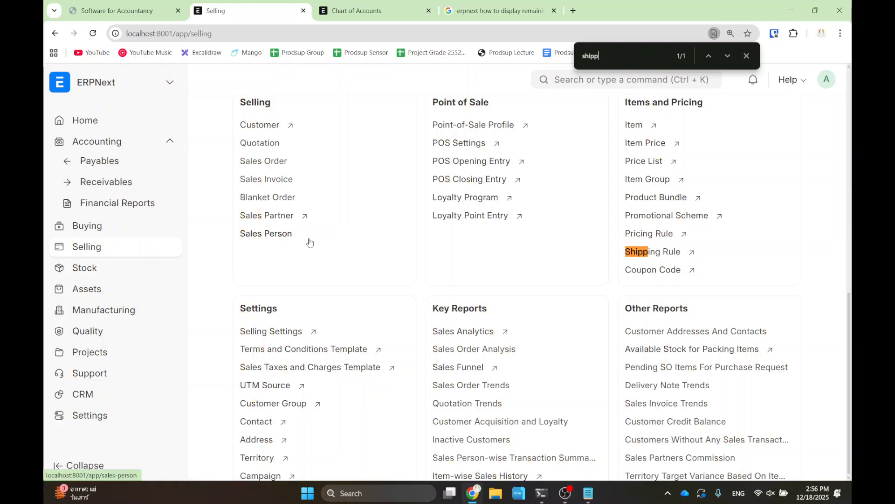
key("Escape")
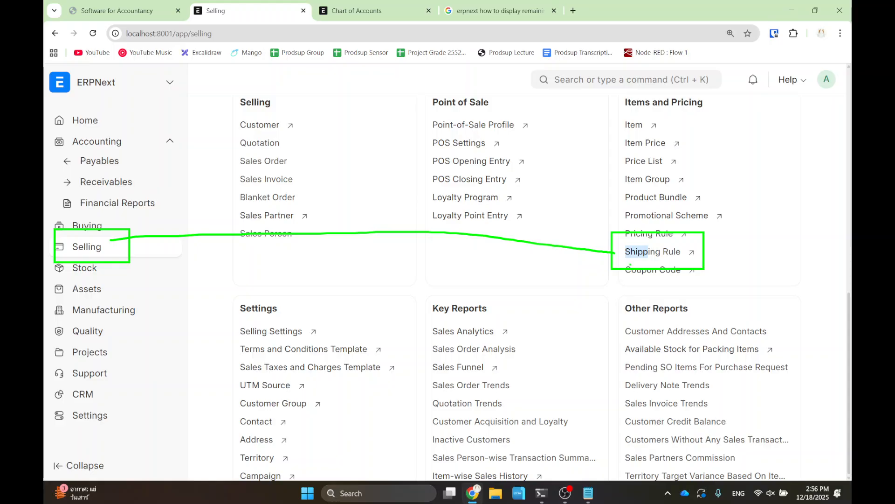
left_click(652, 252)
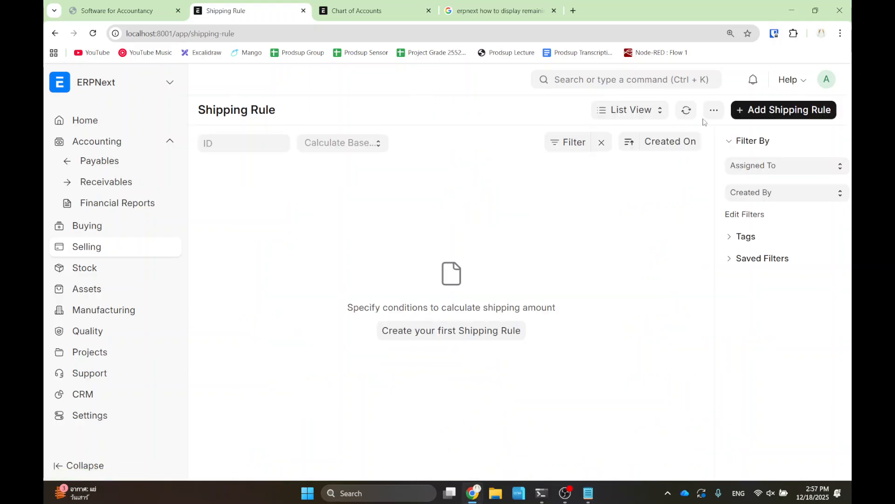
- Start a new Selling shipping rule named 'Flat Rate'
left_click(764, 113)
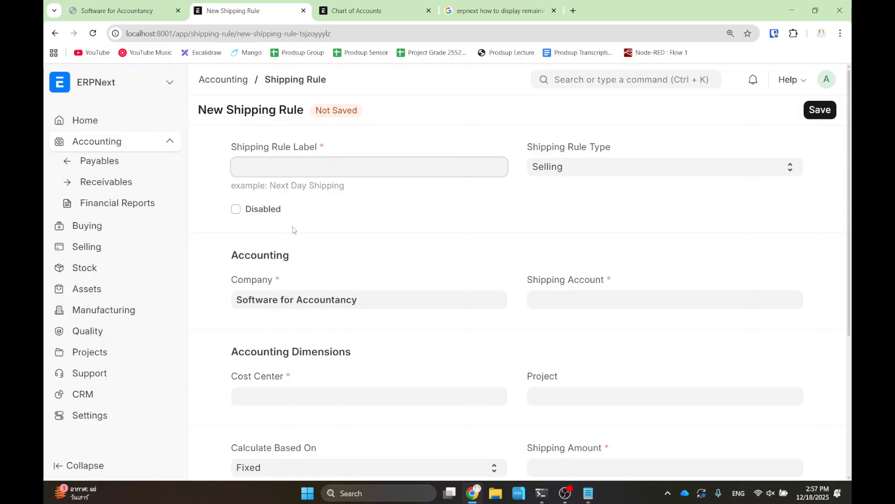
type("Flat Rate")
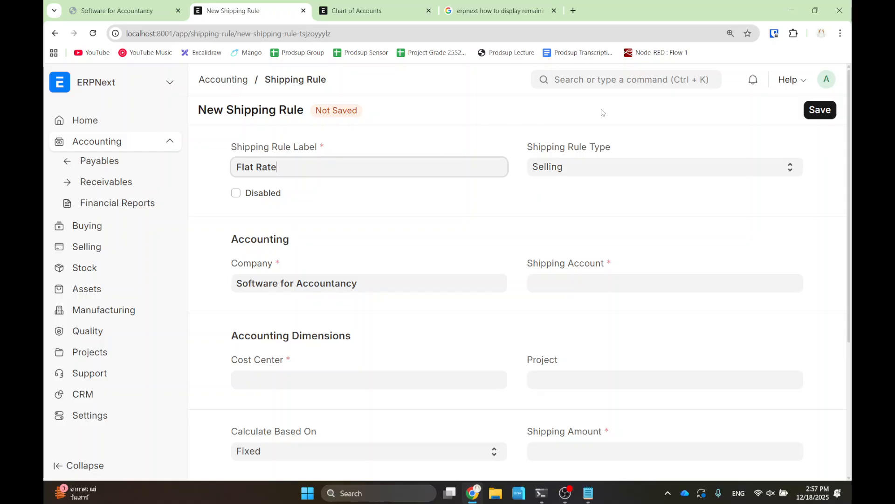
left_click(589, 176)
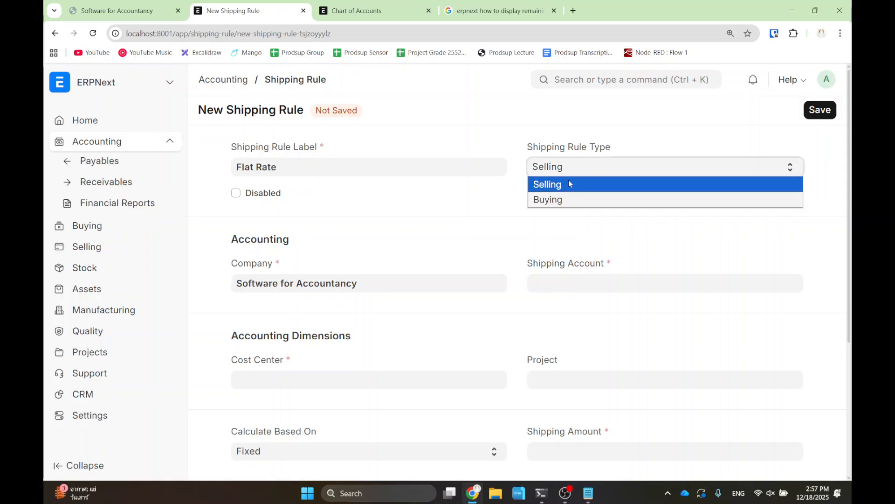
left_click(548, 187)
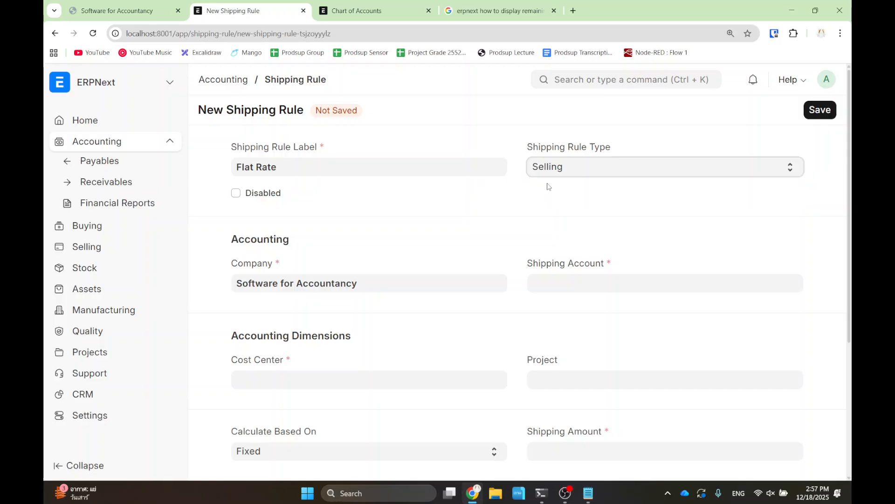
left_click(444, 230)
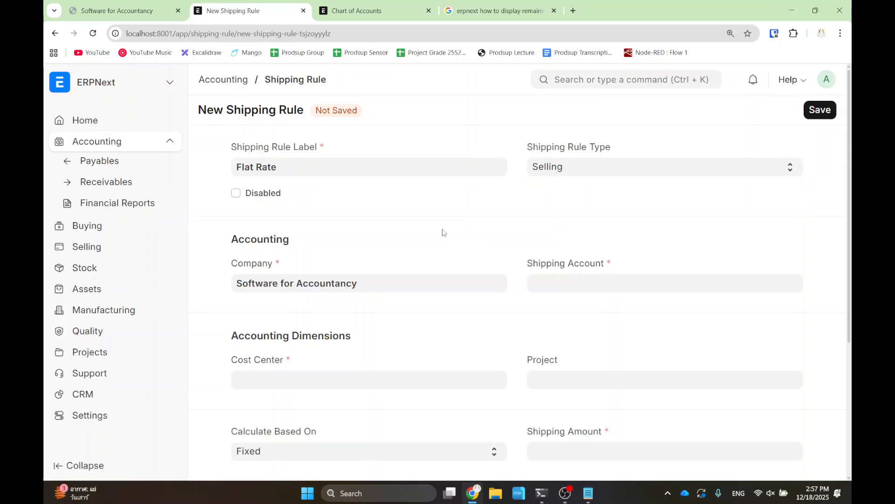
- Set the rule's Shipping Account to Service - SFA
left_click(577, 282)
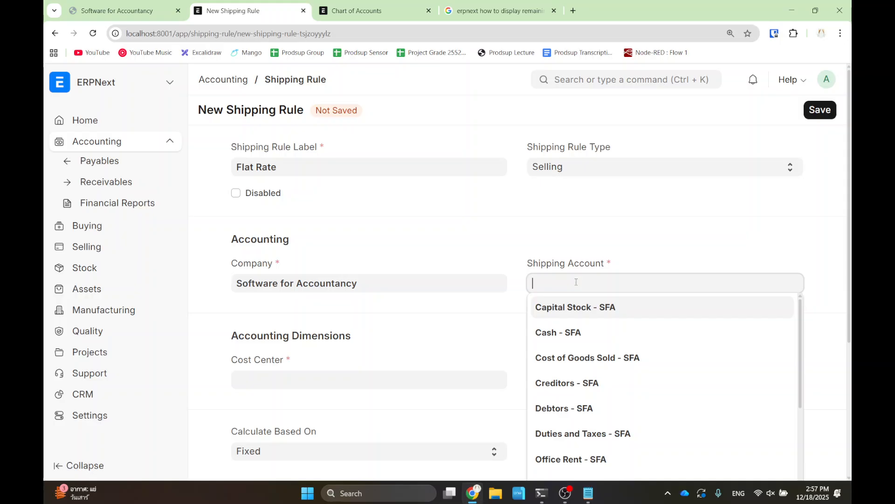
type("service")
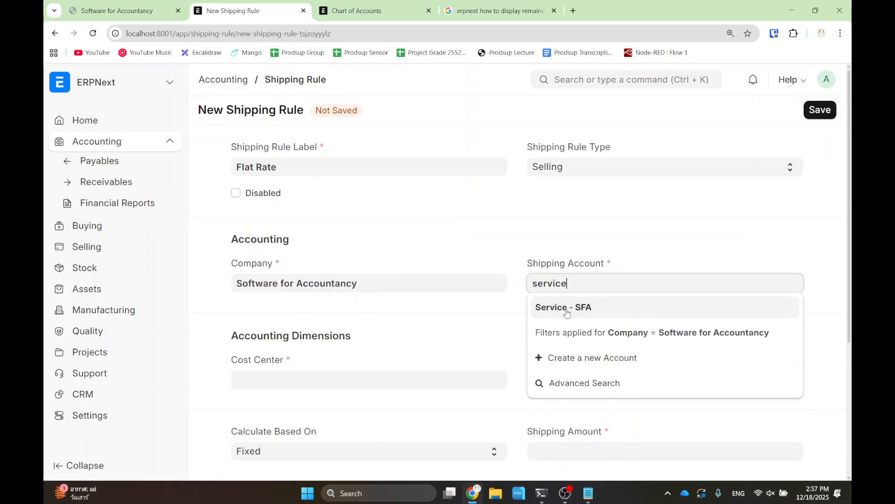
left_click(566, 309)
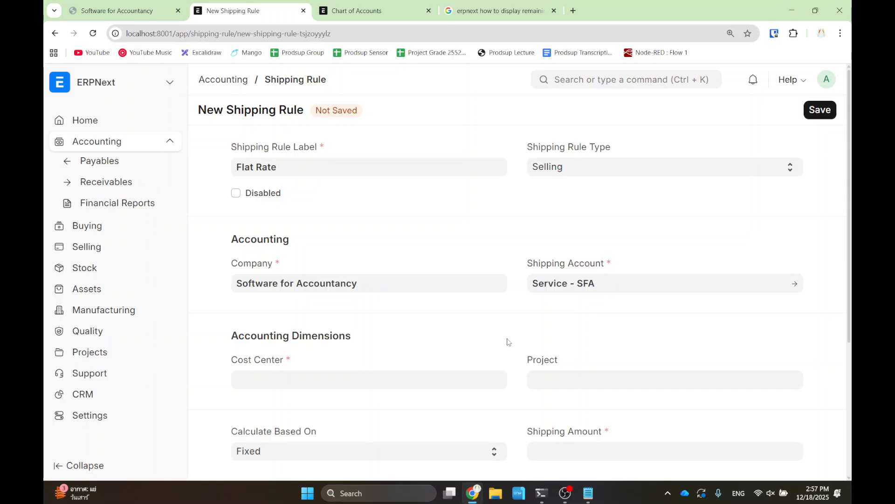
scroll(544, 324, "down", 1)
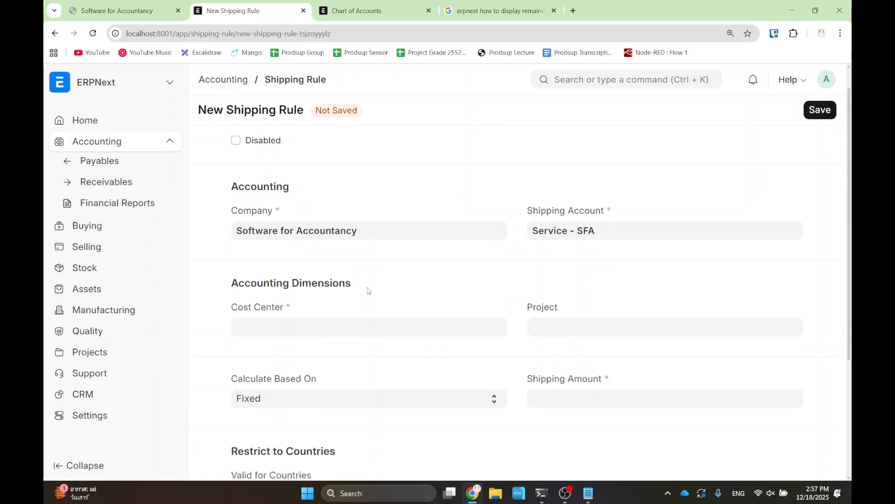
scroll(380, 298, "down", 1)
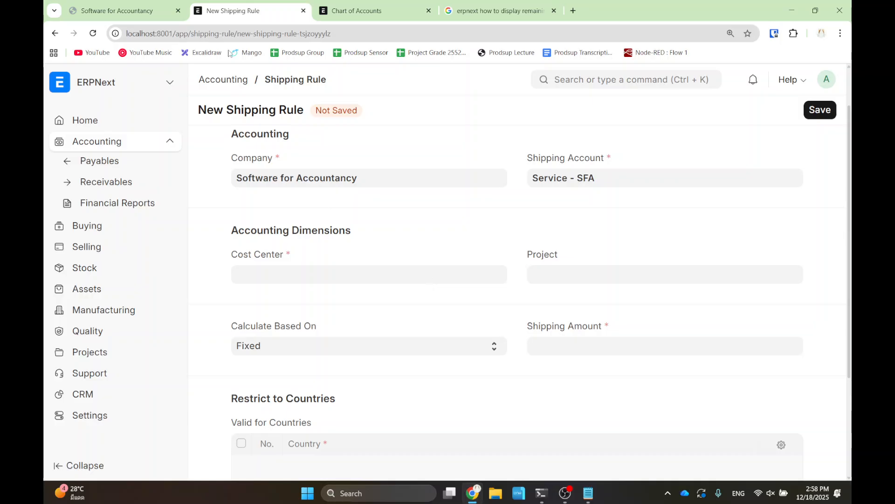
left_click(366, 9)
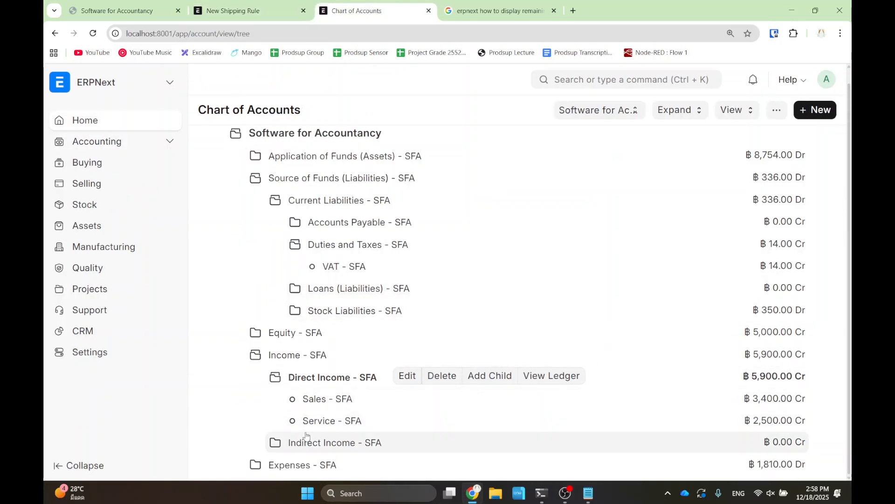
- Expand all accounts in the Chart of Accounts and scroll to Indirect Expenses, e.g. Freight and Forwarding Charges
left_click(282, 442)
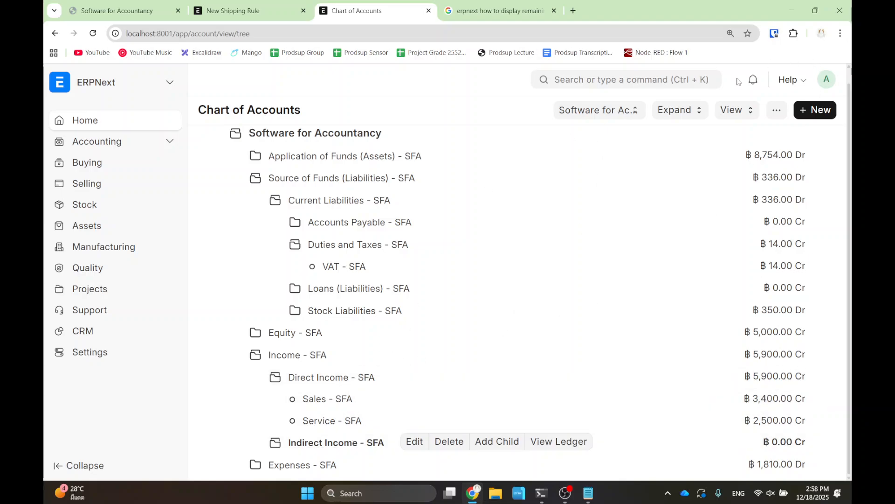
left_click(737, 110)
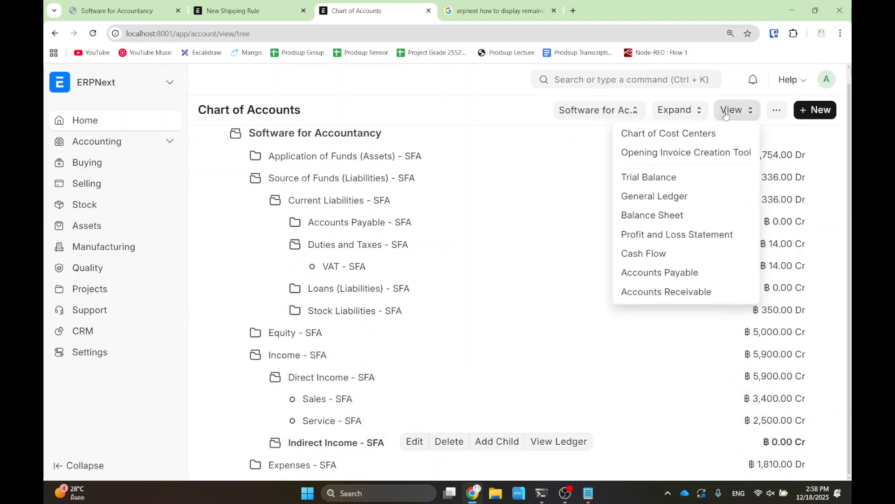
left_click(565, 222)
left_click(681, 113)
left_click(670, 170)
scroll(471, 329, "down", 10)
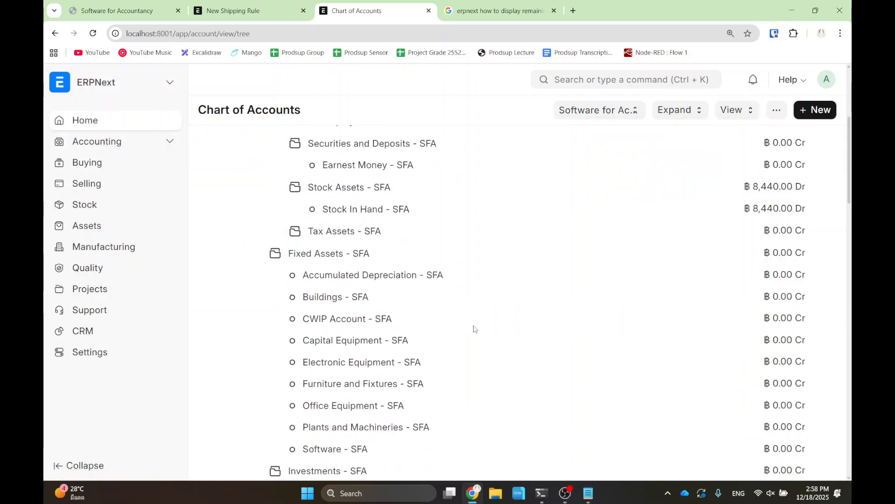
scroll(474, 330, "down", 12)
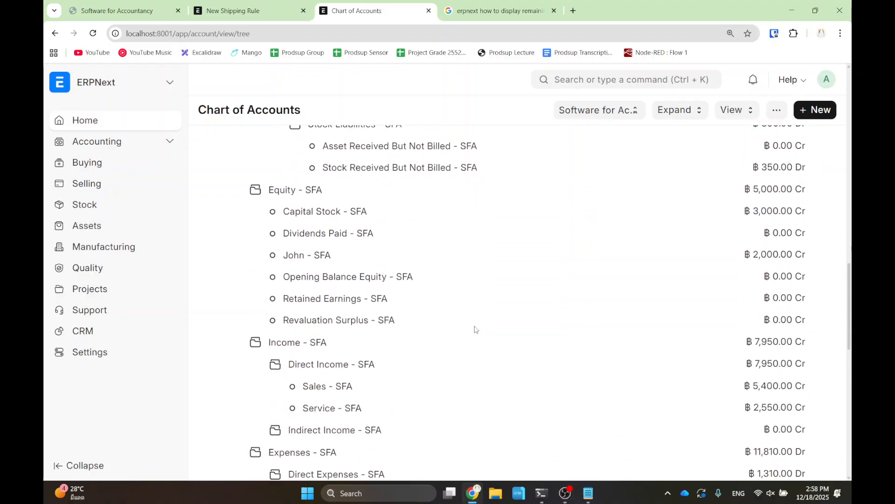
scroll(472, 336, "down", 4)
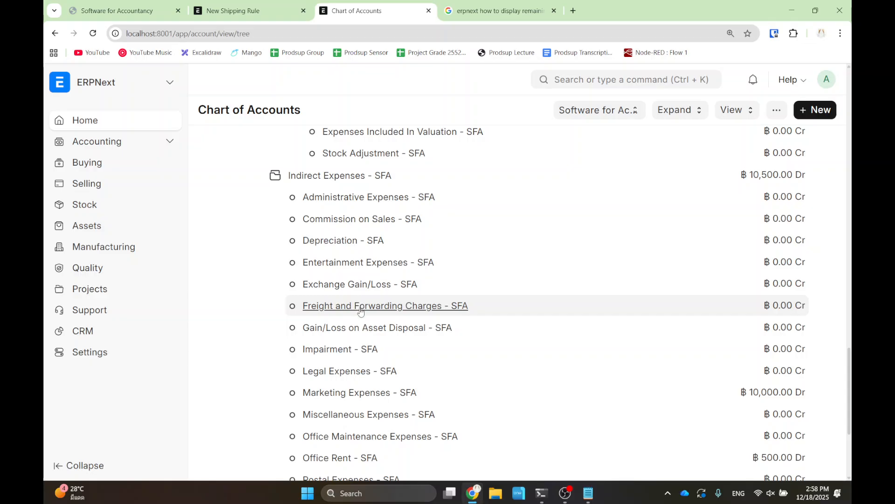
mouse_move(360, 311)
- On the new shipping rule, check the Shipping Account dropdown is filtered to company Software for Accountancy
left_click(252, 10)
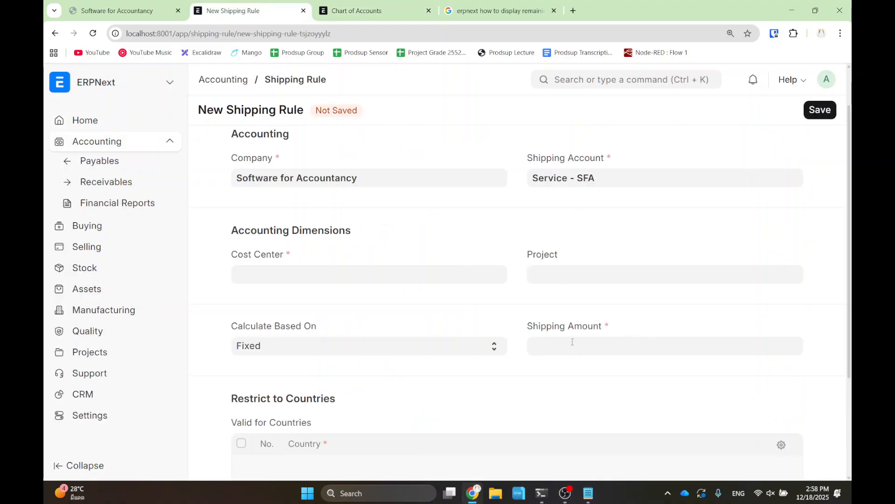
left_click(550, 179)
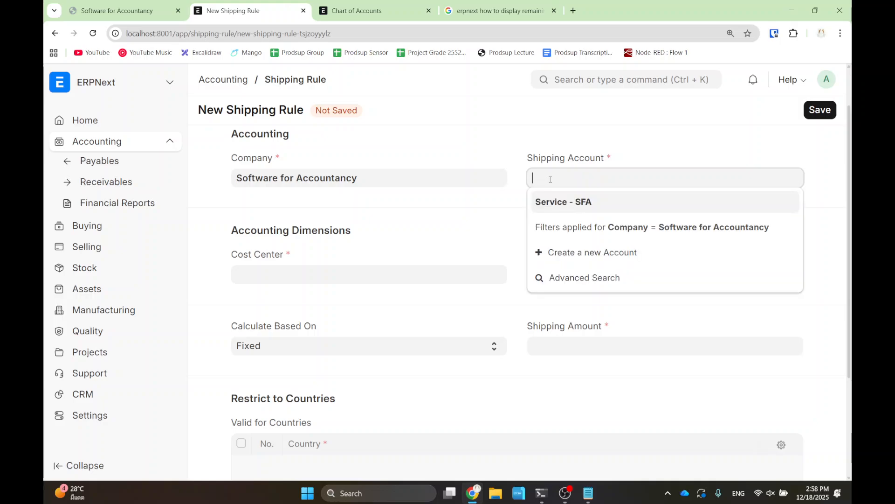
scroll(593, 292, "down", 5)
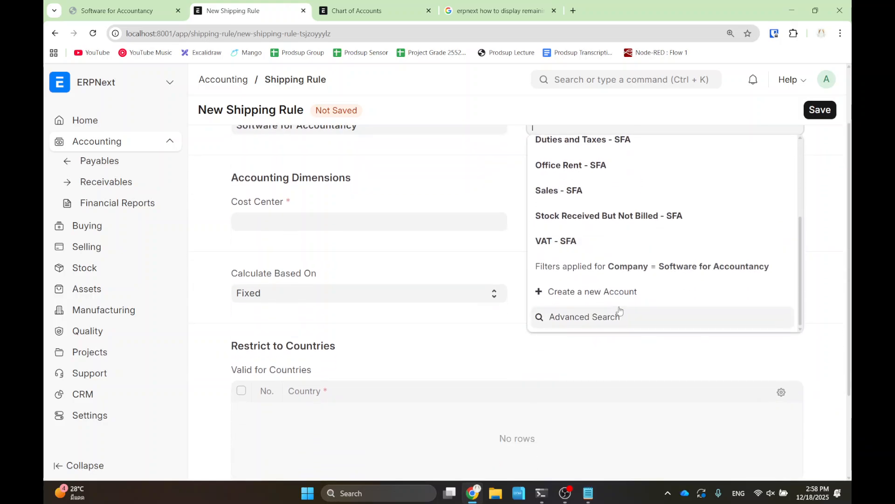
mouse_move(596, 251)
left_mouse_down()
mouse_move(706, 281)
mouse_move(791, 285)
left_mouse_up()
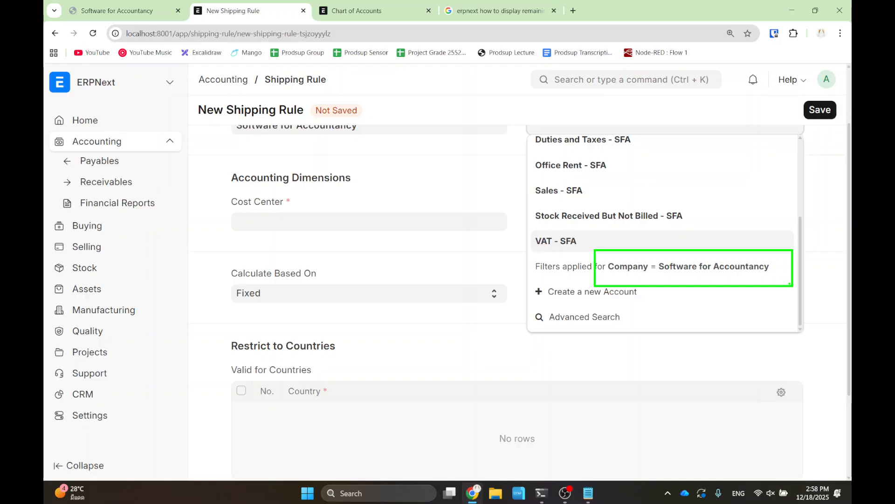
- Set Shipping Account to Service - SFA and Cost Center to Main - SFA
key("Escape")
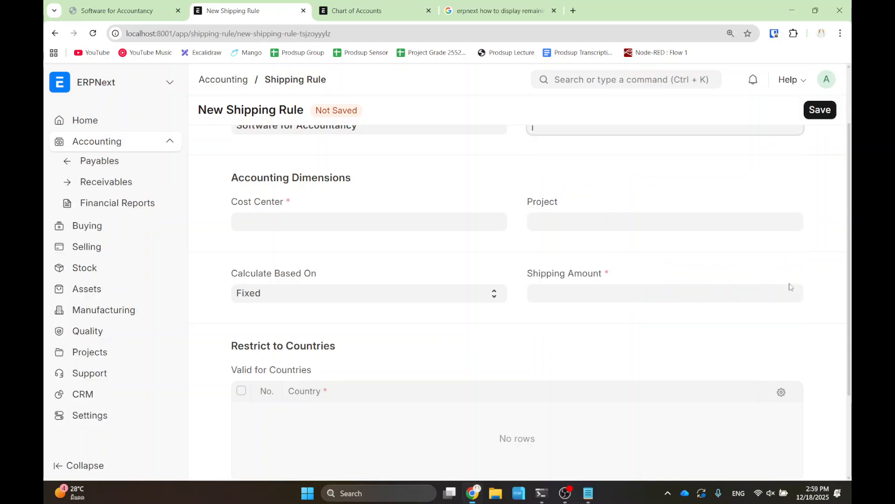
scroll(474, 243, "up", 1)
left_click(487, 228)
left_click(579, 178)
type("serv")
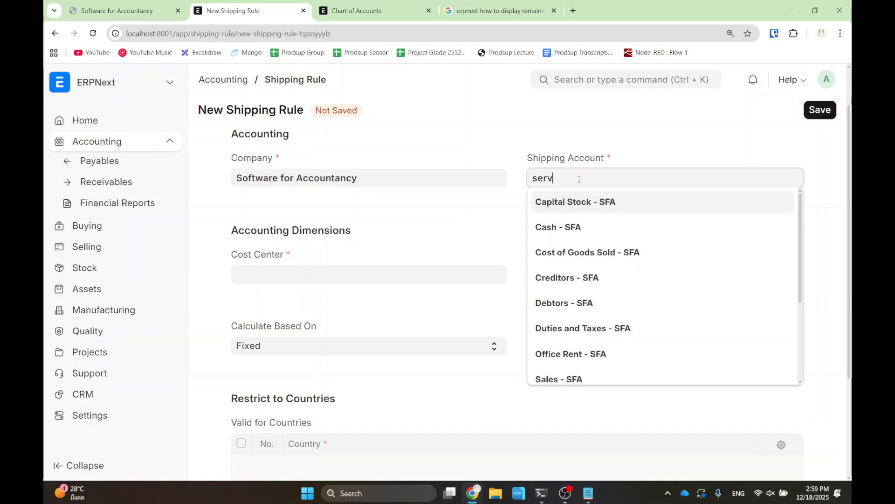
left_click(575, 205)
left_click(321, 274)
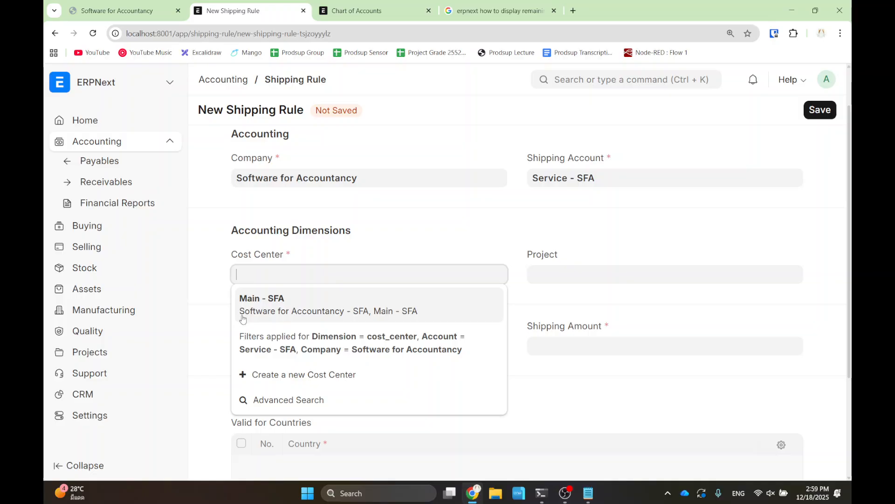
left_click(288, 312)
left_click(350, 253)
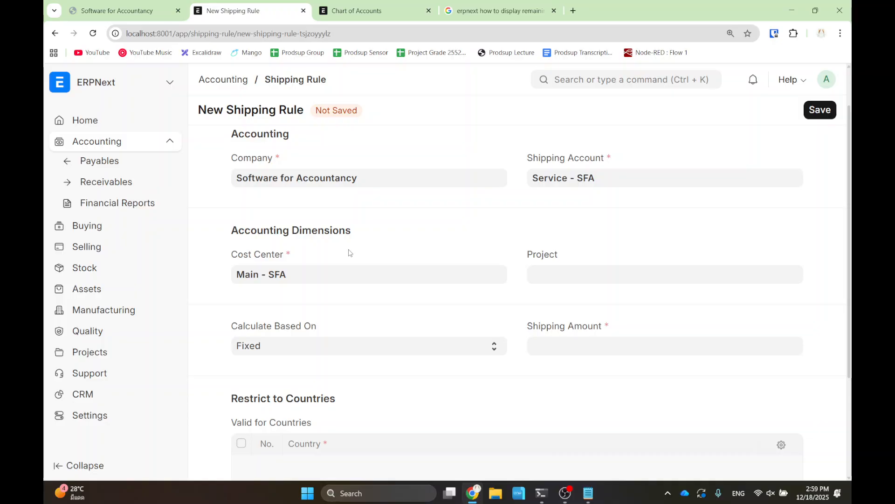
- Keep the calculation Fixed, enter a 50.00 shipping amount, and save the Flat Rate rule
scroll(368, 291, "down", 1)
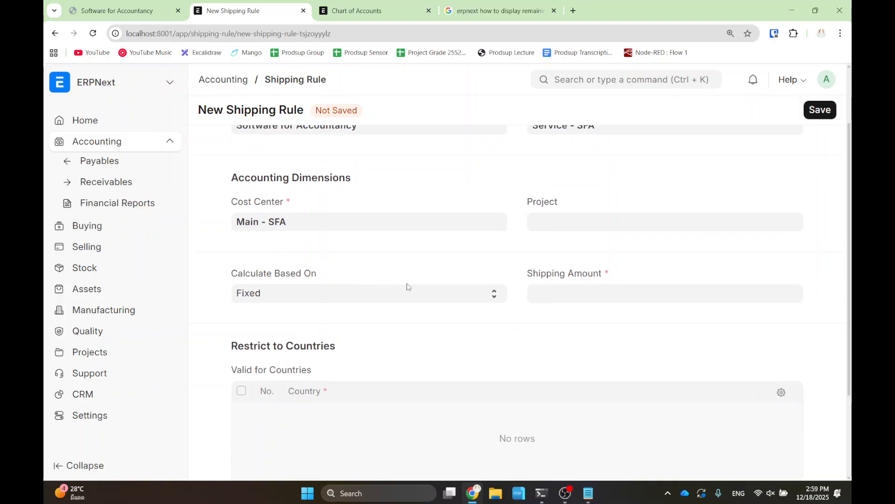
scroll(485, 257, "down", 1)
scroll(482, 260, "down", 1)
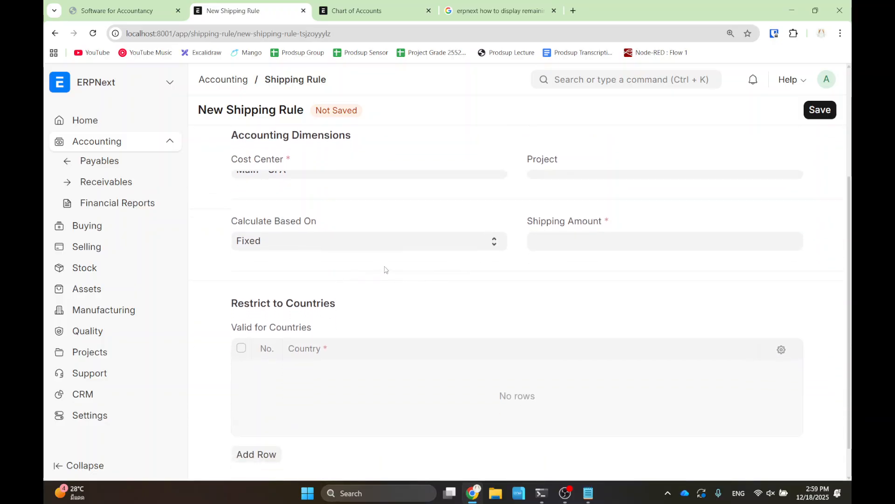
left_click(588, 244)
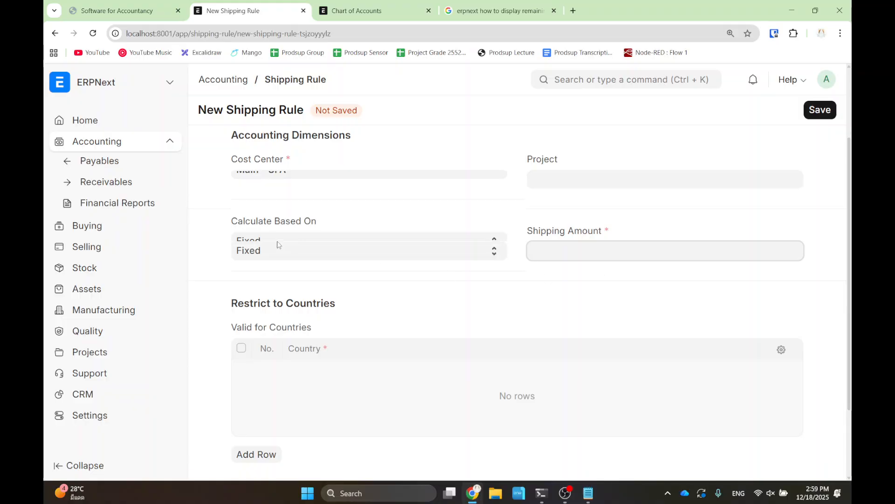
left_click(299, 251)
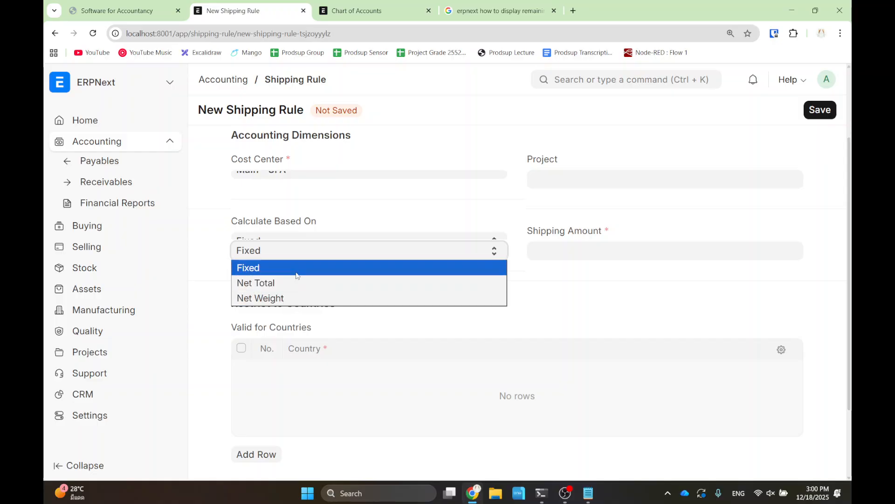
left_click(299, 270)
left_click(579, 258)
type("50")
left_click(577, 292)
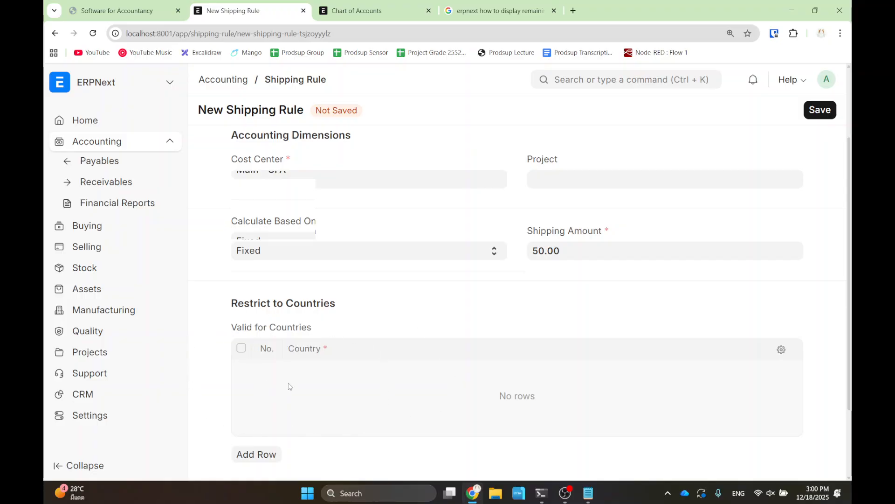
left_click(820, 111)
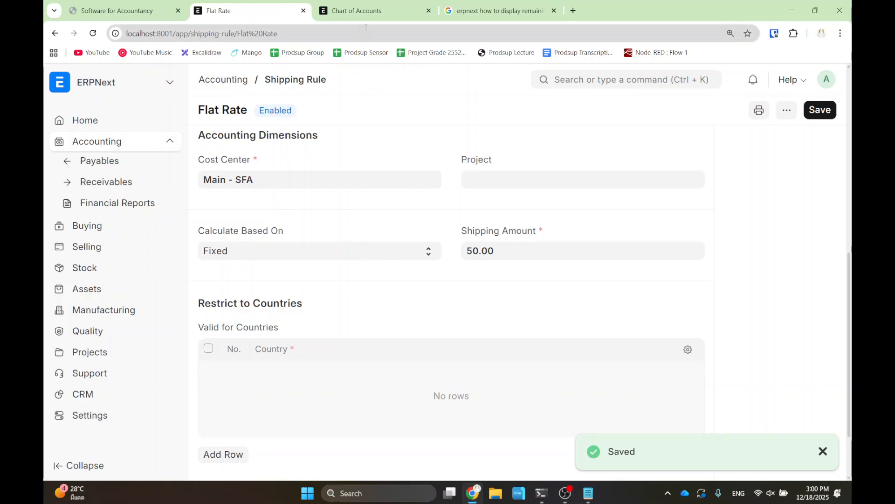
- Start a new sales order for the existing customer from the Sales Order list
left_click(596, 79)
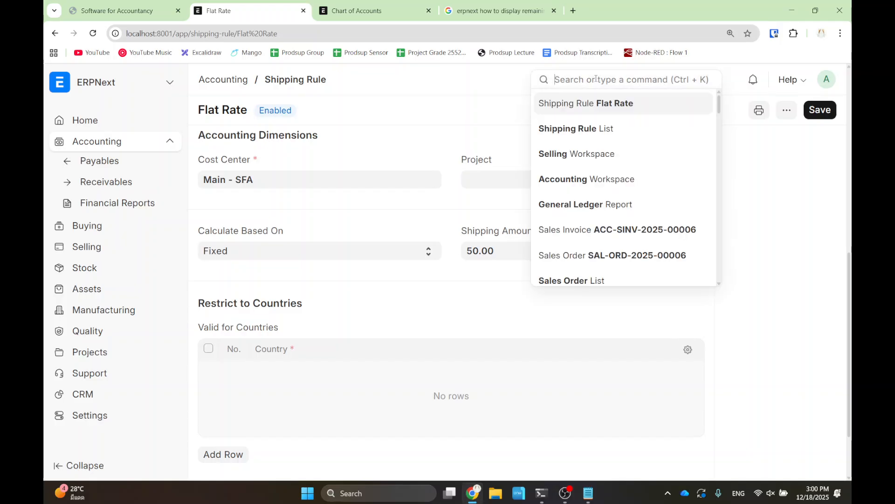
type("p")
key("BackSpace")
type("sales ")
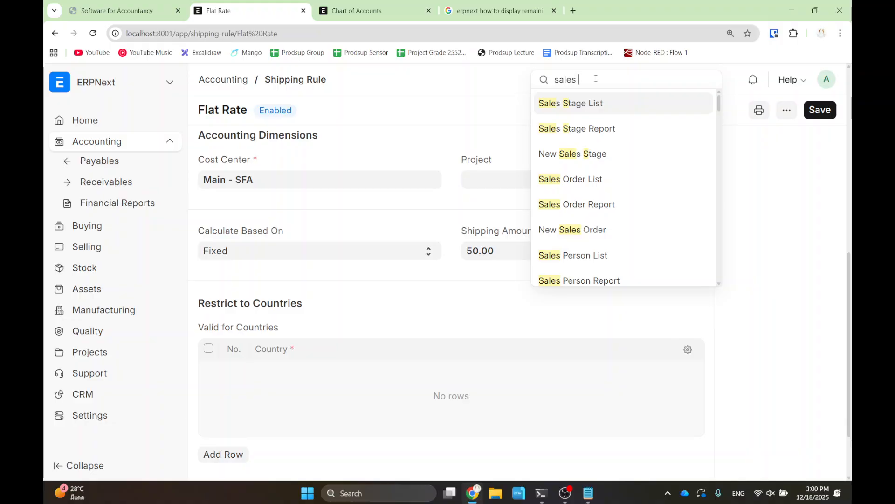
type("order")
left_click(581, 108)
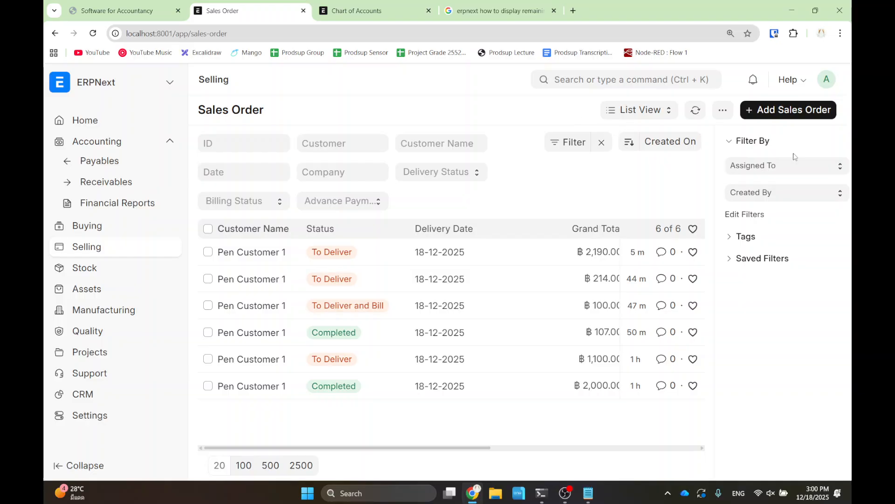
left_click(750, 111)
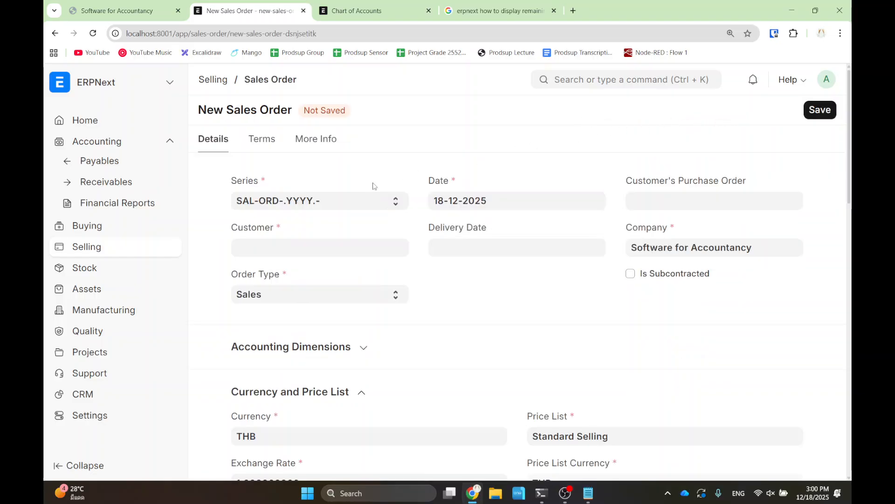
left_click(298, 248)
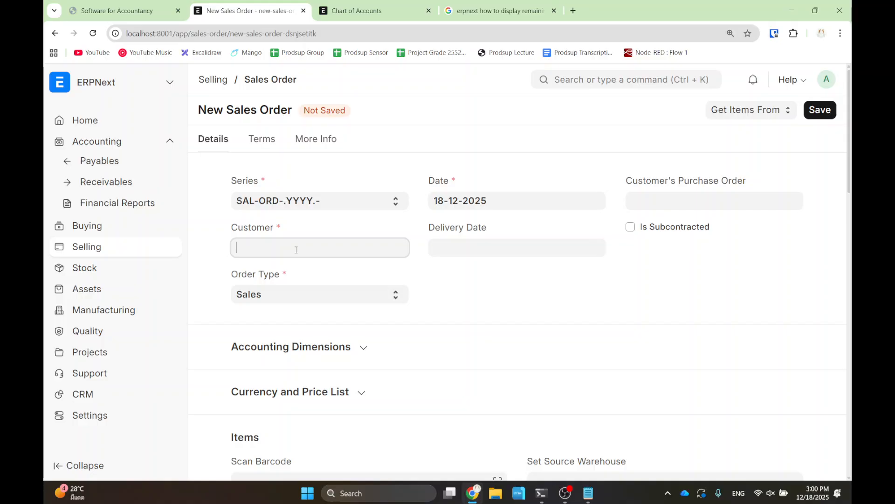
left_click(283, 272)
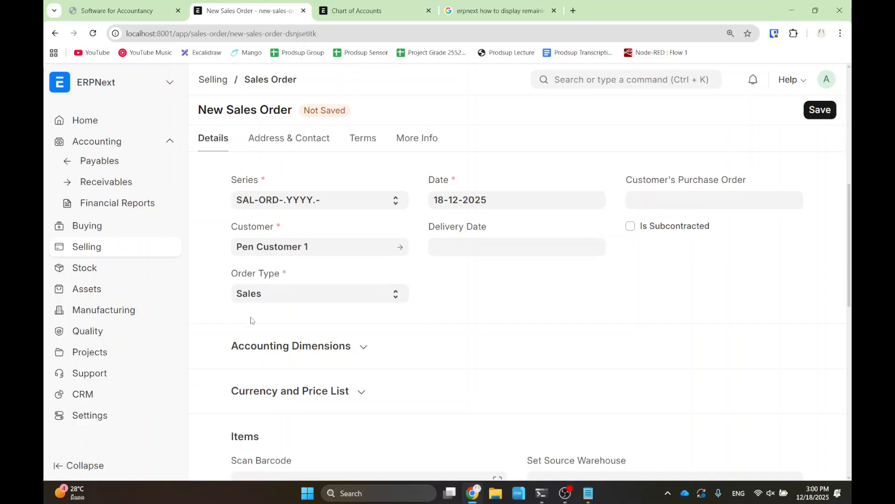
- Add 100 Pens at 20.00, delivery date today (18-12-2025), totalling ฿2,000.00
scroll(292, 284, "down", 6)
left_click(322, 192)
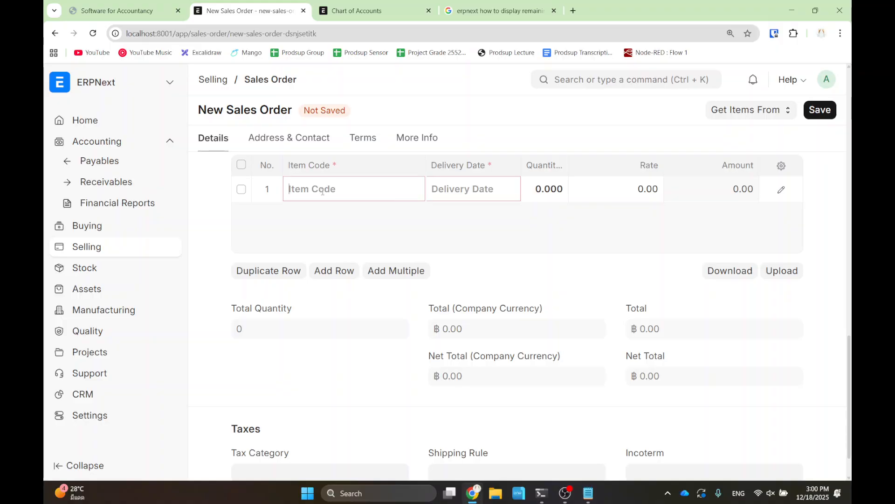
type("pen")
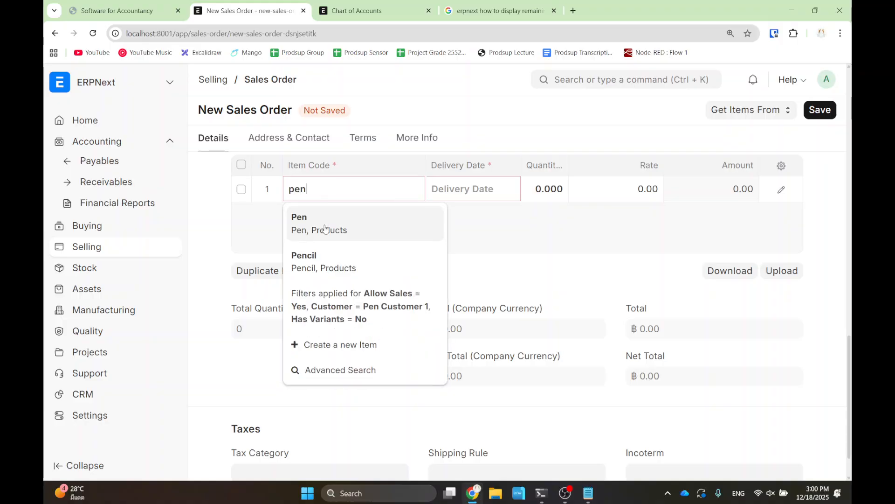
left_click(326, 229)
left_click(466, 189)
left_click(507, 378)
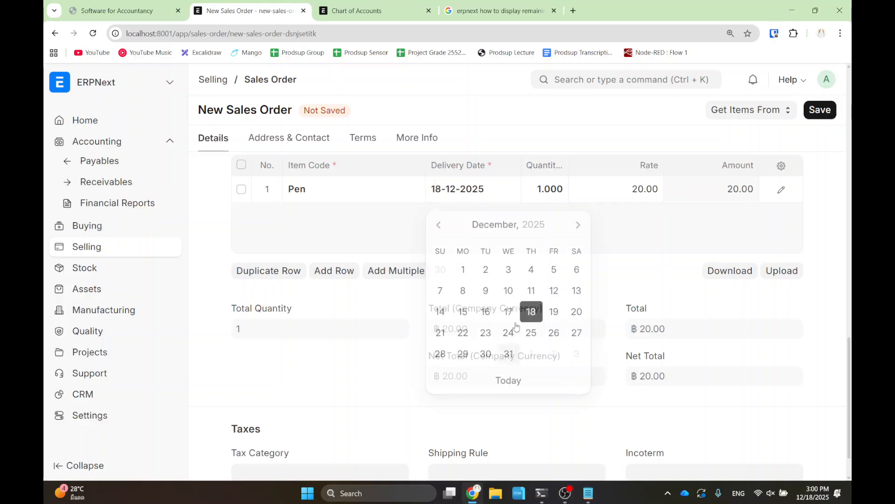
left_click(543, 190)
type("100")
left_click(512, 226)
scroll(509, 254, "down", 1)
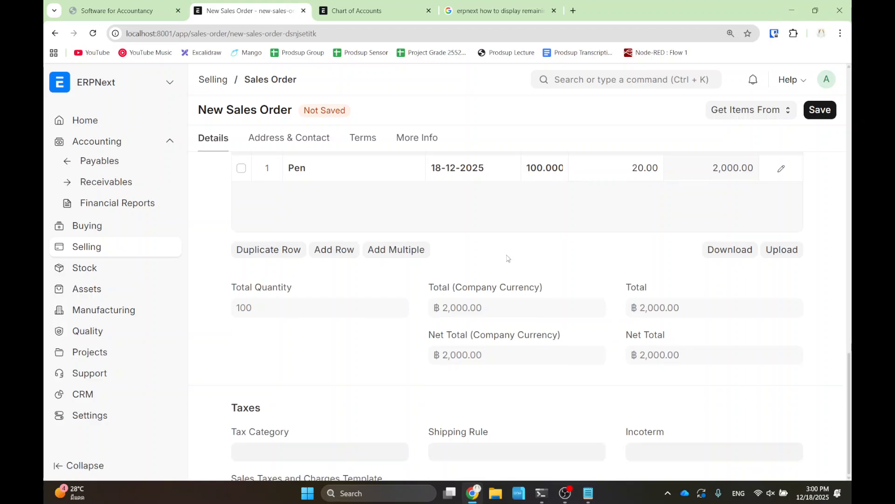
scroll(361, 373, "down", 5)
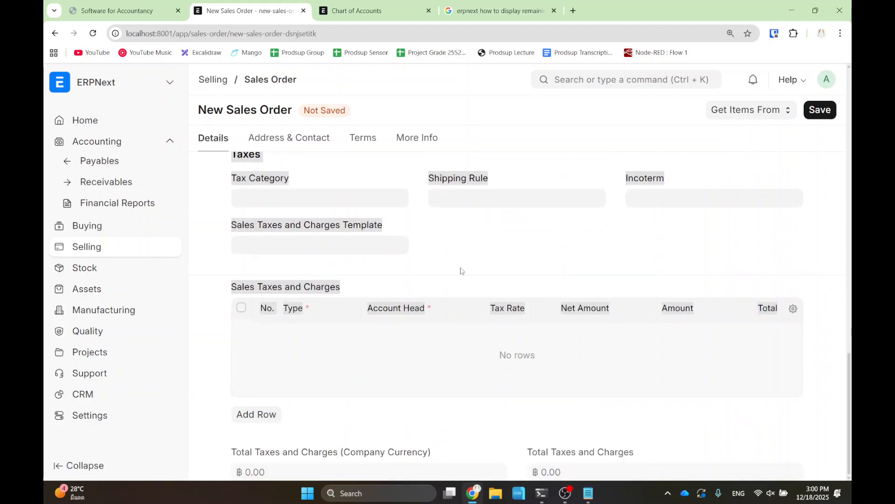
left_click(474, 195)
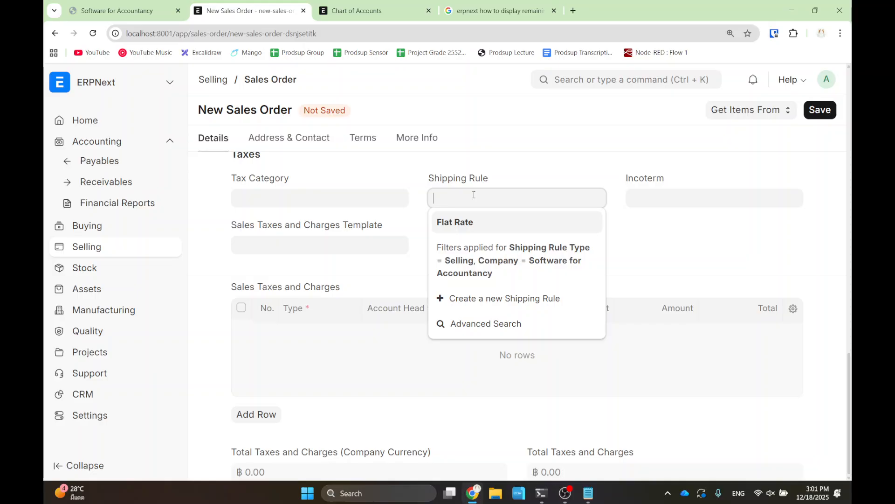
- Apply the Flat Rate shipping rule (50.00), submit SAL-ORD-2025-00007, and go back to the slides
left_click(480, 224)
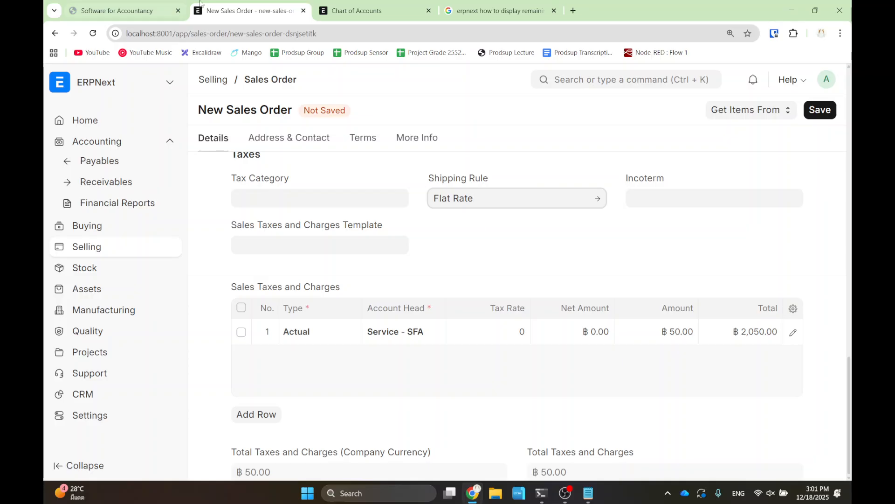
left_click(816, 115)
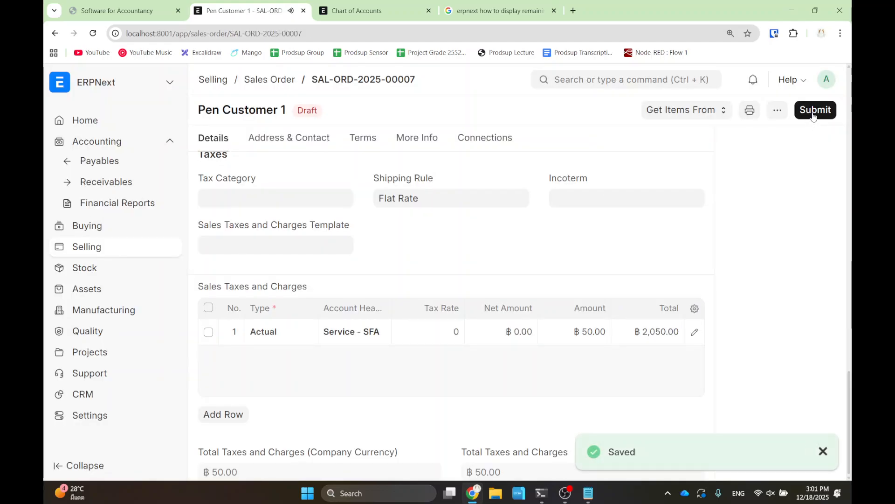
left_click(814, 111)
left_click(606, 174)
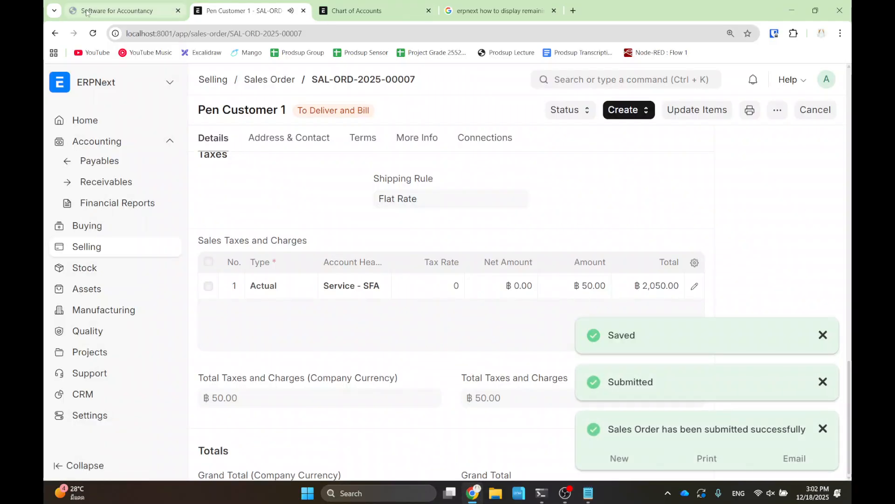
left_click(117, 10)
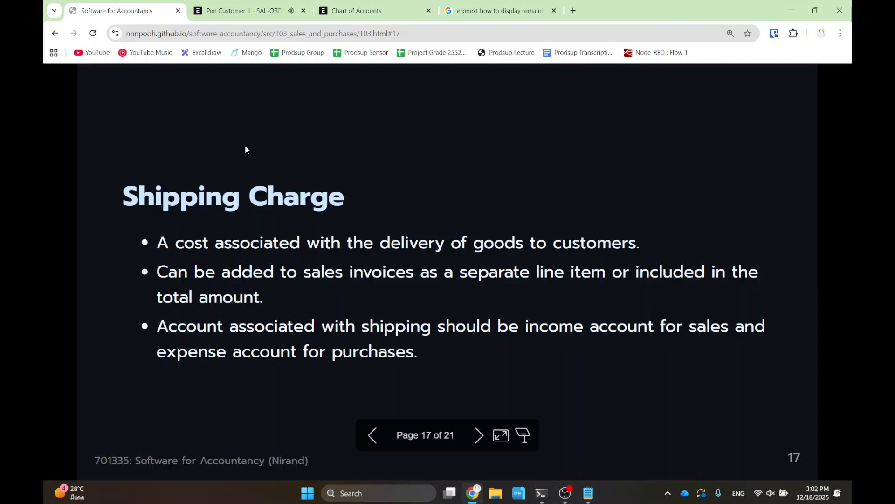
- Advance the lecture to the Return slide (18 of 21) and bring up the search results tab
key("Right")
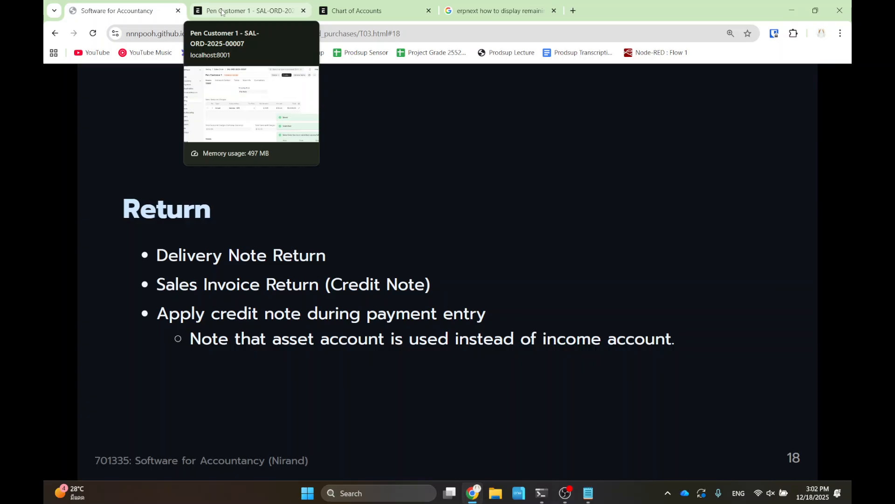
left_click(495, 13)
- Close the search tab and open completed sales order SAL-ORD-2025-00003 from the Sales Order list
key("ctrl+w")
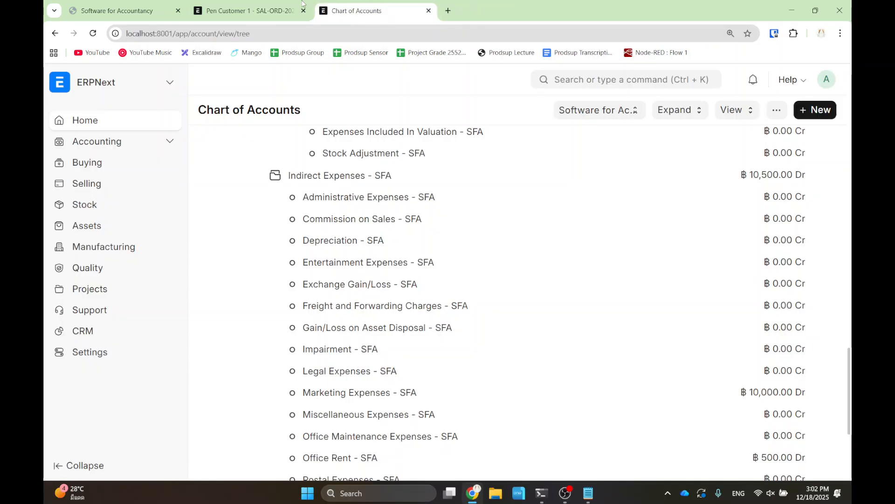
left_click(247, 10)
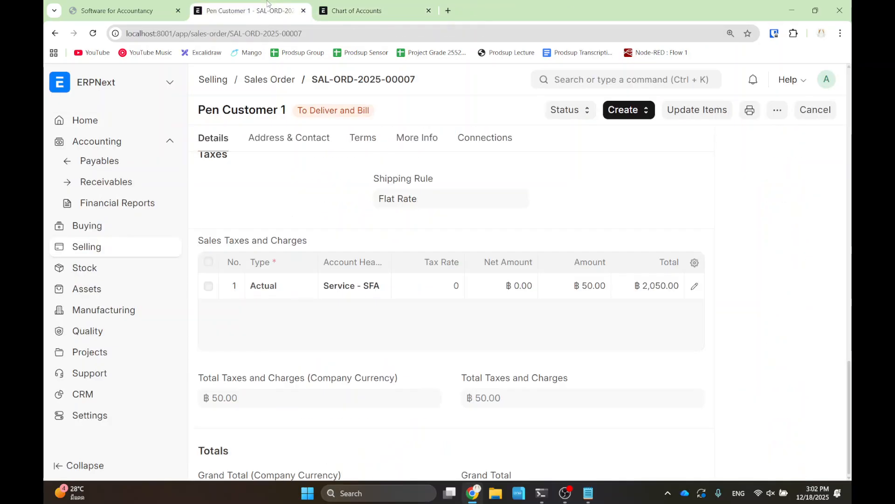
left_click(273, 83)
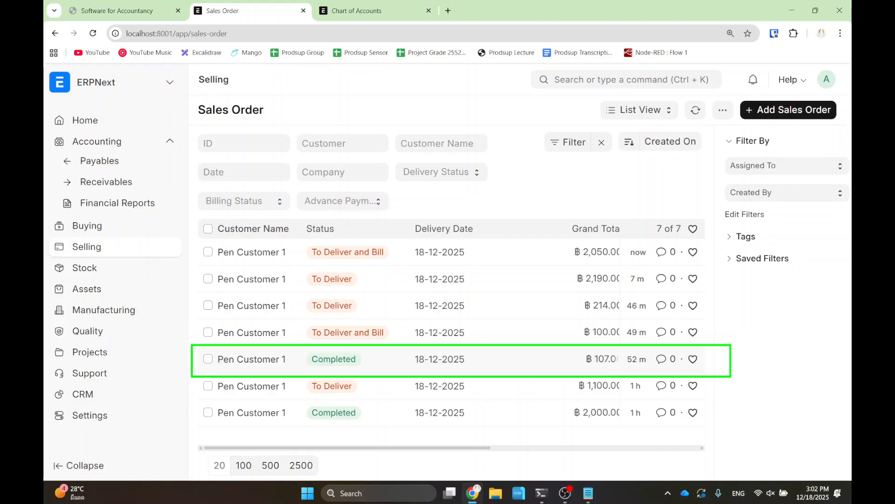
left_click(269, 360)
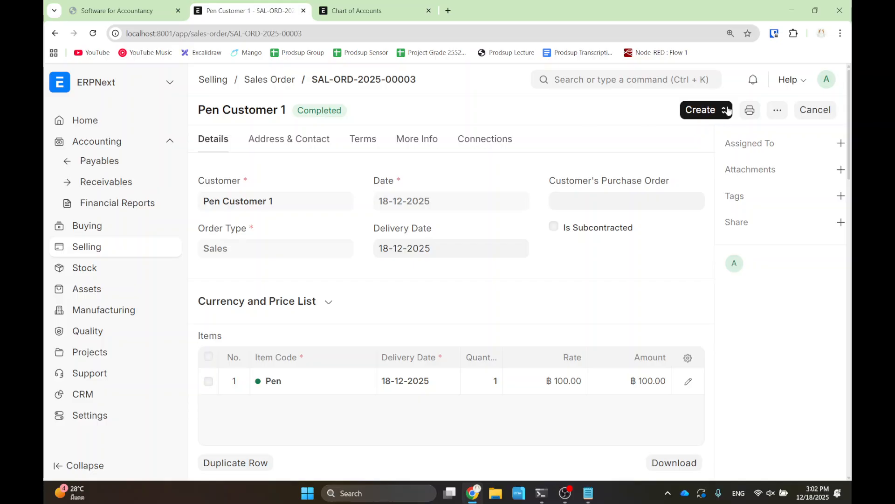
- Use its Connections to open linked delivery note MAT-DN-2025-00003
left_click(492, 142)
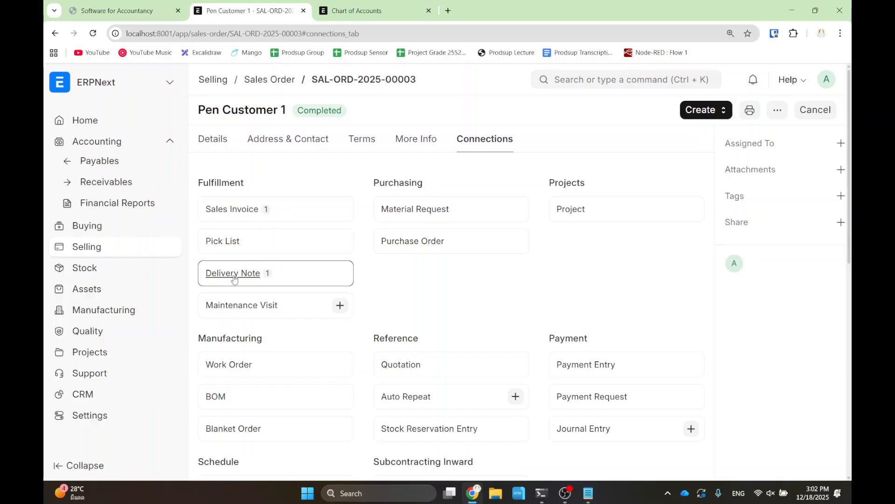
left_click_drag(187, 254, 313, 290)
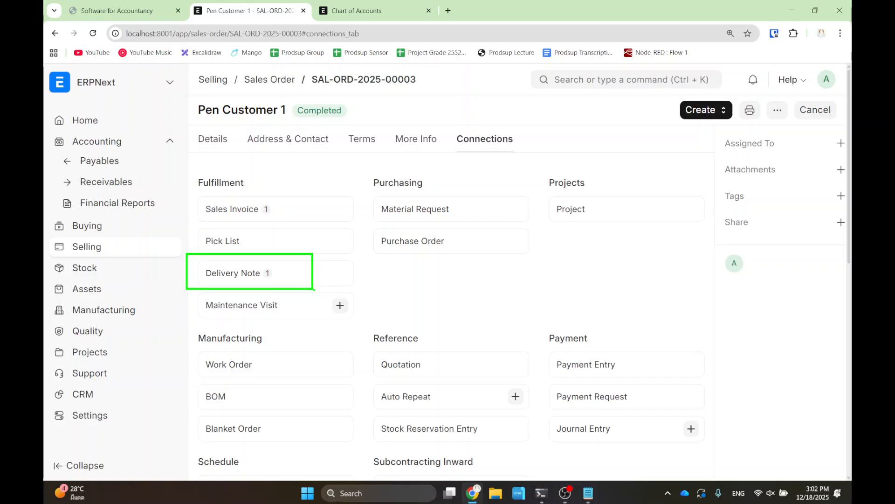
left_click(241, 273)
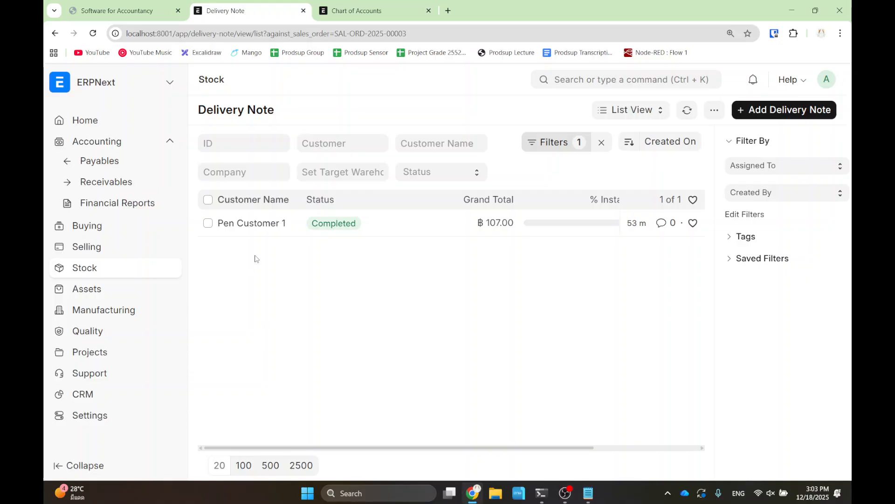
left_click(235, 225)
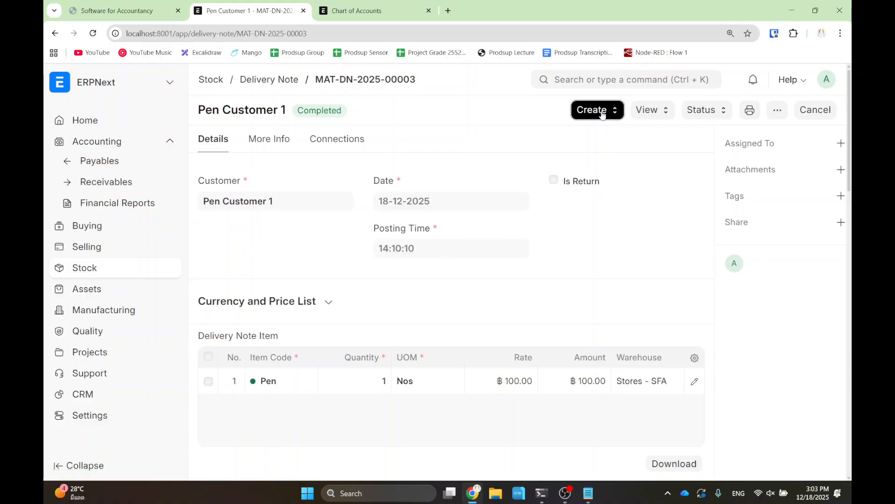
- Create a Sales Return from MAT-DN-2025-00003 and review the Pen line at quantity -1, ฿-100.00
left_click(605, 108)
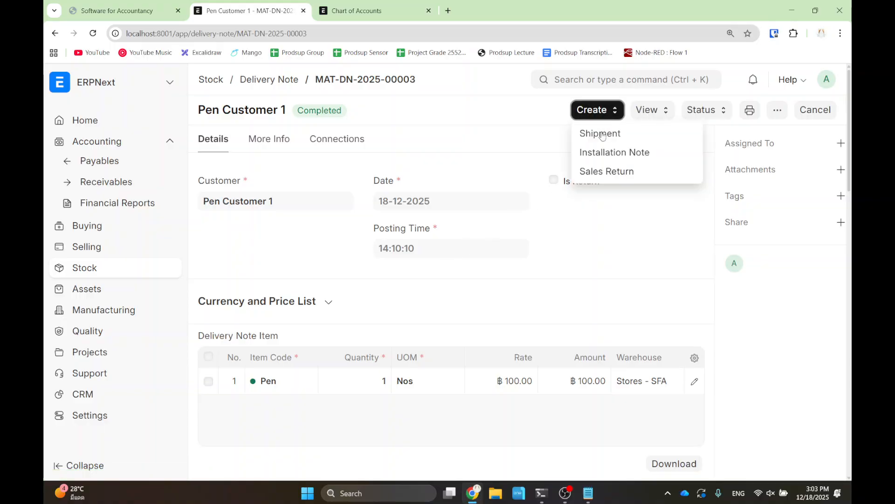
left_click(627, 172)
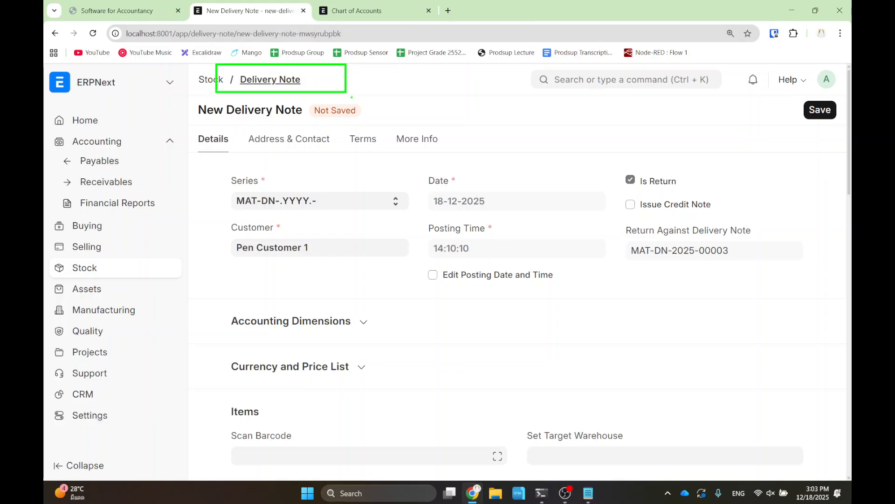
scroll(355, 223, "down", 5)
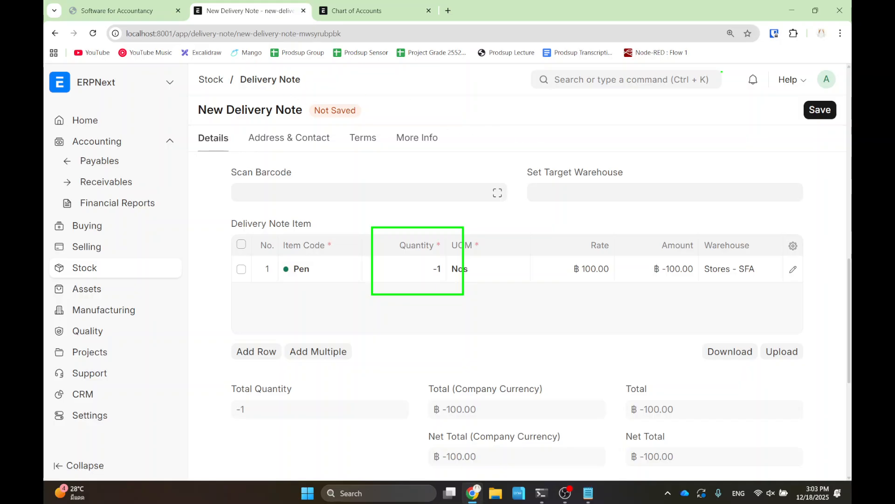
- Save and submit the return delivery note as MAT-DN-2025-00004
left_click(819, 110)
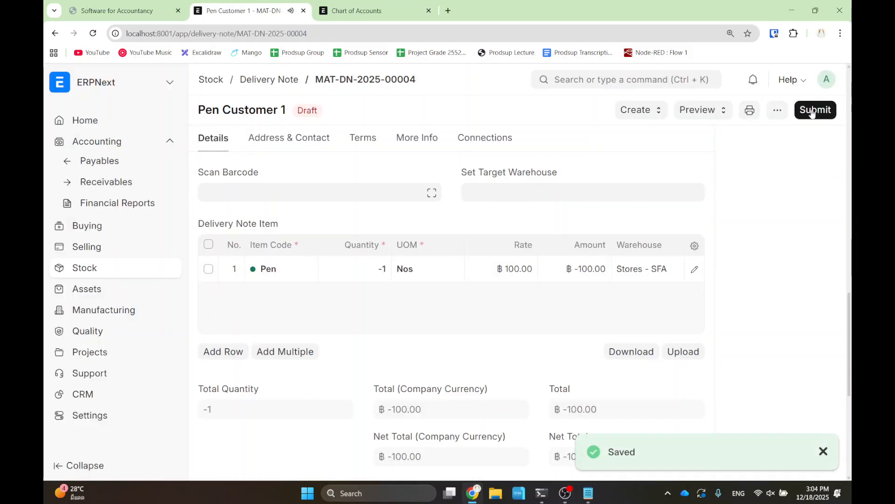
left_click(812, 110)
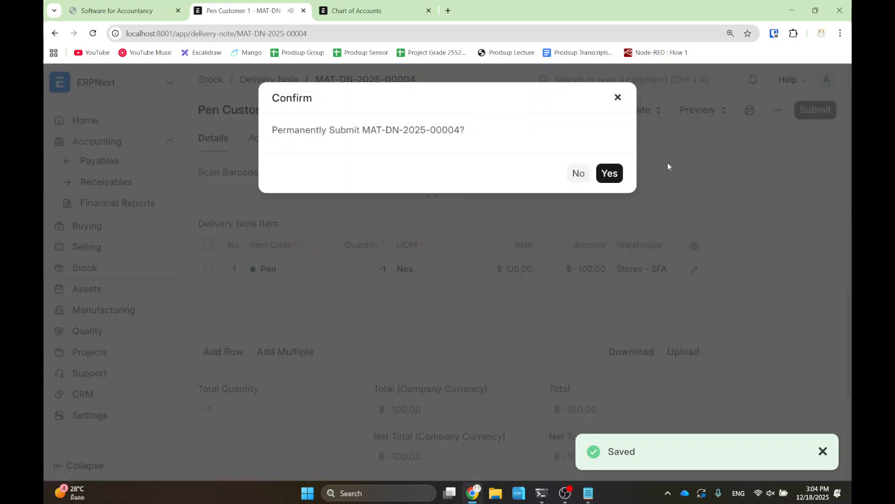
left_click(616, 173)
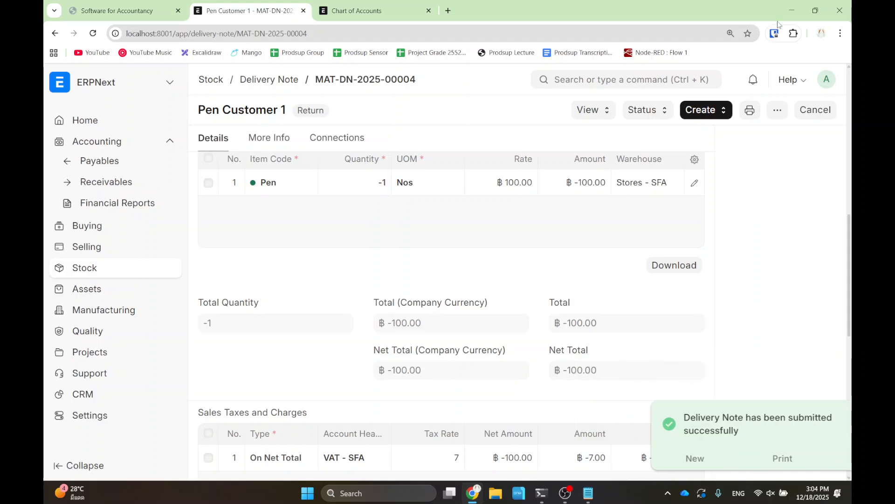
- View its Accounting Ledger: Stock In Hand debited and Cost of Goods Sold credited ฿10.00
left_click(653, 112)
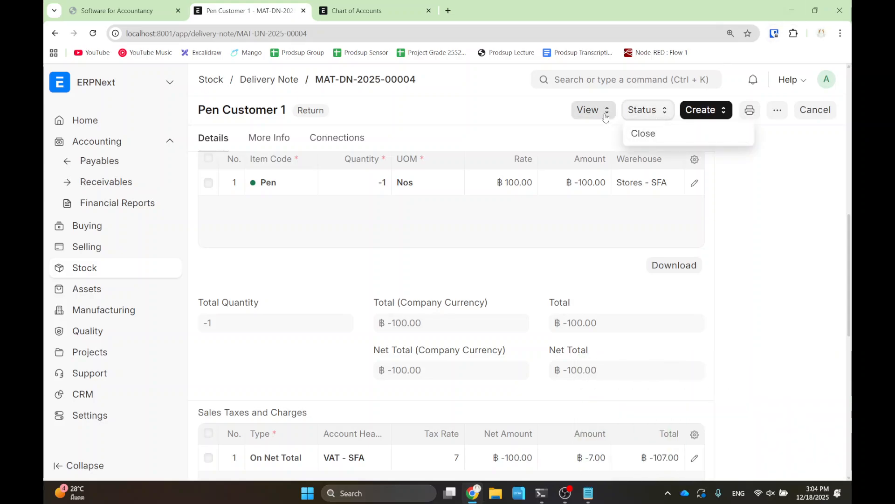
left_click(589, 111)
left_click(611, 150)
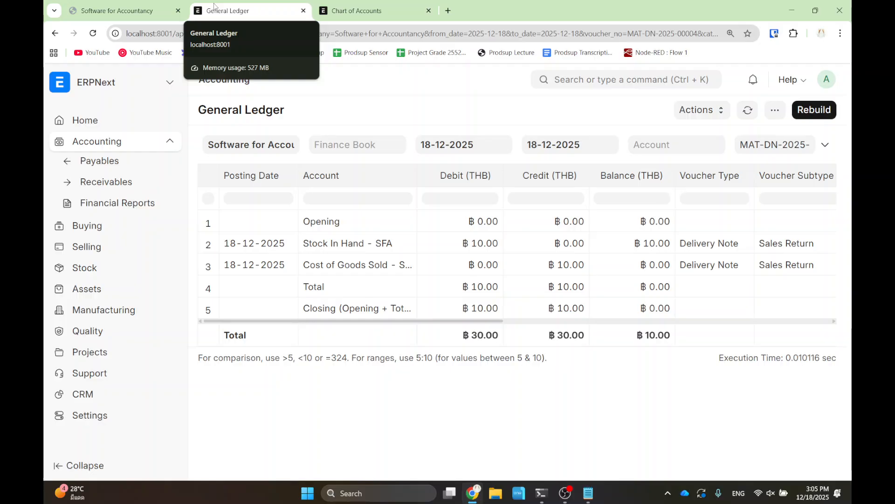
- Review the Stock Ledger row for the returned Pen in Stores - SFA, then go back to MAT-DN-2025-00004
left_click(55, 33)
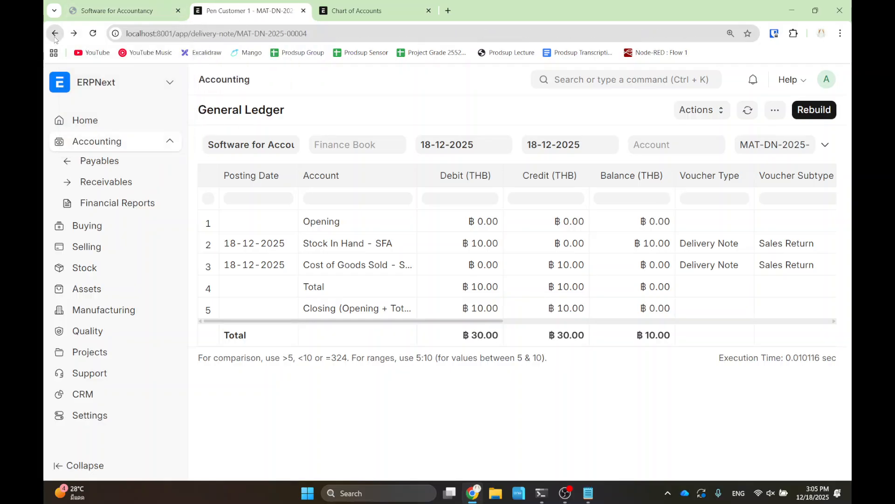
left_click(651, 112)
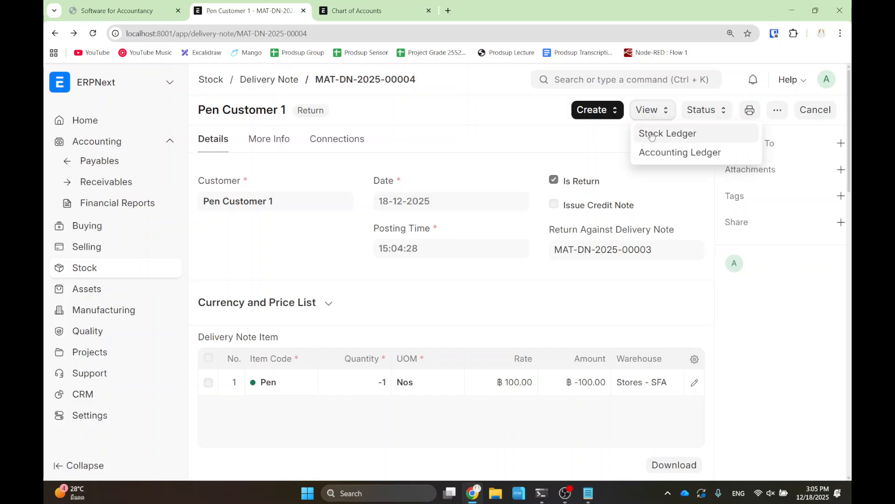
left_click(652, 134)
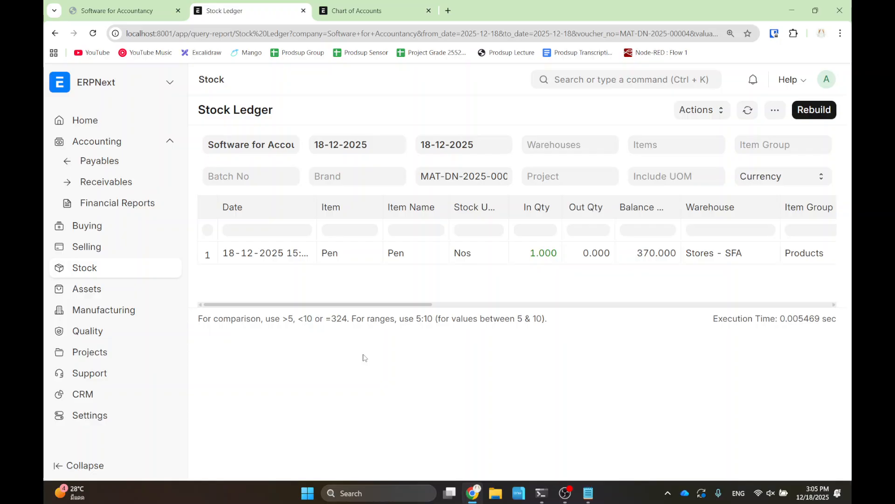
left_click(54, 33)
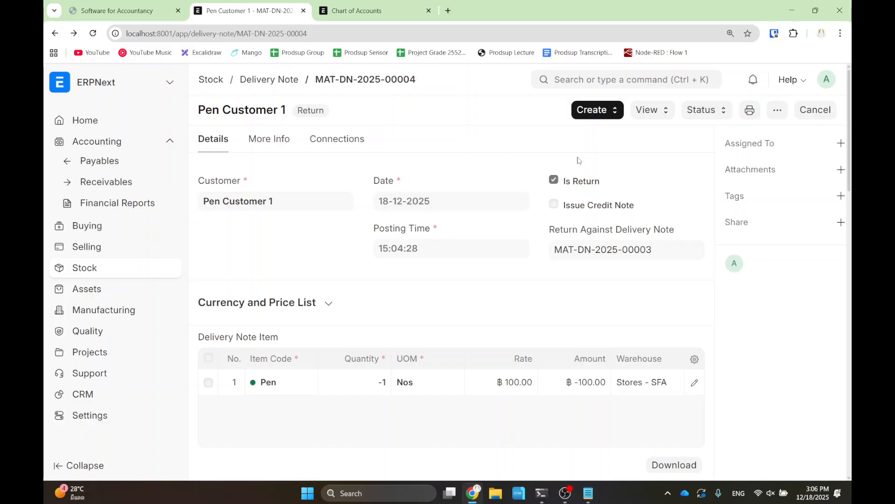
- Create a Credit Note from the return, opening a new Is Return sales invoice dated 18-12-2025
left_click(606, 113)
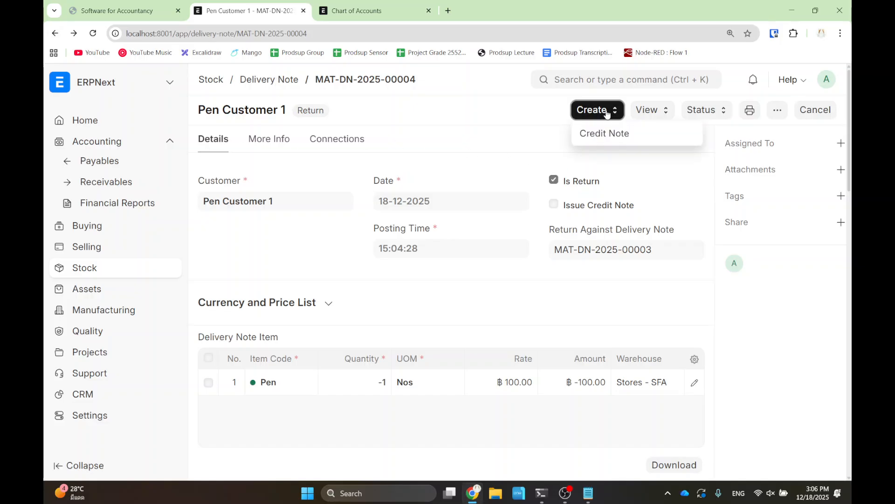
left_click(609, 138)
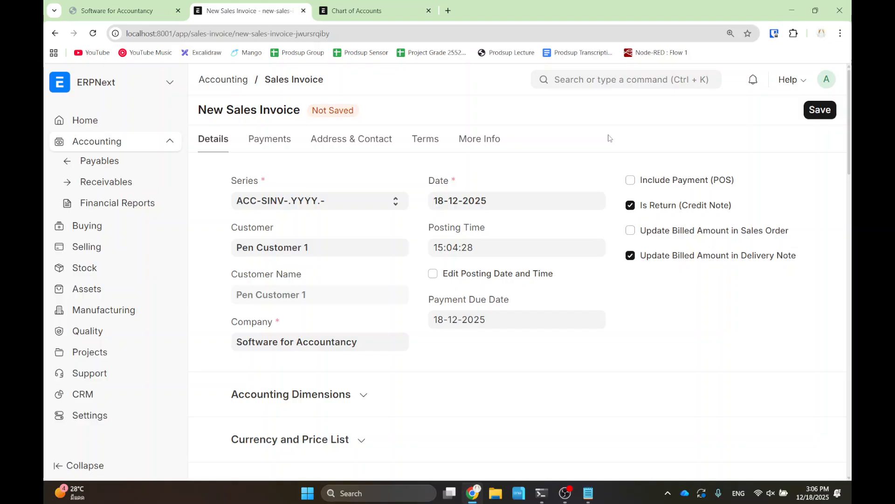
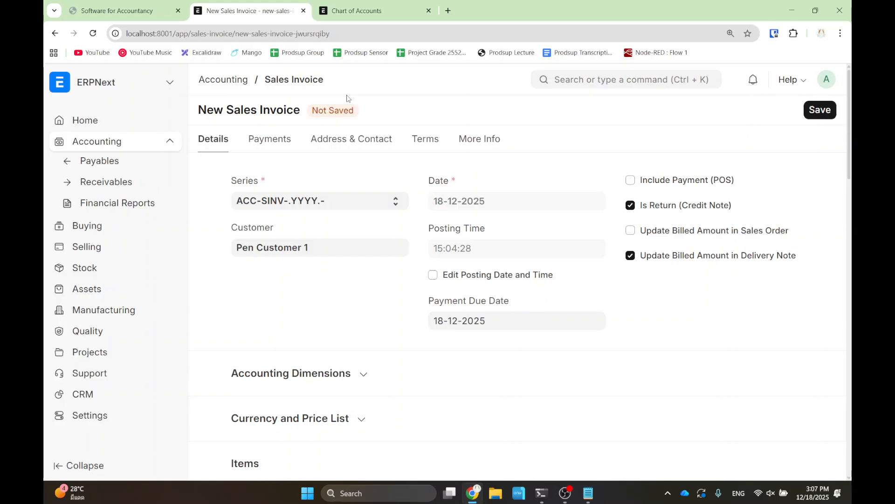
- Save and submit return invoice ACC-SINV-2025-00007 crediting one Pen at ฿-100.00
scroll(410, 199, "down", 5)
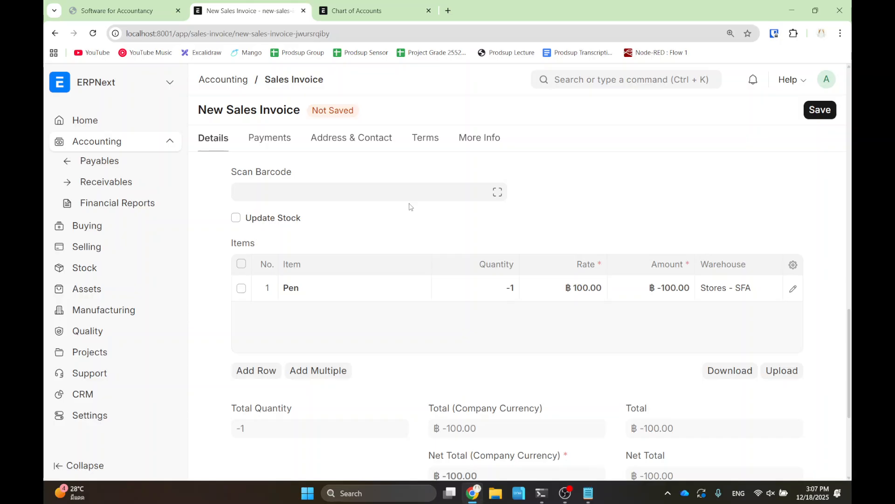
left_click(819, 110)
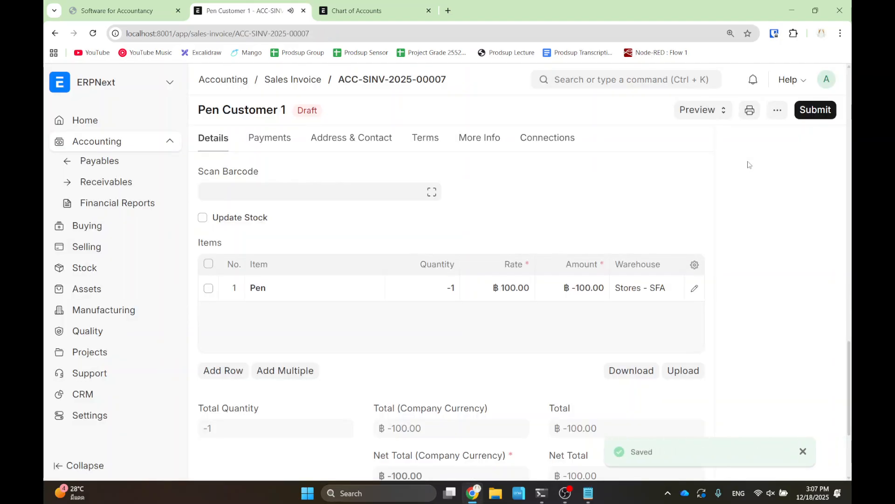
left_click(809, 110)
left_click(619, 175)
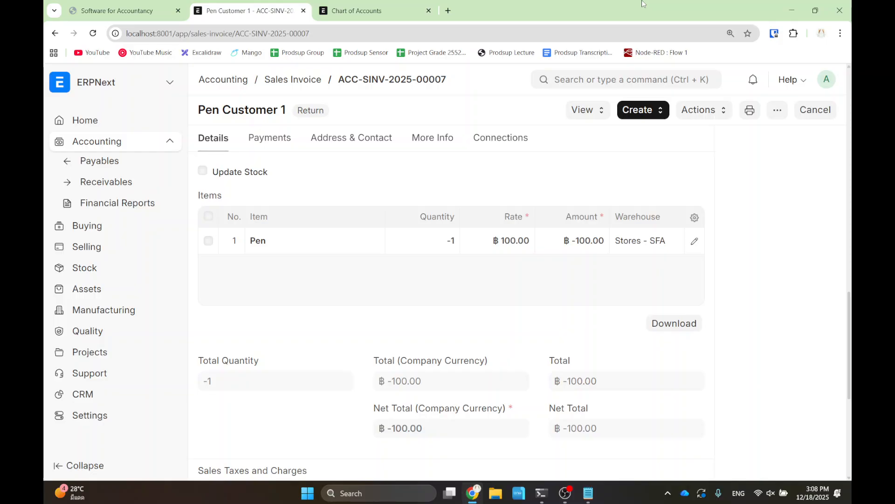
- Open the Sales Order list via the awesome bar and start a new sales order
left_click(593, 80)
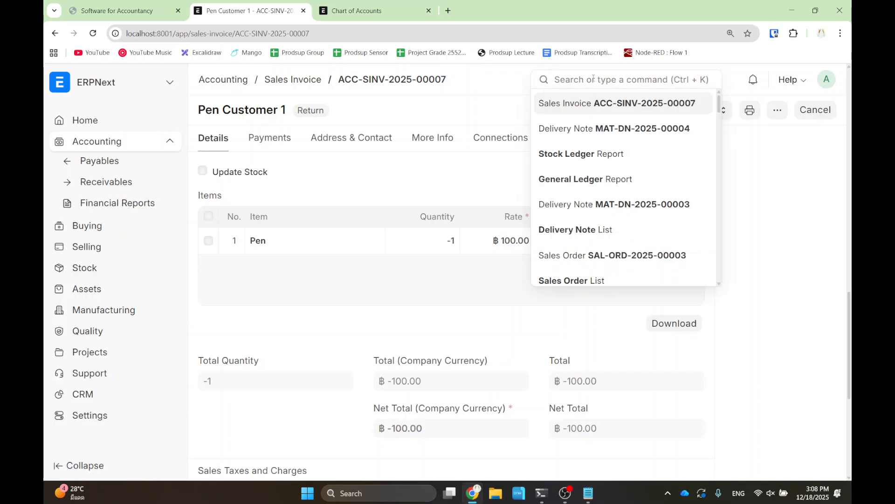
type("sale orders")
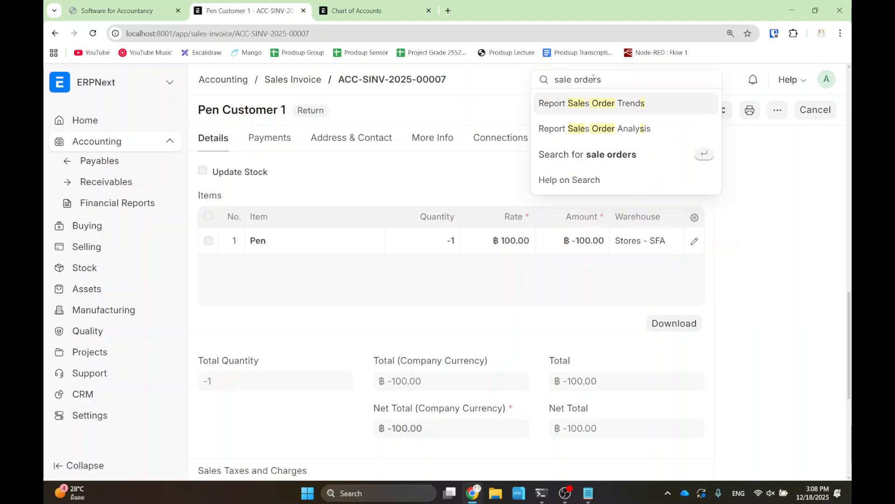
key("BackSpace")
key("BackSpace")
key("BackSpace")
key("BackSpace")
key("BackSpace")
key("BackSpace")
key("BackSpace")
key("BackSpace")
key("BackSpace")
key("BackSpace")
key("BackSpace")
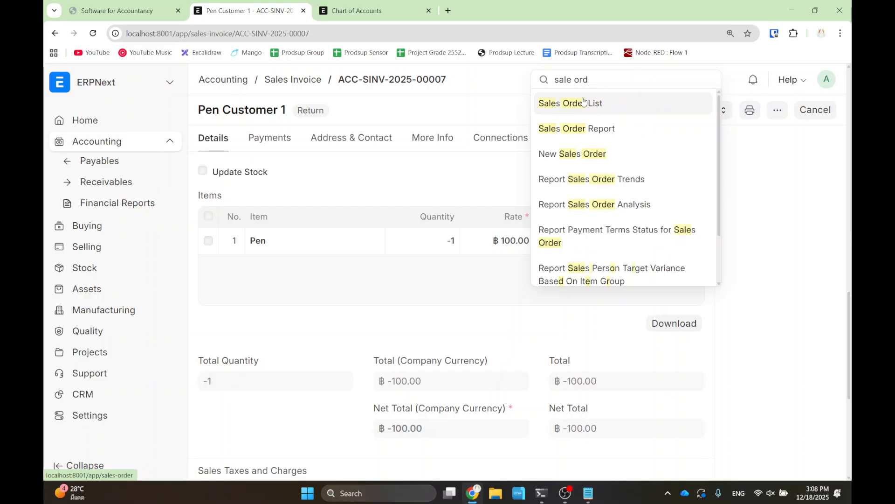
type("sl")
key("BackSpace")
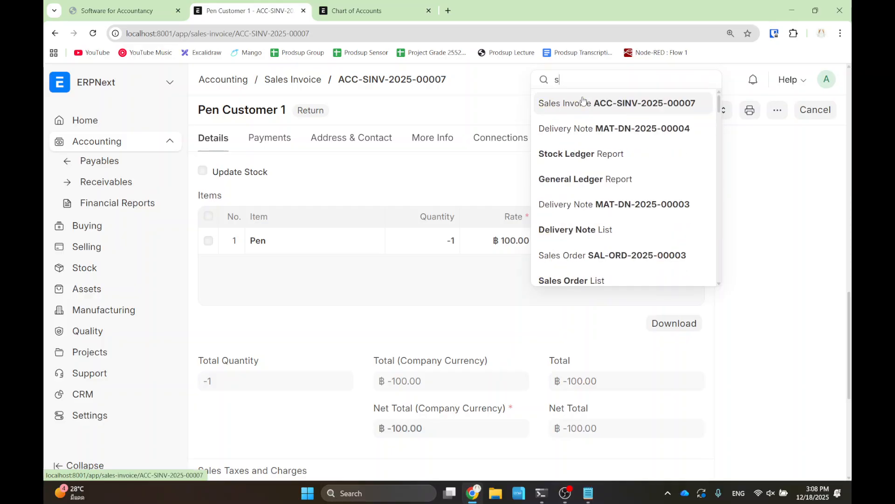
type("ales order")
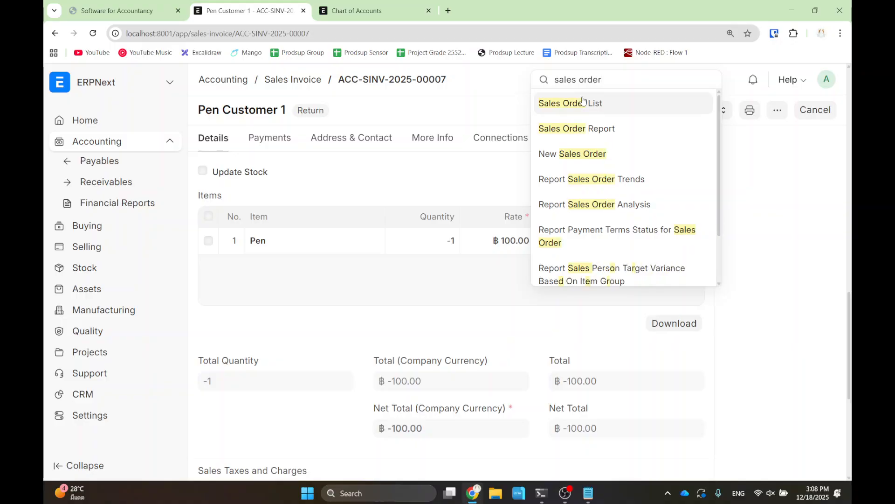
left_click(583, 101)
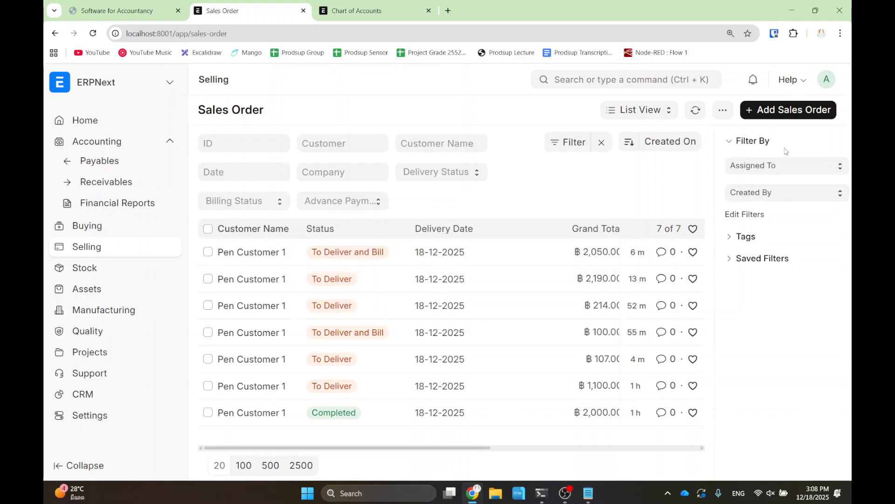
left_click(789, 111)
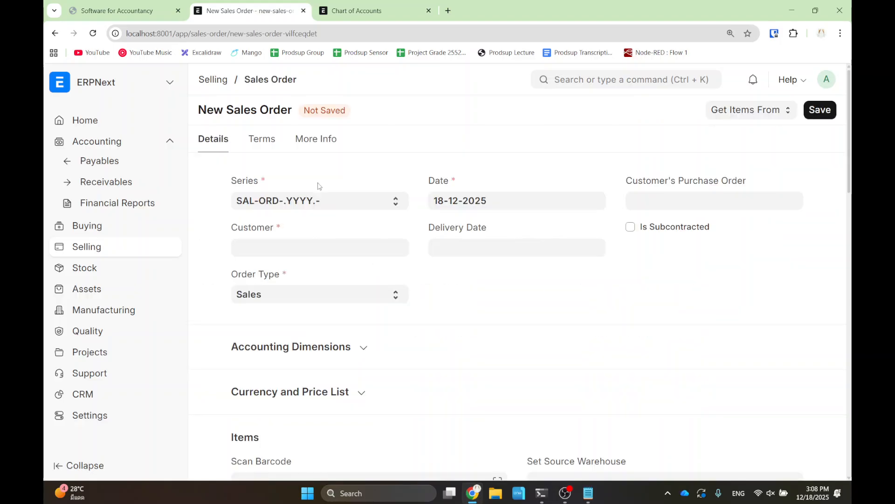
- Set the customer to Pen Customer 1 and the delivery date to today
left_click(289, 244)
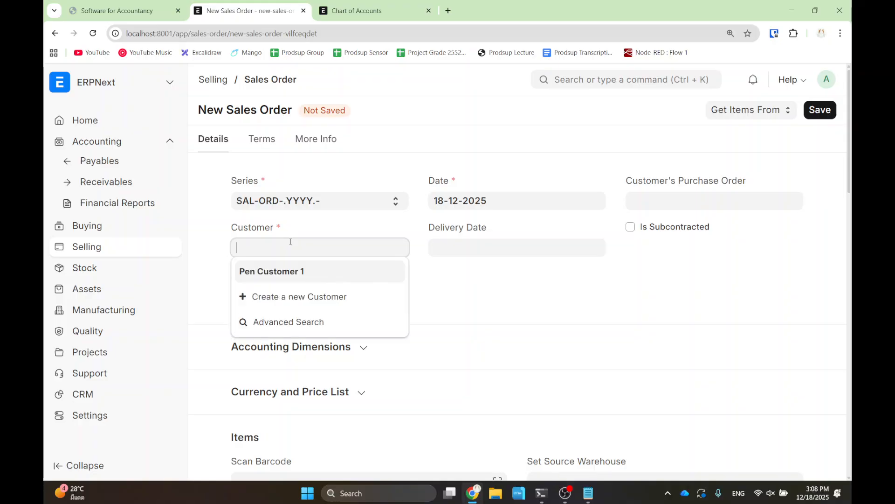
left_click(275, 268)
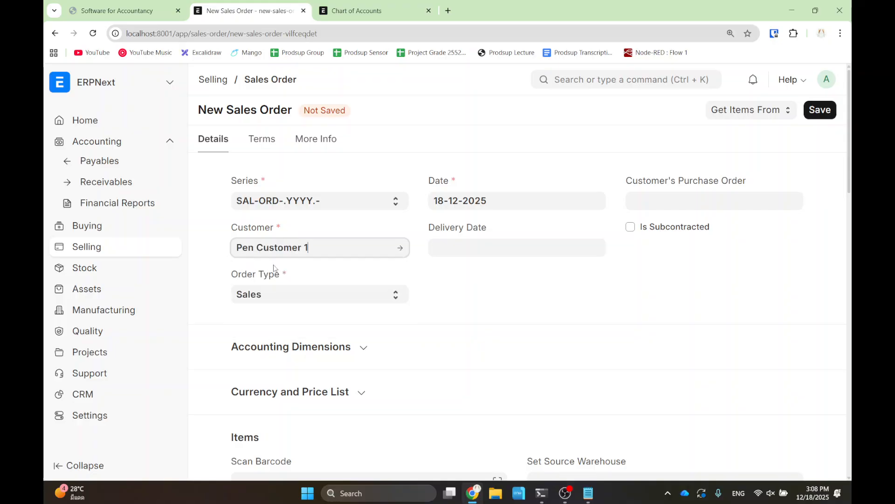
left_click(462, 248)
left_click(480, 435)
left_click(393, 329)
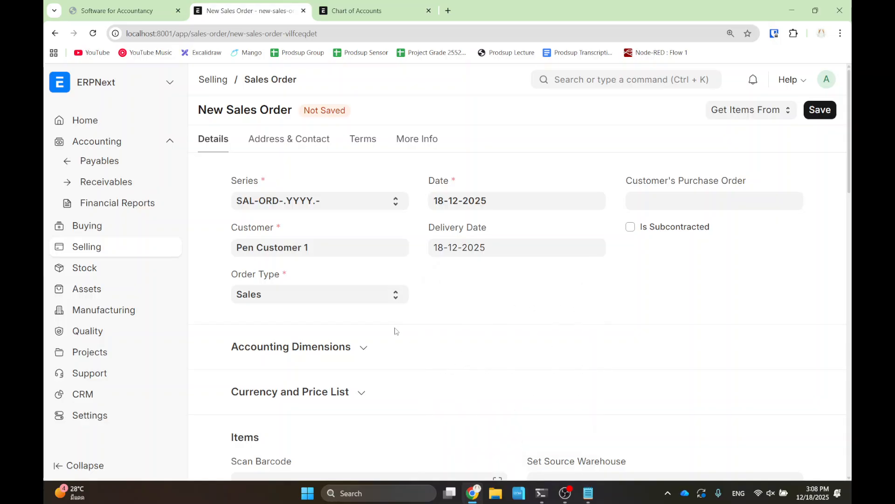
scroll(342, 295, "down", 2)
scroll(322, 358, "down", 2)
- Add item Pen with quantity 2 at rate 100
left_click(322, 349)
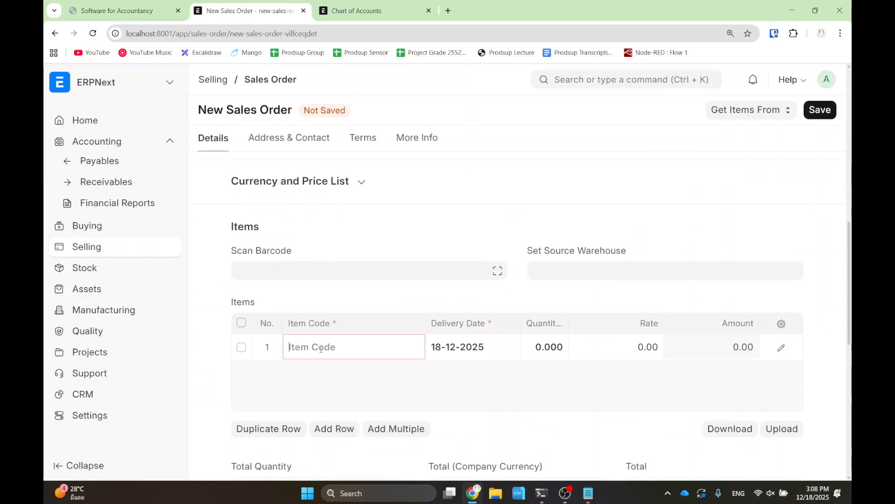
type("pen")
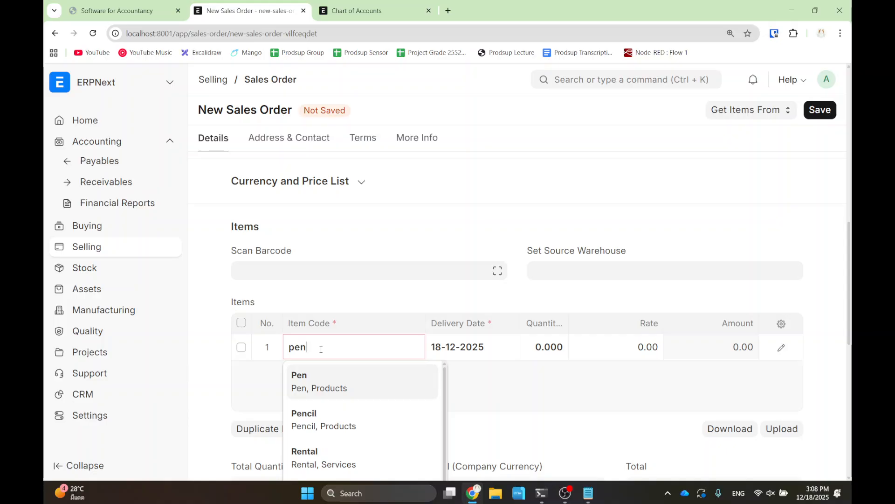
key("Tab")
type("2")
left_click(639, 351)
type("100")
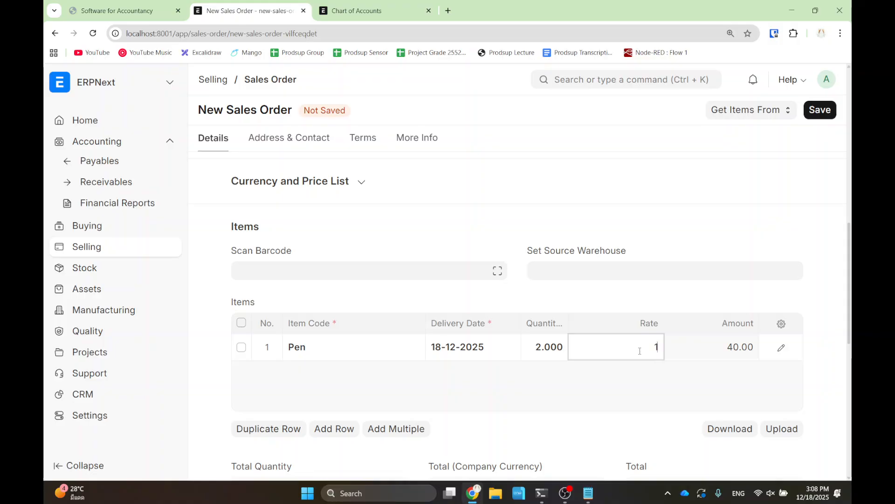
left_click(600, 387)
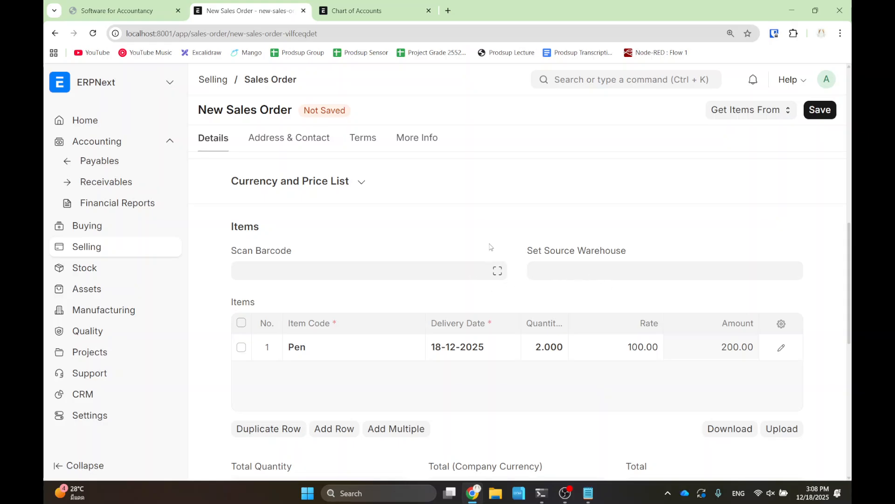
- Save and submit sales order SAL-ORD-2025-00008 totalling ฿200.00
scroll(498, 287, "down", 2)
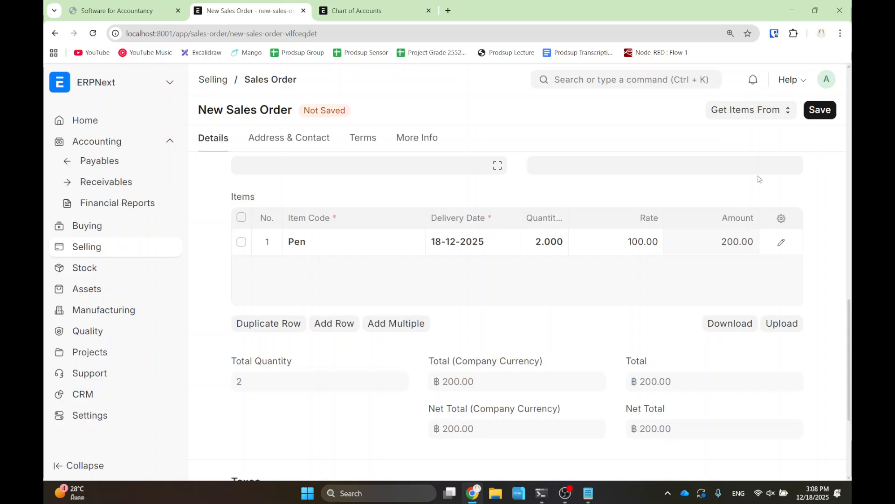
left_click(823, 115)
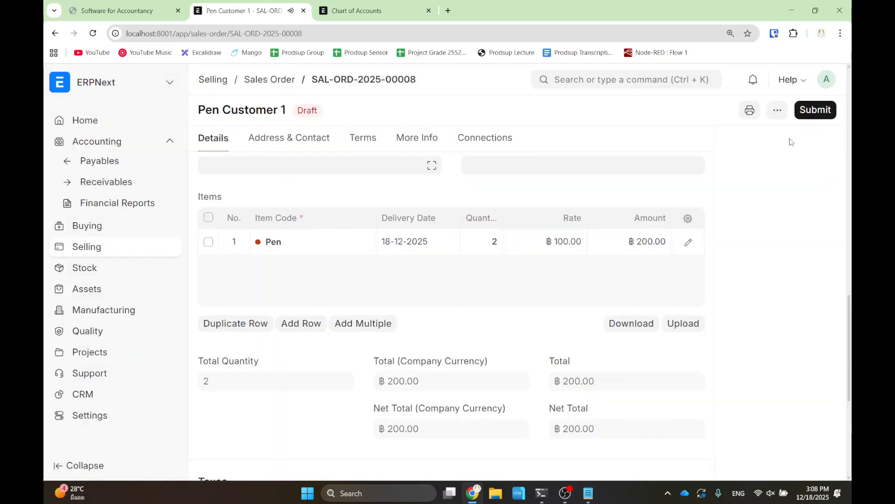
left_click(815, 111)
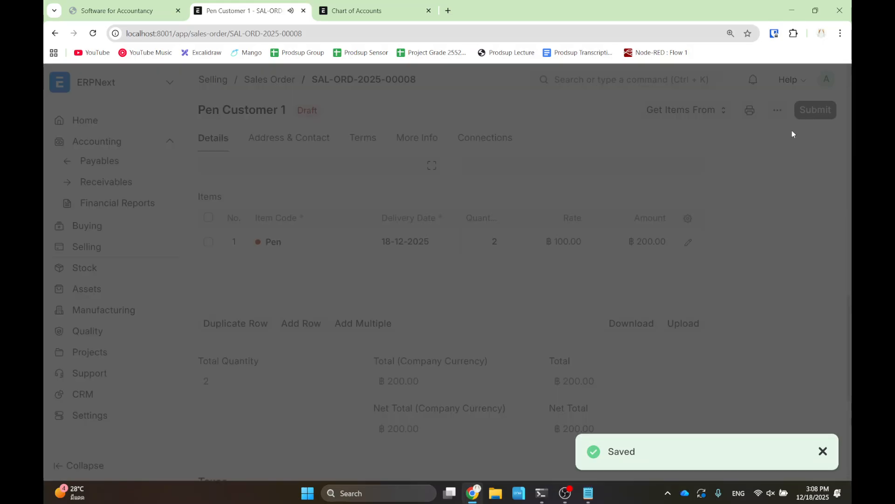
left_click(607, 175)
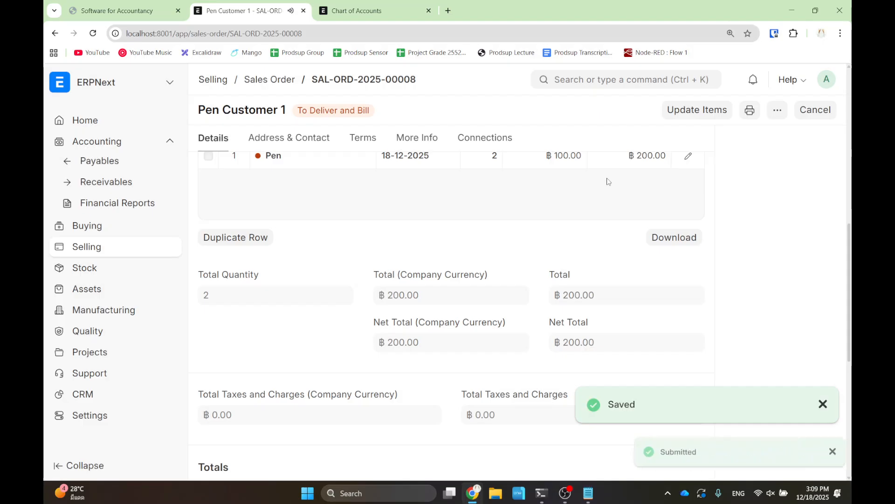
scroll(682, 233, "down", 2)
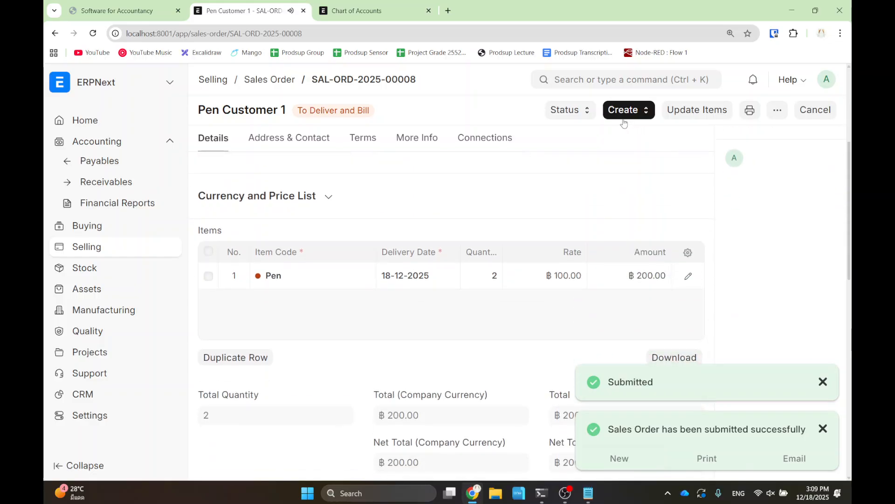
left_click(624, 116)
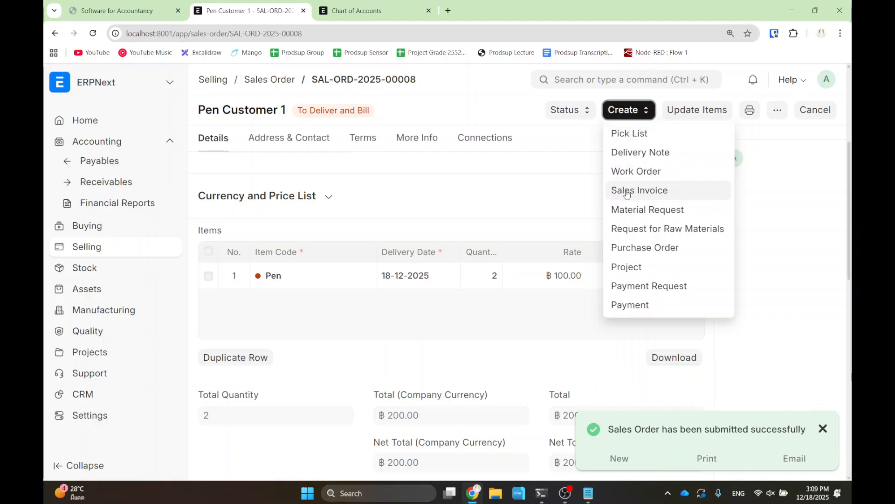
- Create sales invoice ACC-SINV-2025-00008 from the order for 2 Pens (฿200.00) and submit it
left_click(627, 194)
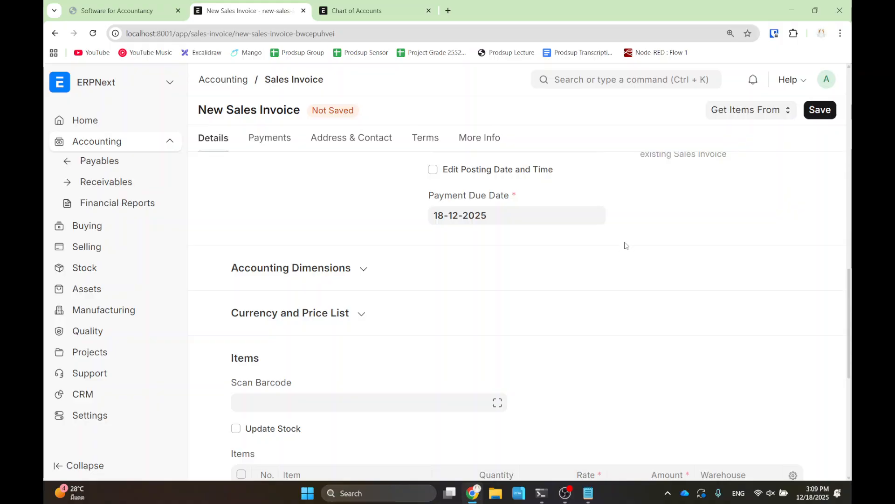
scroll(626, 237, "down", 5)
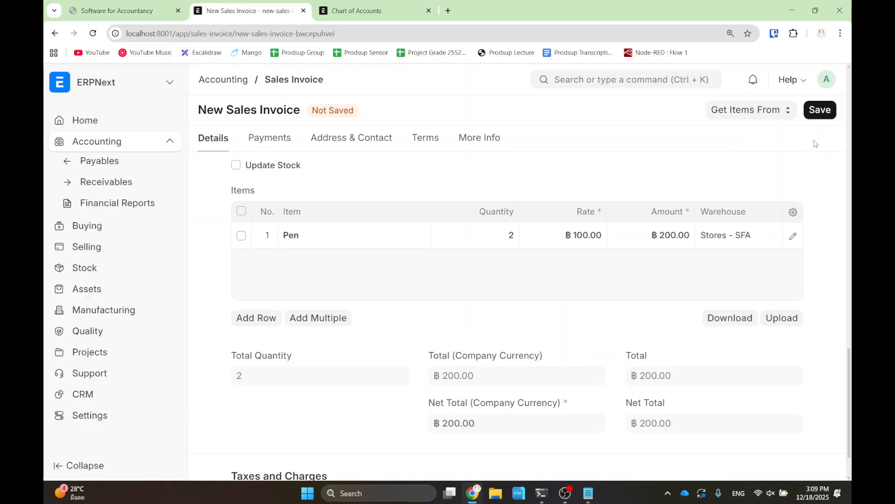
left_click(821, 113)
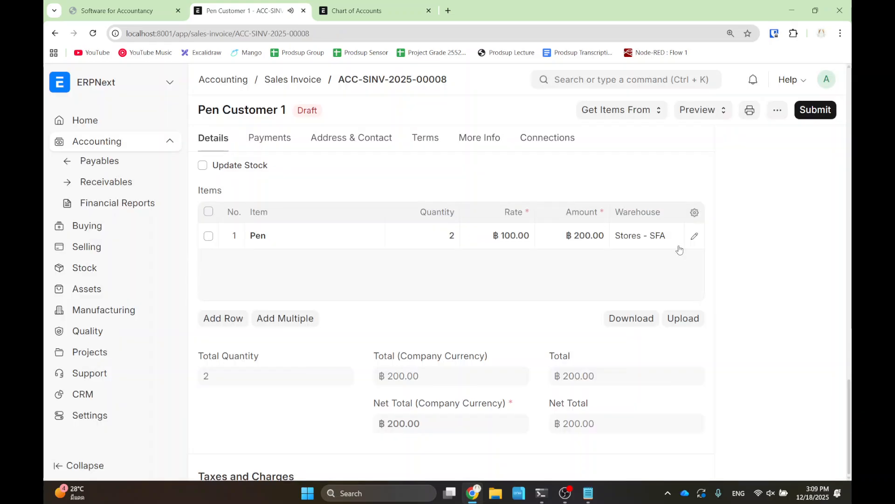
left_click(809, 116)
left_click(615, 179)
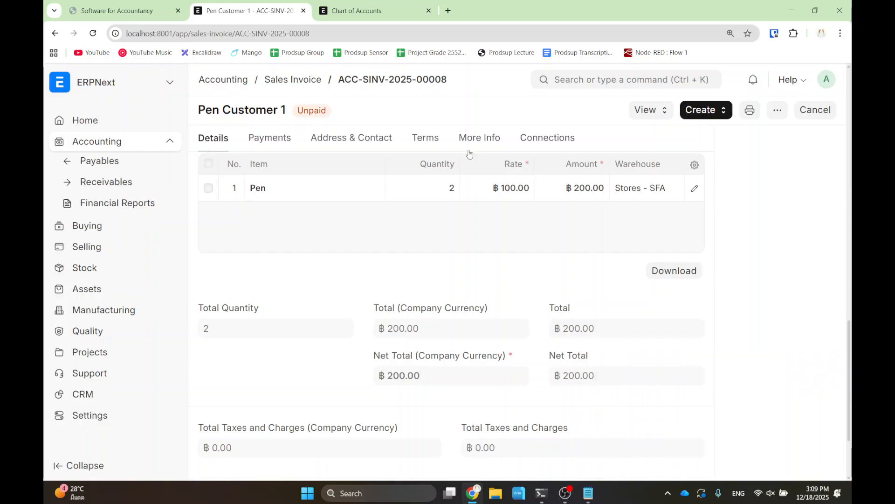
- Create a ฿200.00 payment entry from the Pen sales invoice
left_click(705, 112)
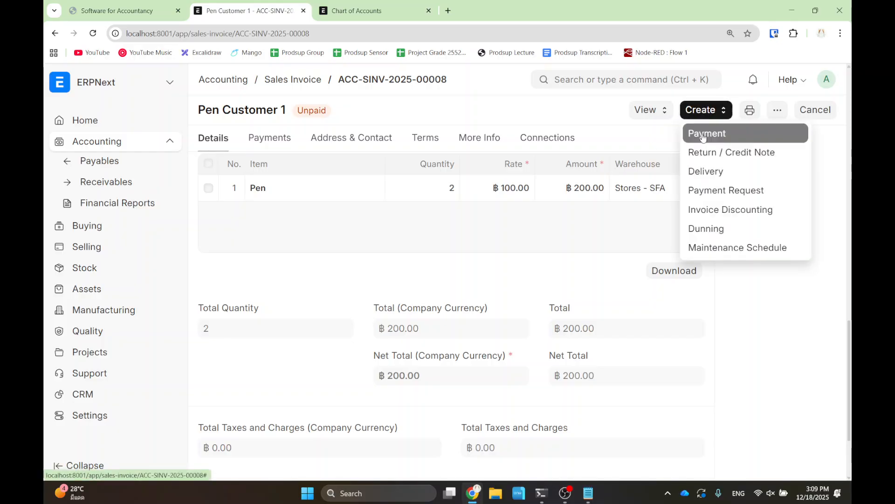
left_click(703, 135)
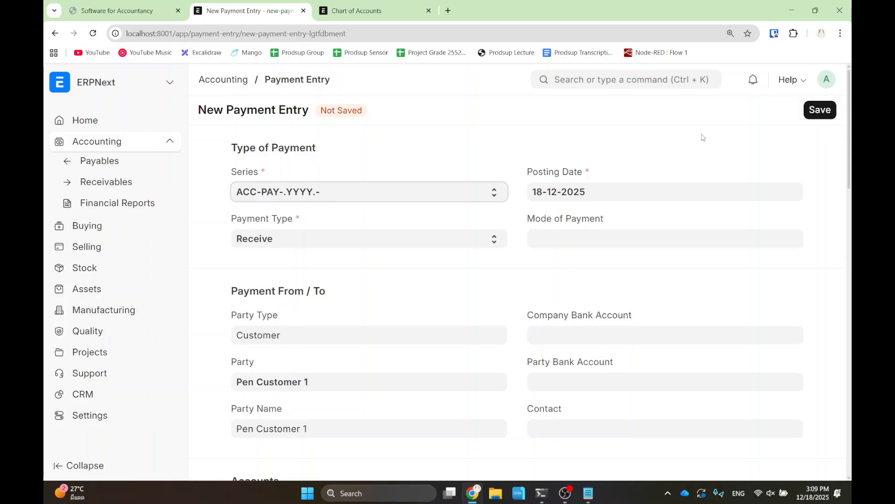
scroll(477, 250, "down", 2)
scroll(476, 251, "down", 5)
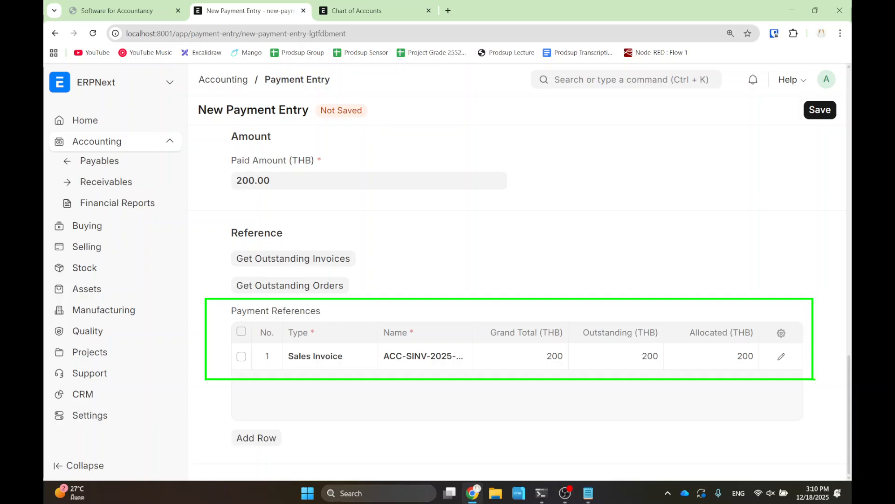
- Add a second payment reference row with type Sales Invoice
left_click(255, 441)
left_click(320, 382)
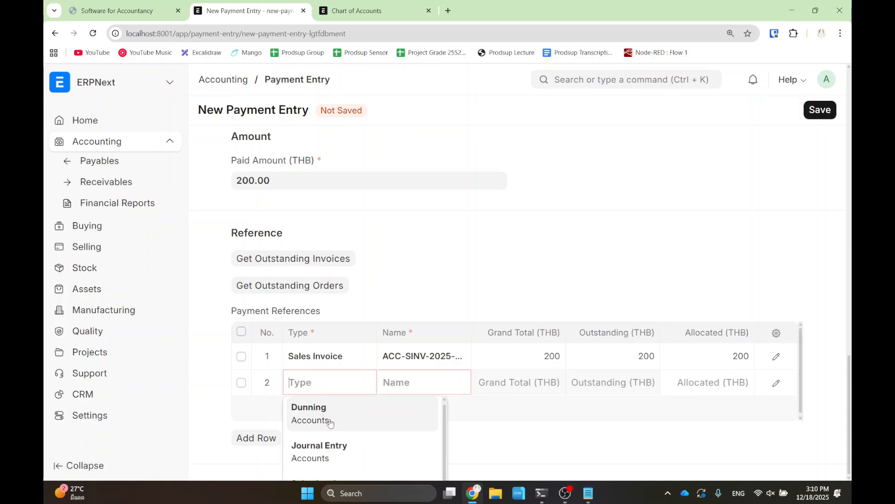
scroll(331, 433, "down", 2)
left_click(333, 440)
- Browse the invoice suggestions for row 2's Name field
left_click(401, 385)
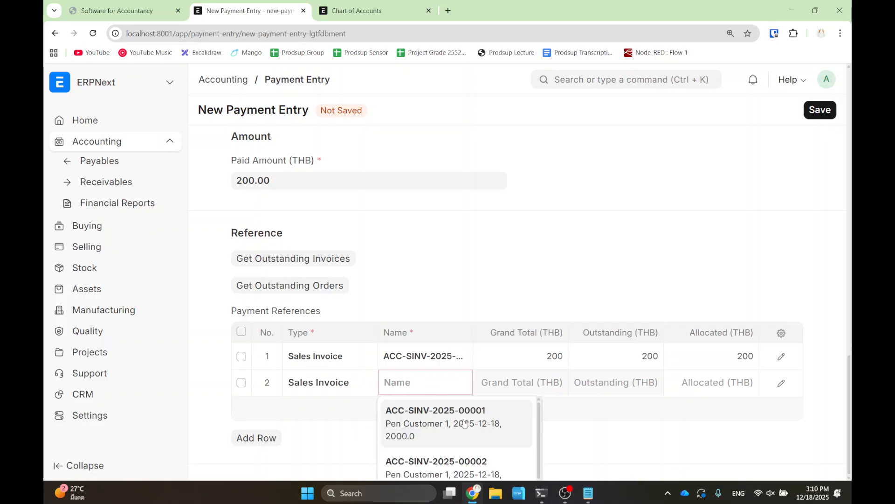
scroll(463, 422, "down", 2)
scroll(497, 433, "up", 3)
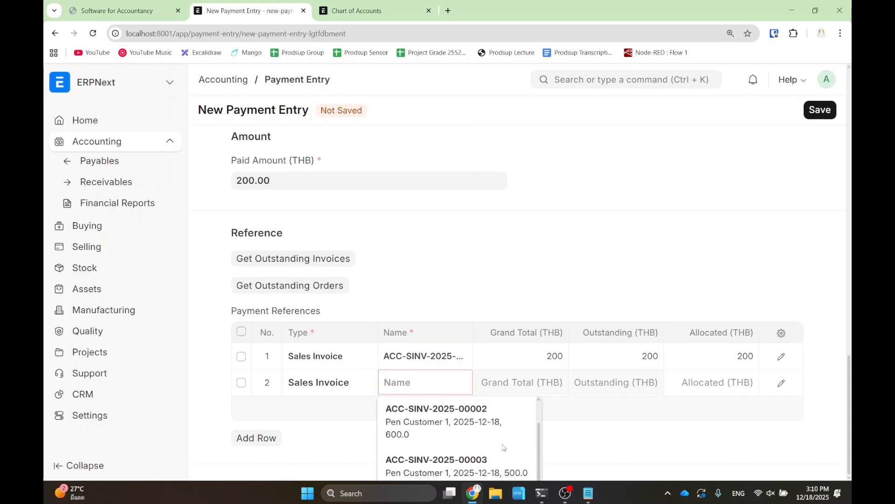
scroll(503, 449, "down", 1)
scroll(502, 447, "up", 3)
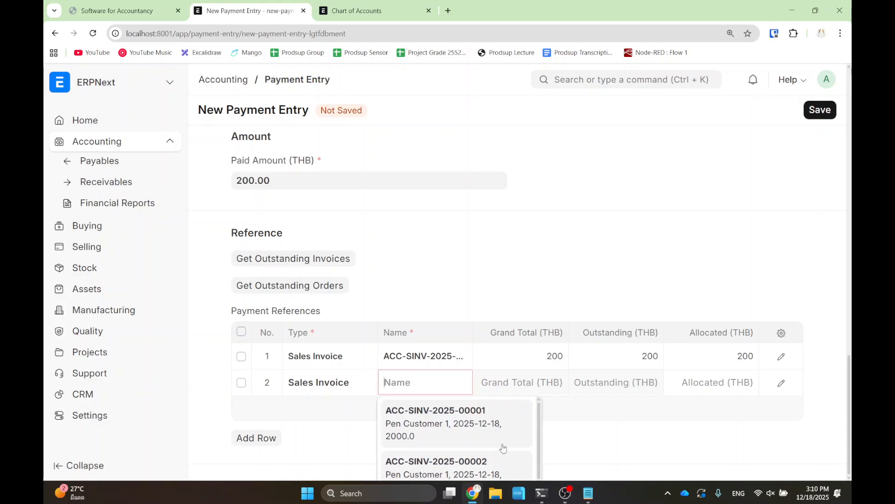
scroll(572, 427, "down", 1)
scroll(486, 436, "down", 4)
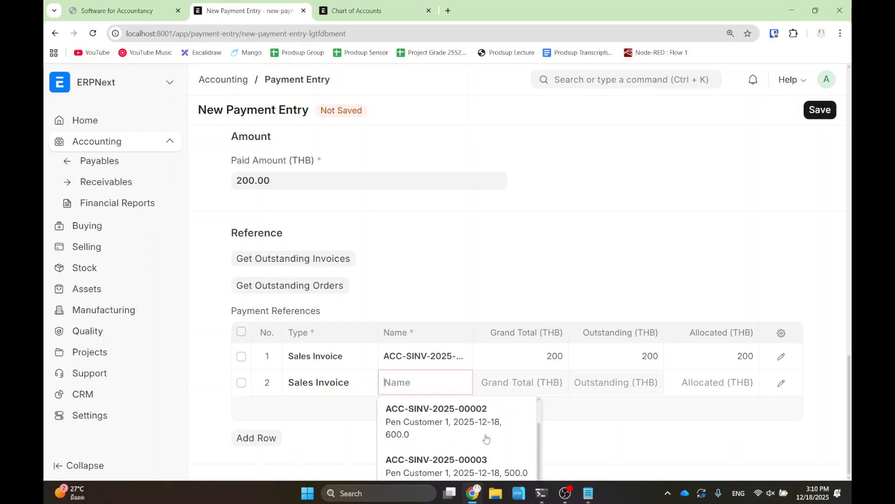
scroll(489, 439, "down", 3)
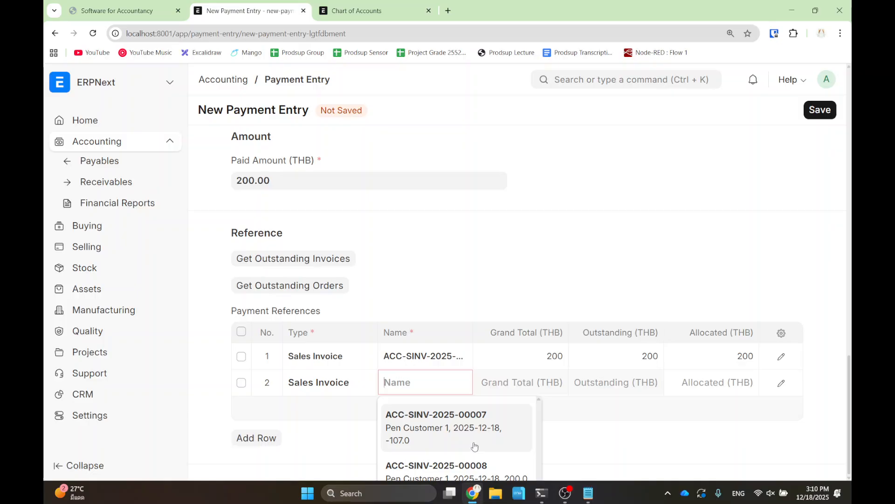
scroll(476, 448, "down", 1)
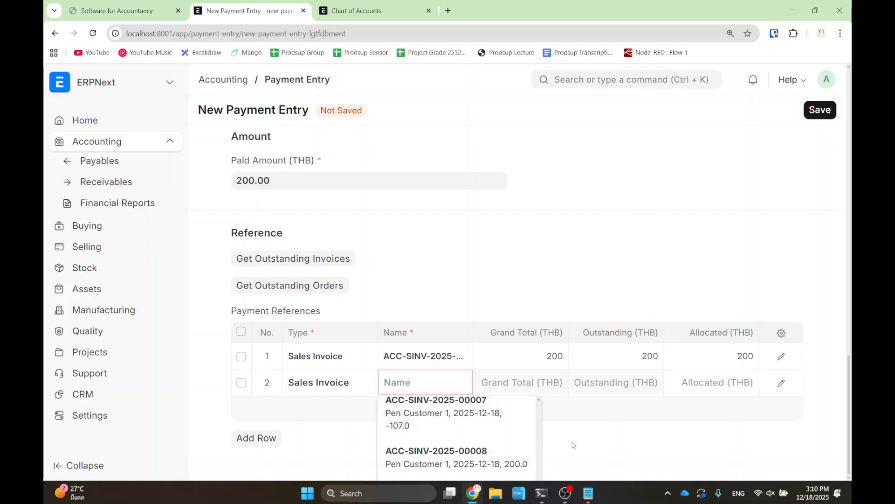
left_click(588, 442)
scroll(497, 443, "down", 10)
left_click_drag(497, 444, 484, 290)
scroll(484, 293, "up", 10)
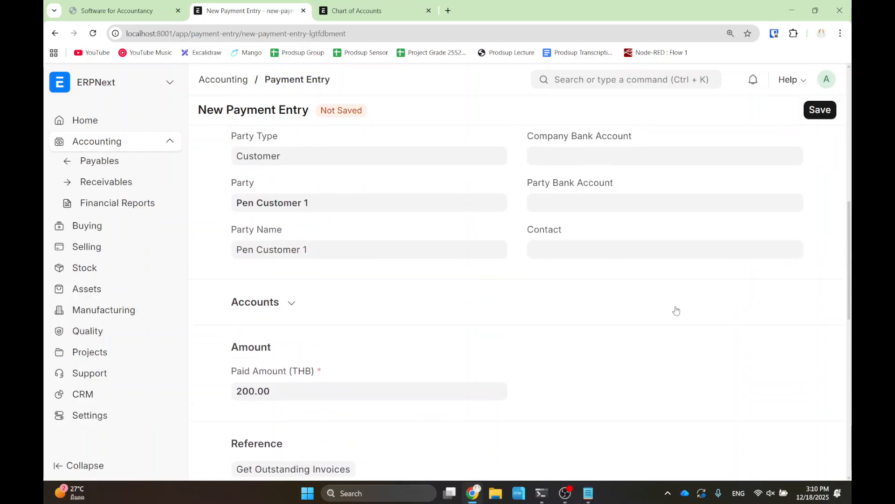
scroll(717, 327, "down", 8)
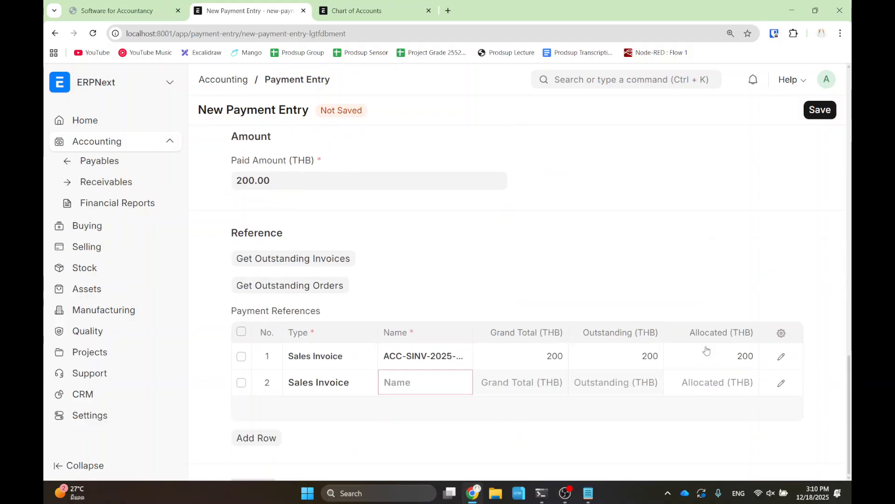
left_click_drag(702, 281, 673, 465)
scroll(672, 462, "down", 2)
left_click(438, 297)
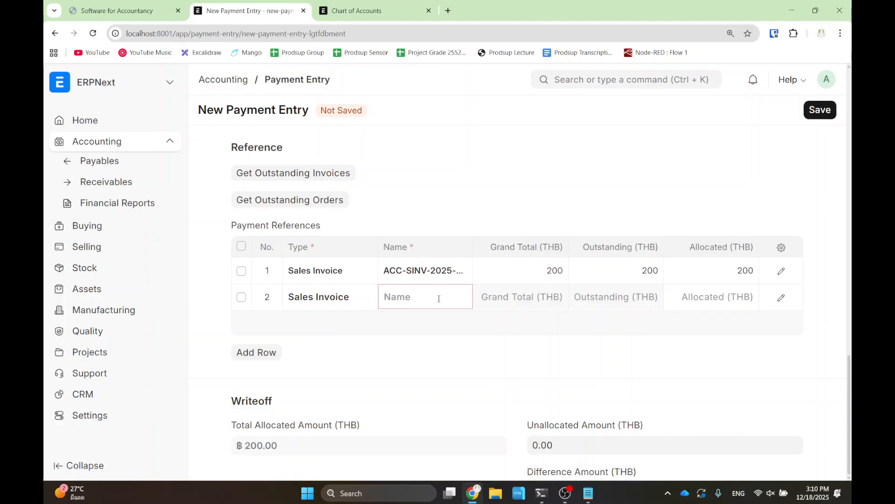
scroll(462, 368, "down", 3)
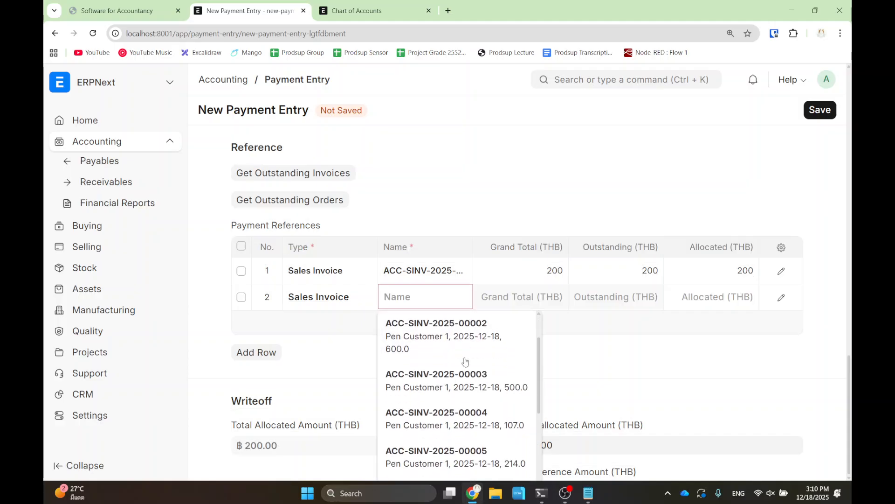
scroll(465, 361, "down", 5)
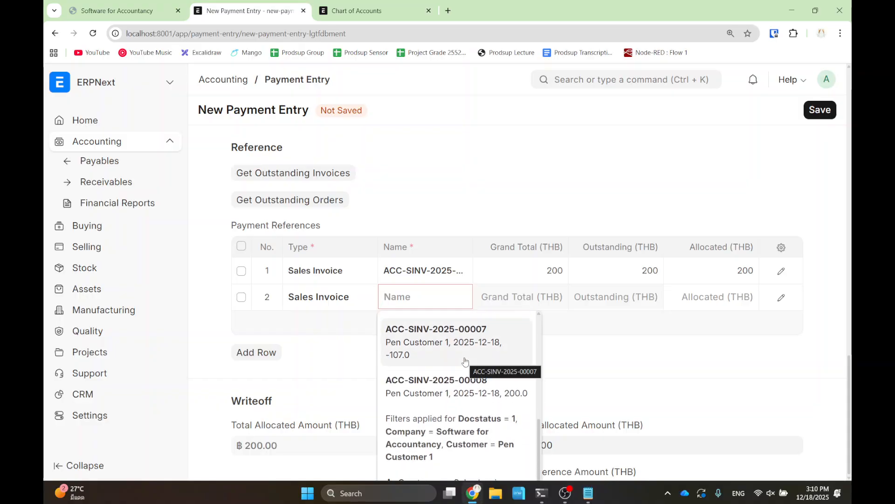
scroll(465, 361, "down", 1)
scroll(465, 361, "up", 2)
- Switch to the Chart of Accounts tab and search for 'sales invoice'
left_click(365, 7)
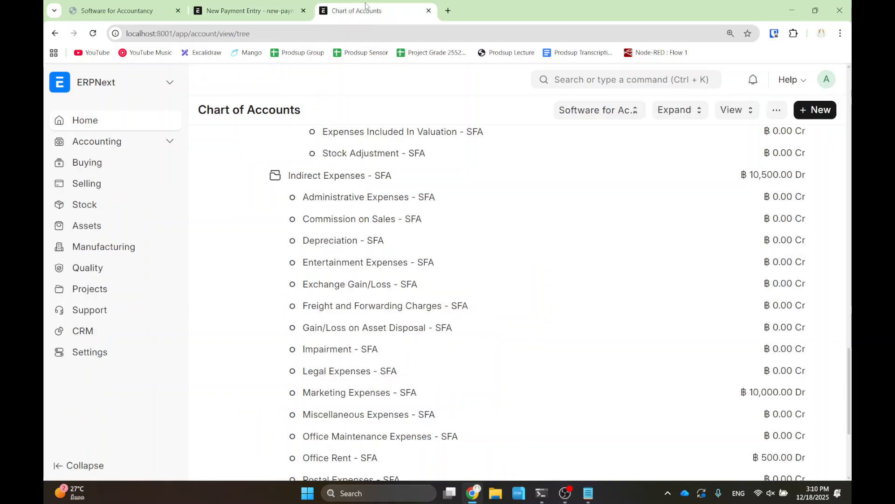
left_click(616, 78)
type("sales")
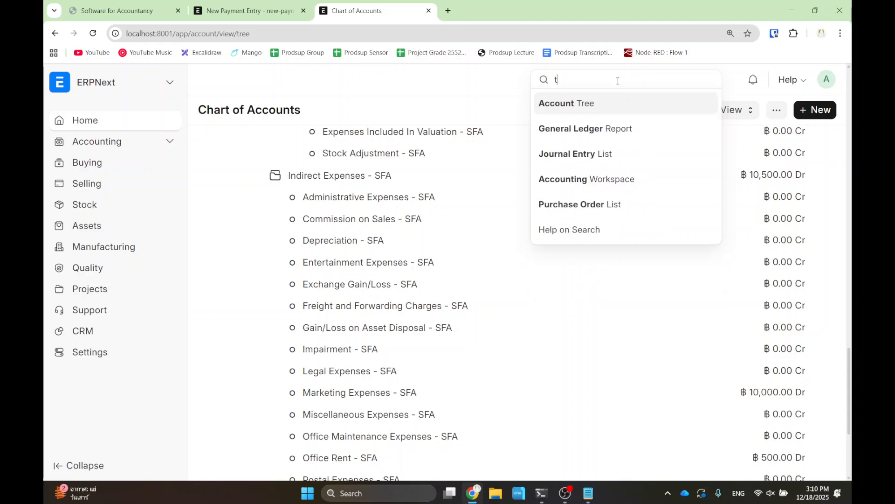
type(" invoice")
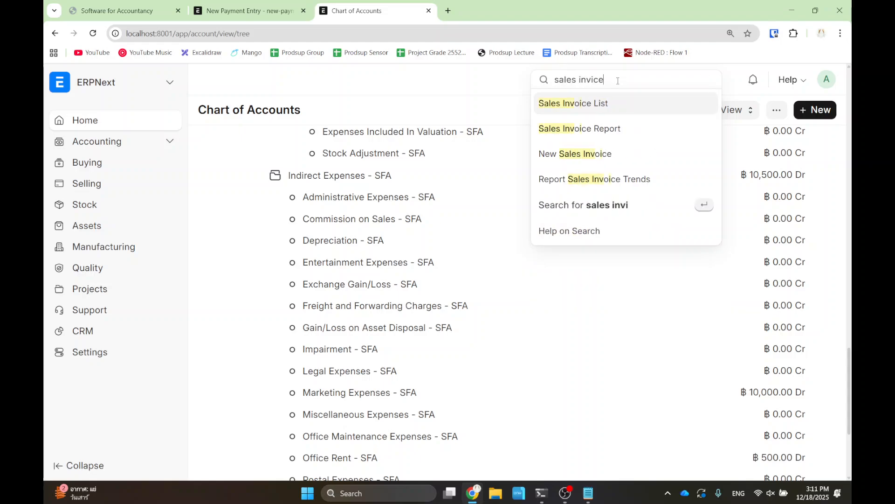
- Open the Sales Invoice list showing eight invoices, including the ฿-107.00 return
key("Return")
left_click(324, 149)
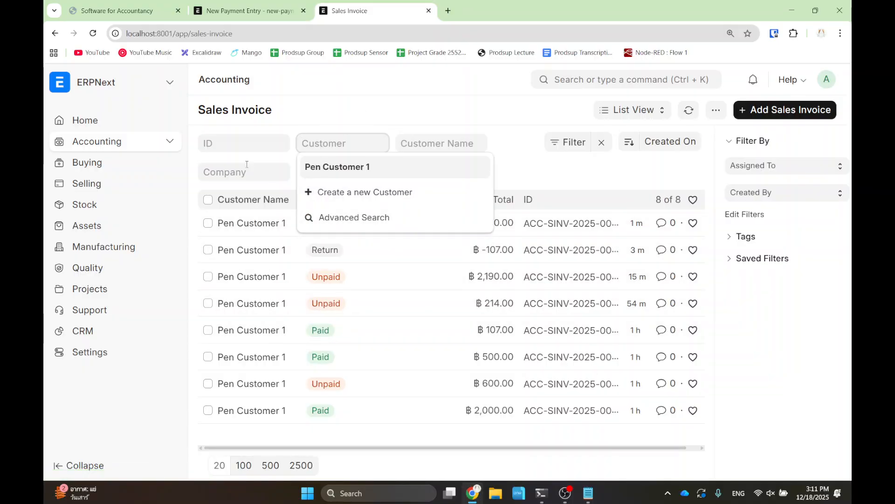
left_click(259, 117)
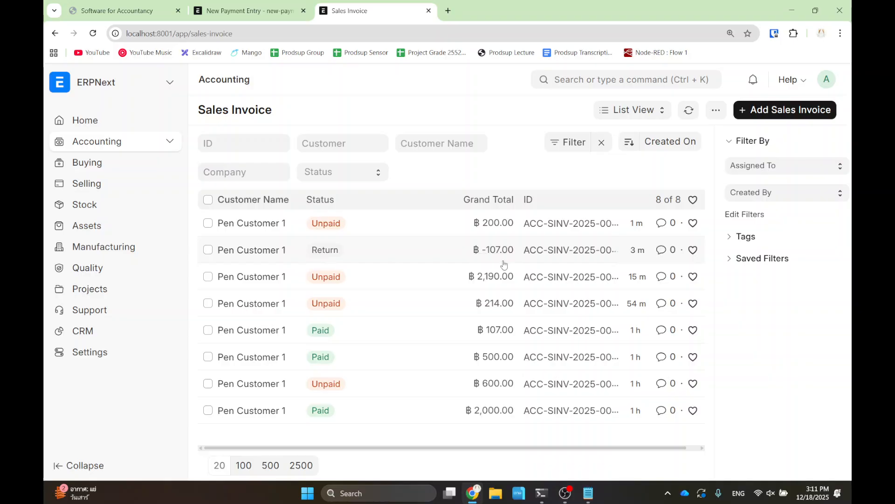
left_click_drag(462, 234, 535, 262)
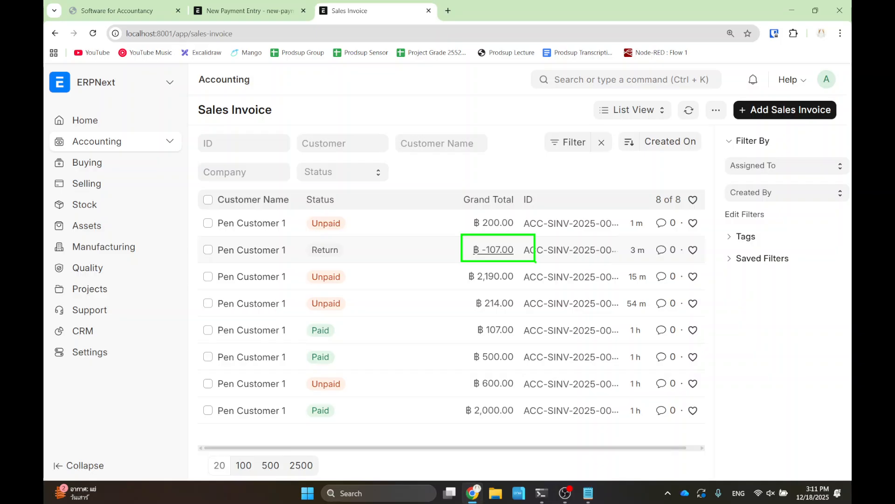
- Back on the payment entry, pick ACC-SINV-2025-00007 for row 2, allocating -107
left_click(244, 11)
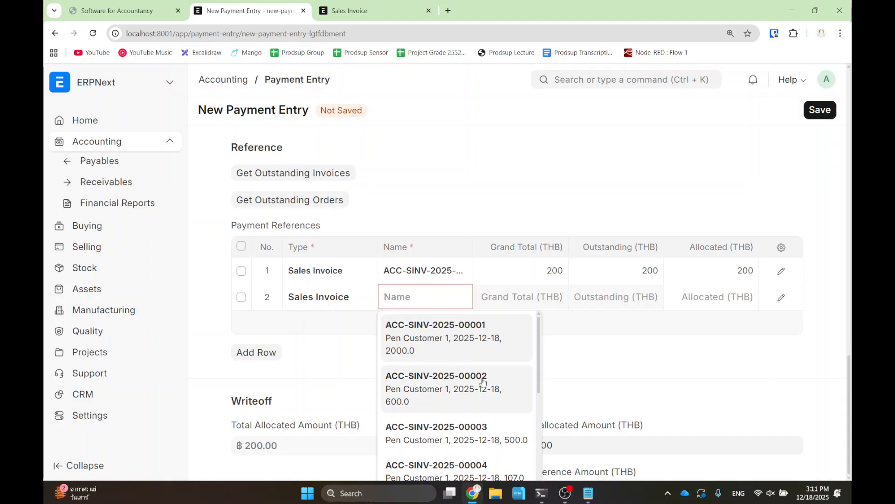
scroll(496, 403, "down", 1)
scroll(495, 403, "down", 4)
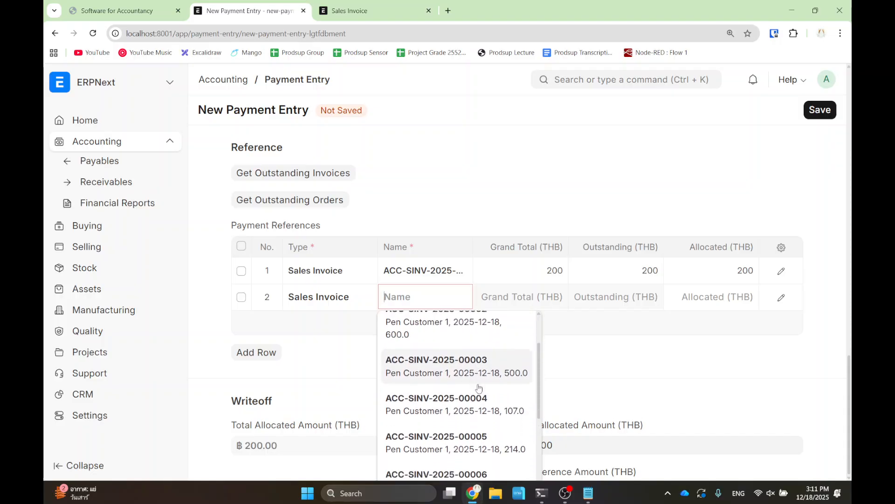
left_click(455, 410)
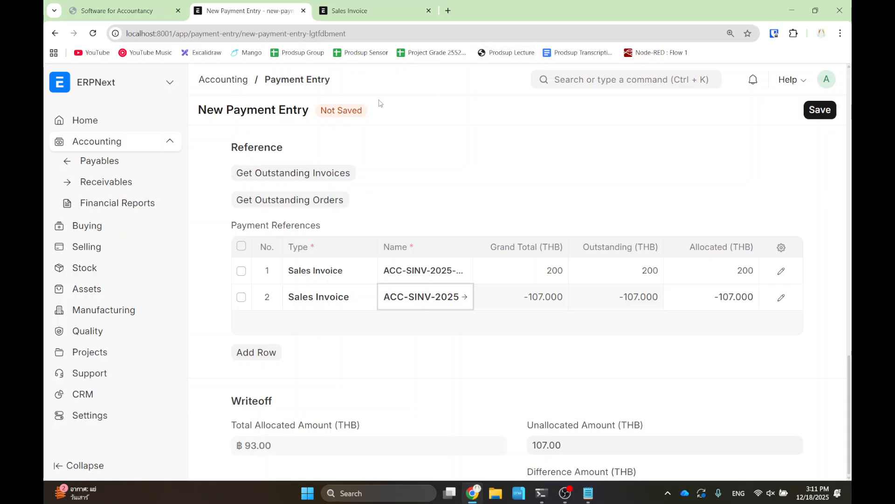
- Set the Paid Amount to 93 and review the payment references
scroll(275, 259, "up", 2)
scroll(269, 259, "up", 4)
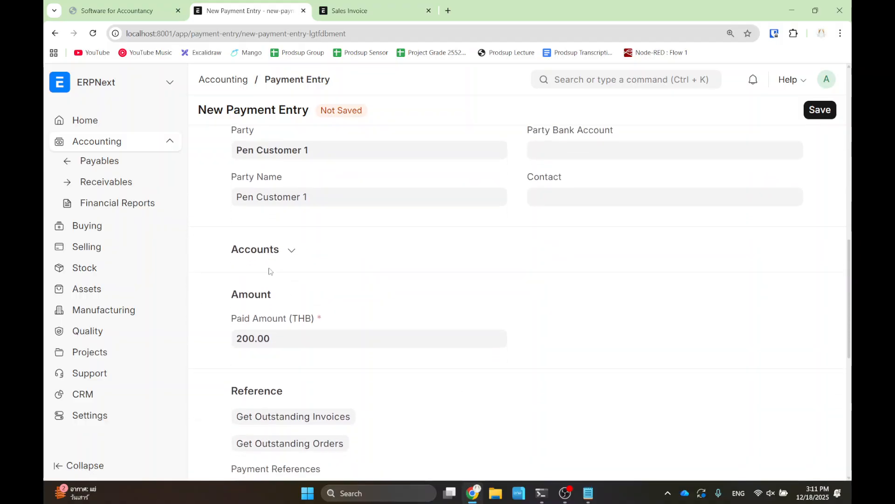
scroll(269, 260, "down", 1)
left_click_drag(285, 287, 259, 288)
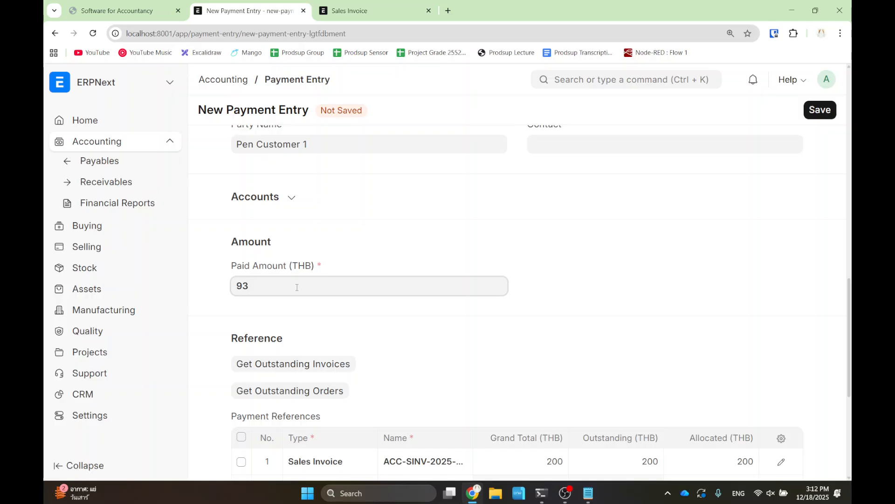
left_click(521, 290)
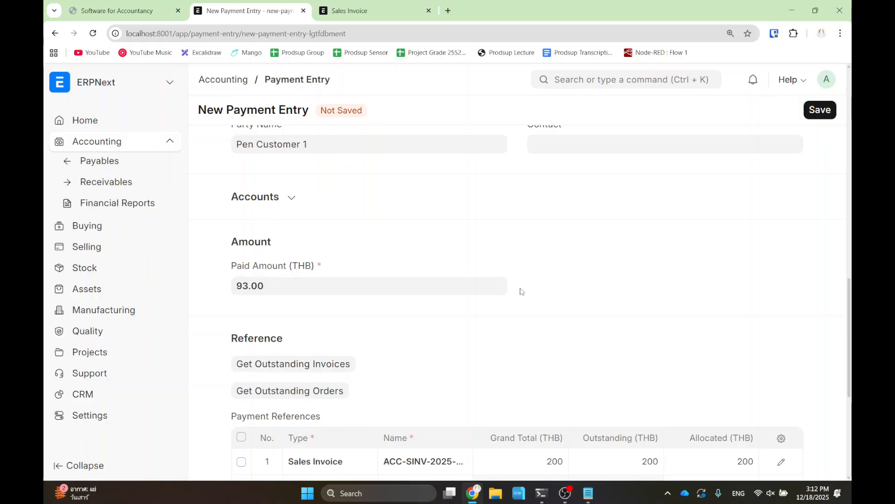
scroll(523, 307, "down", 1)
left_click_drag(516, 330, 429, 437)
left_click(424, 432)
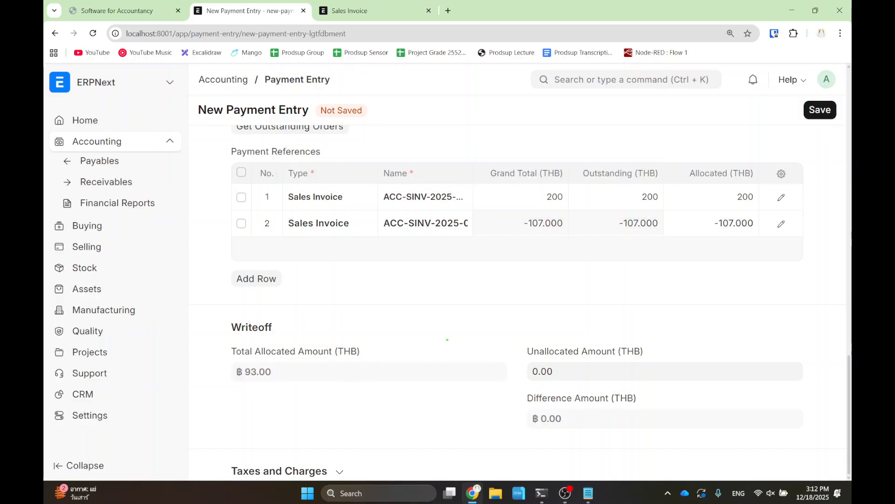
mouse_move(510, 329)
left_mouse_down()
mouse_move(546, 358)
mouse_move(656, 392)
mouse_move(690, 390)
left_mouse_up()
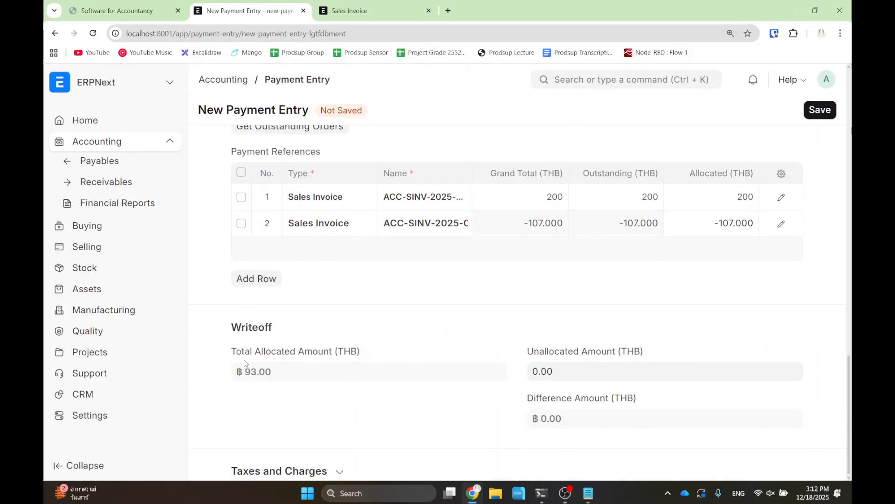
- Change the Paid Amount to 100 so row 2 allocates -100
scroll(247, 359, "up", 4)
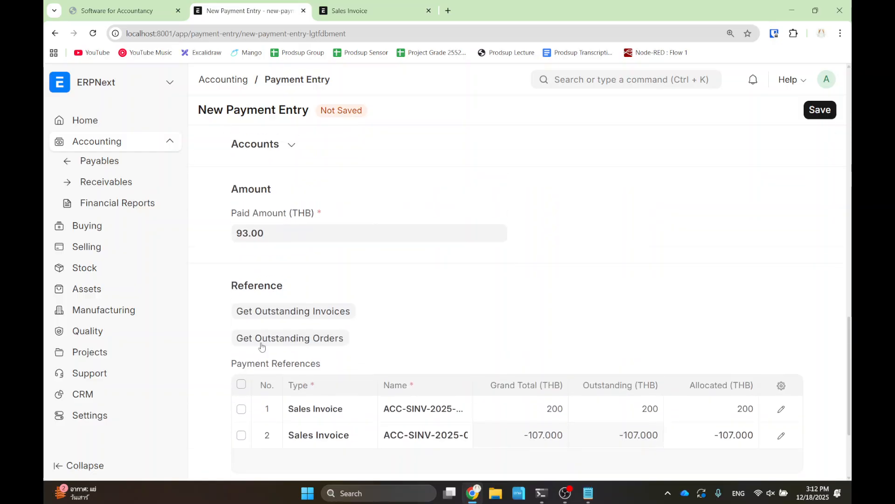
left_click(293, 239)
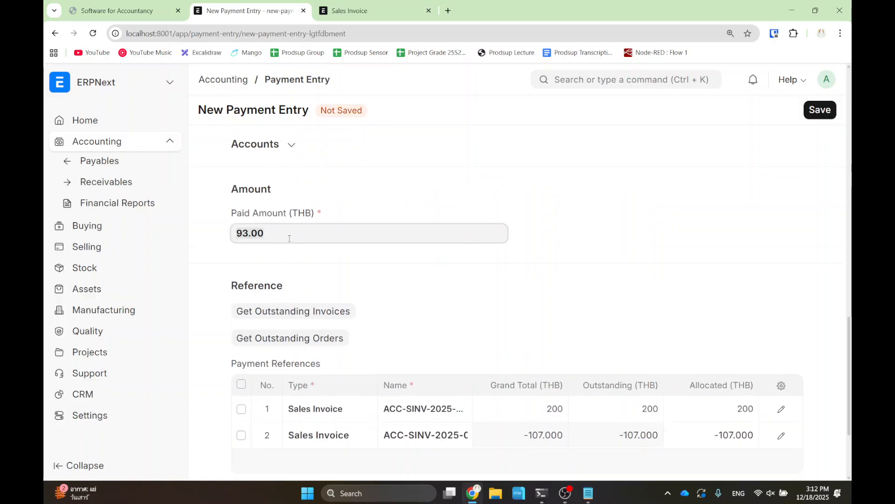
type("100")
left_click(348, 189)
left_click_drag(476, 346, 505, 475)
left_click(490, 360)
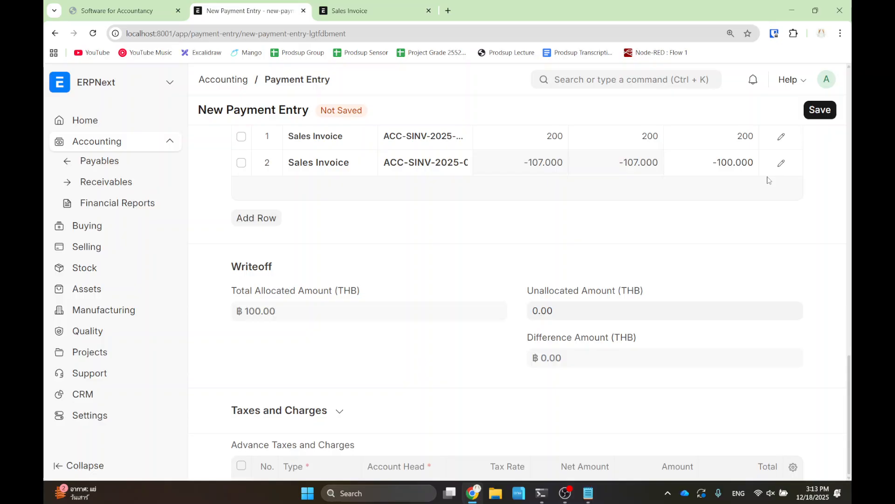
- Save the payment entry as draft ACC-PAY-2025-00008 and review its references
left_click(822, 116)
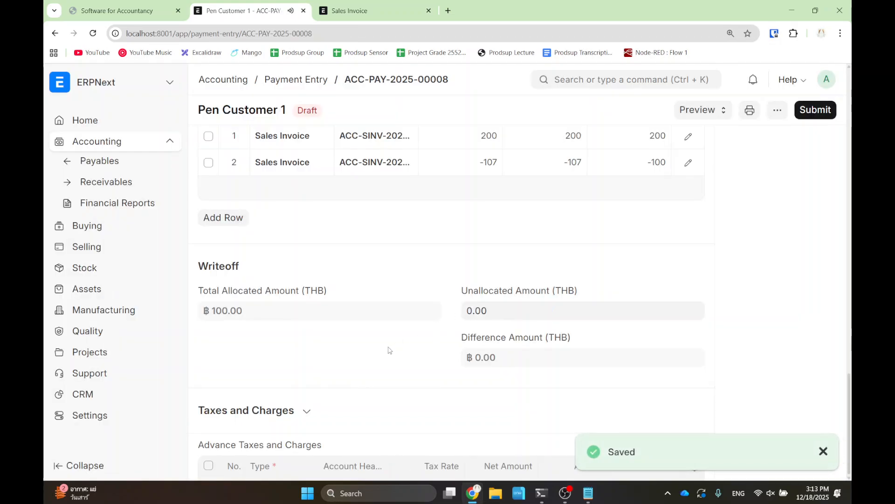
left_click_drag(423, 381, 363, 201)
left_click(359, 208)
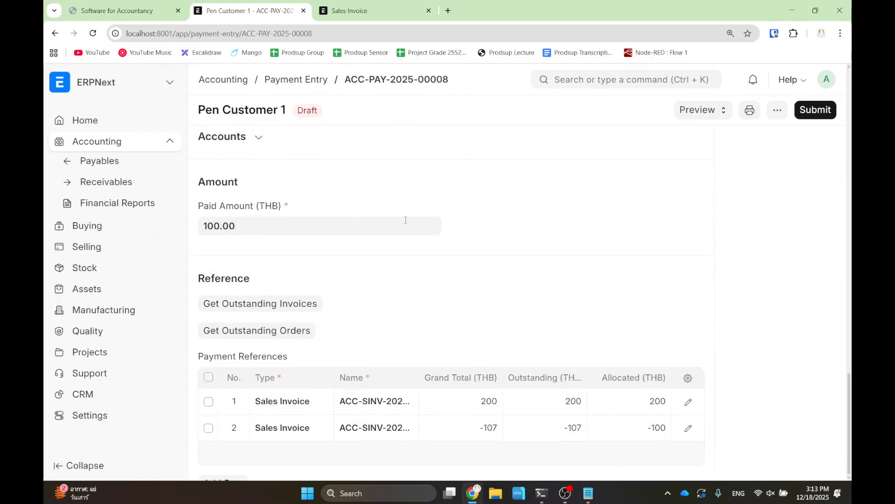
scroll(406, 220, "up", 1)
left_click_drag(653, 290, 684, 366)
left_click(660, 335)
scroll(288, 171, "up", 4)
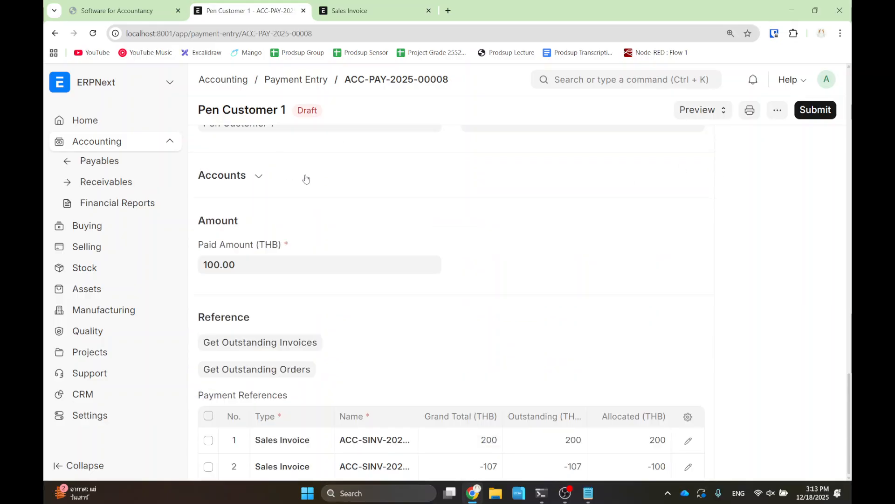
scroll(288, 173, "up", 1)
- Change the Paid Amount to 93
left_click(245, 318)
type("93")
left_click(520, 306)
scroll(519, 306, "down", 1)
left_click_drag(590, 296, 621, 383)
left_click(621, 380)
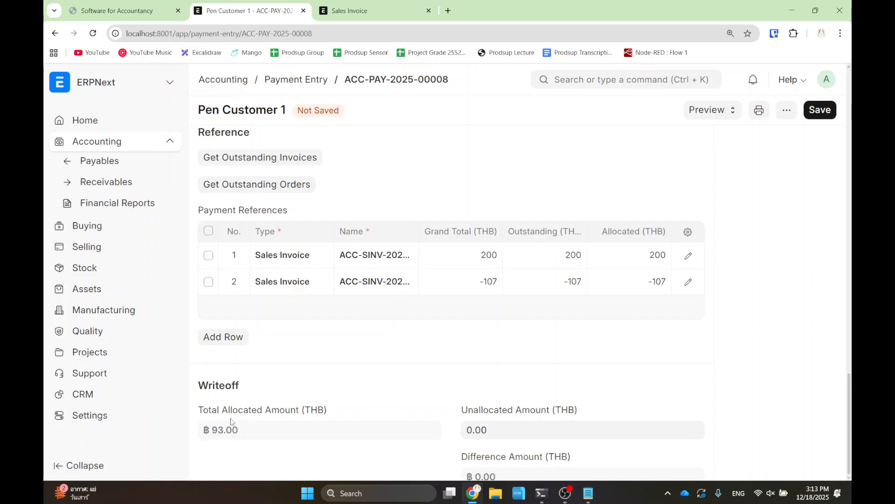
- Set the Paid Amount to 200 and save, leaving 107.00 unallocated
scroll(424, 420, "up", 4)
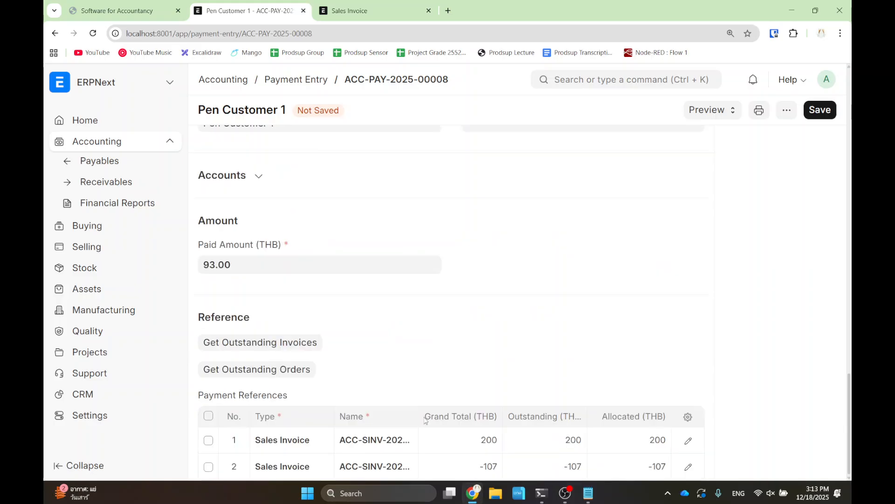
left_click(259, 268)
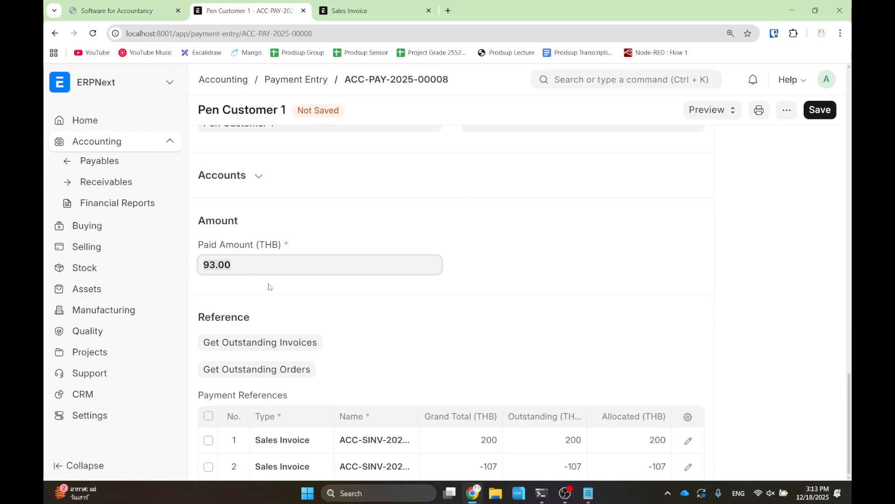
type("200")
left_click_drag(461, 324, 612, 473)
scroll(612, 473, "down", 7)
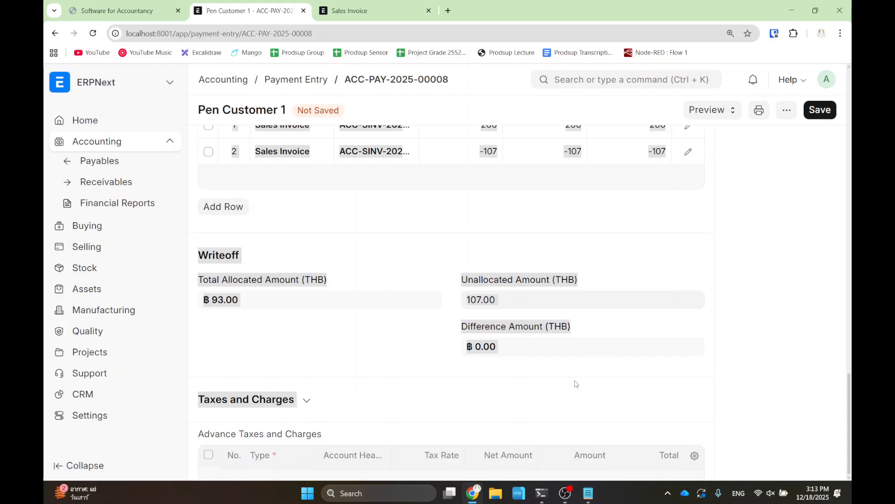
left_click(822, 112)
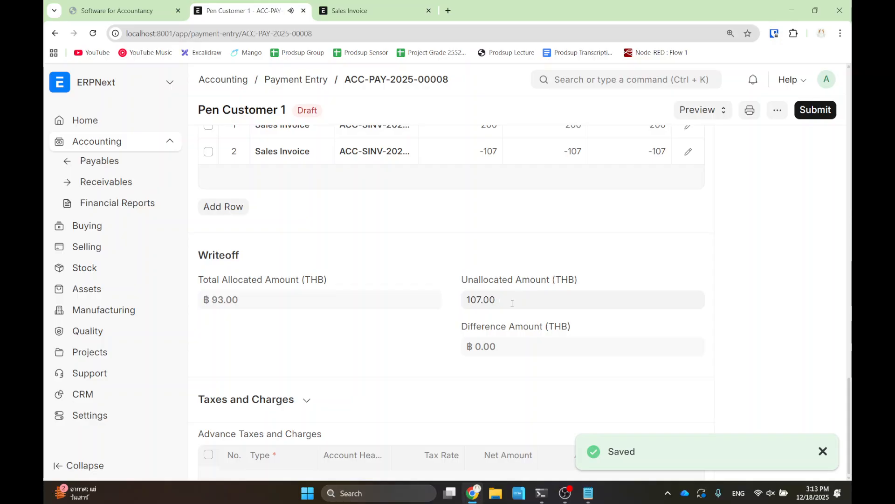
left_click_drag(436, 267, 544, 321)
mouse_move(508, 235)
left_mouse_down()
mouse_move(585, 255)
mouse_move(524, 114)
mouse_move(521, 78)
left_mouse_up()
scroll(521, 78, "up", 2)
left_click(776, 236)
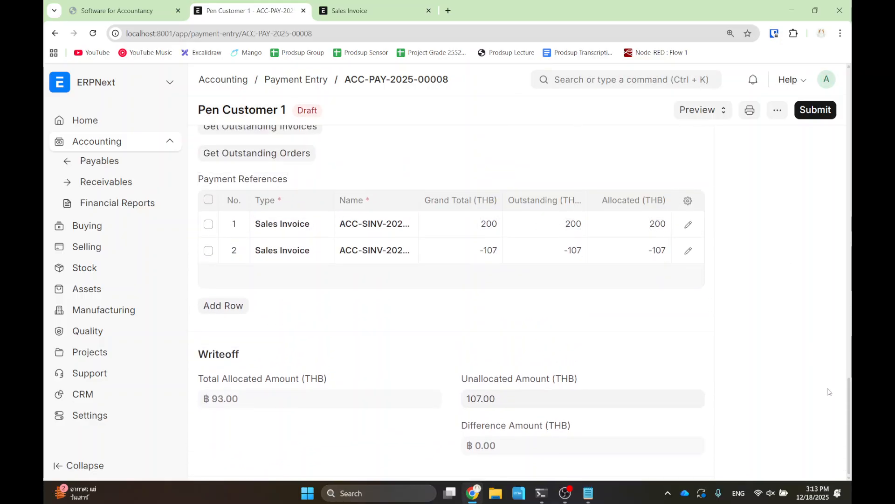
scroll(850, 424, "up", 4)
left_click_drag(850, 403, 845, 422)
- Enter a Paid Amount of 150 and review the updated allocations
left_click(260, 262)
type("150")
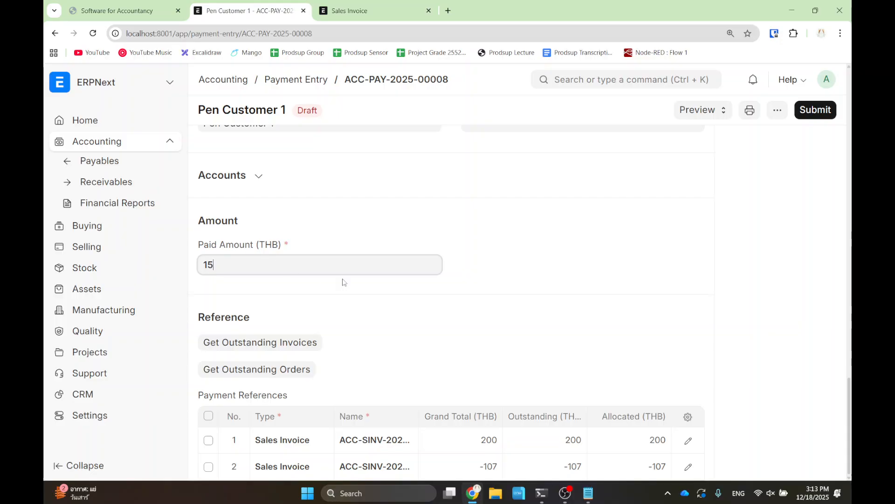
left_click(504, 294)
scroll(630, 362, "down", 7)
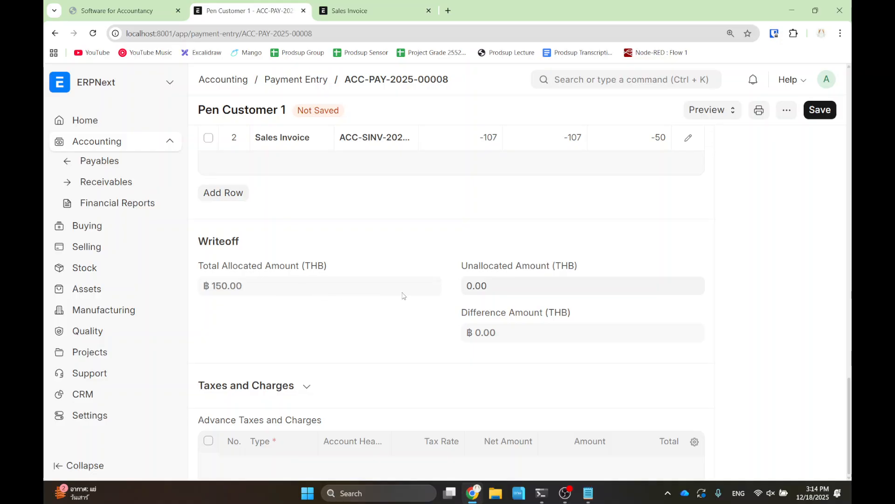
scroll(412, 295, "up", 7)
left_click_drag(630, 375, 634, 301)
scroll(634, 373, "down", 6)
left_click(626, 237)
scroll(634, 262, "up", 7)
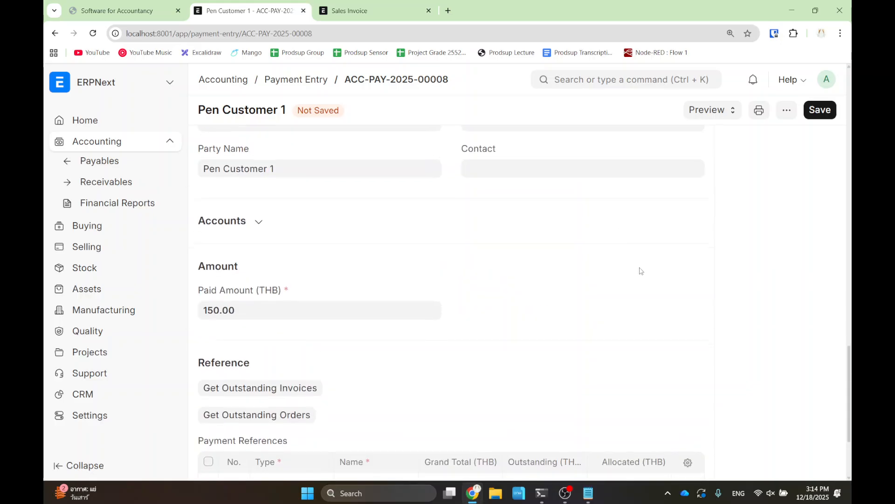
scroll(639, 279, "down", 1)
scroll(649, 354, "down", 3)
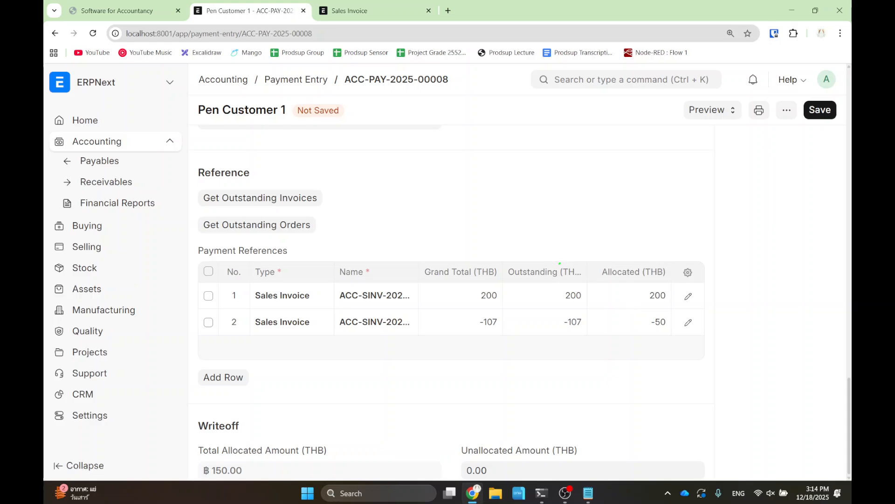
- Annotate row 2's -50 allocated against its -107 outstanding, then clear the annotations
left_click_drag(635, 311, 672, 336)
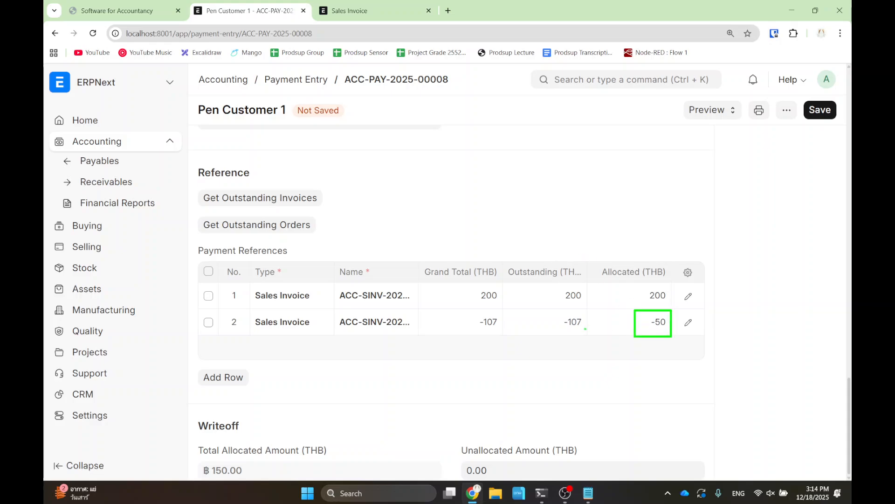
mouse_move(547, 306)
left_mouse_down()
mouse_move(590, 336)
mouse_move(608, 368)
mouse_move(640, 333)
left_mouse_up()
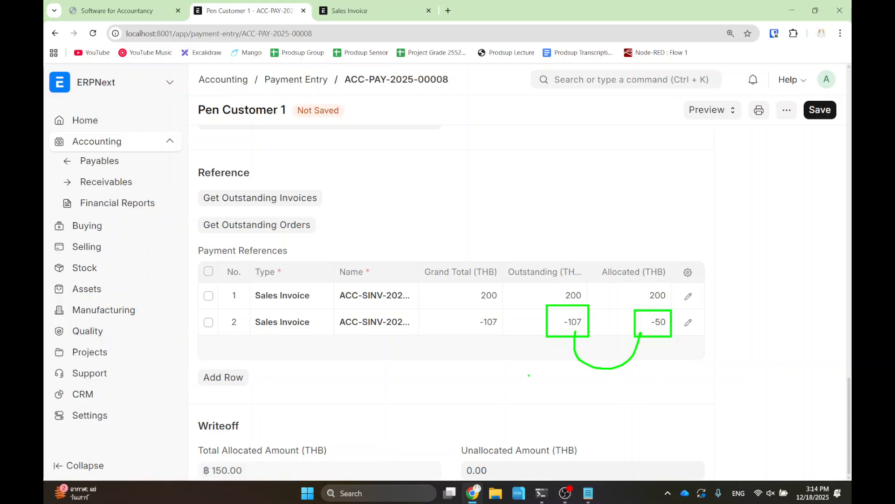
key("Escape")
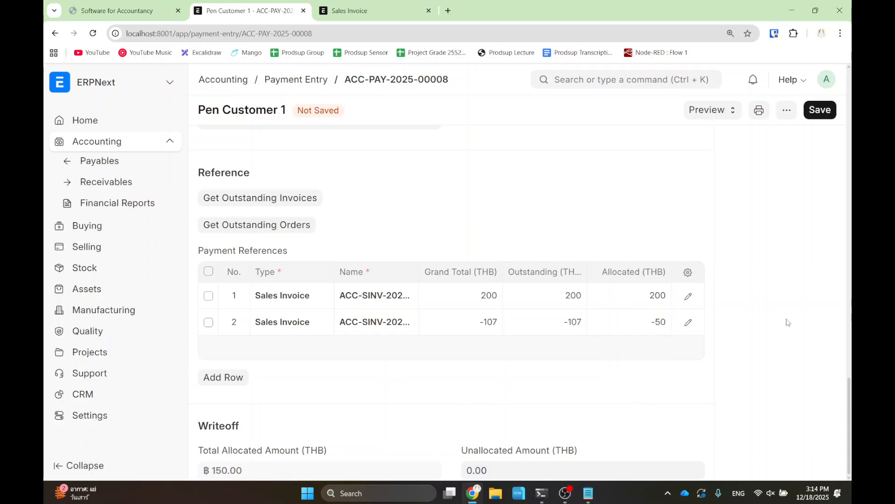
scroll(851, 396, "up", 3)
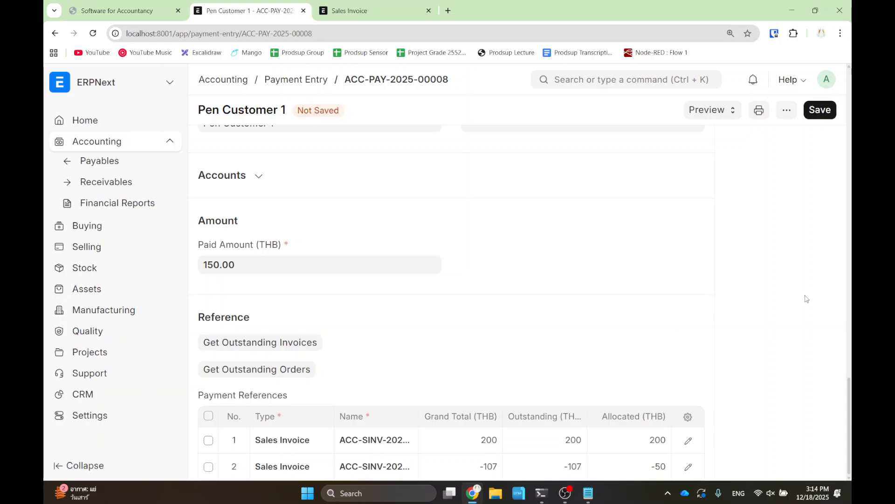
scroll(718, 338, "down", 2)
scroll(624, 335, "down", 5)
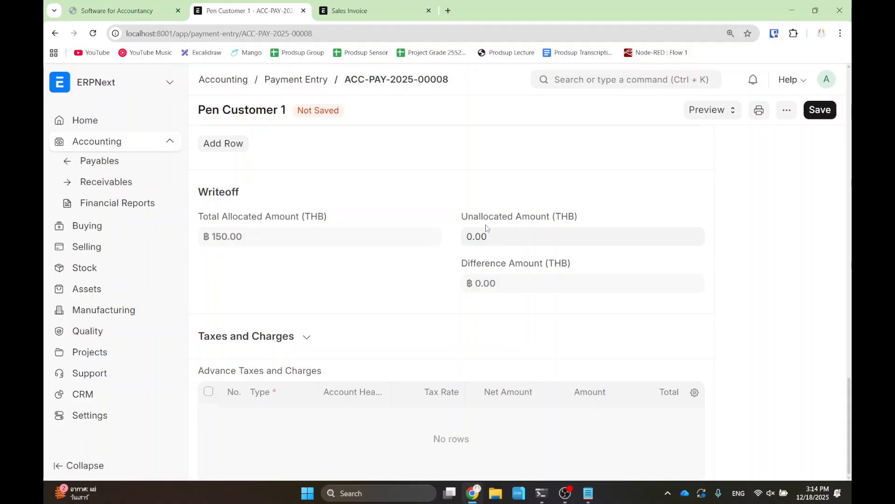
- Save the ฿150.00 payment entry ACC-PAY-2025-00008, then submit it and confirm permanent submission
left_click(824, 114)
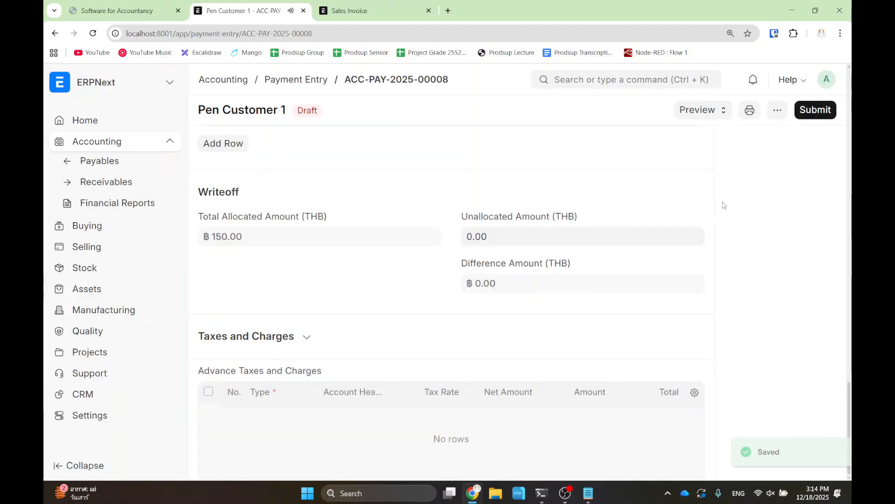
scroll(852, 416, "up", 5)
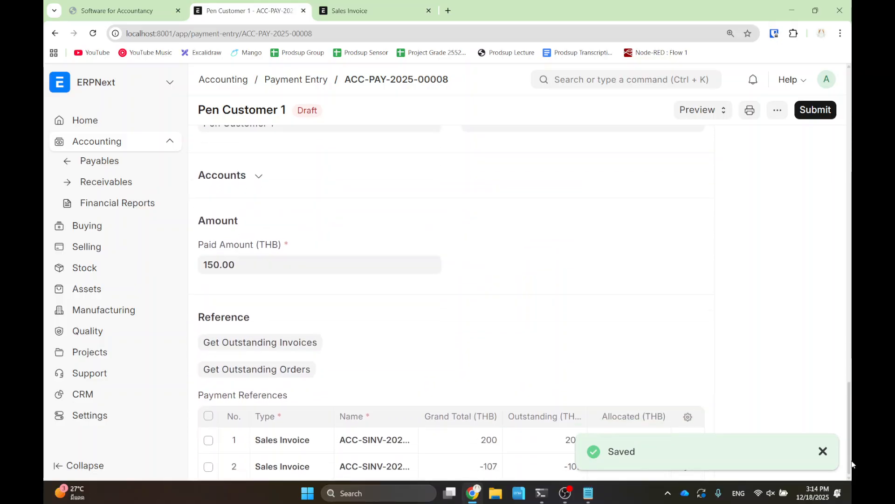
left_click_drag(537, 356, 566, 404)
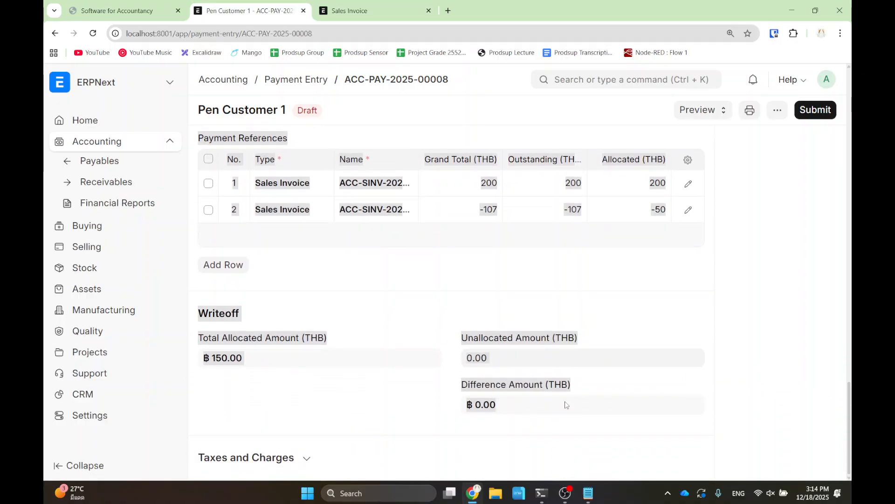
left_click(554, 279)
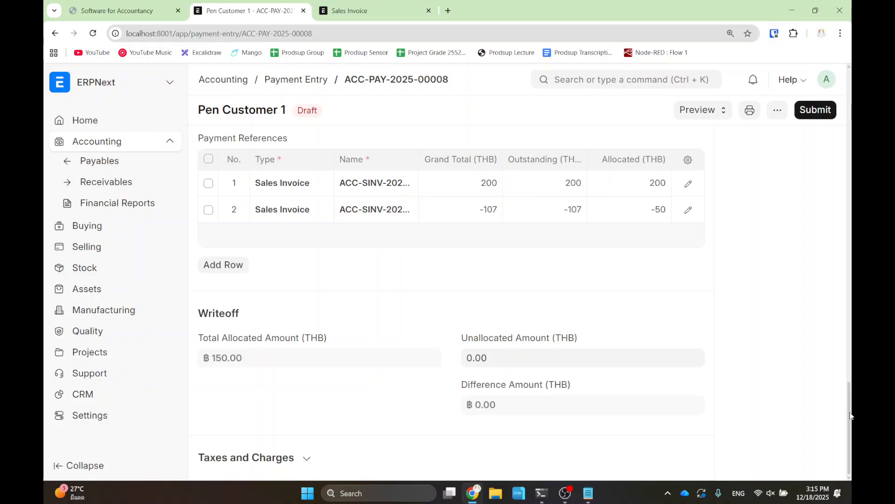
scroll(851, 413, "up", 5)
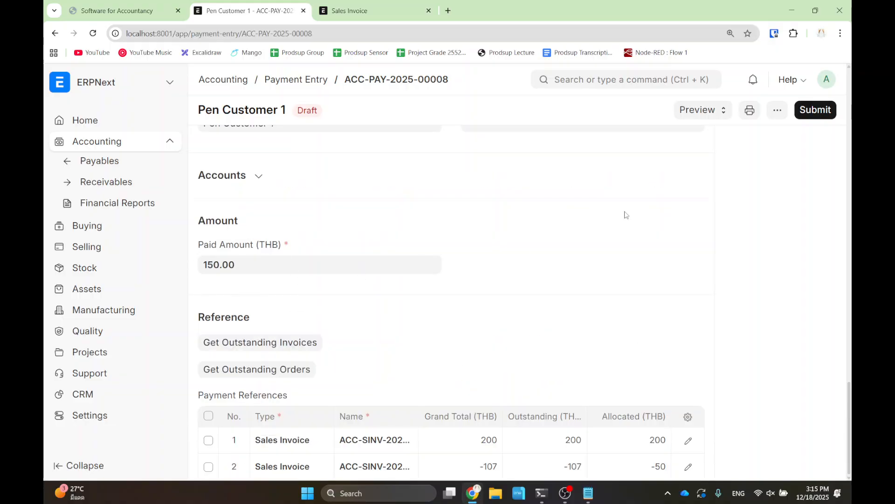
left_click(804, 108)
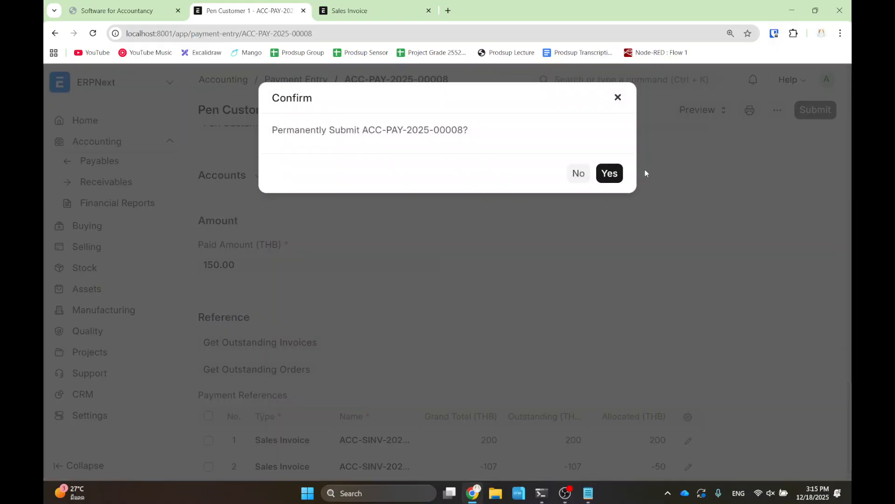
left_click(606, 175)
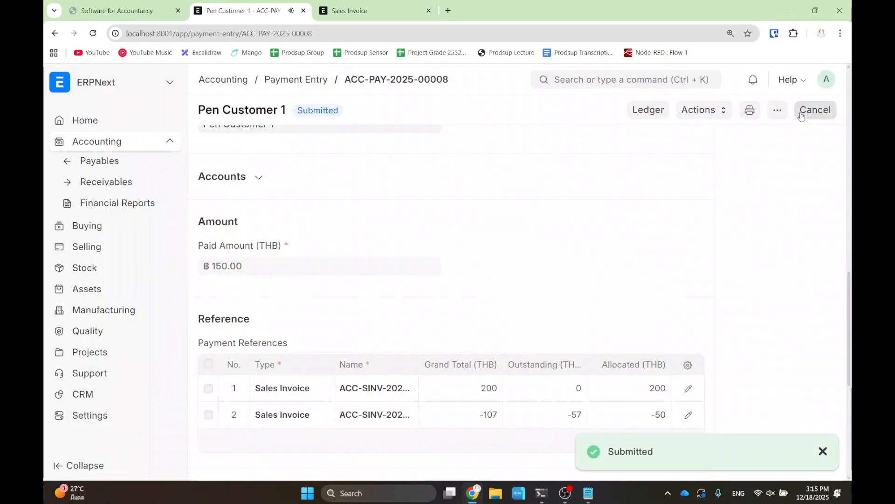
- Open the payment's General Ledger: Cash debited ฿150, Debtors credited ฿200 and debited ฿50
left_click(656, 117)
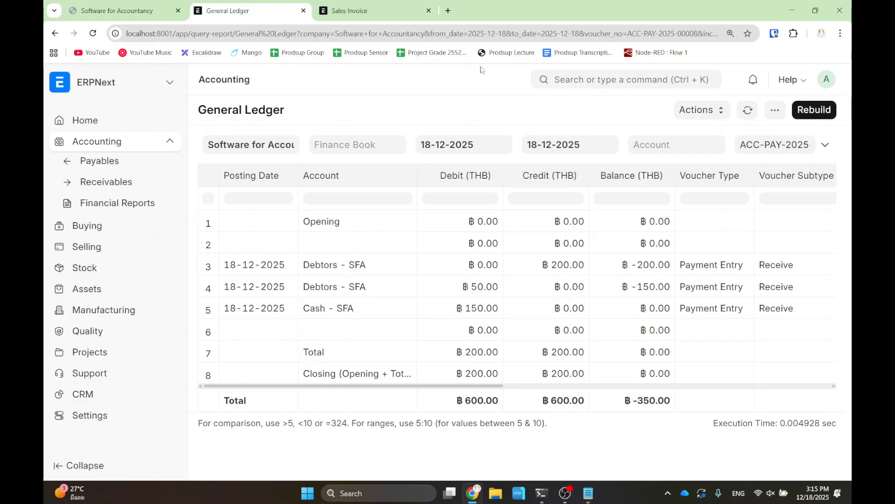
- Review the Return slide, advance to slide 19 on POS, then go back to the General Ledger
mouse_move(376, 15)
left_click(123, 6)
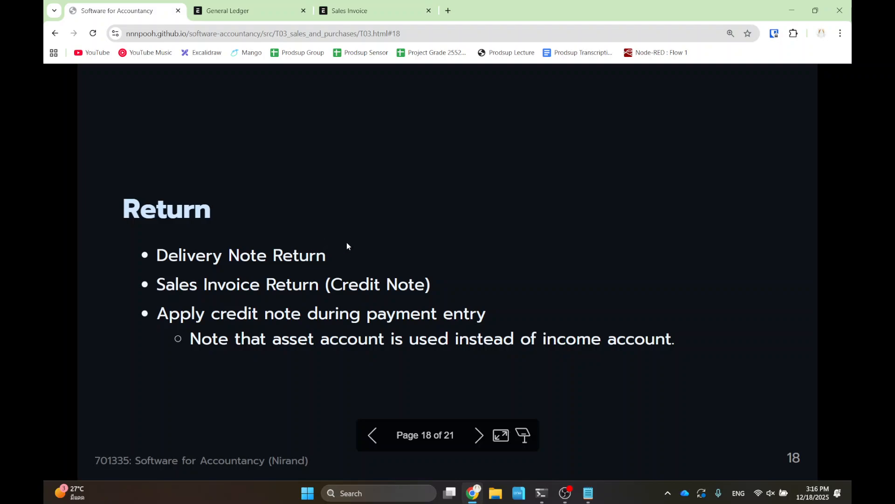
left_click_drag(169, 313, 486, 315)
left_click_drag(269, 338, 457, 340)
left_click(317, 272)
key("Right")
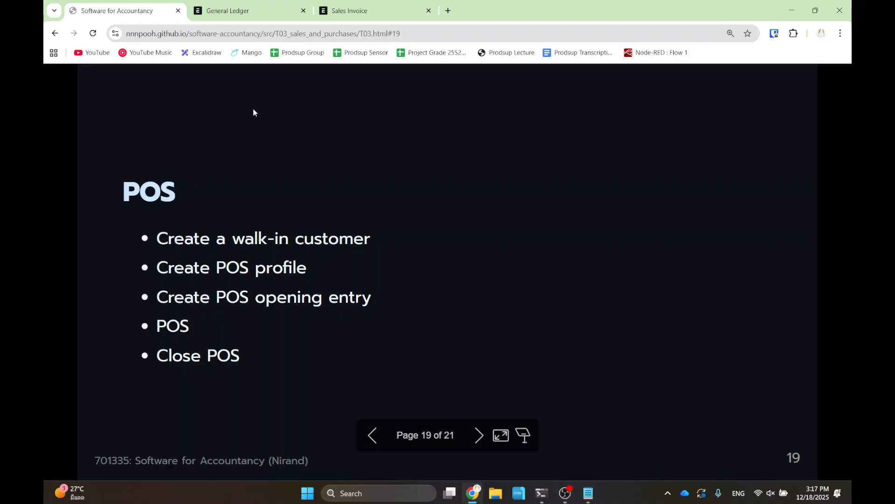
left_click(252, 14)
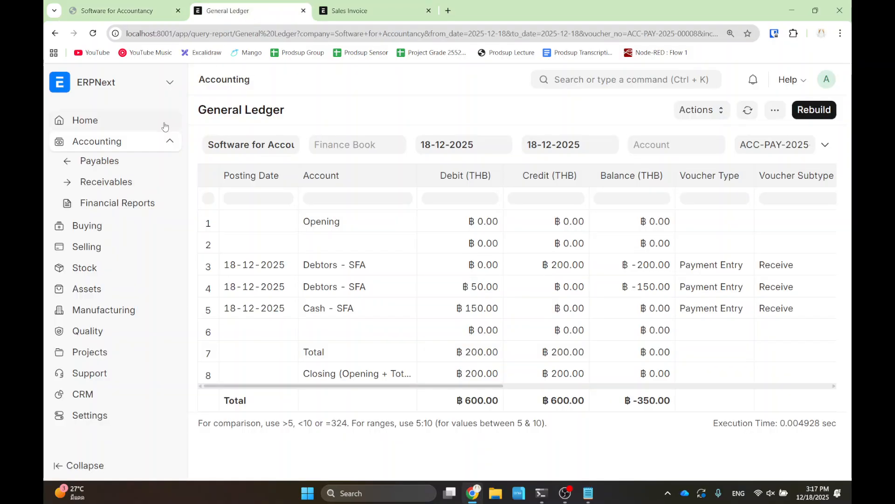
- Go through the ERPNext home to the Buying workspace, then search 'customer' to reach Customer List
left_click(91, 86)
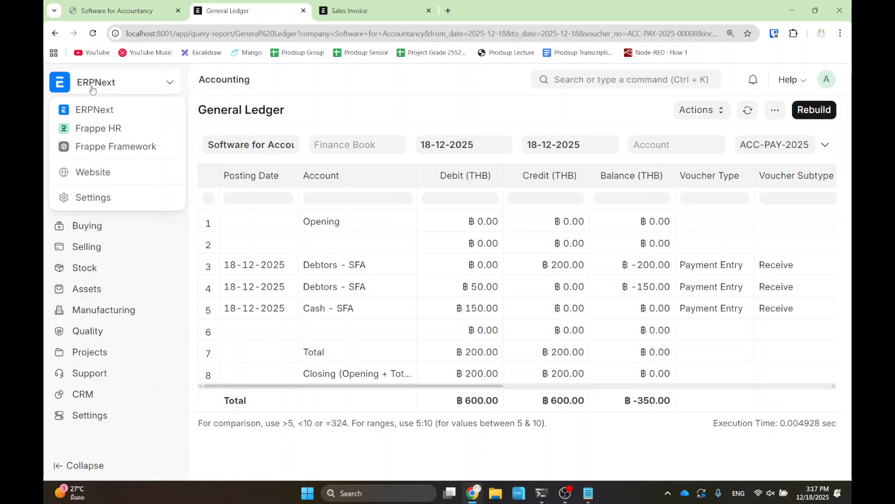
left_click(104, 109)
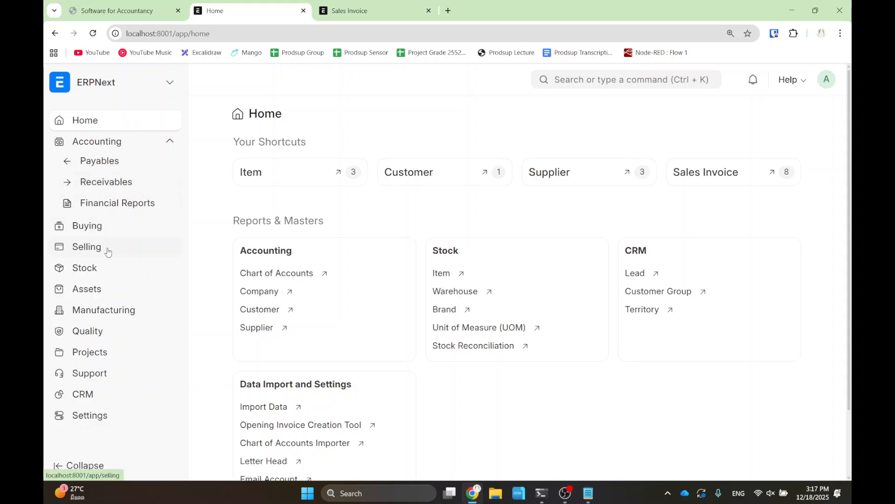
left_click(108, 229)
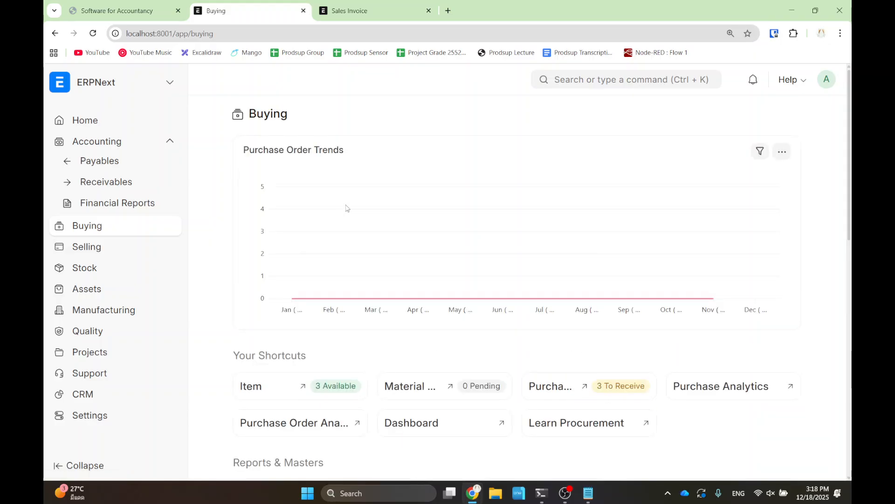
scroll(307, 308, "down", 3)
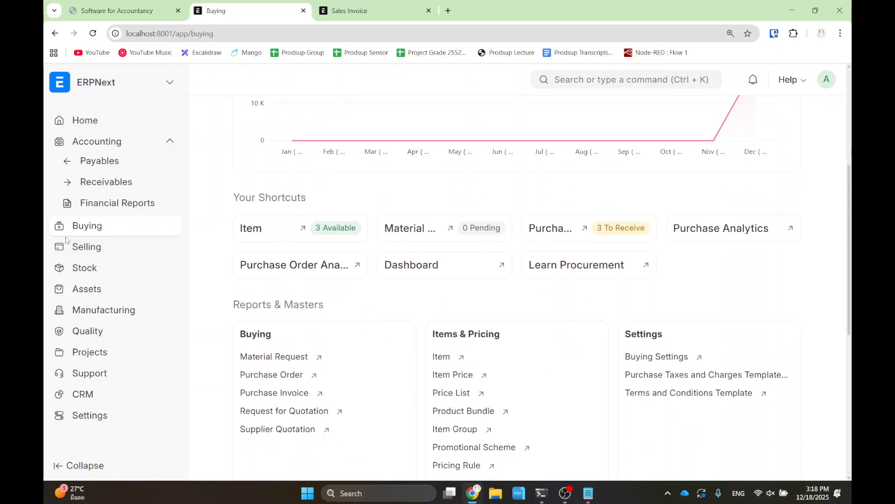
scroll(330, 352, "down", 1)
scroll(331, 352, "down", 3)
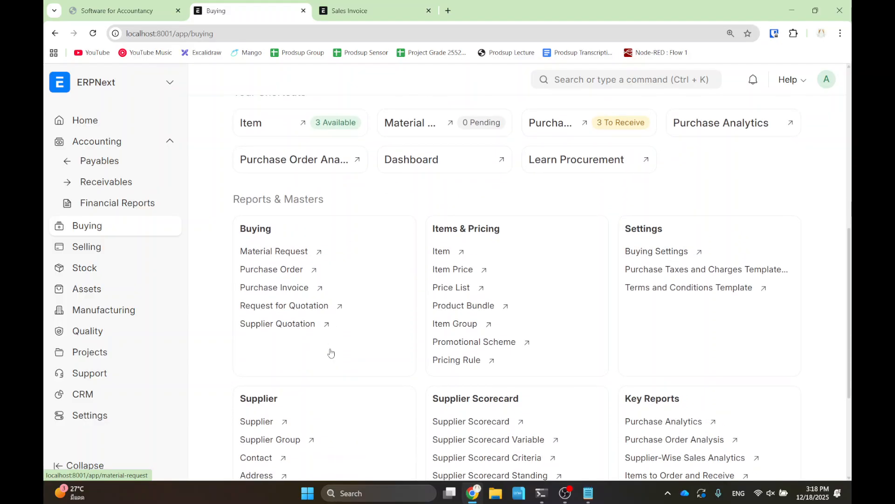
left_click(621, 78)
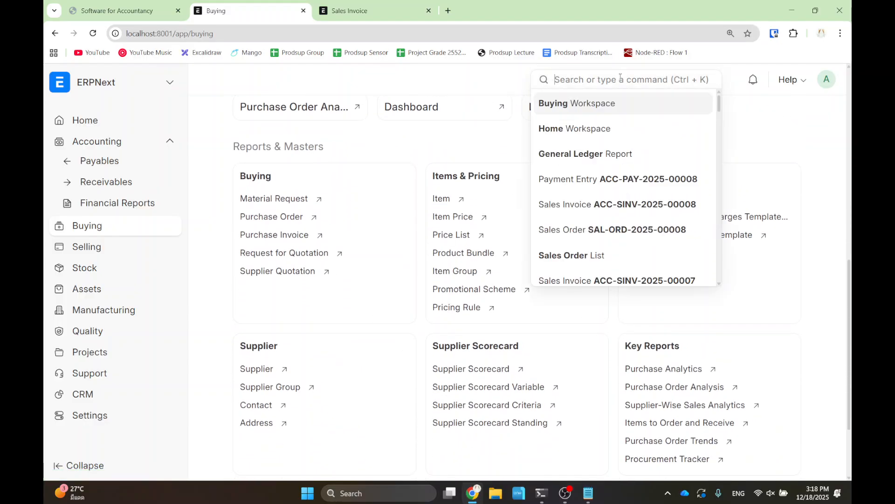
type("customer")
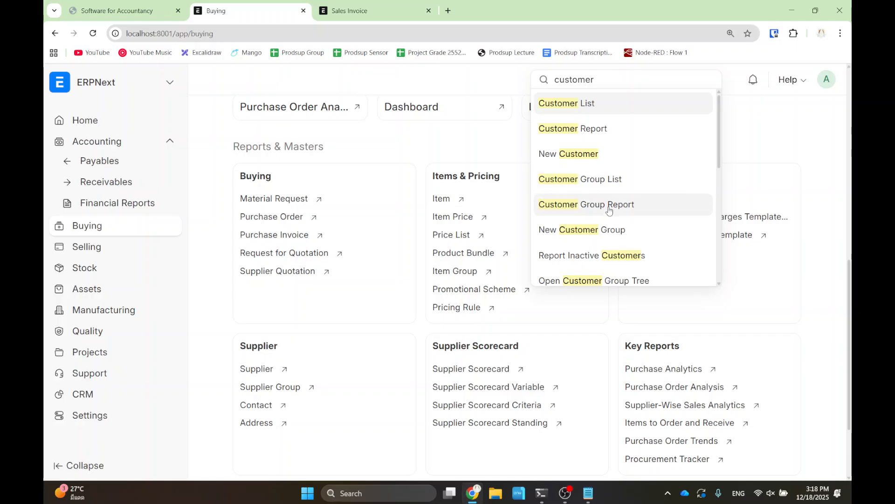
left_click(593, 104)
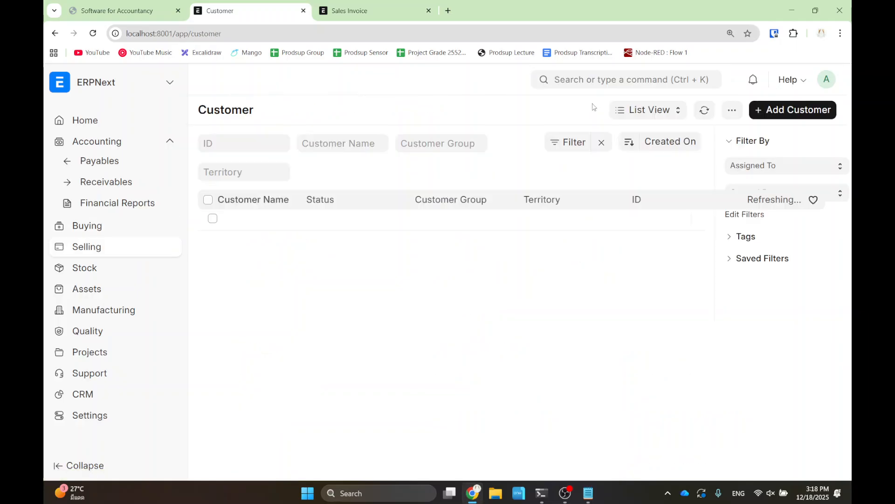
- Create and save a customer named 'Walkin Customer' with customer type Individual
left_click(812, 109)
type("Walkin")
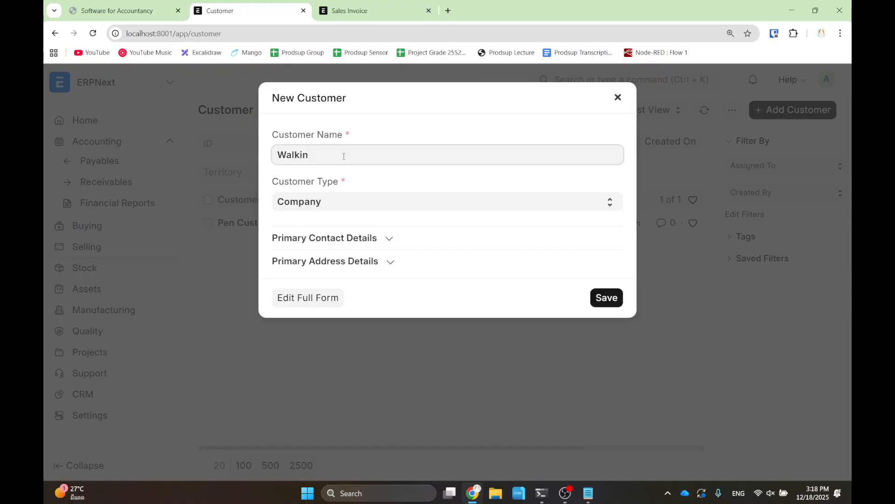
type(" Customer")
left_click(334, 210)
left_click(333, 236)
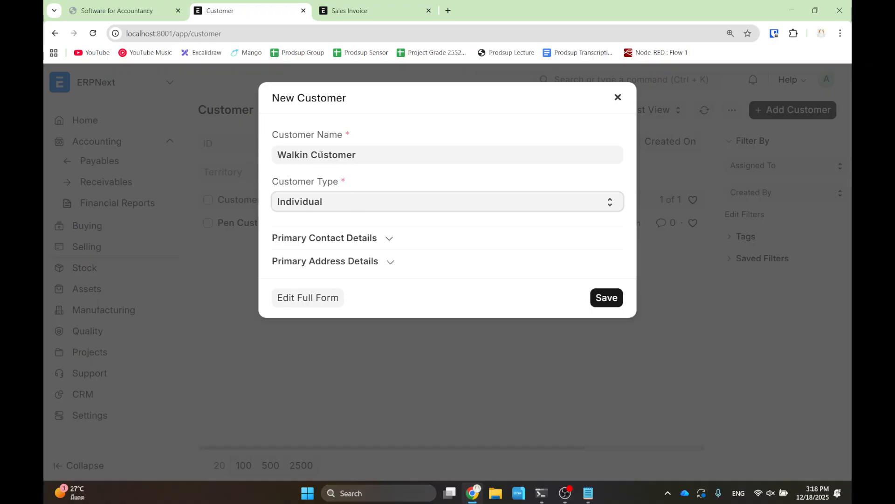
left_click(606, 298)
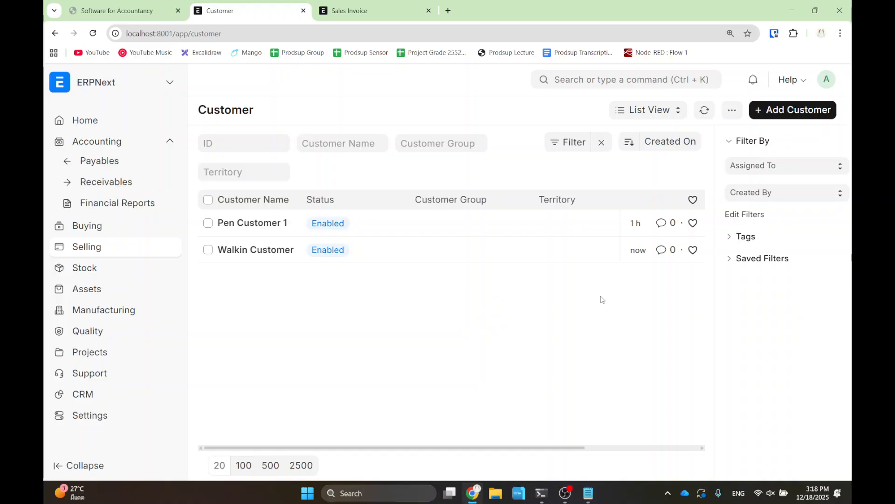
- From the Selling workspace's Point of Sale section, open the Point-of-Sale Profile list
left_click(111, 253)
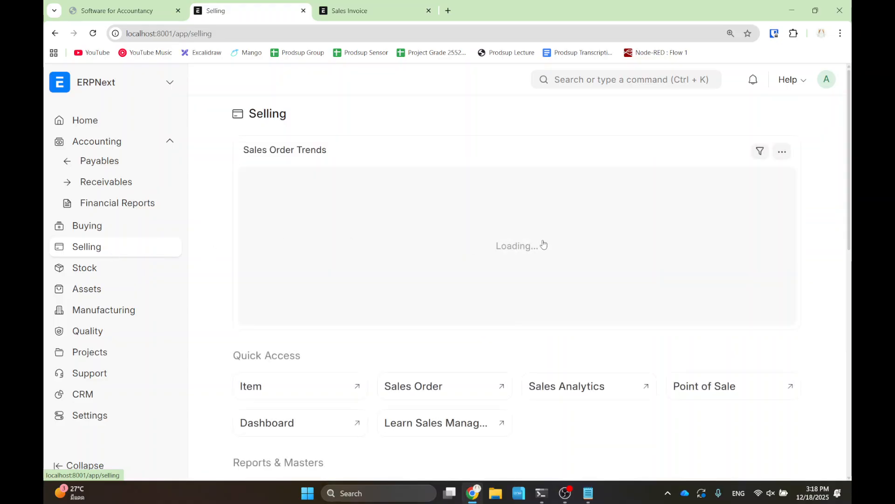
scroll(544, 243, "down", 1)
scroll(543, 243, "down", 2)
scroll(552, 249, "down", 1)
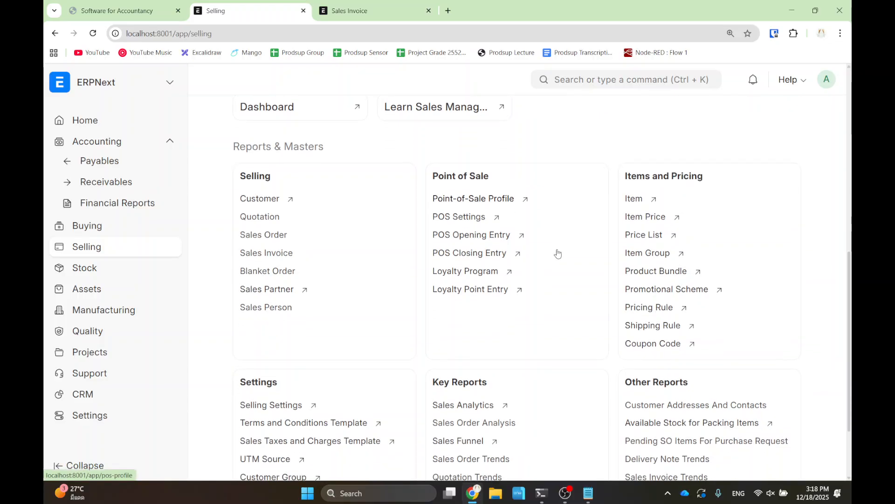
key("ctrl+2")
mouse_move(415, 167)
left_mouse_down()
mouse_move(464, 192)
mouse_move(538, 209)
left_mouse_up()
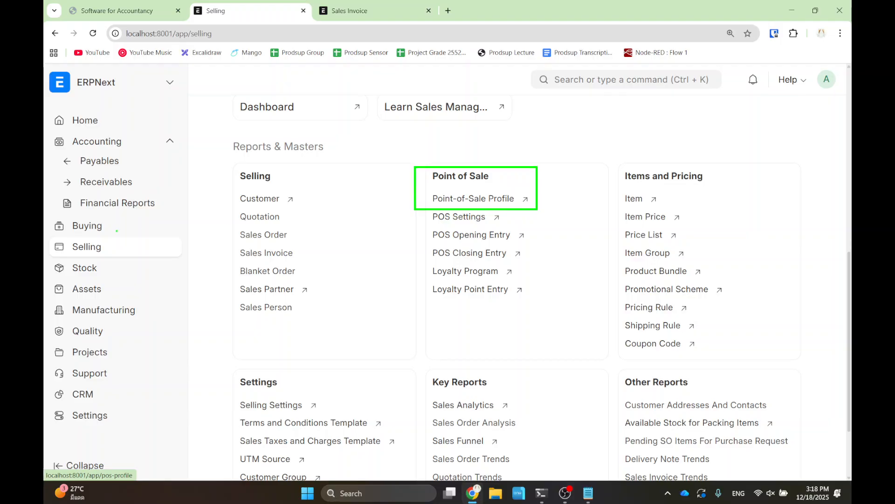
mouse_move(50, 232)
left_mouse_down()
mouse_move(129, 259)
mouse_move(242, 164)
mouse_move(409, 193)
left_mouse_up()
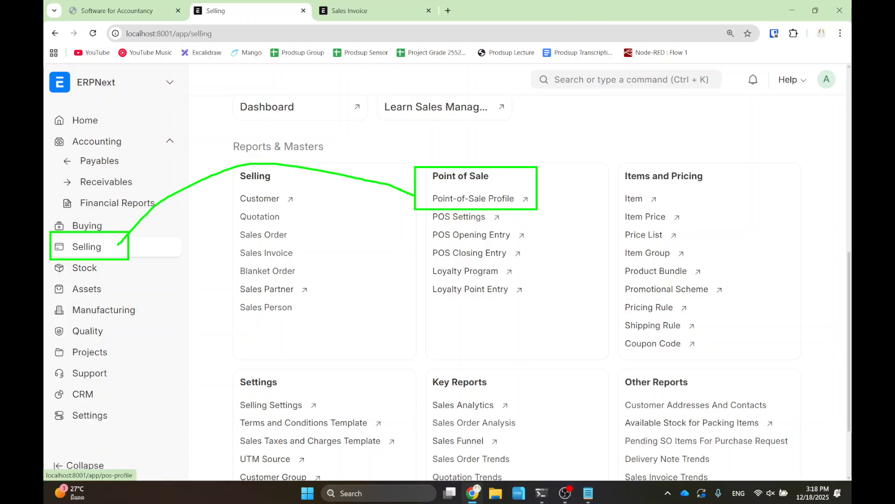
left_click(471, 199)
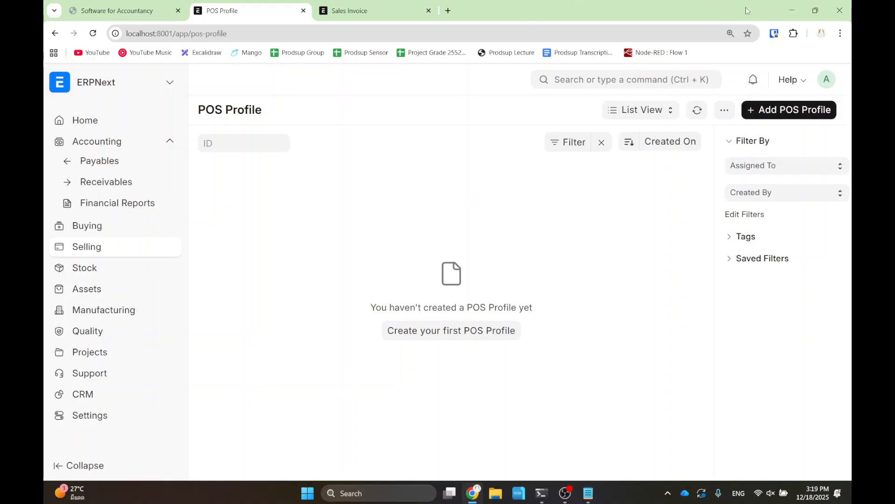
- Add a new POS Profile named 'Cashier 1' with warehouse Stores - SFA
left_click(776, 114)
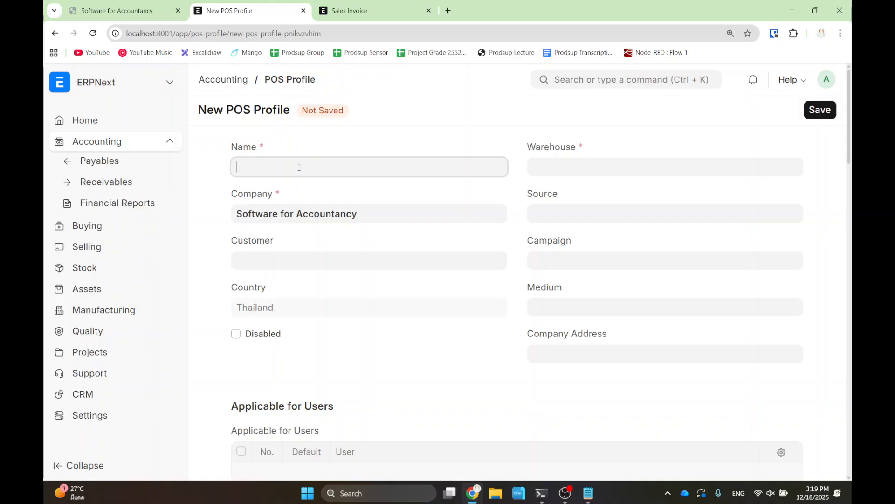
type("Cashier1")
key("BackSpace")
type("1")
left_click(441, 119)
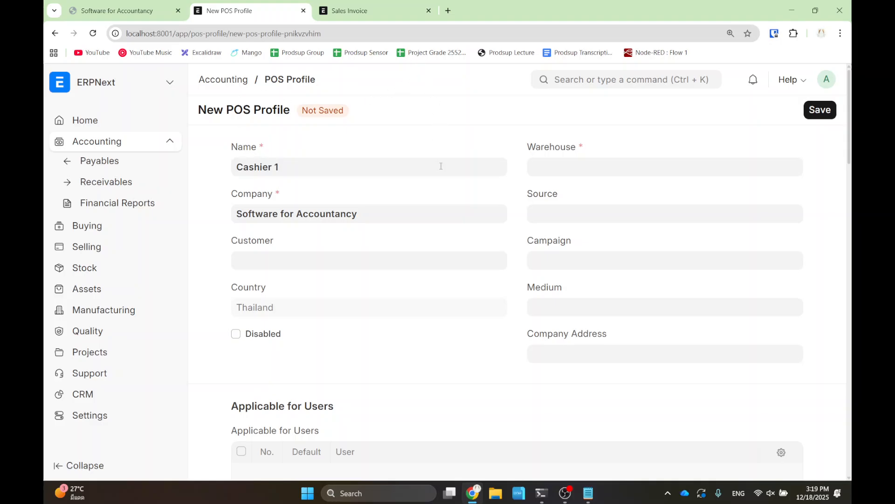
left_click(562, 169)
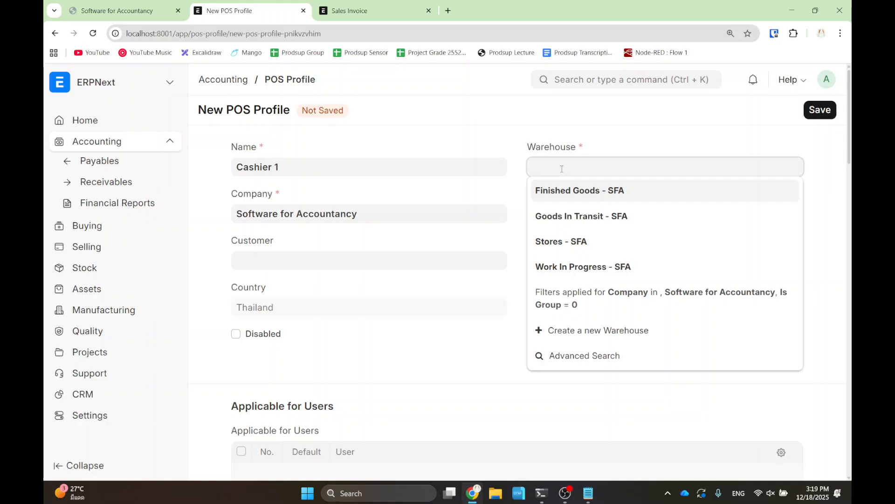
left_click(583, 249)
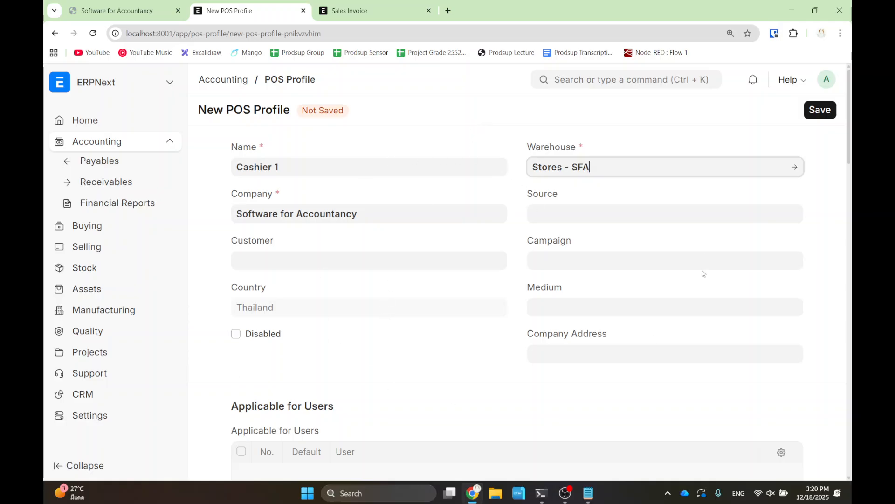
scroll(522, 302, "down", 3)
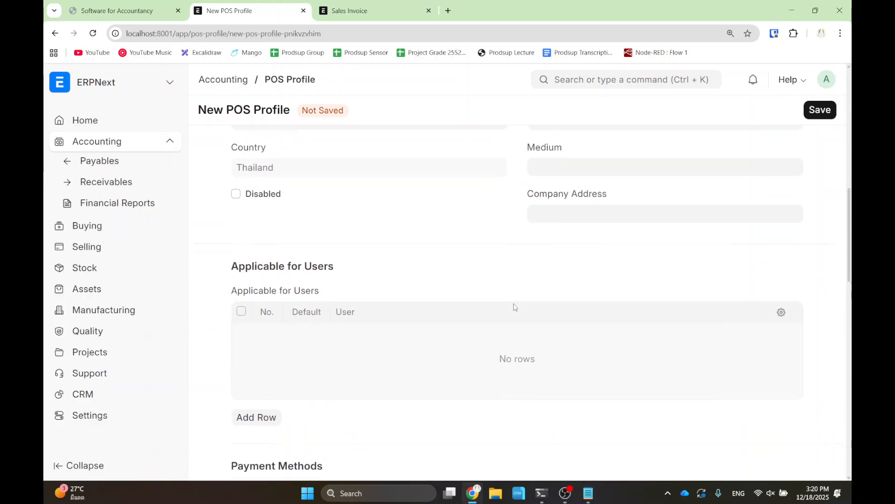
- Set the first payment method row to Cash and delete the extra empty row
scroll(515, 307, "down", 3)
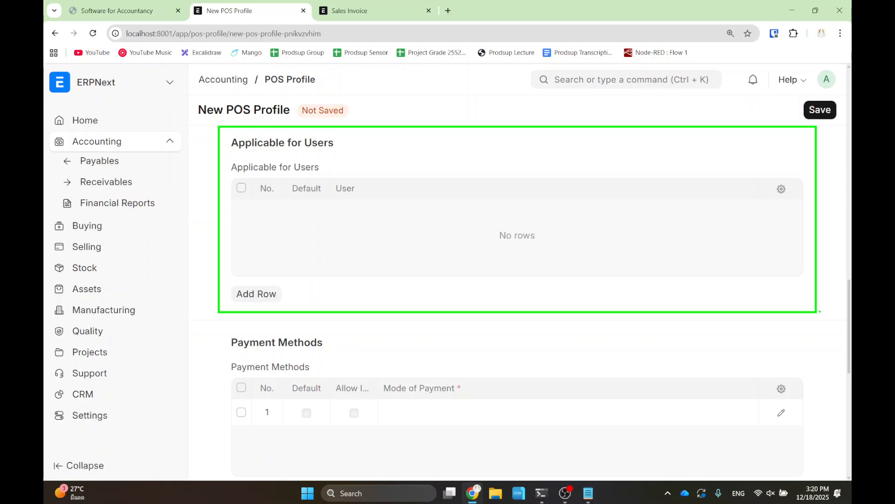
scroll(355, 317, "down", 2)
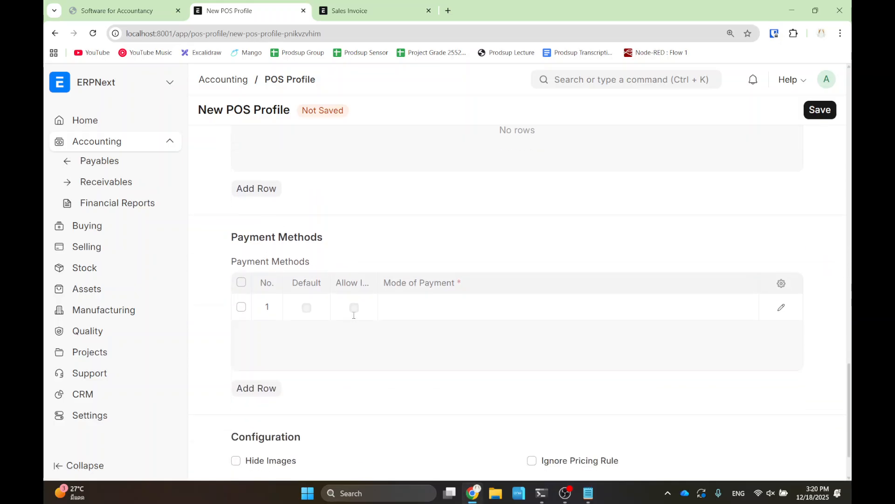
left_click(429, 286)
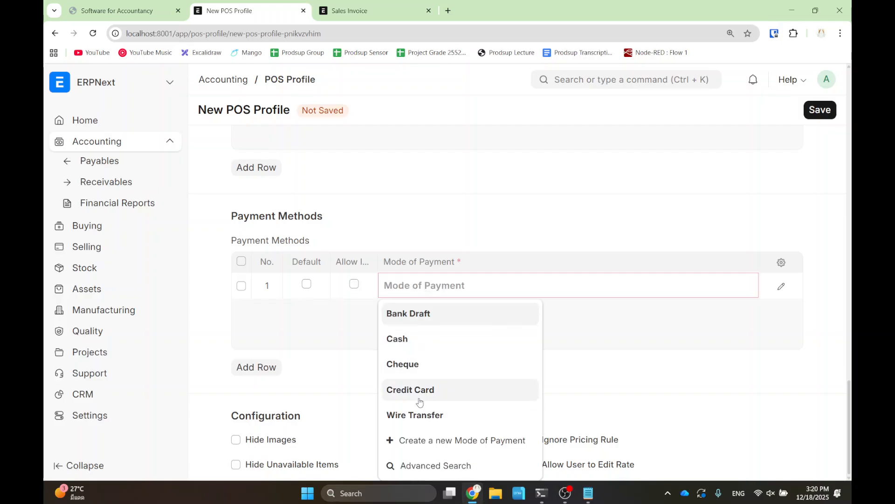
left_click(431, 346)
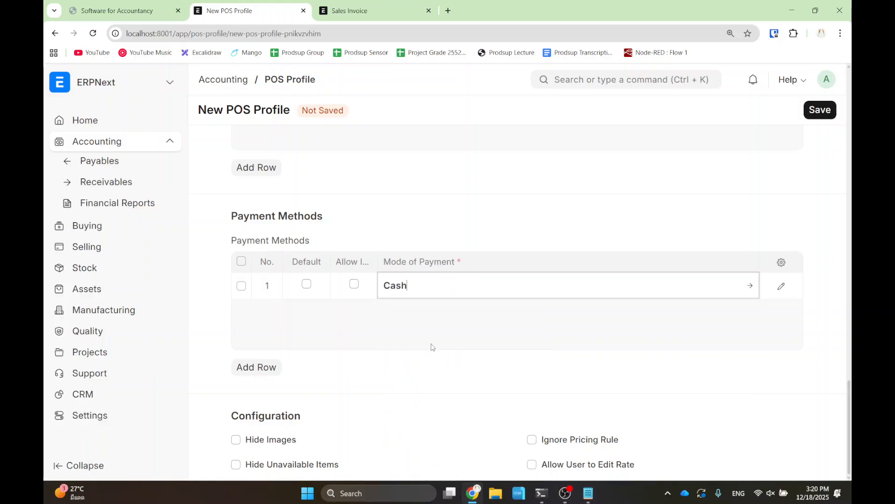
left_click(256, 366)
left_click(241, 312)
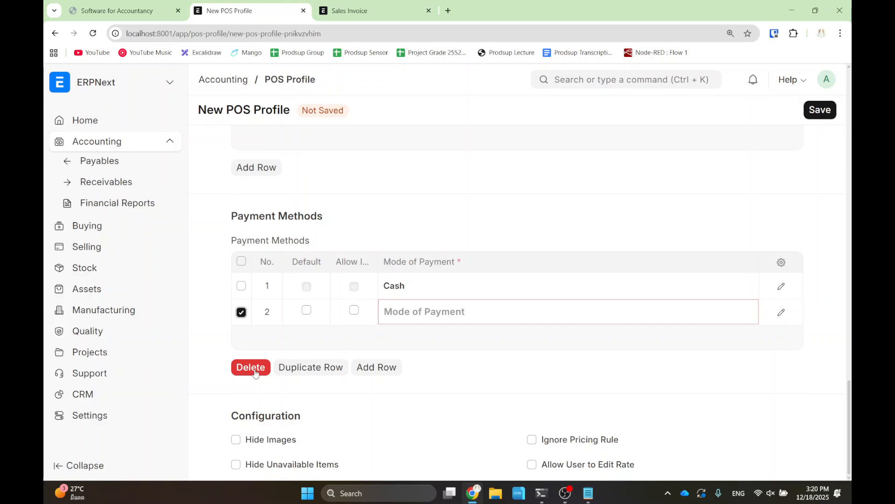
left_click(256, 371)
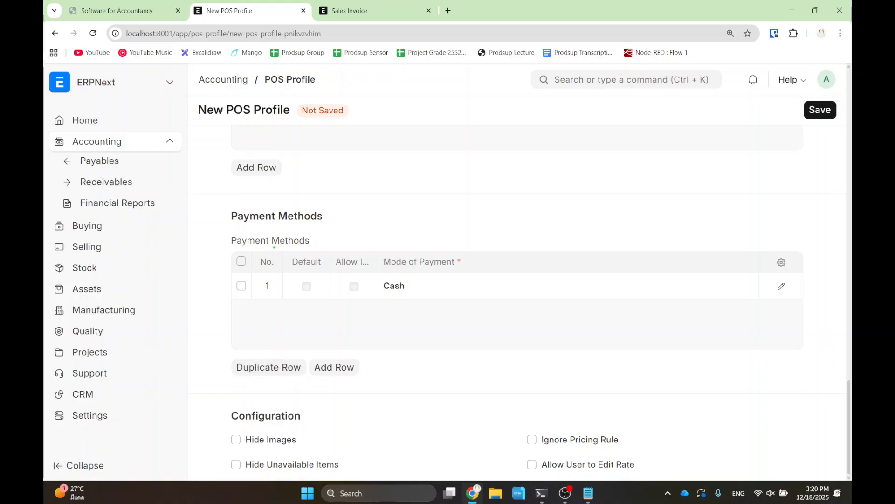
- Tick Default on the Cash payment method row
left_click_drag(282, 250, 334, 316)
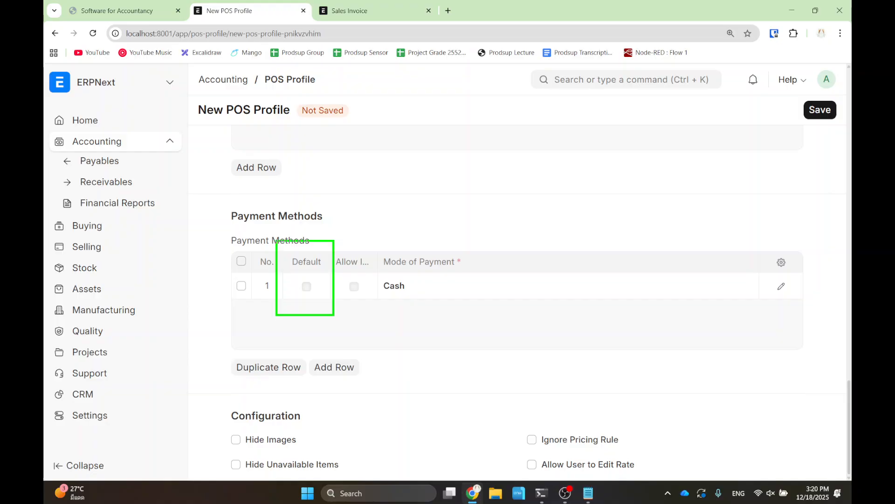
key("Escape")
left_click(309, 286)
left_click(308, 284)
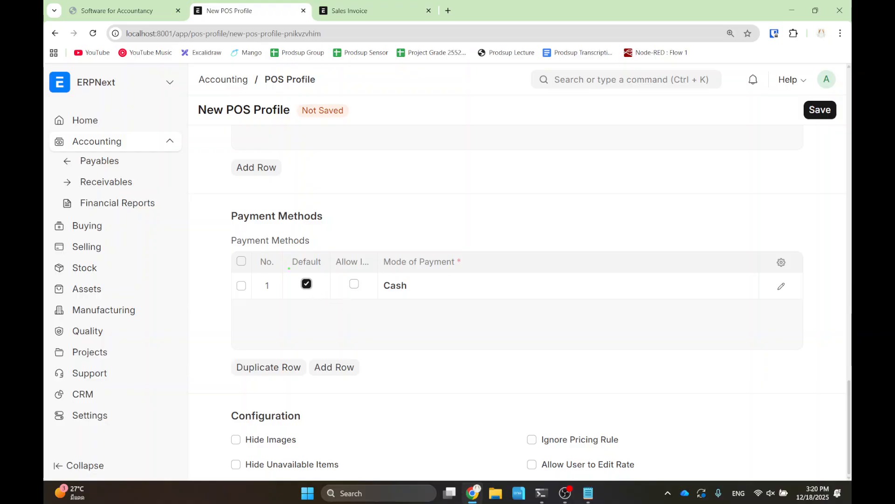
left_click_drag(283, 245, 325, 310)
mouse_move(379, 242)
left_mouse_down()
mouse_move(508, 324)
mouse_move(508, 313)
left_mouse_up()
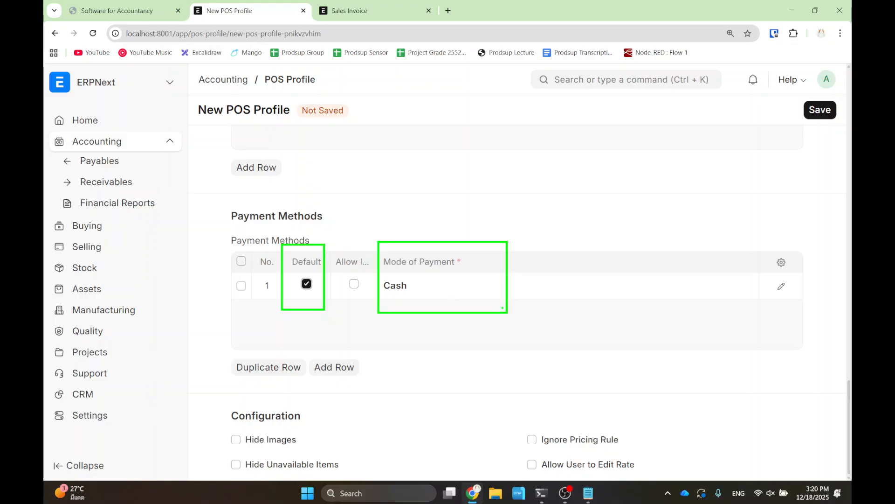
key("Escape")
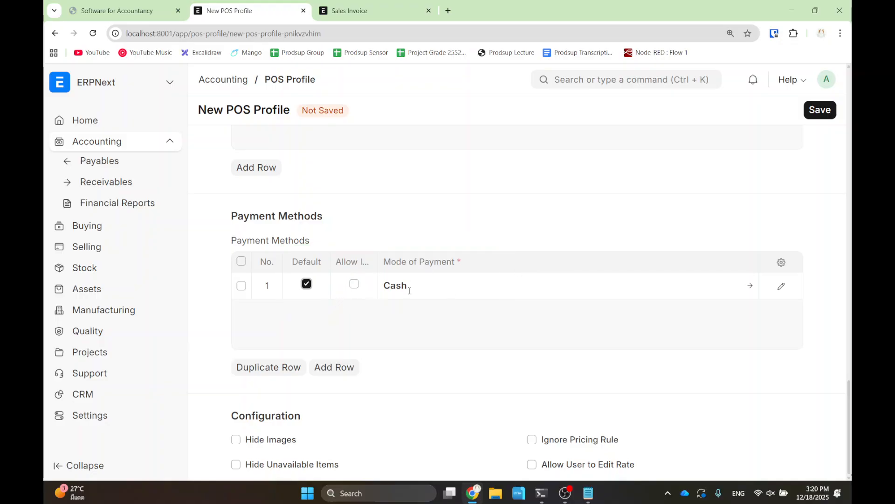
left_click_drag(692, 392, 705, 425)
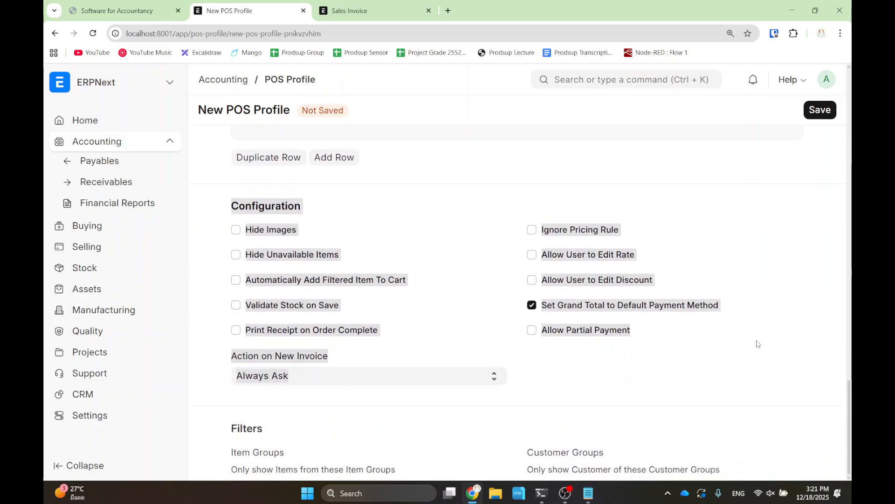
scroll(751, 340, "up", 5)
left_click_drag(632, 380, 564, 454)
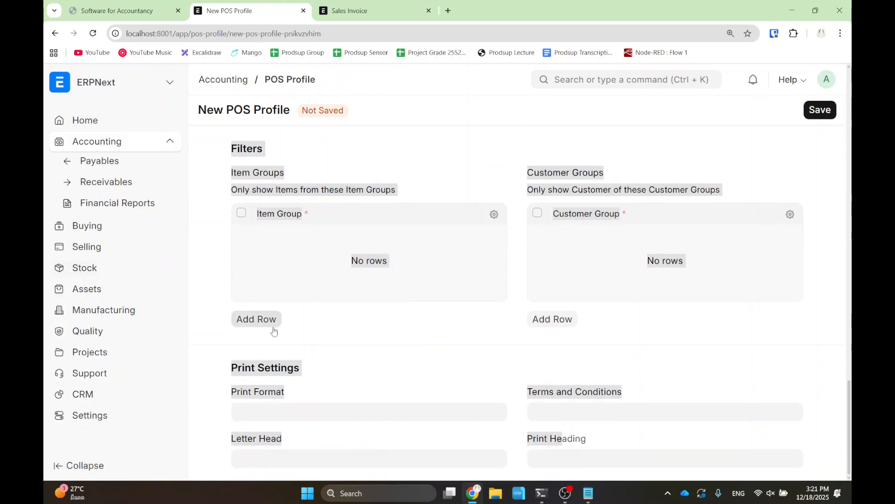
left_click(372, 342)
left_click_drag(211, 332, 254, 442)
left_click(208, 363)
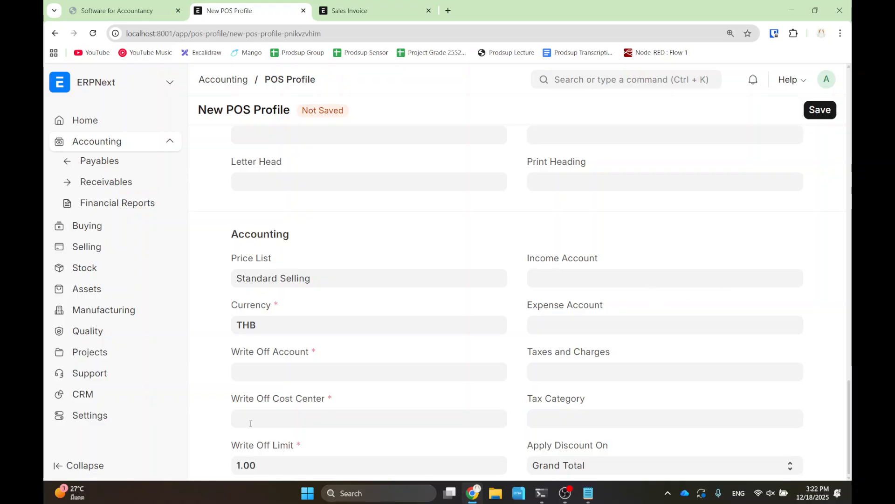
- Set the Write Off Account to Write Off - SFA
left_click(296, 376)
type("write")
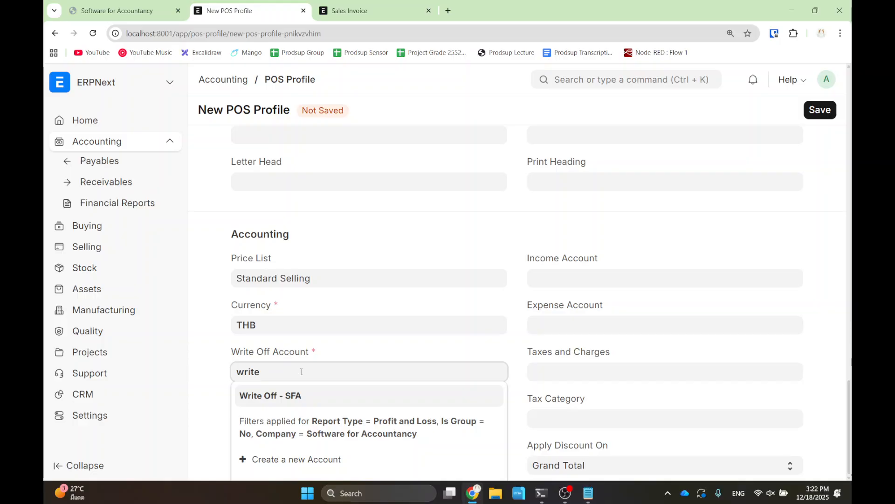
left_click(291, 400)
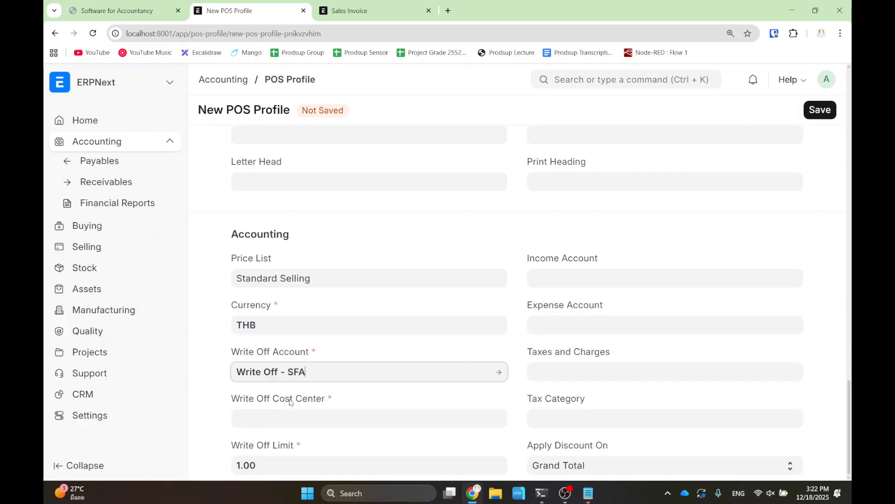
- Set the Write Off Cost Center to Main - SFA
left_click(283, 422)
left_click(286, 444)
scroll(287, 443, "up", 15)
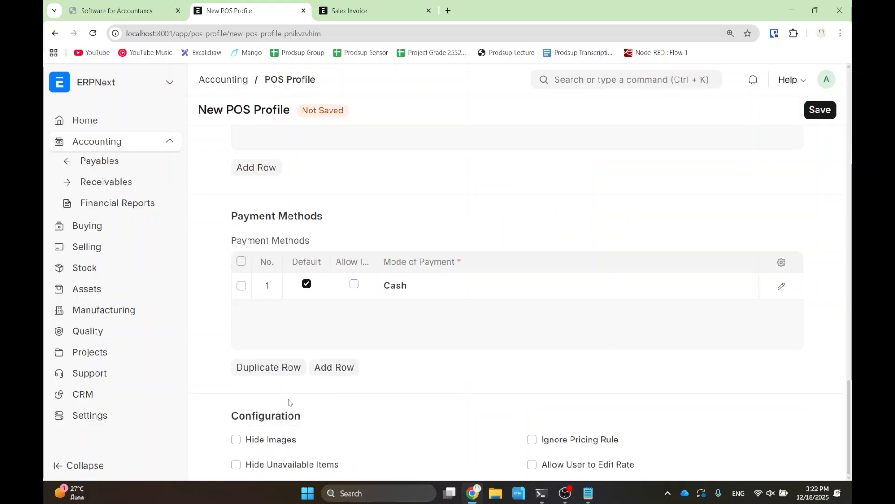
scroll(293, 363, "up", 4)
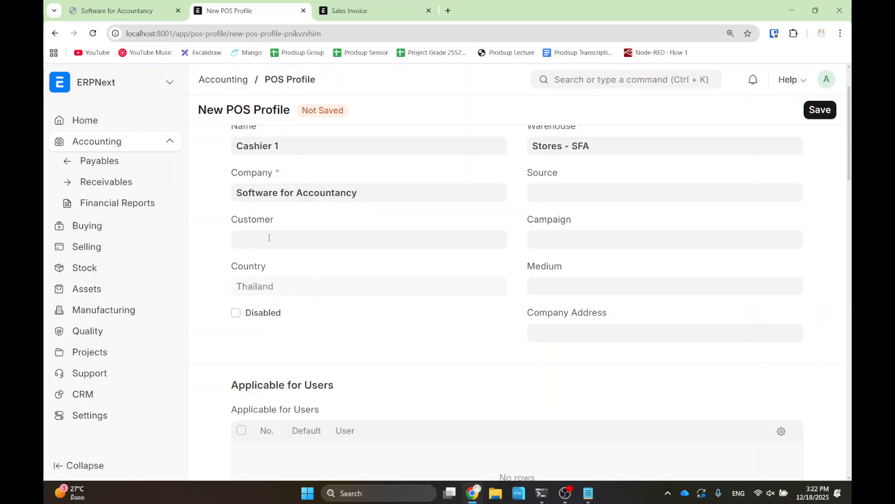
left_click(283, 259)
left_click(201, 268)
left_click_drag(211, 300, 284, 426)
scroll(262, 413, "down", 20)
scroll(273, 459, "down", 13)
left_click(228, 375)
left_click(256, 351)
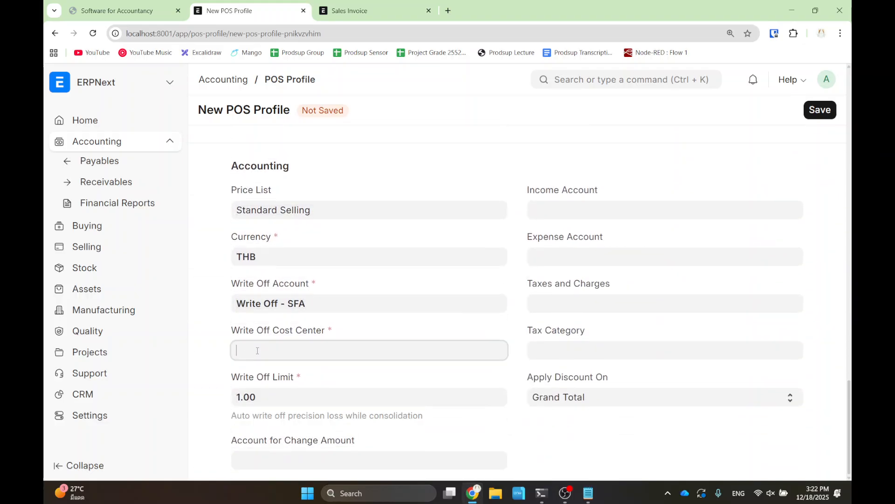
left_click(275, 388)
left_click(209, 333)
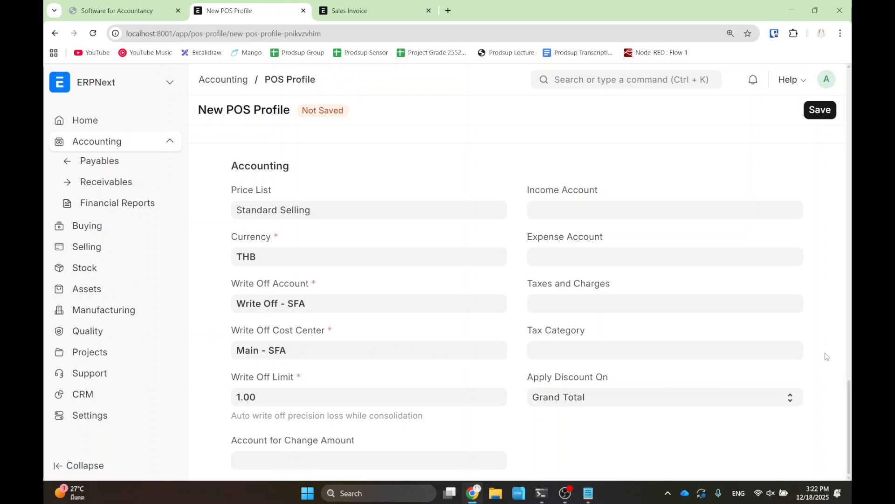
- Save the Cashier 1 POS Profile and return to the Accounting workspace
left_click(820, 110)
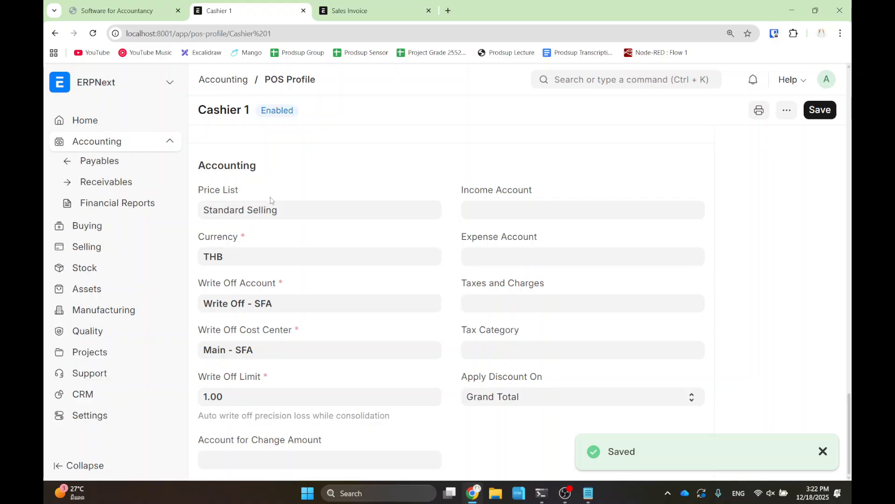
left_click(229, 81)
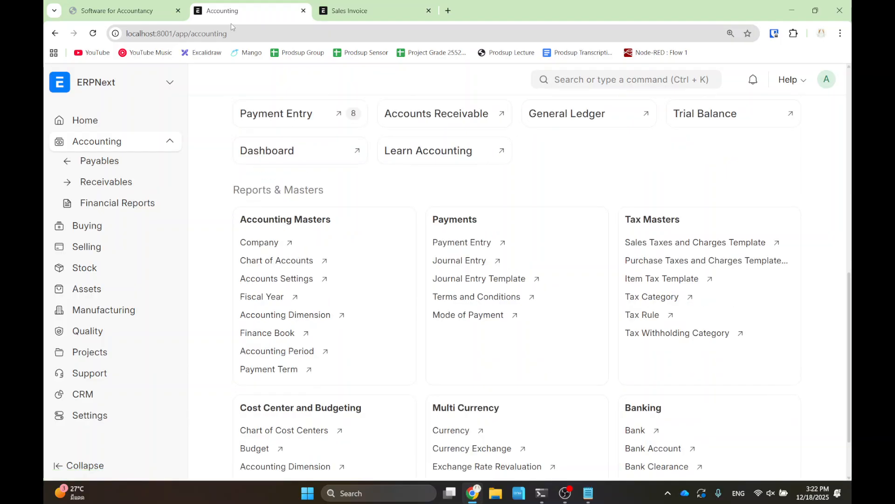
scroll(444, 154, "up", 3)
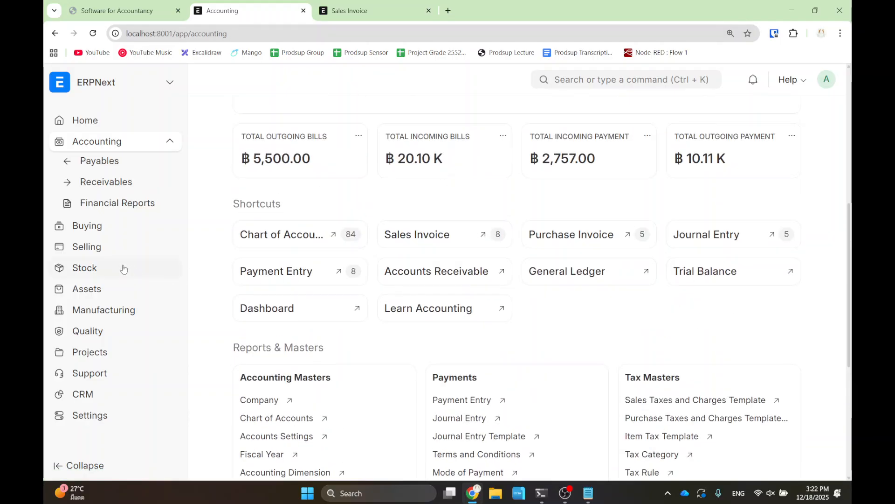
- From the Selling workspace, open the POS Opening Entry list under Point of Sale
left_click(97, 248)
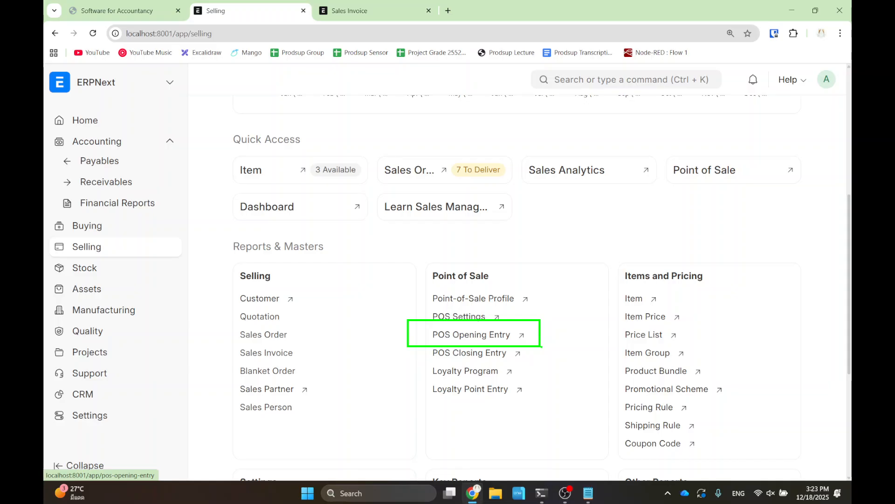
left_click(484, 337)
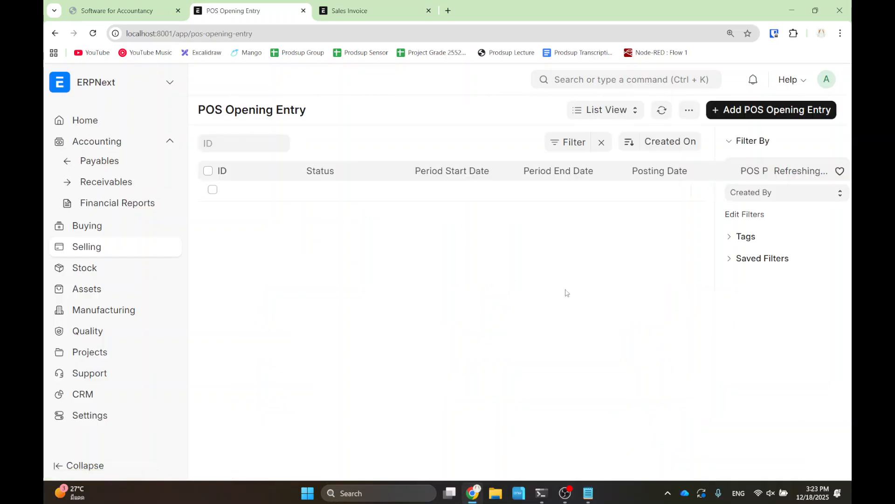
- Create, save and submit POS Opening Entry POS-OPE-2025-00001 for Cashier 1 with 5000 opening cash
left_click(740, 113)
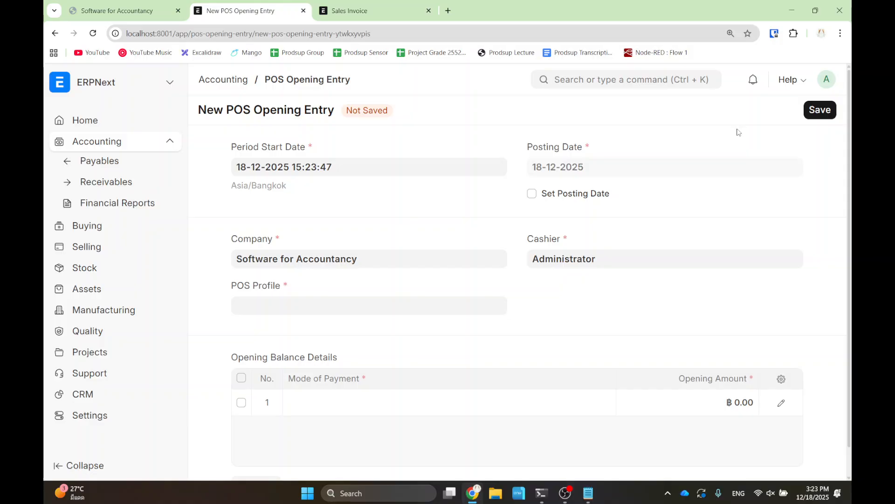
left_click(336, 306)
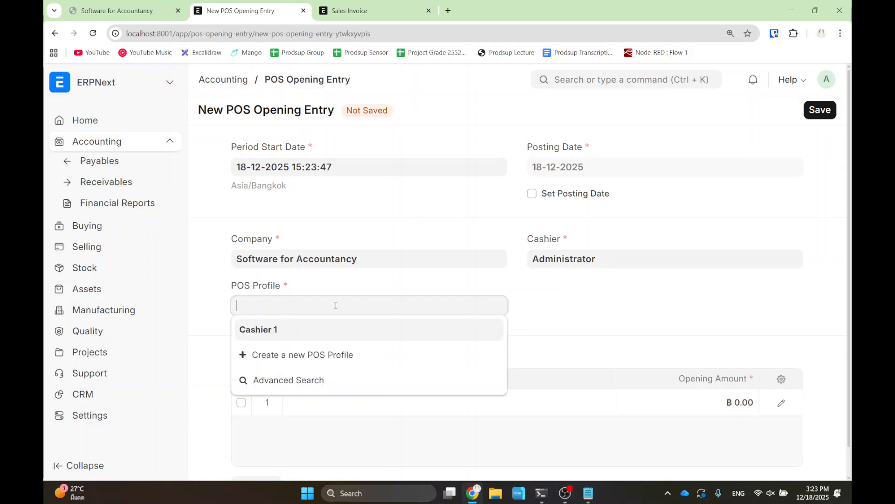
left_click(317, 333)
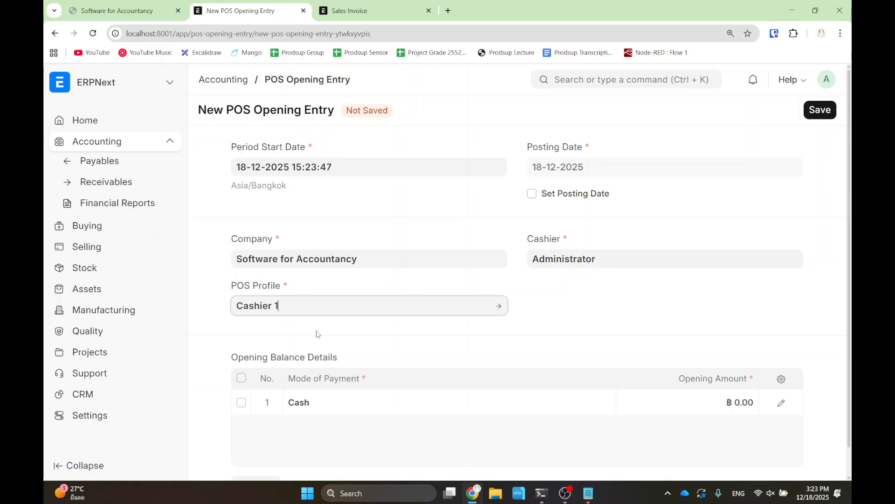
left_click(746, 408)
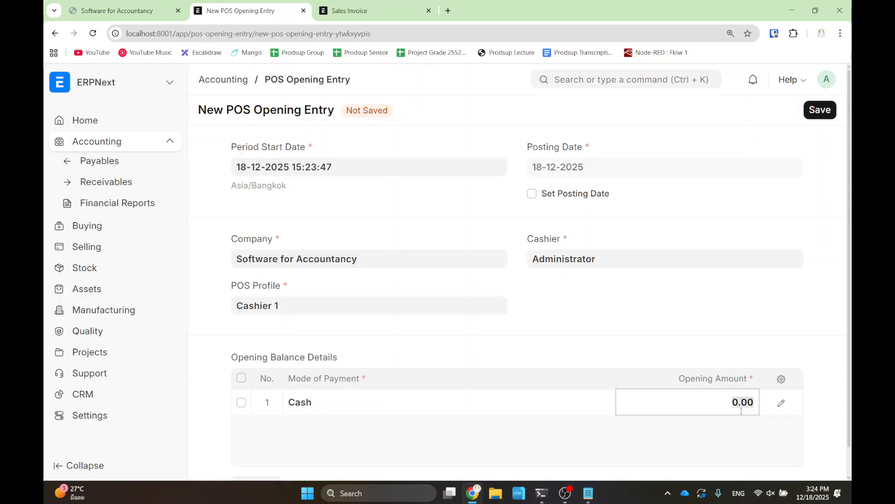
type("5000")
left_click(704, 352)
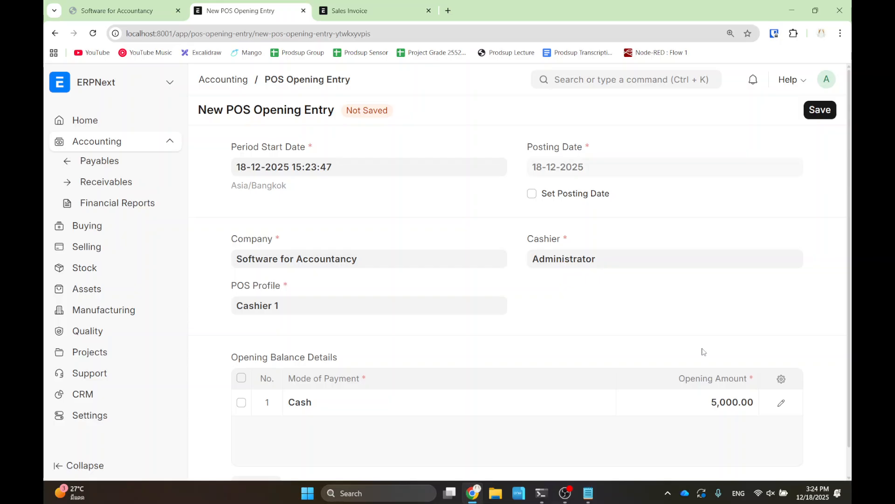
left_click(817, 113)
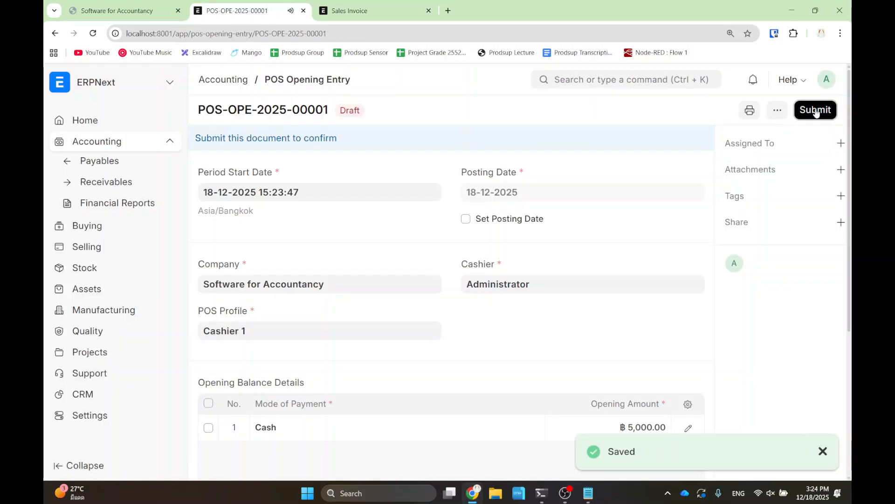
left_click(816, 113)
left_click(609, 176)
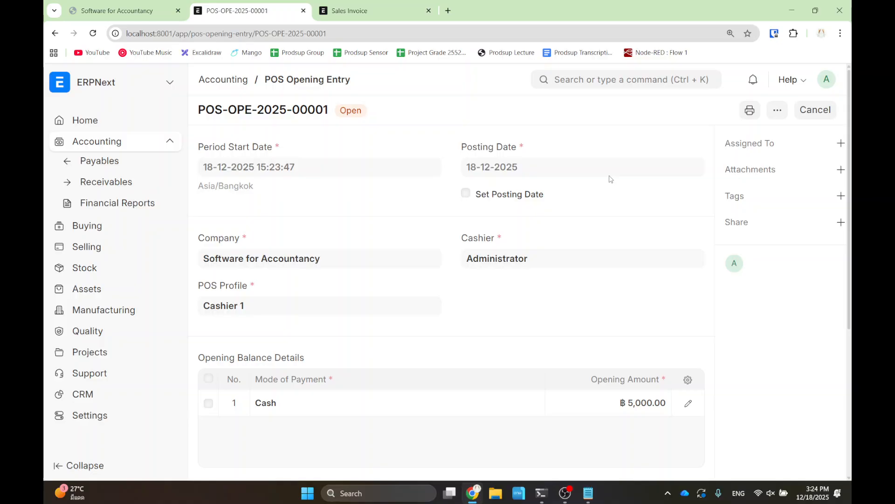
- From the Selling workspace, search 'pos' and open the Point of Sale screen
left_click(107, 143)
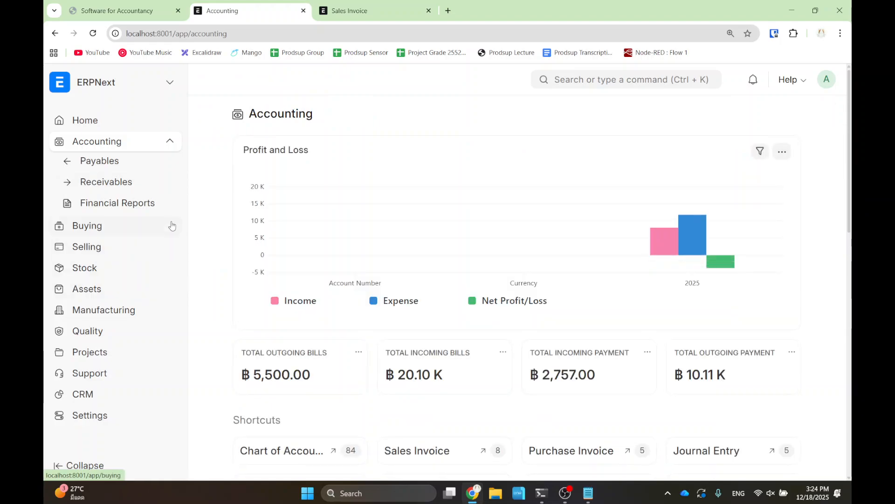
left_click(96, 252)
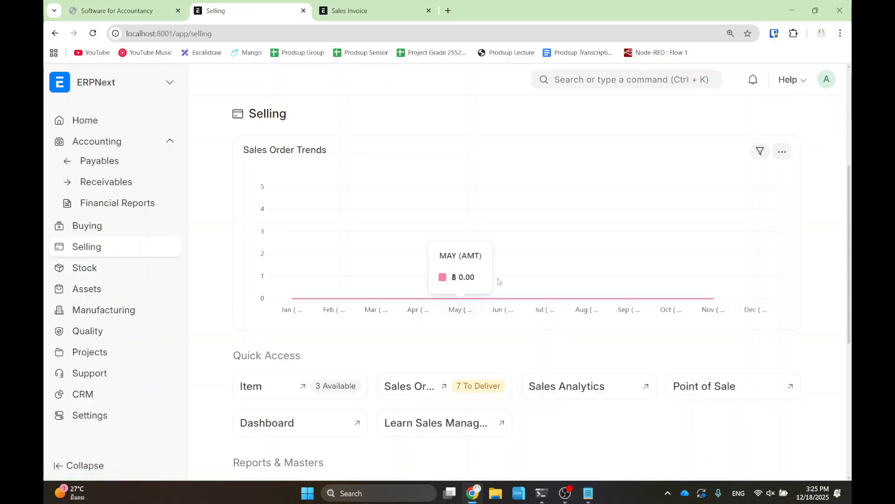
scroll(545, 351, "down", 8)
scroll(524, 294, "up", 2)
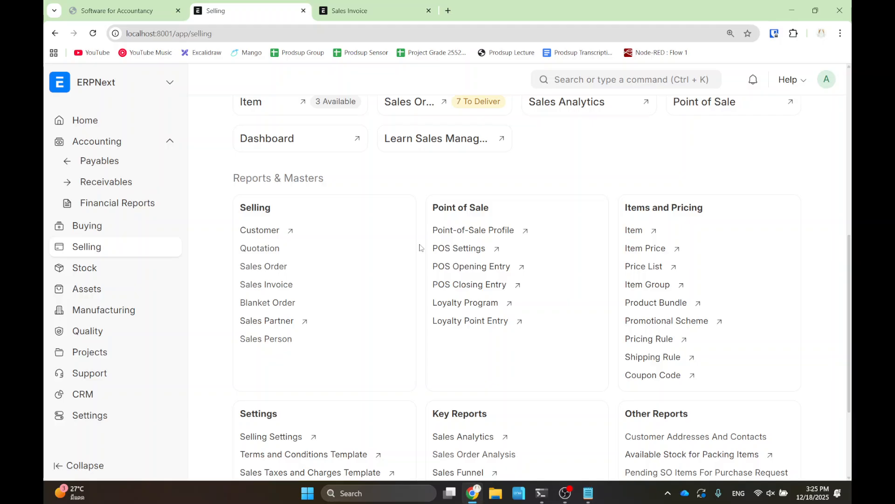
left_click(636, 81)
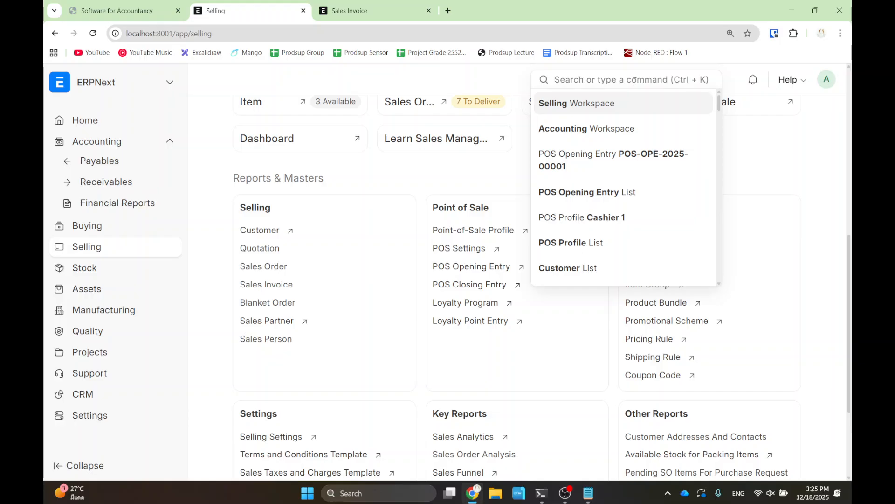
type("pos")
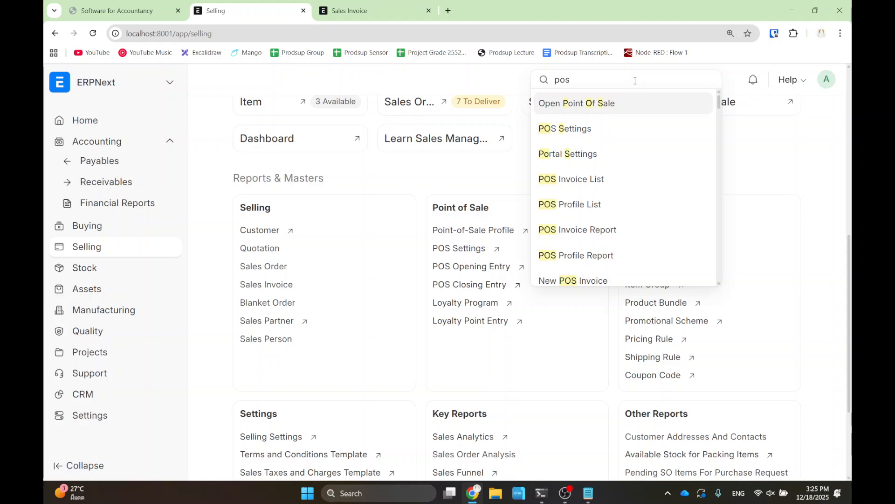
left_click(615, 105)
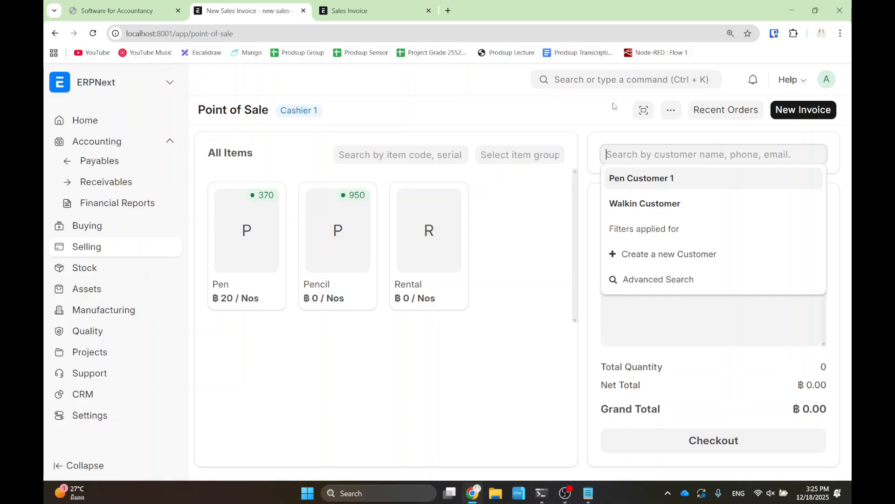
- Collapse the sidebar and select Walkin Customer as the buyer
left_click(79, 463)
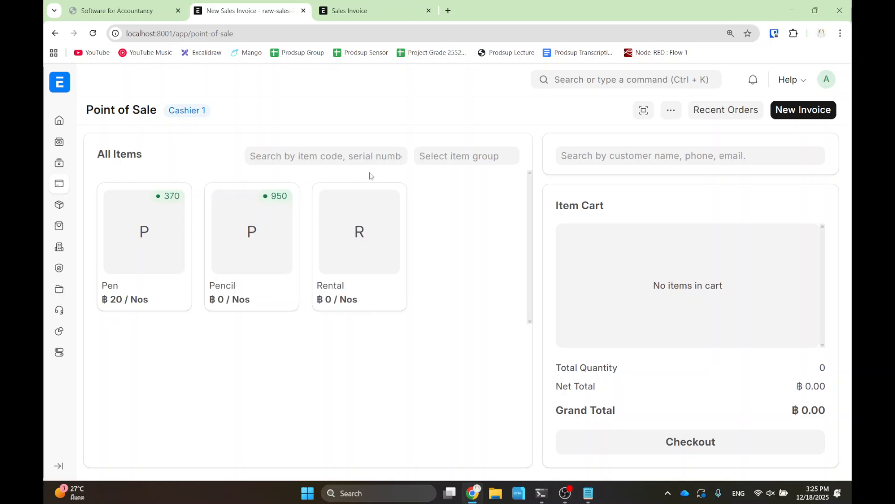
left_click(634, 153)
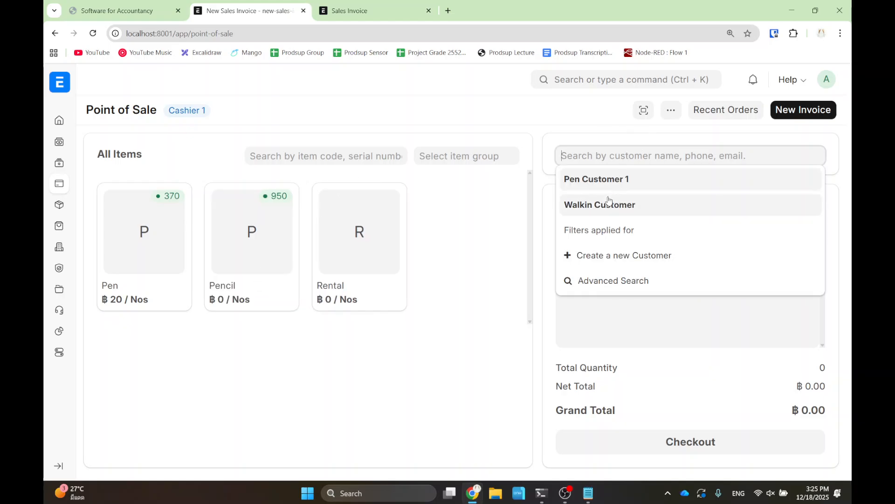
left_click(609, 206)
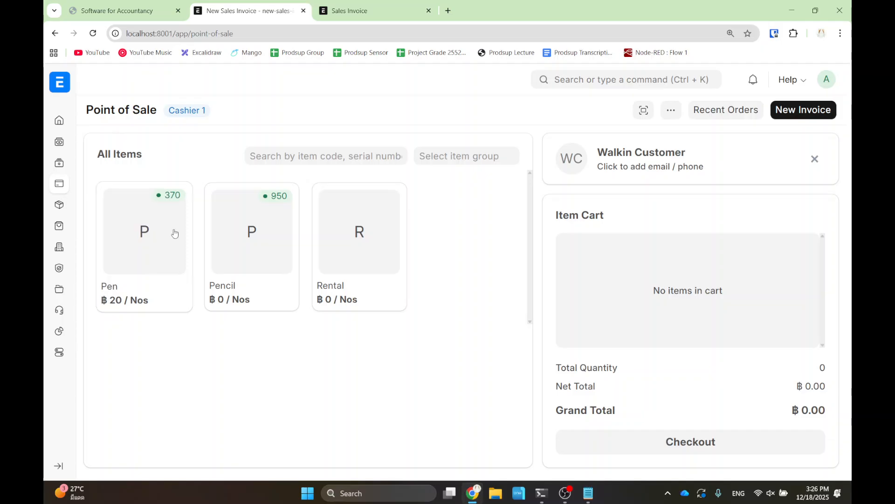
- Add three Pens to the cart and proceed to checkout for ฿60.00
left_click(145, 249)
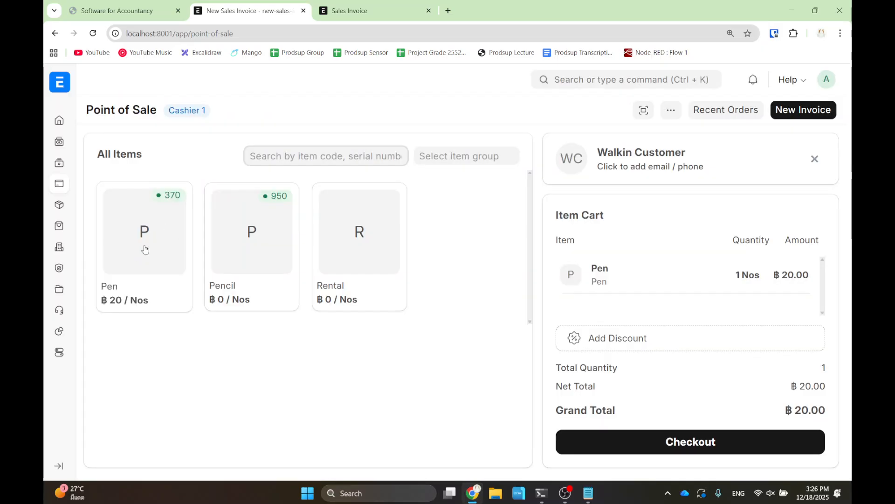
left_click(270, 249)
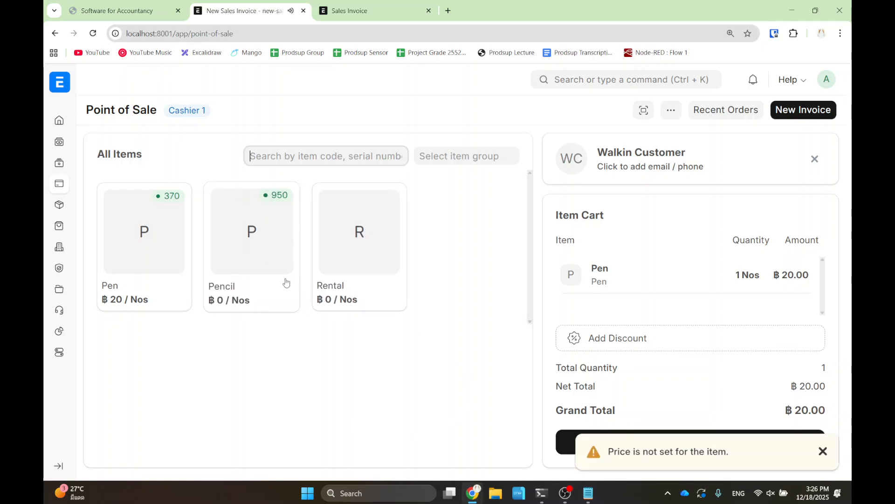
left_click(138, 242)
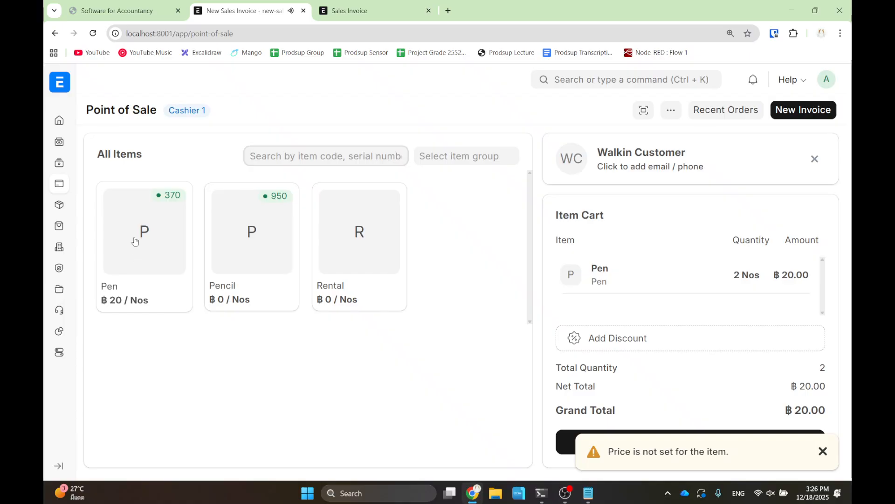
left_click(136, 241)
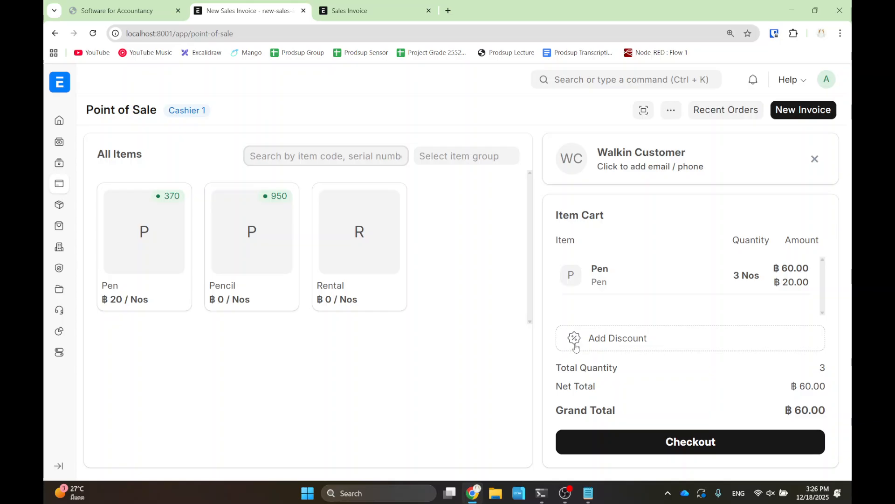
left_click(674, 446)
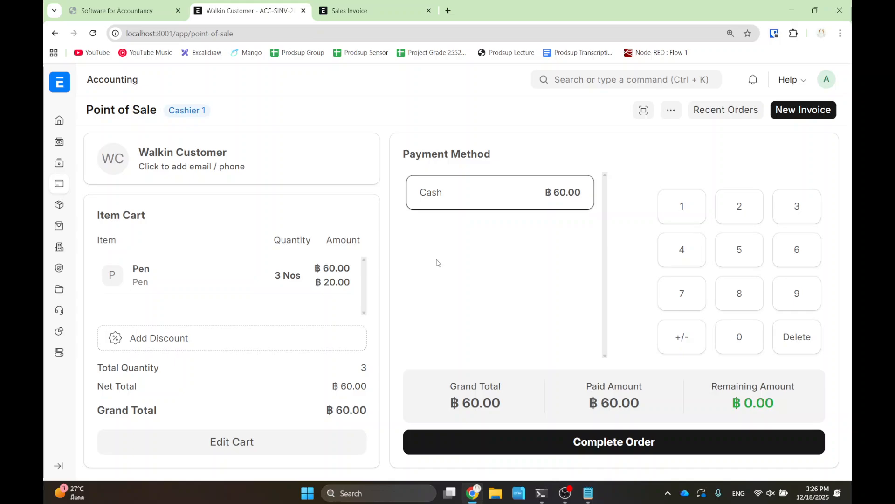
- Complete and submit the ฿60.00 order as invoice ACC-SINV-2025-00009, then start a new order
left_click(538, 439)
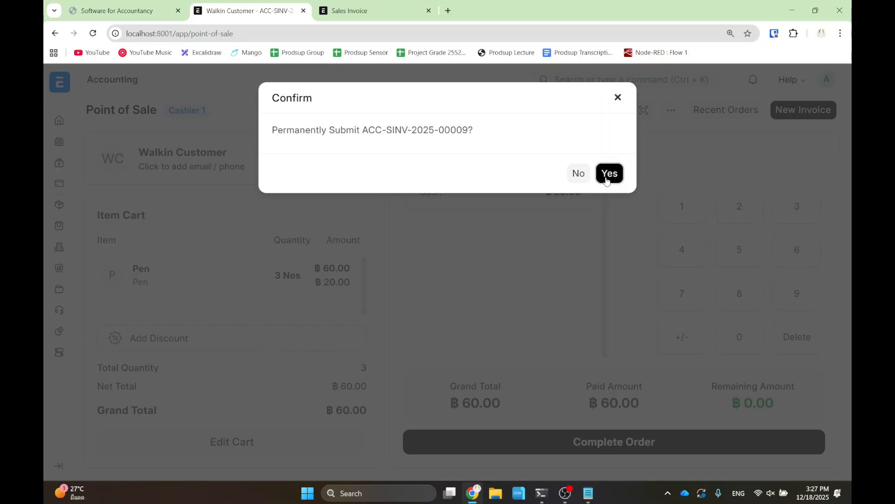
left_click(609, 174)
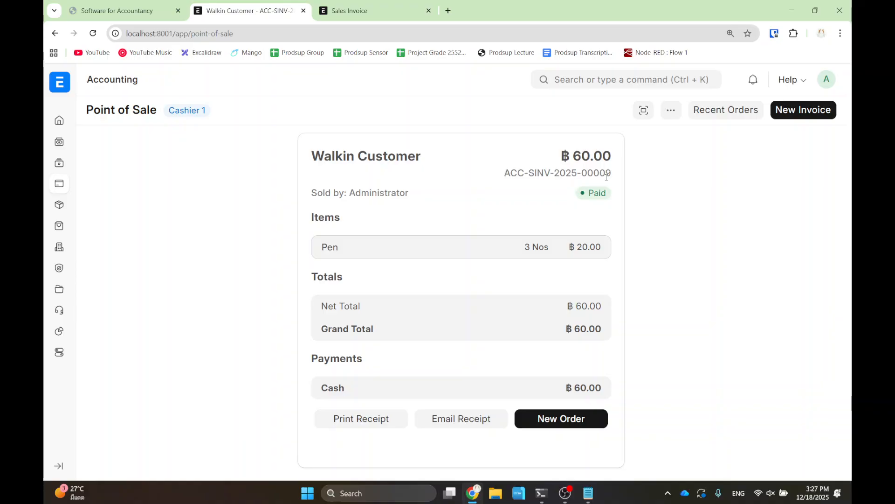
left_click(563, 420)
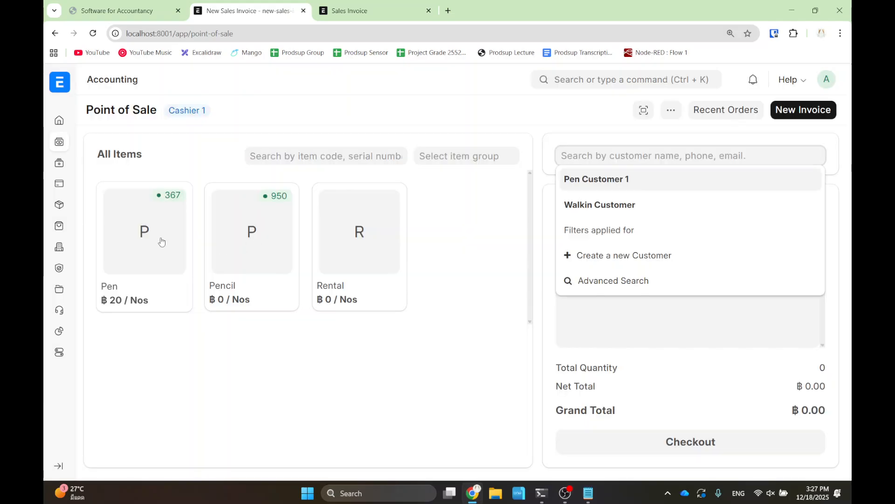
- Choose Walkin Customer for the new sale
left_click(161, 241)
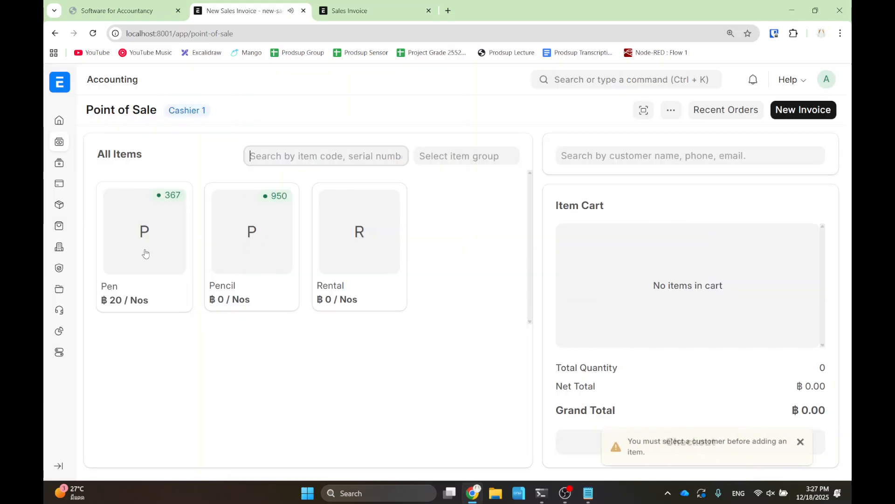
left_click(144, 254)
left_click(146, 254)
left_click(145, 253)
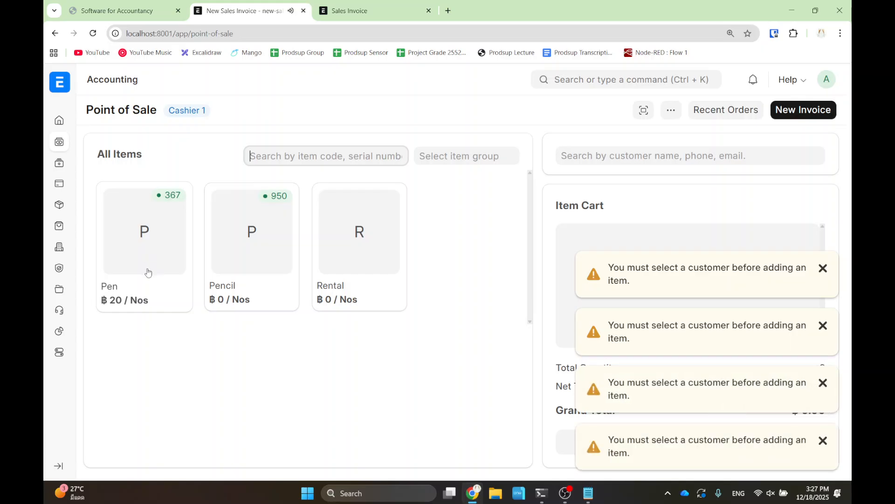
left_click(650, 157)
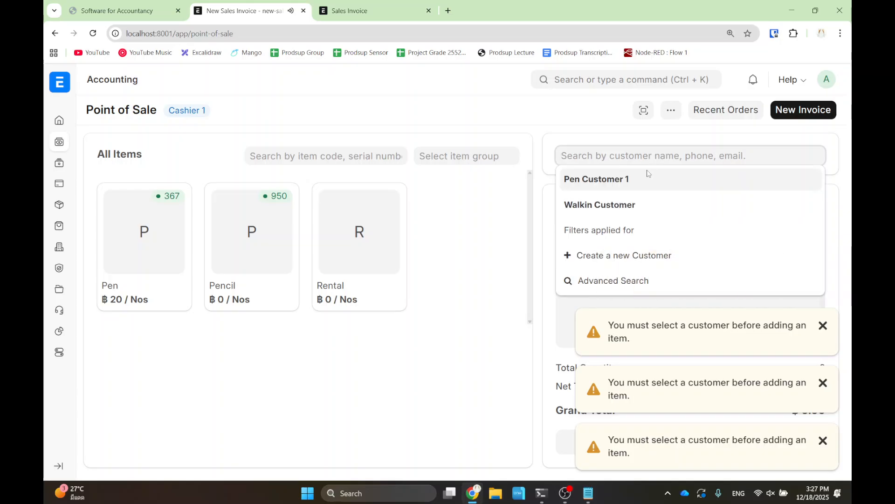
left_click(613, 208)
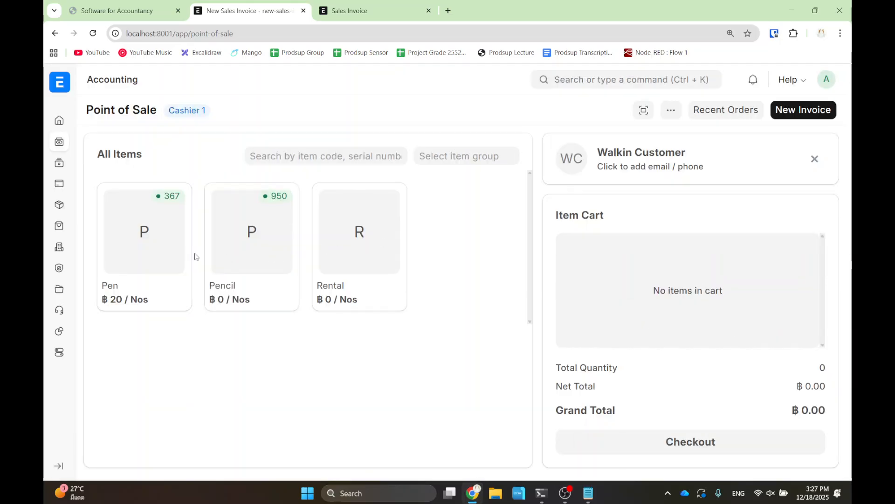
- Add four Pens to the cart and proceed to payment
left_click(140, 252)
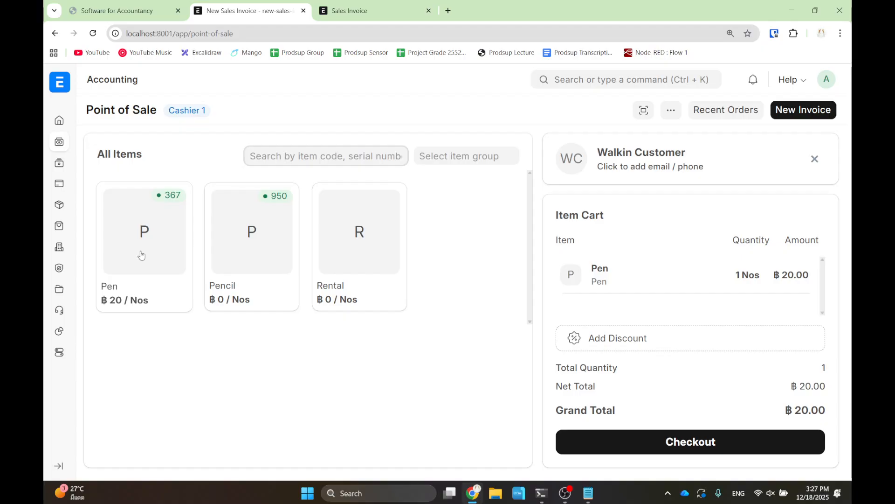
left_click(143, 254)
left_click(146, 254)
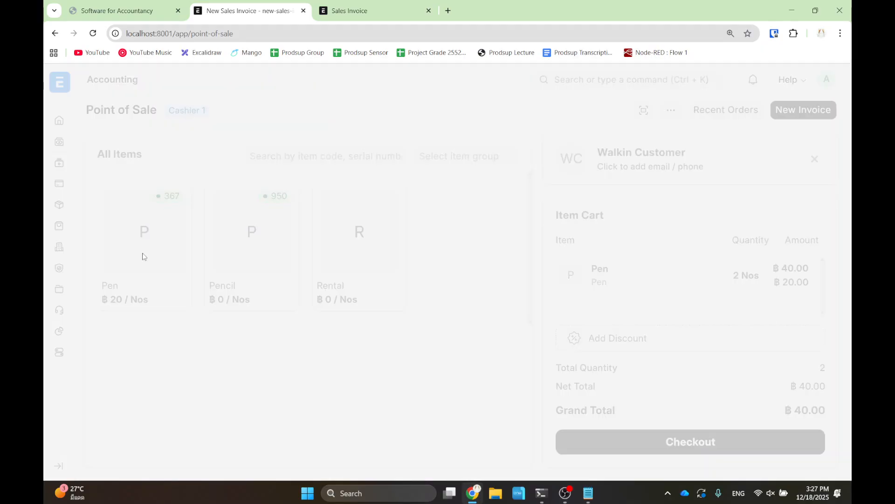
left_click(184, 272)
left_click(671, 438)
- Complete and submit the ฿80.00 order as invoice ACC-SINV-2025-00010, then start a new order
left_click(667, 429)
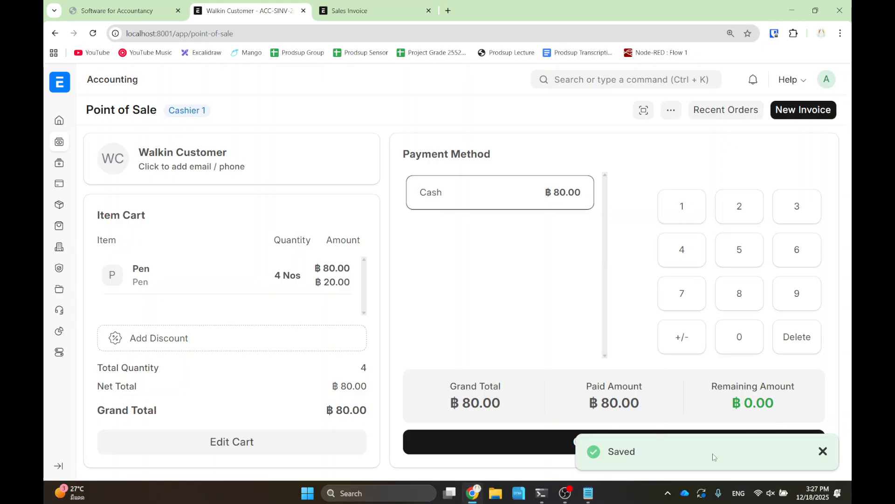
left_click(521, 446)
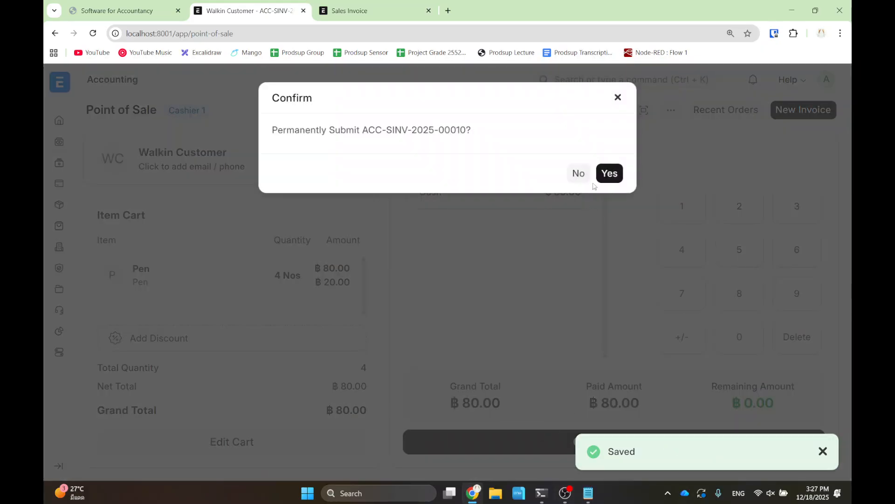
left_click(608, 171)
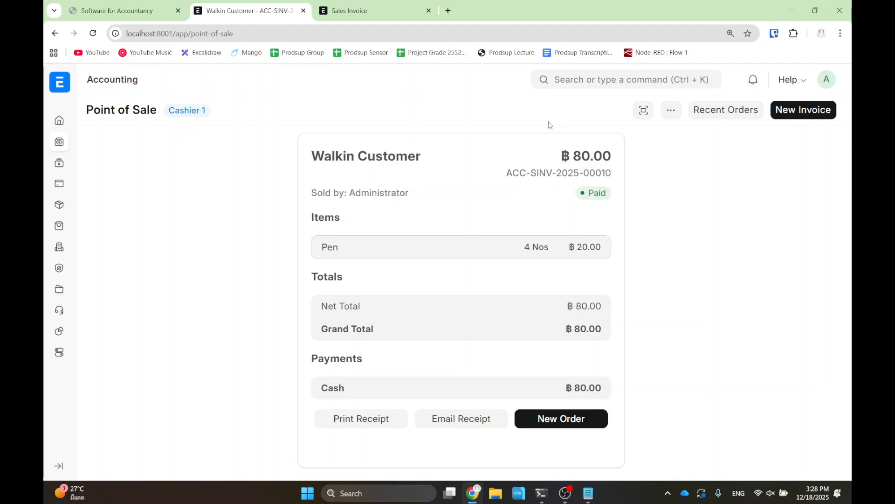
left_click(554, 419)
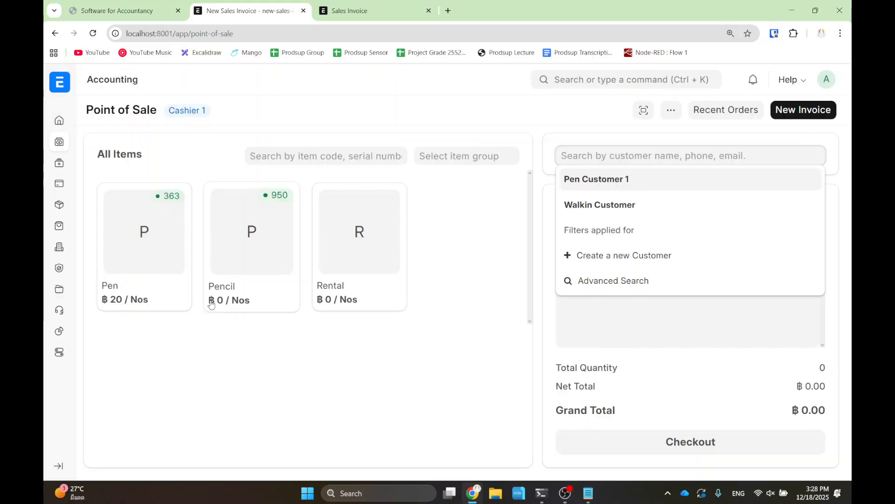
- Choose Walkin Customer for the third sale
left_click(148, 243)
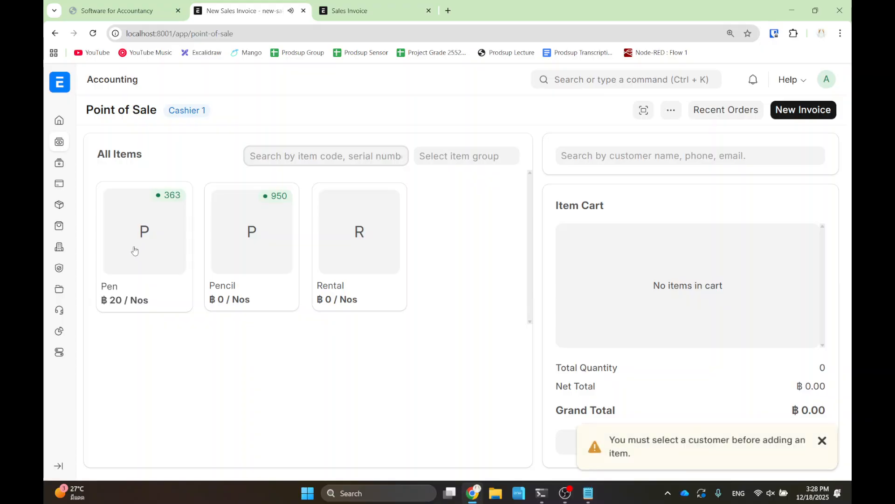
left_click(142, 251)
left_click(671, 157)
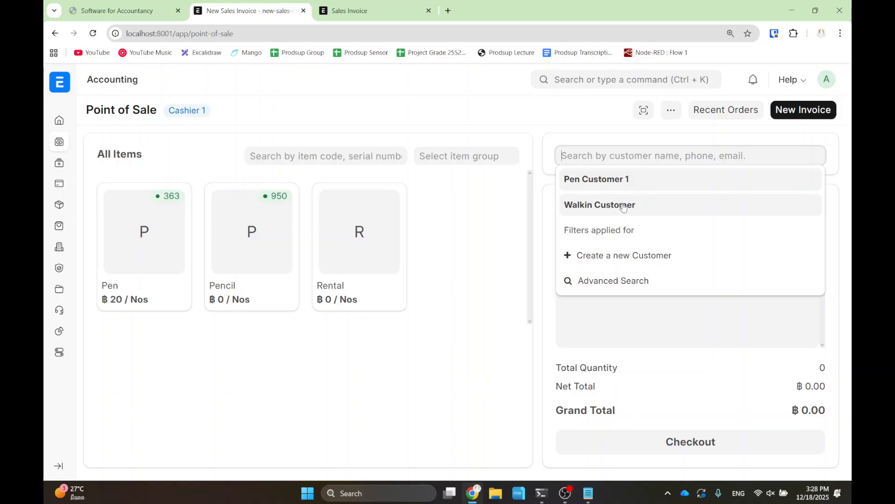
left_click(639, 204)
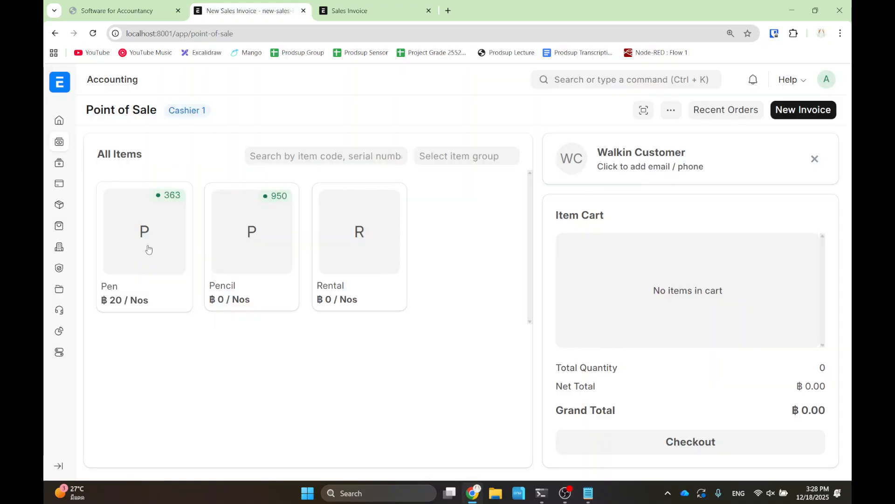
- Add three Pens and submit the ฿60.00 order as invoice ACC-SINV-2025-00011
left_click(149, 246)
left_click(150, 243)
left_click(700, 444)
left_click(699, 444)
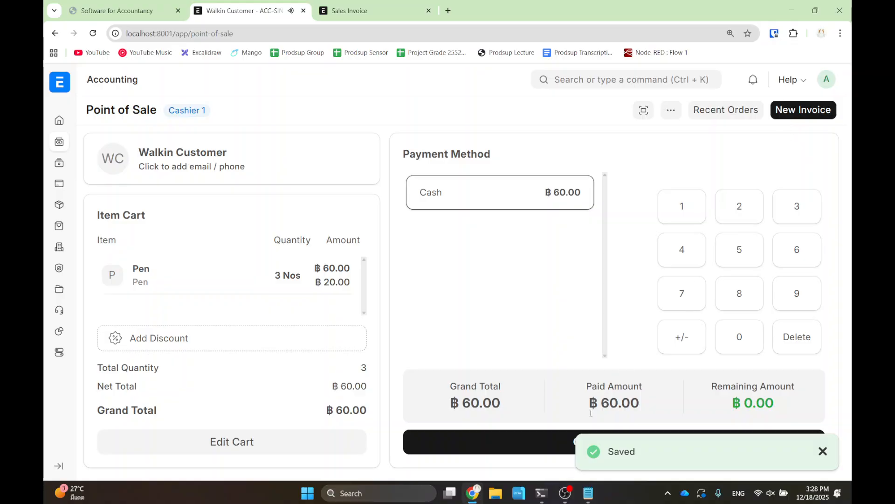
left_click(496, 444)
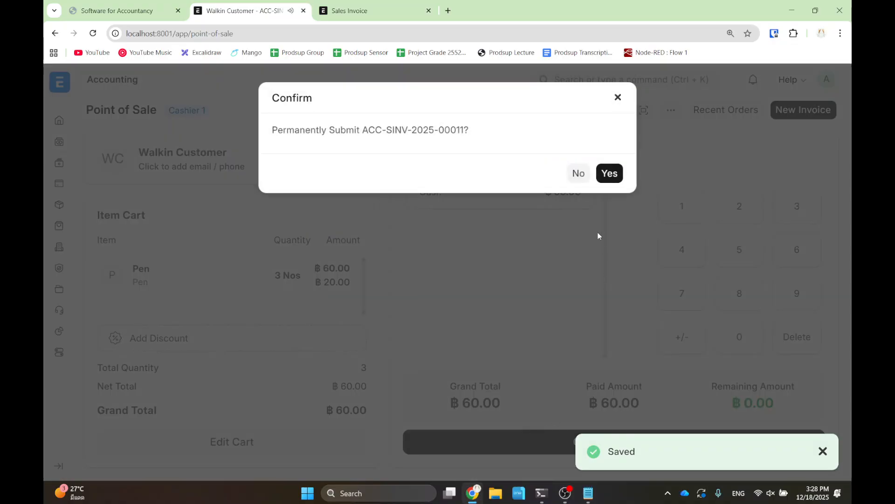
left_click(608, 173)
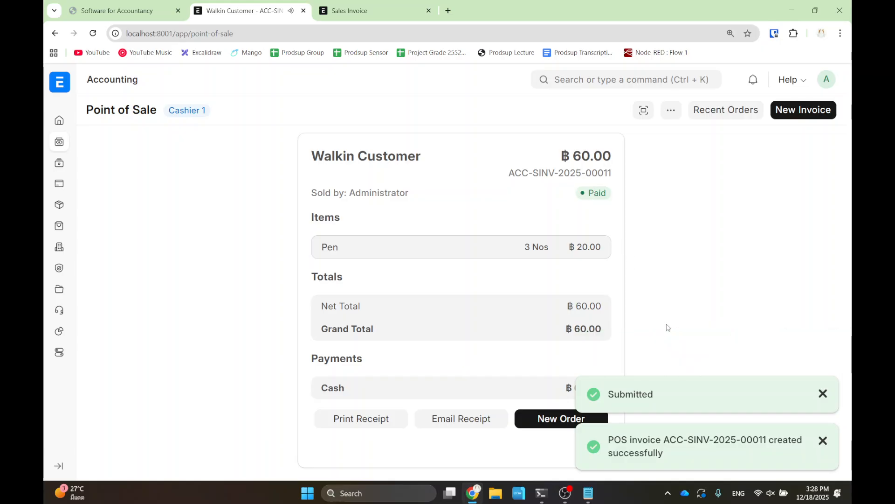
- Dismiss the submission notices and show the Recent Orders list
left_click(824, 395)
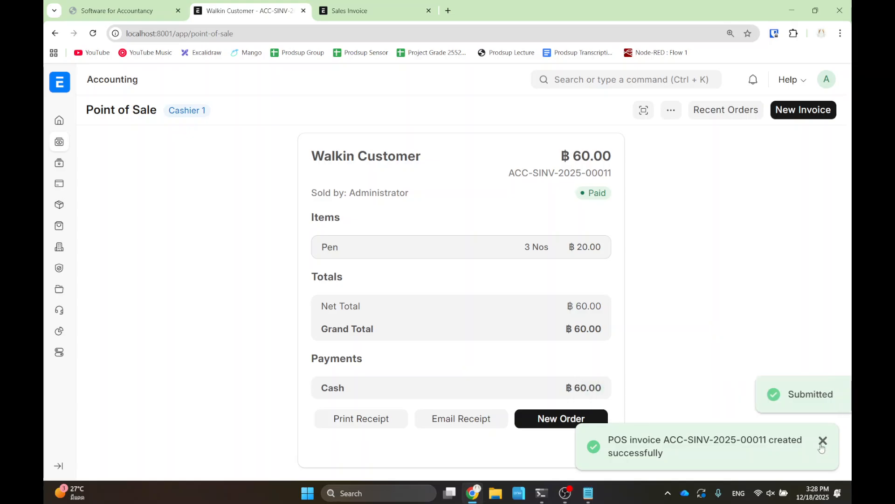
left_click(823, 441)
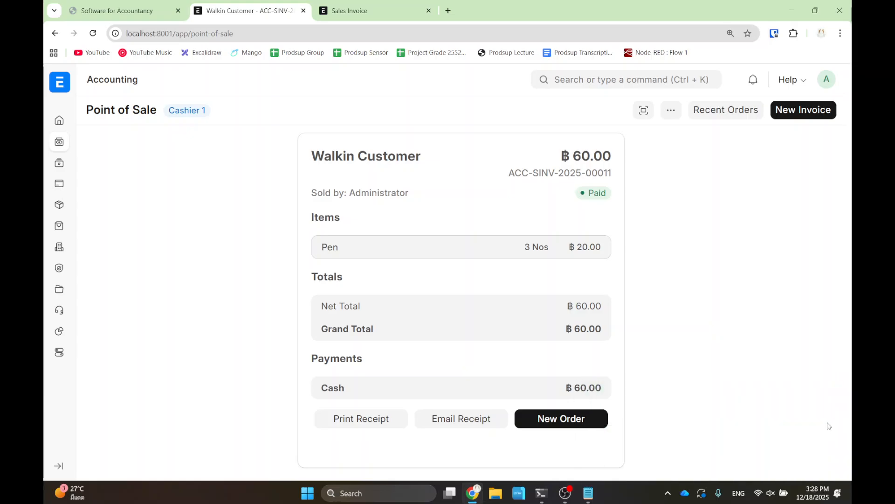
left_click(740, 110)
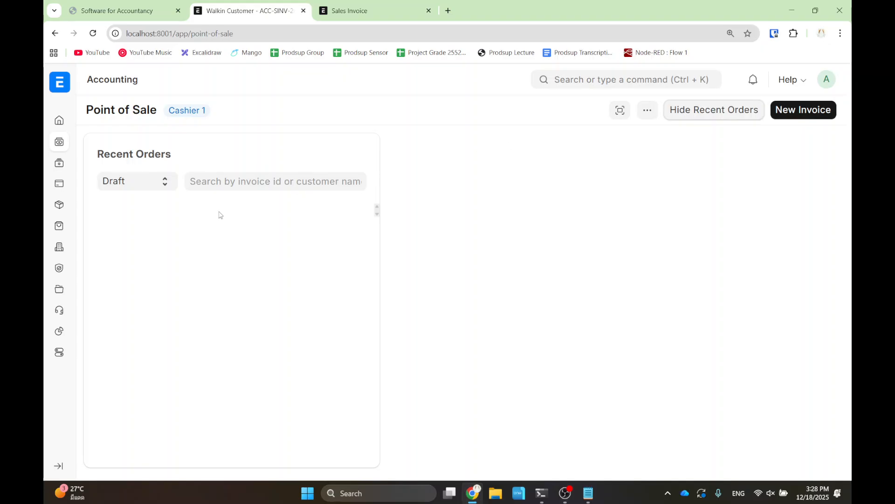
- Filter Recent Orders to Paid to verify invoices 00009–00011, then return to the receipt
left_click(143, 187)
left_click(134, 214)
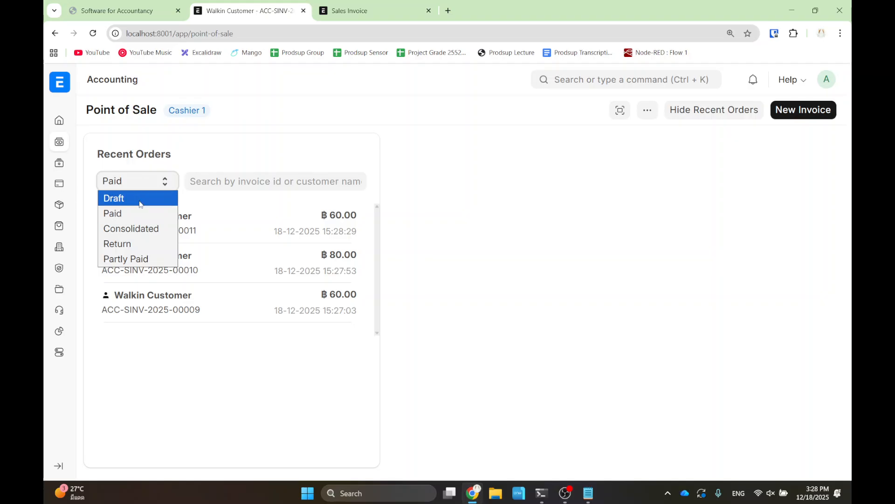
left_click(109, 198)
left_click(117, 181)
left_click(130, 217)
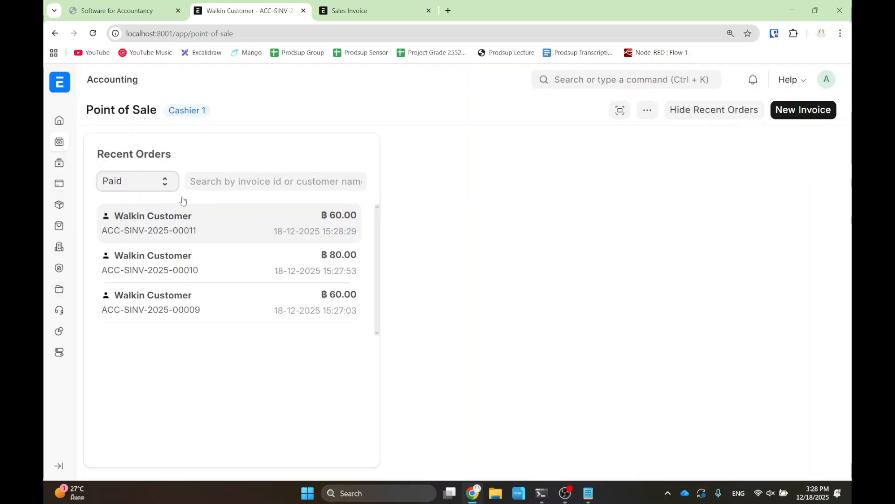
left_click(698, 115)
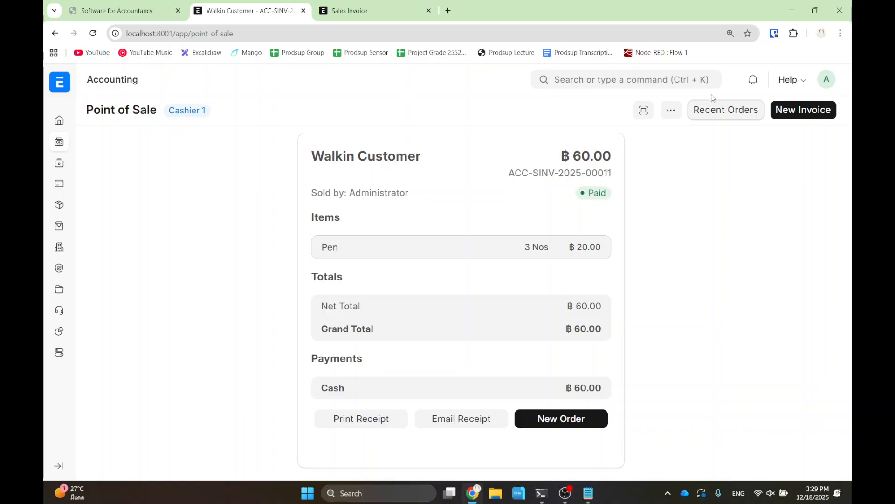
left_click(670, 114)
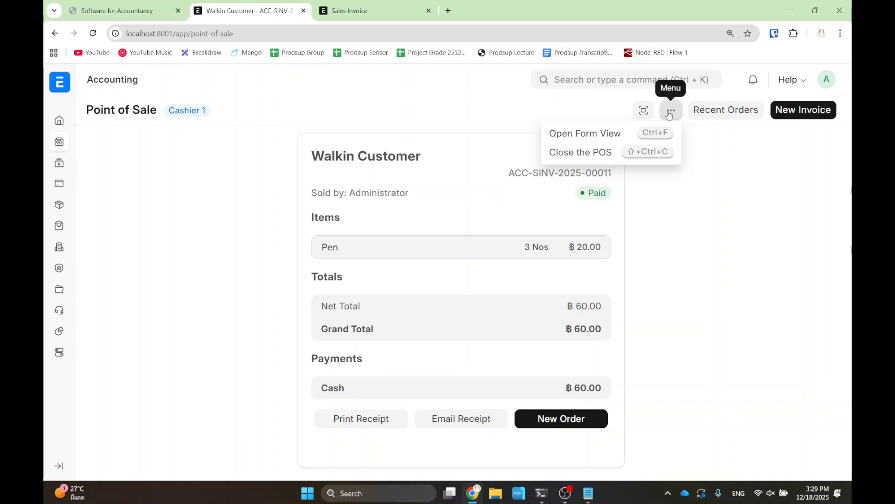
- Close the POS and review the new closing entry's ฿200.00 invoices and ฿5,200.00 expected cash
left_click(597, 157)
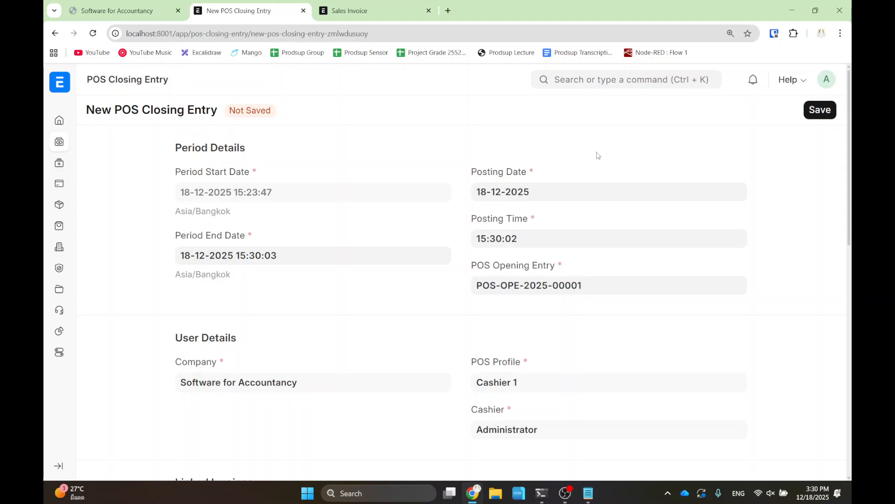
scroll(427, 265, "down", 5)
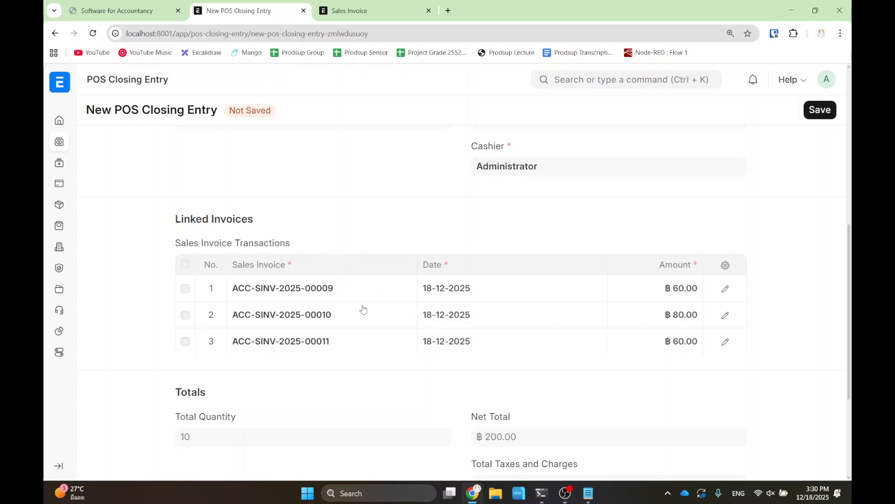
scroll(363, 308, "down", 1)
scroll(362, 309, "down", 2)
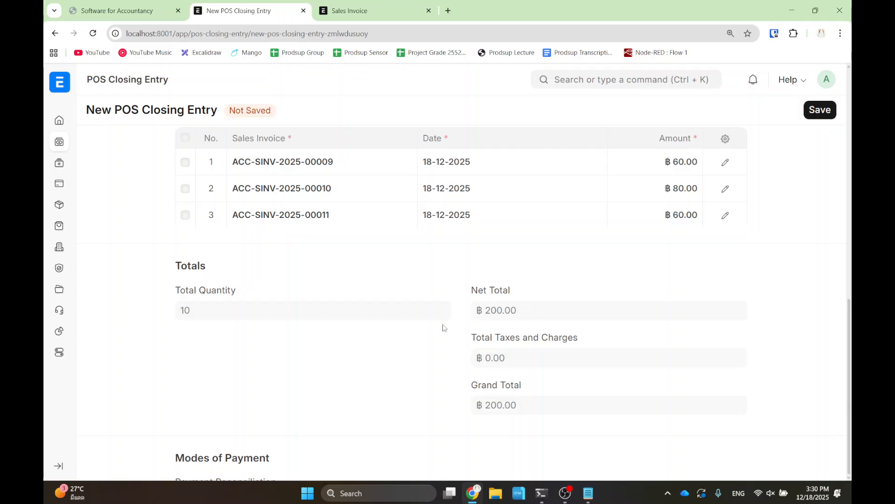
left_click_drag(184, 437, 224, 458)
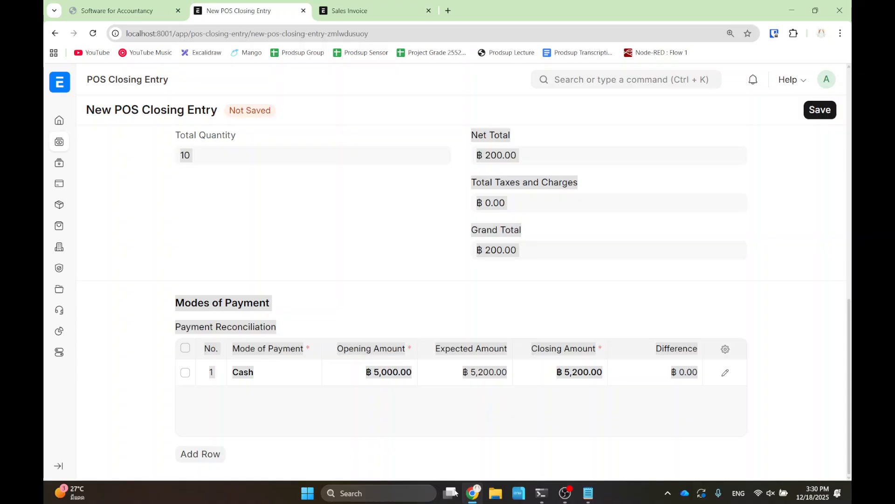
- Enter 5100 as the Cash closing amount and save POS-CLO-2025-00001 with a -100 difference
left_click(574, 440)
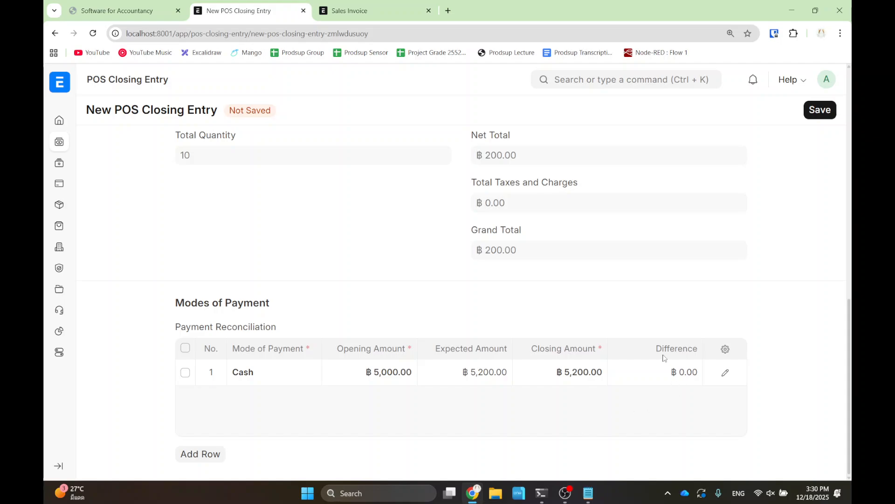
mouse_move(600, 304)
left_mouse_down()
mouse_move(631, 411)
mouse_move(635, 472)
mouse_move(649, 374)
mouse_move(607, 310)
left_mouse_up()
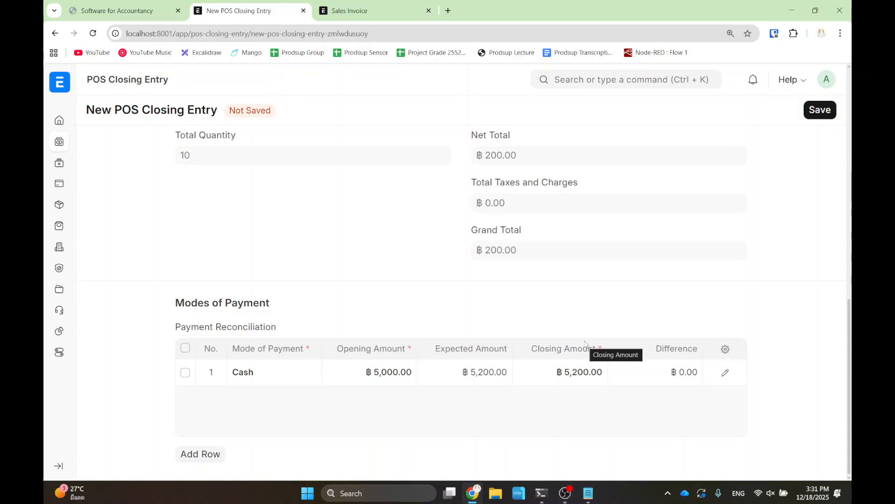
left_click(584, 375)
type("5100")
left_click(571, 322)
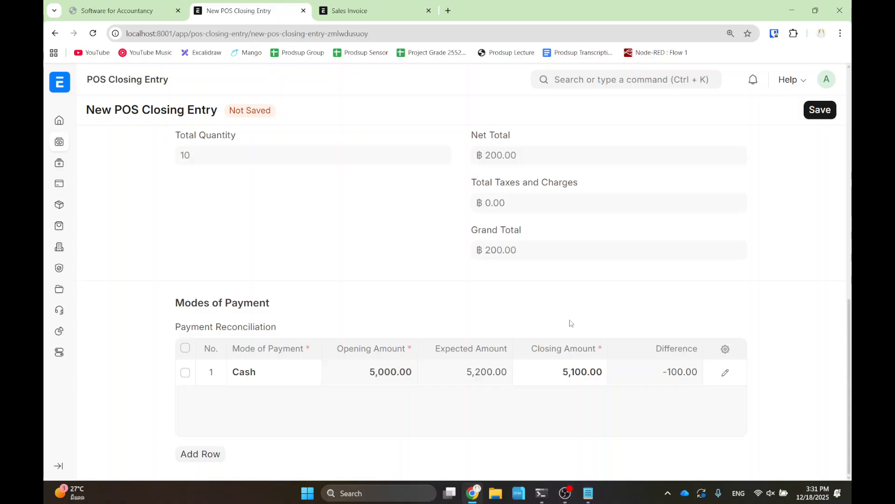
left_click(820, 113)
- Submit closing entry POS-CLO-2025-00001, then go back to the Point of Sale page
left_click(812, 112)
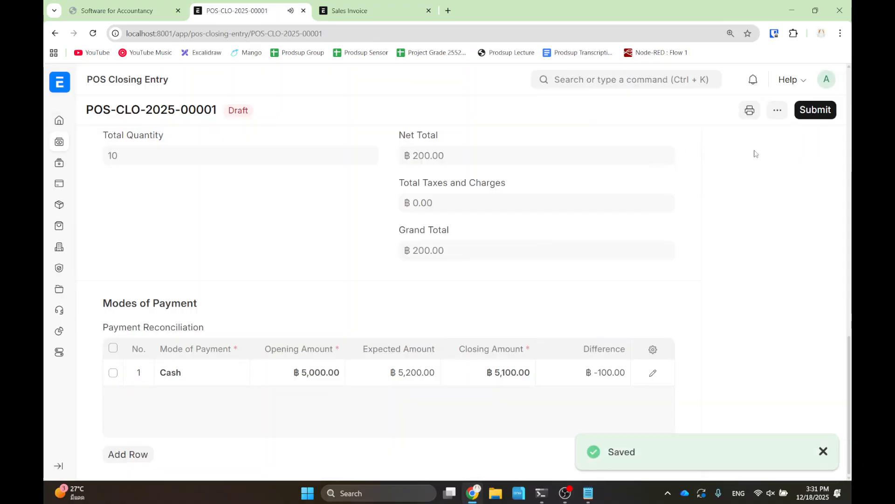
left_click(612, 171)
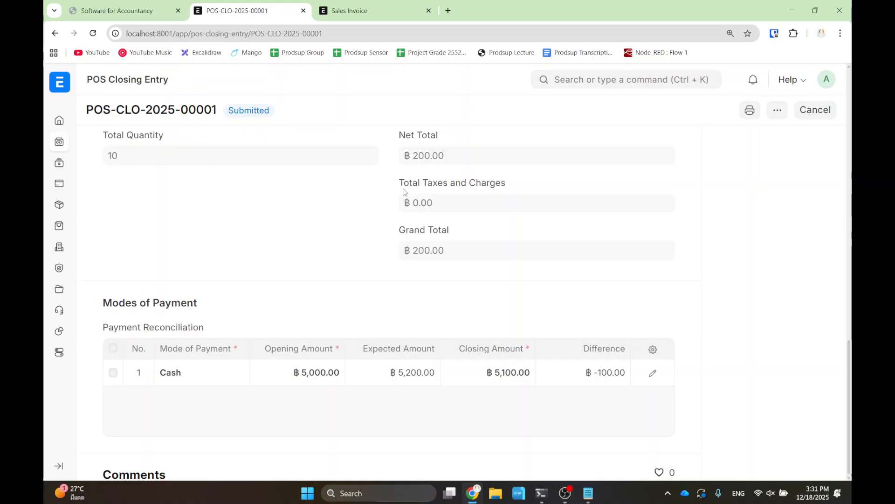
scroll(594, 224, "up", 10)
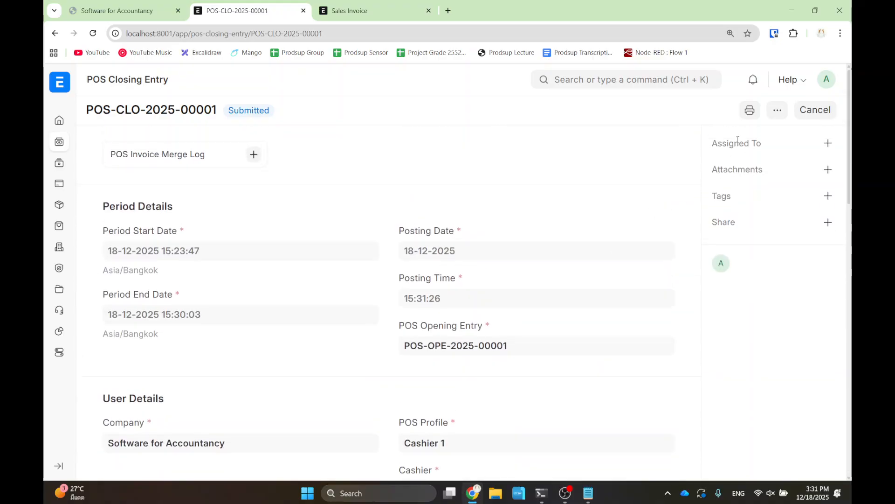
left_click(778, 112)
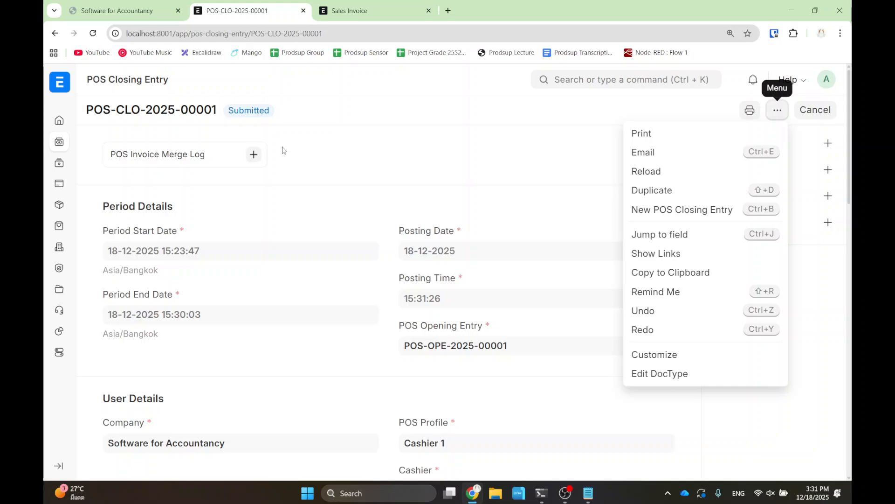
left_click(54, 33)
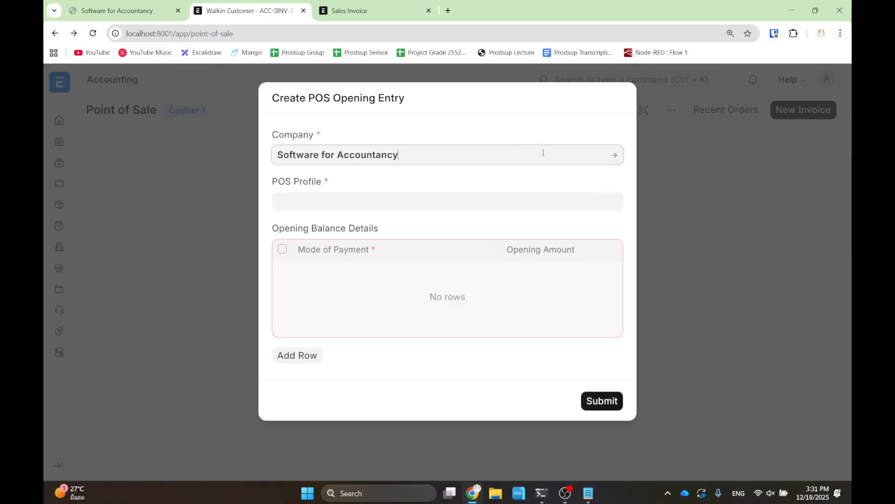
- Return to the Selling workspace and expand the sidebar to show module names
left_click(156, 369)
left_click(286, 164)
left_click(53, 36)
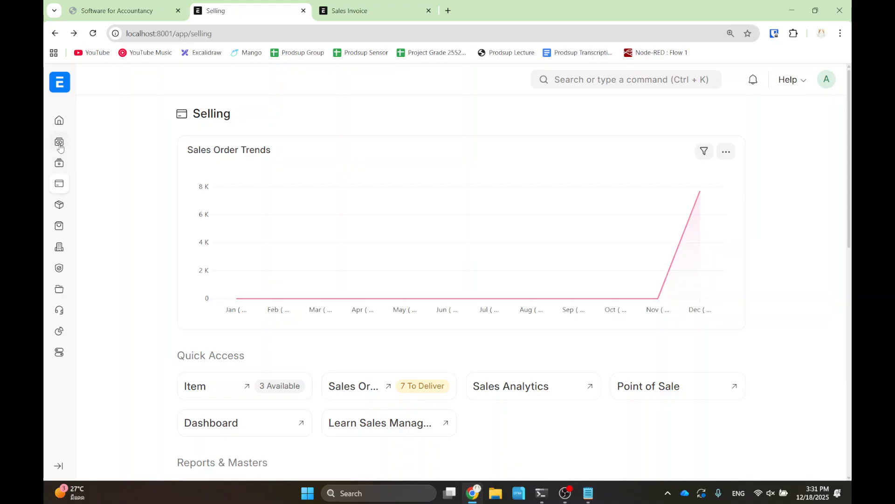
left_click(58, 465)
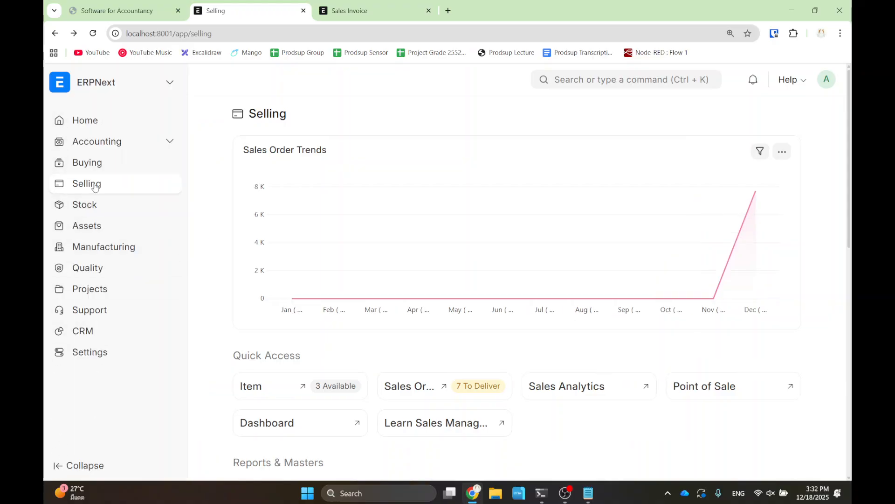
scroll(376, 344, "down", 7)
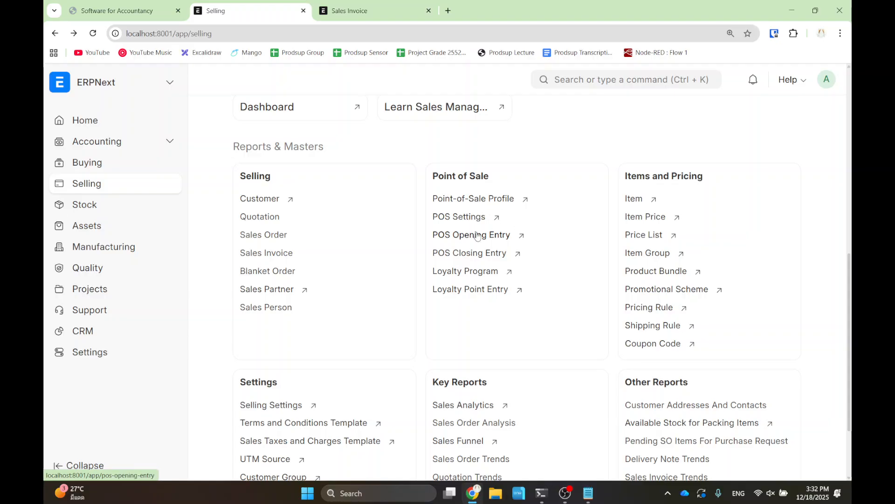
- Search for 'pos in' and look for 'pos invoice' on the Selling page
left_click(610, 79)
type("pos in")
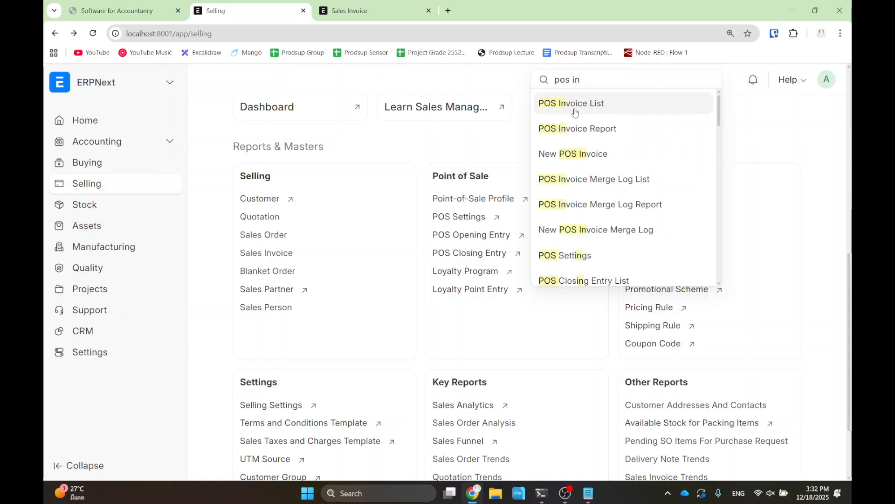
left_click(372, 234)
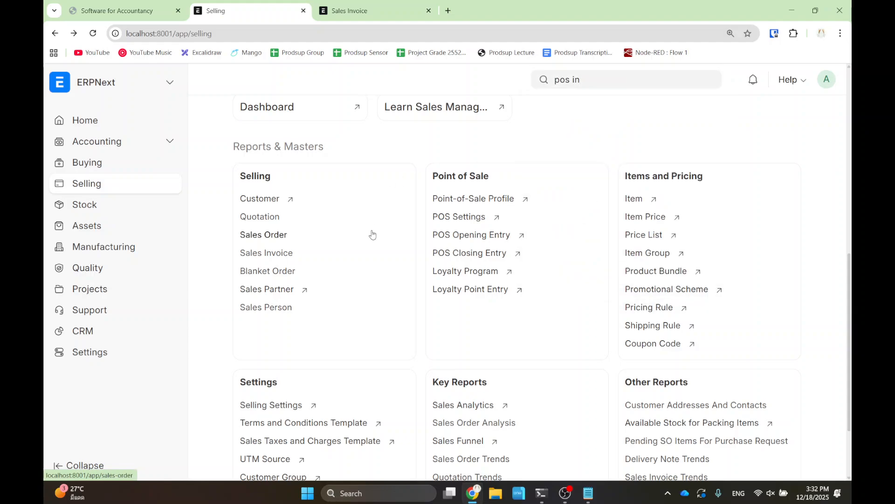
left_click(55, 34)
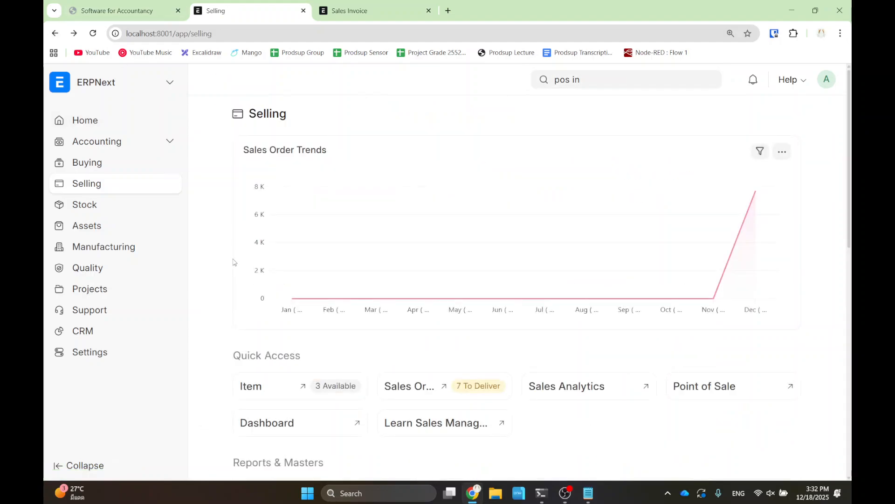
key("ctrl+f")
type("pos invoice")
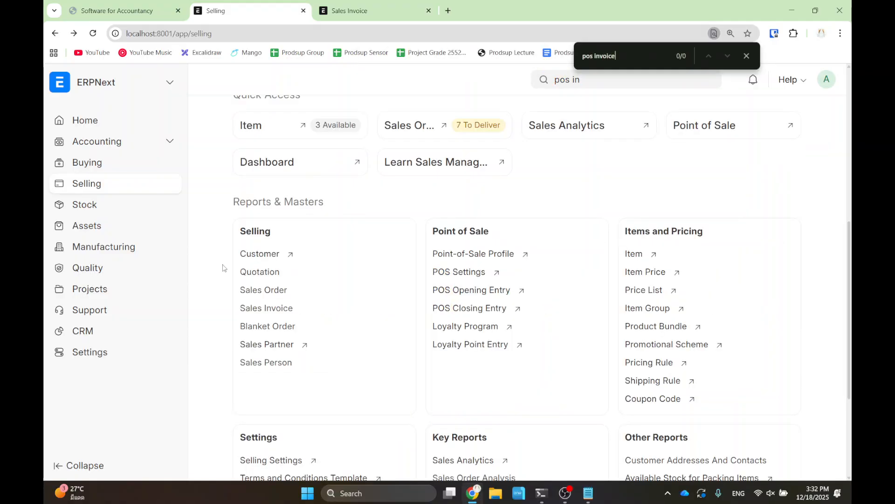
key("Escape")
scroll(490, 328, "down", 2)
scroll(497, 328, "up", 2)
scroll(496, 329, "down", 2)
scroll(574, 148, "up", 3)
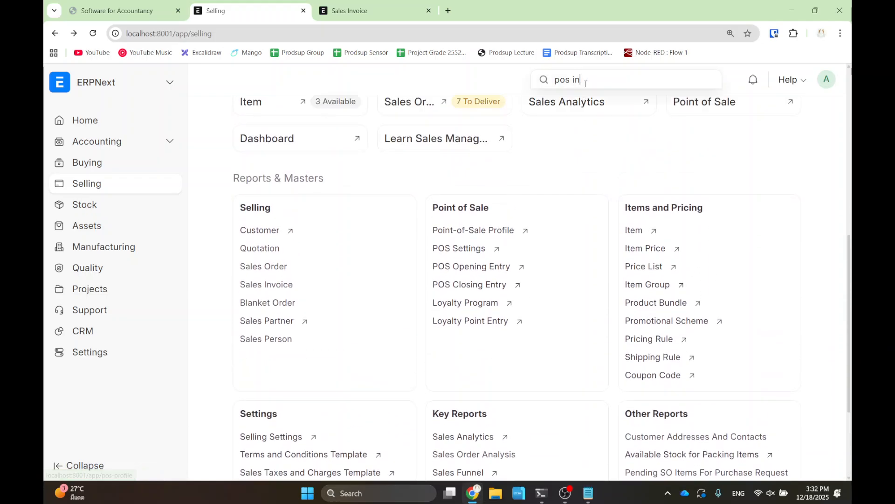
- Search 'pos inv' and open the empty POS Invoice list
left_click(586, 82)
key("BackSpace")
key("BackSpace")
key("BackSpace")
key("BackSpace")
key("BackSpace")
key("BackSpace")
type("pos inv")
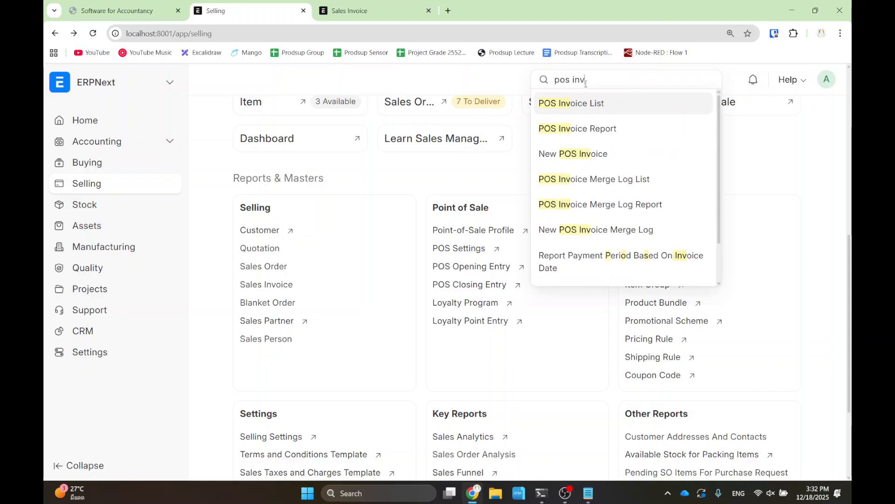
left_click(578, 104)
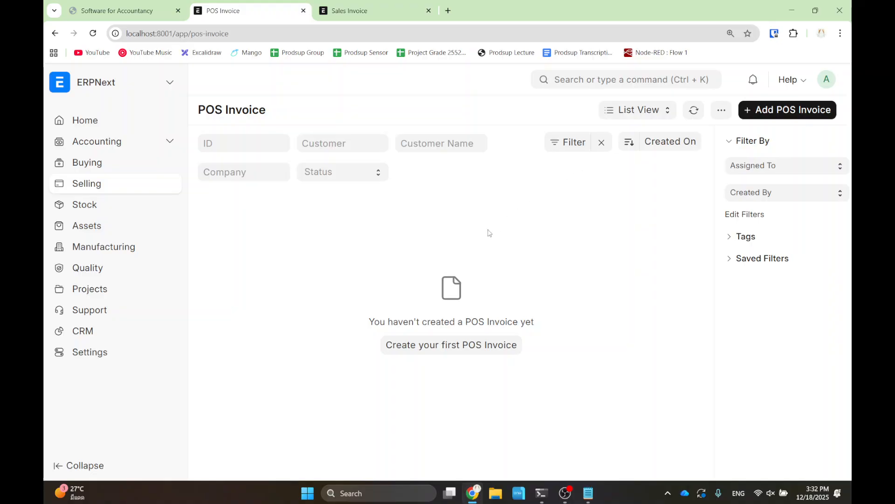
- From Selling, open POS closing entry POS-CLO-2025-00001
left_click(55, 34)
scroll(369, 282, "down", 5)
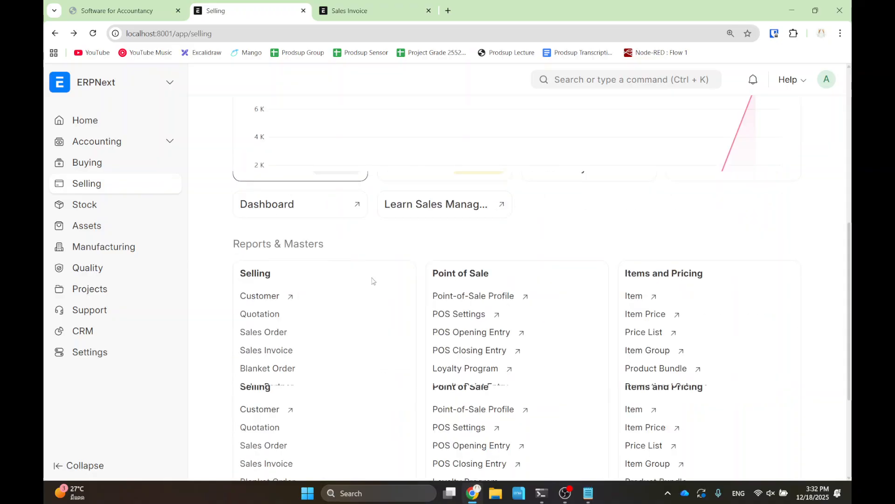
left_click(462, 306)
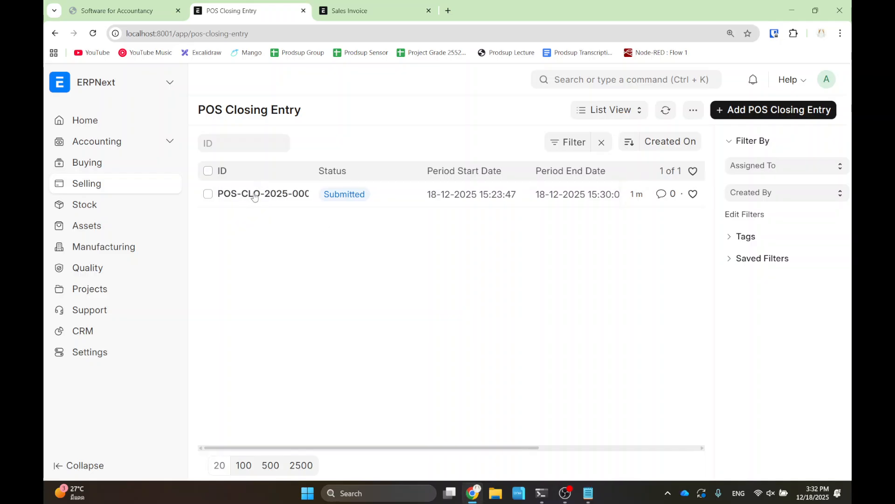
left_click(254, 199)
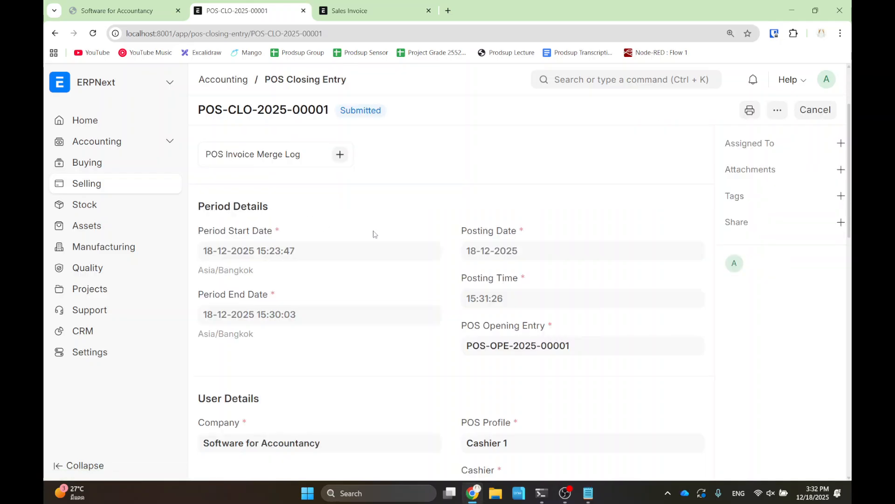
- Open the first linked invoice, ACC-SINV-2025-00009, from the Linked Invoices table
scroll(373, 234, "down", 5)
scroll(384, 257, "down", 3)
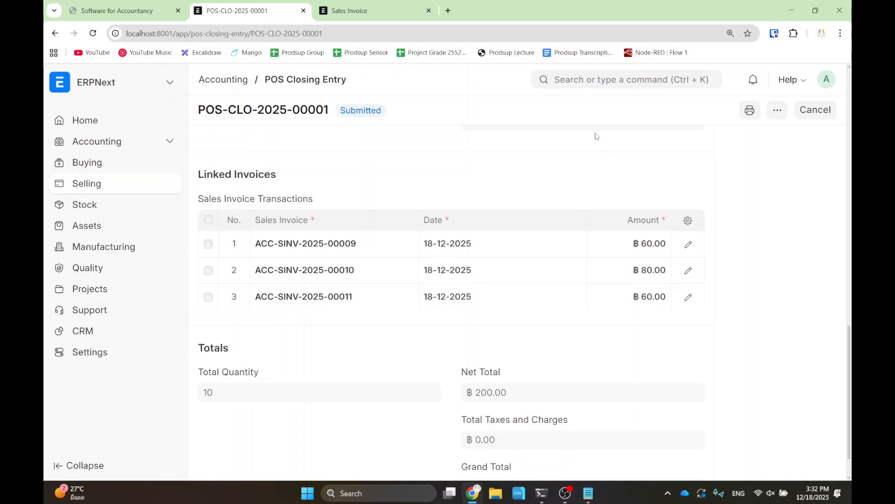
left_click(312, 244)
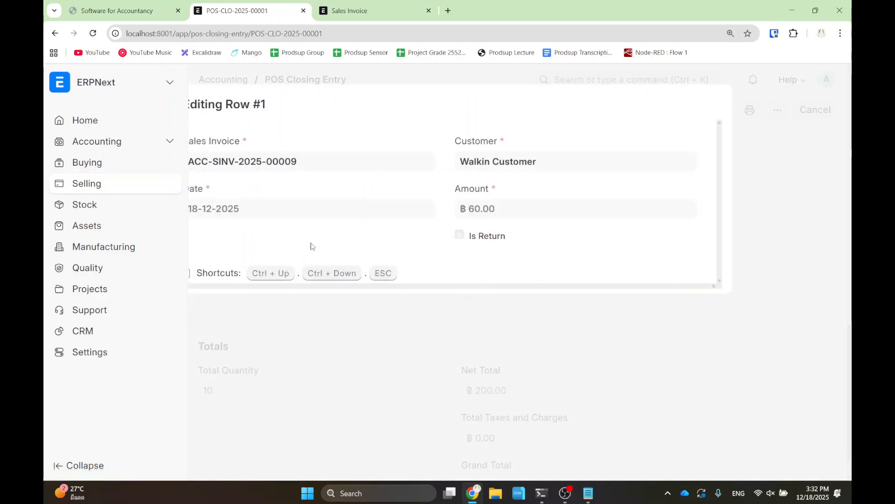
left_click(244, 161)
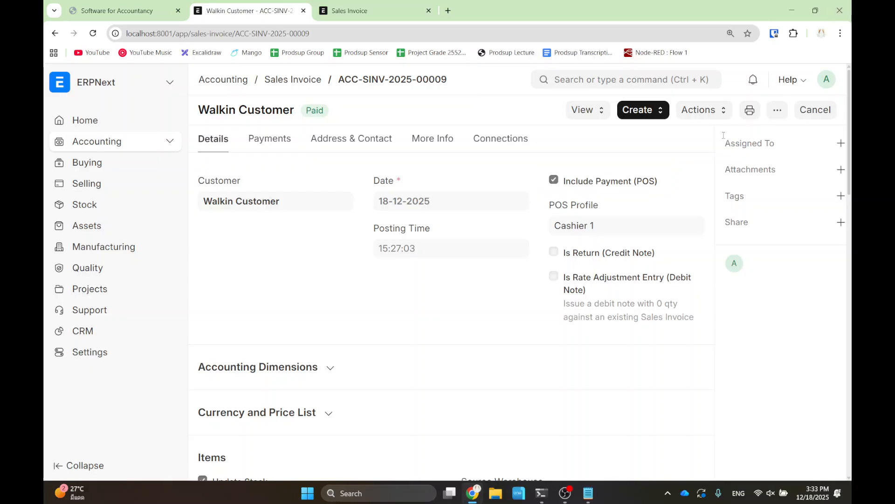
left_click(585, 115)
left_click(586, 134)
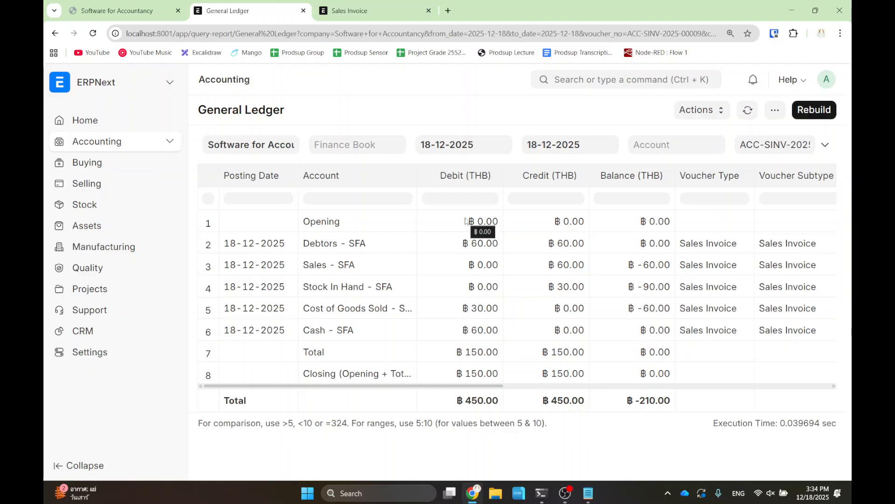
left_click(45, 36)
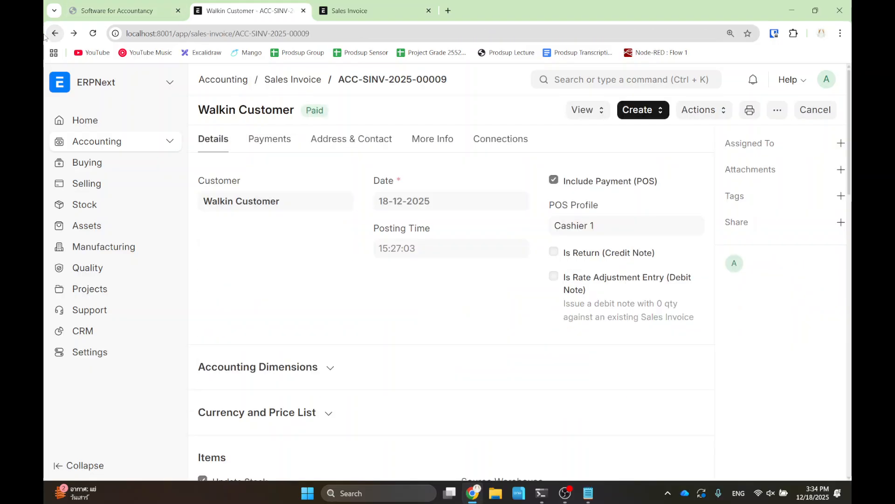
- From the Sales Invoice list, start a new invoice with Include Payment (POS) ticked
left_click(45, 35)
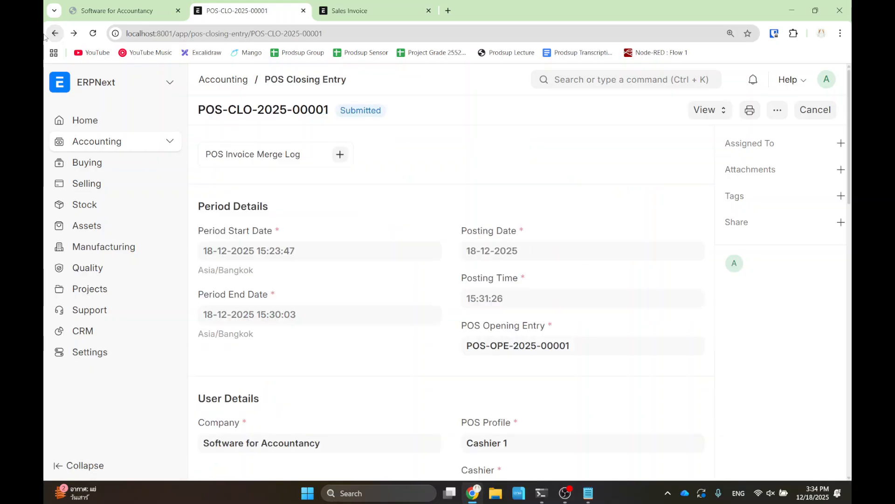
left_click(583, 78)
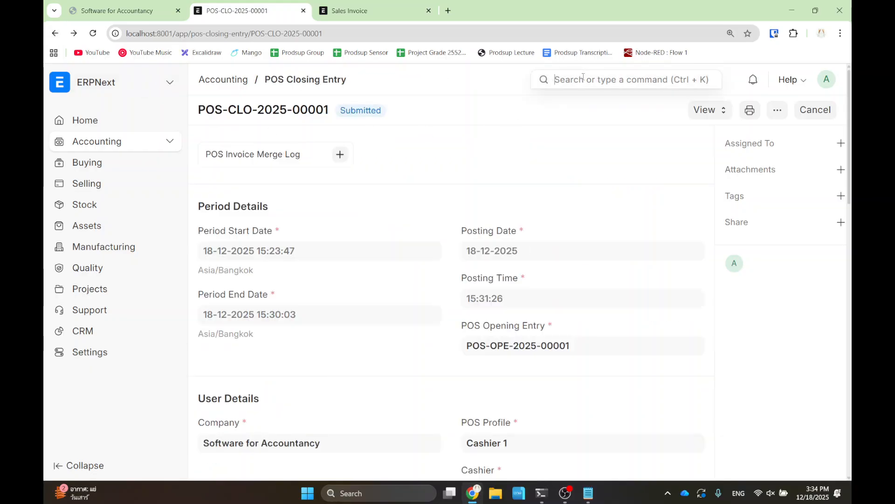
type("sales invoice")
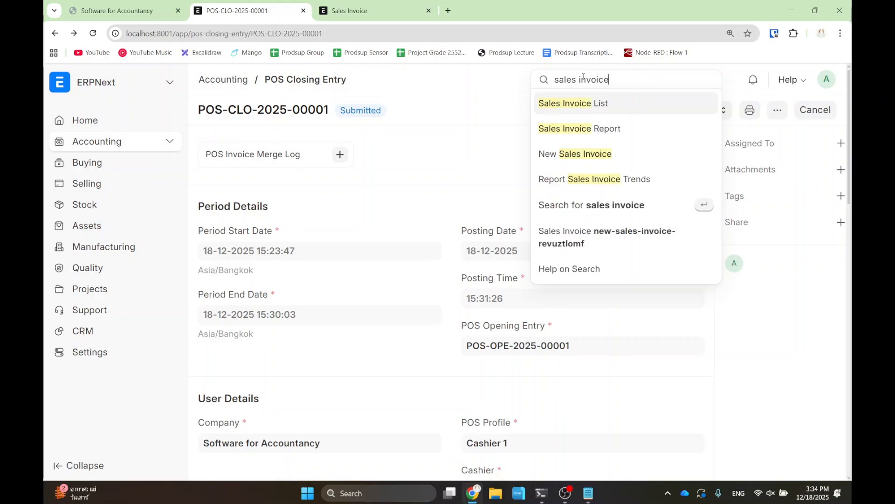
left_click(613, 104)
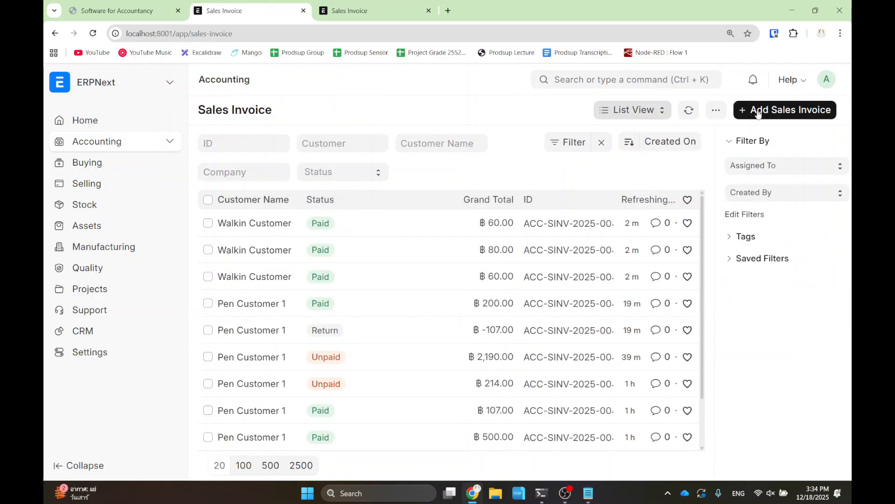
left_click(758, 112)
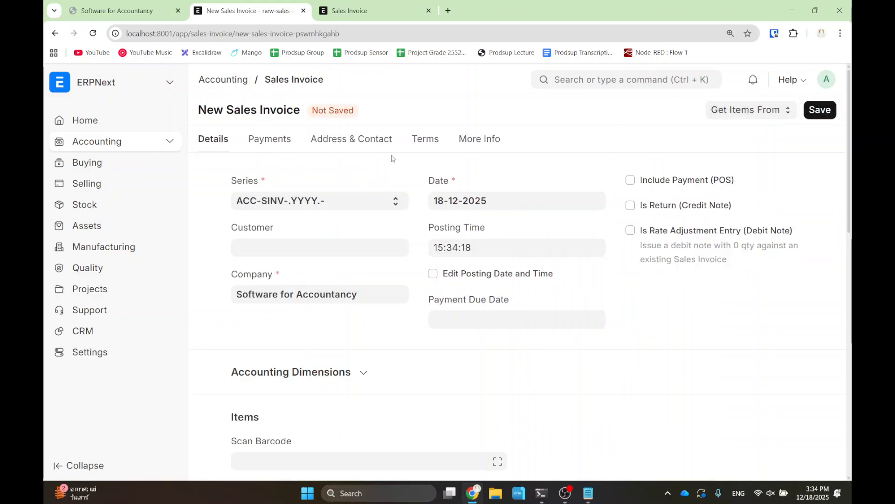
left_click(630, 180)
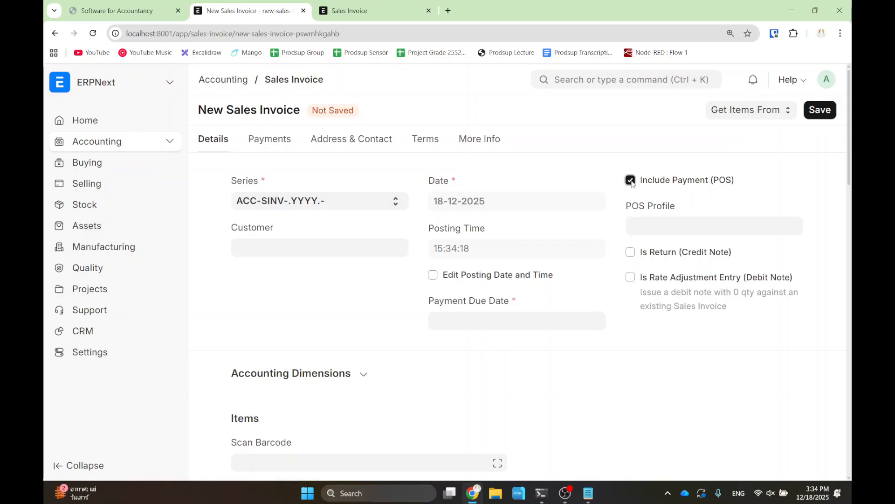
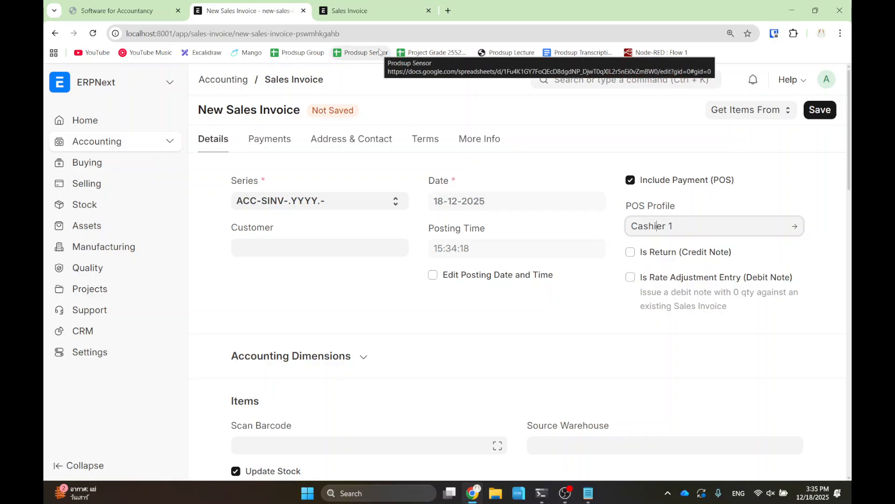
- Search 'pos' to open Point of Sale, then return to the new sales invoice
left_click(585, 79)
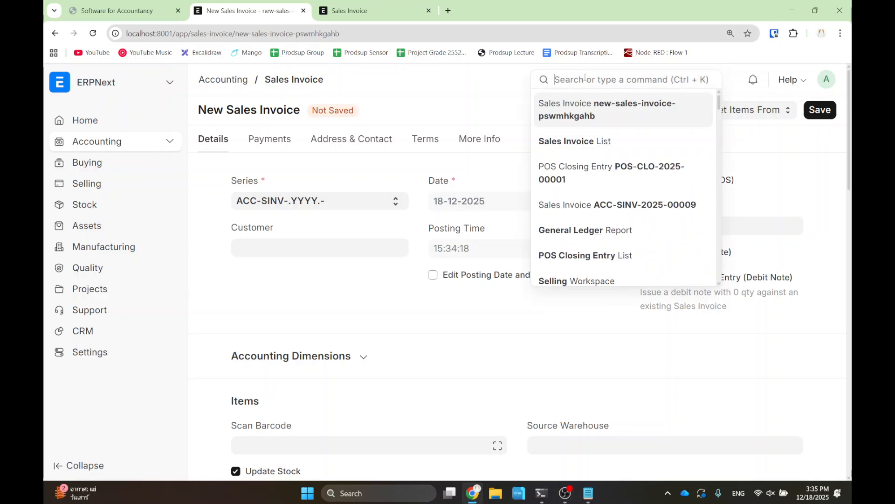
type("pos")
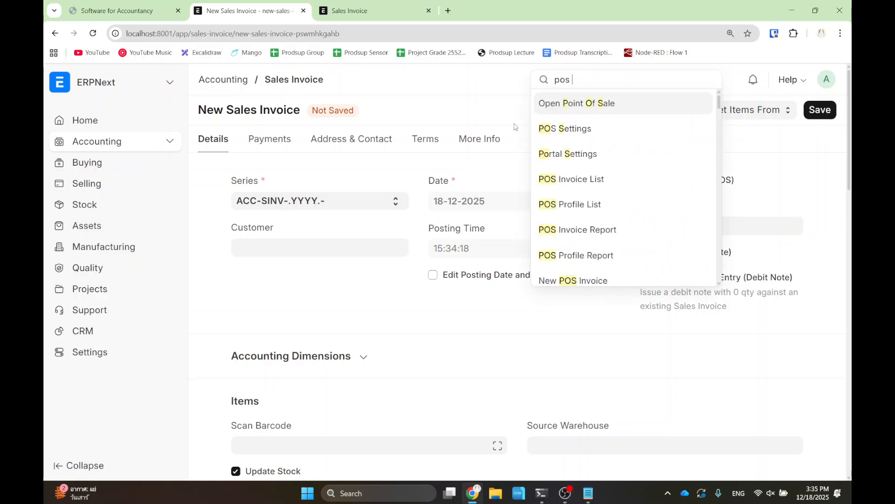
left_click(593, 109)
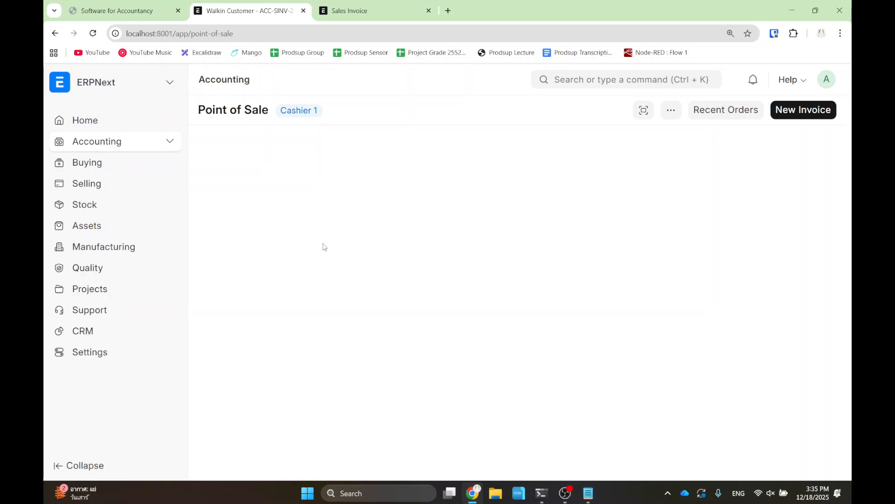
left_click(55, 34)
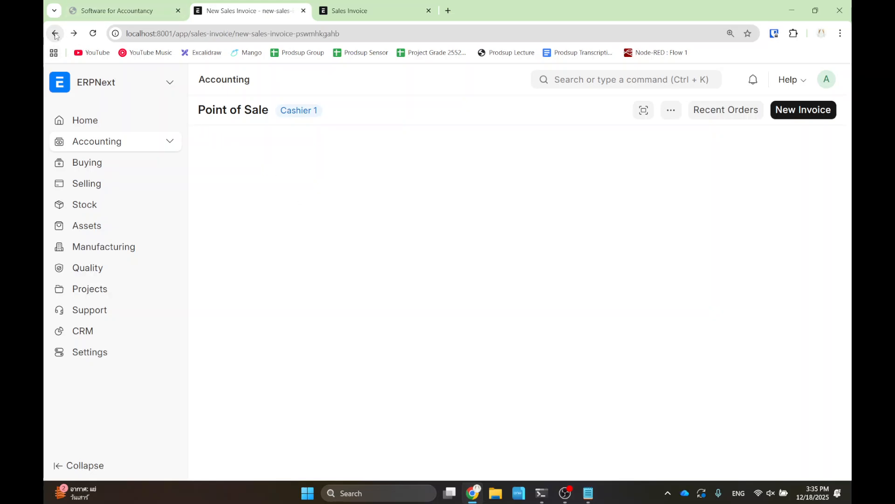
- Go to the ERPNext home, open the Selling workspace, and open the POS Opening Entry list
left_click(96, 91)
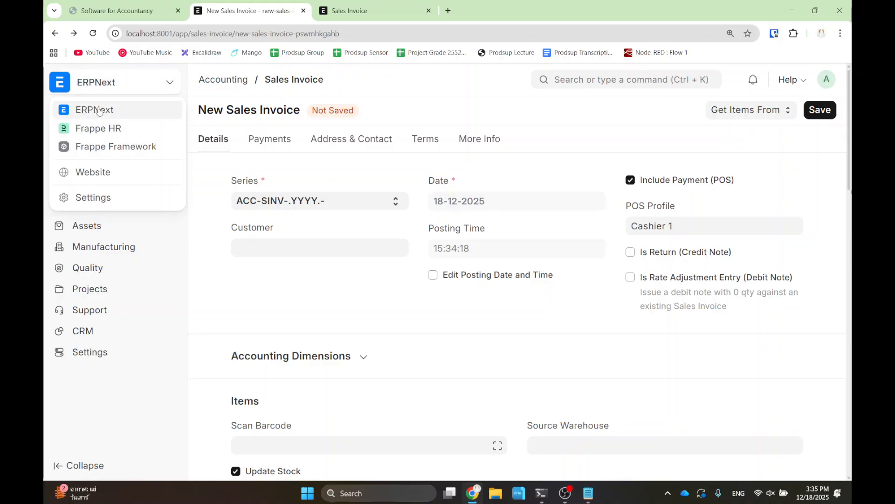
left_click(97, 110)
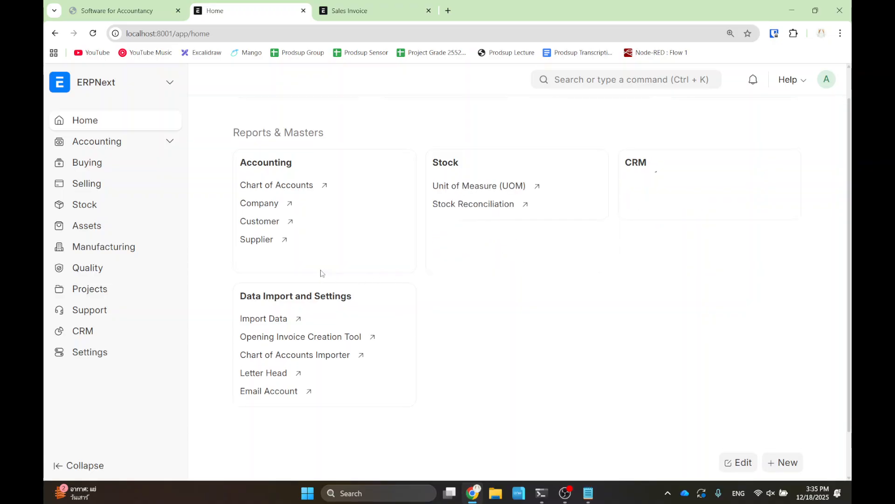
left_click(103, 192)
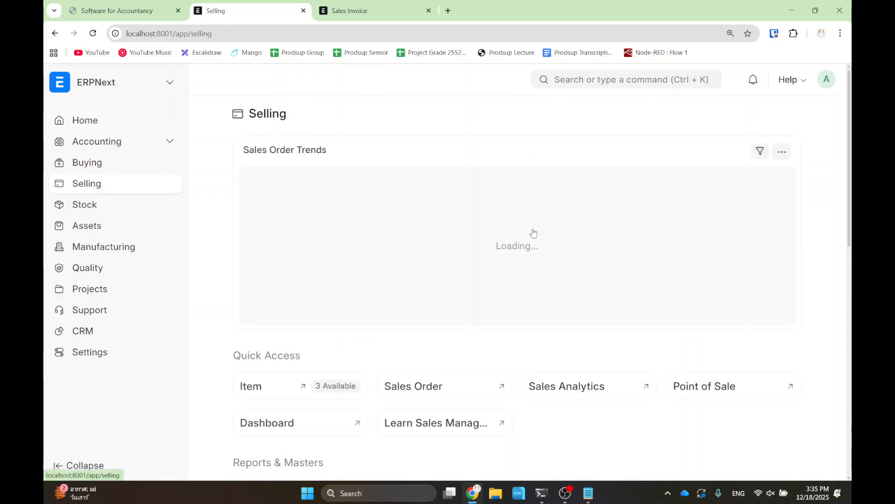
scroll(494, 281, "down", 5)
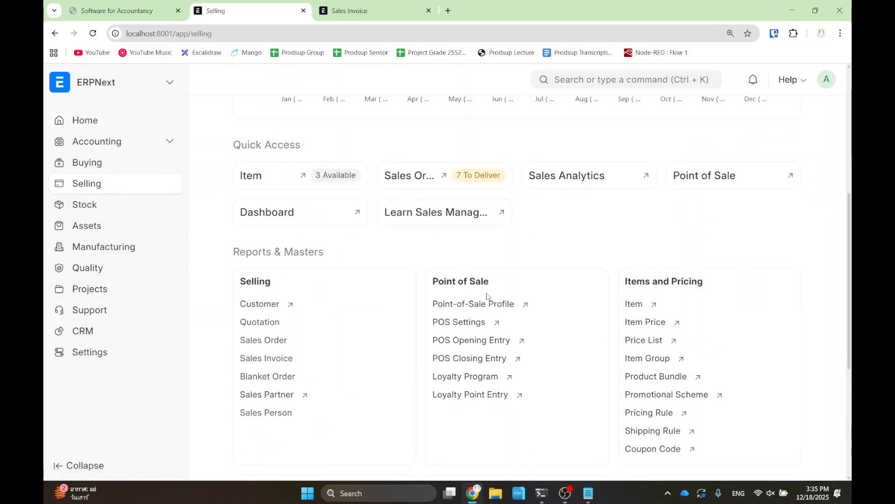
left_click(476, 340)
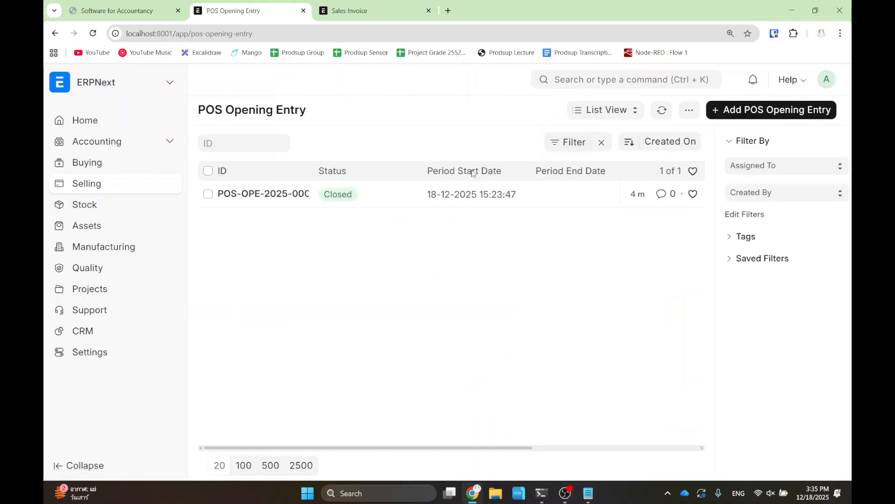
left_click(748, 110)
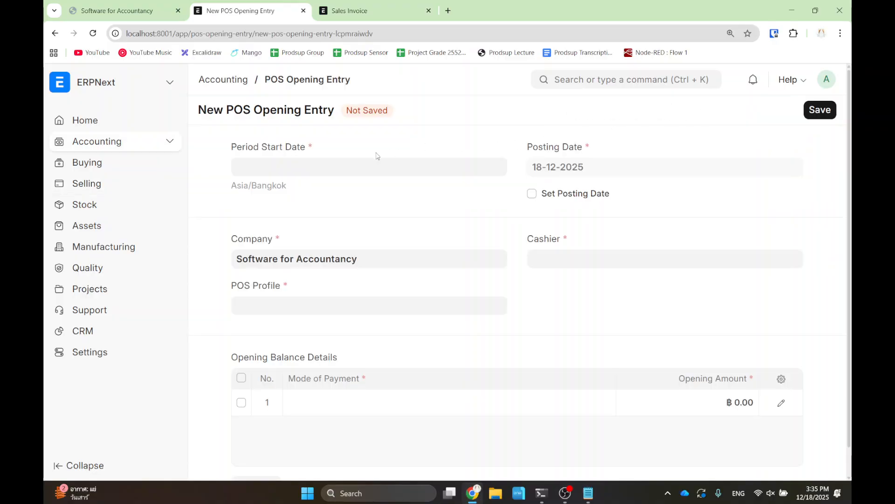
left_click(299, 170)
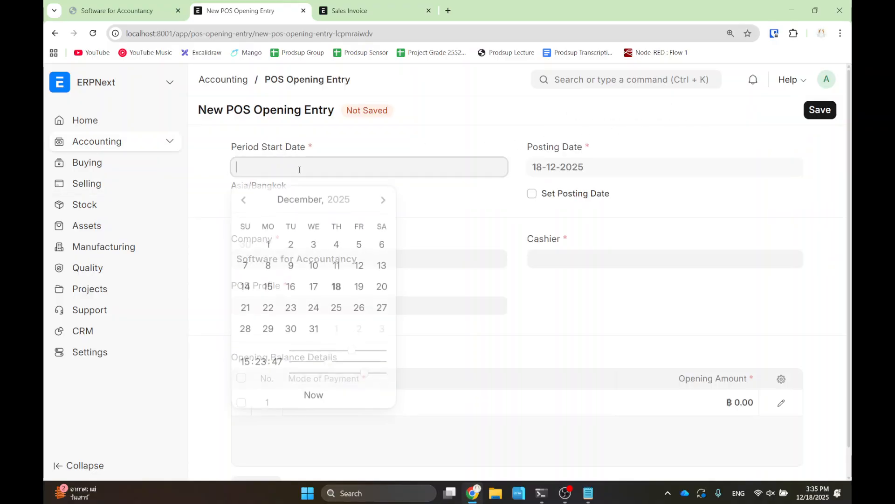
left_click(196, 233)
left_click(281, 171)
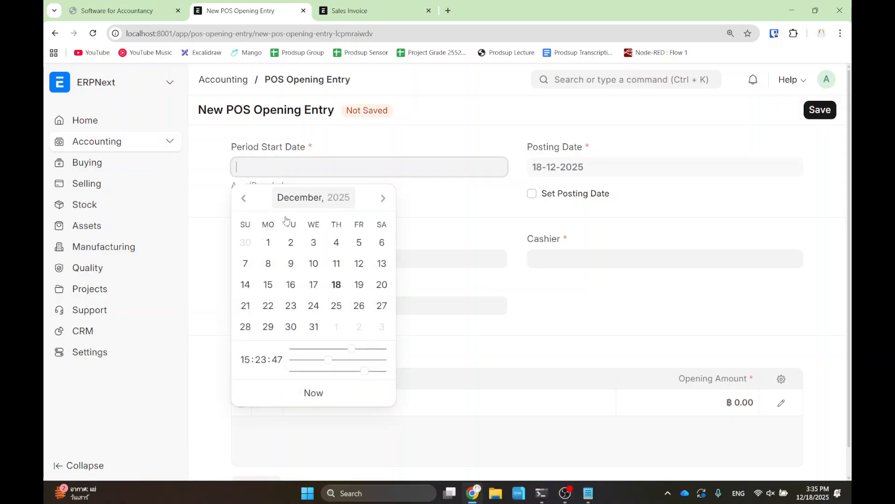
left_click(312, 392)
left_click(290, 301)
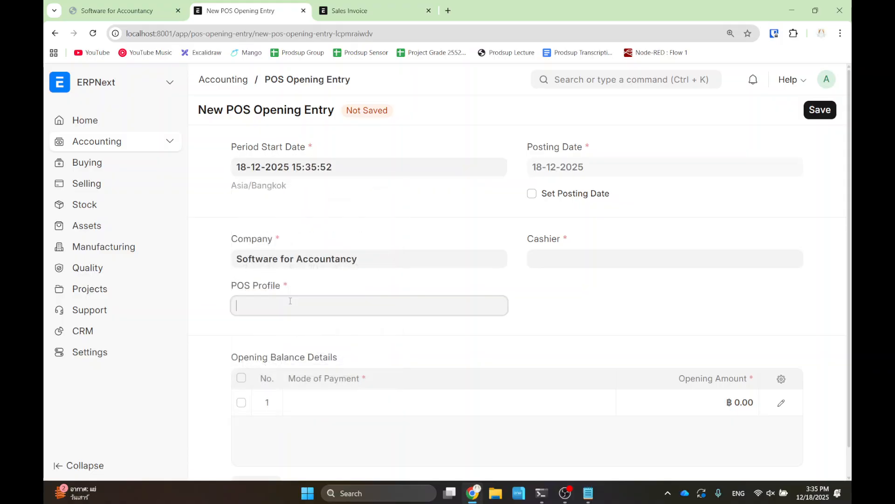
left_click(288, 330)
left_click(816, 116)
left_click(618, 97)
left_click(560, 260)
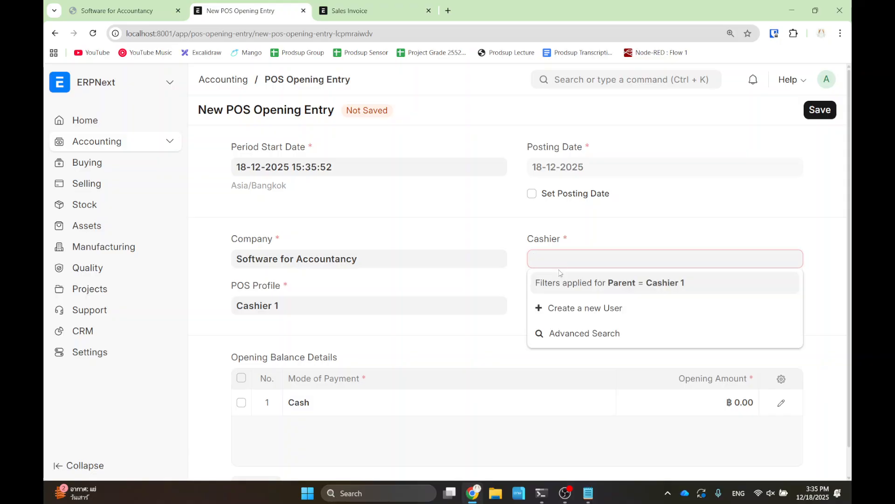
left_click(496, 243)
left_click(423, 212)
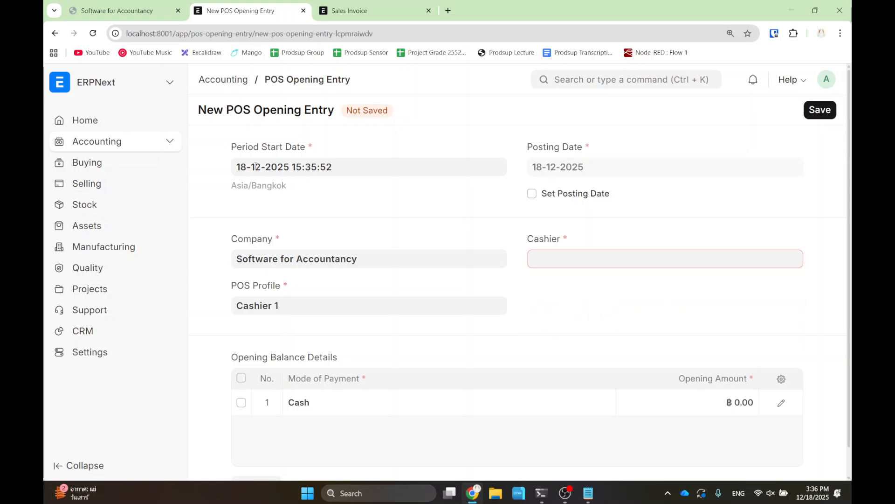
left_click_drag(388, 258, 215, 252)
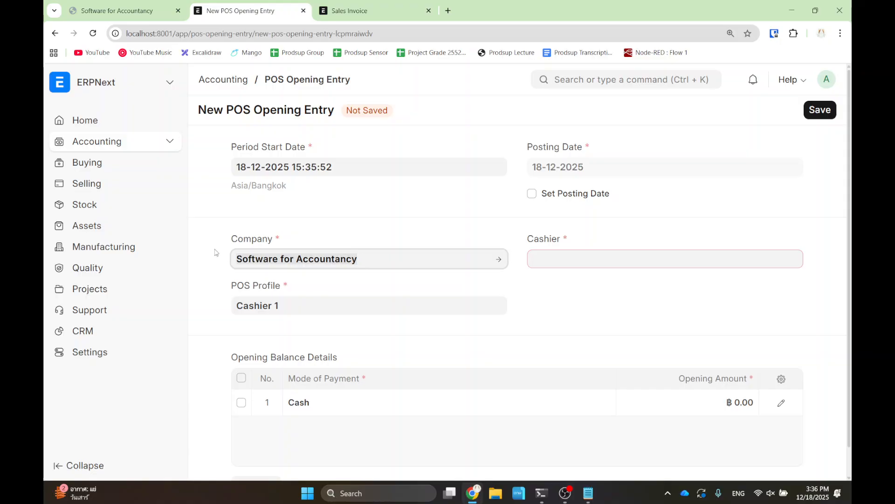
left_click_drag(322, 301, 198, 298)
key("BackSpace")
left_click(258, 332)
left_click(328, 338)
left_click(531, 321)
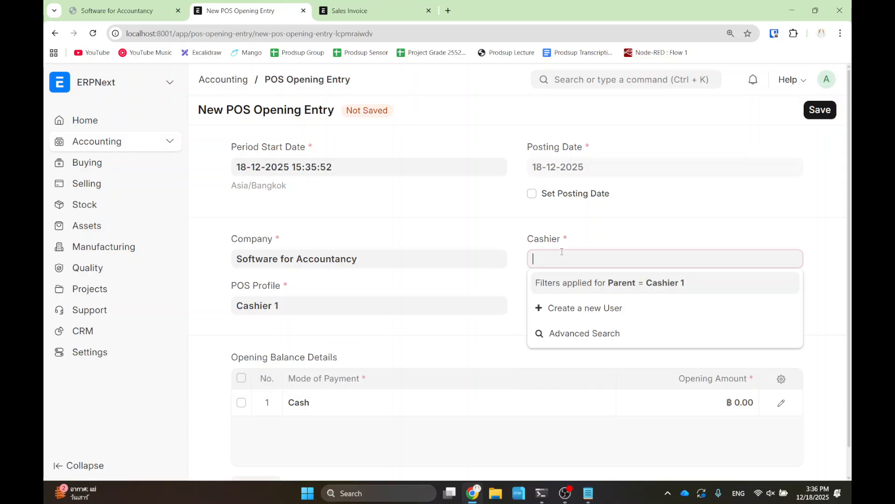
left_click(56, 33)
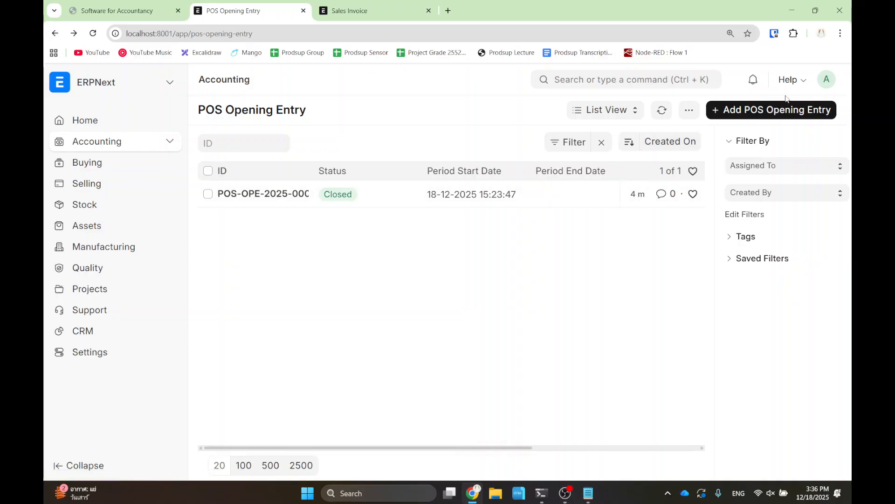
left_click(670, 82)
type("pos")
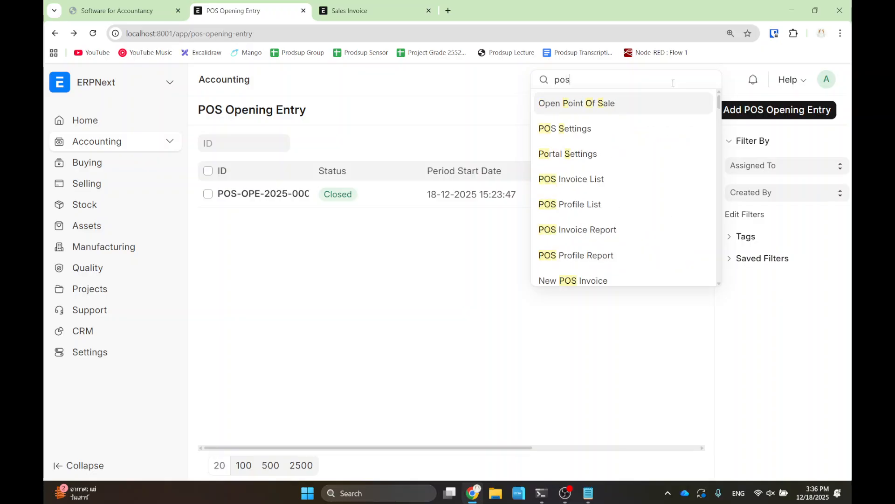
key("Return")
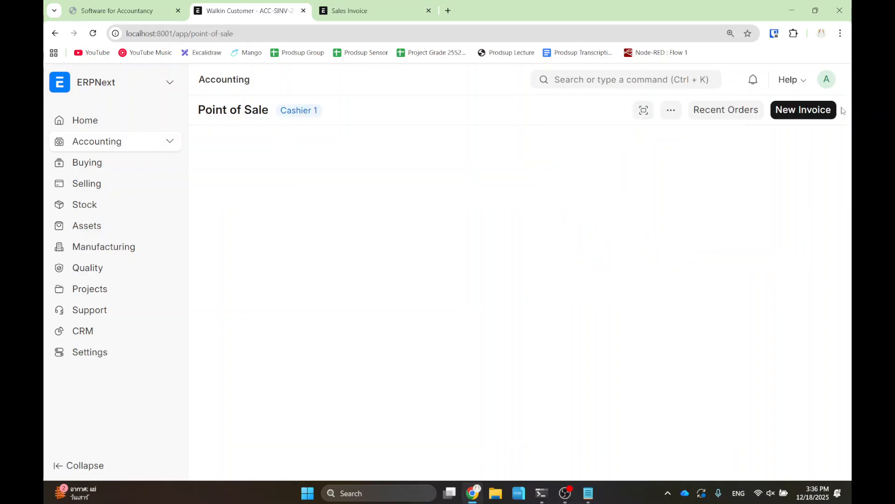
left_click(743, 118)
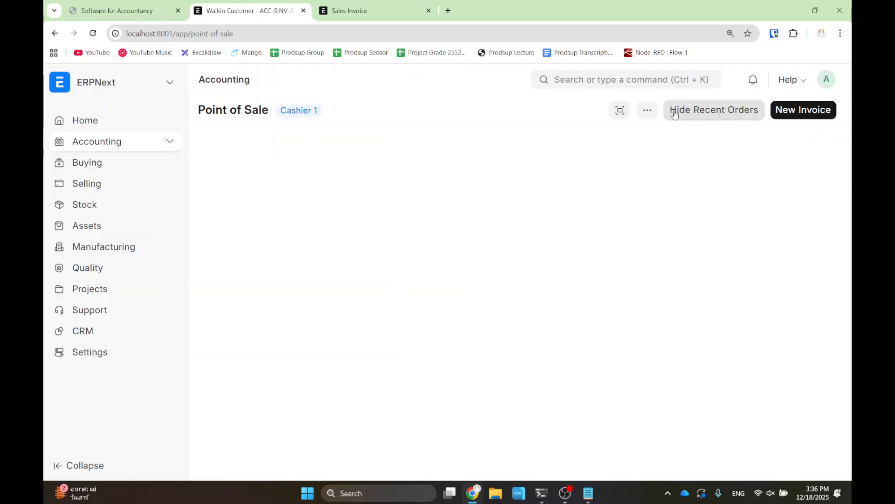
left_click(52, 34)
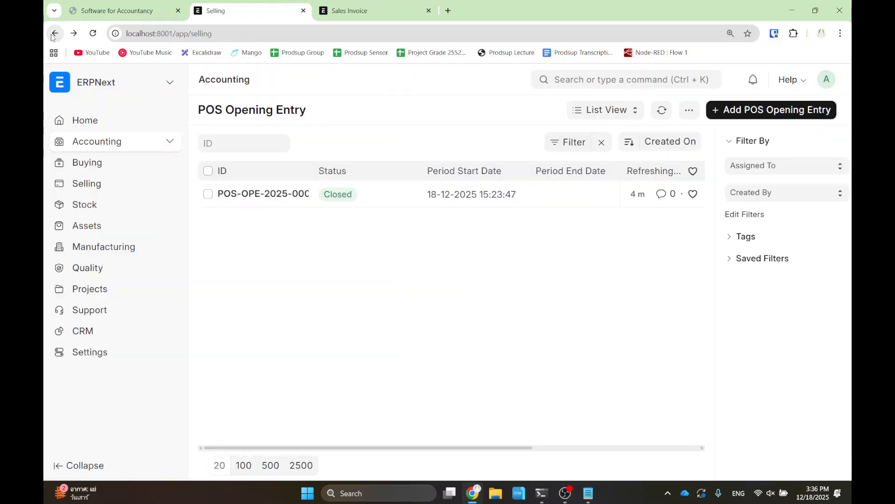
left_click(54, 34)
left_click(73, 33)
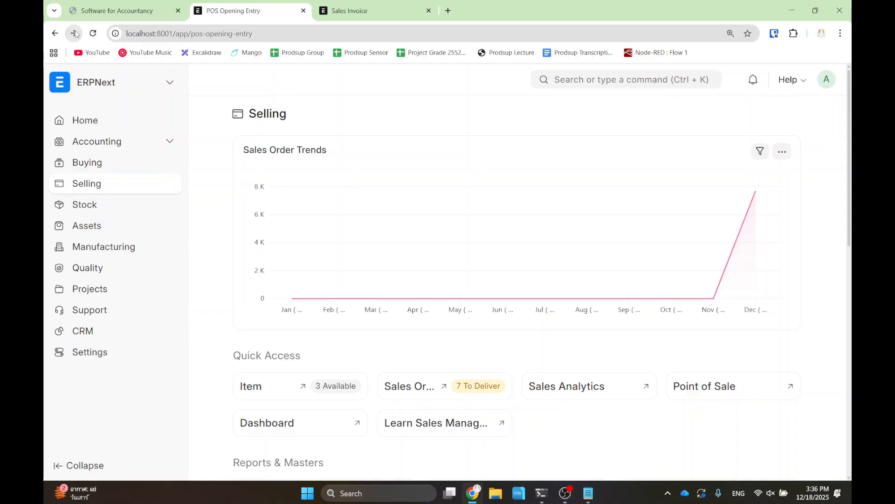
left_click(635, 83)
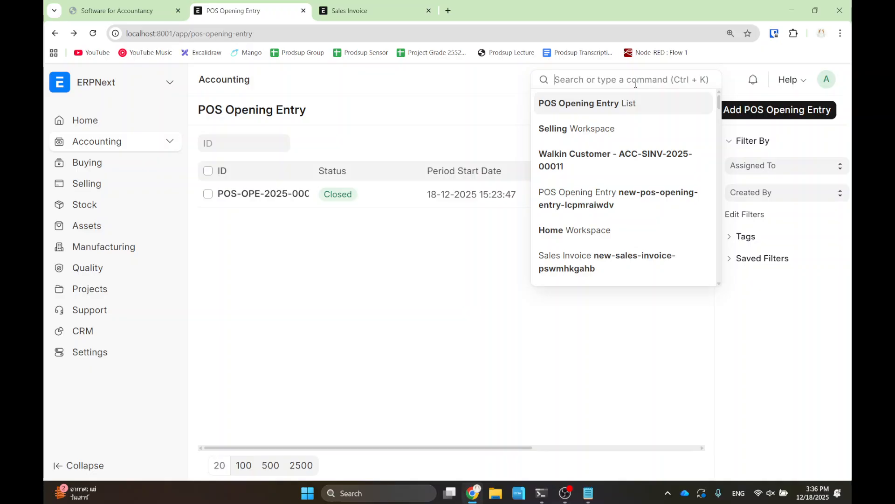
left_click(55, 33)
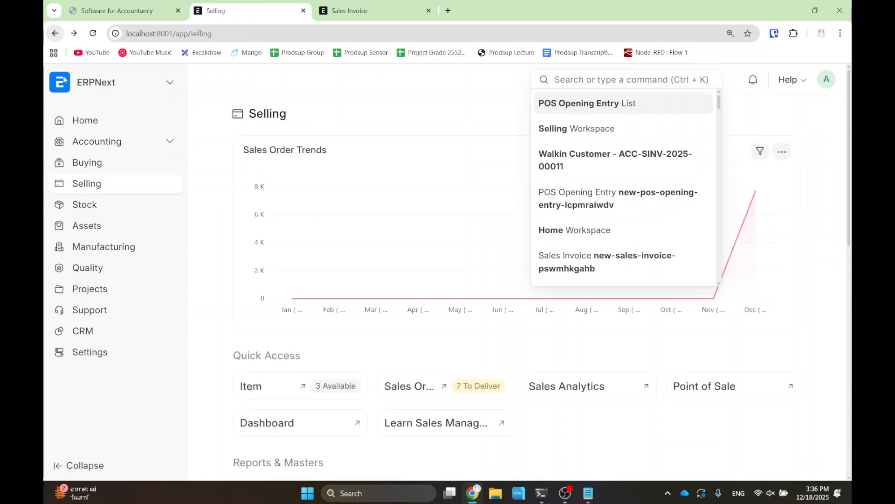
left_click(77, 191)
scroll(484, 304, "down", 5)
left_click(436, 306)
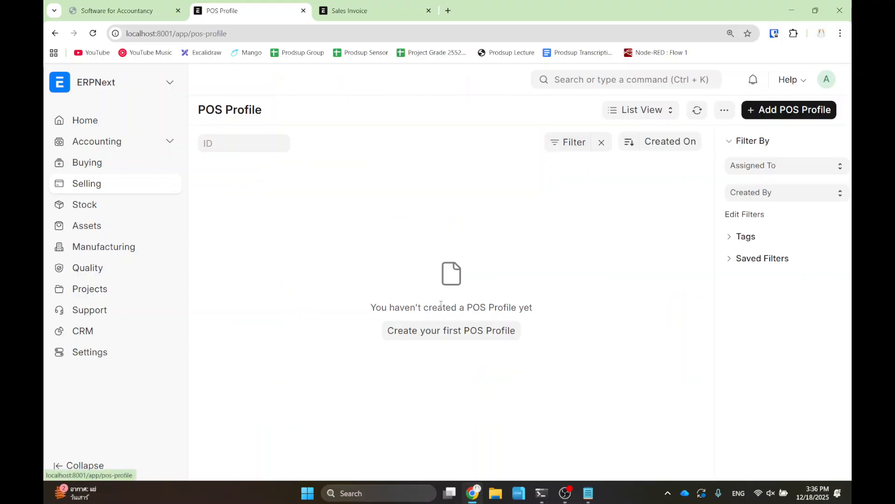
left_click(55, 33)
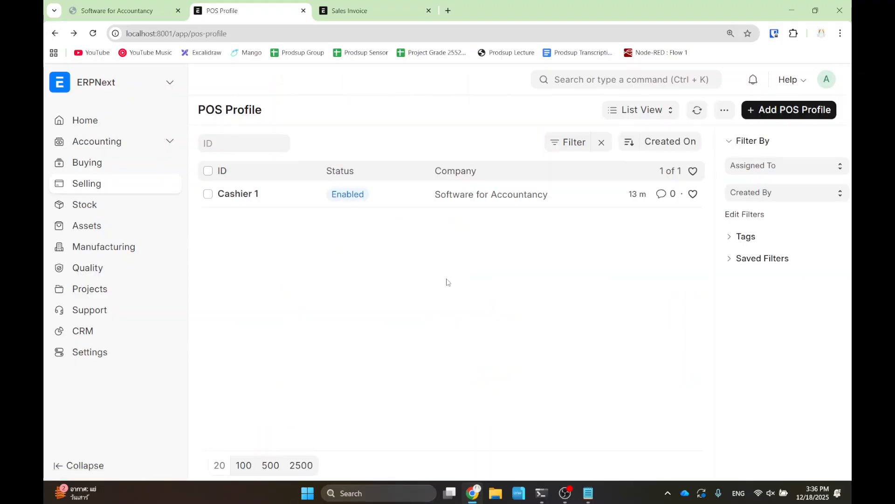
scroll(387, 365, "down", 5)
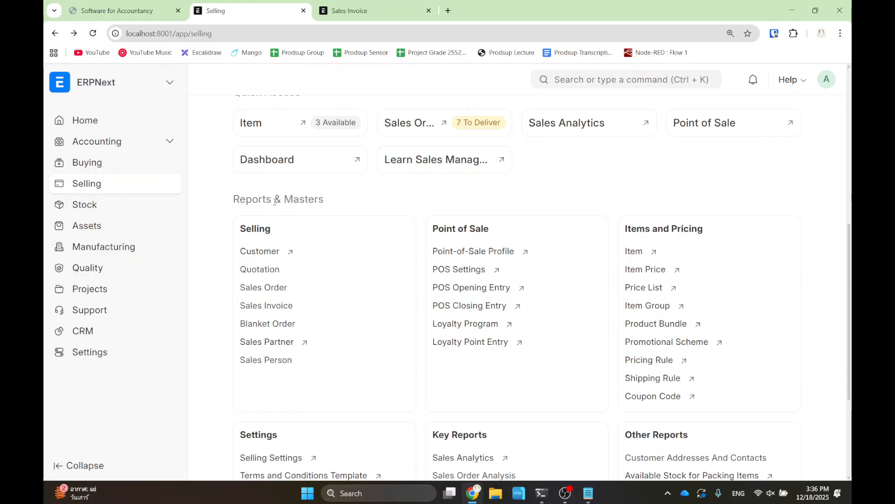
left_click(472, 289)
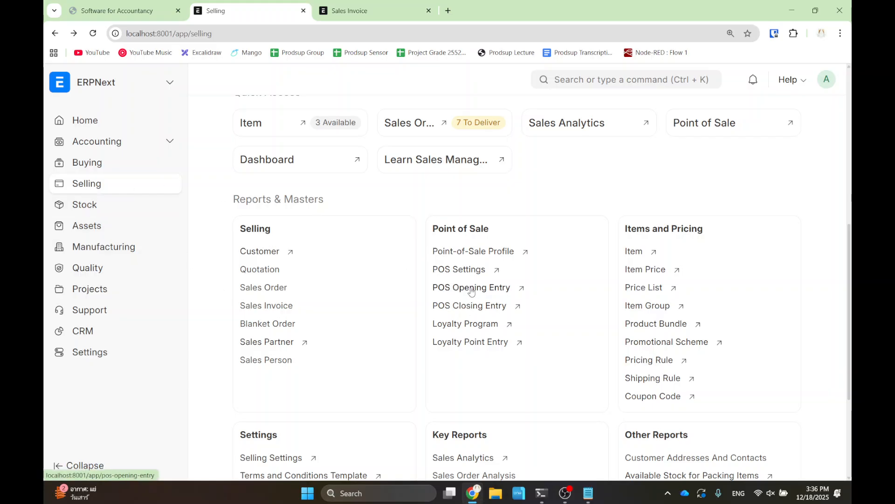
- Add a POS Opening Entry with period start 19 December 2025 and POS profile Cashier 1
left_click(767, 117)
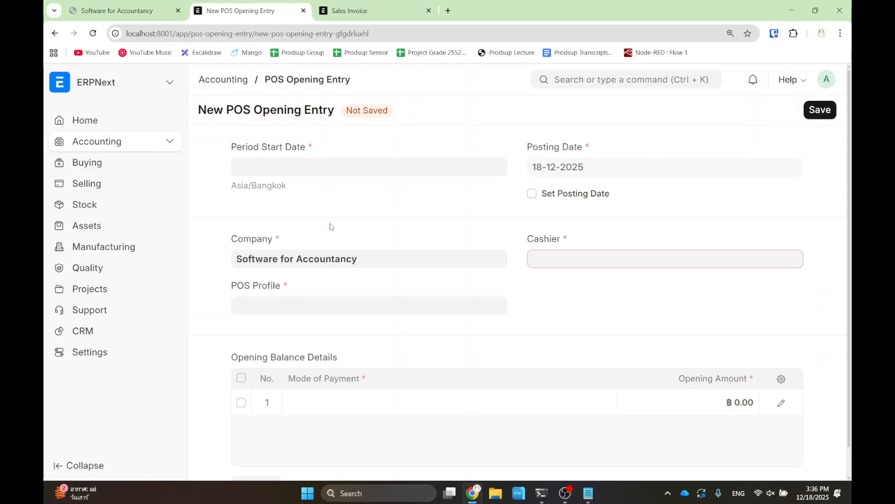
left_click(271, 162)
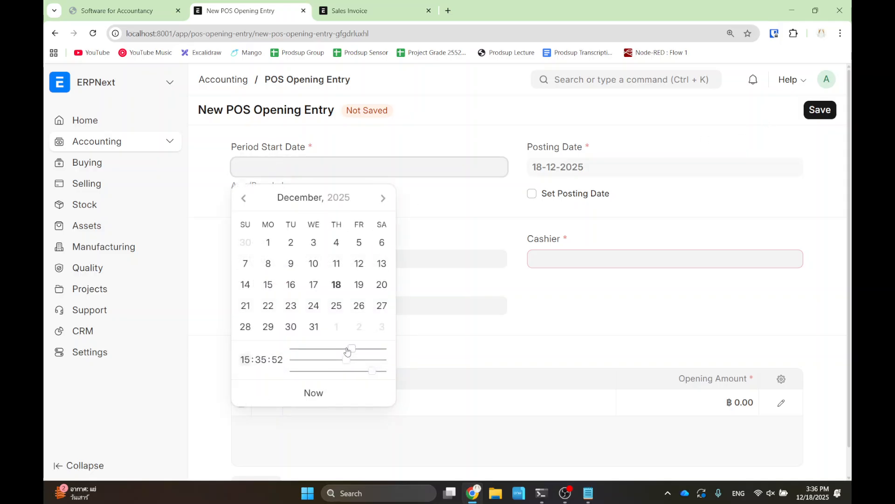
left_click(359, 285)
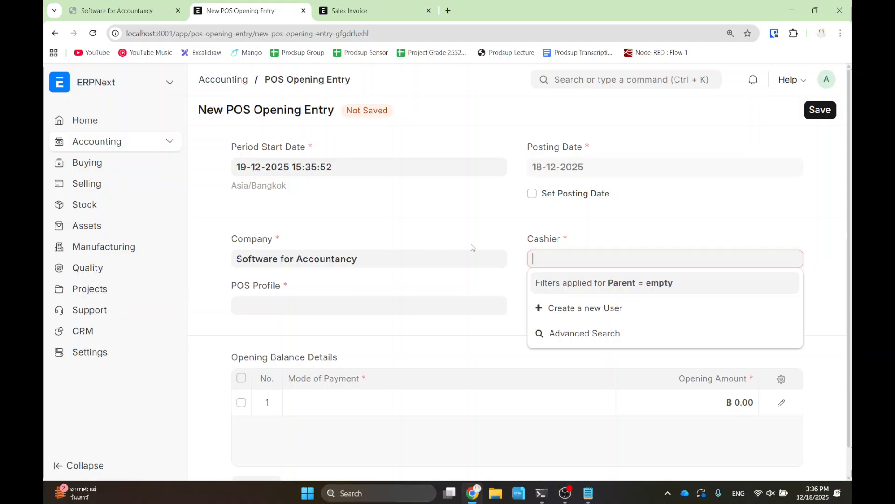
left_click(282, 306)
left_click(284, 330)
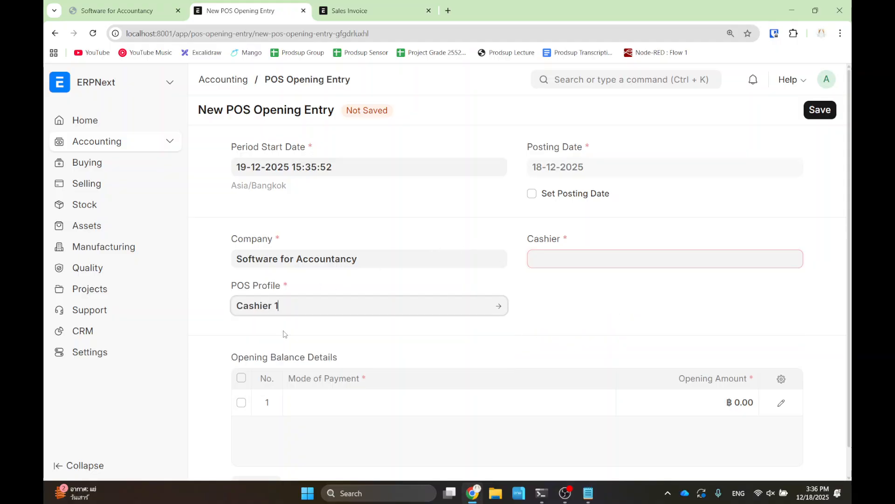
left_click(583, 257)
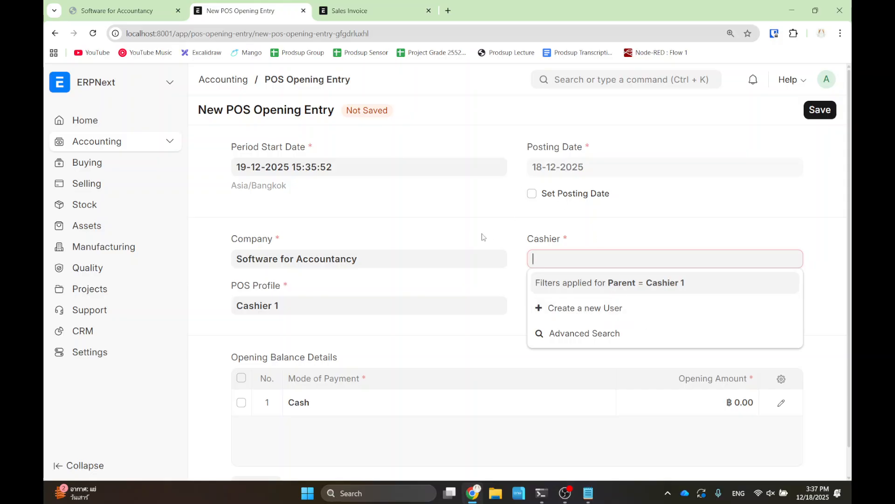
- From the Cashier field, create and save a user with the cashier's e-mail and first name Casher
left_click(466, 232)
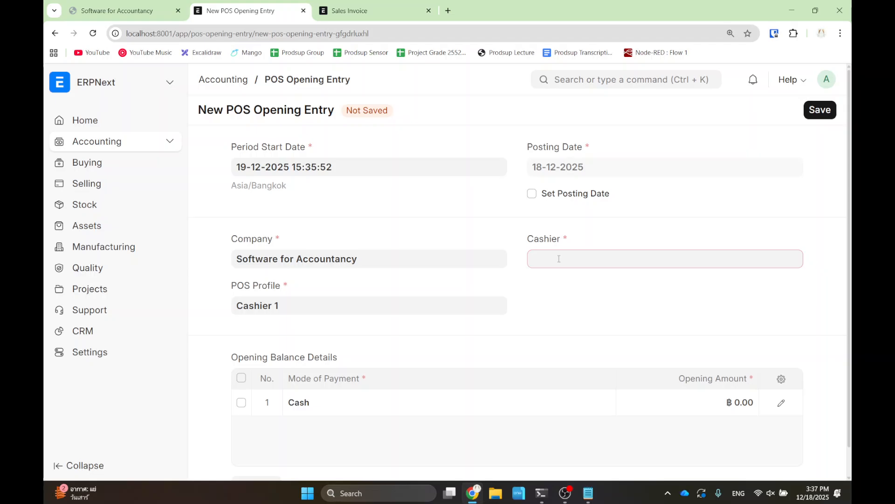
left_click(570, 309)
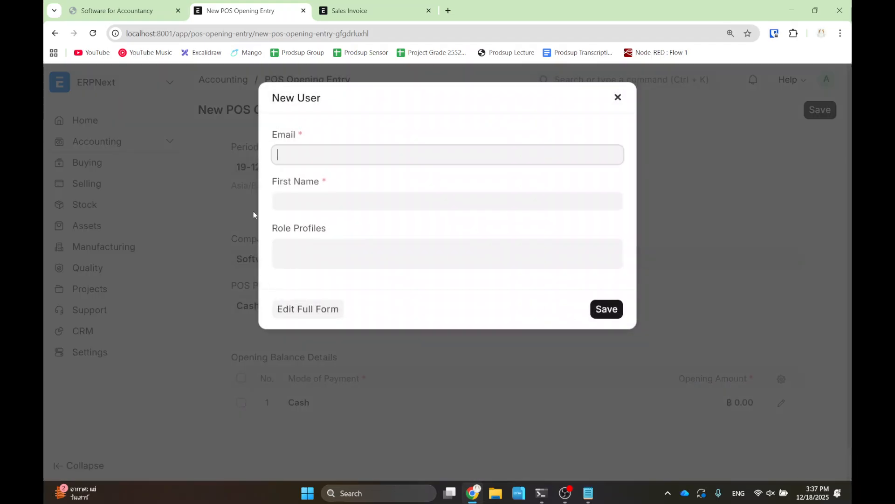
left_click(319, 148)
key("Tab")
type("Casher")
left_click(609, 310)
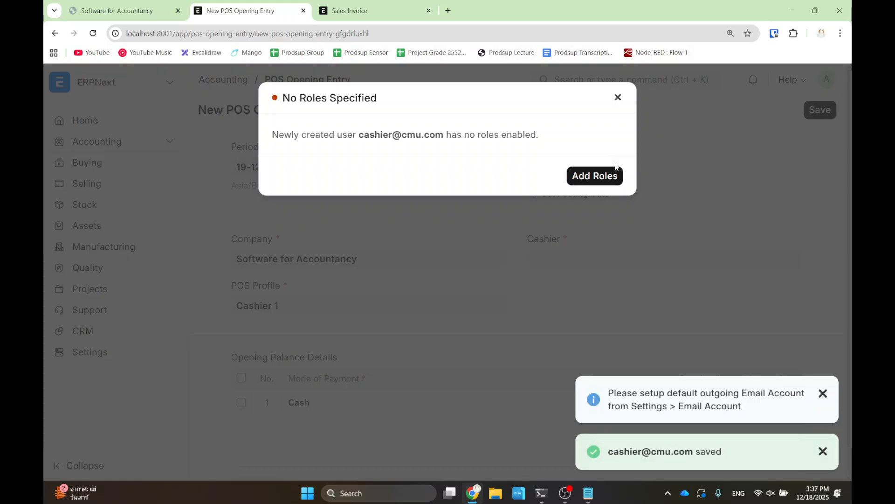
left_click(618, 98)
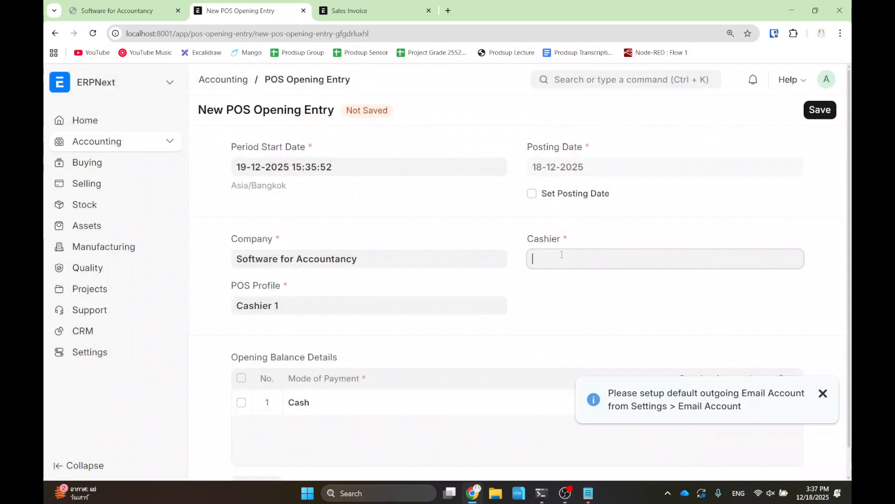
left_click(562, 256)
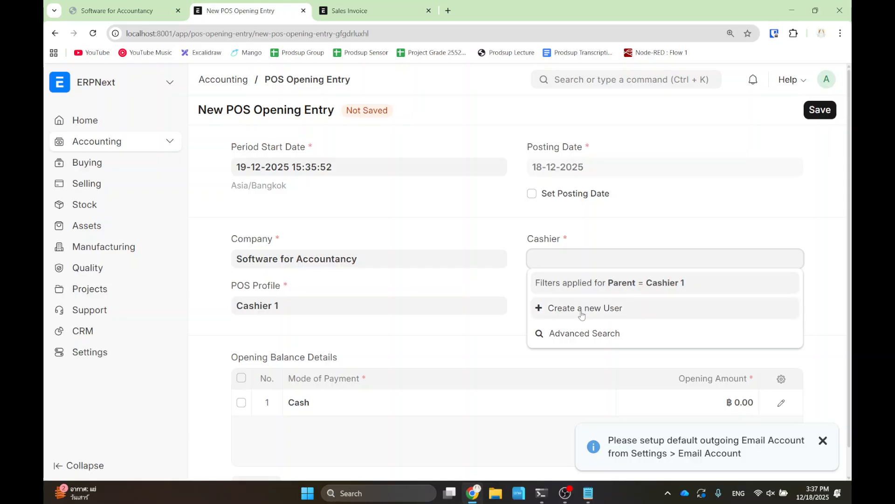
left_click(465, 228)
- In the User List, open the new cashier user, tick all roles under Roles & Permissions, and save
key("ctrl+k")
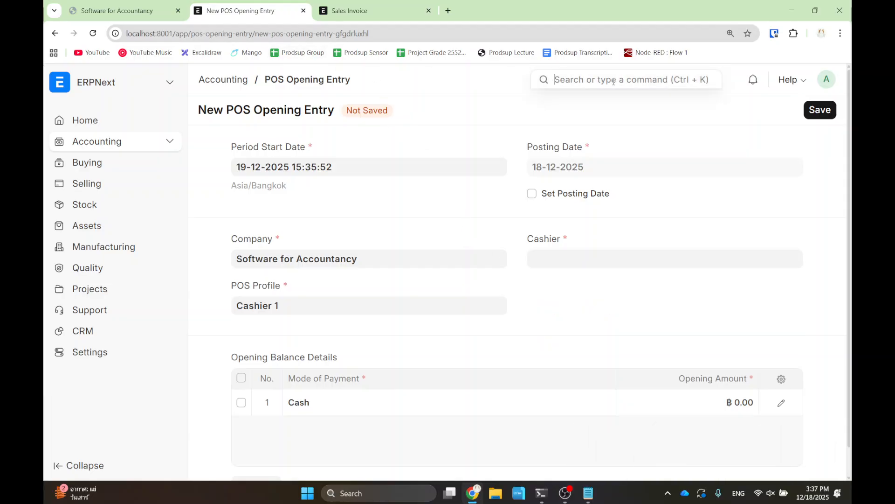
type("user")
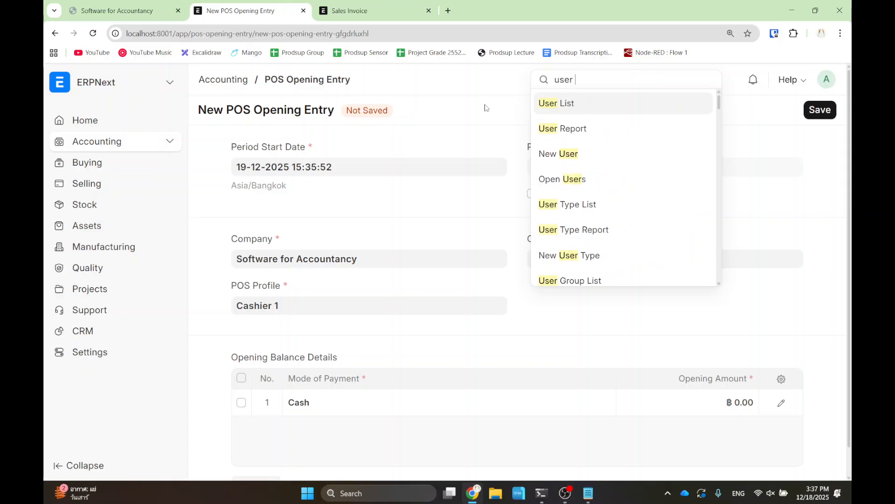
left_click(562, 103)
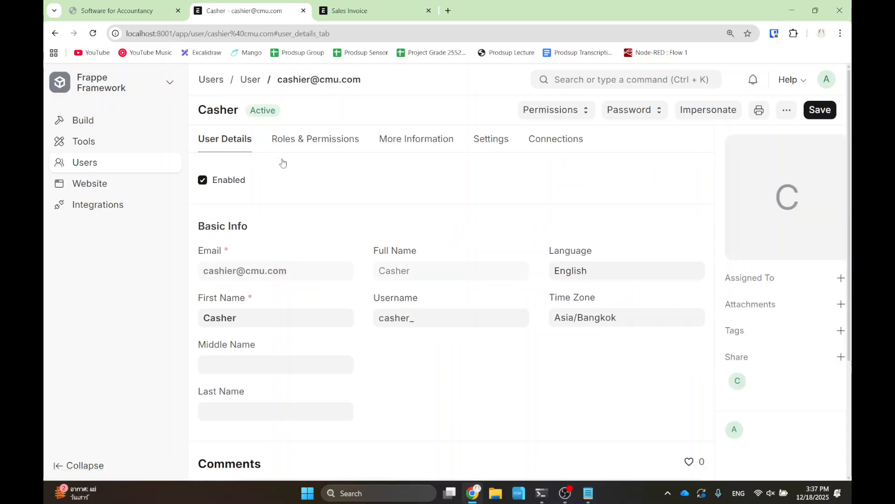
left_click(326, 140)
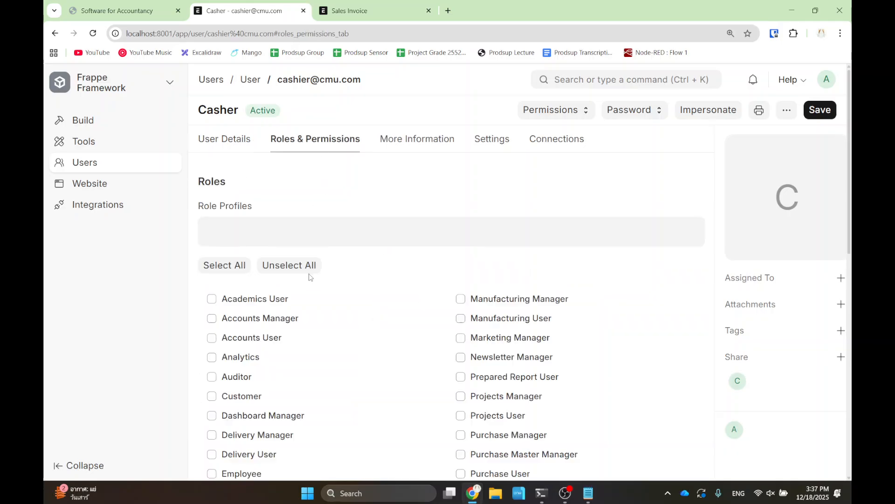
left_click(222, 265)
left_click(821, 111)
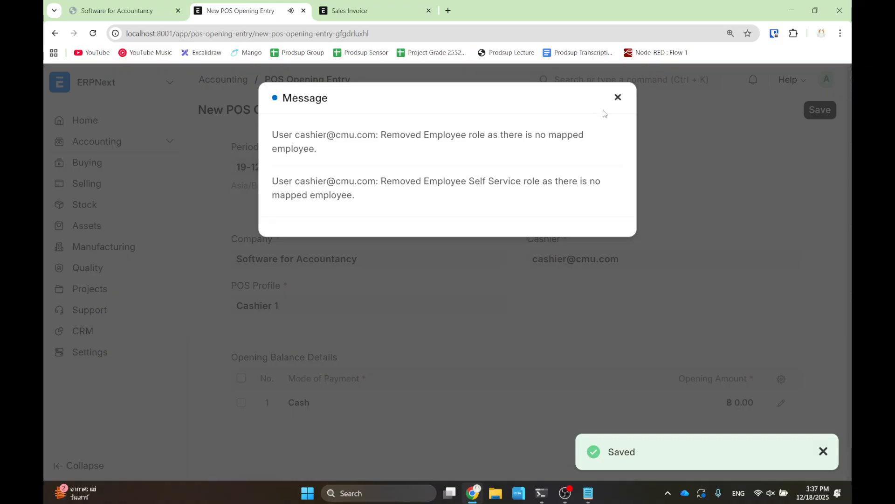
- Set the Cash opening amount to 100, save, and submit POS-OPE-2025-00002
left_click(618, 98)
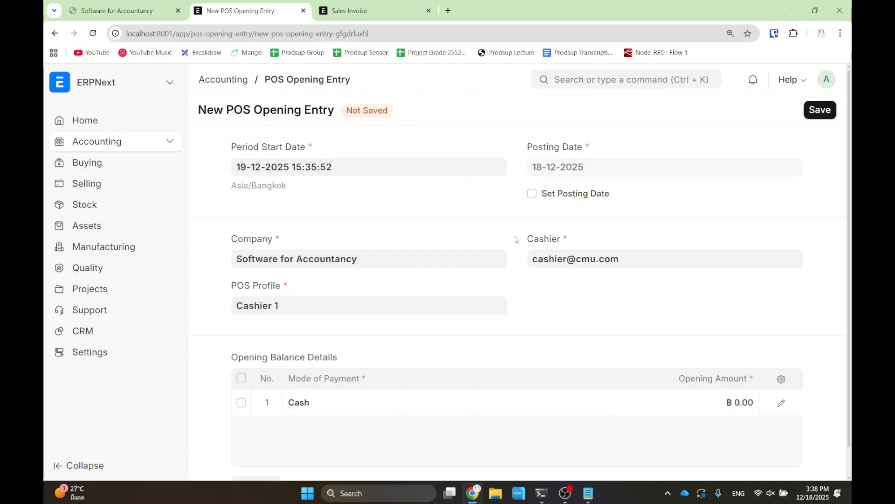
left_click(744, 404)
type("100")
left_click(708, 370)
left_click(819, 110)
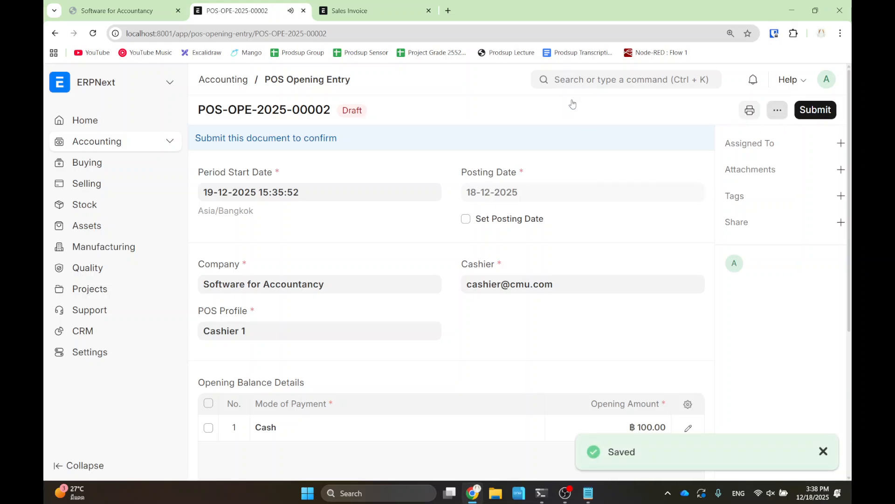
left_click(809, 108)
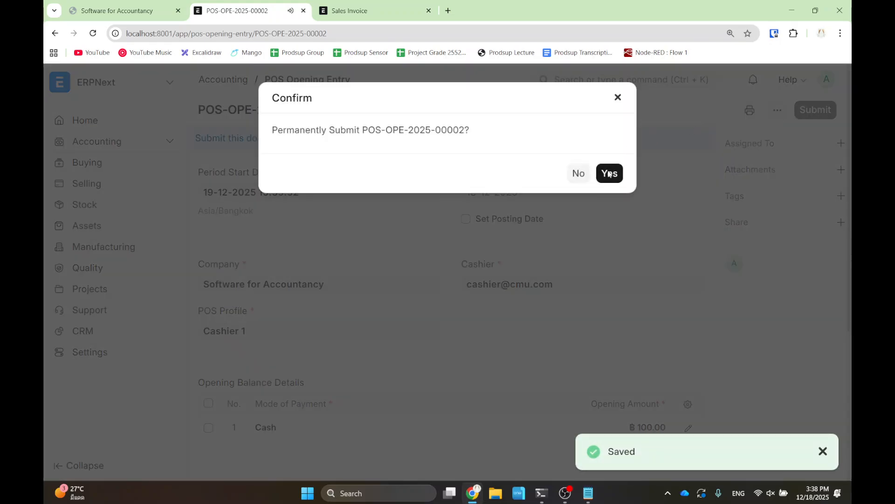
left_click(609, 174)
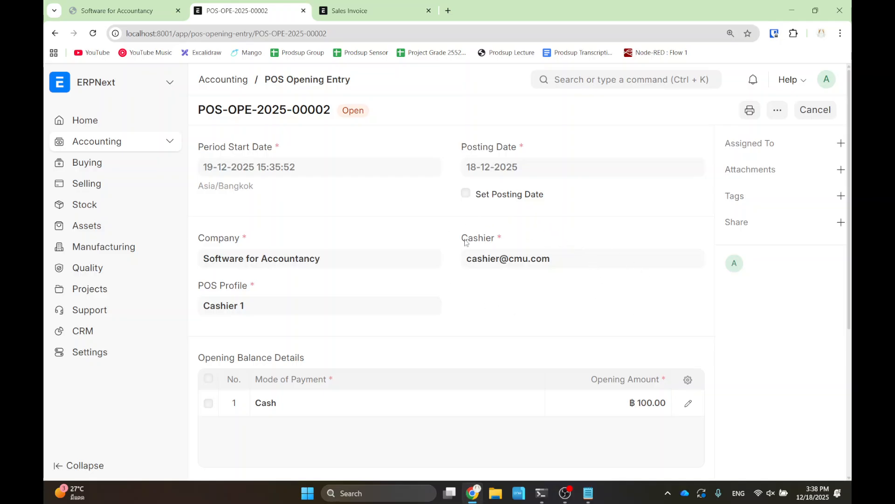
left_click(568, 80)
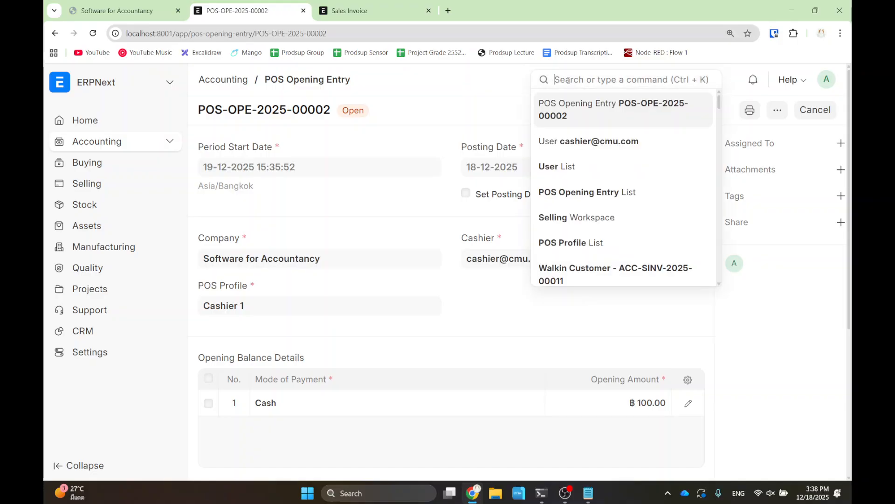
type("pos")
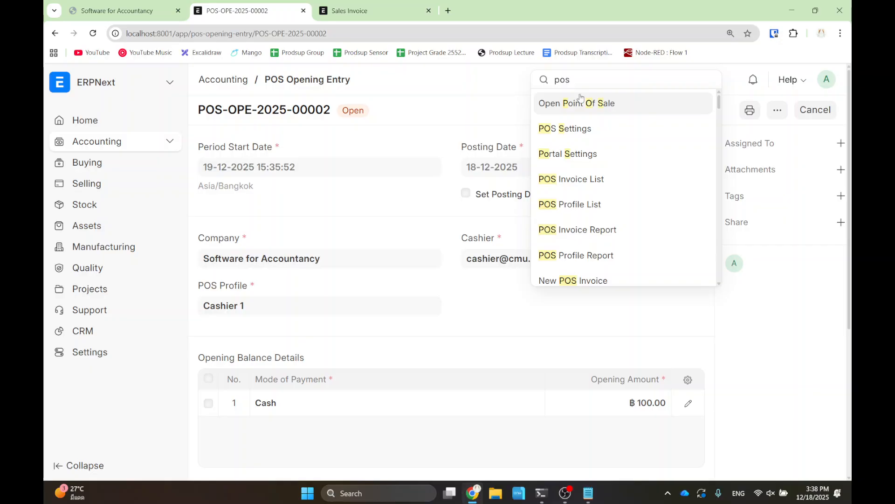
left_click(573, 102)
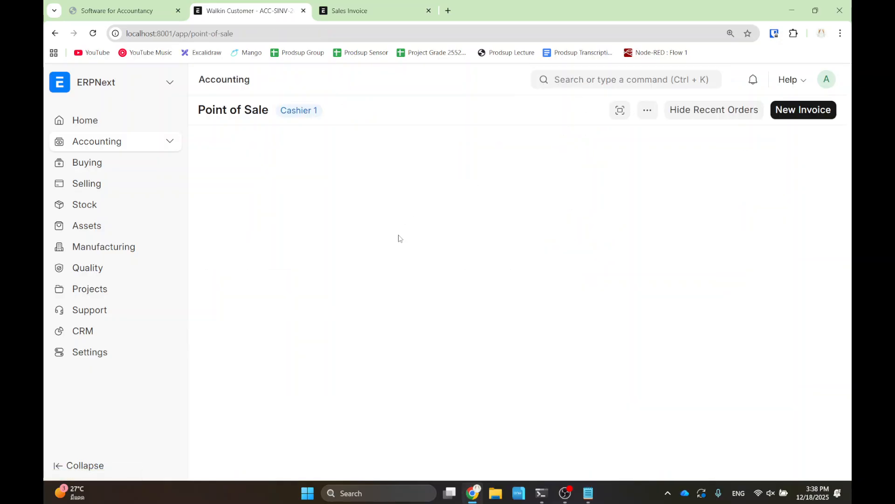
left_click(93, 33)
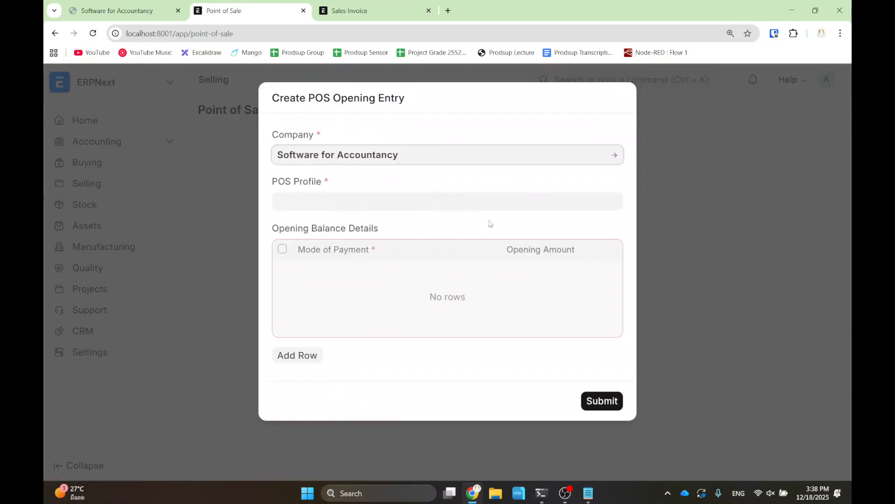
left_click(315, 203)
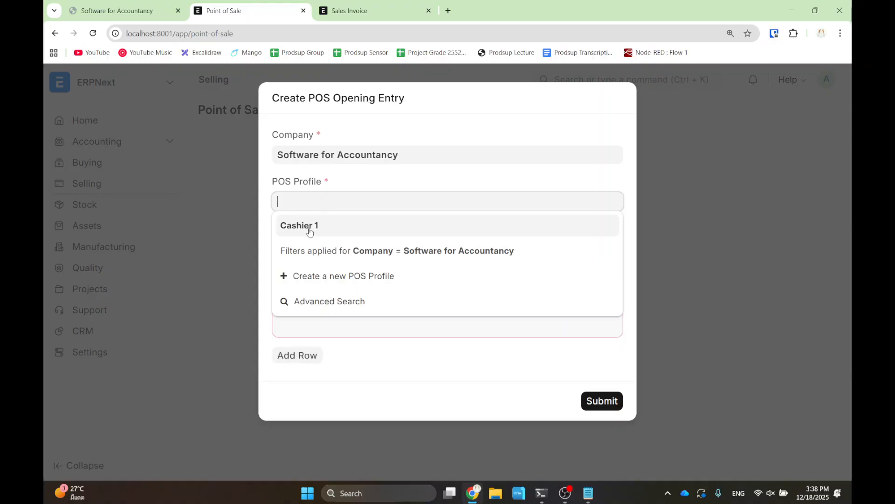
left_click(307, 227)
left_click(600, 403)
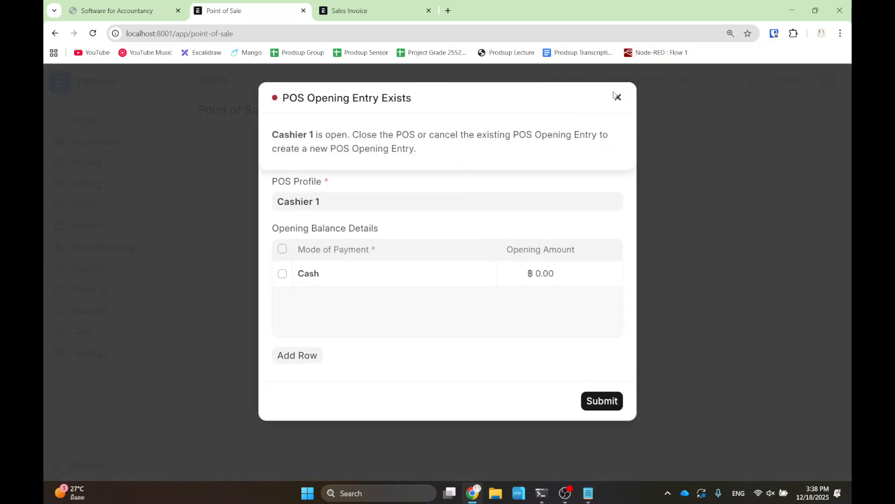
left_click(617, 97)
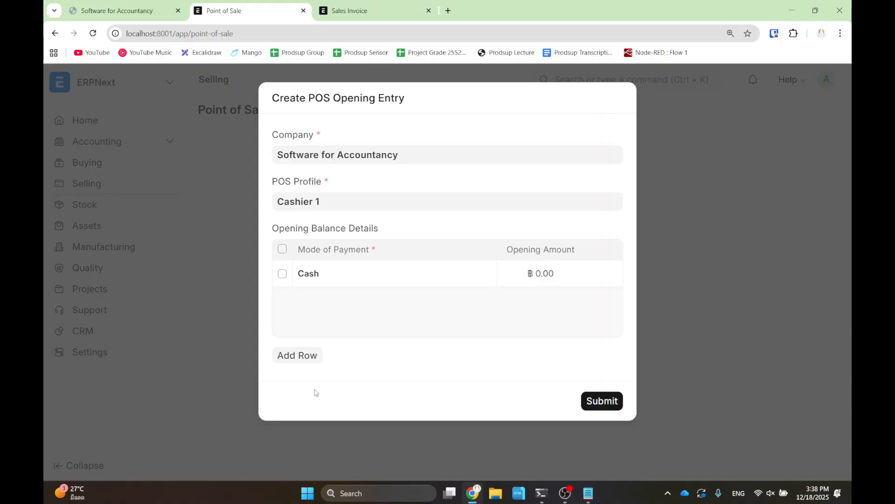
left_click(612, 397)
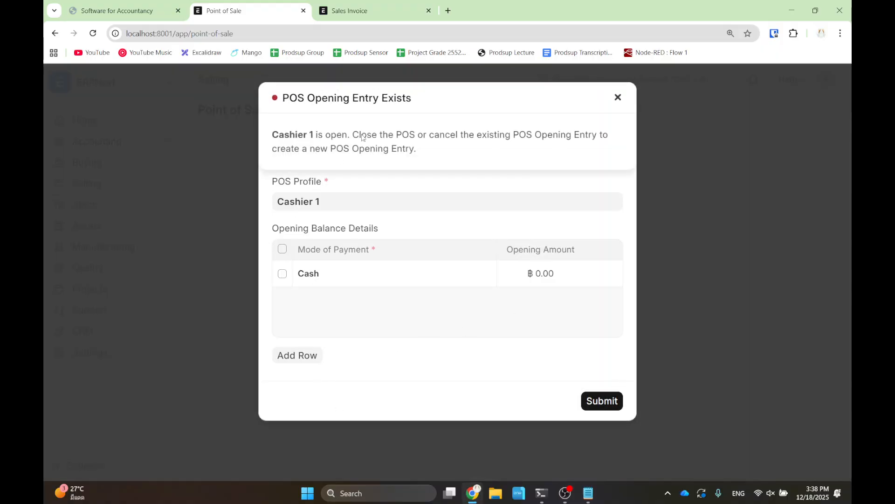
left_click(618, 97)
left_click(53, 33)
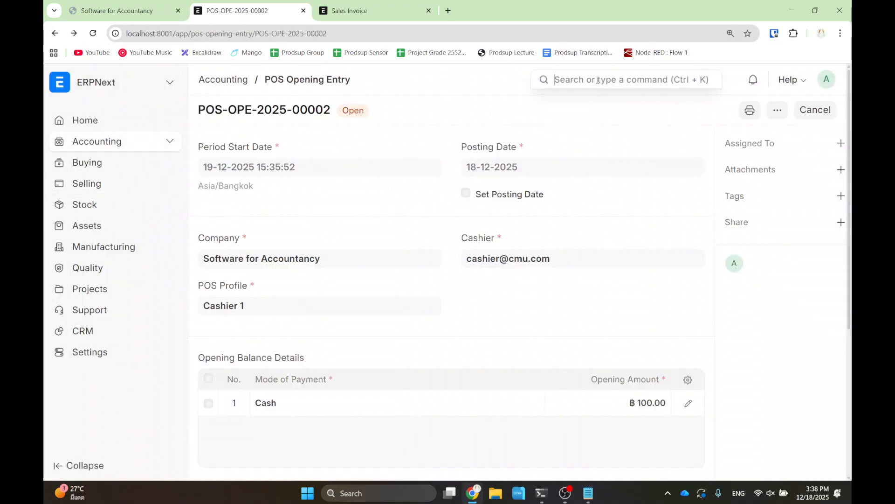
- Open Point of Sale via search, then go back through history to the blank New POS Opening Entry
left_click(598, 79)
type("pos")
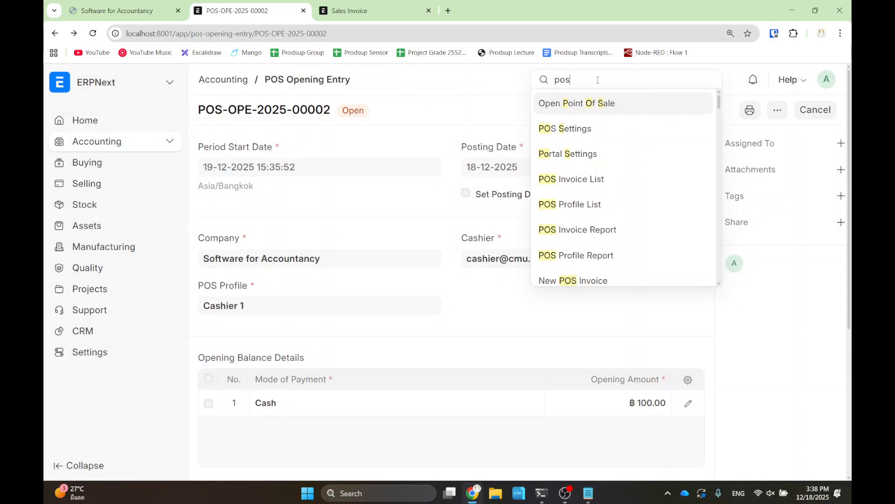
left_click(592, 108)
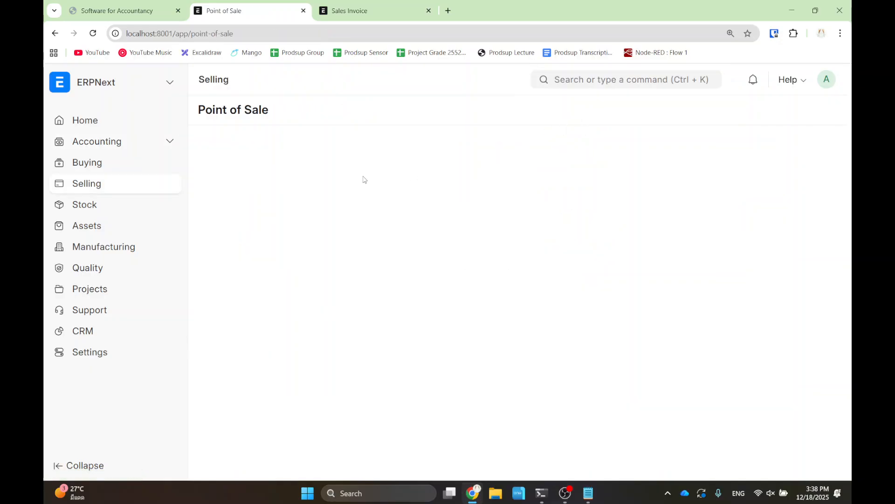
left_click(55, 33)
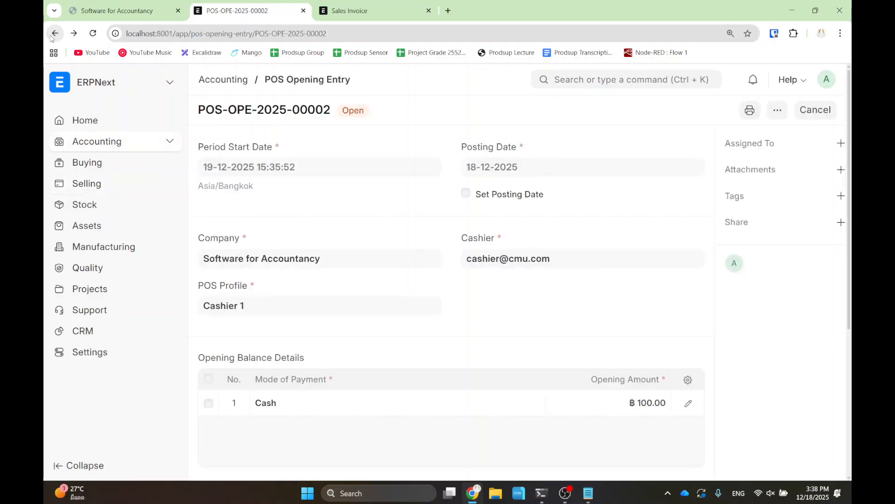
left_click(54, 33)
left_click(54, 33)
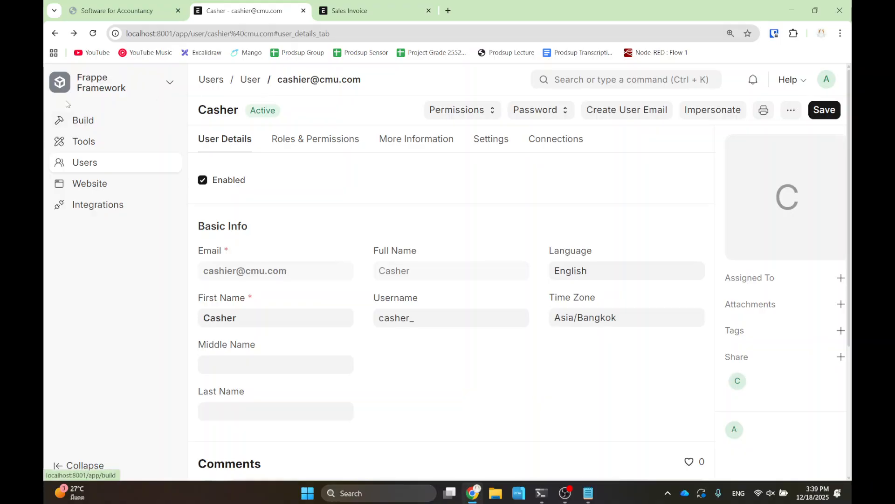
left_click(56, 34)
left_click(55, 33)
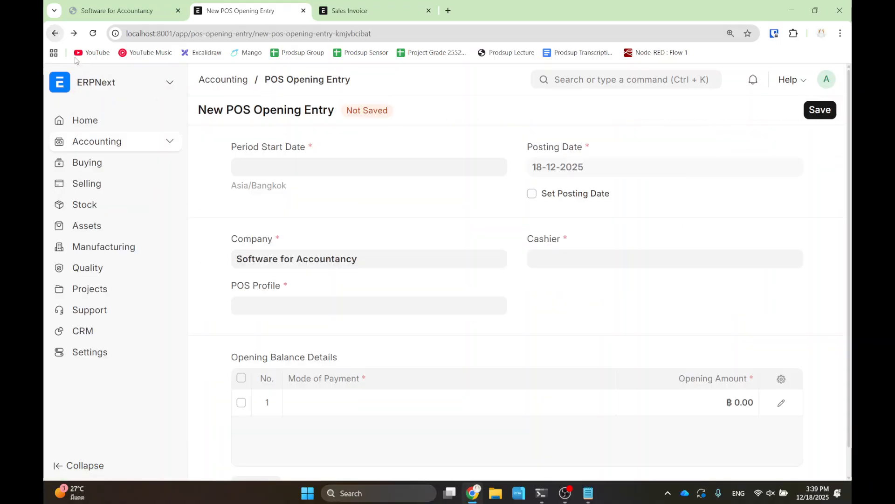
- Open the Accounting workspace, then switch to the course slides and advance to slide 19
left_click(225, 81)
scroll(497, 277, "down", 7)
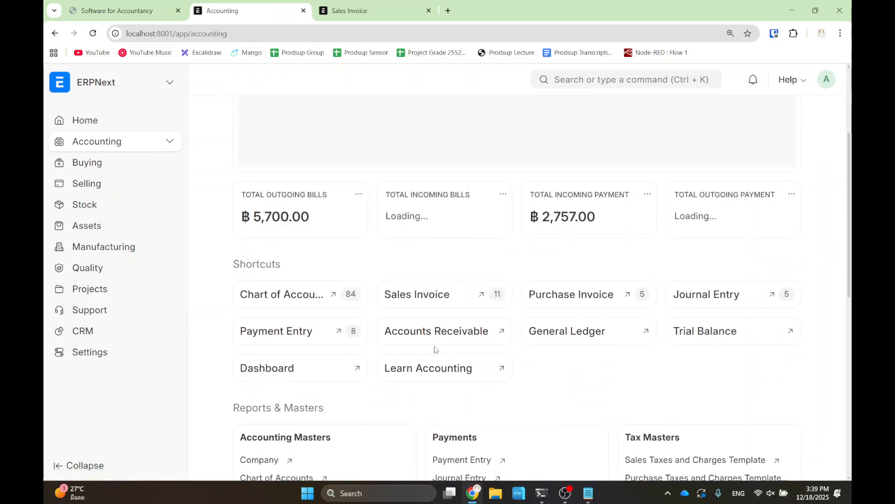
scroll(569, 174, "up", 5)
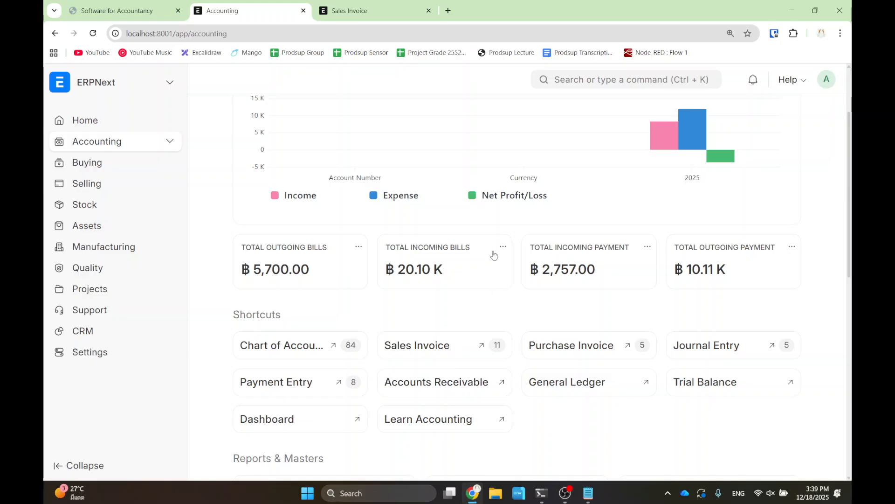
left_click(116, 10)
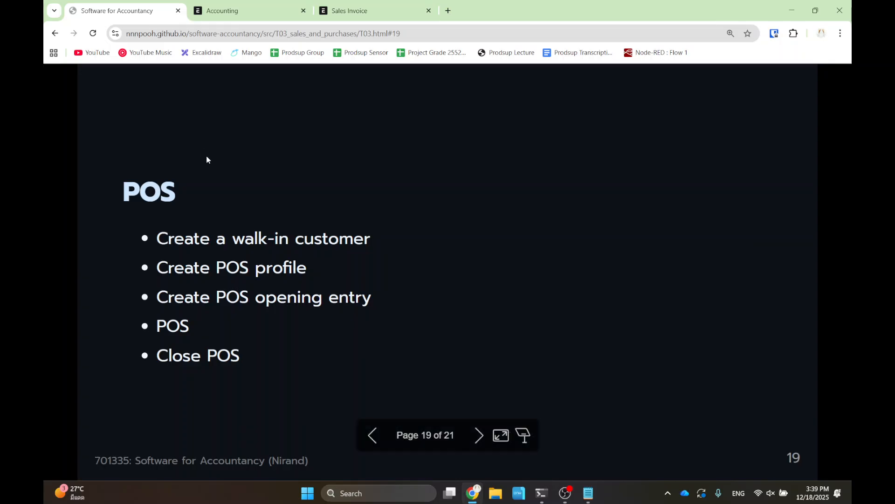
key("Right")
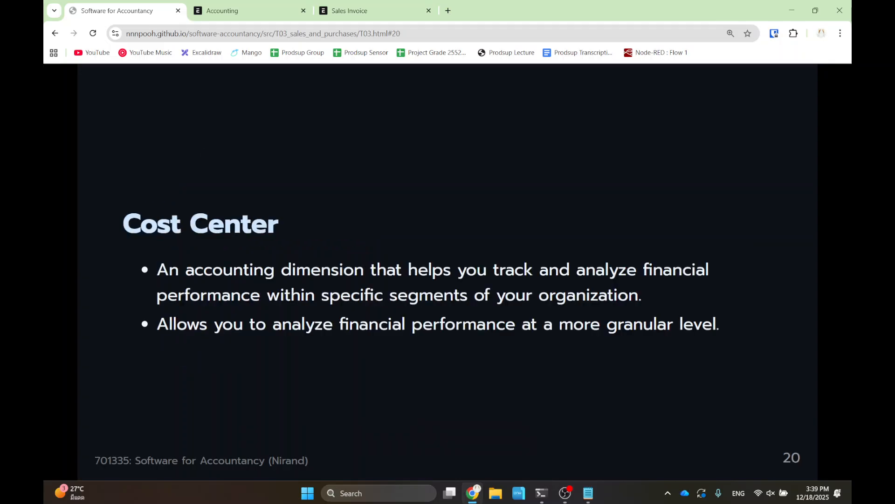
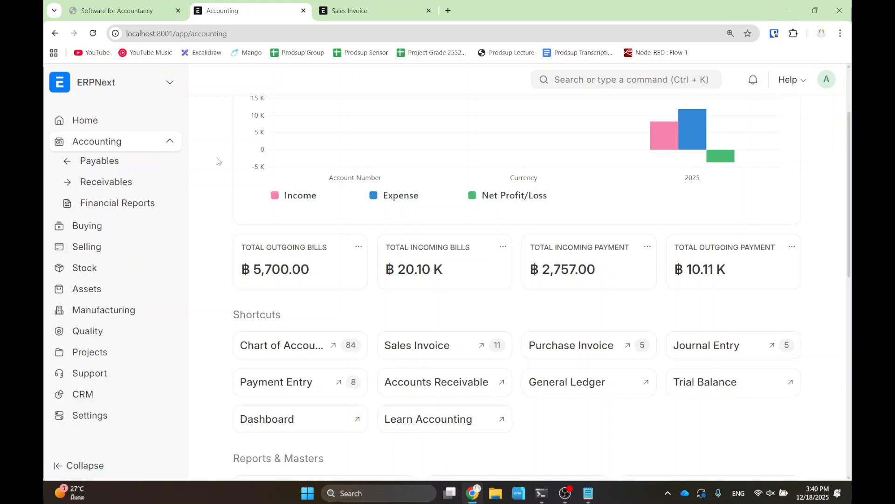
- Open the page and report search from the Accounting workspace
left_click(576, 80)
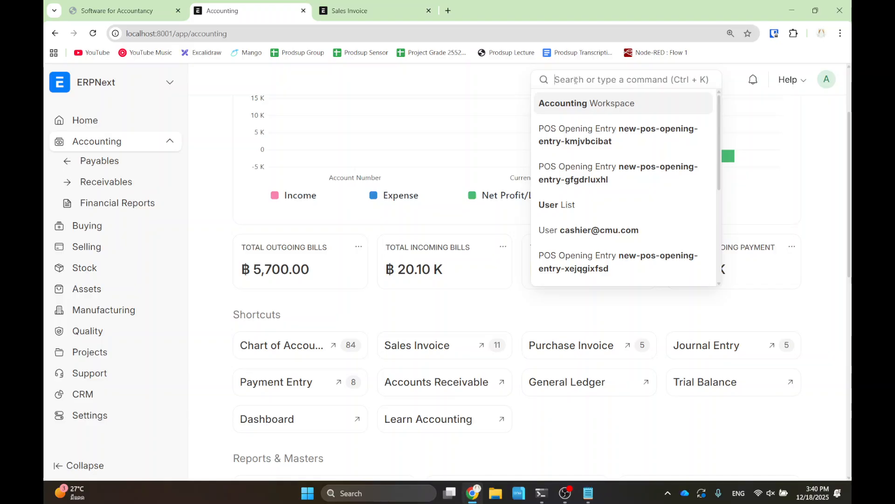
- Open the General Ledger report for 18-11-2025 to 18-12-2025 by searching 'genera'
type("genera")
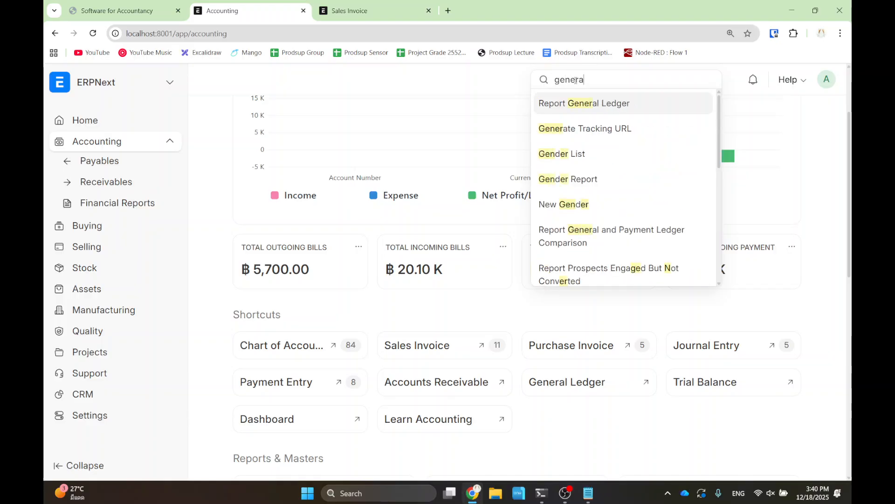
left_click(604, 108)
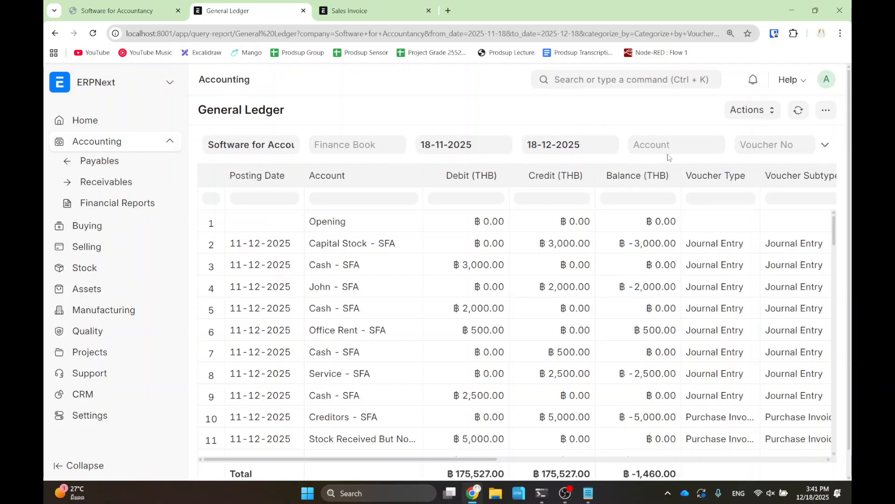
left_click(471, 145)
- Expand the General Ledger filter bar to show every filter, including Cost Center
left_click(713, 140)
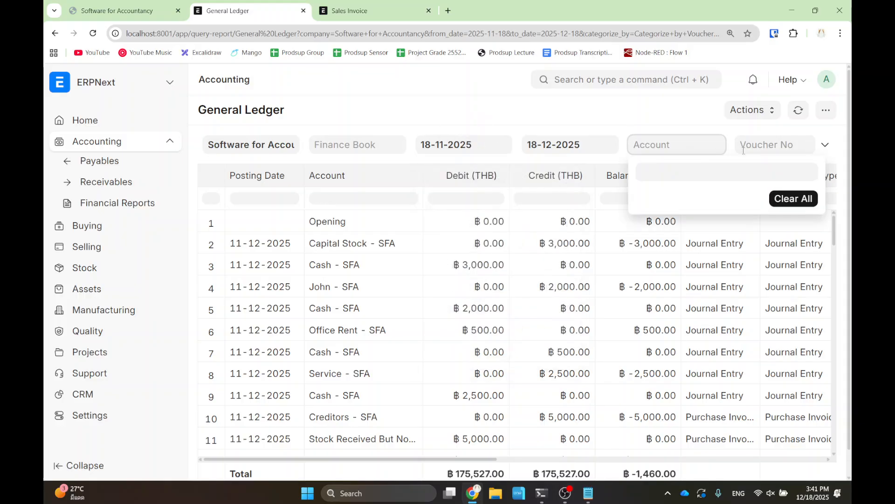
left_click(827, 146)
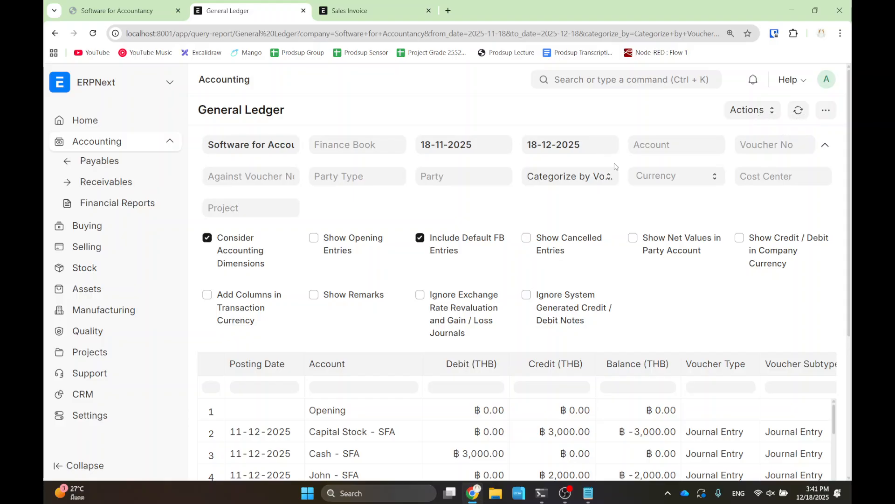
left_click_drag(714, 156, 846, 200)
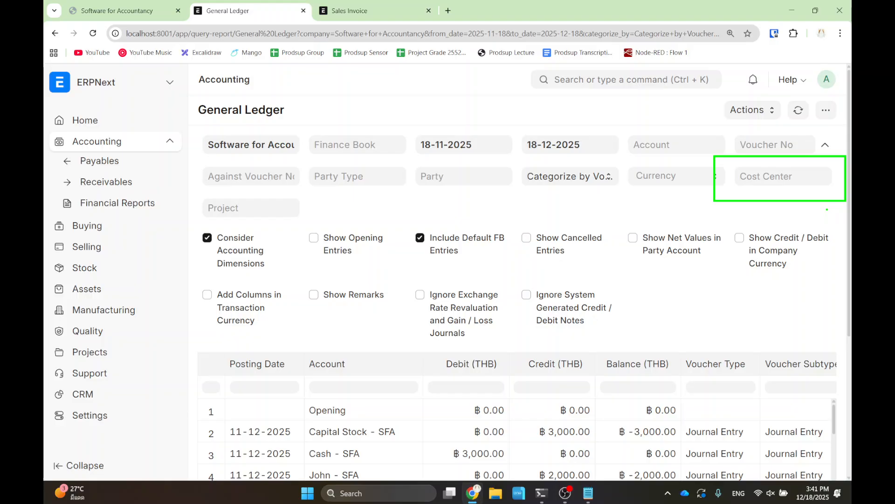
key("Escape")
left_click(580, 83)
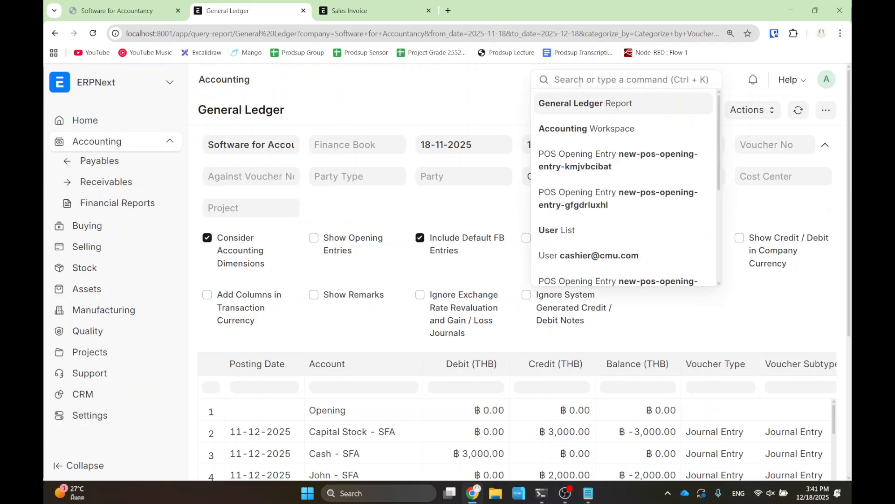
- Open the Balance Sheet and confirm its Cost Center filter offers only Main - SFA
left_click(125, 206)
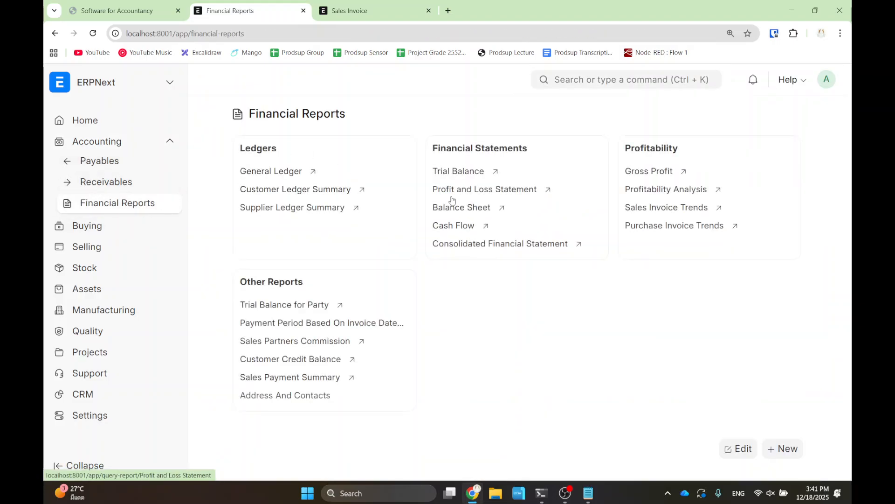
left_click(447, 212)
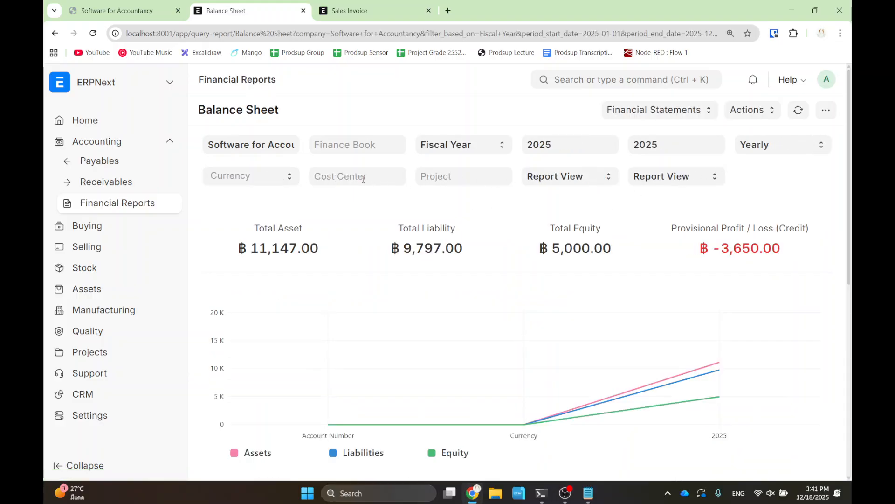
left_click(364, 180)
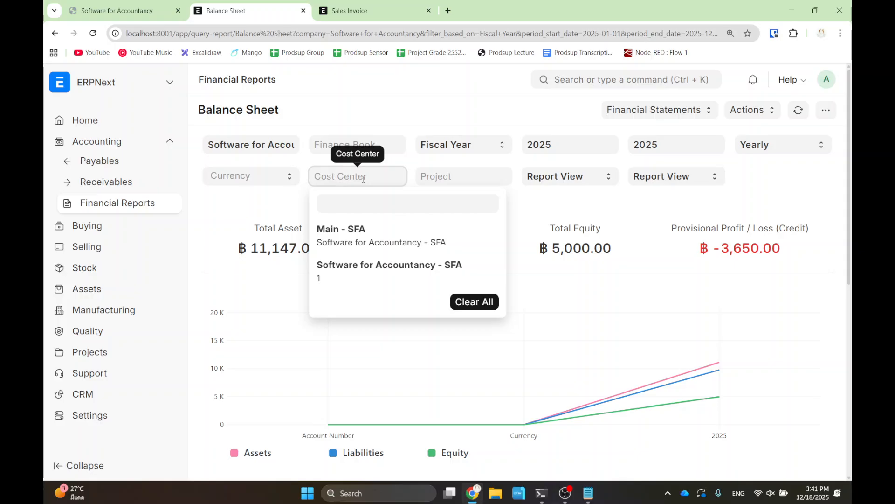
left_click(364, 180)
- Open Accounts Payable and confirm its Cost Center filter offers only Main - SFA
left_click(93, 165)
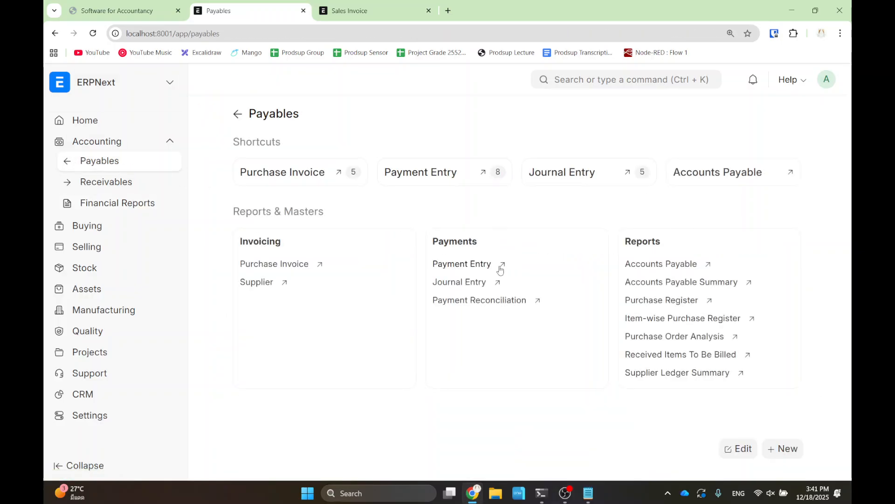
left_click(638, 264)
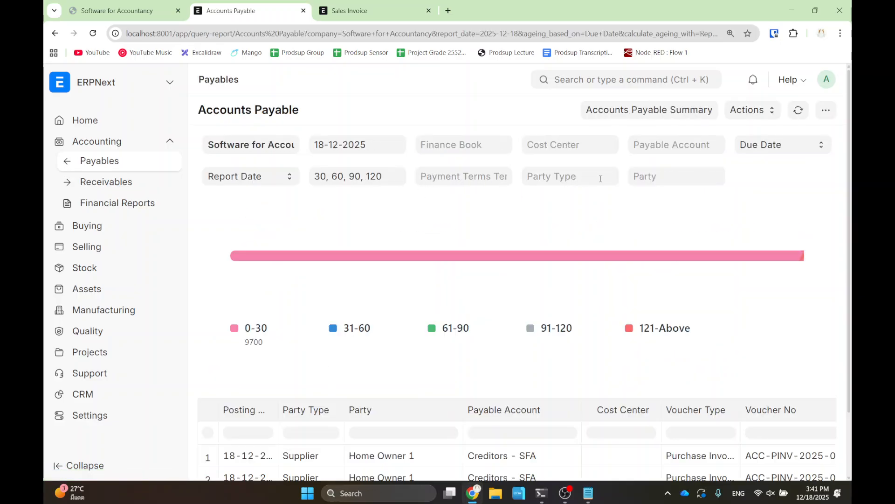
left_click(570, 147)
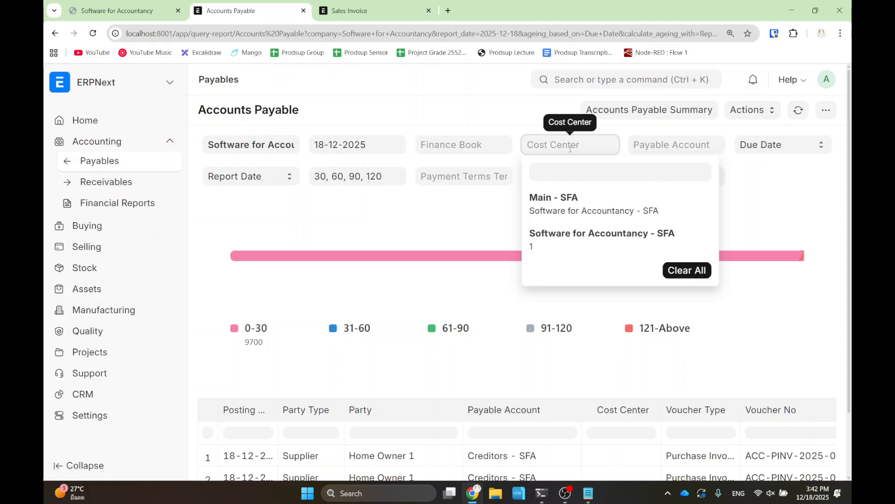
left_click(338, 82)
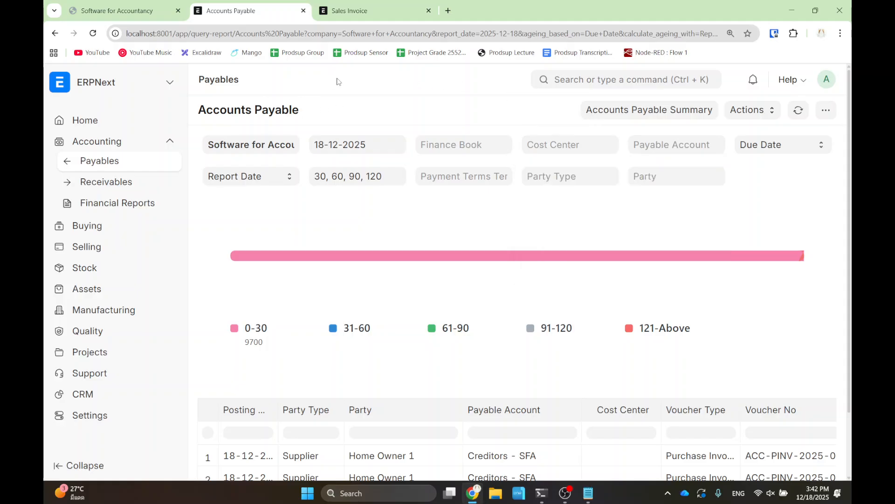
left_click(555, 82)
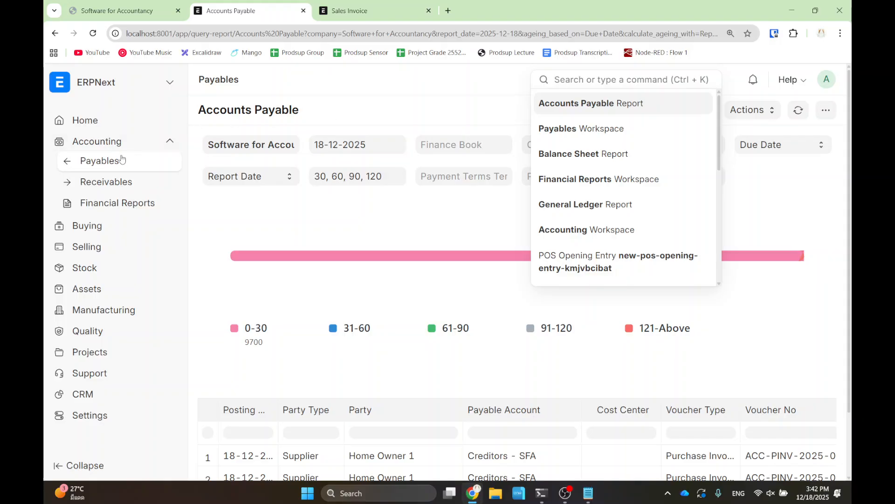
- Return to the Accounting workspace and scroll through its shortcuts
left_click(101, 146)
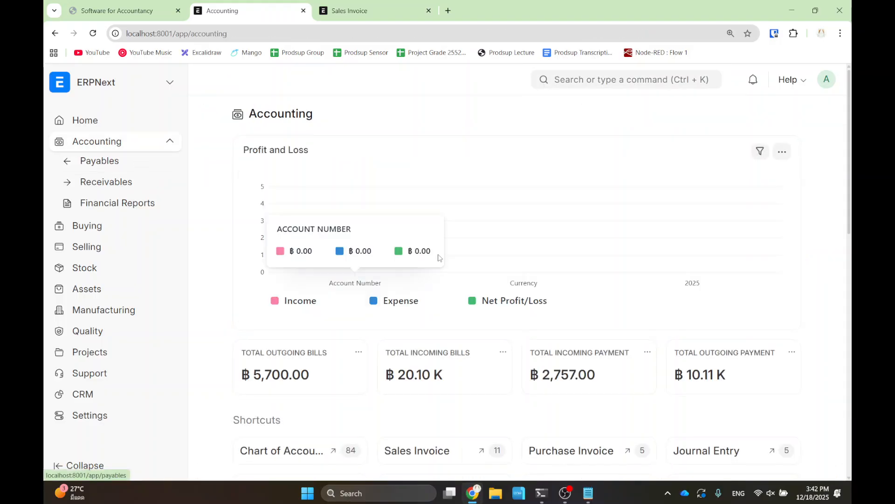
scroll(437, 260, "down", 3)
scroll(438, 260, "down", 5)
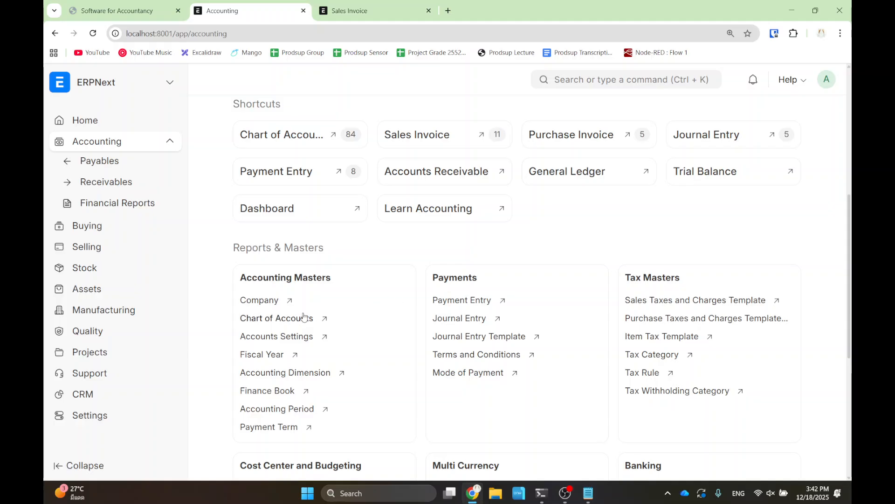
scroll(284, 326, "down", 1)
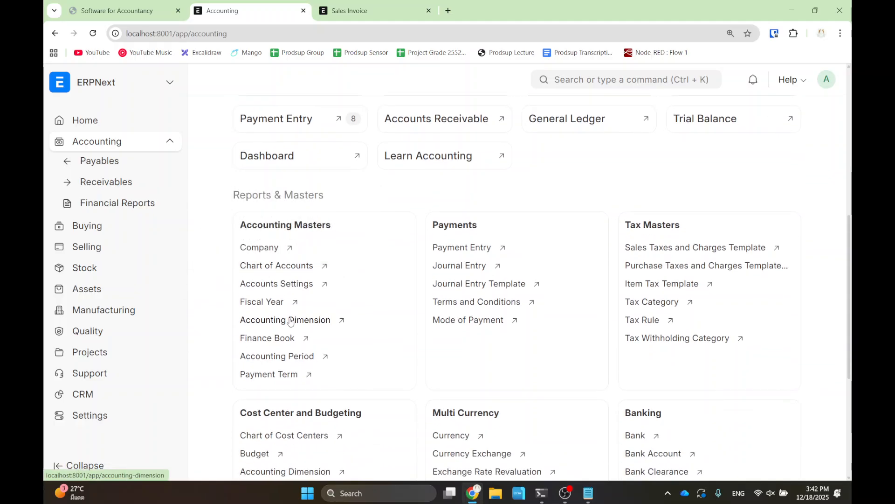
- Find 'cost center' on the page, then search 'cost cent' for Cost Center pages
key("ctrl+f")
type("cost center")
scroll(319, 363, "down", 1)
scroll(318, 362, "down", 3)
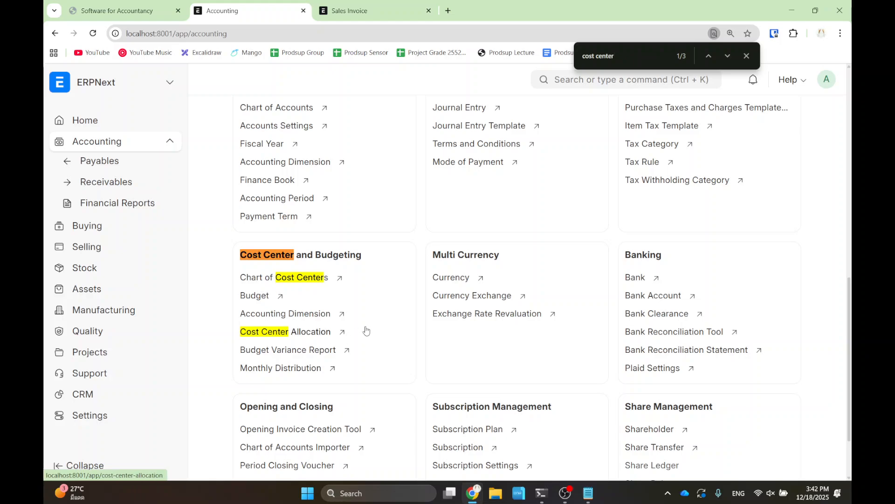
scroll(489, 294, "up", 3)
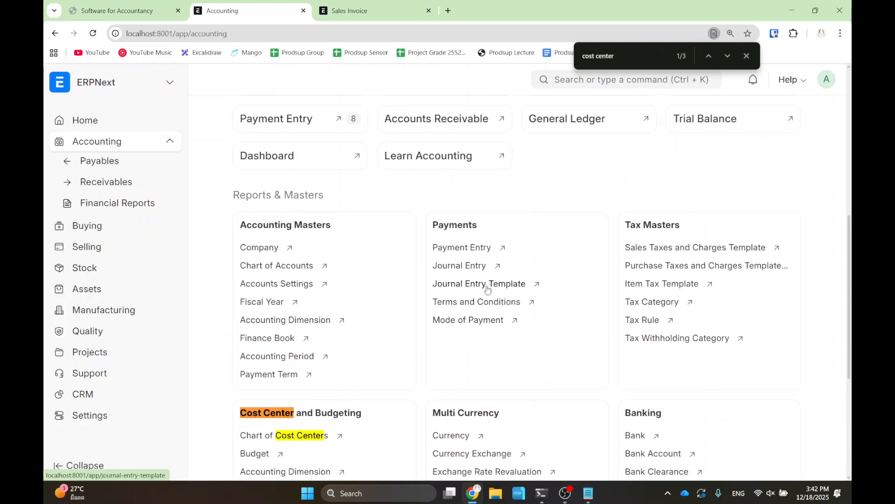
scroll(488, 289, "down", 5)
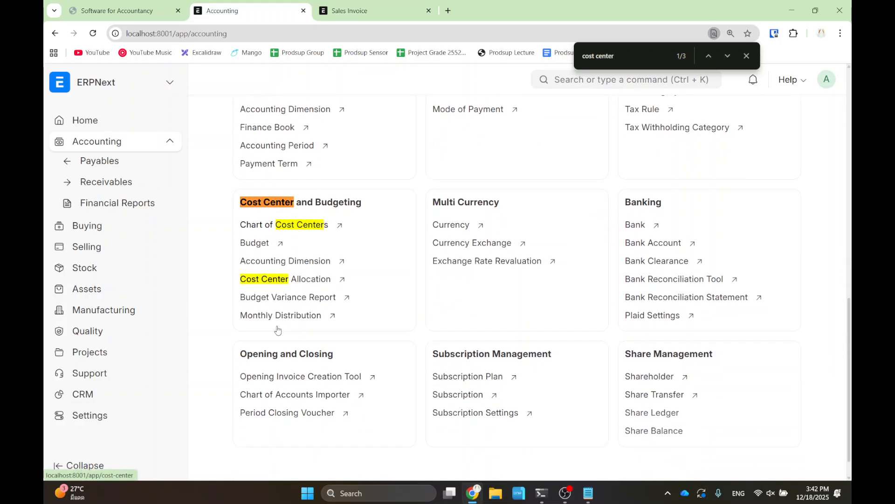
scroll(485, 308, "up", 5)
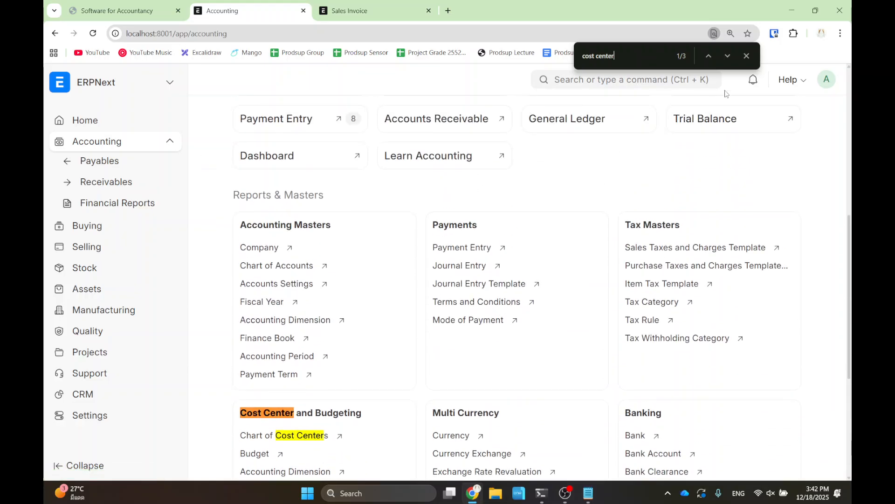
left_click(747, 56)
left_click(636, 80)
type("cost cent")
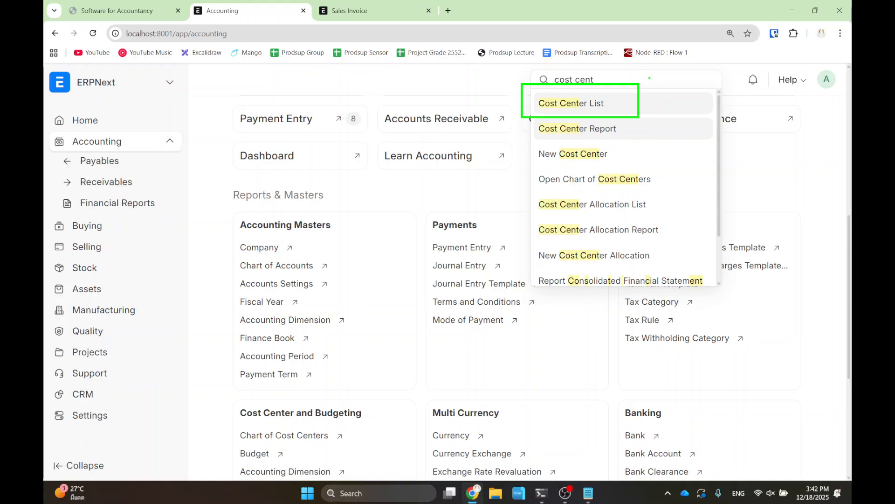
- In the Cost Center Tree, add a child under Software for Accountancy - SFA
left_click(573, 106)
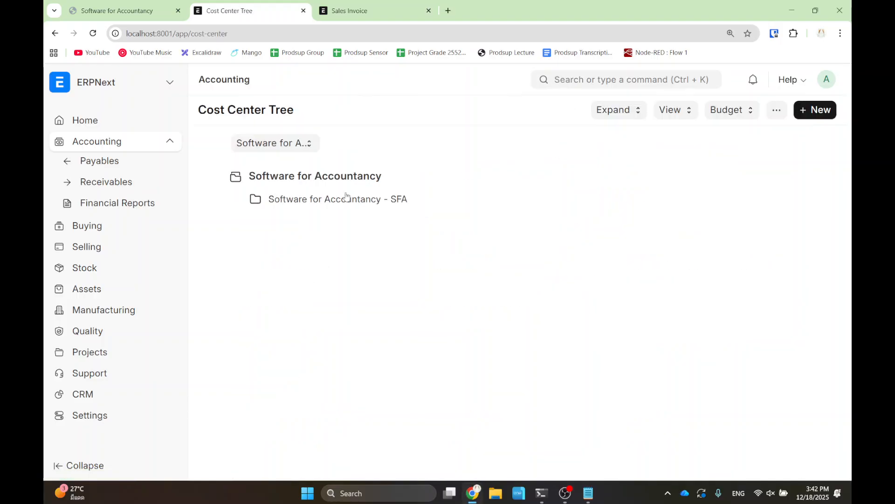
left_click(320, 207)
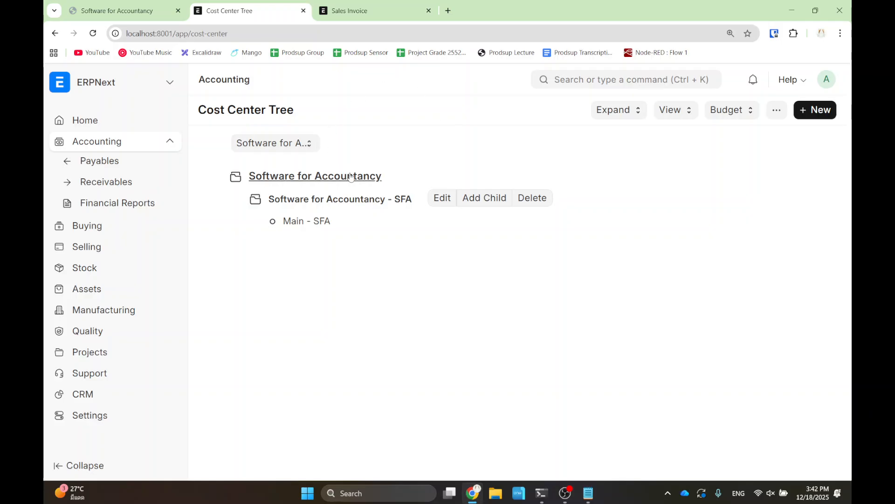
left_click(488, 198)
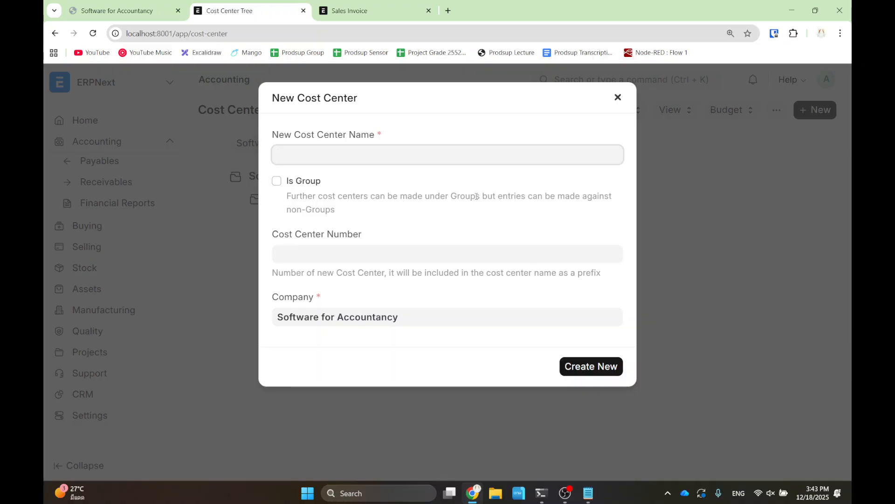
- Create the child cost center 'Department 1', producing Department 1 - SFA
type("Department 1")
left_click(597, 363)
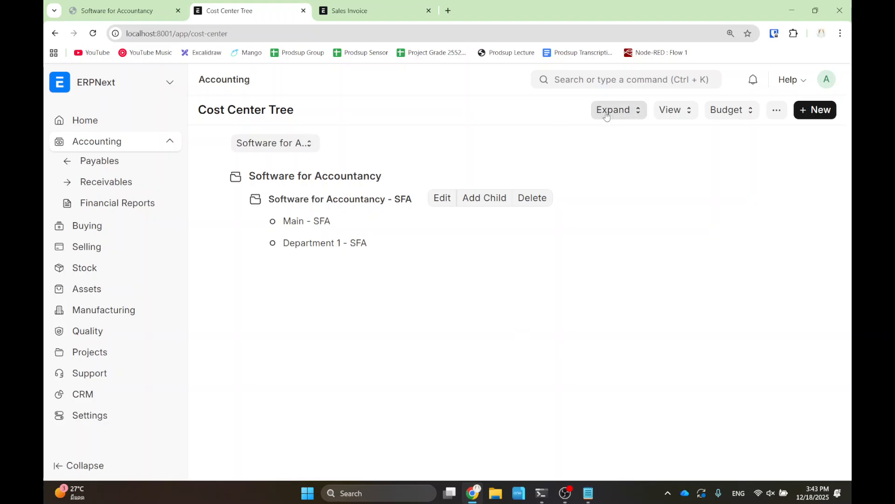
- Start a new purchase order from the Purchase Order list
left_click(584, 79)
type("purchase order")
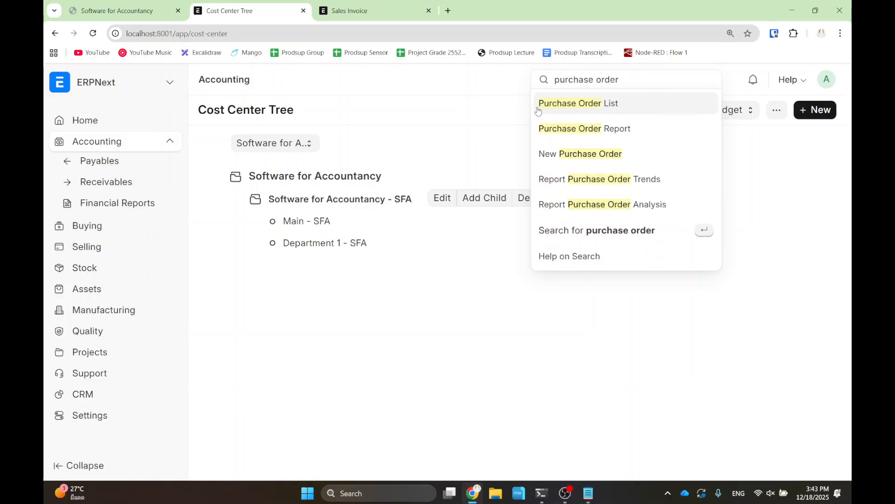
left_click(568, 101)
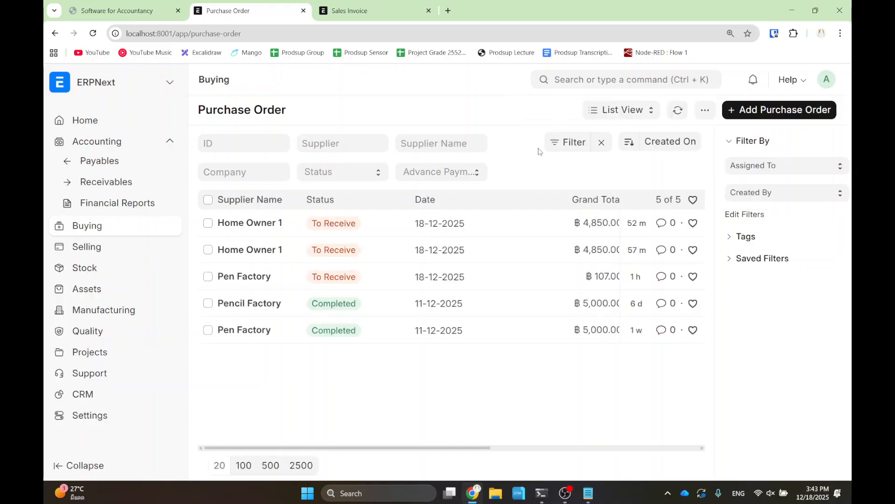
left_click(764, 110)
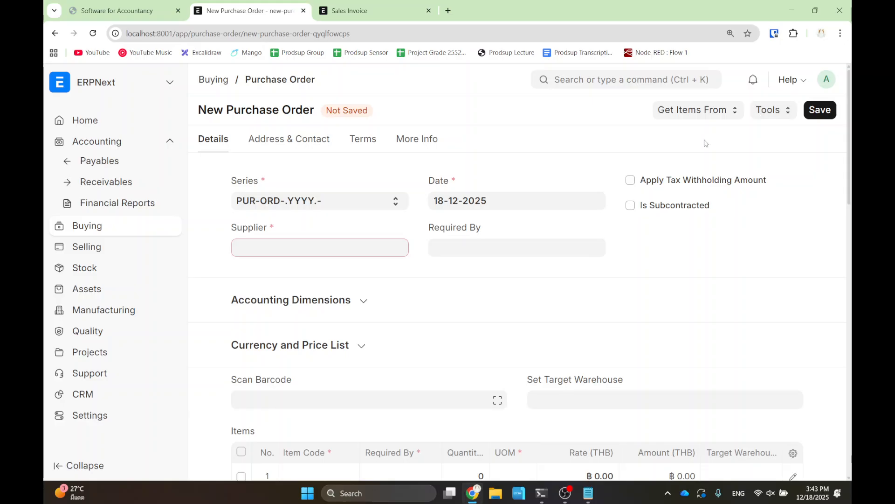
- Set supplier Pen Factory and cost center Department 1 - SFA on the order
left_click(292, 250)
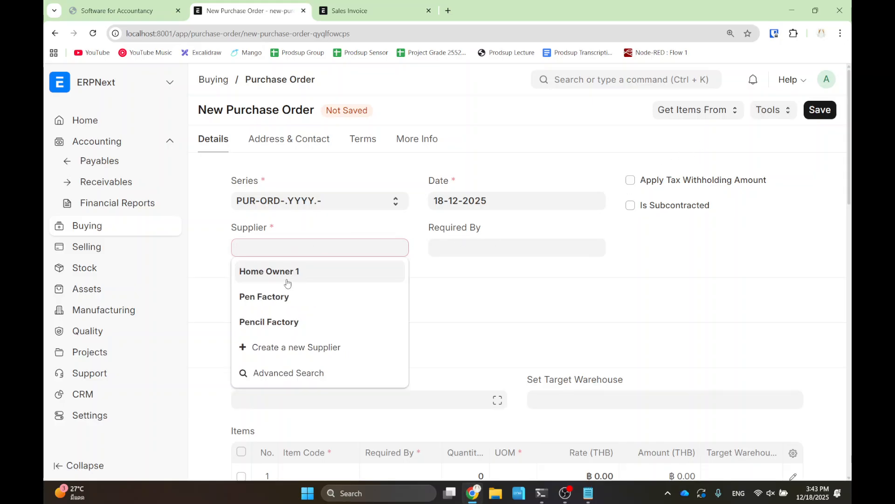
left_click(287, 274)
key("ctrl+a")
key("BackSpace")
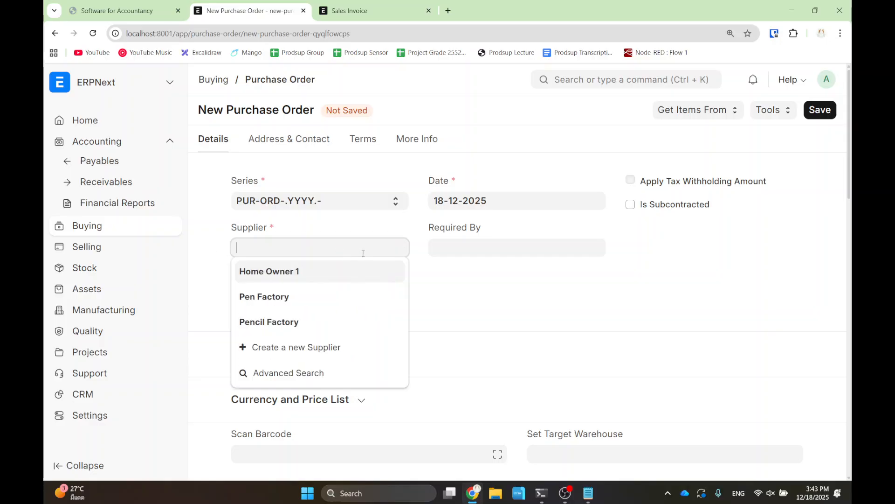
left_click(290, 295)
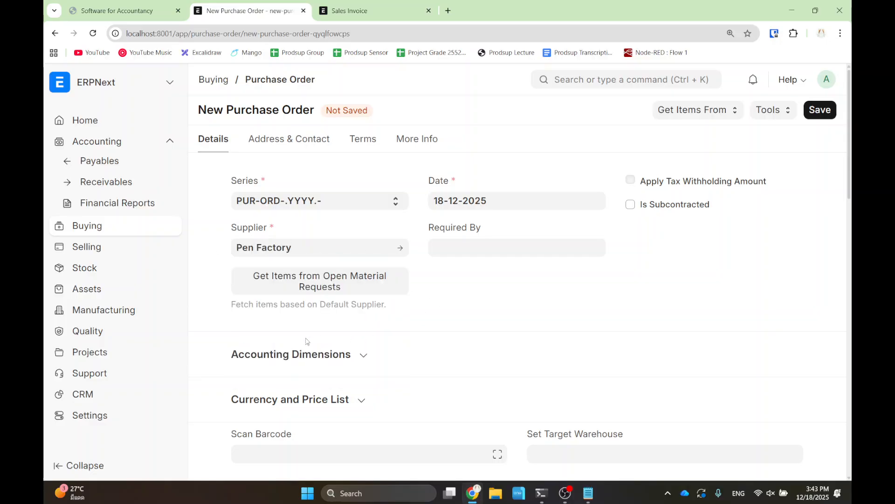
left_click(302, 353)
scroll(364, 353, "down", 2)
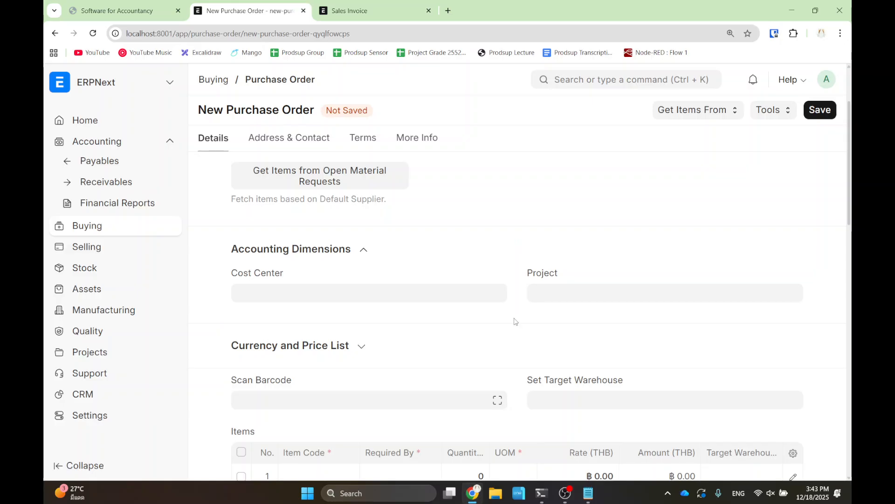
left_click(285, 291)
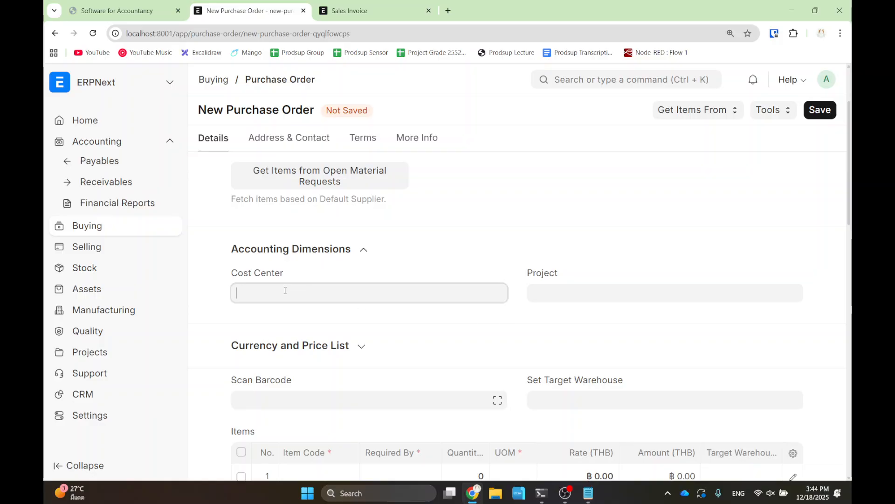
left_click(313, 330)
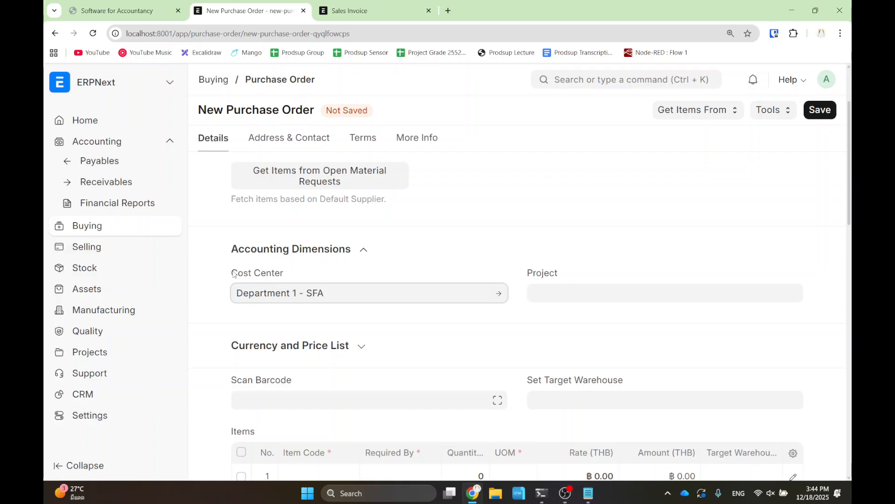
- Add 10 Pen at rate 100, required by today, and save the draft
left_click(823, 118)
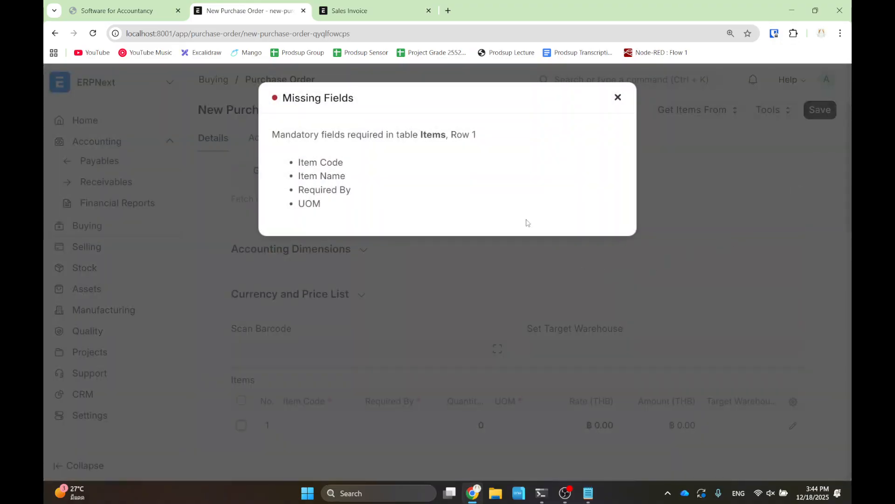
left_click(618, 97)
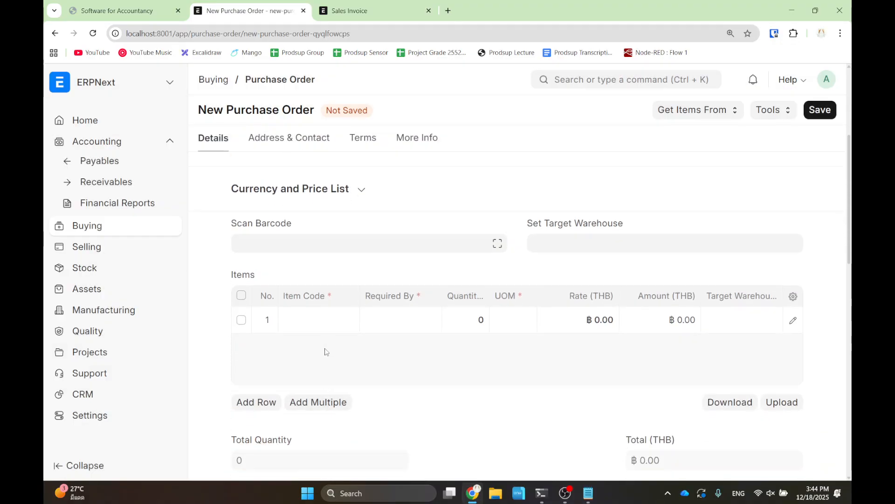
left_click(328, 316)
left_click(310, 355)
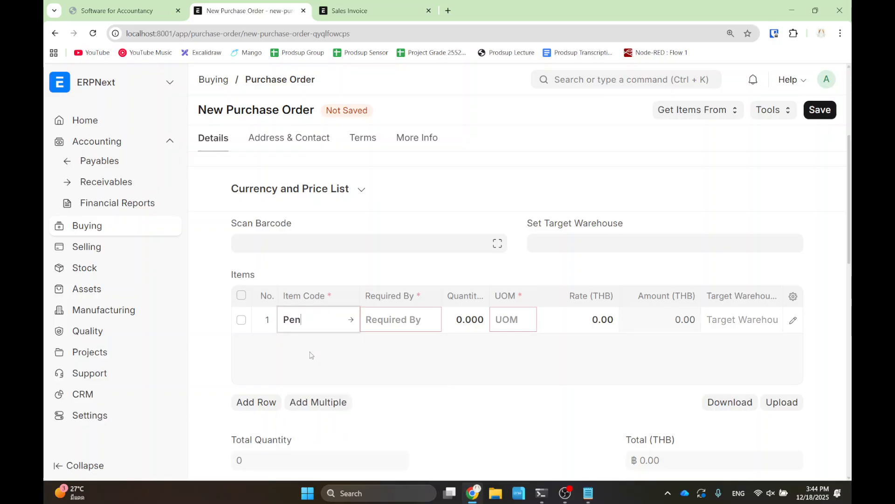
scroll(389, 323, "down", 1)
left_click(404, 268)
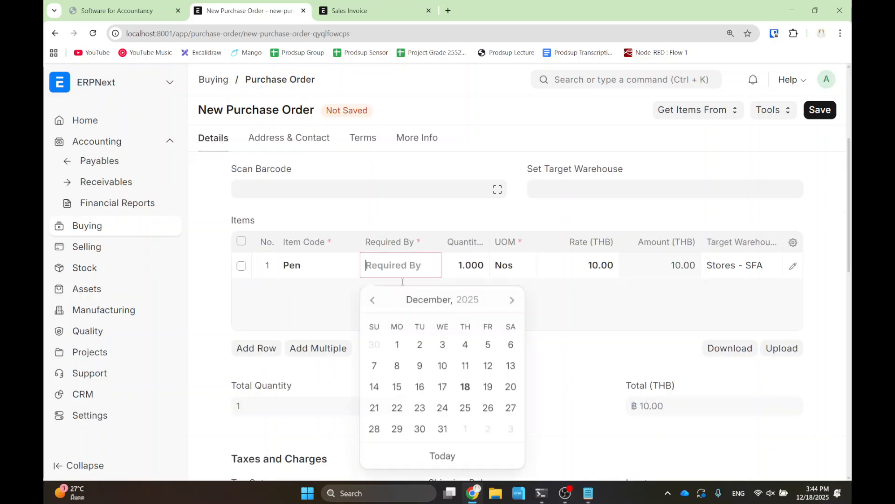
left_click(412, 454)
left_click(466, 263)
type("10")
left_click(601, 264)
type("100")
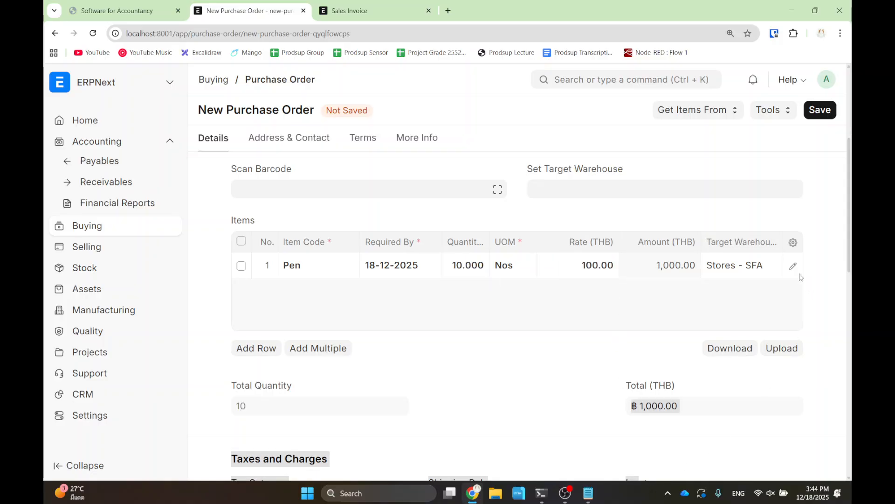
left_click(818, 110)
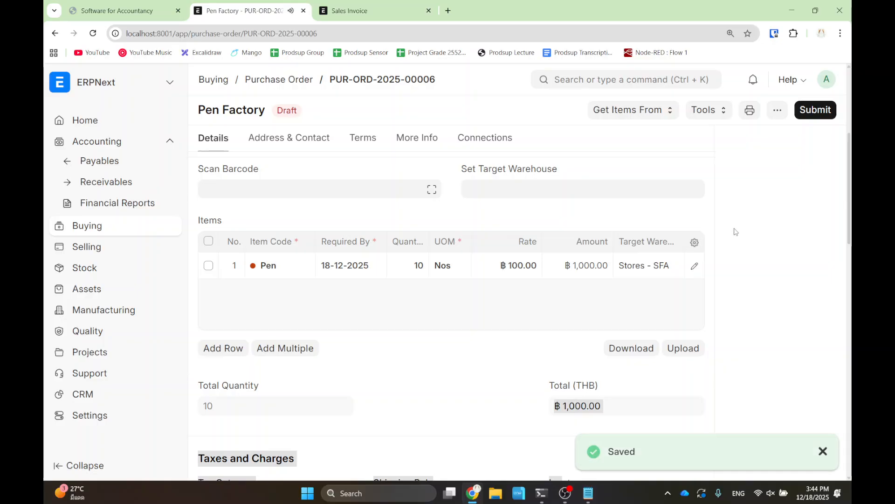
- Submit PUR-ORD-2025-00006 and verify its cost center is Department 1 - SFA
left_click(815, 110)
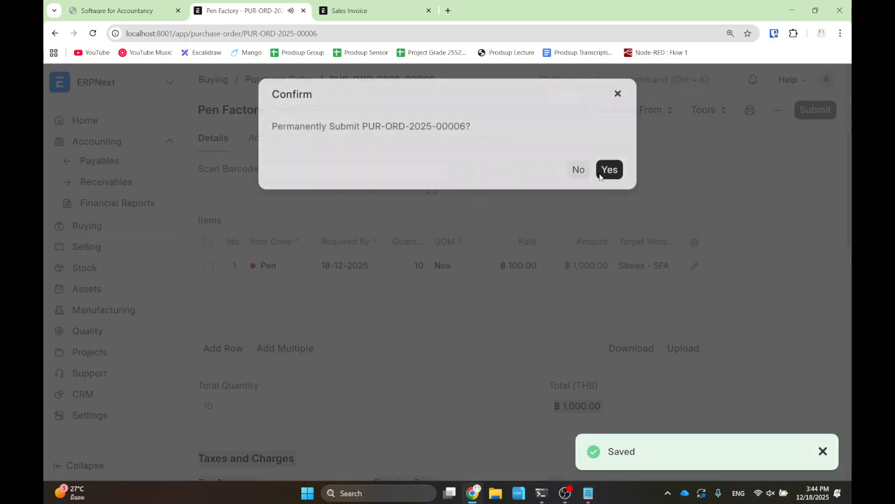
left_click(601, 173)
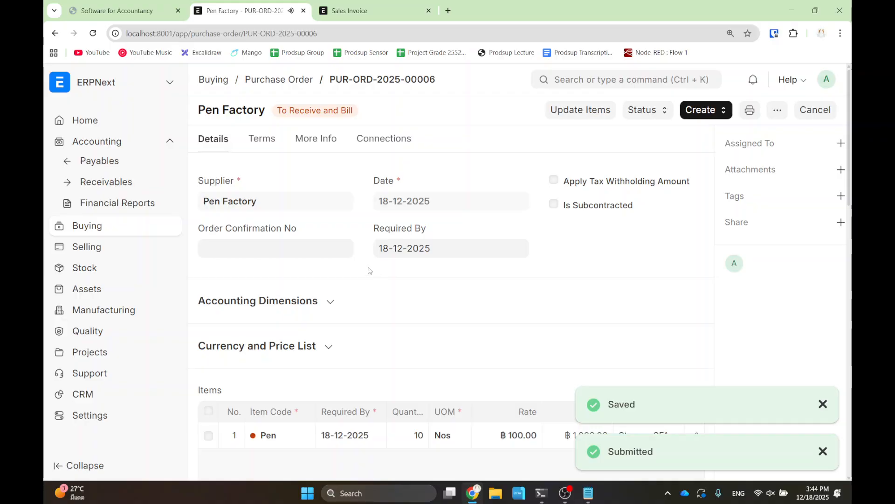
left_click(275, 307)
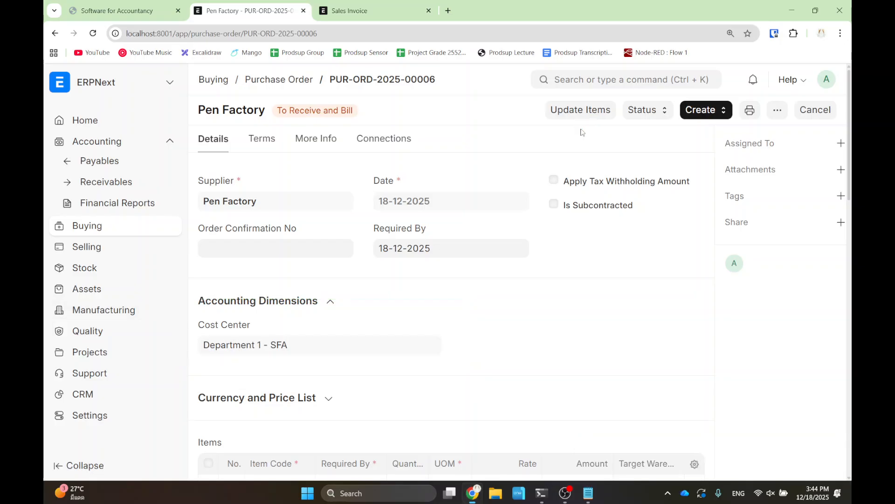
left_click(697, 112)
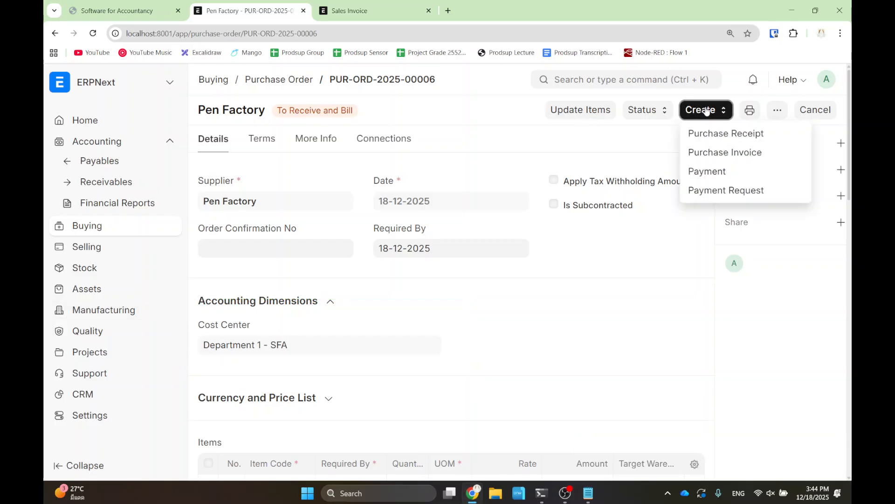
- Create a purchase invoice from the order and verify cost center Department 1 - SFA
left_click(713, 153)
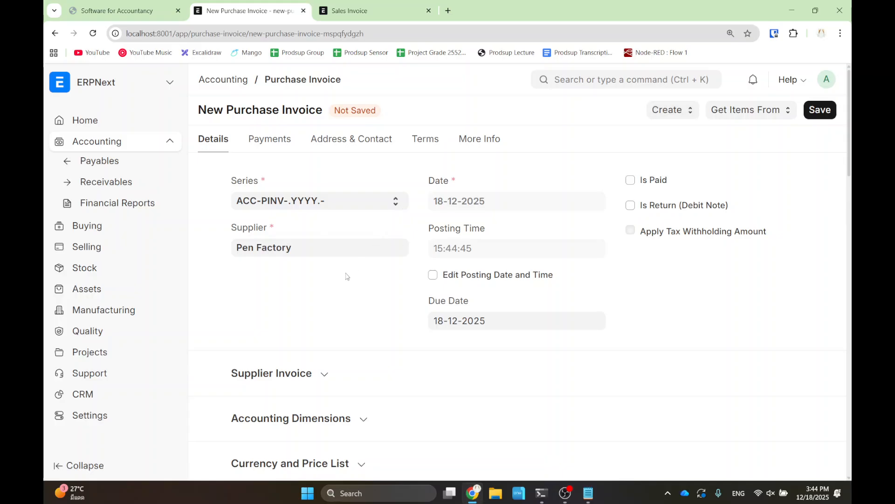
scroll(317, 424, "down", 2)
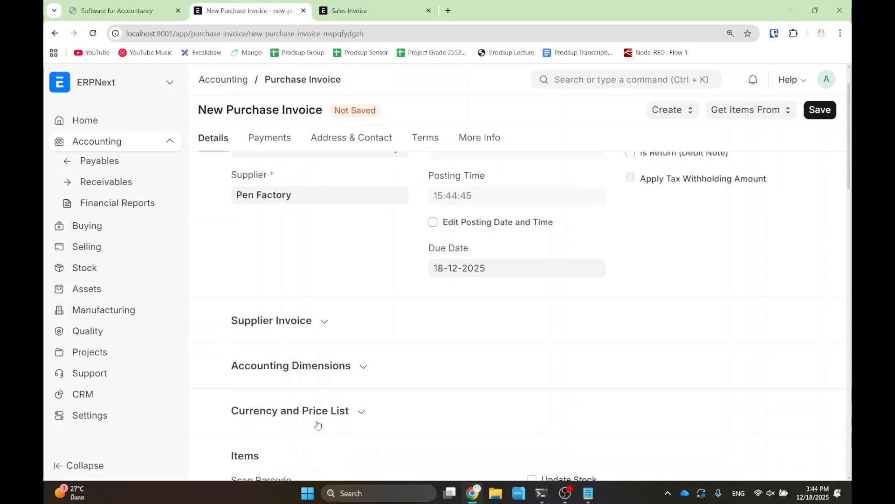
left_click(297, 376)
scroll(304, 373, "down", 6)
scroll(313, 325, "up", 4)
left_click_drag(217, 295, 462, 390)
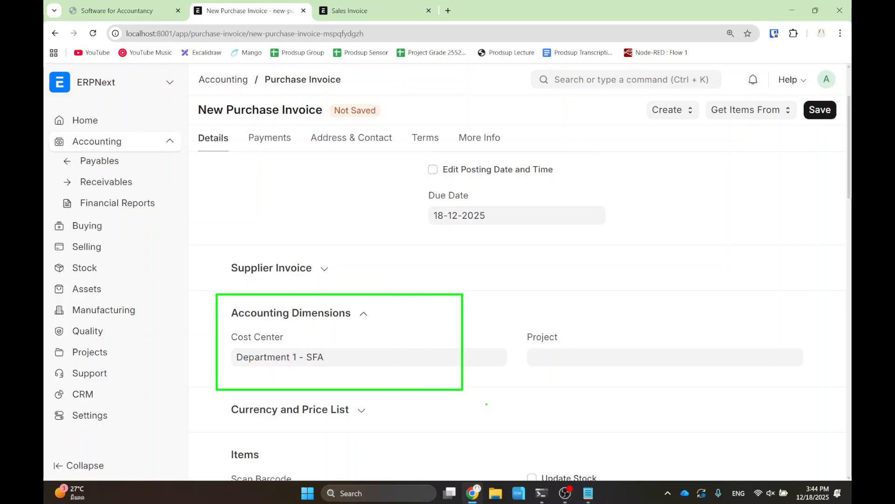
key("Escape")
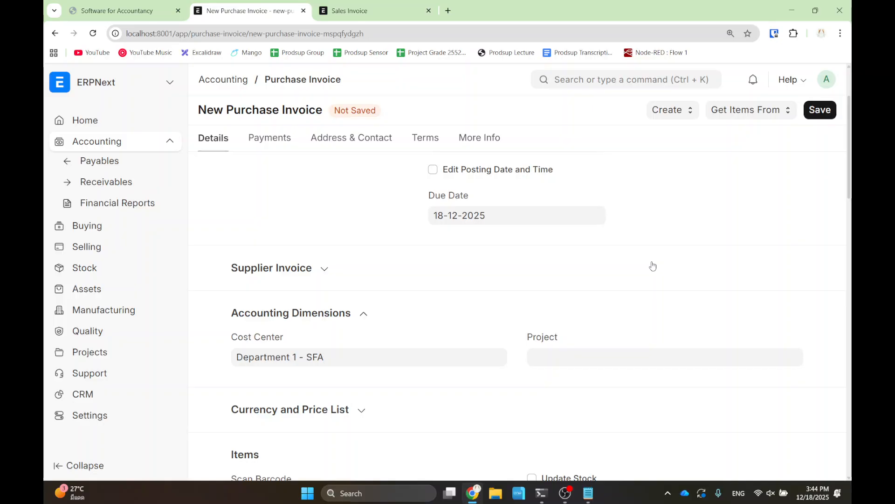
- Save and submit purchase invoice ACC-PINV-2025-00006
left_click(817, 111)
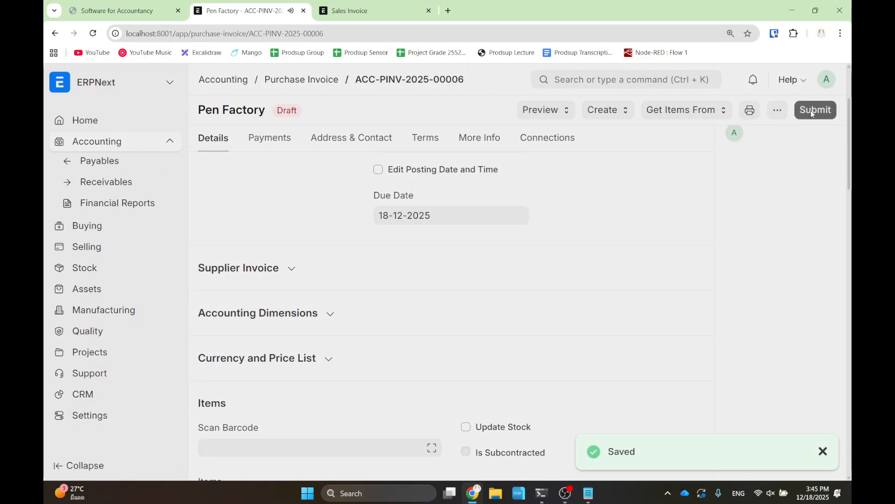
left_click(811, 113)
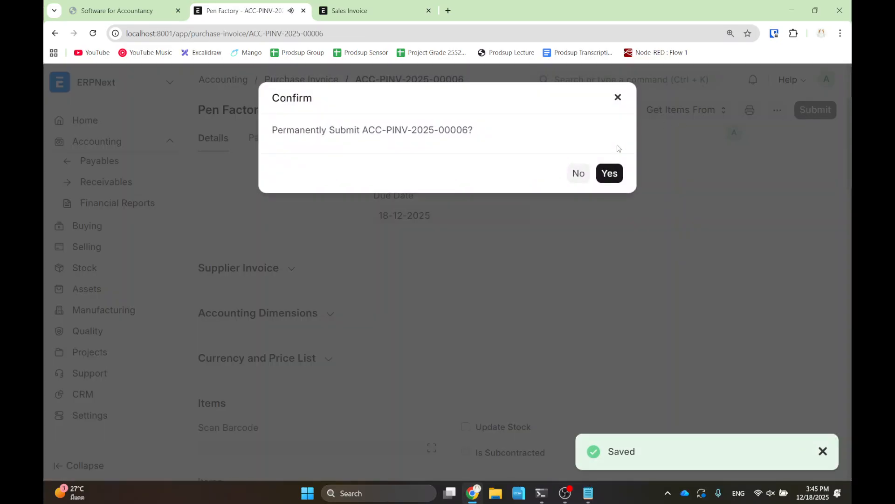
left_click(608, 172)
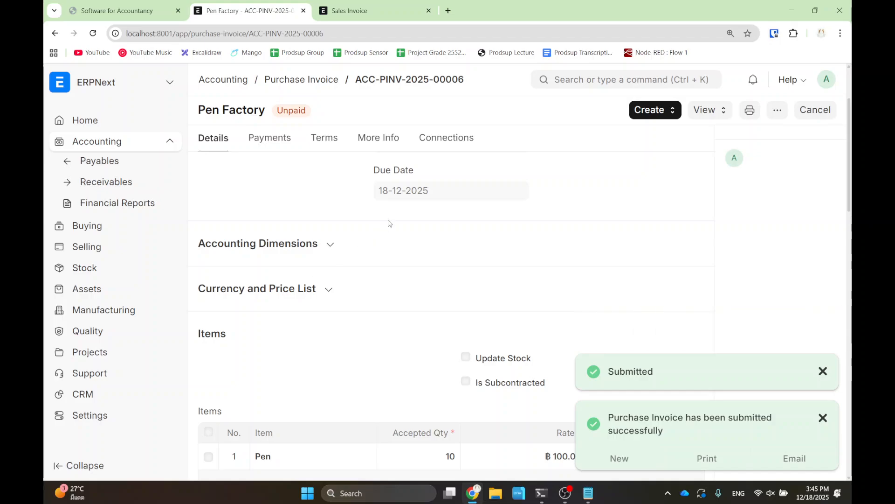
- Create a payment entry for the invoice and check its cost center
left_click(659, 112)
left_click(666, 170)
scroll(426, 230, "down", 9)
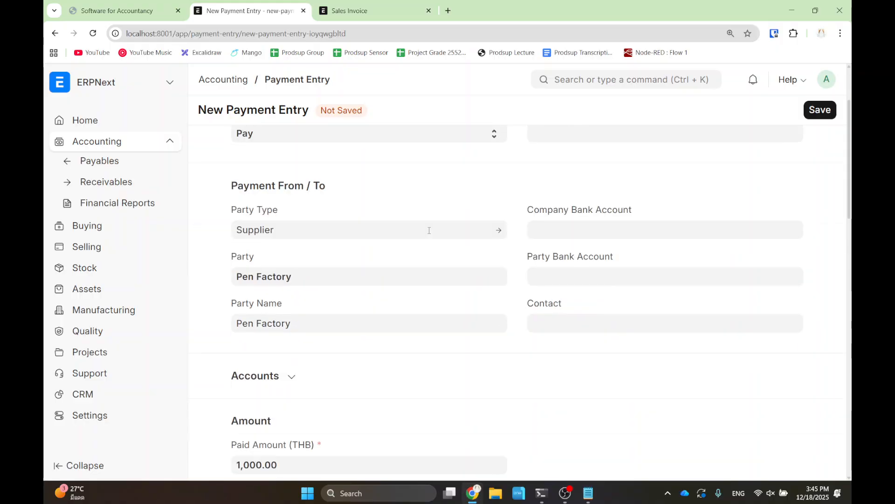
scroll(298, 286, "down", 10)
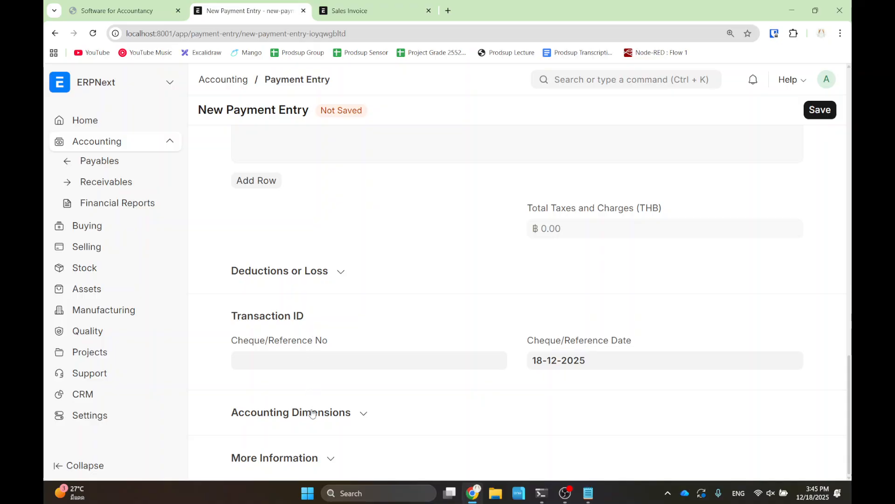
left_click(312, 412)
scroll(534, 350, "down", 2)
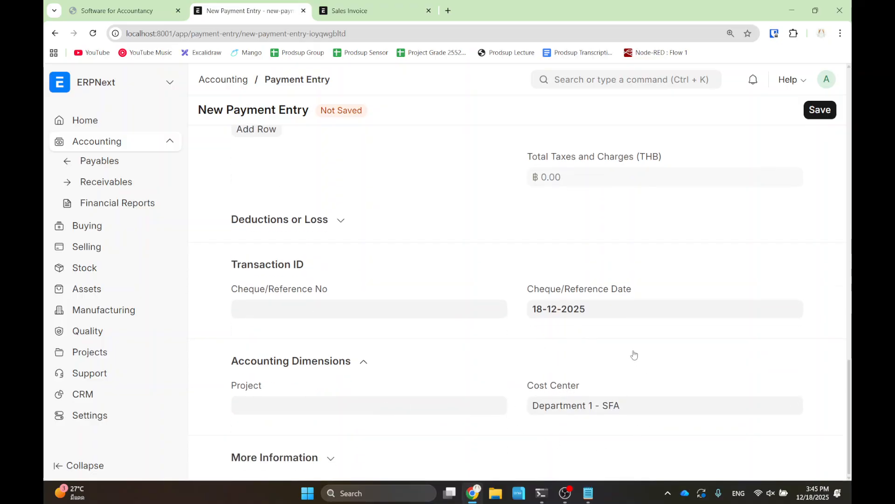
scroll(576, 363, "up", 15)
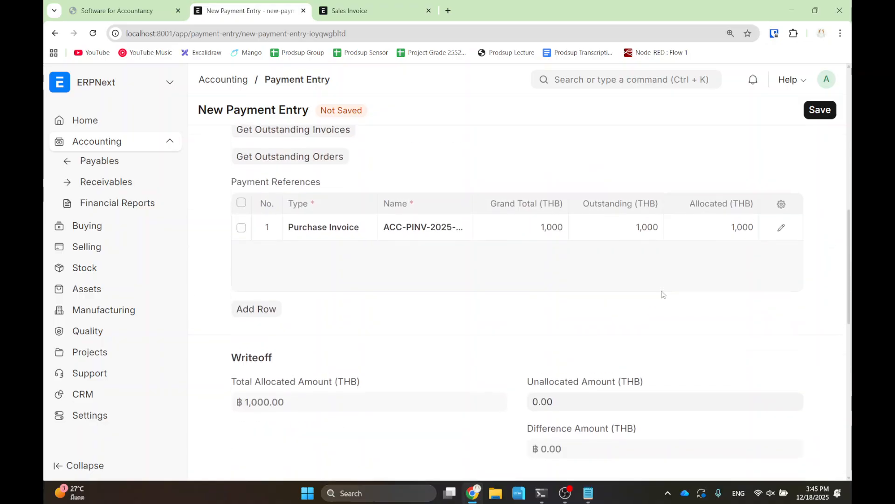
- Save and submit the ฿1,000.00 payment ACC-PAY-2025-00009, then return to the invoice
left_click(819, 111)
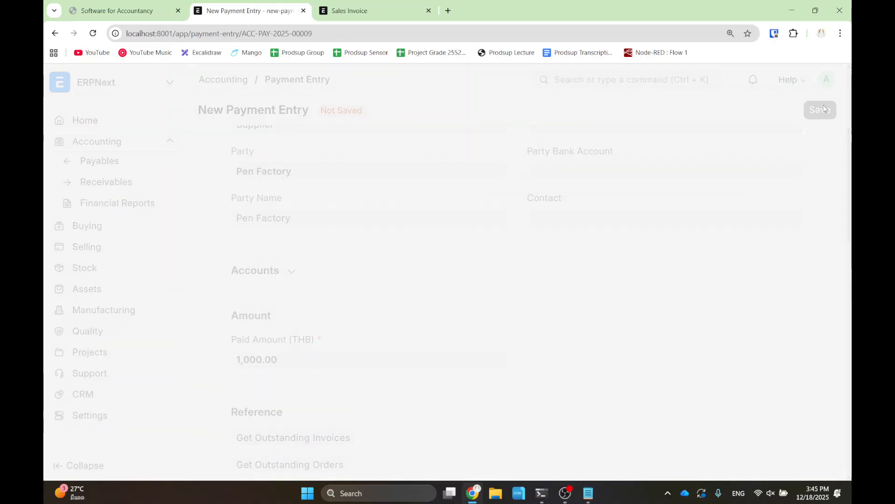
left_click(808, 113)
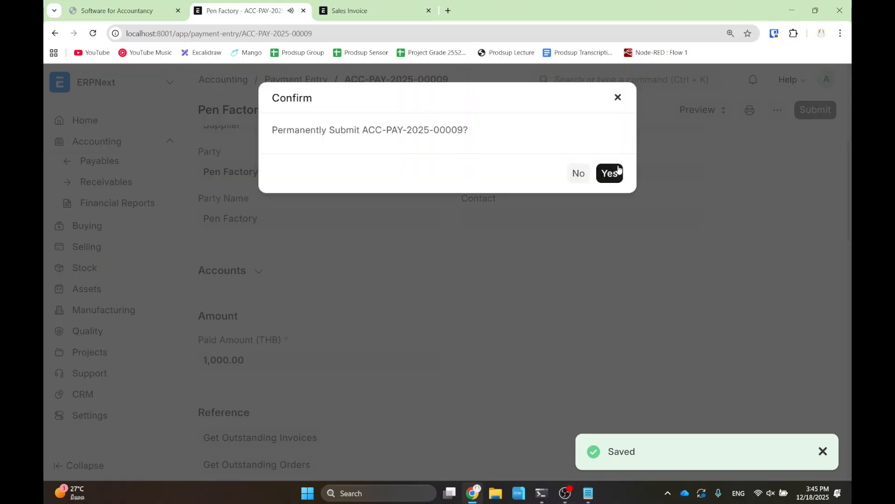
left_click(610, 165)
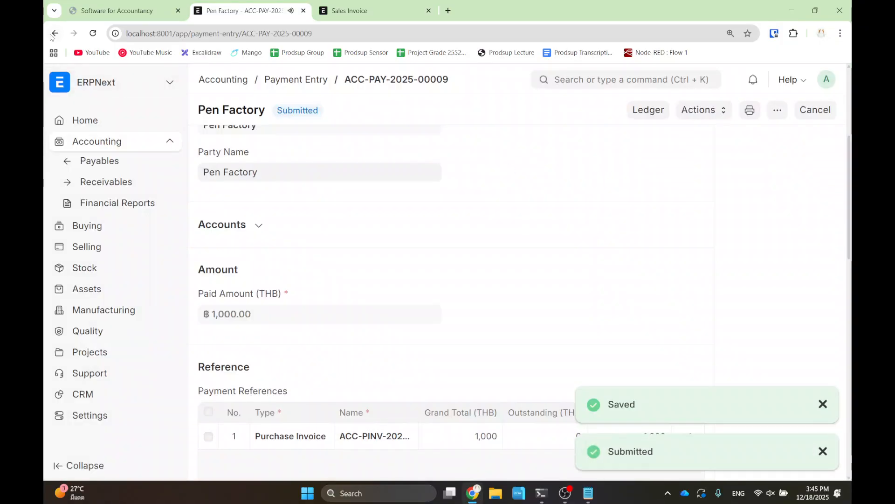
left_click(52, 37)
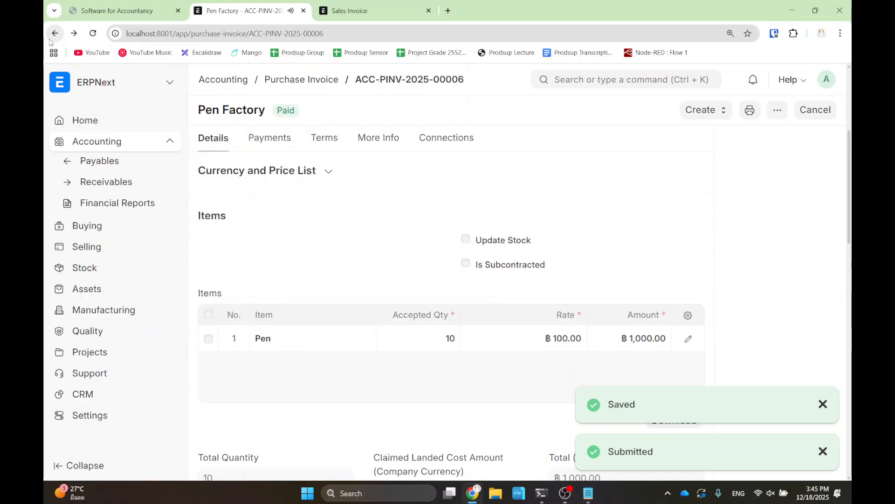
- Create a purchase receipt from the Pen Factory purchase order and check its cost center
left_click(51, 37)
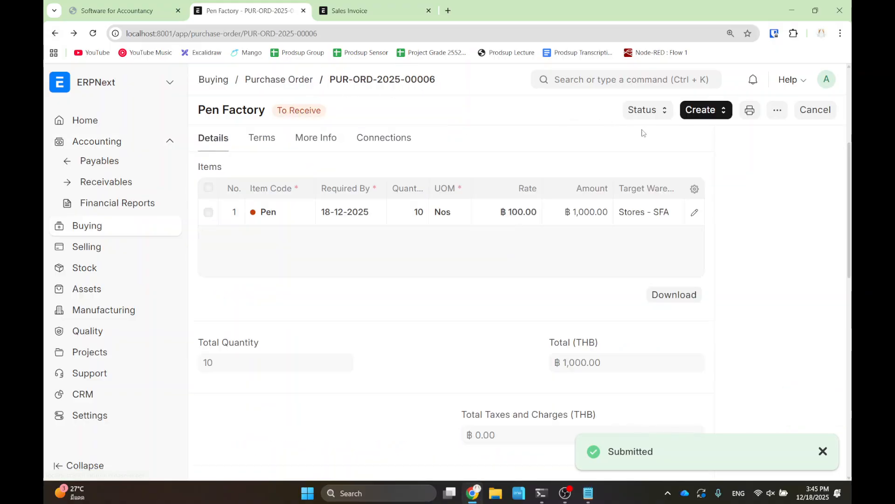
left_click(706, 114)
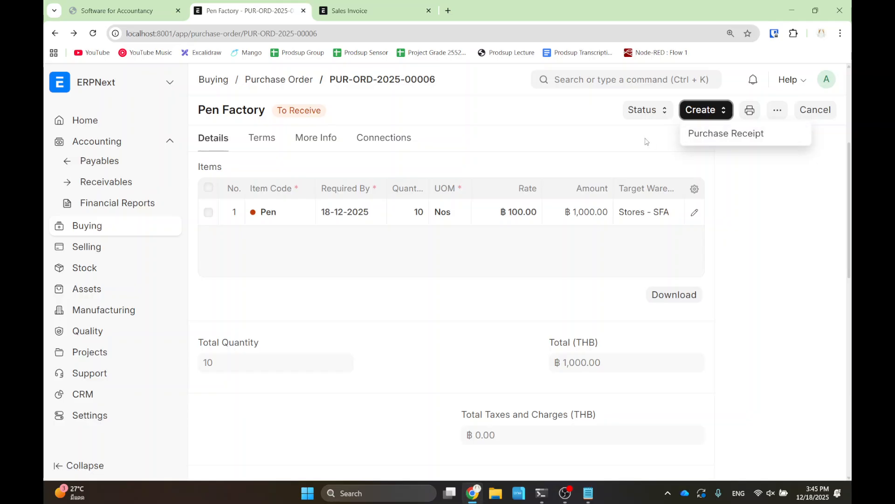
left_click(704, 135)
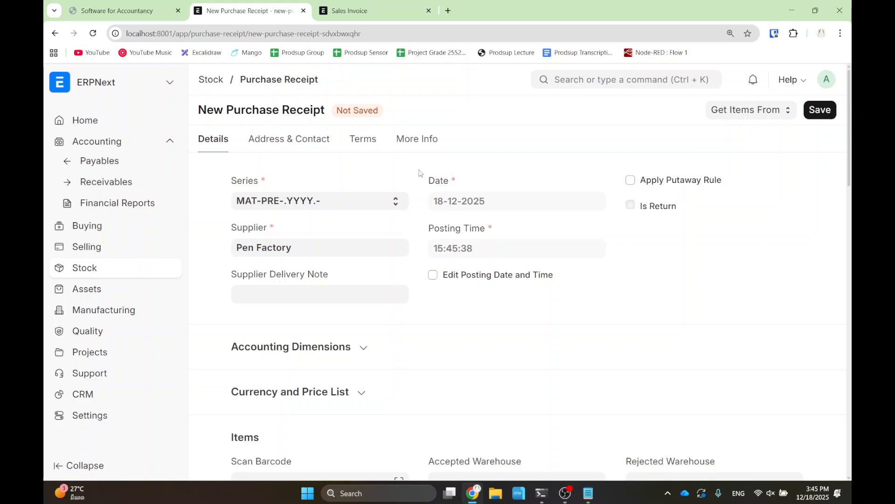
scroll(379, 202, "down", 2)
left_click(329, 242)
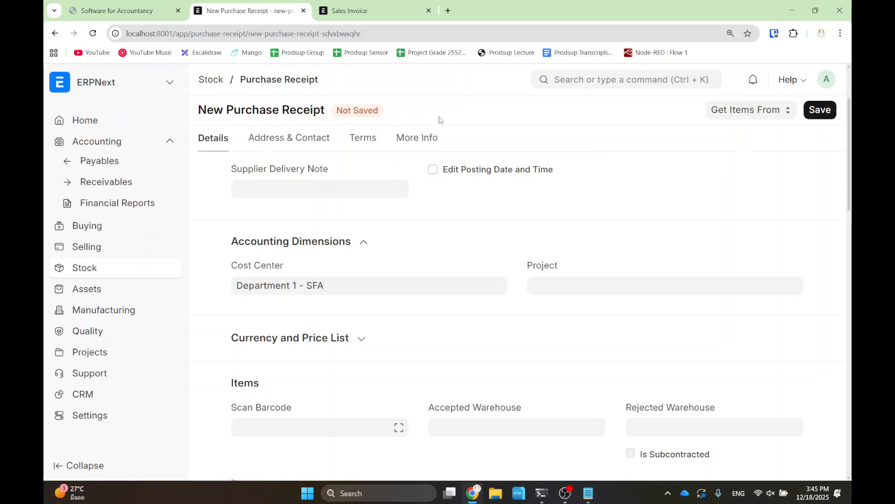
- Save the purchase receipt and permanently submit it so it shows Completed
left_click(812, 110)
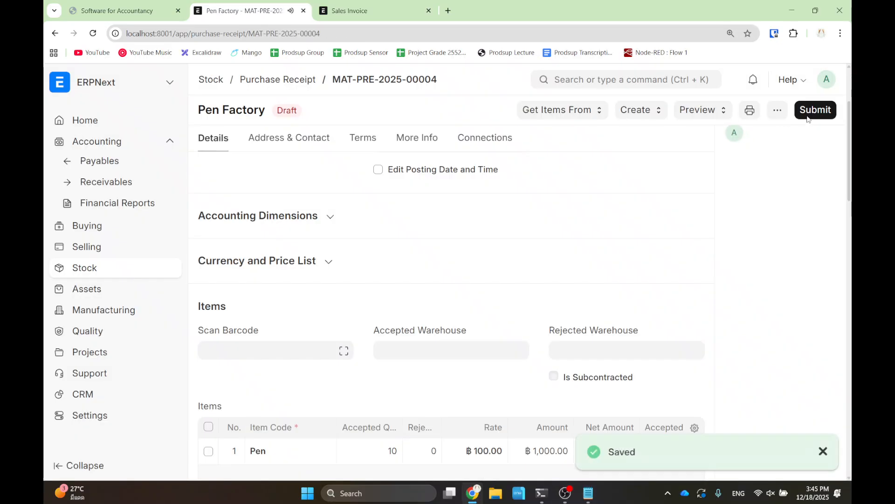
left_click(815, 110)
left_click(608, 181)
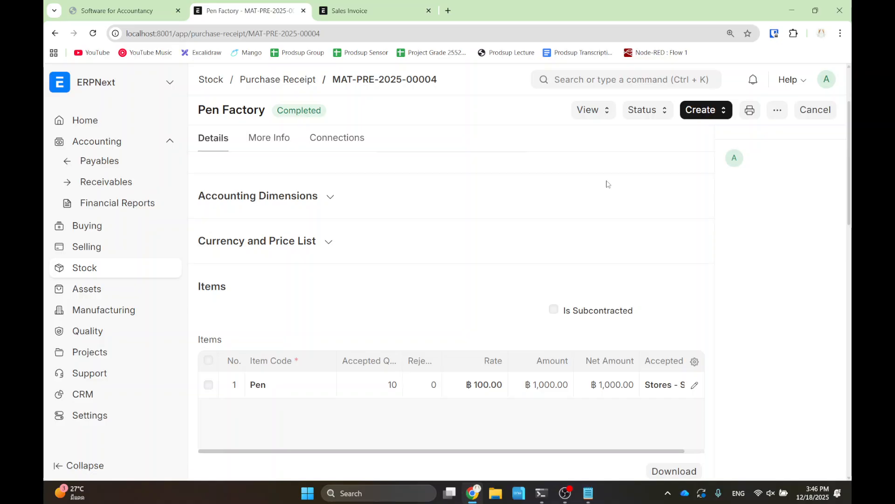
left_click(642, 80)
- Start a new sales order for customer Pen Customer 1
type("sales order")
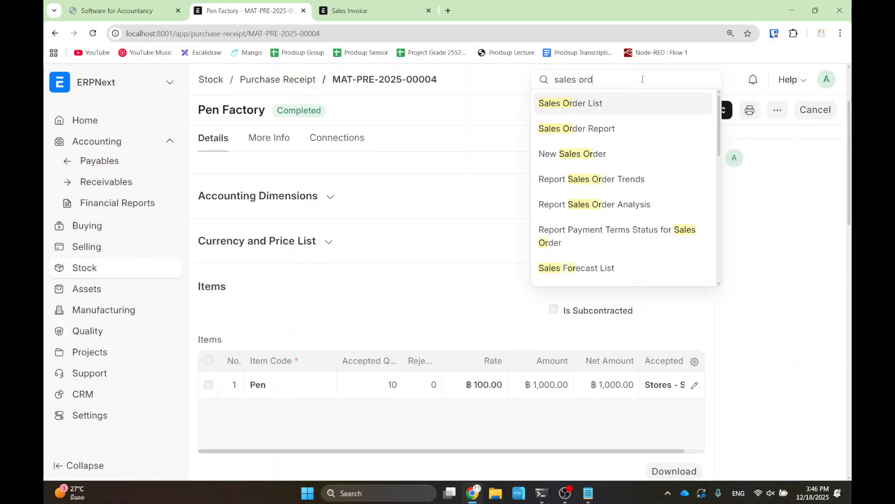
left_click(638, 110)
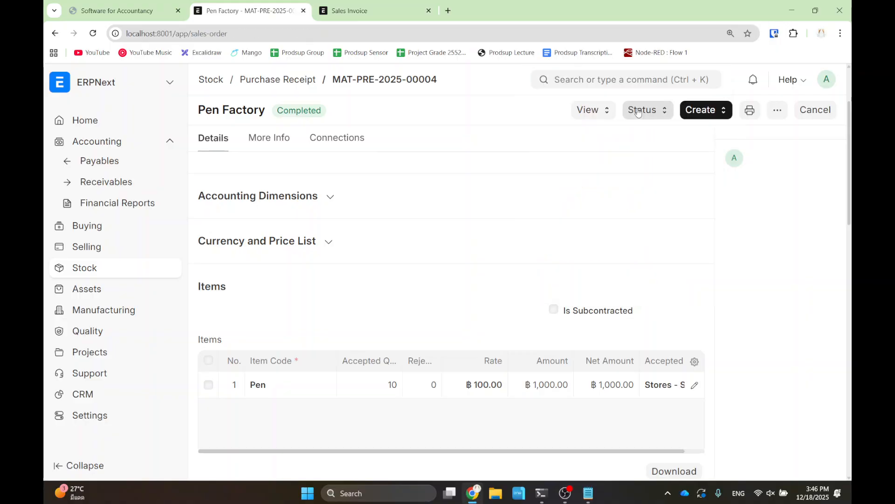
left_click(784, 115)
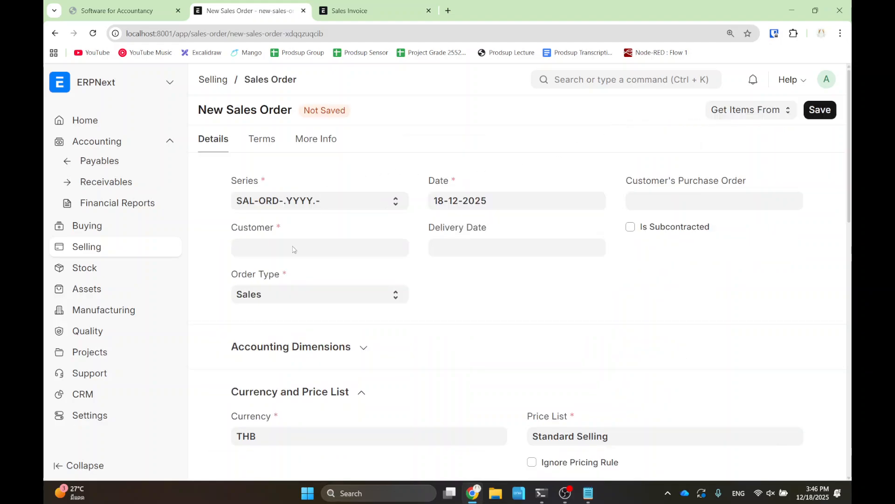
left_click(294, 248)
left_click(292, 272)
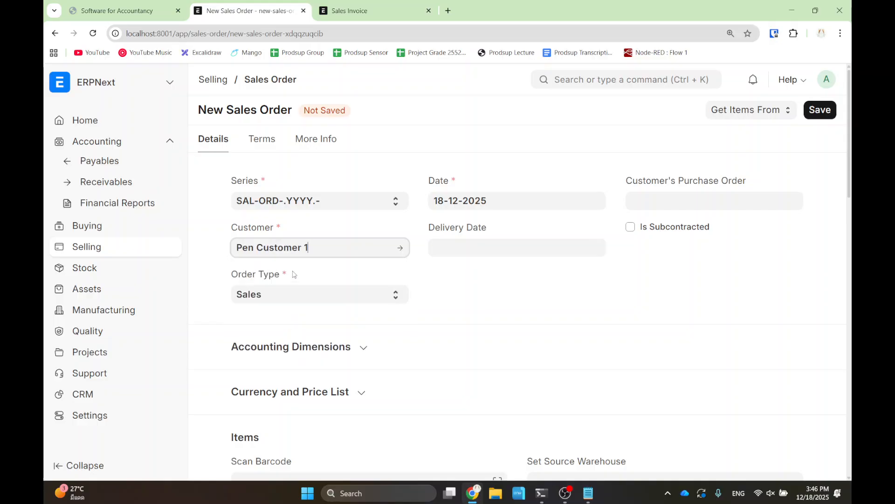
- Add a Pen item row delivered today, quantity 50 at rate 15.00
scroll(219, 277, "down", 3)
scroll(280, 317, "down", 2)
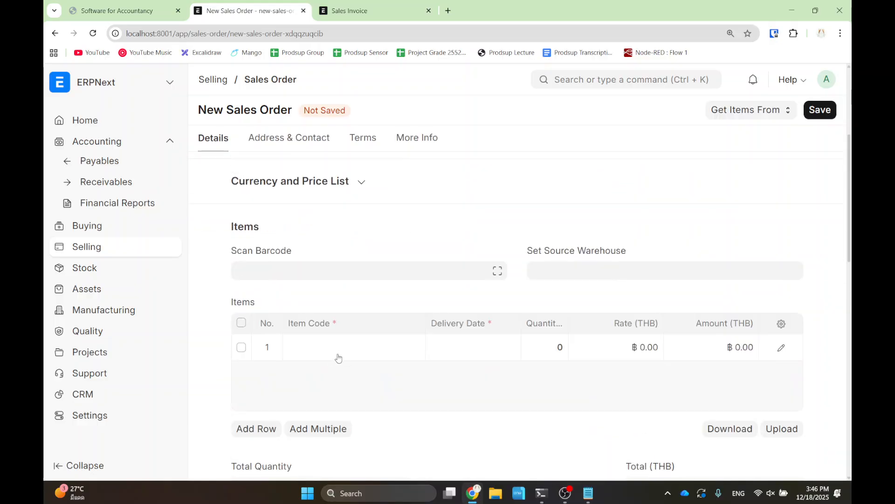
left_click(339, 356)
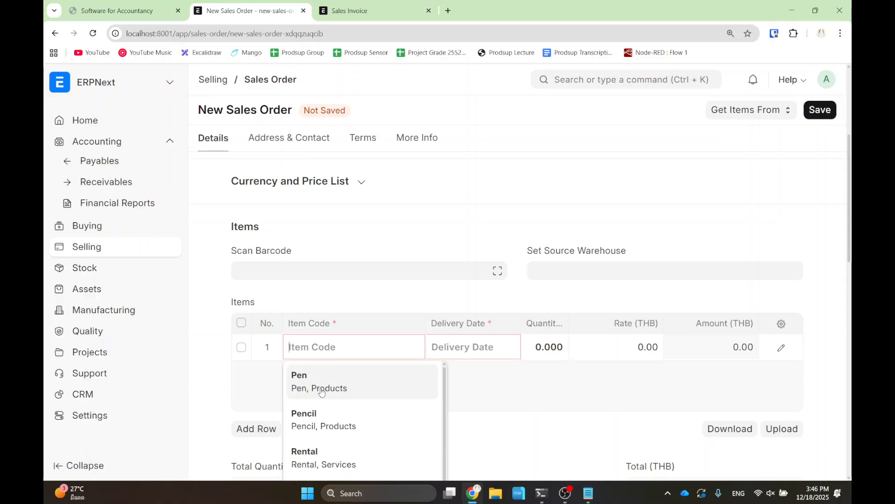
type("Pen")
left_click(468, 344)
left_click(506, 312)
left_click(545, 350)
type("50")
left_click(619, 339)
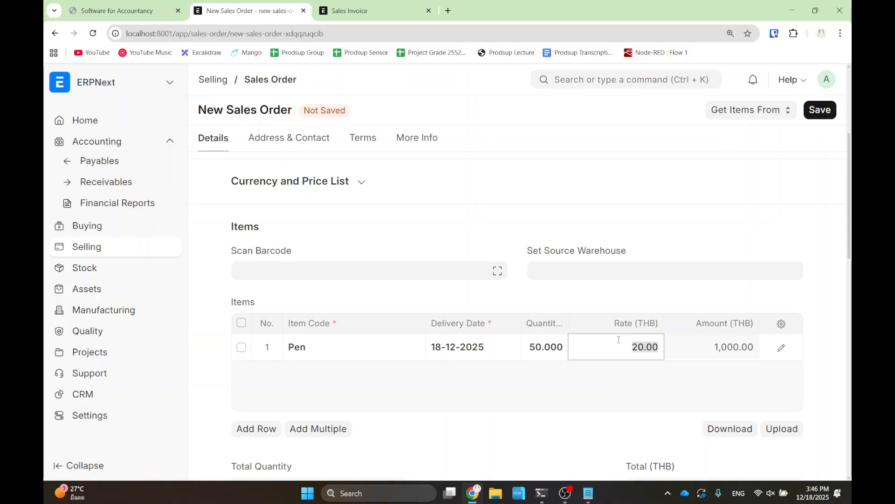
type("200")
left_click(657, 382)
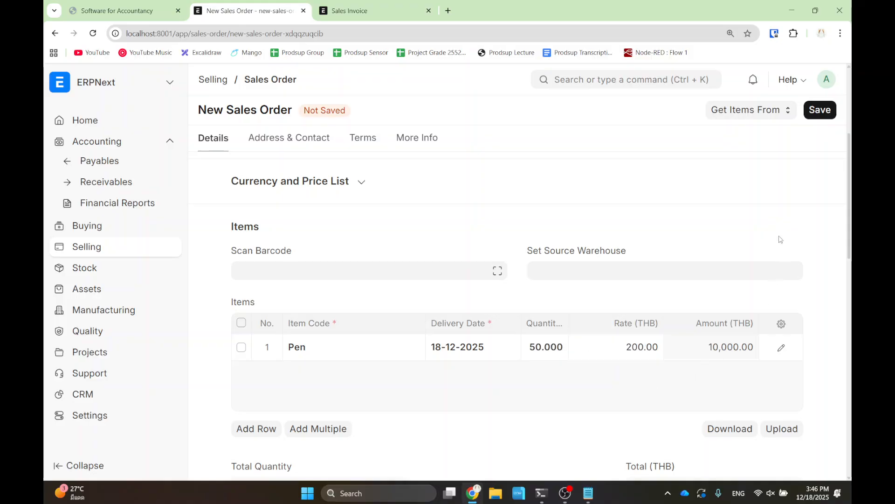
left_click(645, 349)
left_click(550, 349)
left_click(627, 350)
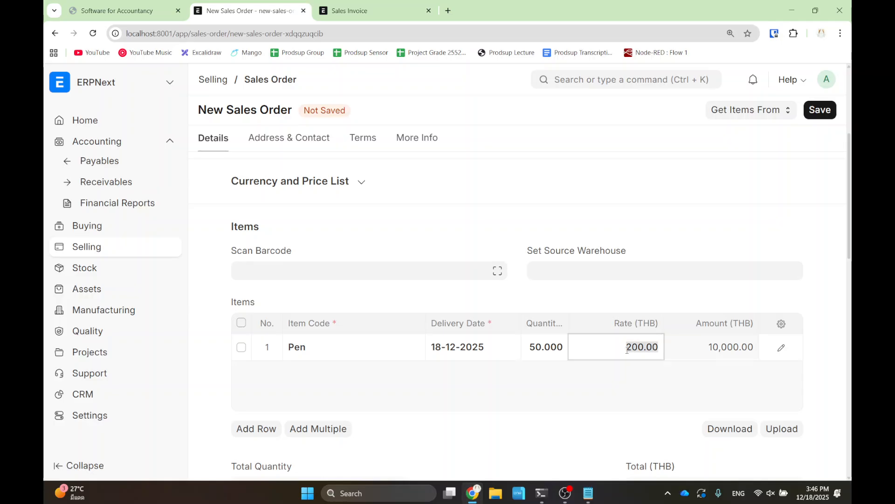
type("15")
left_click(804, 232)
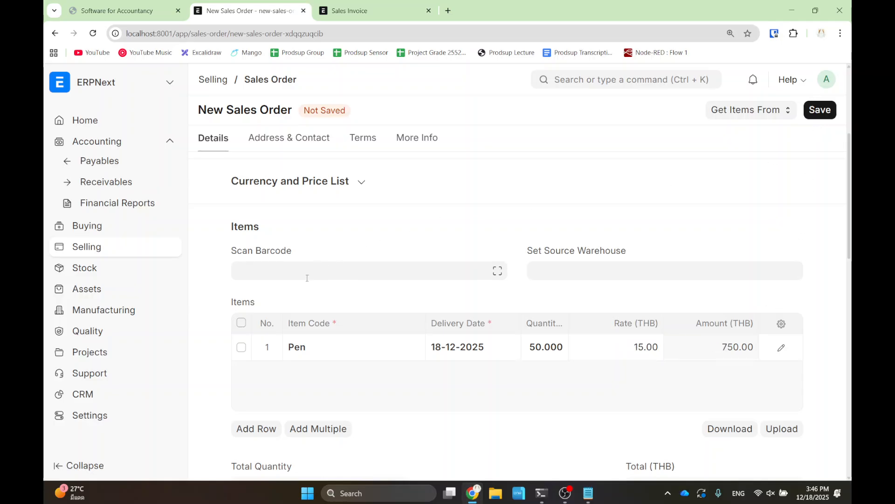
- Set the sales order's cost center to Department 1 - SFA
scroll(308, 276, "up", 4)
scroll(286, 280, "down", 1)
left_click(277, 302)
left_click(285, 337)
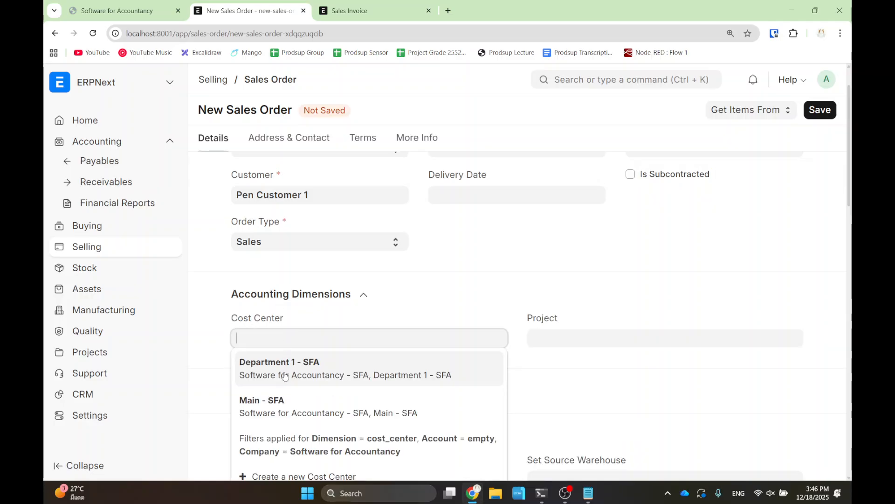
left_click(286, 375)
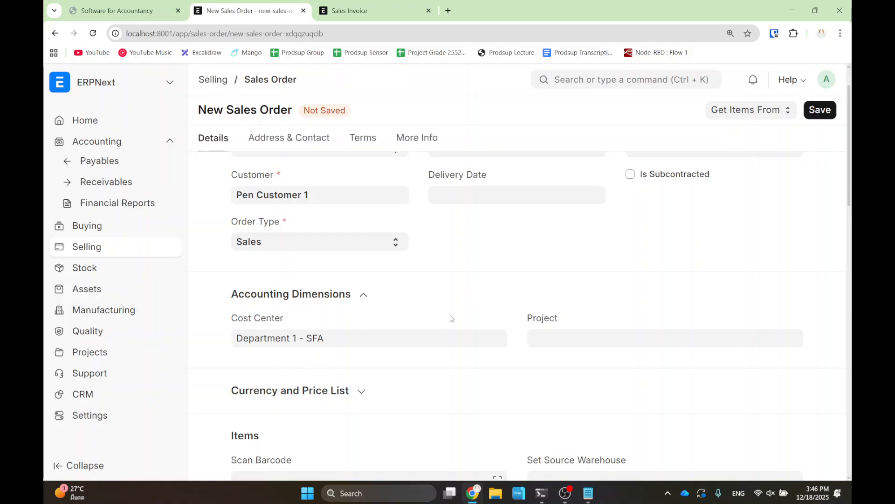
- Save and submit the sales order, then create a sales invoice from it
left_click(813, 111)
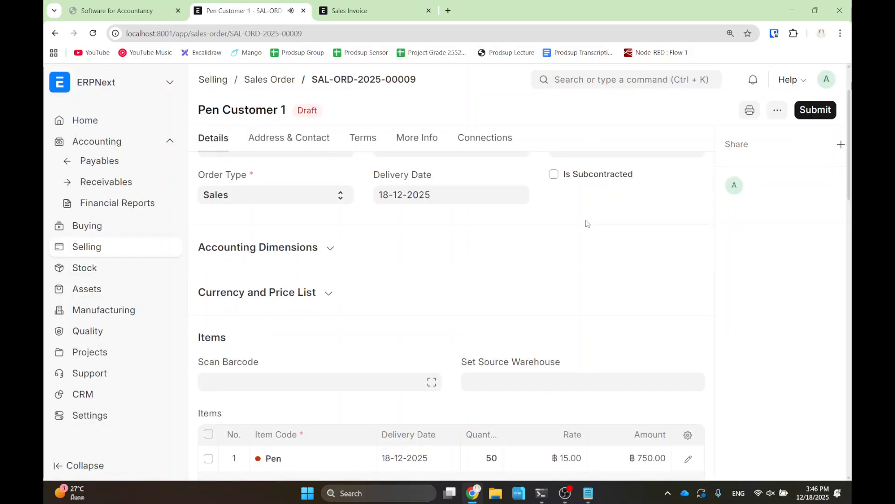
left_click(815, 110)
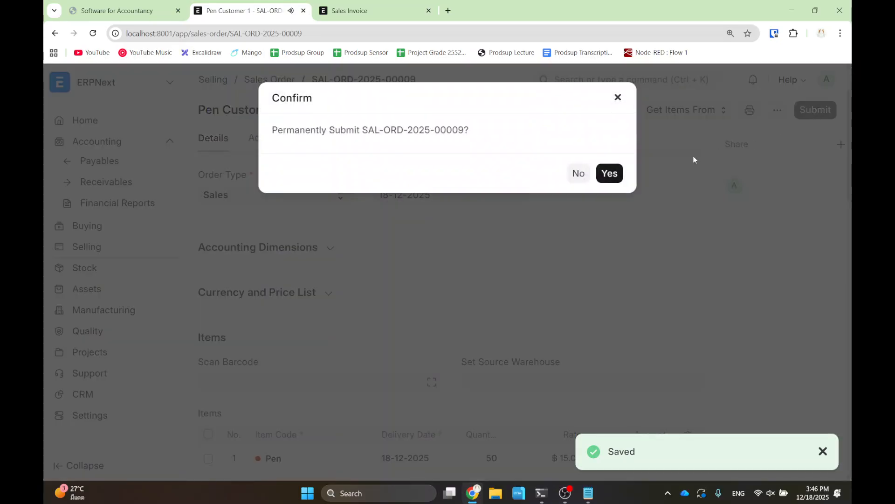
left_click(609, 174)
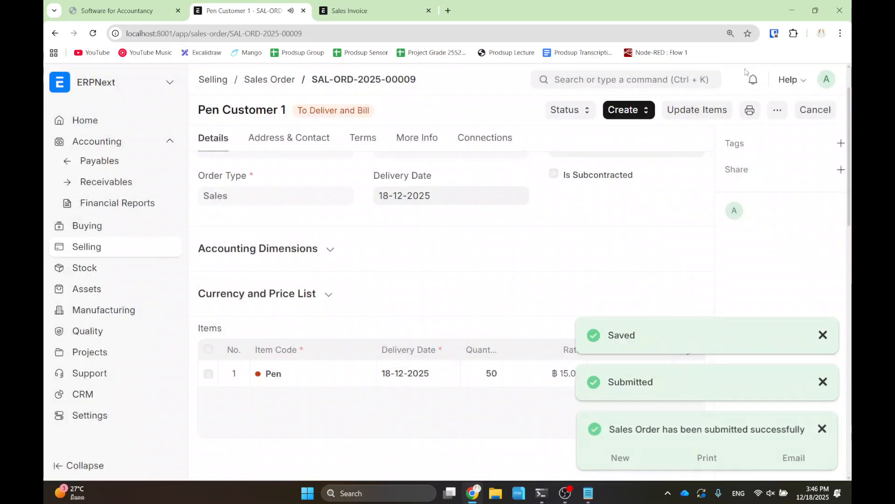
left_click(635, 112)
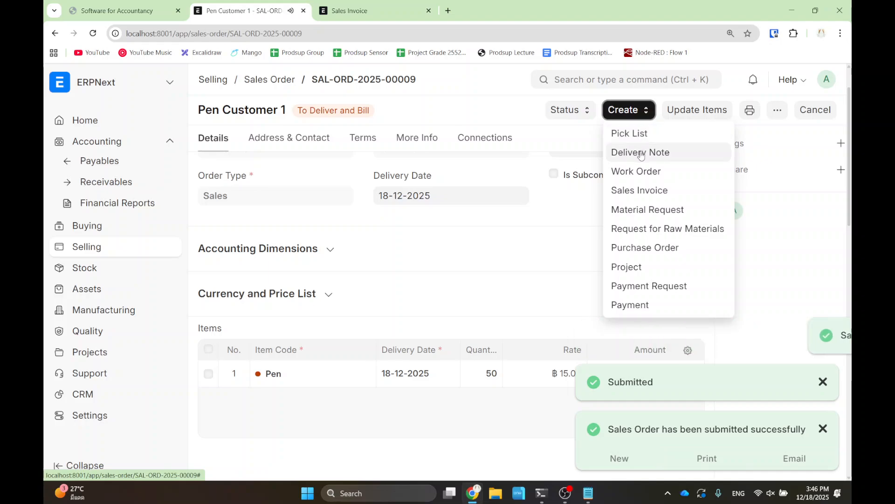
left_click(643, 189)
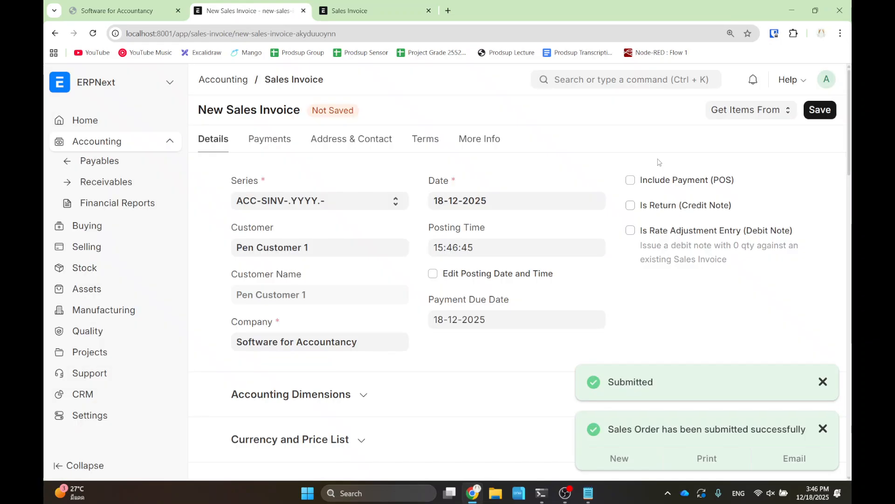
- Save and submit the 750.00 sales invoice after checking its cost center
left_click(817, 115)
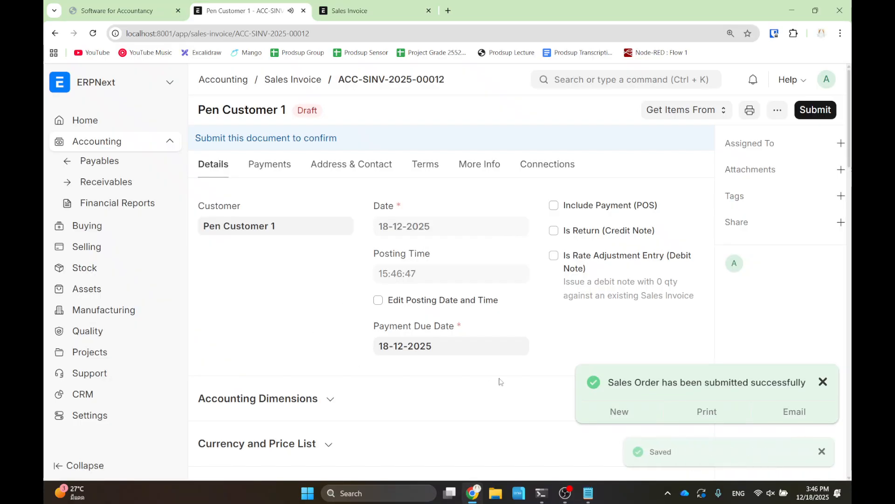
left_click(282, 400)
scroll(357, 412, "down", 2)
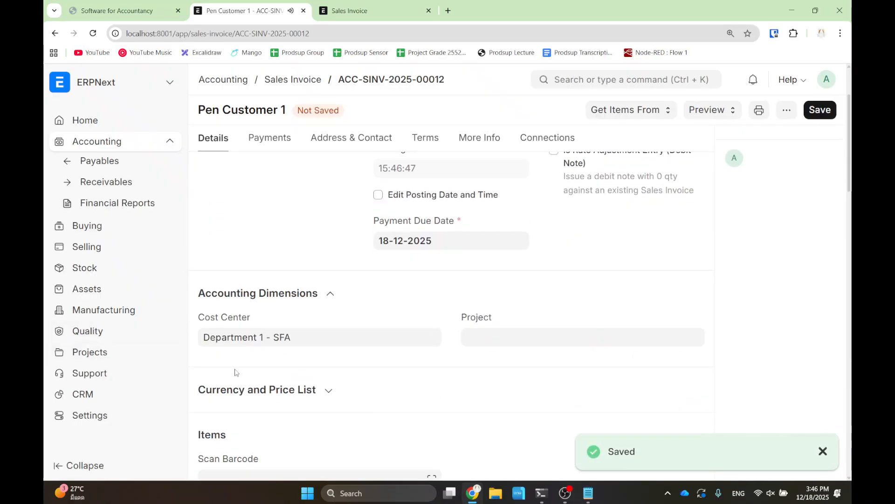
left_click(820, 110)
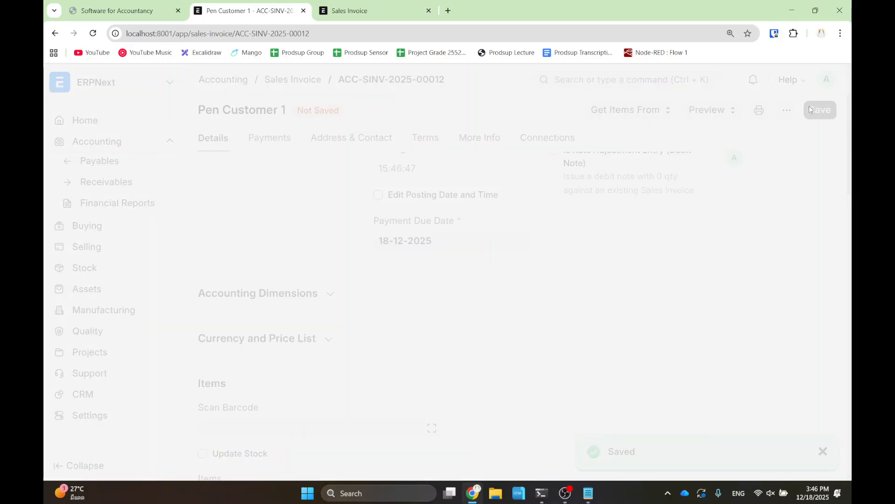
left_click(824, 111)
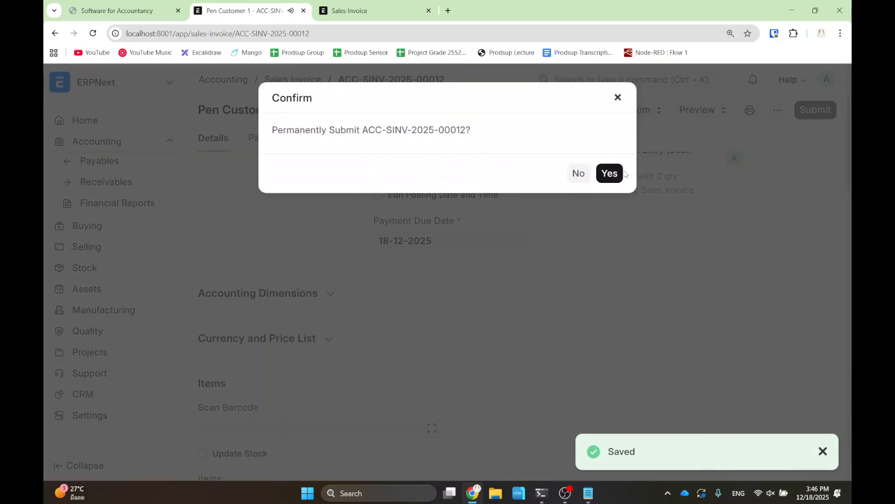
left_click(602, 178)
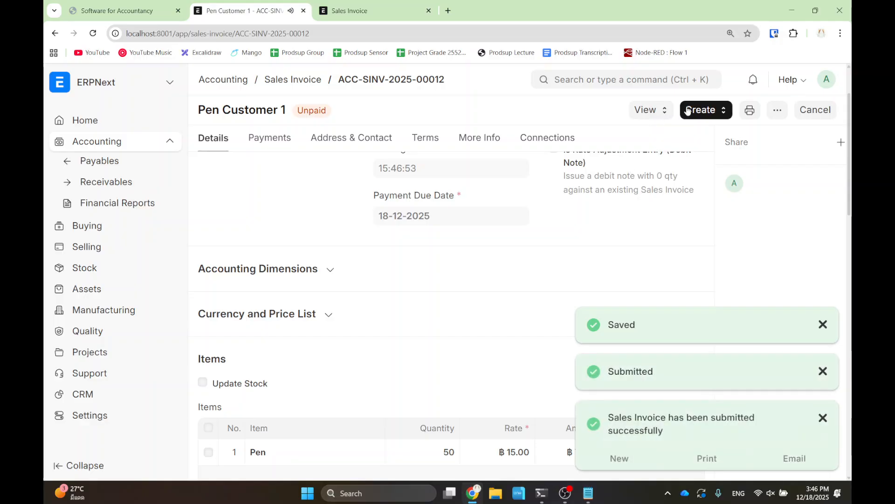
- Create and submit a full payment entry for the invoice, then return to the paid invoice
left_click(695, 110)
left_click(701, 134)
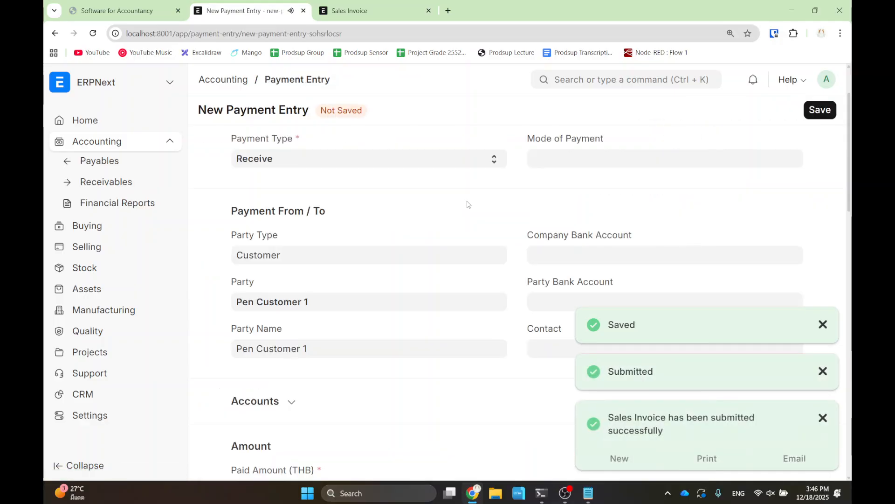
scroll(457, 220, "down", 12)
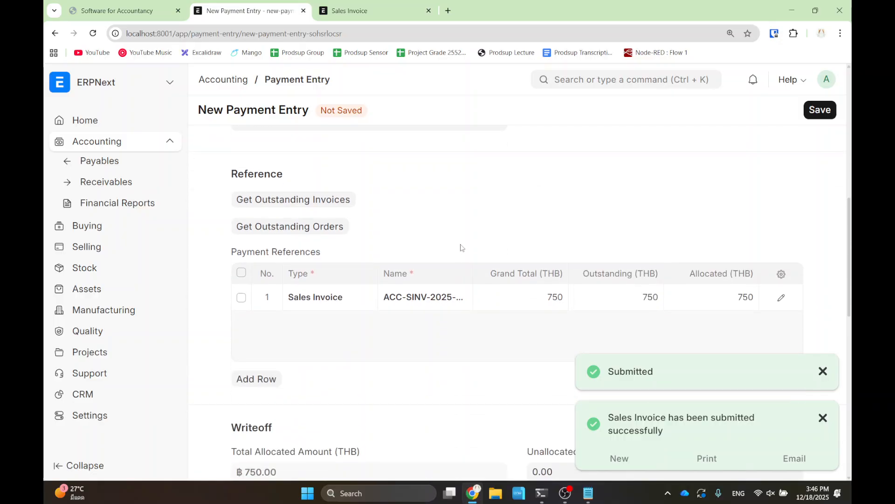
scroll(463, 257, "down", 6)
left_click(362, 412)
scroll(466, 387, "down", 1)
left_click(819, 111)
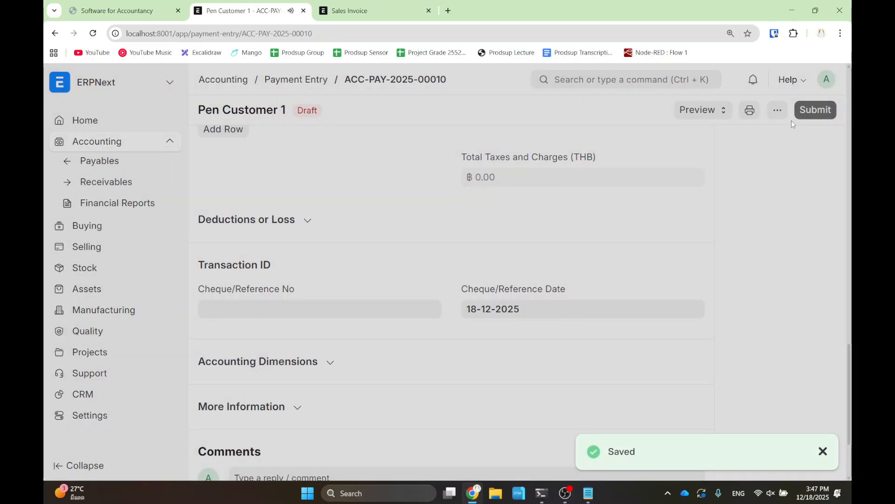
left_click(816, 110)
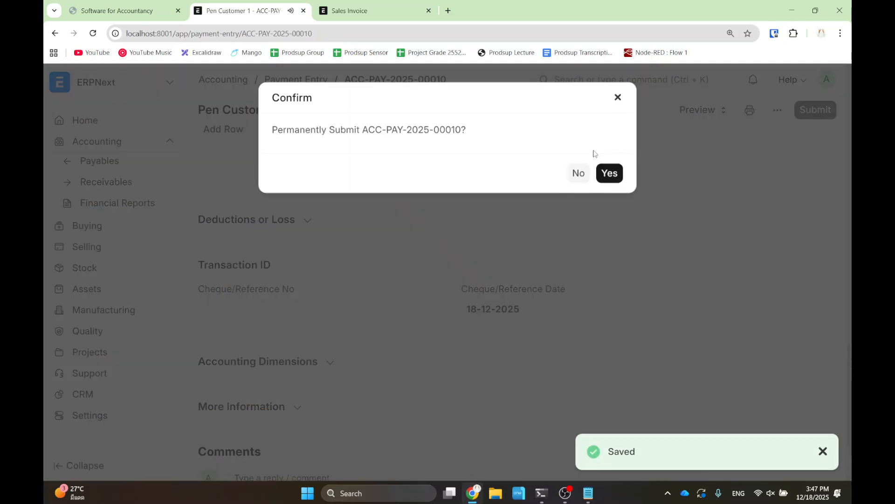
left_click(606, 172)
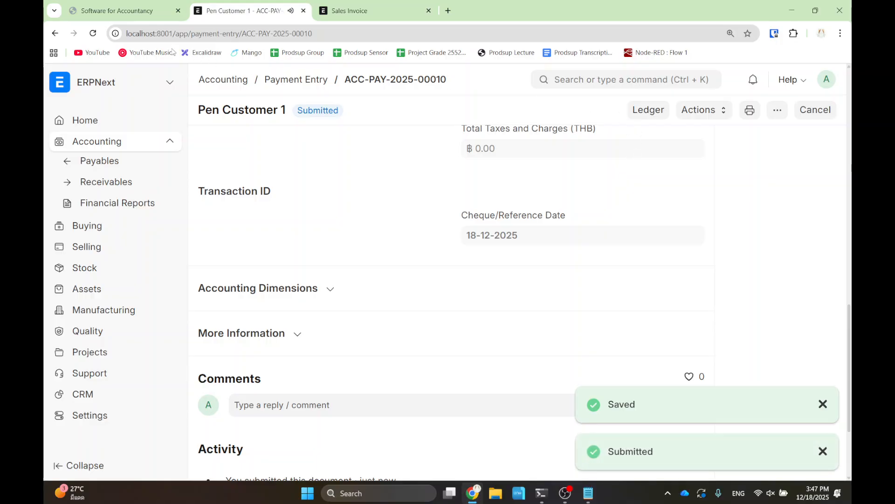
left_click(52, 34)
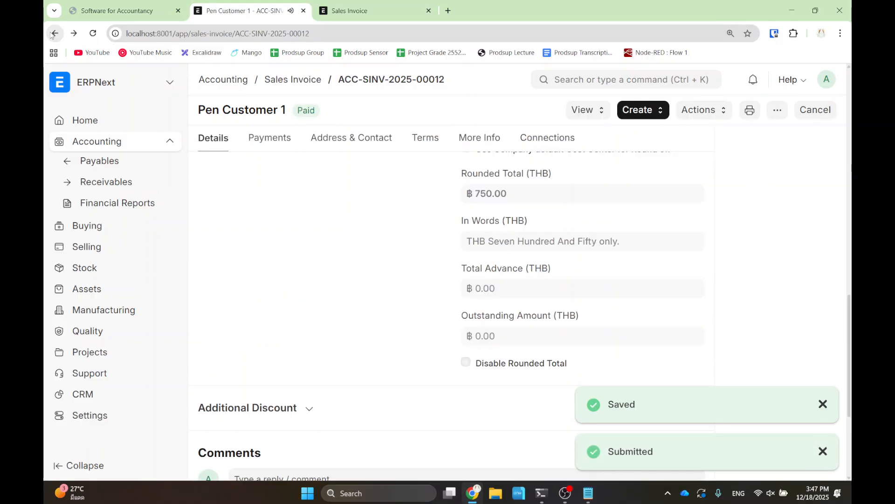
- Create a delivery note for 50 Pen from the sales order and submit it under Department 1 - SFA
left_click(54, 34)
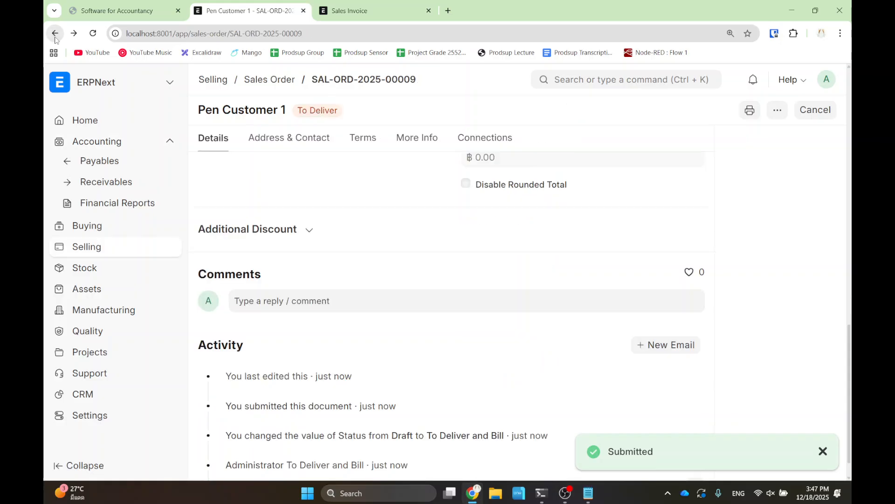
left_click(703, 110)
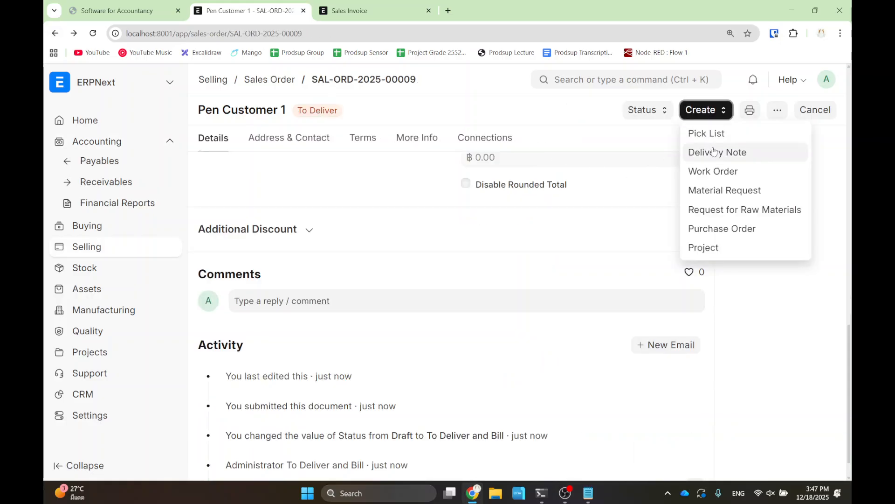
left_click(728, 157)
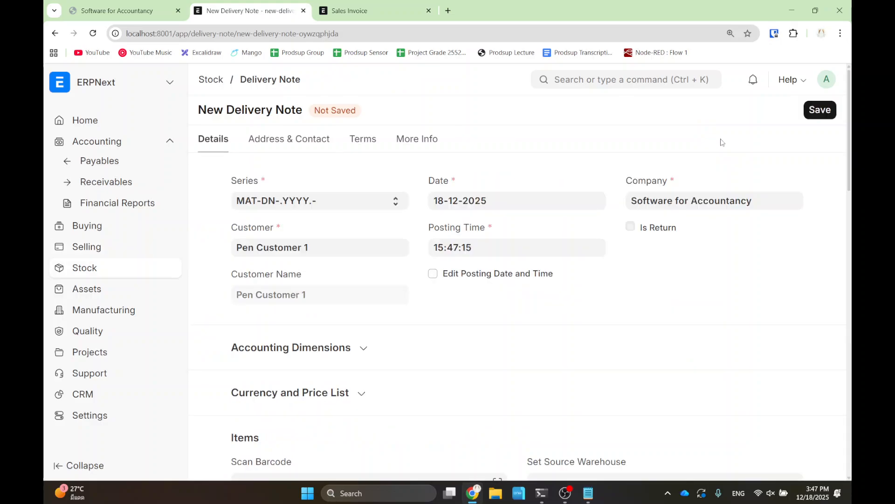
left_click(317, 327)
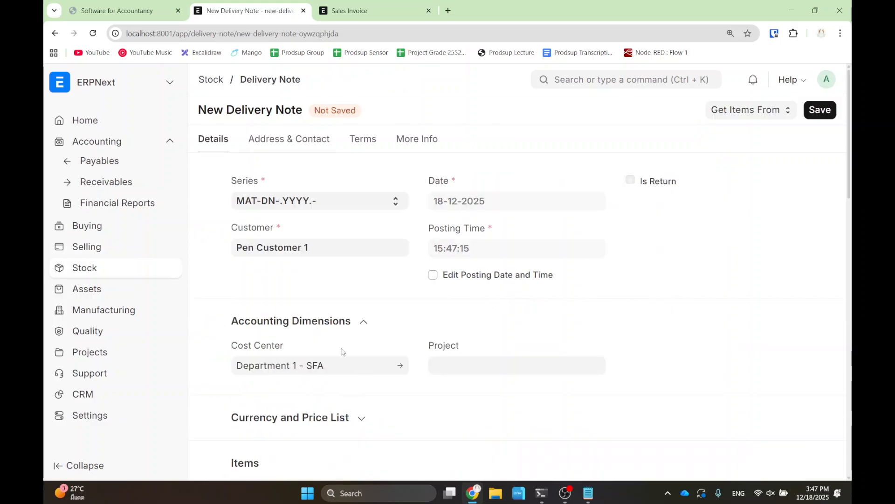
left_click(825, 111)
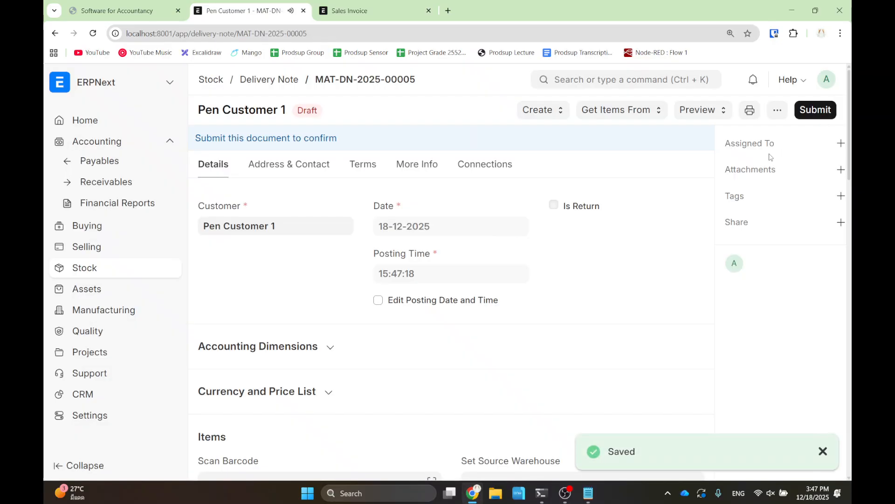
left_click(812, 112)
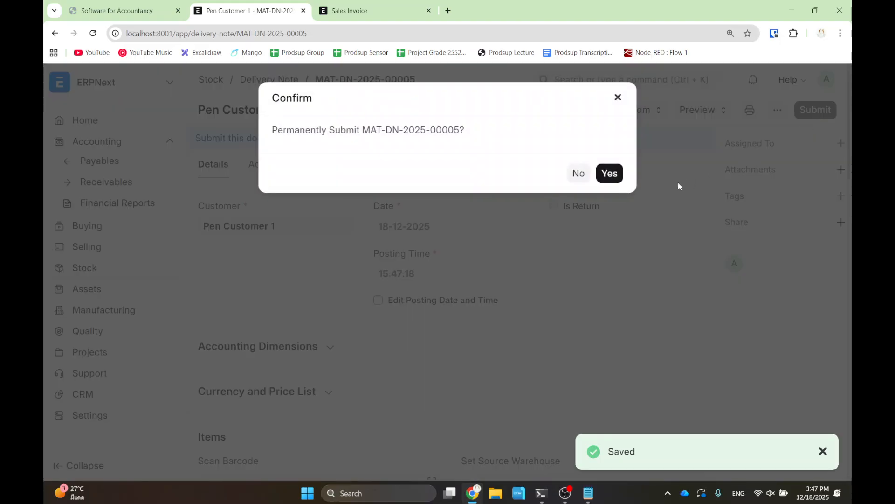
left_click(611, 174)
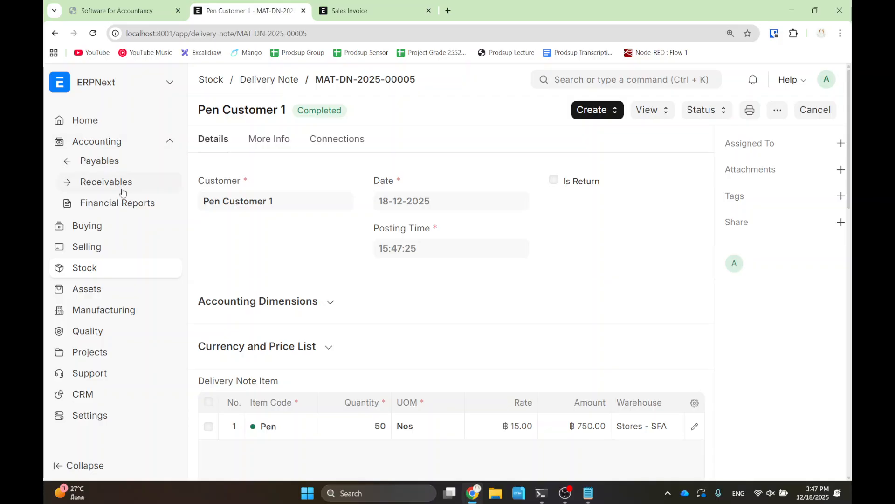
- Open the Balance Sheet from Financial Reports and filter it to cost center Department 1 - SFA
left_click(119, 205)
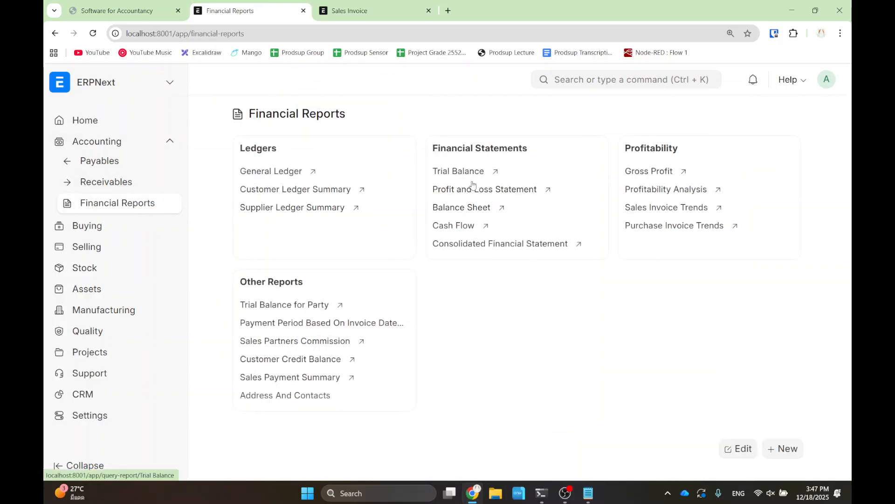
left_click(454, 212)
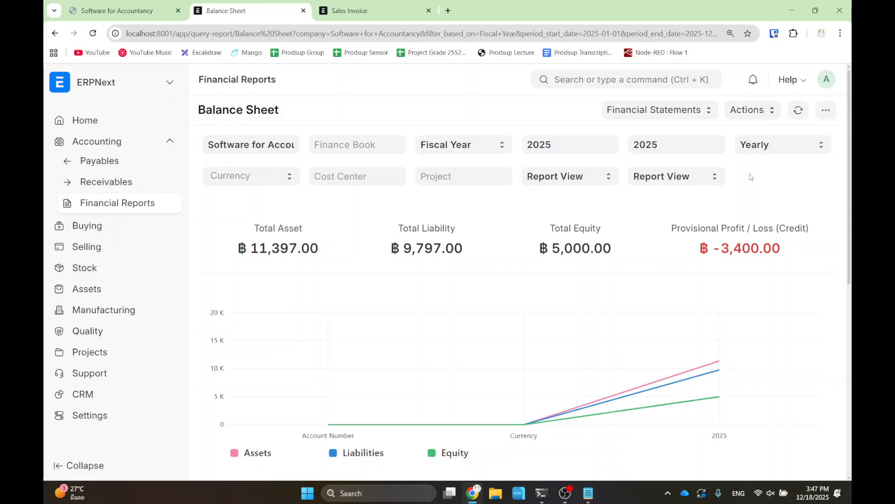
left_click(370, 181)
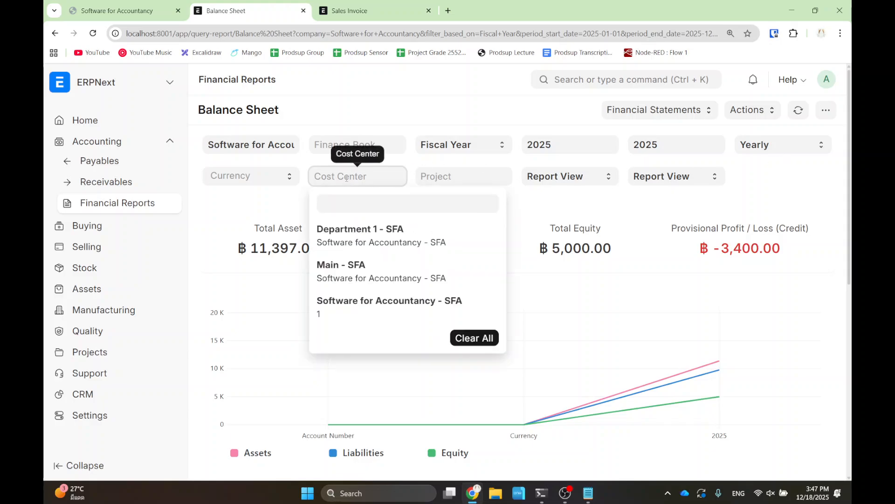
left_click(315, 251)
left_click(213, 219)
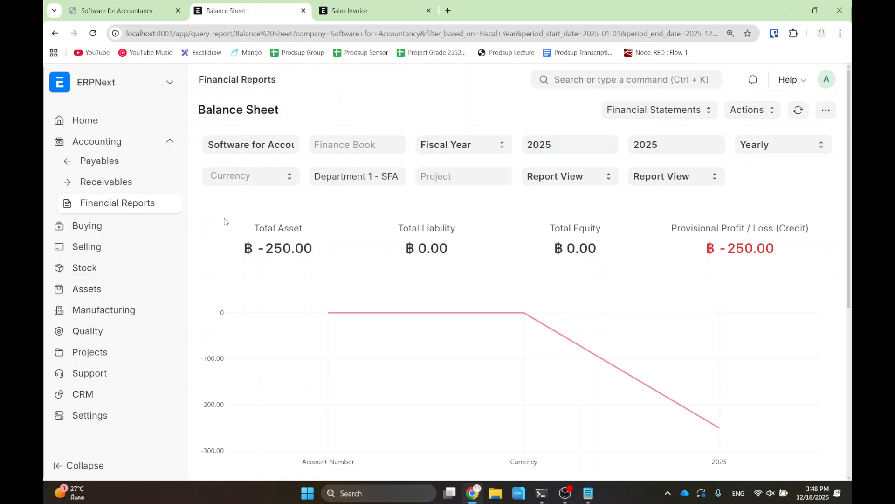
- Start a new sales order and expand Accounting Dimensions to show its Cost Center and Project fields
left_click(378, 14)
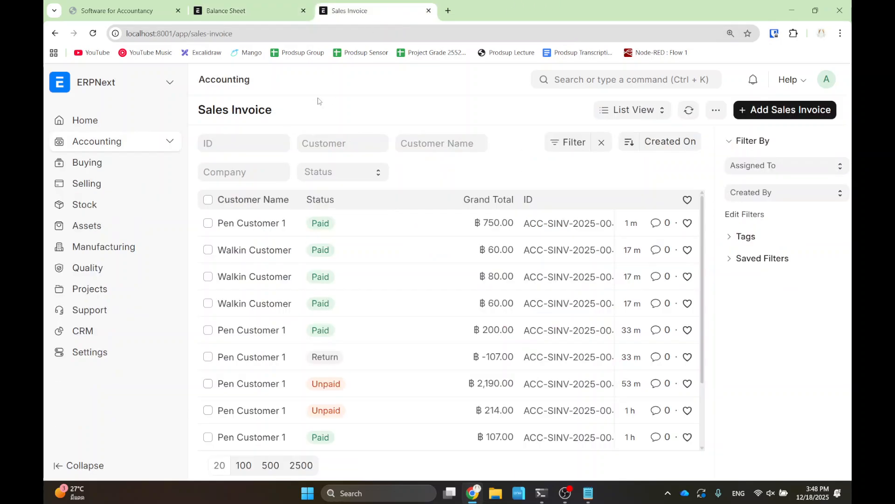
left_click(621, 79)
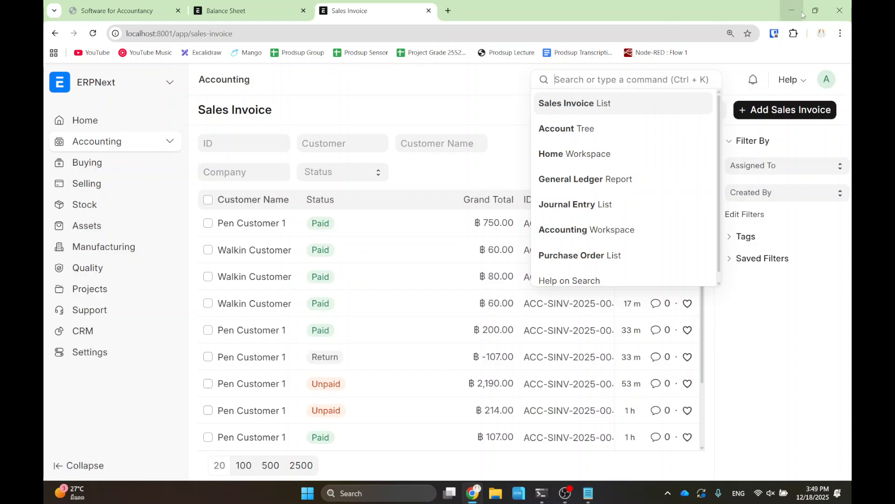
type("sale")
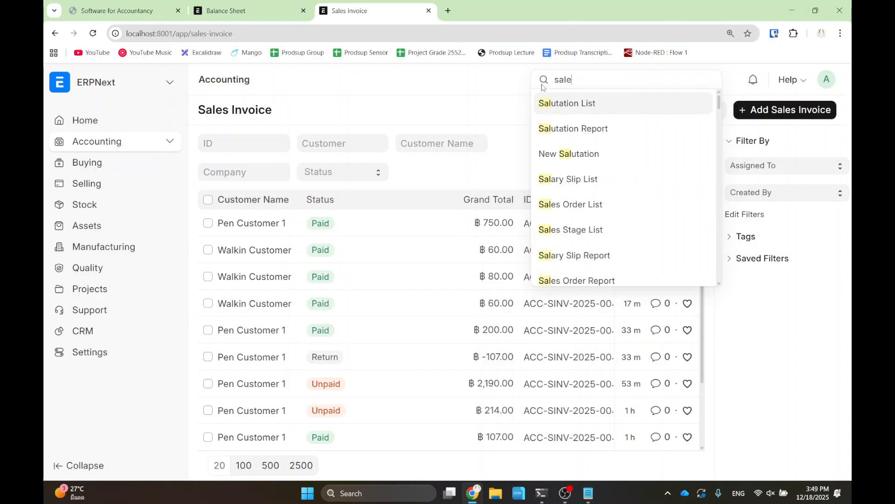
type("s order")
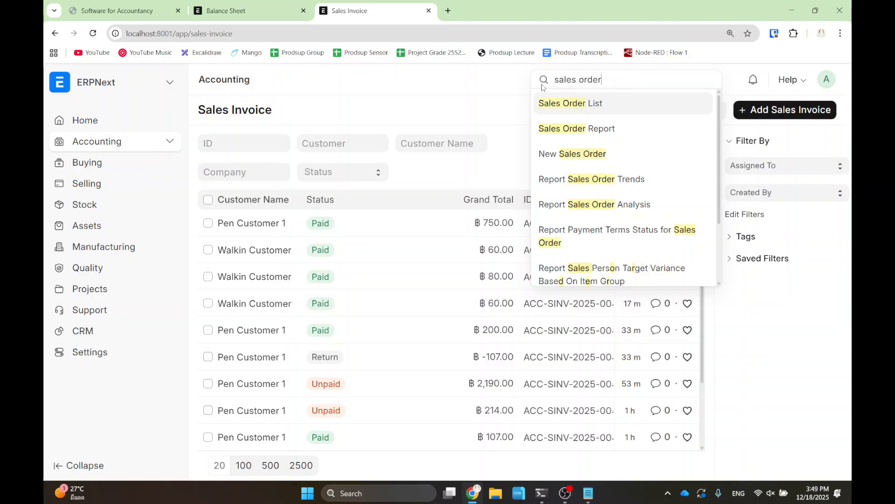
left_click(562, 100)
left_click(769, 111)
left_click(299, 357)
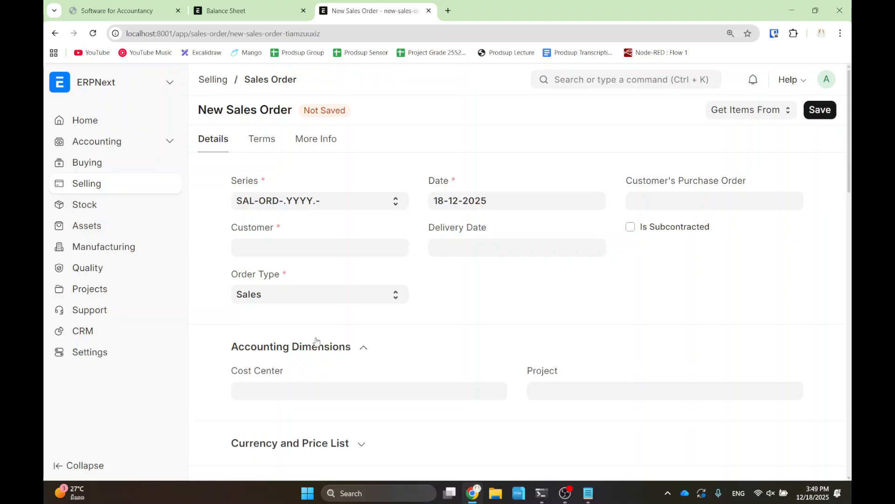
scroll(313, 329, "down", 2)
- Go back to the Balance Sheet filtered to Department 1 - SFA
key("ctrl+2")
mouse_move(223, 240)
left_mouse_down()
mouse_move(380, 294)
mouse_move(508, 317)
left_mouse_up()
mouse_move(520, 233)
left_mouse_down()
mouse_move(555, 263)
mouse_move(813, 315)
left_mouse_up()
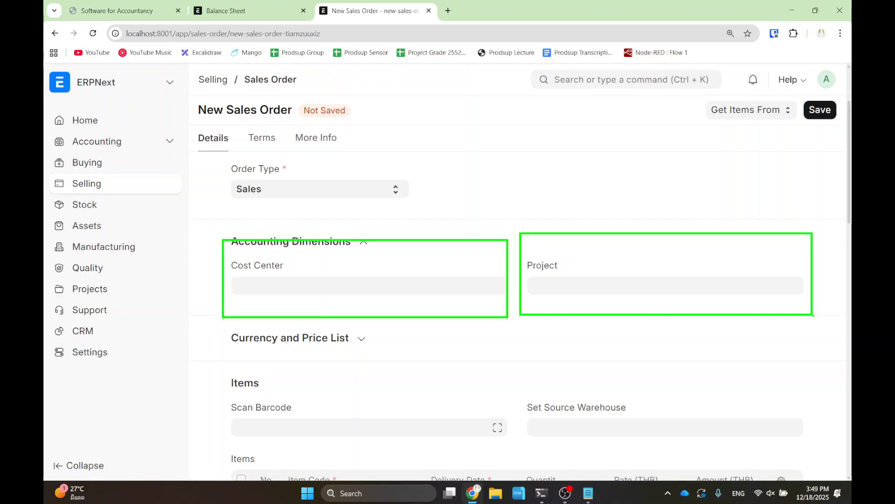
left_click(254, 13)
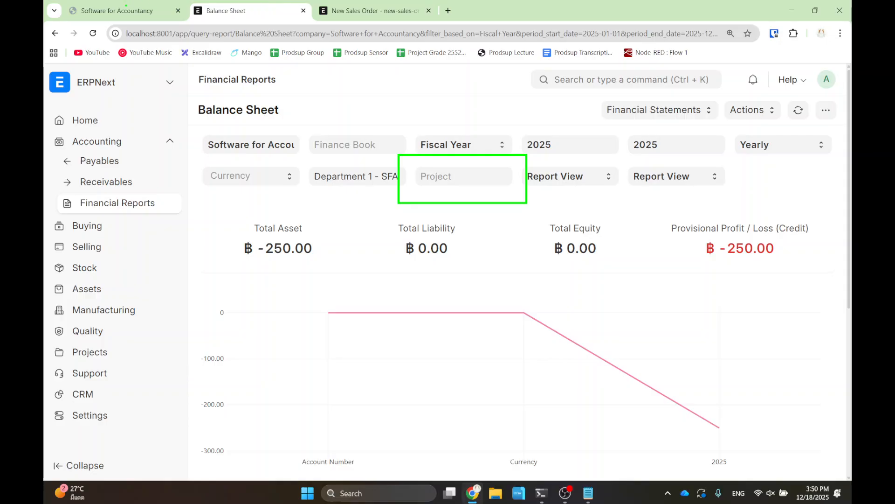
- Show the Period Closing Voucher slide, then open ERPNext's Accounting workspace from the Balance Sheet tab
left_click(107, 10)
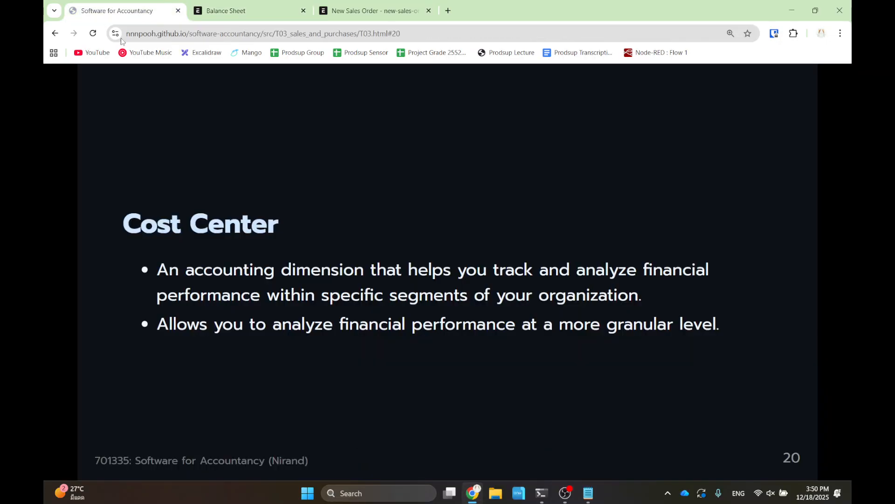
key("Right")
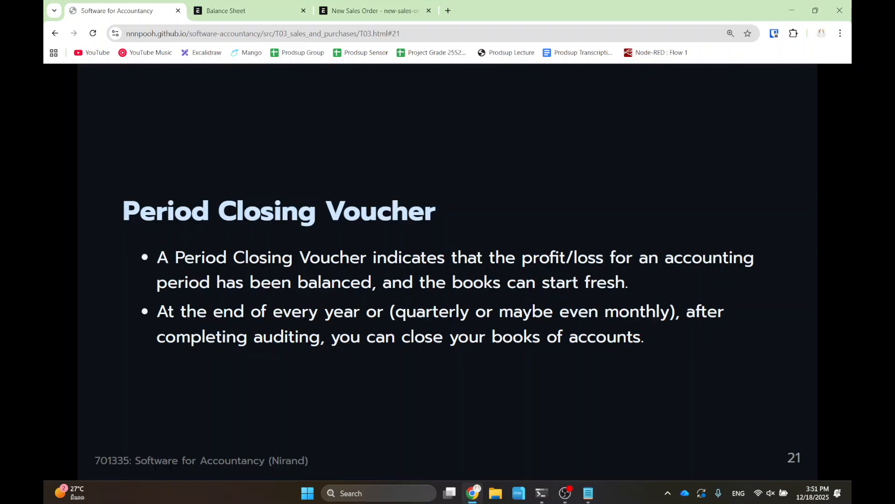
left_click(226, 10)
left_click(98, 141)
- From the Opening and Closing section, open the Period Closing Voucher list and add a new voucher
scroll(326, 290, "down", 7)
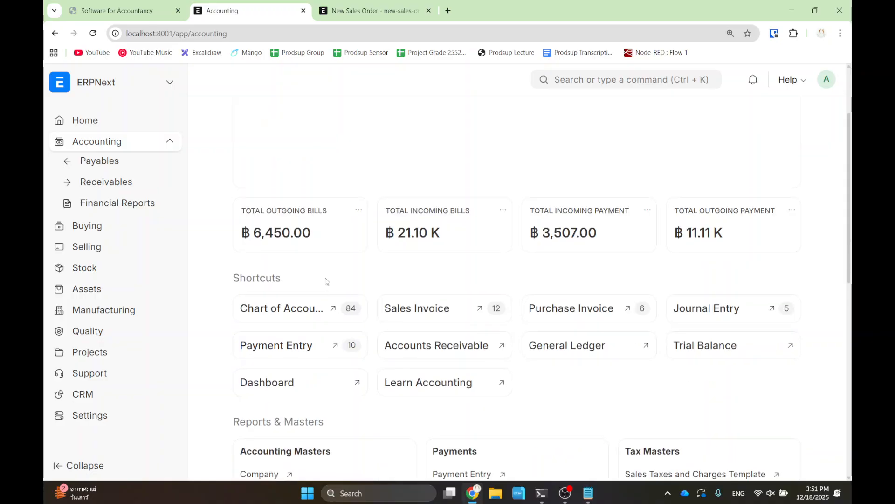
scroll(326, 311, "down", 5)
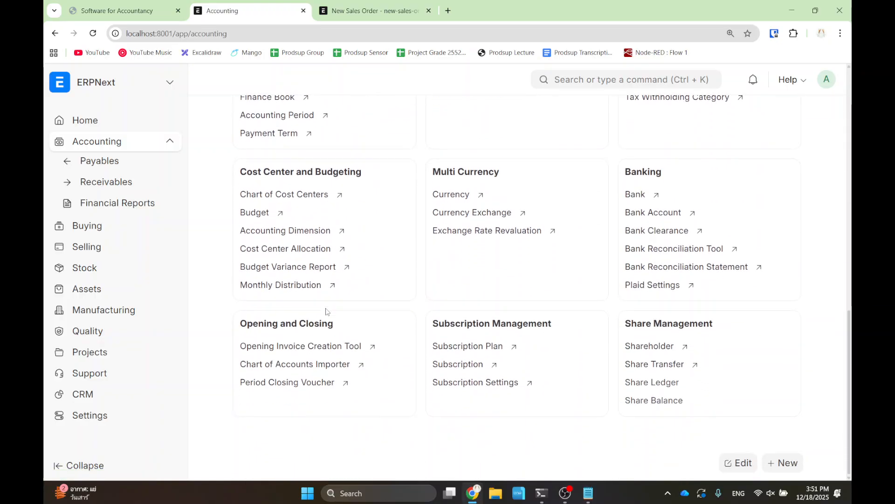
left_click_drag(234, 326, 342, 379)
left_click_drag(216, 368, 374, 398)
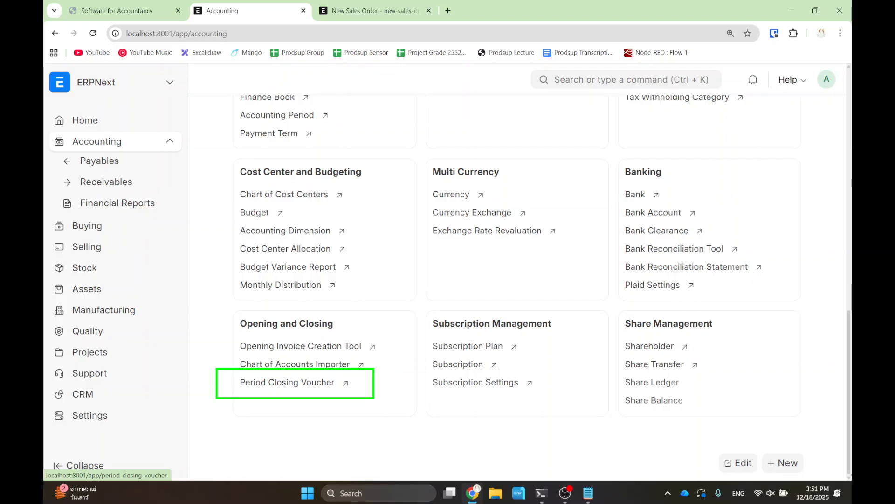
key("Escape")
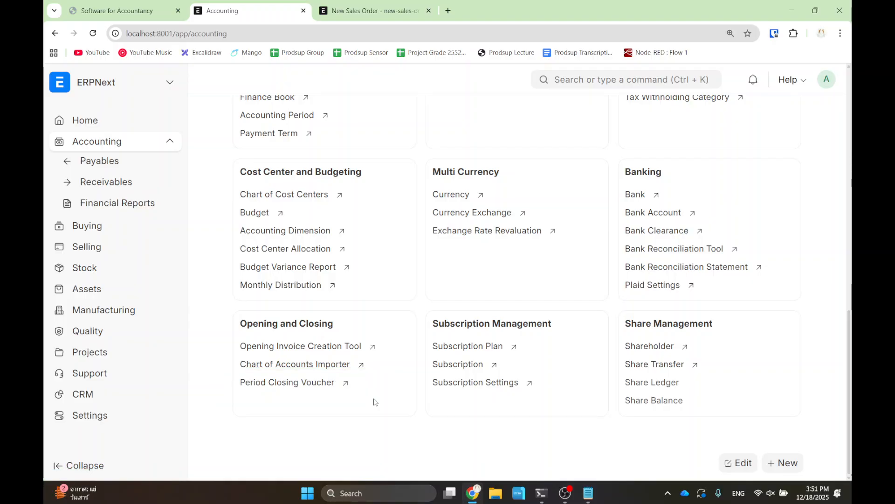
left_click(280, 386)
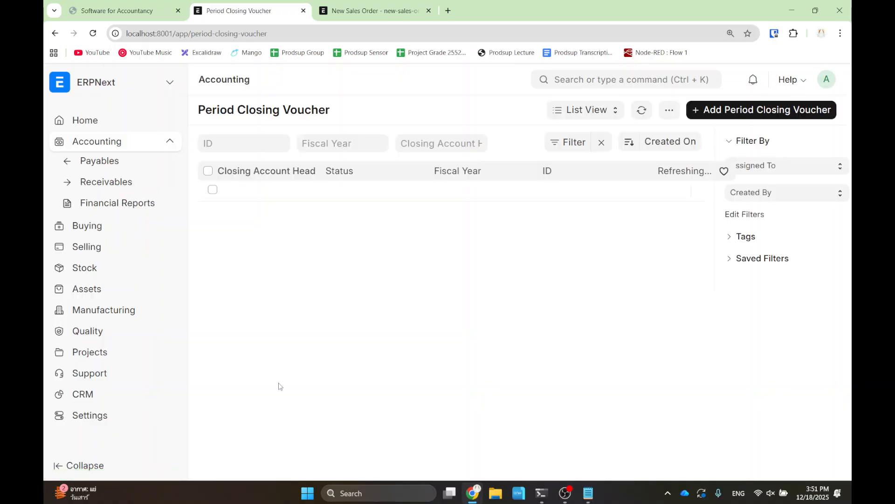
left_click(734, 111)
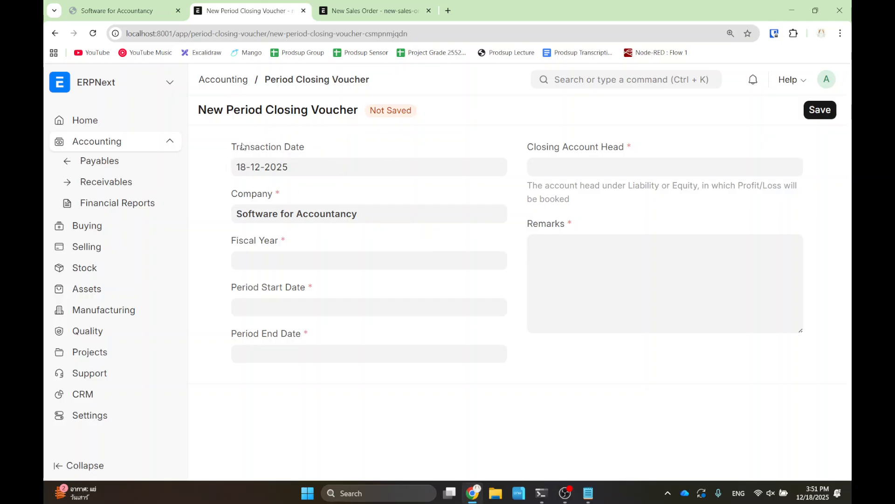
- Set the voucher's fiscal year to 2025
left_click(261, 255)
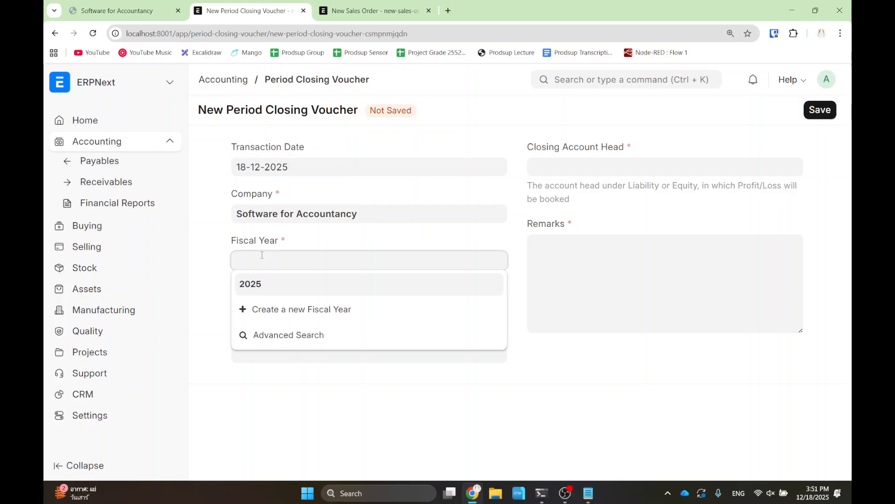
left_click(266, 284)
left_click(301, 309)
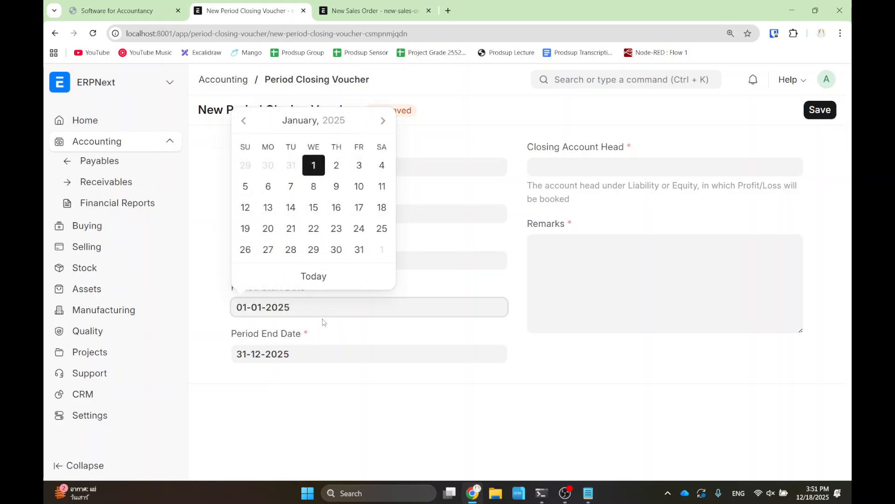
left_click(428, 399)
- Choose Creditors - SFA as closing account head, enter remarks AAA, and save the draft
left_click(569, 173)
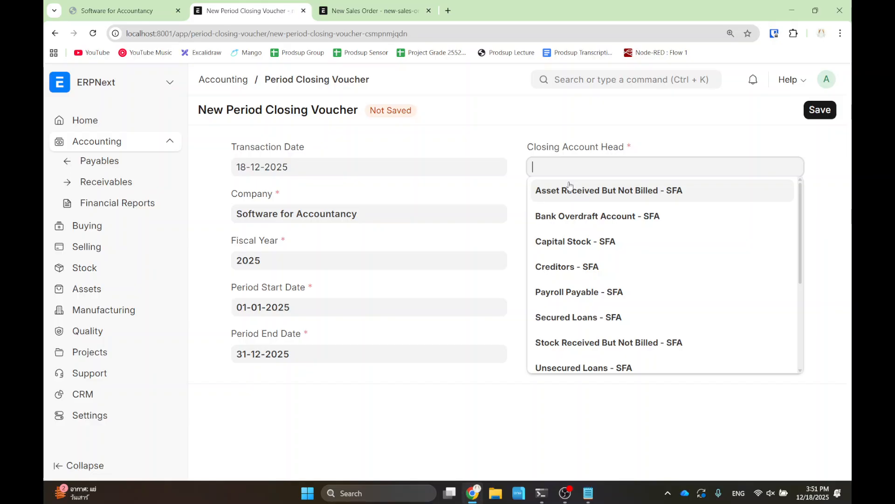
left_click(579, 264)
left_click(588, 286)
type("AAA")
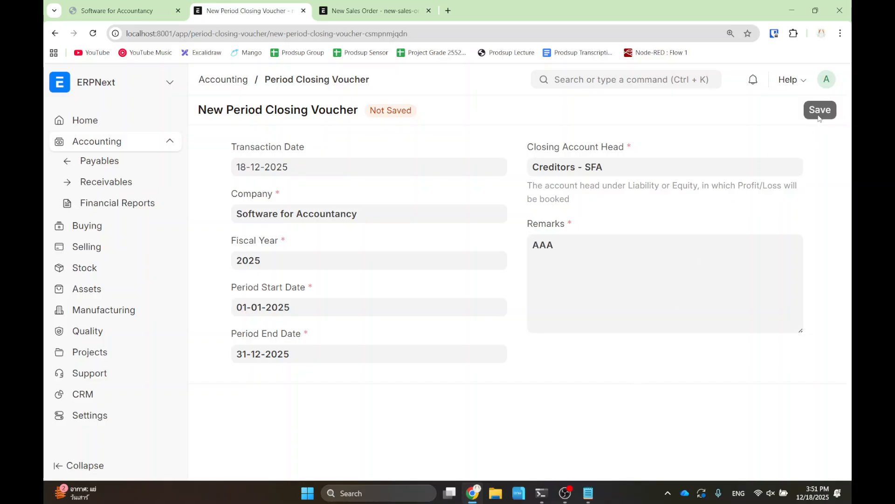
left_click(820, 110)
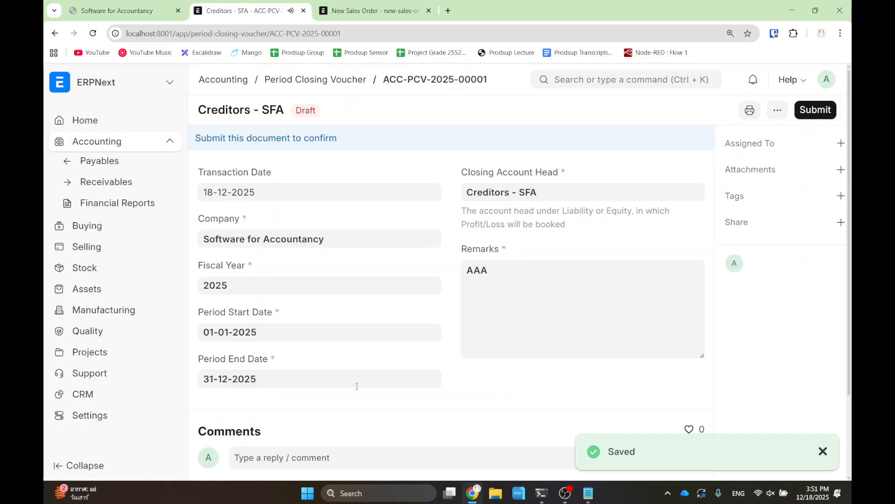